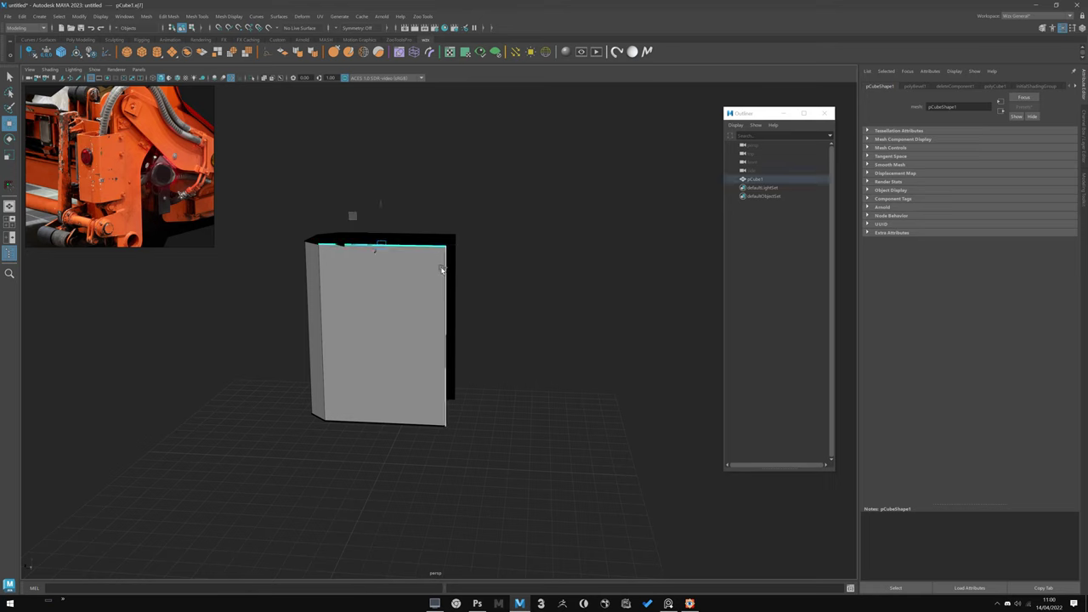
Select the open border edges of both side plates and extrude them with a thickness of -0.9 to form inner rims.
shift+click(449, 238)
alt+drag(473, 411, 419, 431)
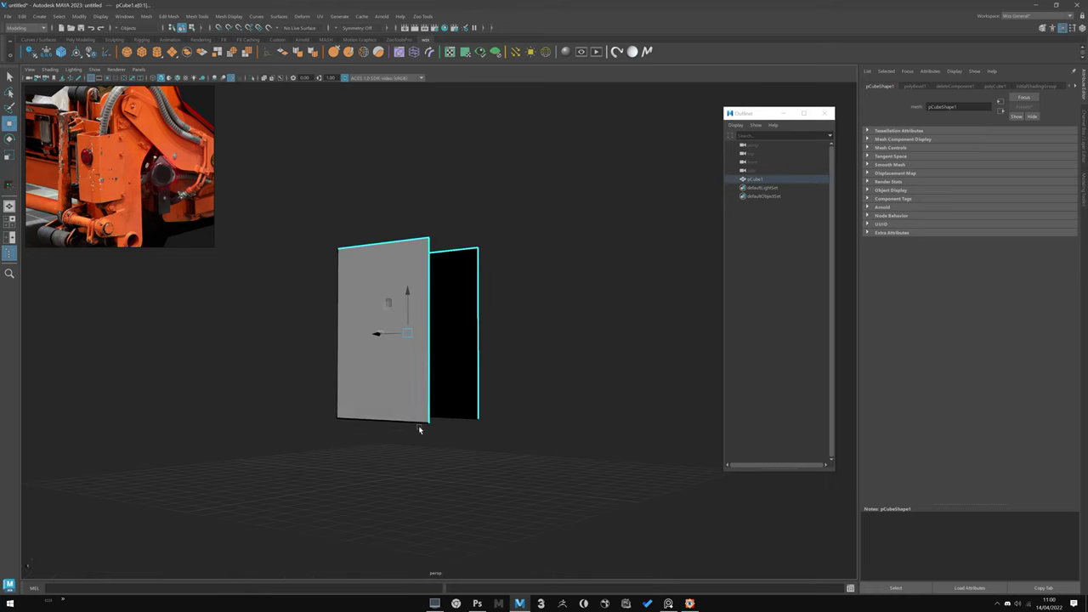
key(alt+r)
alt+drag(432, 365, 473, 364)
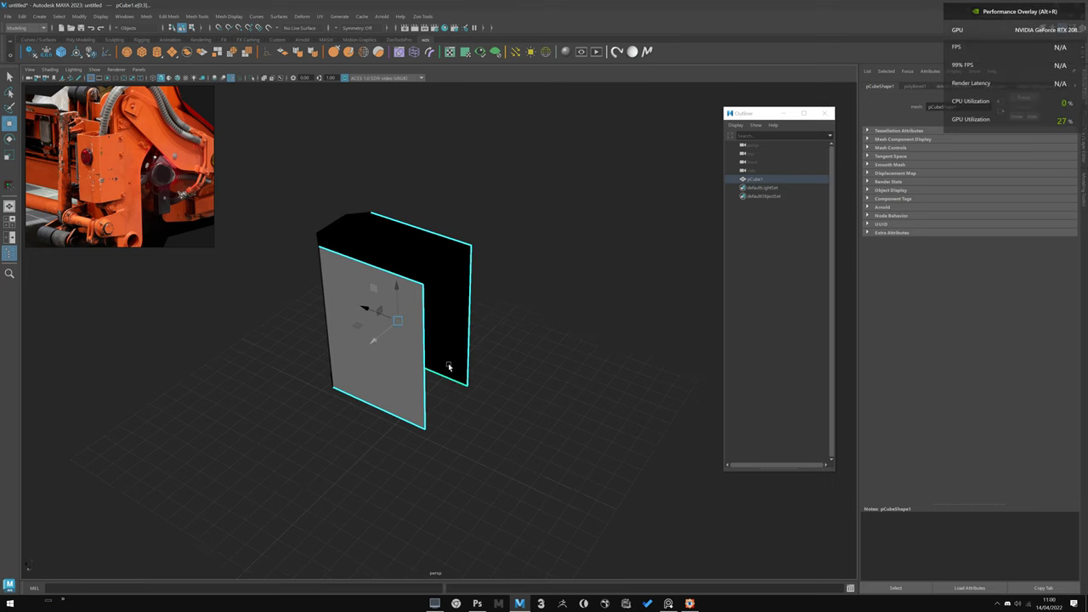
click(377, 339)
mouse_move(388, 340)
middle_down()
mouse_move(390, 327)
mouse_move(376, 341)
middle_up()
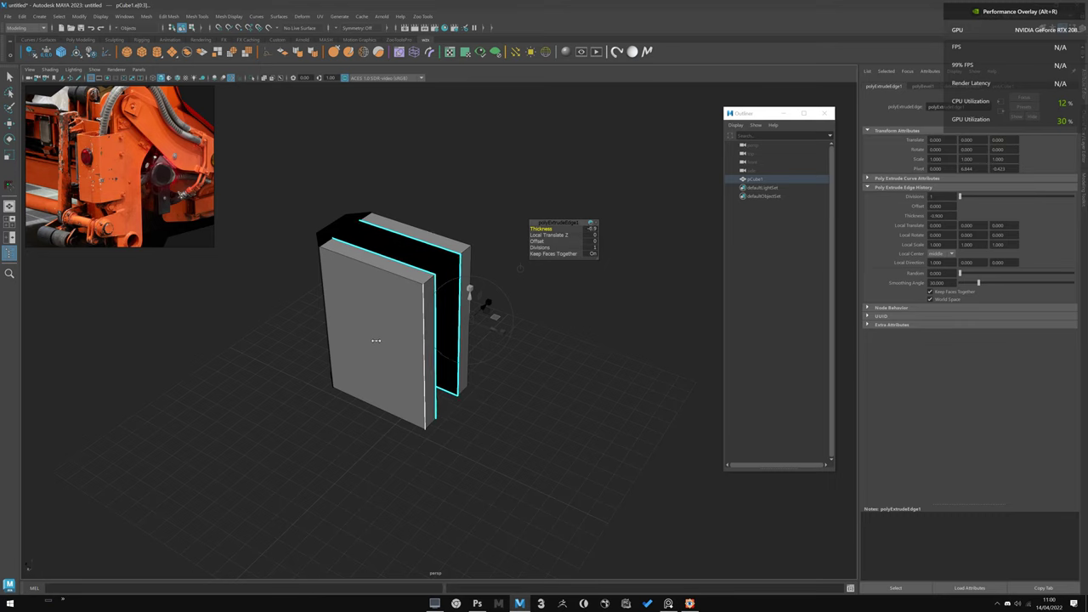
Try beveling the upper outer corner edges of both side plates' rims with an offset of about 0.05.
key(q)
click(430, 279)
click(429, 283)
alt+drag(380, 296, 506, 280)
key(alt+r)
alt+drag(501, 214, 484, 212)
key(ctrl+b)
middle_drag(504, 207, 472, 205)
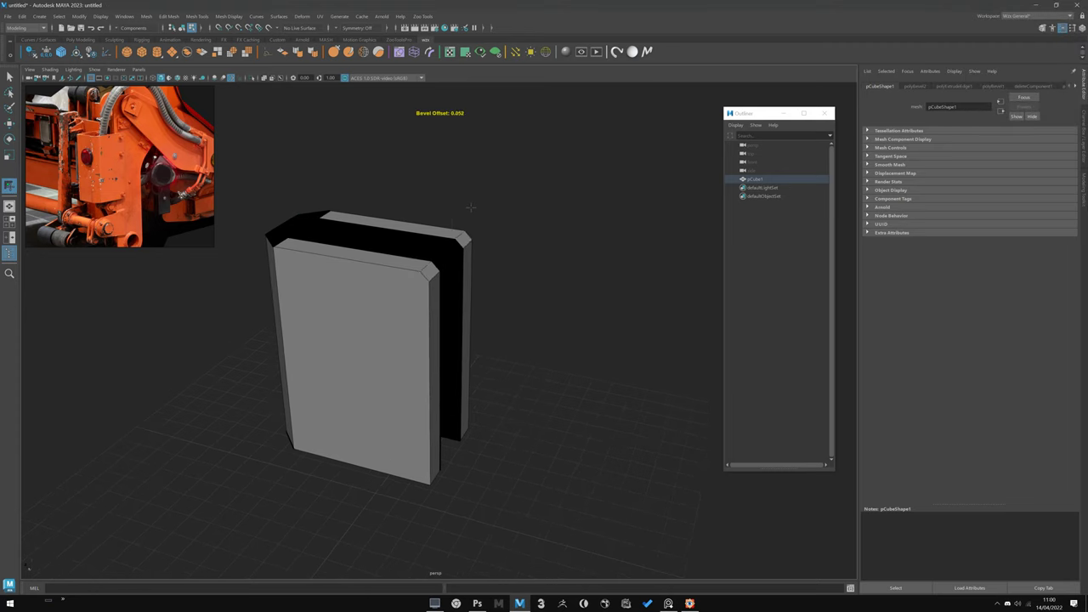
Undo the upper corner bevel, stepping back past the rim extrusion, and redo the extrusion.
key(ctrl+z)
key(ctrl+z)
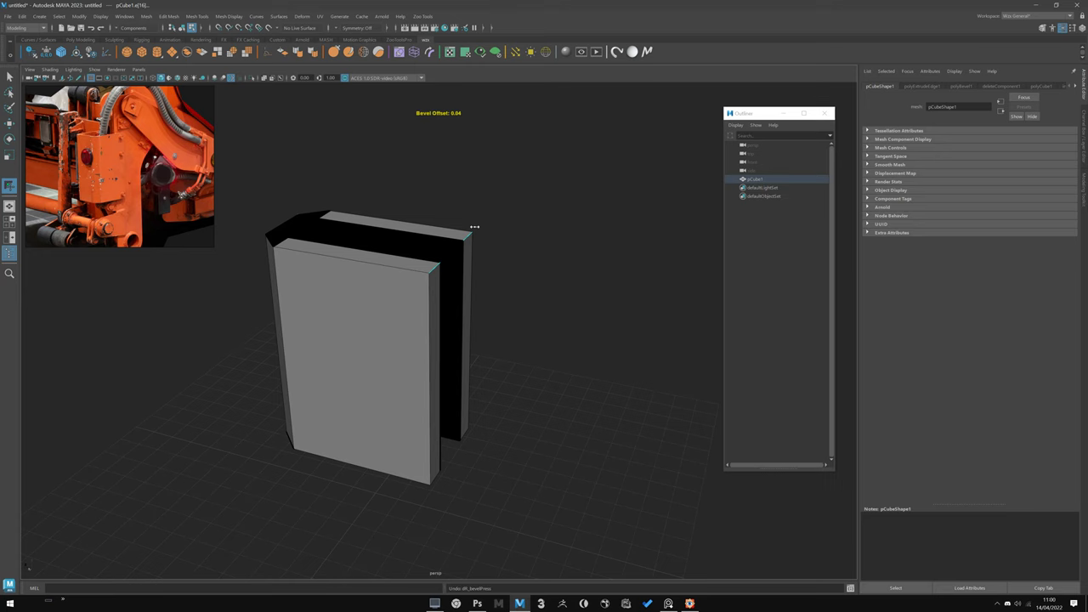
key(ctrl+e)
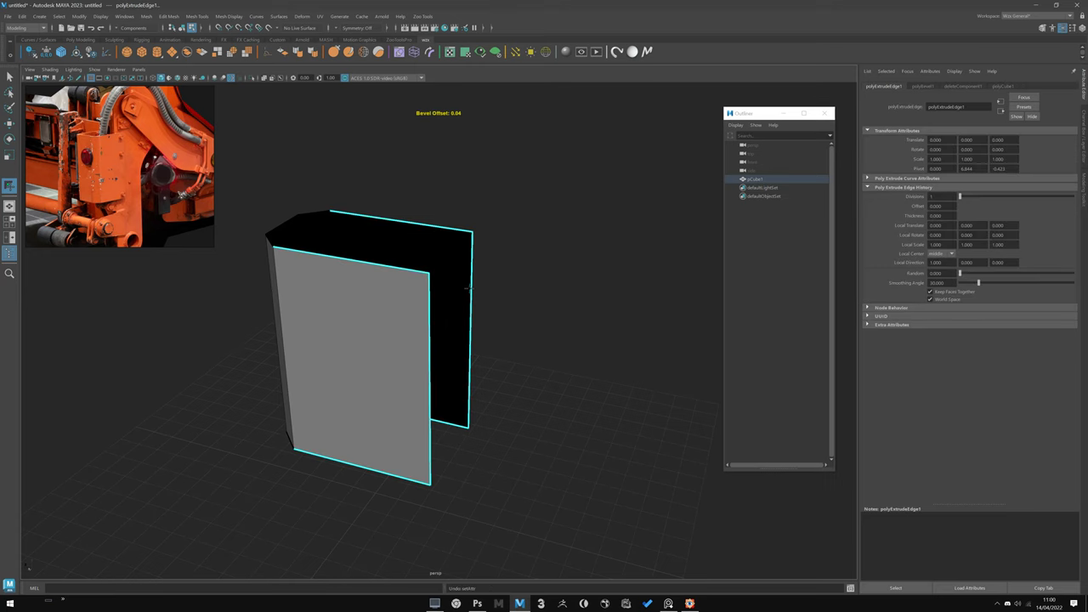
key(ctrl+y)
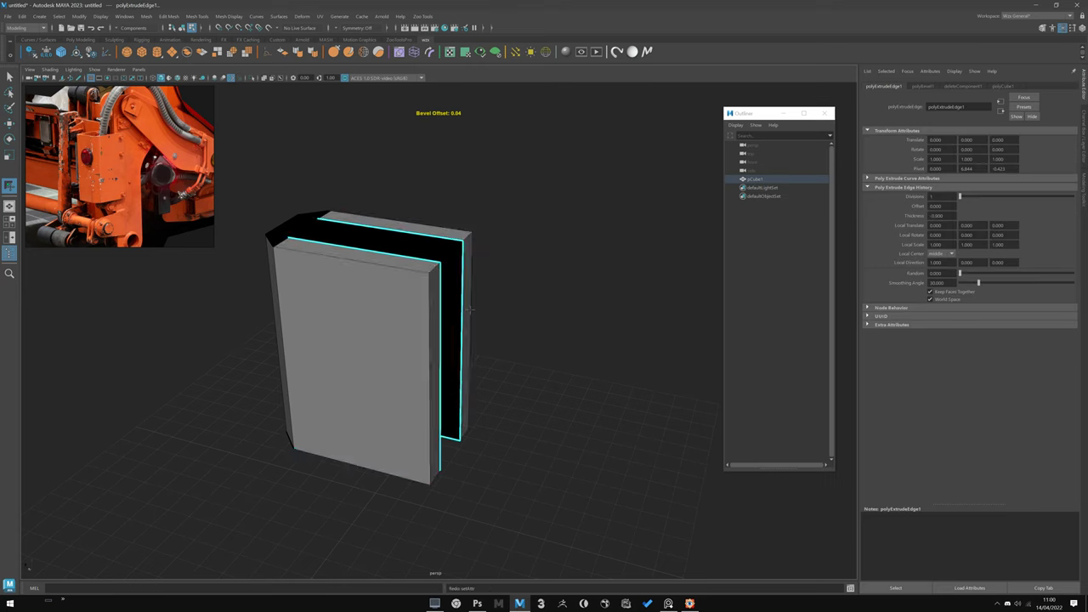
Bevel the upper and lower outer corner edges of both side plates into rounded corners.
click(437, 269)
shift+click(466, 239)
alt+drag(476, 502, 510, 252)
key(ctrl+b)
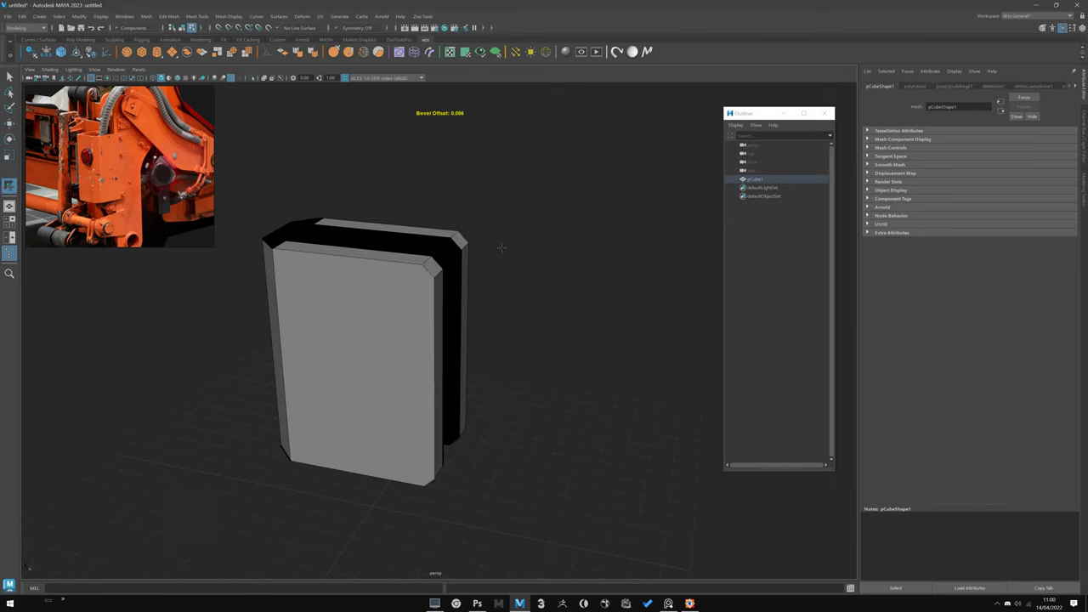
key(w)
Select the extruded rim faces around both side plates and delete them, leaving only the rounded shell.
right_drag(437, 276, 437, 293)
key(q)
click(438, 280)
shift+double_click(438, 272)
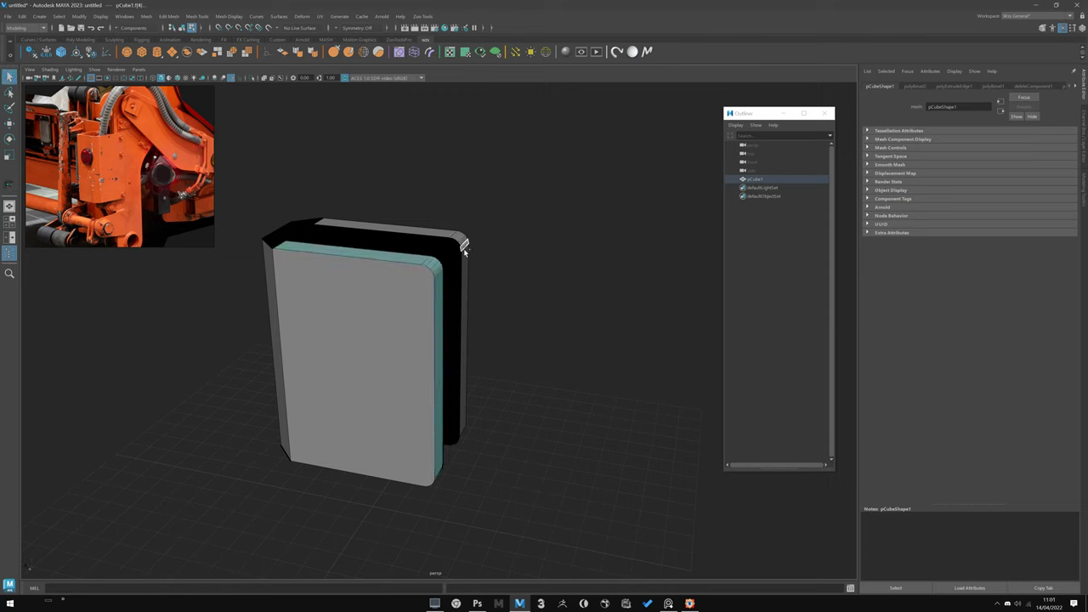
click(466, 246)
key(Delete)
Extrude all faces of the open shell with a thickness of about -0.13 to give it solid walls.
key(F8)
key(w)
alt+drag(443, 216, 529, 228)
key(ctrl+e)
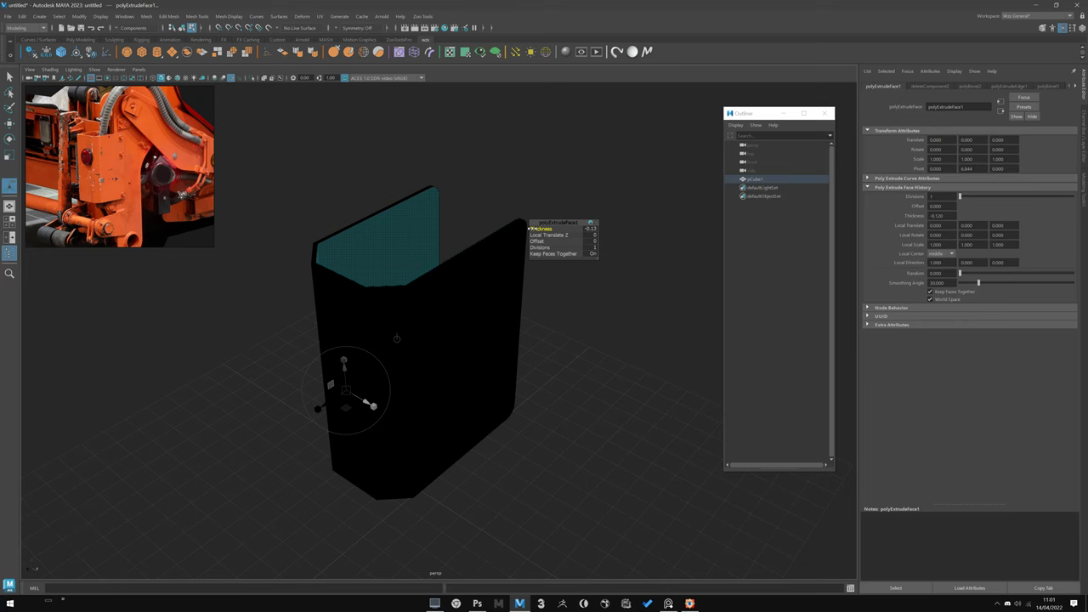
Reverse the normals of the thickened shell.
key(F8)
click(343, 189)
click(337, 264)
click(285, 55)
click(313, 168)
click(346, 278)
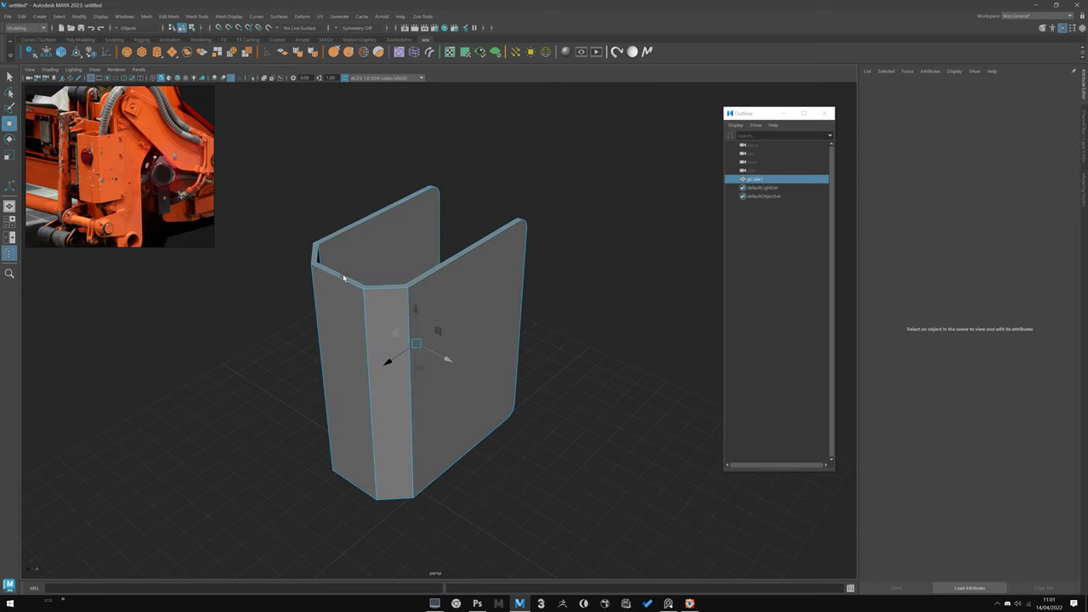
Open the ModIt 2.6 toolset and use it to select the shell's outline and corner edges.
scroll(406, 301, down, 2)
alt+drag(442, 308, 448, 270)
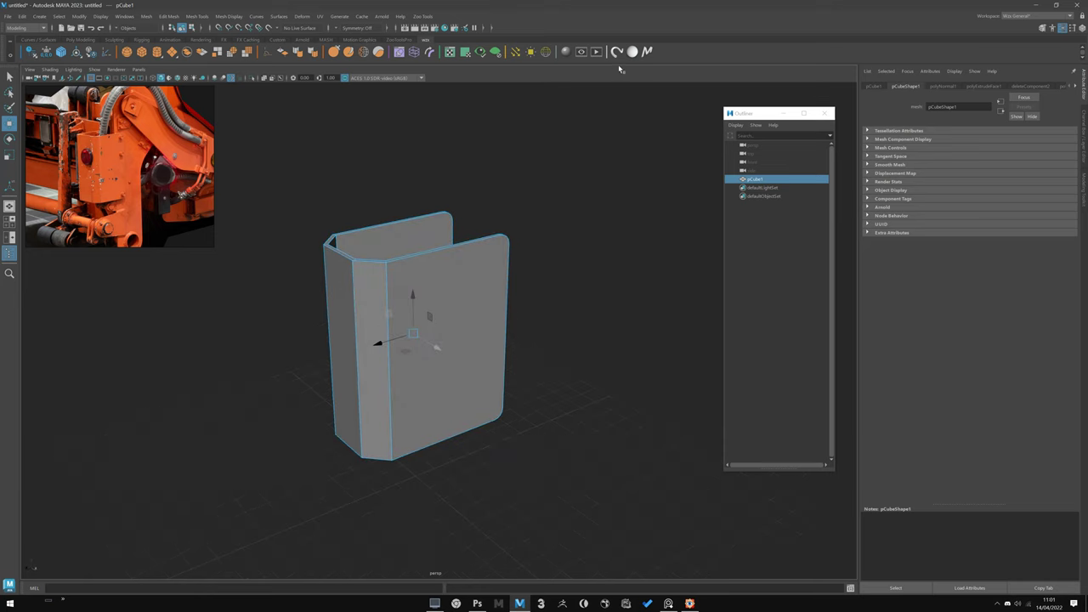
click(647, 52)
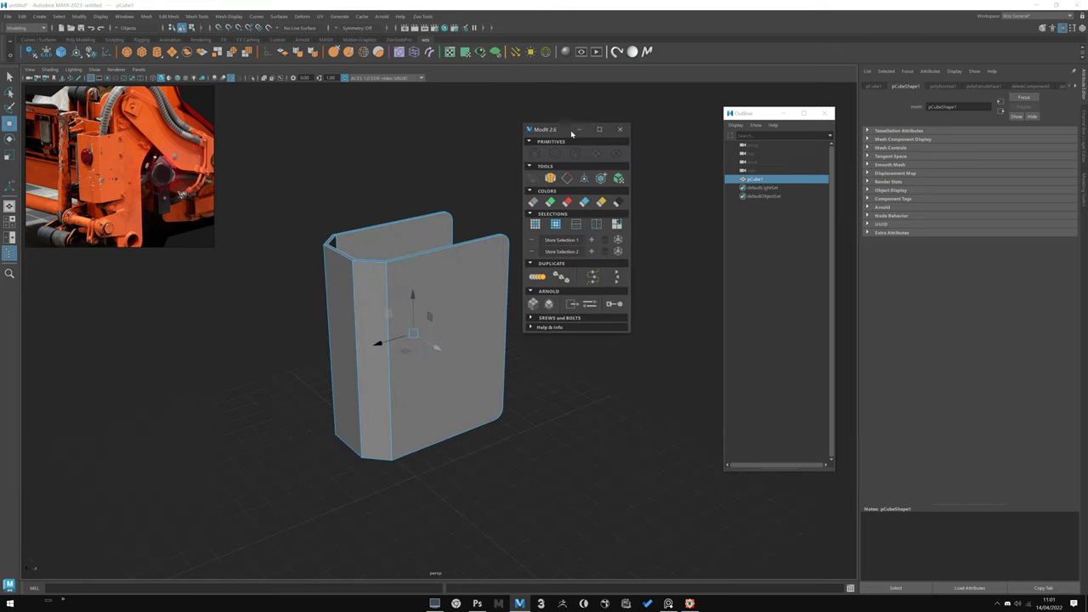
click(590, 185)
alt+drag(500, 279, 477, 279)
scroll(430, 310, up, 2)
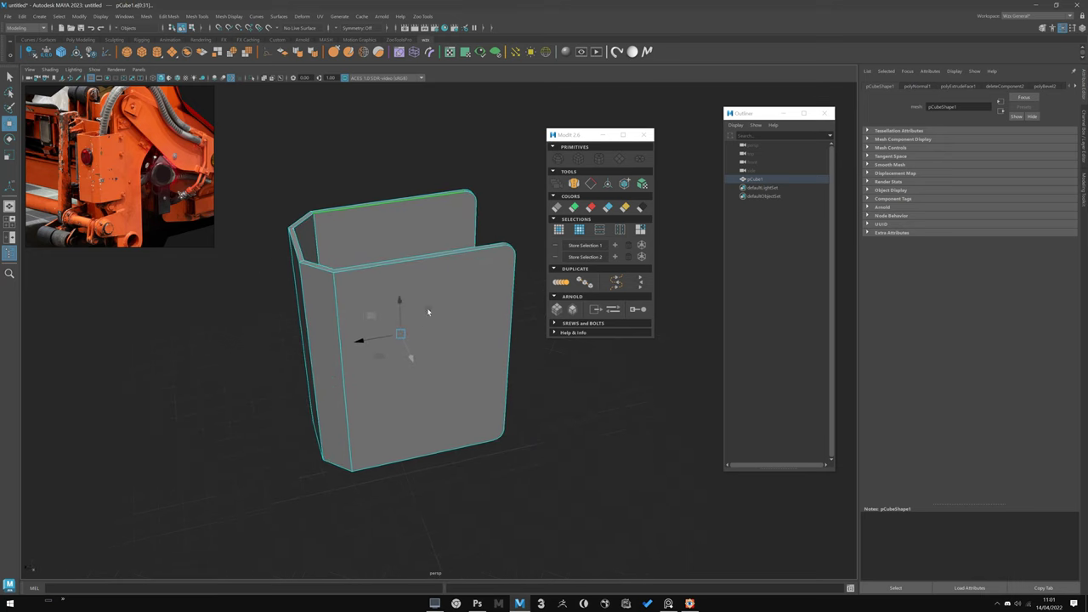
Bevel the selected shell edges with an offset of about 0.436.
alt+drag(431, 311, 374, 306)
scroll(376, 307, up, 3)
mouse_move(400, 436)
alt+mouse_down()
mouse_move(372, 376)
mouse_move(387, 408)
alt+mouse_up()
key(ctrl+b)
alt+middle_drag(378, 421, 417, 393)
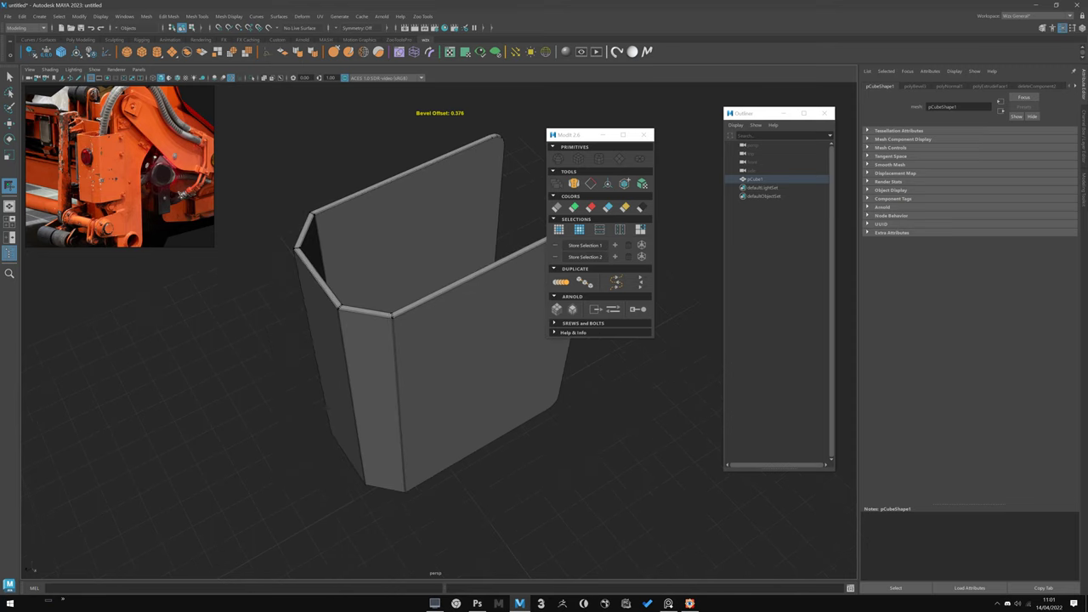
scroll(415, 394, up, 4)
right_drag(414, 395, 409, 305)
drag(409, 305, 381, 295)
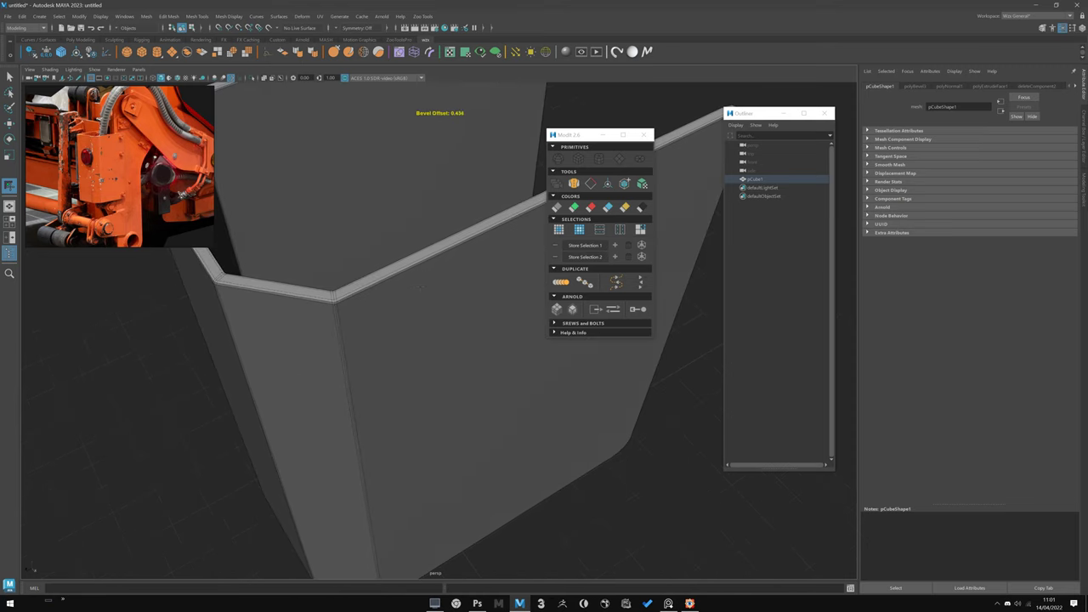
key(w)
key(f)
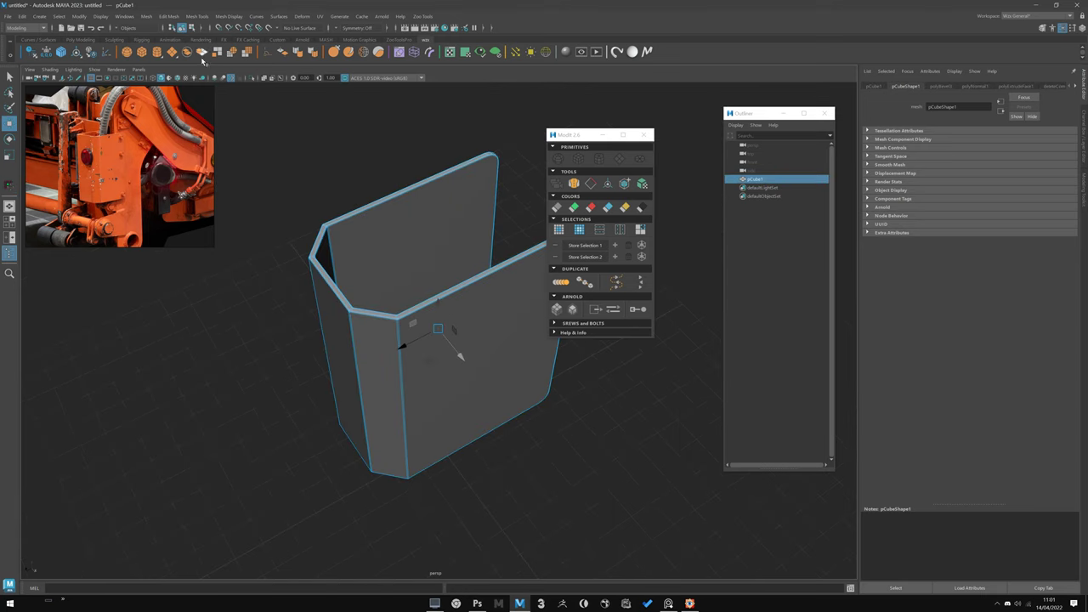
Apply edge softening to the beveled shell's normals.
click(300, 55)
click(355, 168)
Inspect the shell's beveled edges and shading from several angles, close up and from a distance.
mouse_move(384, 251)
alt+mouse_down()
mouse_move(364, 228)
mouse_move(331, 238)
mouse_move(378, 244)
mouse_move(364, 241)
alt+mouse_up()
click(369, 284)
alt+drag(369, 284, 405, 321)
right_drag(404, 293, 406, 321)
click(473, 335)
alt+drag(472, 335, 420, 274)
right_drag(420, 274, 442, 246)
click(502, 230)
alt+drag(430, 234, 466, 180)
click(383, 281)
alt+drag(373, 282, 431, 182)
click(415, 184)
click(426, 249)
alt+drag(425, 248, 438, 272)
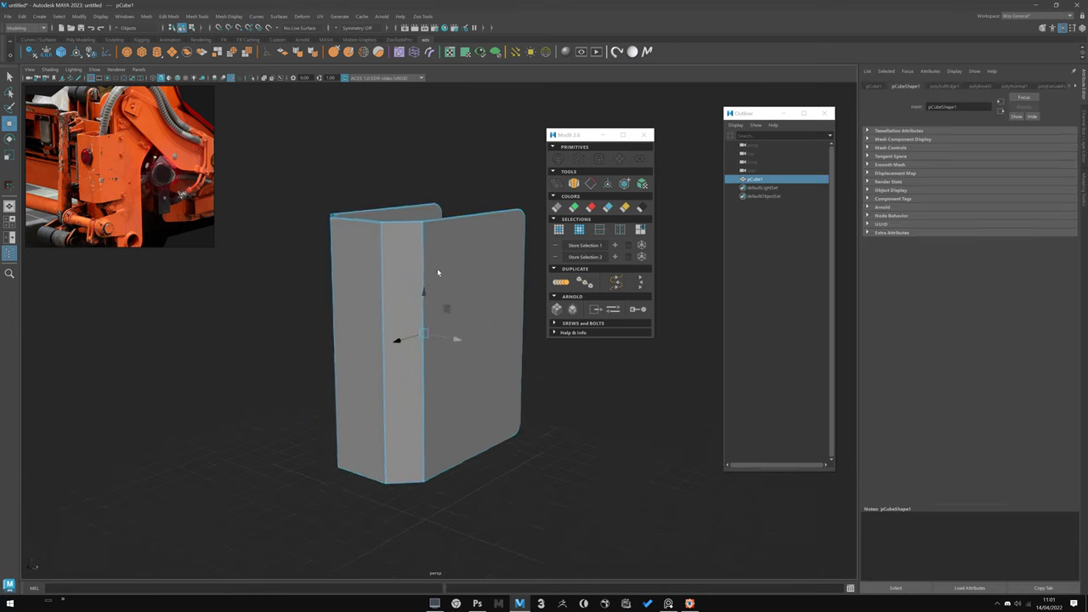
scroll(437, 270, down, 3)
click(369, 202)
scroll(368, 198, down, 3)
alt+right_drag(409, 331, 437, 491)
alt+right_drag(327, 310, 377, 350)
alt+drag(412, 328, 373, 349)
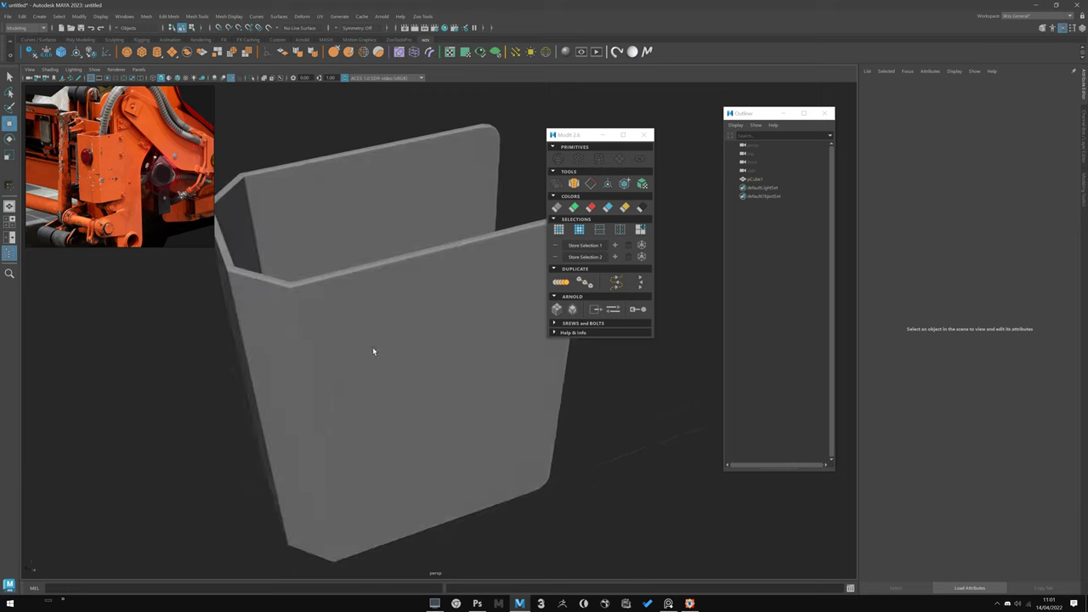
scroll(373, 348, down, 8)
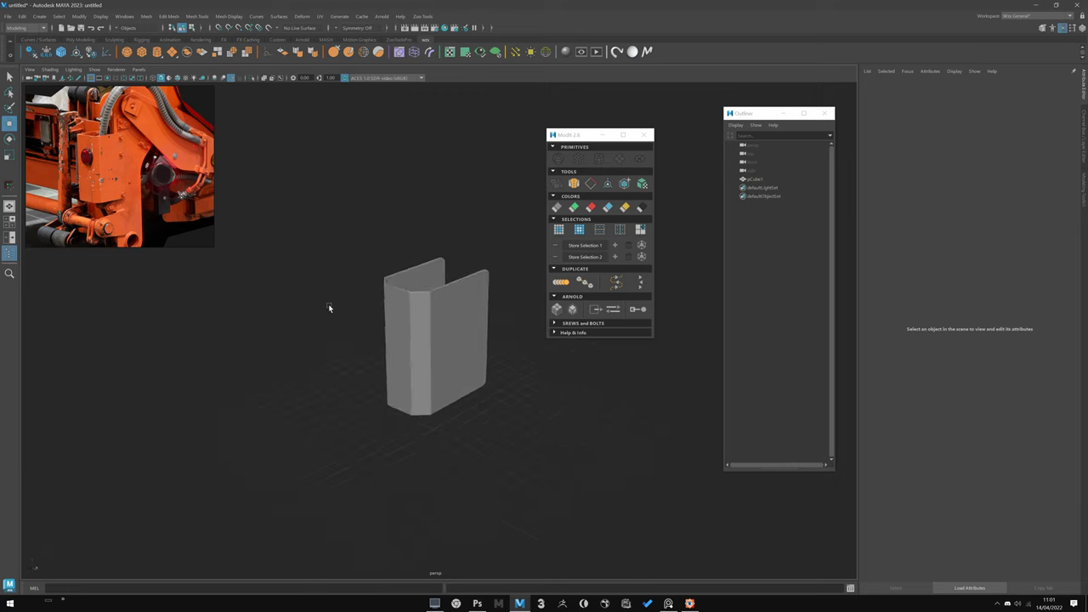
Try cutting horizontal edge loops around the shell with the Multi-Cut tool, starting near its upper edge.
alt+right_drag(329, 307, 399, 342)
click(410, 342)
alt+drag(403, 354, 391, 281)
key(ctrl+shift+x)
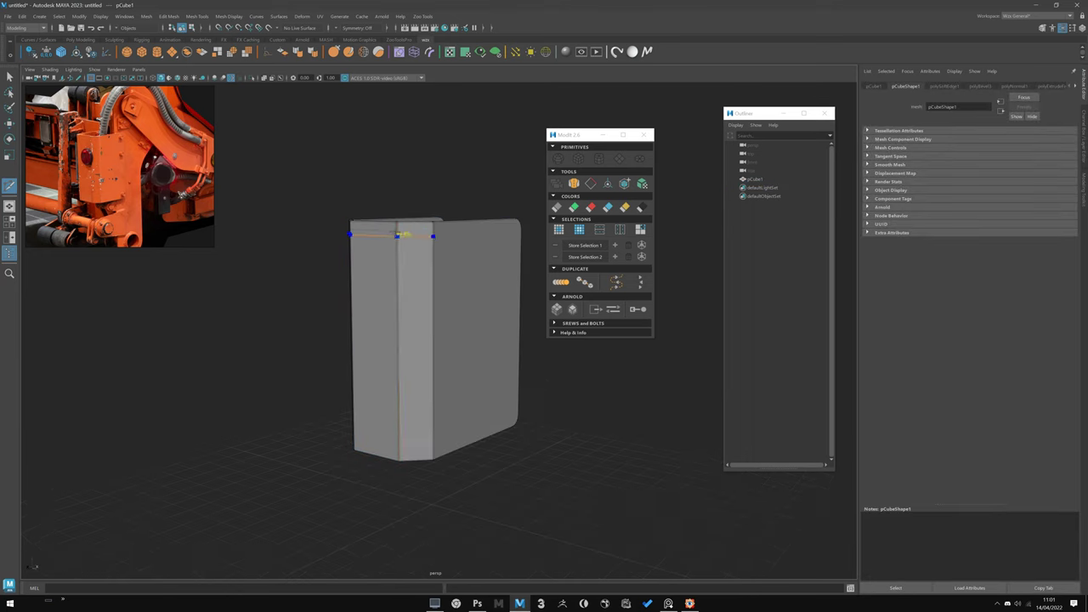
ctrl+click(396, 232)
drag(406, 450, 409, 376)
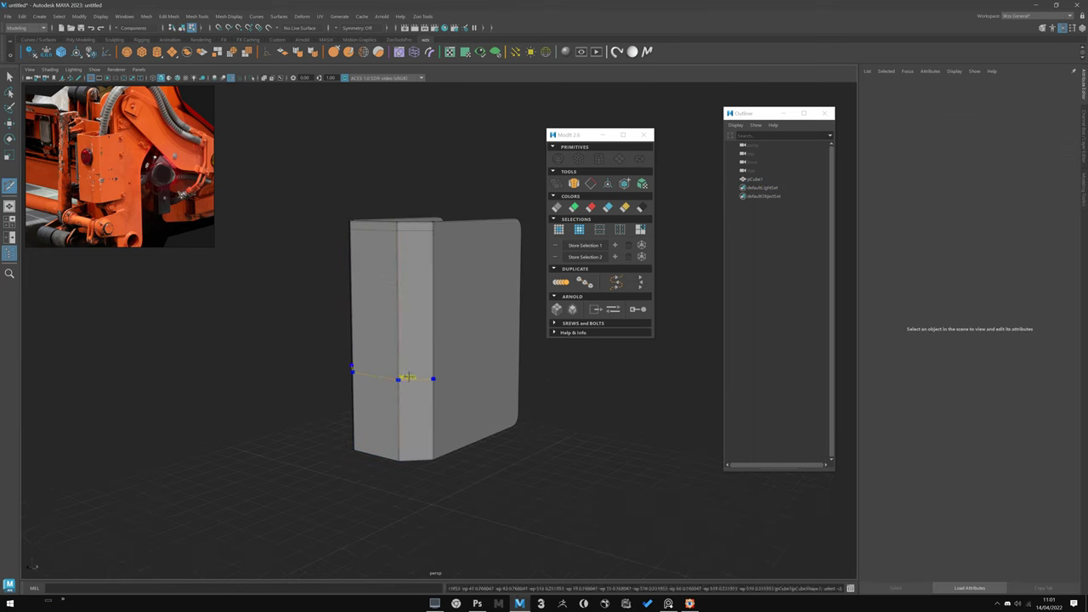
key(w)
Select the vertices at the free ends of both side plates and move them toward the front panel to shorten the plates.
alt+right_drag(417, 296, 411, 335)
key(F8)
click(315, 292)
alt+drag(346, 290, 406, 299)
click(350, 293)
key(F11)
click(415, 299)
key(F9)
drag(390, 203, 519, 532)
alt+right_drag(454, 383, 413, 332)
drag(405, 340, 363, 343)
double_click(435, 254)
double_click(387, 314)
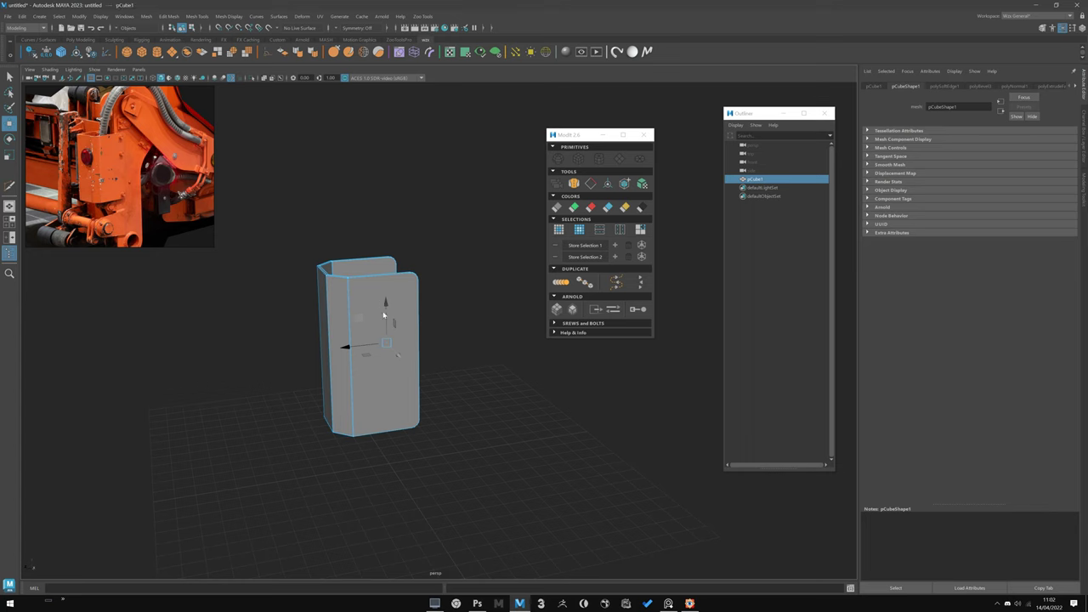
Select the shell's outer side face and place a flanged bolt from ModIt's screws and bolts library on it.
alt+right_drag(387, 315, 476, 324)
alt+drag(476, 324, 585, 387)
click(583, 324)
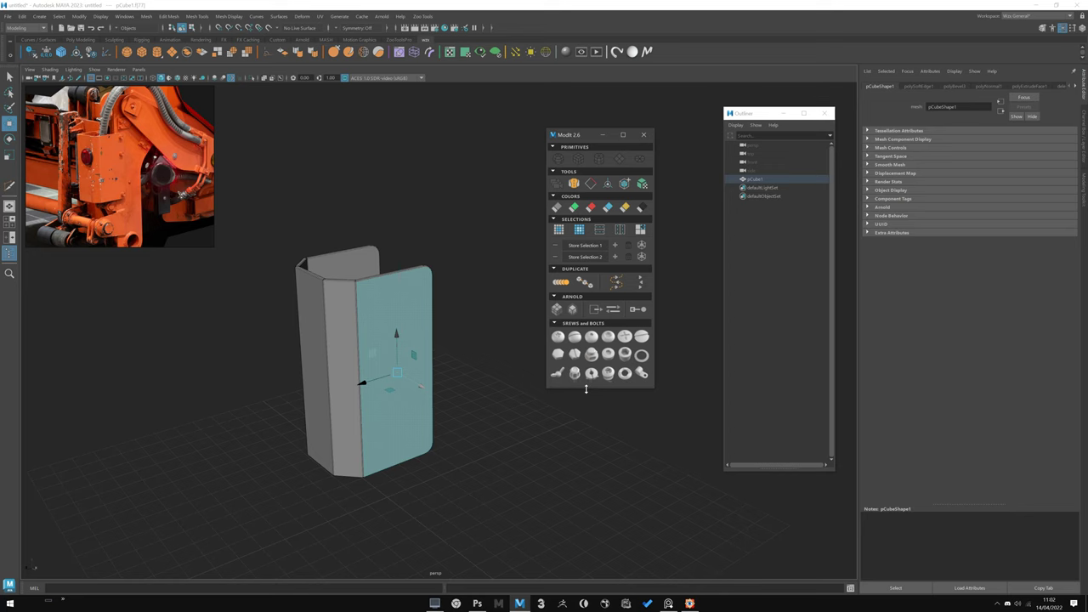
click(575, 374)
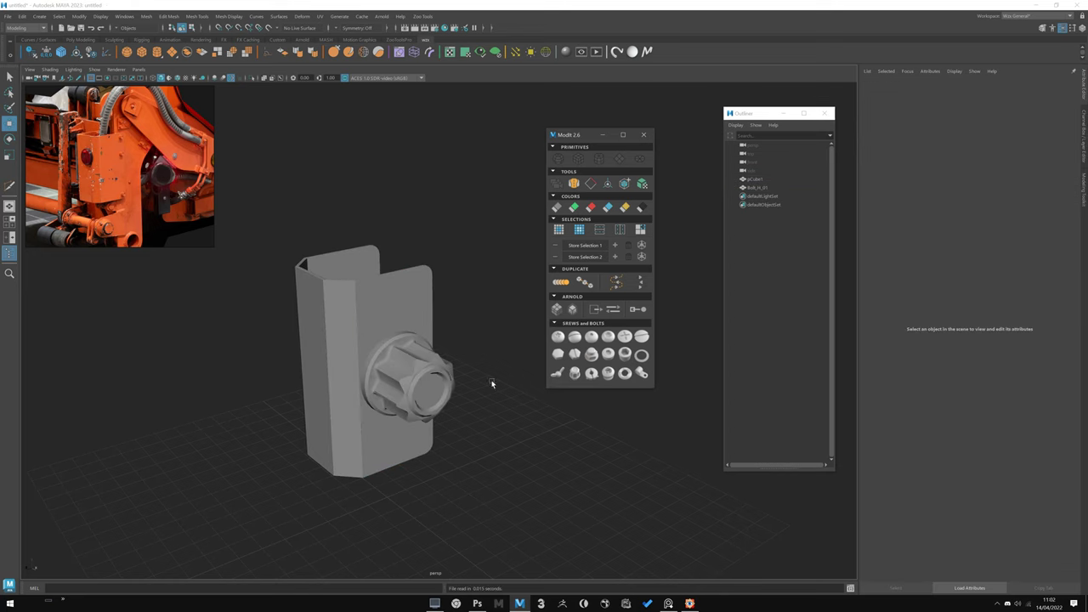
Scale the bolt down to a small size and move it to the side plate's upper rounded corner.
click(433, 389)
key(r)
drag(397, 407, 438, 248)
key(ctrl+z)
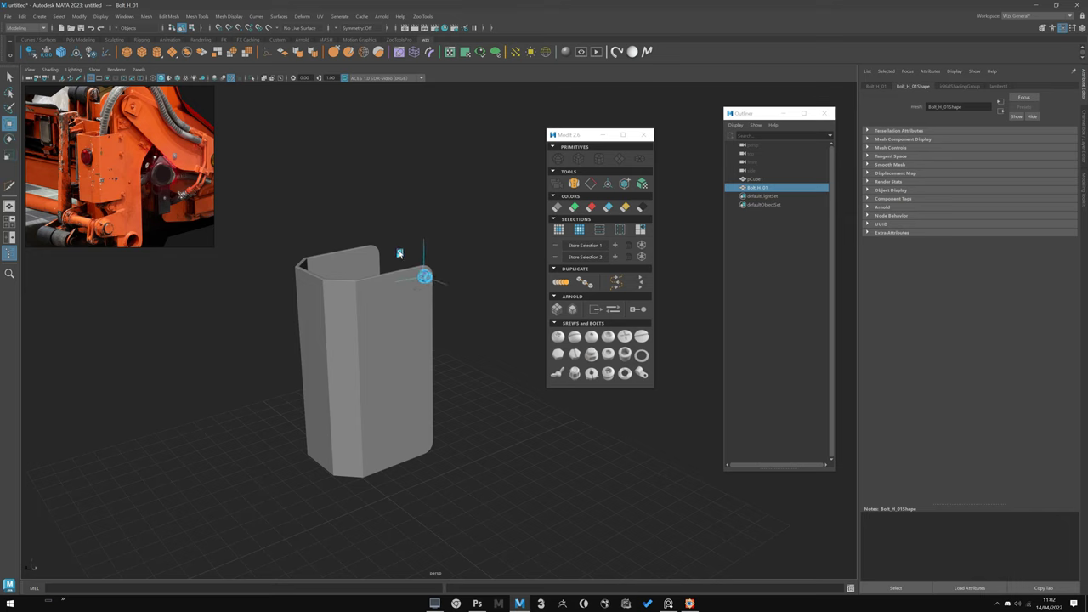
Duplicate the bolt twice along the side plate's free edge, one just below it and one near the lower corner.
key(r)
key(w)
drag(425, 277, 429, 413)
key(ctrl+d)
Select all three bolts, nudge them toward the plate's free edge and rescale their depth against the plate.
shift+click(427, 313)
shift+click(427, 278)
key(r)
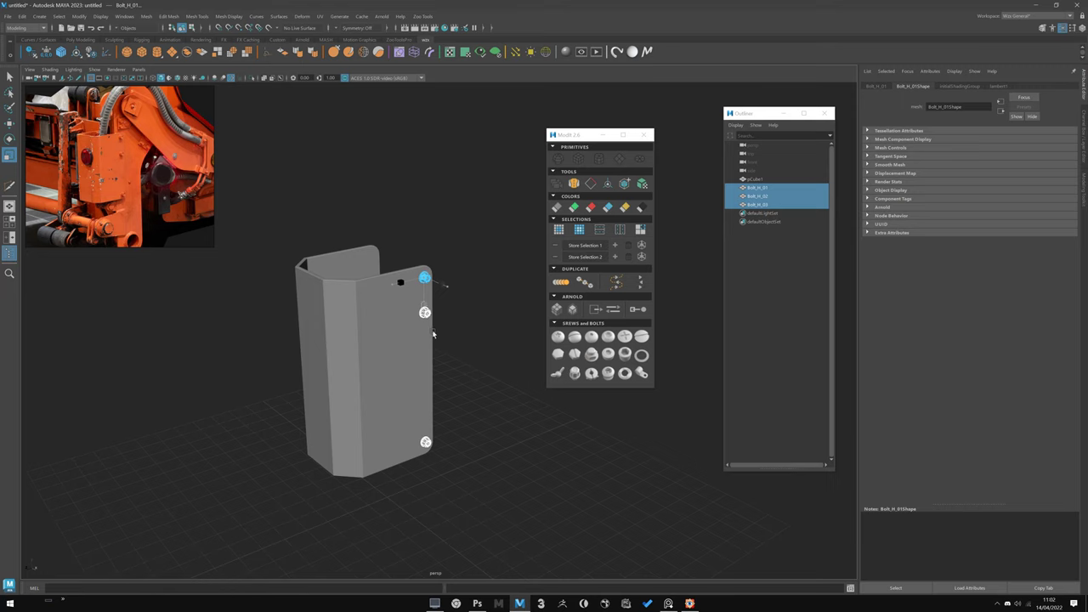
key(w)
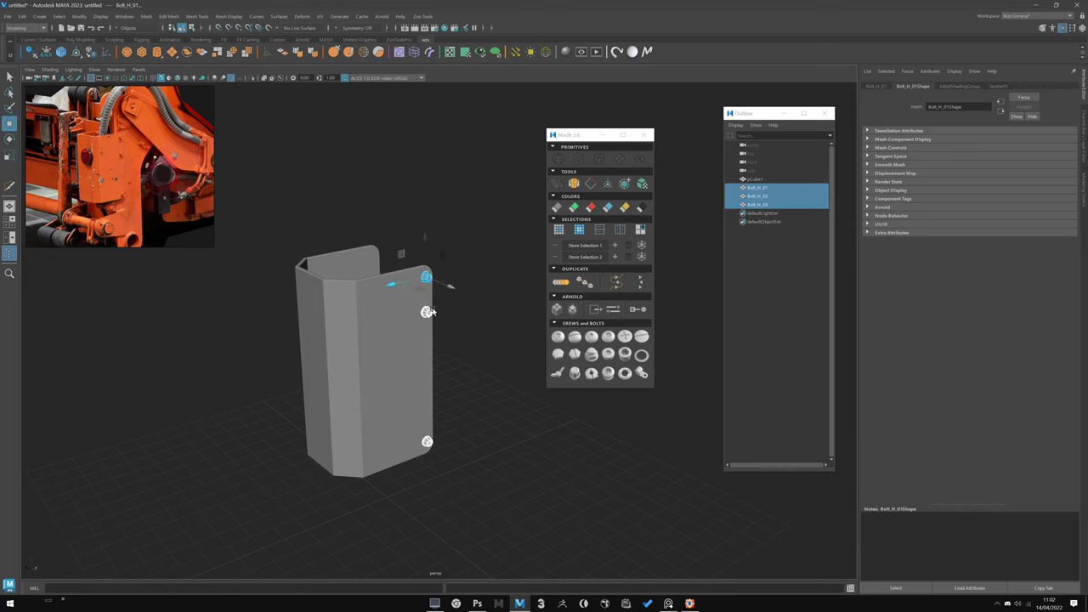
click(457, 369)
alt+drag(456, 369, 431, 342)
key(ctrl+z)
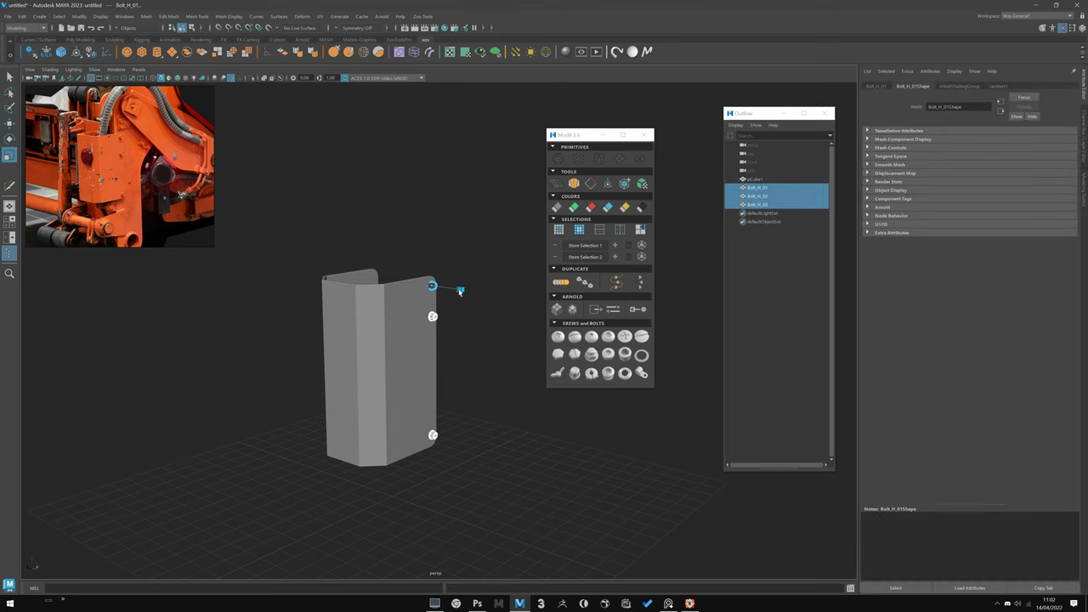
key(q)
click(477, 337)
alt+drag(478, 338, 462, 341)
key(ctrl+s)
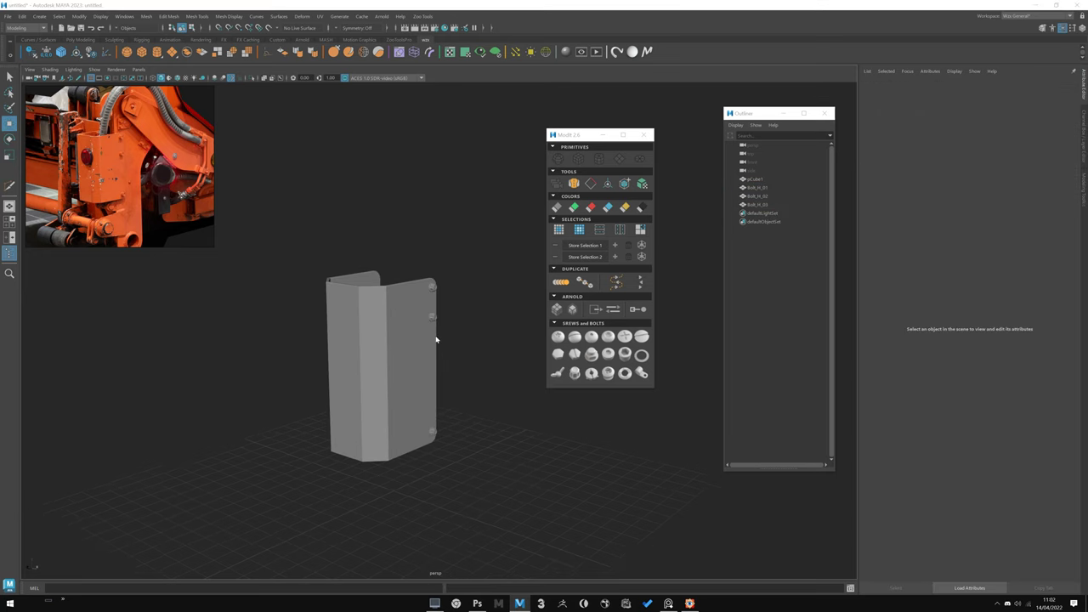
right_click(332, 329)
click(528, 503)
Compare the bolted shell with the reference photo, shifting the photo to examine the orange housing.
alt+right_drag(487, 462, 463, 397)
alt+drag(464, 396, 451, 393)
click(415, 361)
key(w)
click(442, 294)
alt+drag(442, 294, 423, 251)
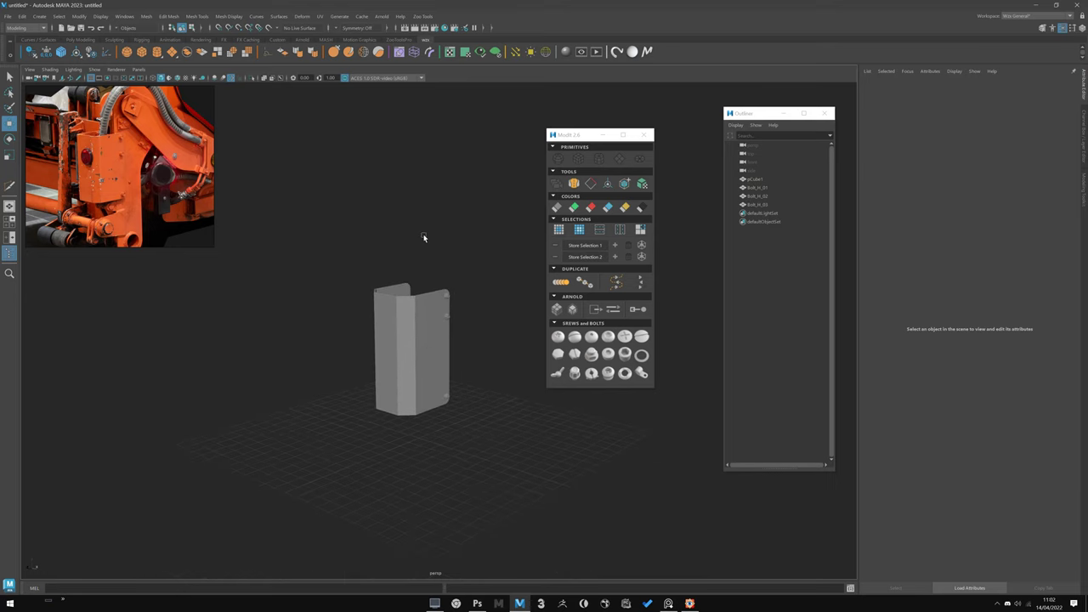
middle_drag(116, 182, 127, 153)
drag(125, 148, 97, 125)
drag(135, 176, 123, 140)
Shorten the shell's height from its lower end and move the lowest bolt up to match.
click(417, 364)
right_drag(415, 368, 330, 353)
key(F8)
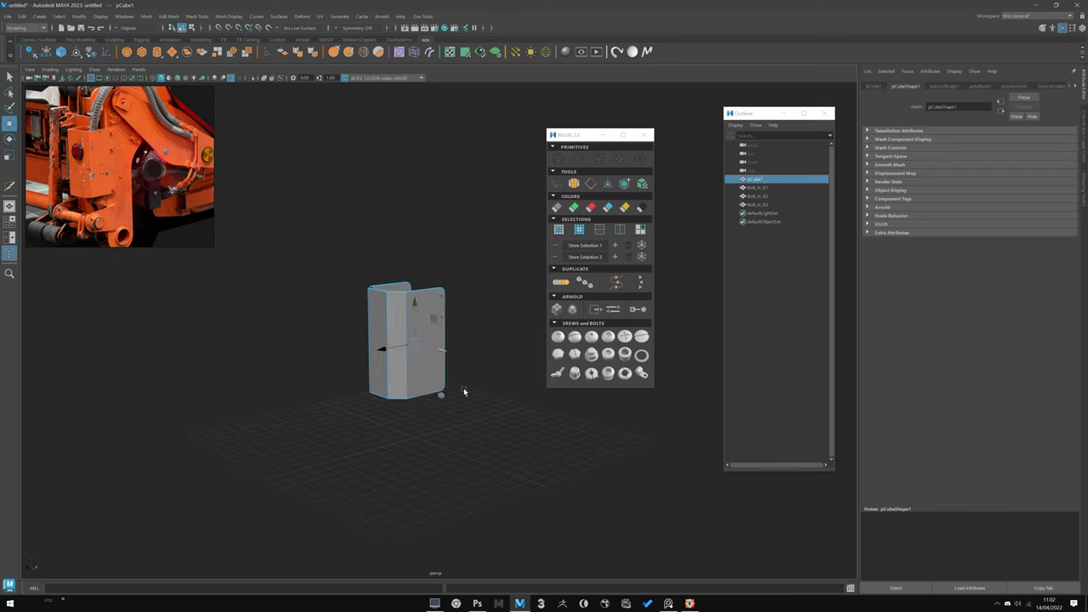
click(441, 387)
click(431, 429)
drag(430, 429, 348, 307)
key(ctrl+s)
click(524, 503)
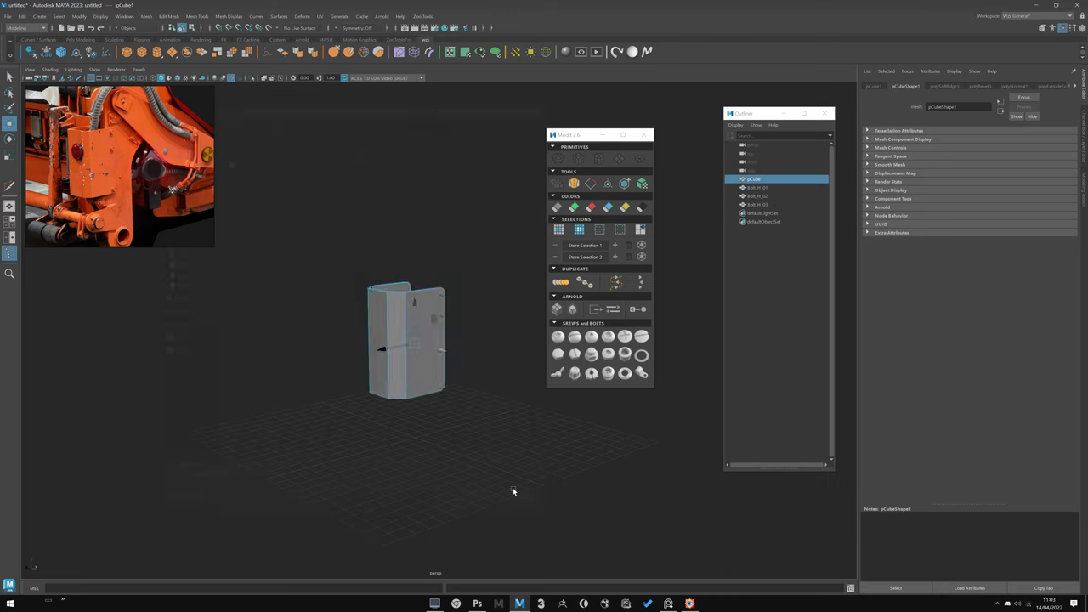
click(465, 273)
mouse_move(465, 273)
alt+mouse_down()
mouse_move(469, 285)
mouse_move(464, 276)
alt+mouse_up()
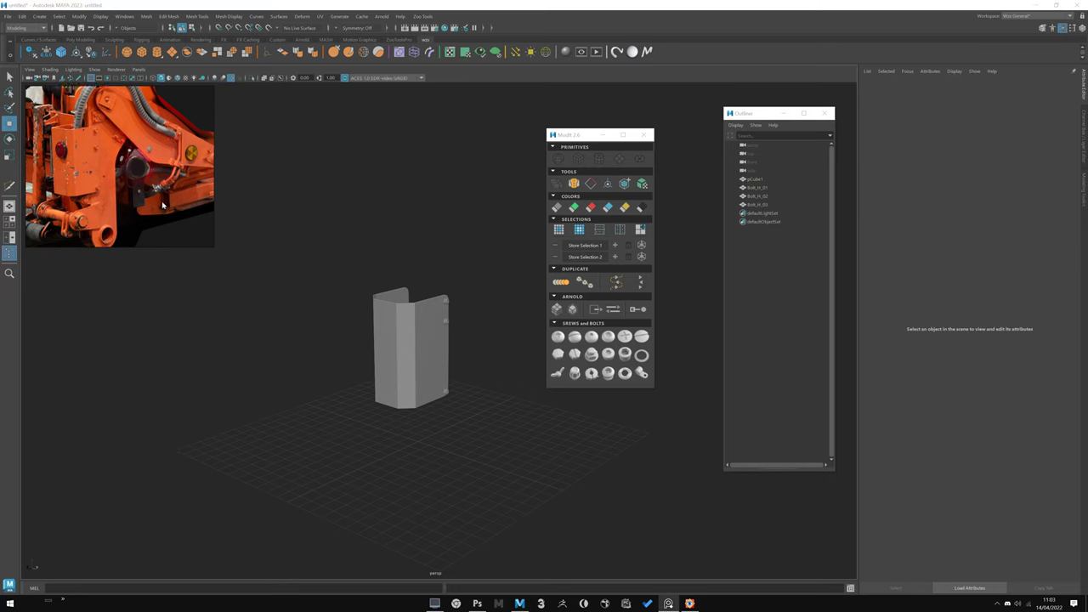
alt+right_drag(329, 253, 411, 272)
alt+drag(410, 272, 403, 255)
key(q)
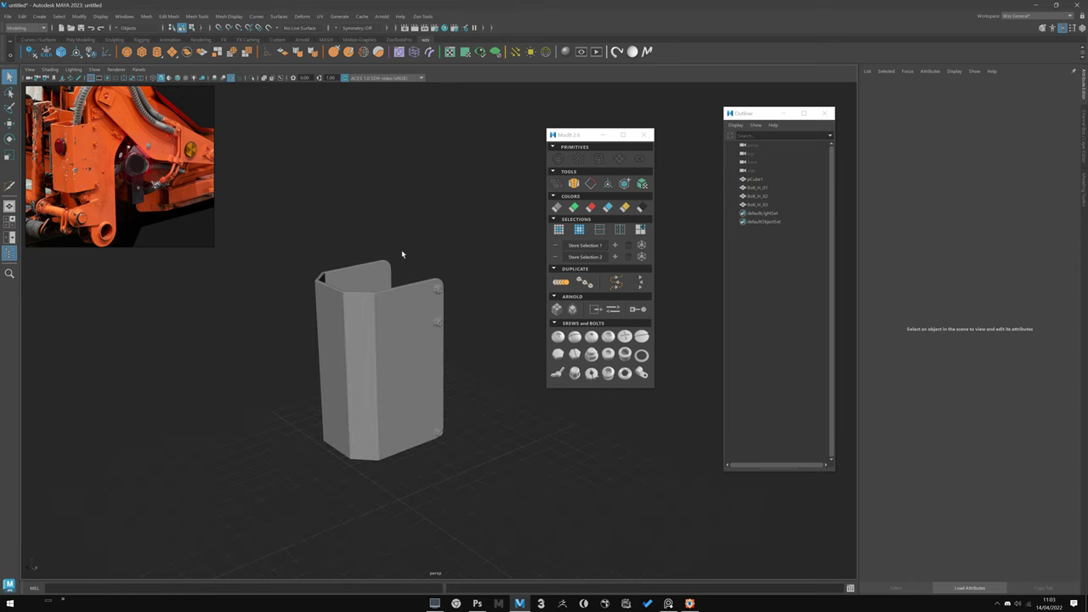
Inspect the shortened shell and its three bolts against the reference photo, shifting the photo to study the orange bracket beside the housing.
click(360, 294)
alt+right_drag(272, 308, 376, 350)
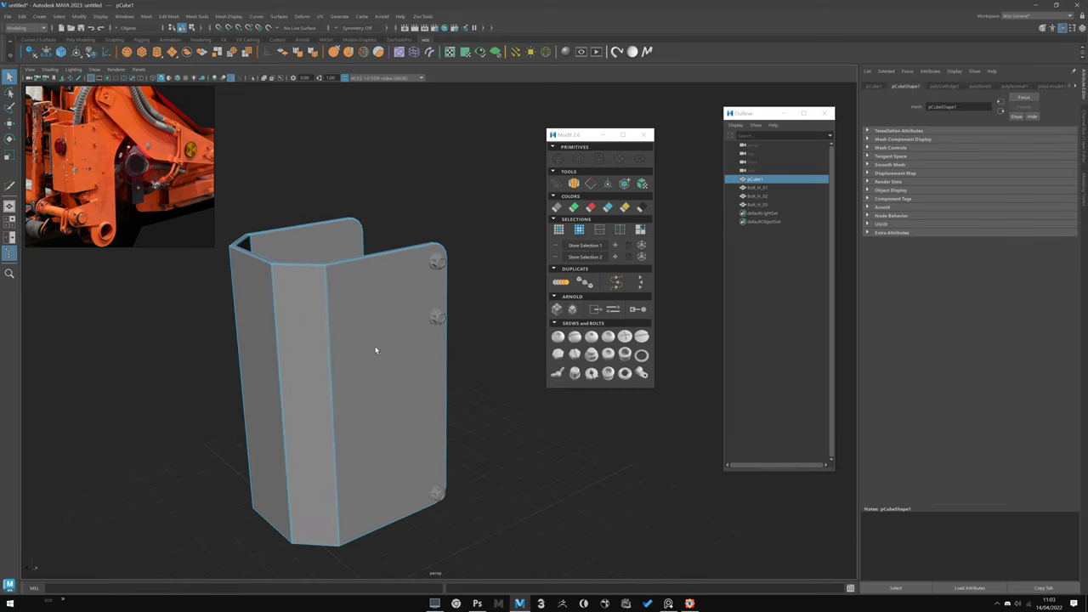
click(435, 263)
click(437, 317)
click(459, 352)
click(393, 294)
alt+right_drag(391, 285, 326, 214)
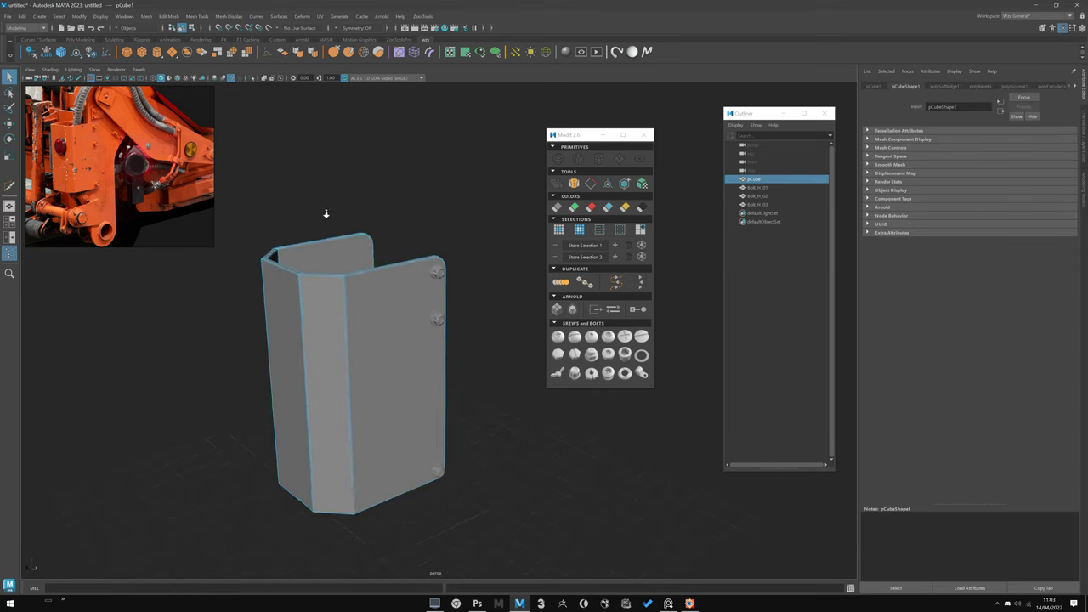
click(326, 213)
alt+right_drag(415, 223, 381, 210)
alt+middle_drag(381, 210, 409, 219)
alt+right_drag(410, 220, 349, 185)
alt+middle_drag(385, 241, 349, 236)
alt+drag(349, 235, 366, 235)
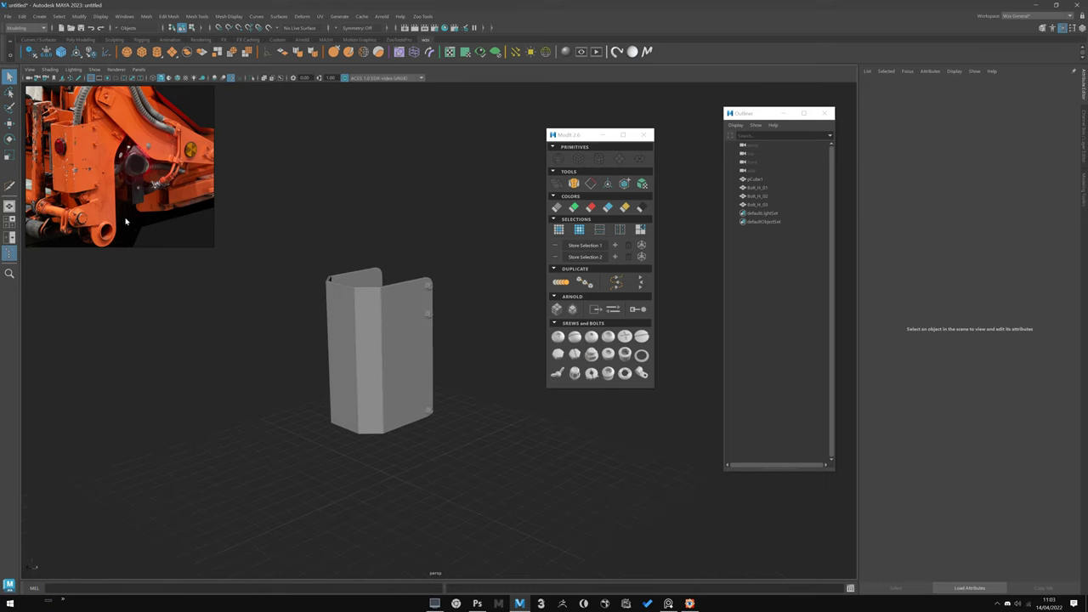
middle_drag(131, 211, 148, 208)
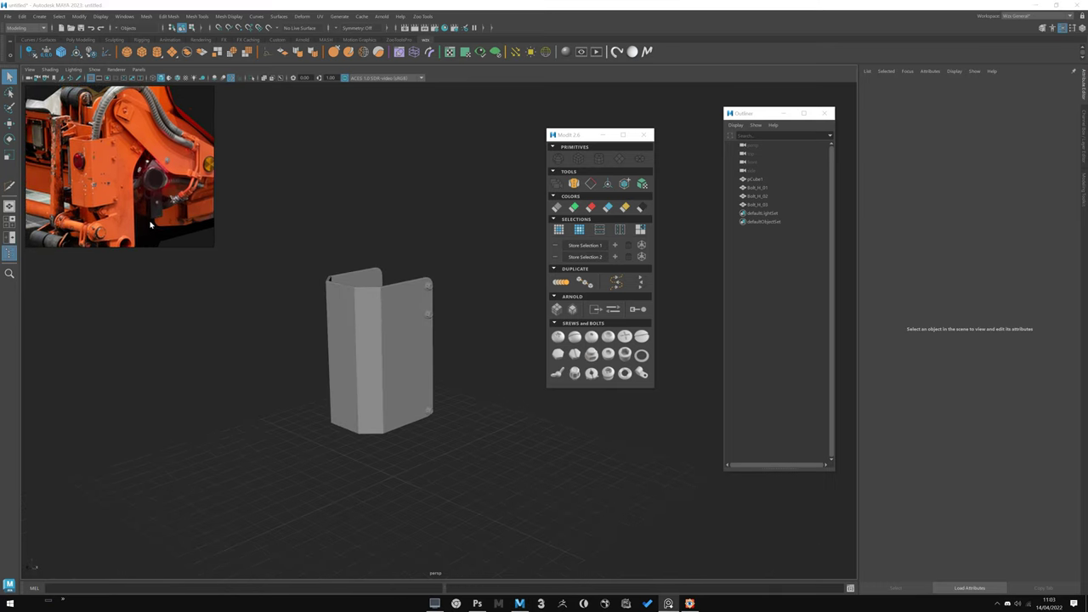
alt+right_drag(374, 218, 324, 220)
alt+drag(325, 220, 312, 227)
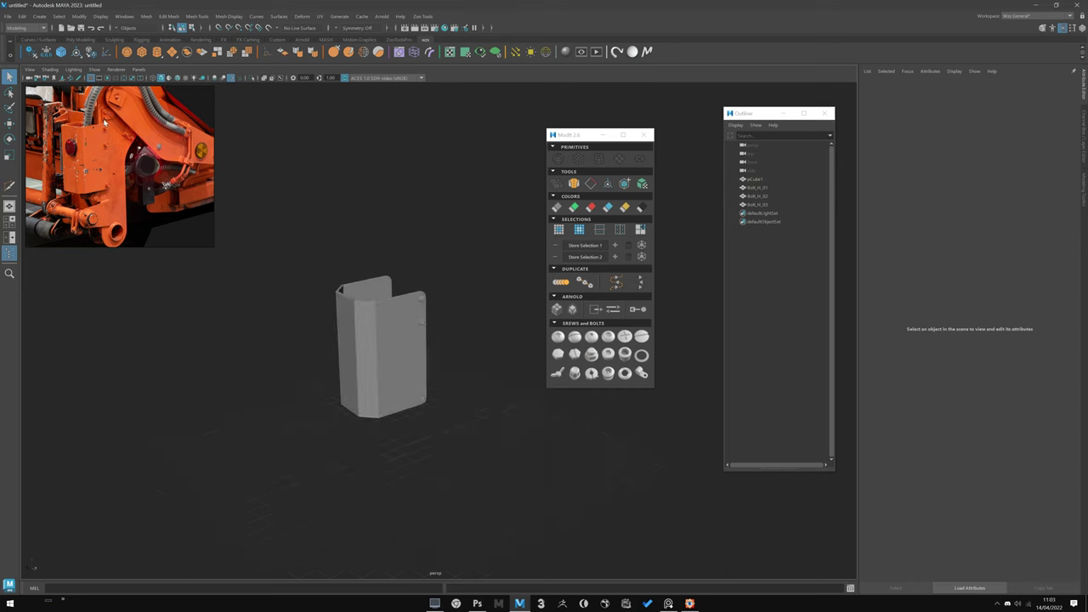
middle_drag(205, 176, 213, 187)
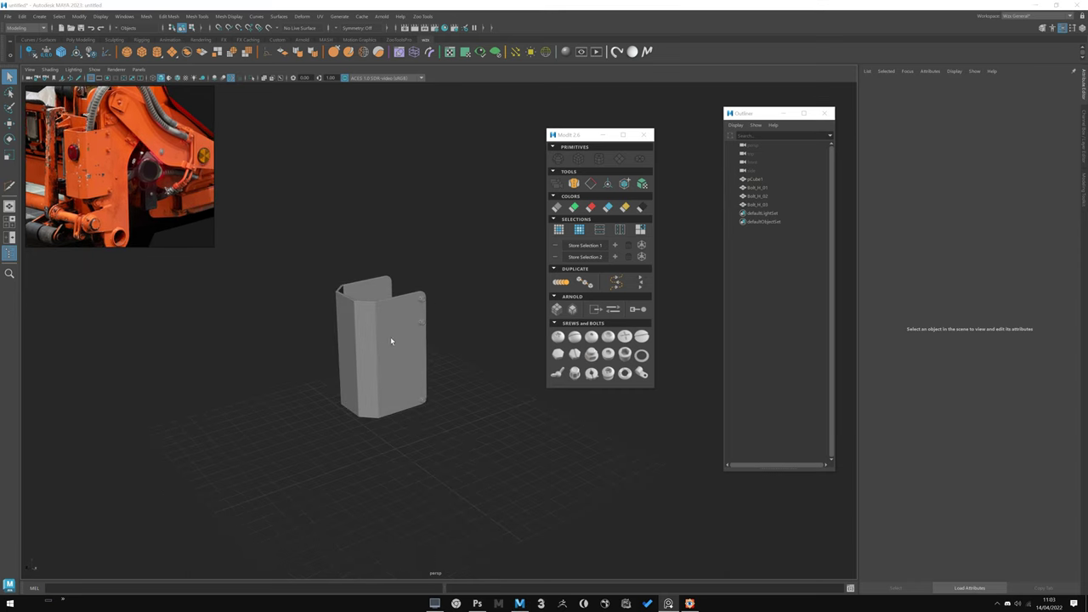
right_click(618, 161)
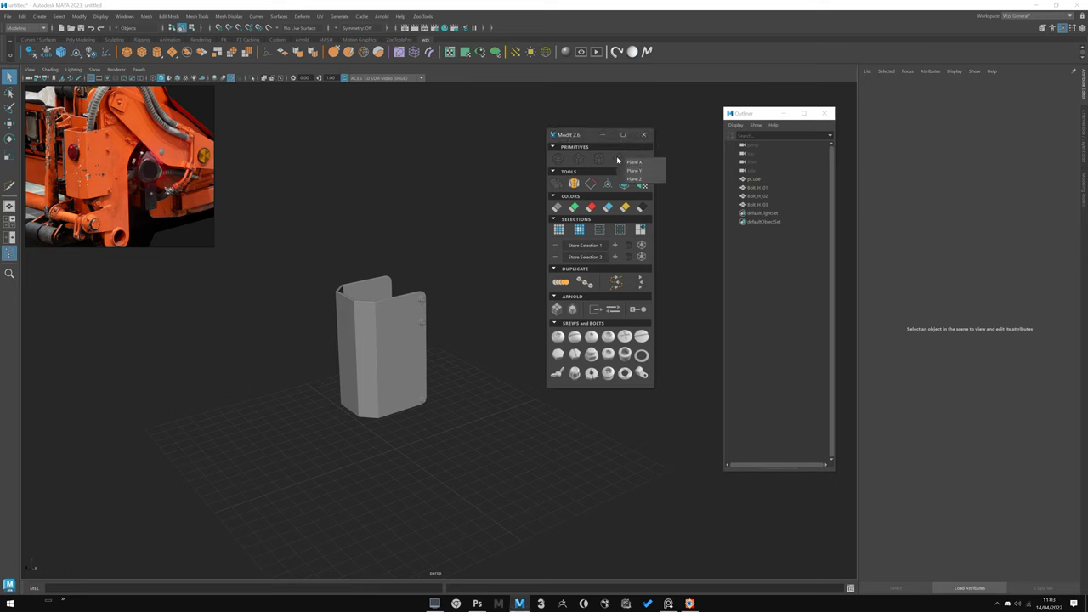
click(633, 162)
key(w)
drag(395, 416, 393, 396)
alt+drag(421, 387, 391, 332)
right_drag(390, 382, 390, 363)
click(396, 366)
drag(390, 355, 384, 382)
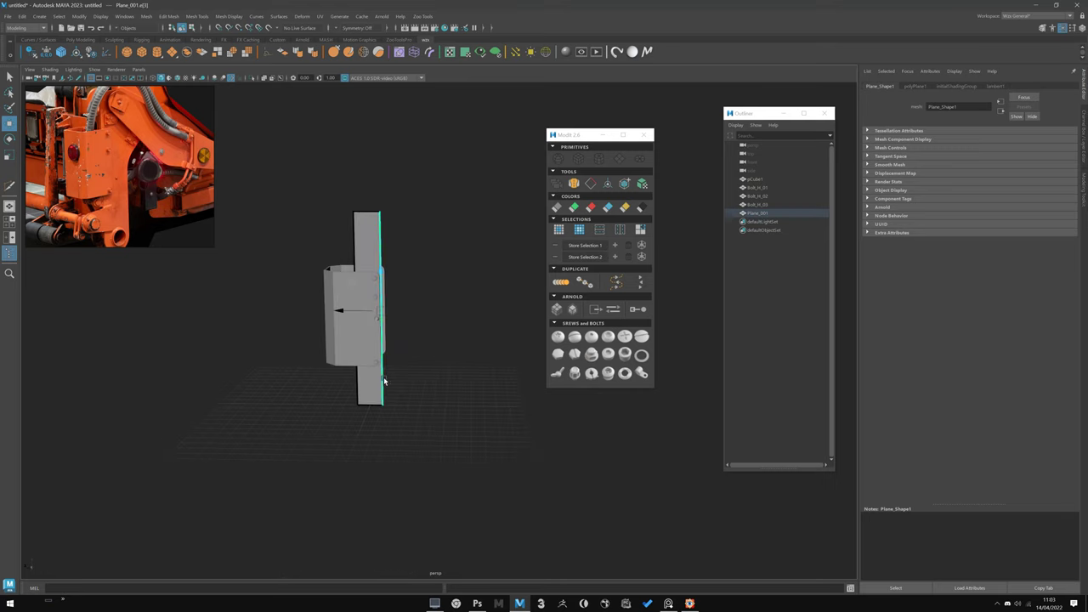
drag(357, 311, 378, 311)
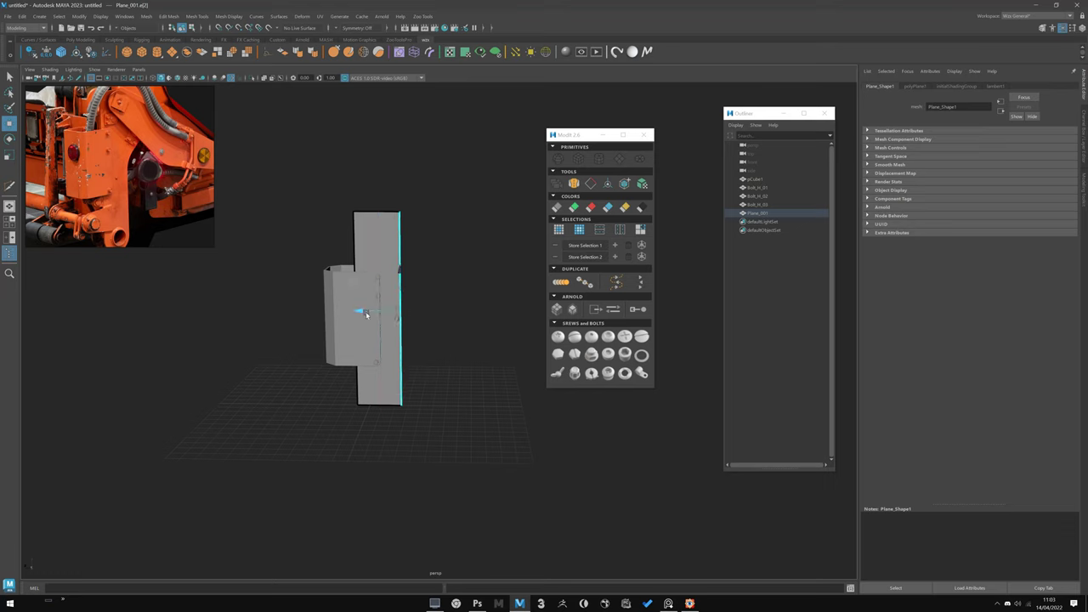
click(186, 195)
middle_drag(187, 195, 125, 185)
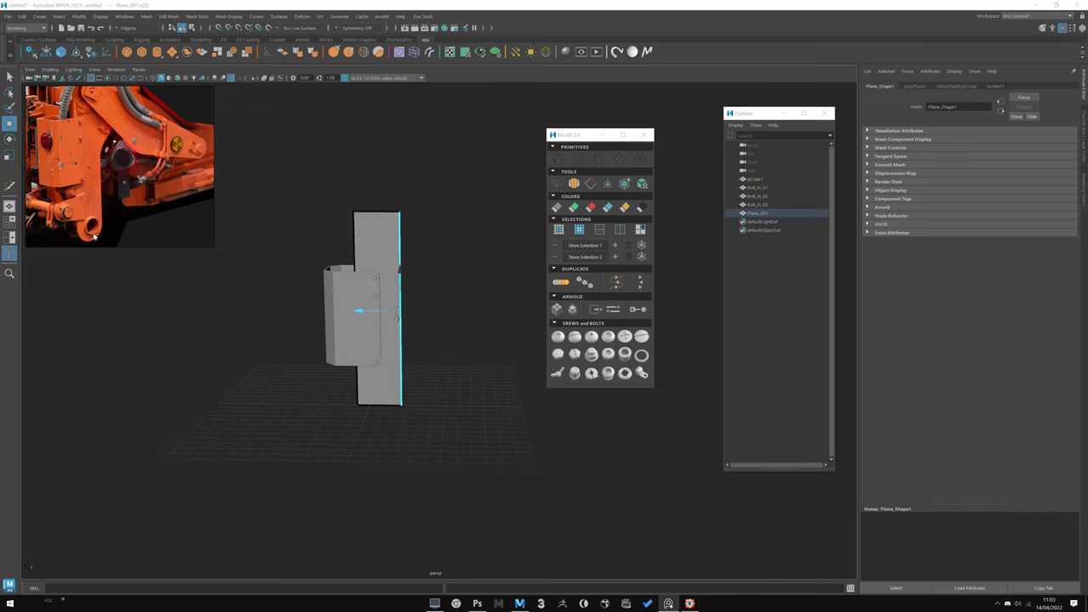
click(395, 212)
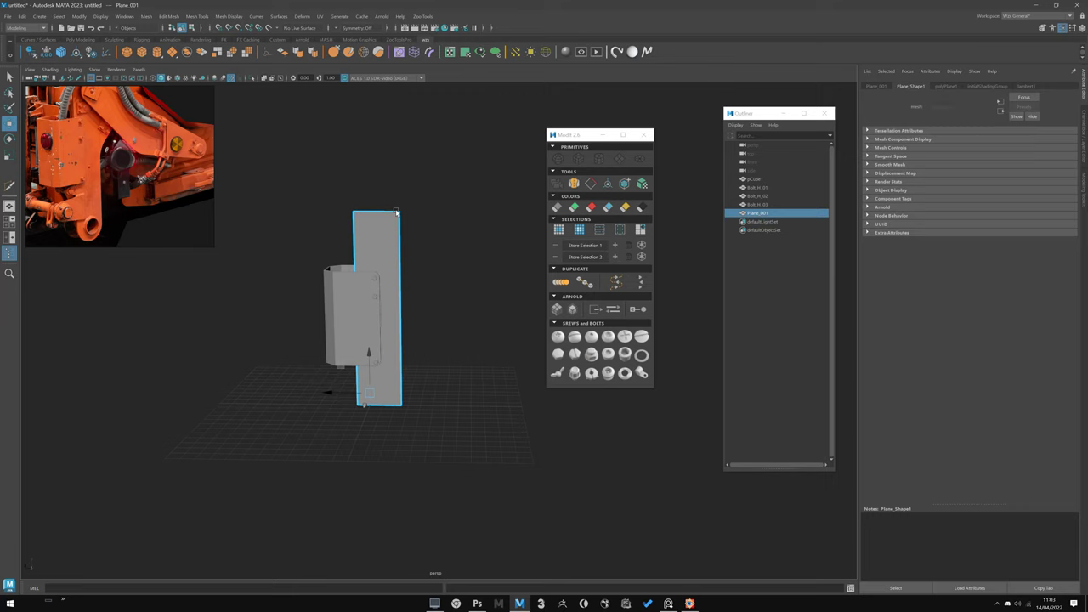
key(Delete)
Create a 28-sided cylinder along the X axis below the shell and flatten it into a thick disc.
click(600, 159)
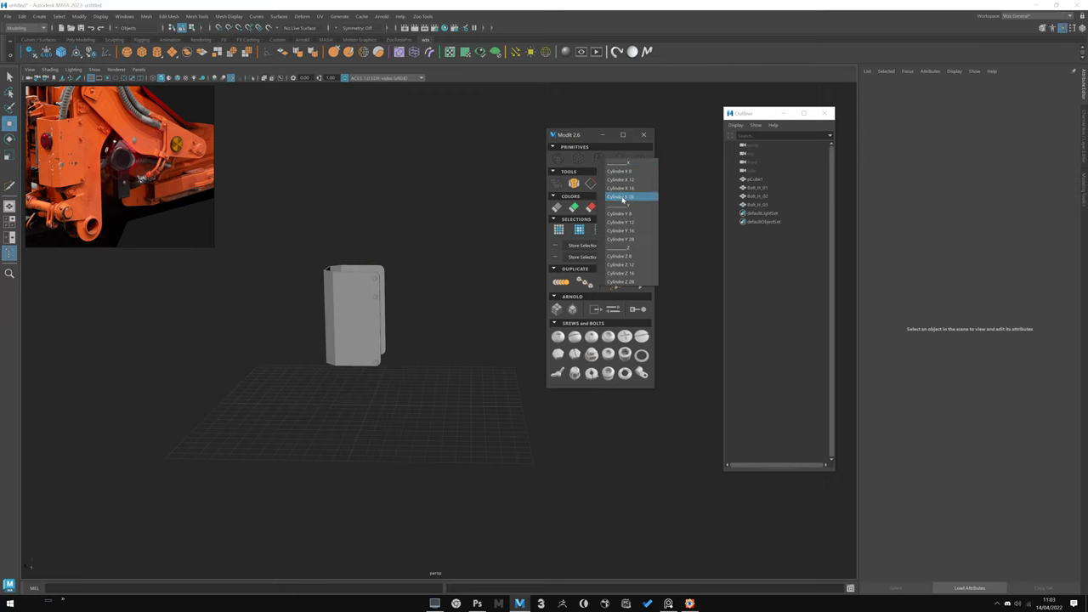
click(621, 197)
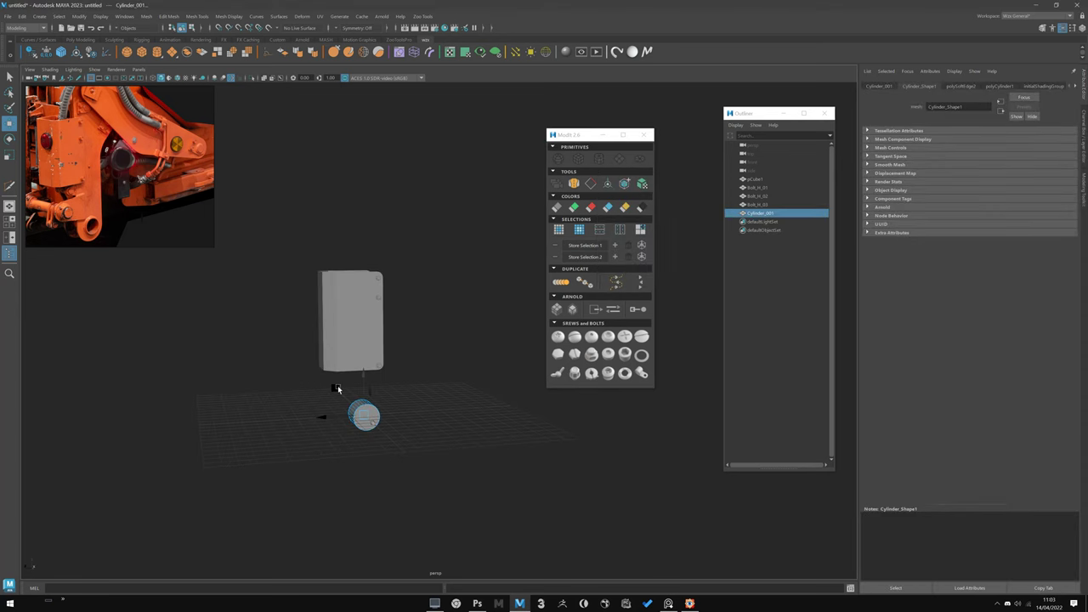
alt+right_drag(433, 349, 510, 421)
alt+middle_drag(335, 477, 459, 378)
alt+right_drag(389, 396, 544, 519)
scroll(393, 543, down, 8)
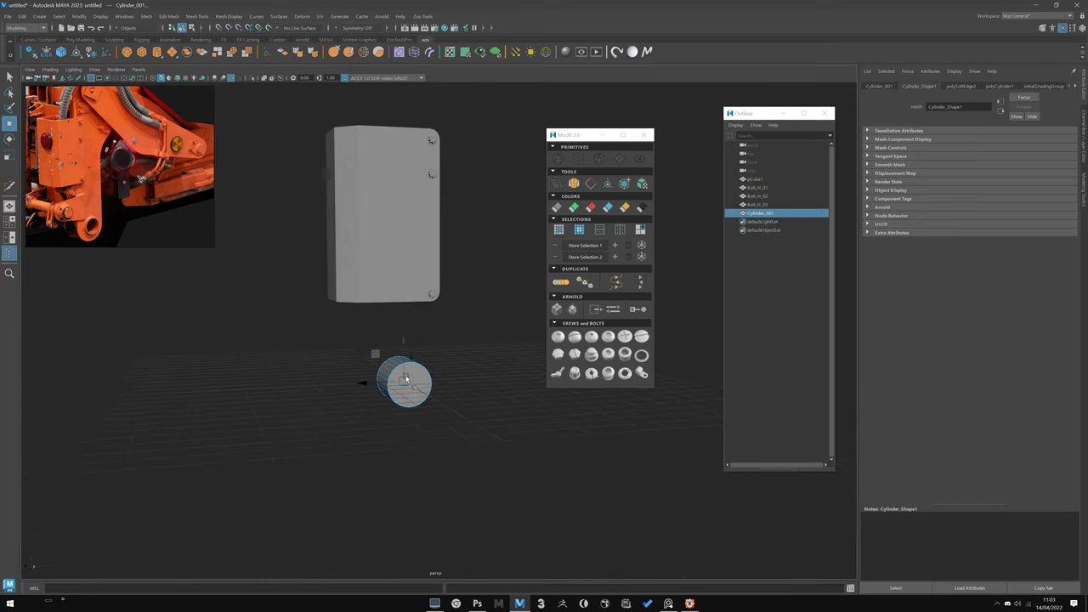
scroll(392, 442, up, 6)
scroll(403, 418, down, 3)
key(r)
alt+drag(403, 418, 527, 471)
key(w)
alt+right_drag(527, 472, 379, 352)
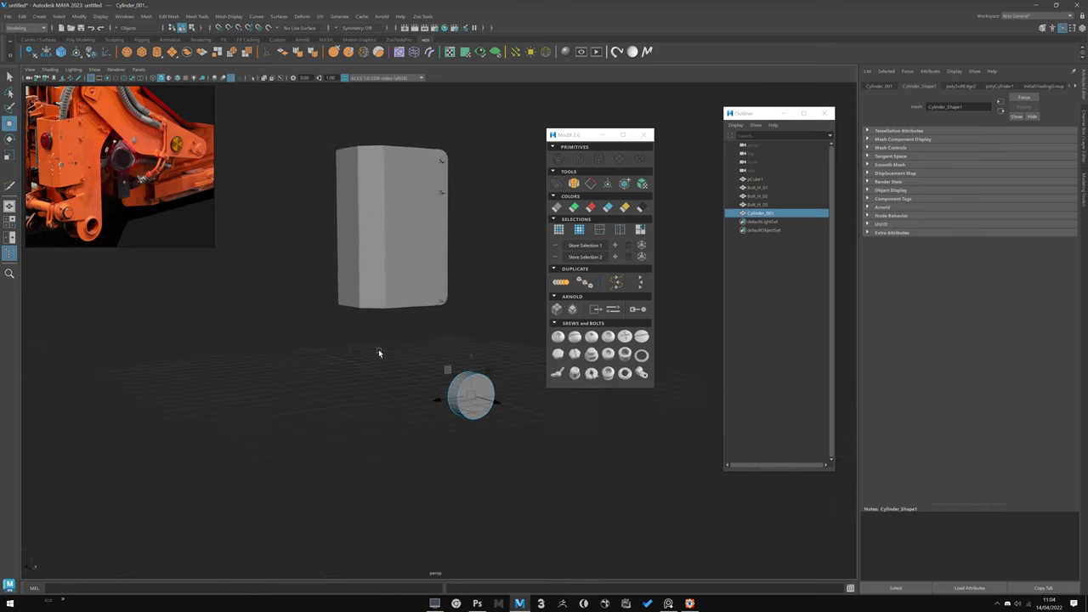
alt+middle_drag(379, 353, 289, 321)
alt+right_drag(289, 321, 443, 439)
alt+middle_drag(293, 382, 316, 321)
alt+right_drag(316, 321, 333, 330)
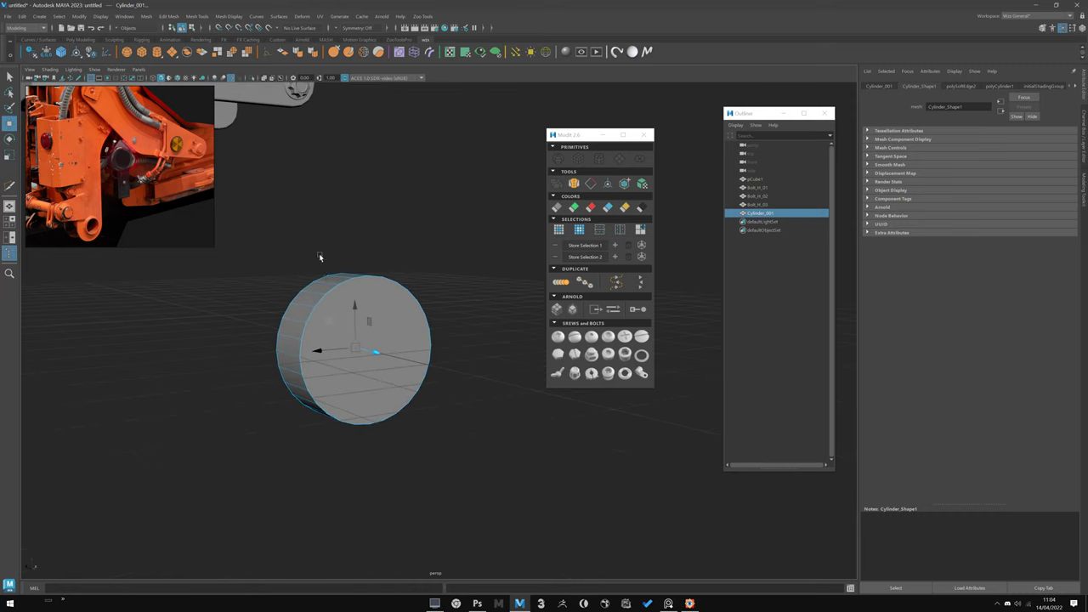
alt+middle_drag(320, 257, 354, 364)
drag(364, 422, 416, 181)
key(r)
middle_drag(416, 281, 450, 283)
key(ctrl+z)
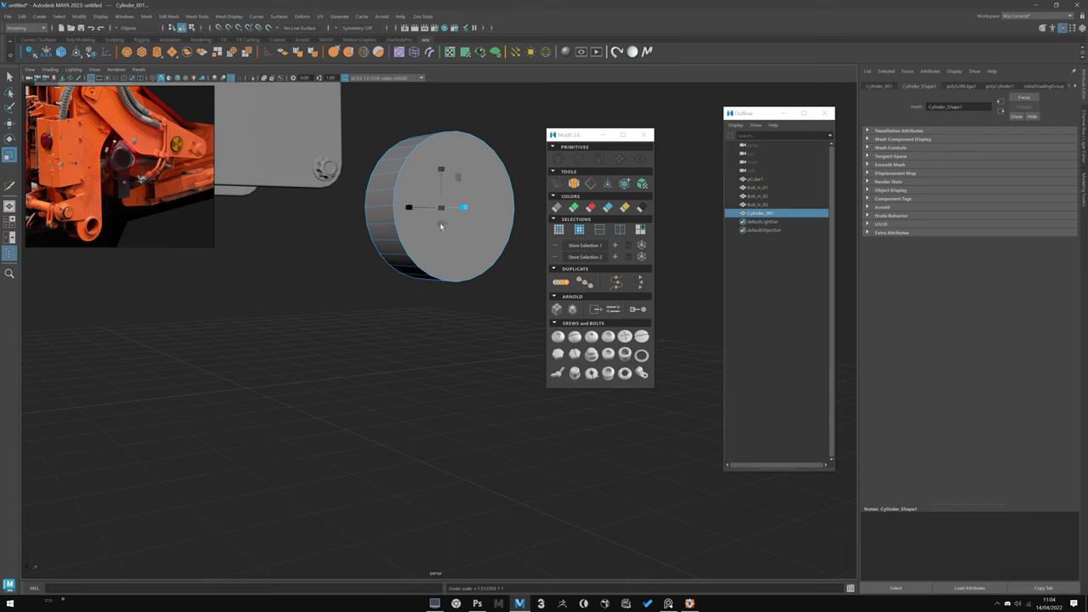
drag(442, 207, 470, 191)
key(w)
alt+middle_drag(473, 247, 369, 375)
alt+right_drag(369, 374, 345, 350)
drag(376, 340, 465, 384)
key(ctrl+z)
drag(383, 345, 473, 354)
alt+right_drag(472, 355, 444, 349)
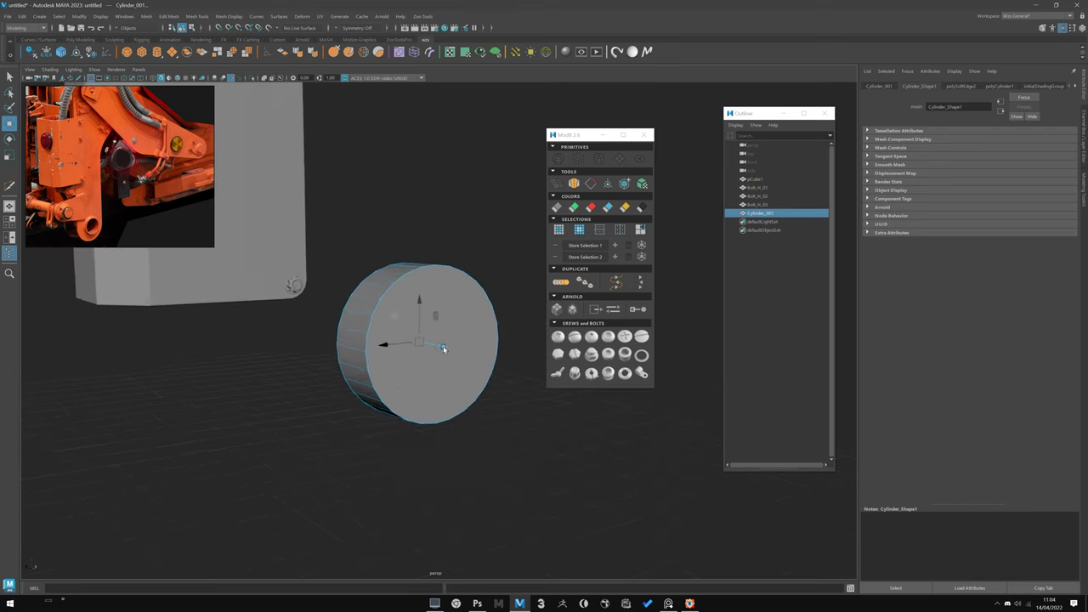
key(ctrl+z)
key(q)
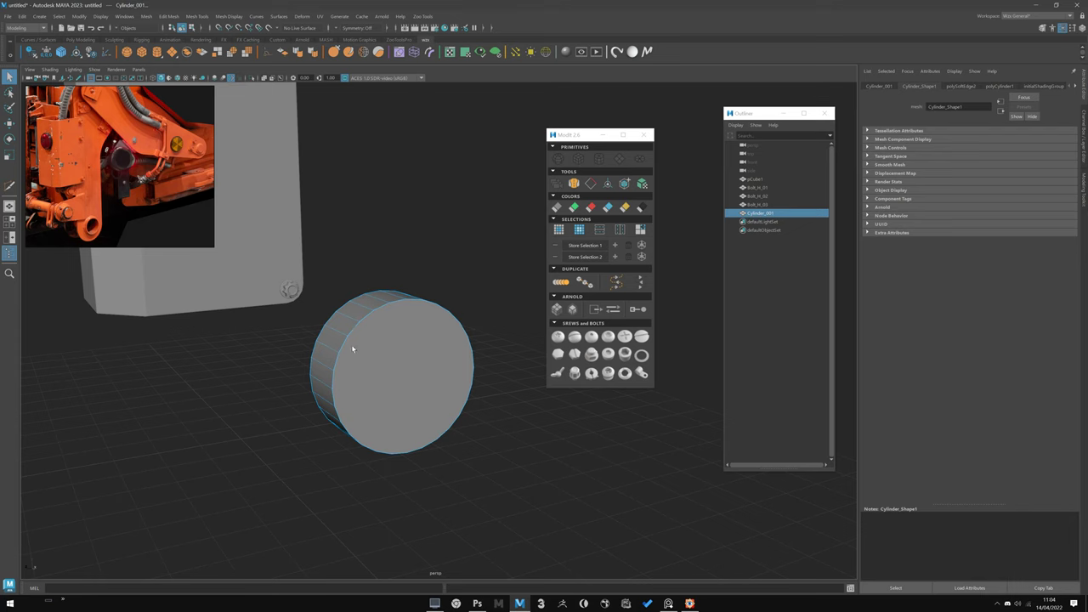
Extrude the disc's front cap inward to form a narrow ring of faces along its rim.
click(333, 339)
shift+double_click(330, 358)
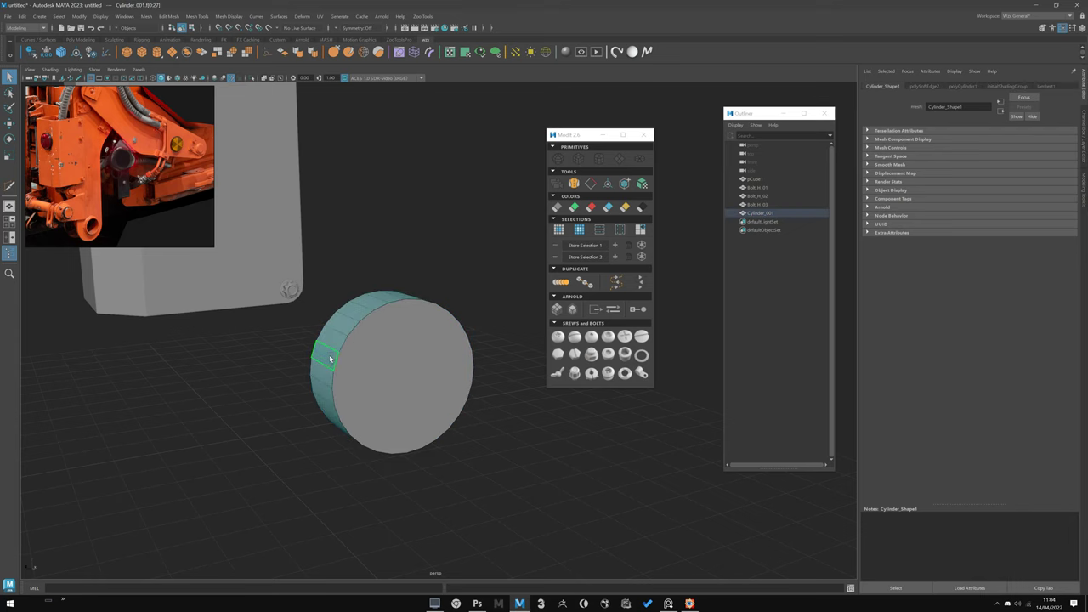
key(ctrl+e)
drag(426, 465, 431, 474)
key(q)
Delete the disc's side and back faces, keeping only the flat front cap with its ring.
click(439, 280)
click(420, 315)
alt+drag(420, 315, 515, 508)
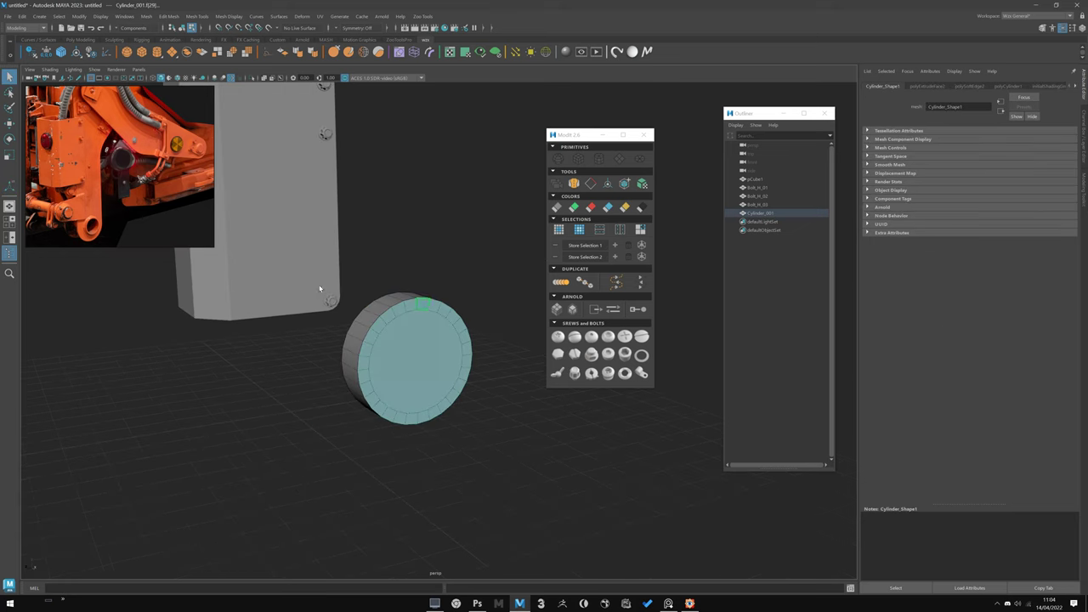
key(Delete)
key(F8)
key(w)
alt+drag(463, 351, 450, 318)
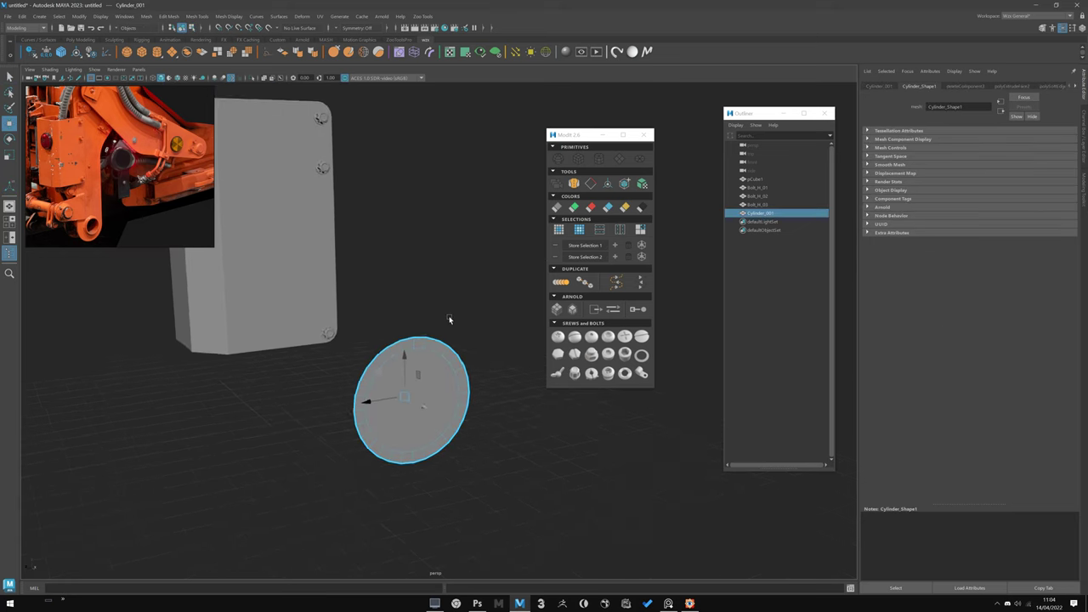
Scale down the disc's centre face to widen the surrounding ring.
scroll(450, 318, down, 2)
key(F11)
click(418, 381)
key(r)
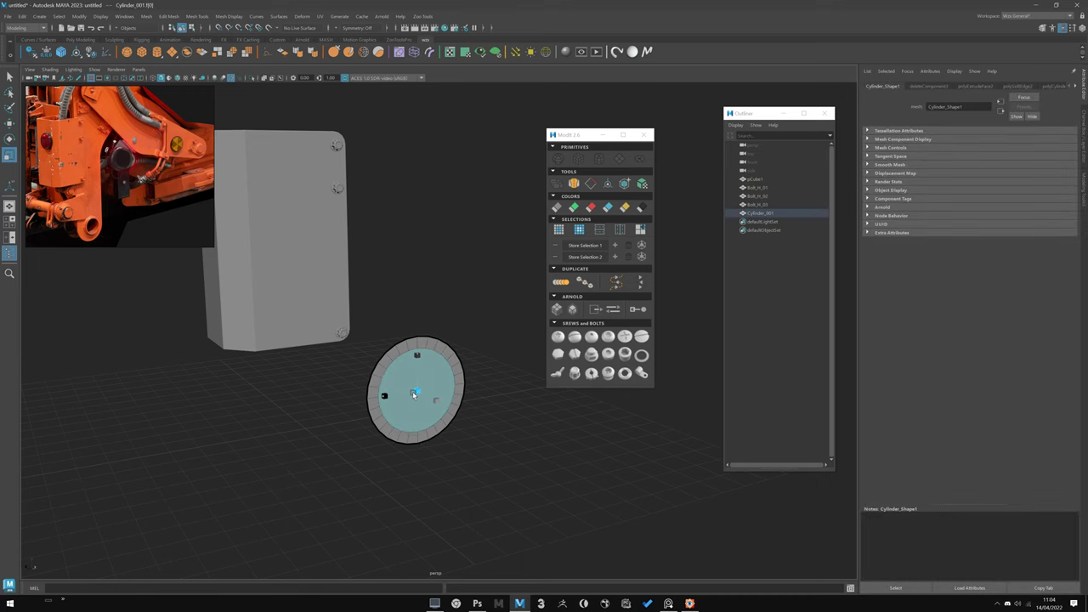
drag(428, 404, 409, 402)
key(w)
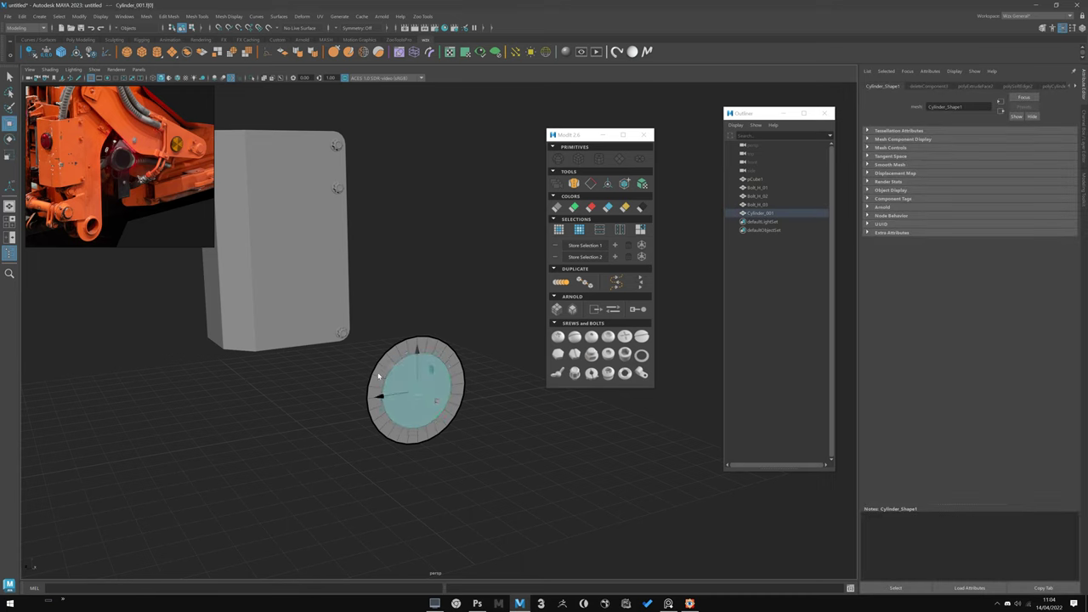
Extrude the lower half of the disc's outer border edges and scale them outward into a second band.
key(q)
key(F10)
double_click(369, 395)
key(w)
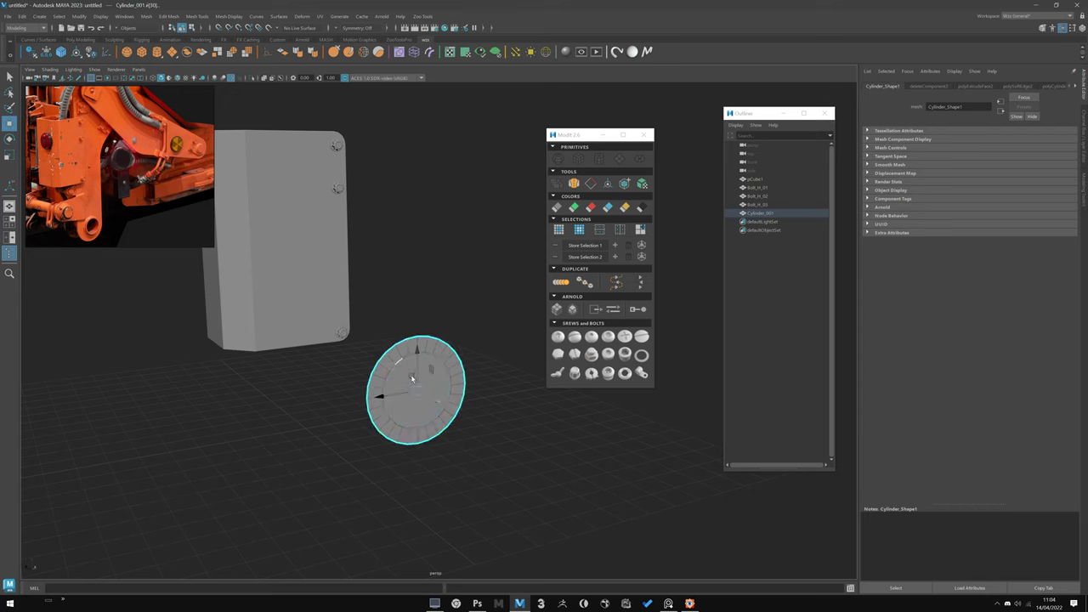
click(360, 442)
click(367, 407)
drag(368, 407, 369, 405)
key(ctrl+z)
key(F8)
alt+drag(368, 395, 402, 361)
key(ctrl+e)
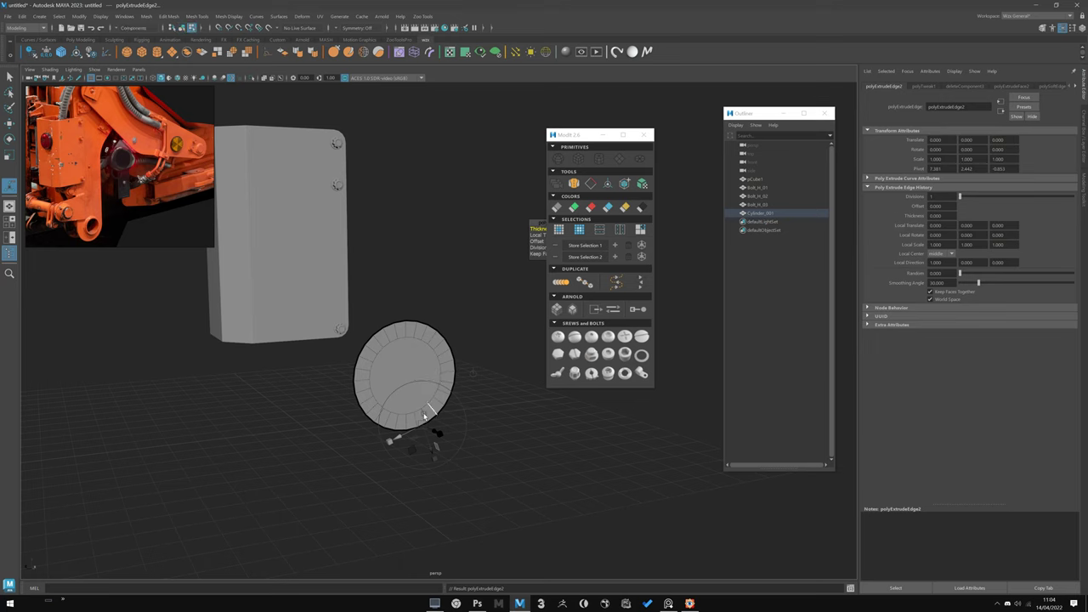
key(r)
drag(380, 376, 404, 376)
key(w)
Select both end edges of the lower band and extrude them straight up into two parallel arms.
click(346, 386)
shift+click(463, 373)
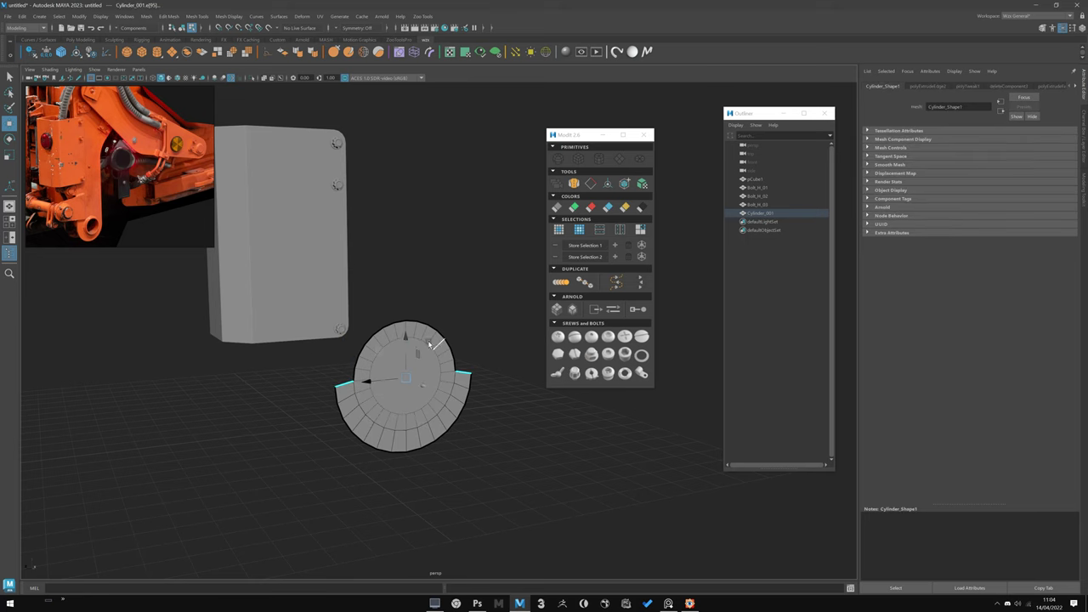
shift+drag(404, 335, 403, 108)
key(w)
alt+middle_drag(409, 211, 420, 294)
alt+right_drag(419, 294, 391, 291)
middle_drag(431, 364, 428, 331)
key(ctrl+z)
drag(429, 246, 428, 215)
key(F8)
alt+drag(457, 323, 400, 352)
alt+right_drag(401, 352, 277, 246)
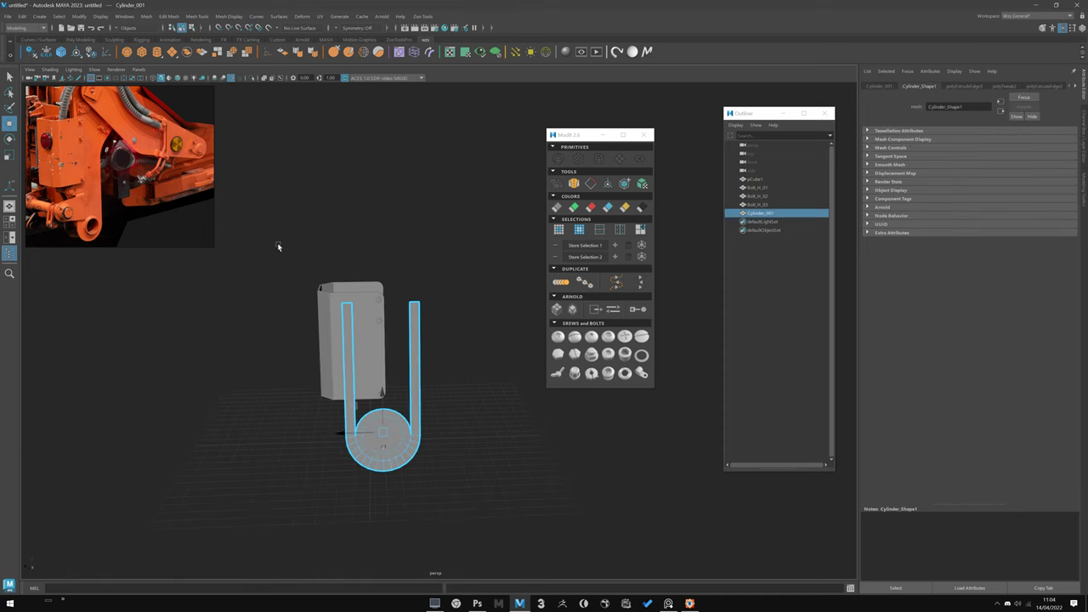
Shift the reference photo to show the upper arm and raise the end edge of the arm nearer the shell well above the other.
middle_drag(169, 156, 170, 194)
alt+drag(377, 323, 393, 316)
key(F10)
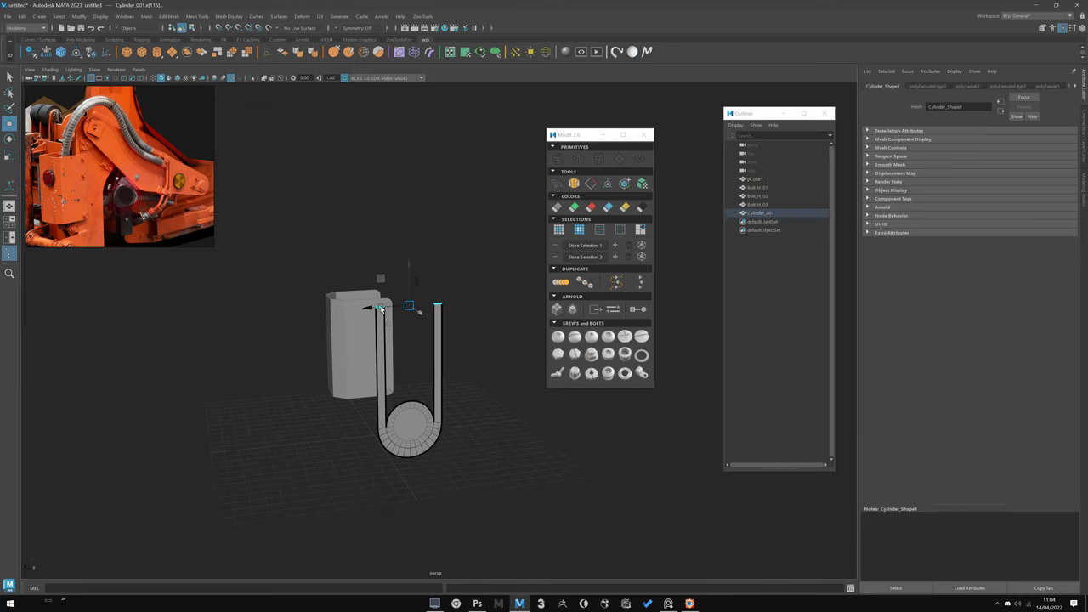
click(380, 295)
drag(380, 182, 382, 173)
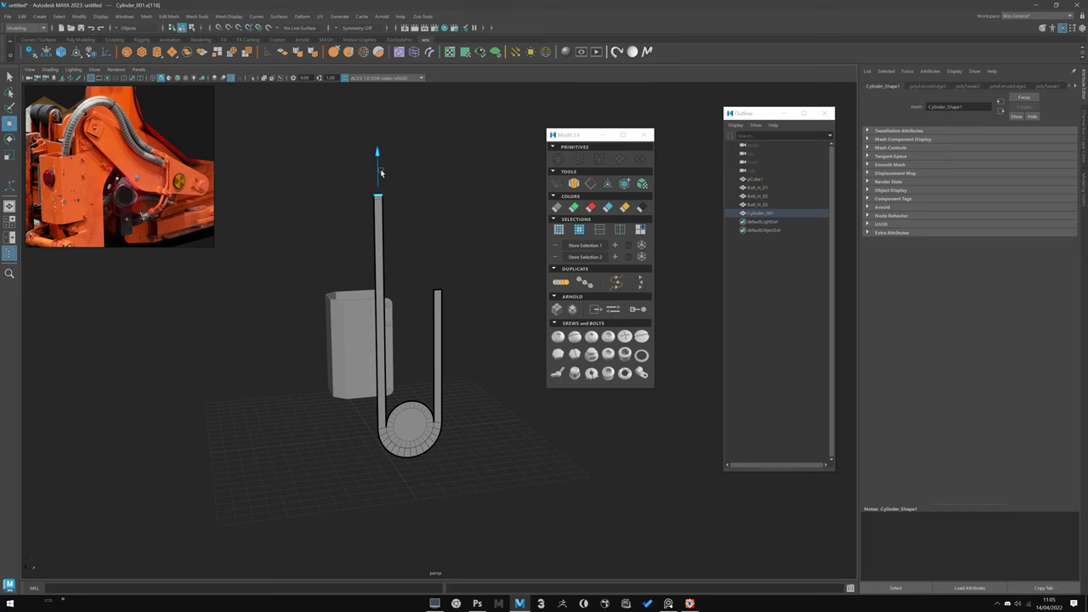
alt+middle_drag(382, 173, 382, 214)
alt+drag(381, 214, 406, 232)
Cut the taller arm just below its upper end and extrude the resulting side edge horizontally across, over the shorter arm.
key(ctrl+shift+x)
click(358, 240)
key(w)
click(359, 237)
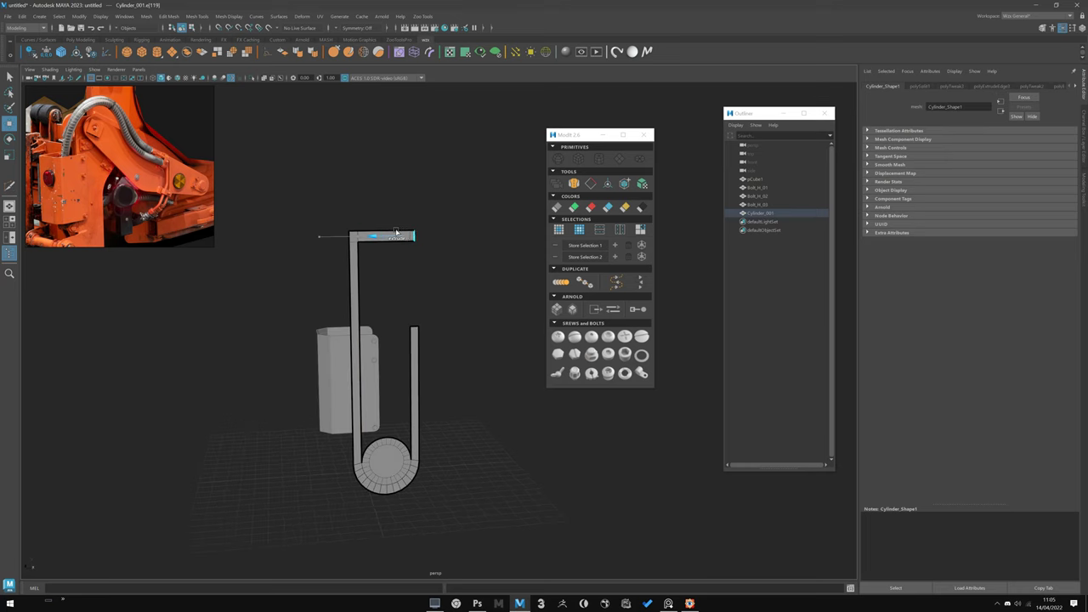
Extrude the horizontal strip's end edge again, diagonally outward and down beyond the shorter arm.
shift+right_drag(393, 233, 396, 238)
alt+middle_drag(426, 275, 371, 268)
key(w)
drag(360, 221, 395, 238)
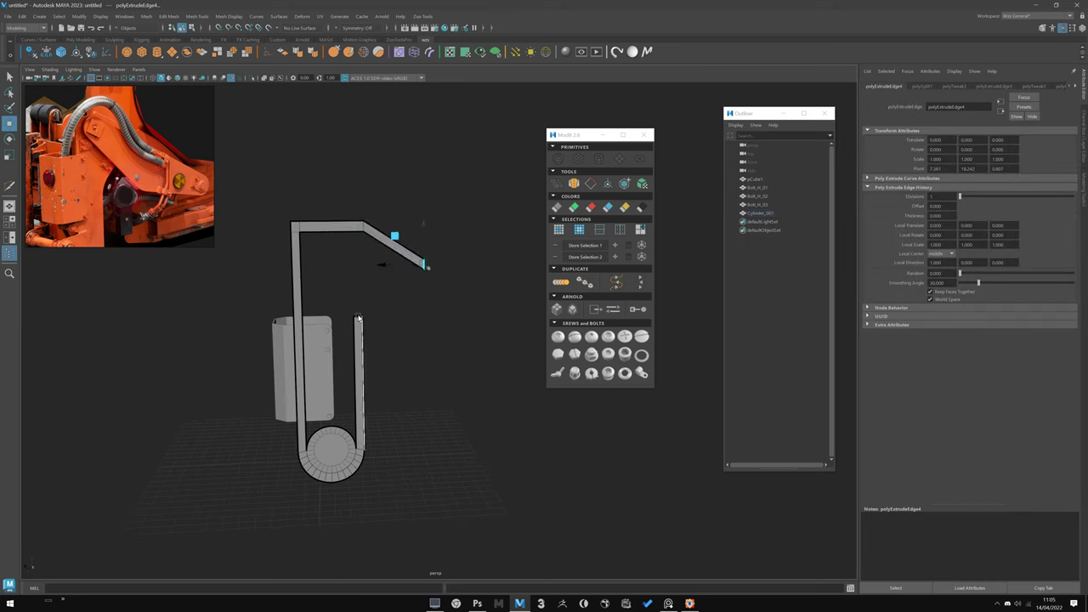
Cut the diagonal strip near its end and bridge its underside edge to the shorter arm's upper edge.
click(428, 277)
key(ctrl+shift+x)
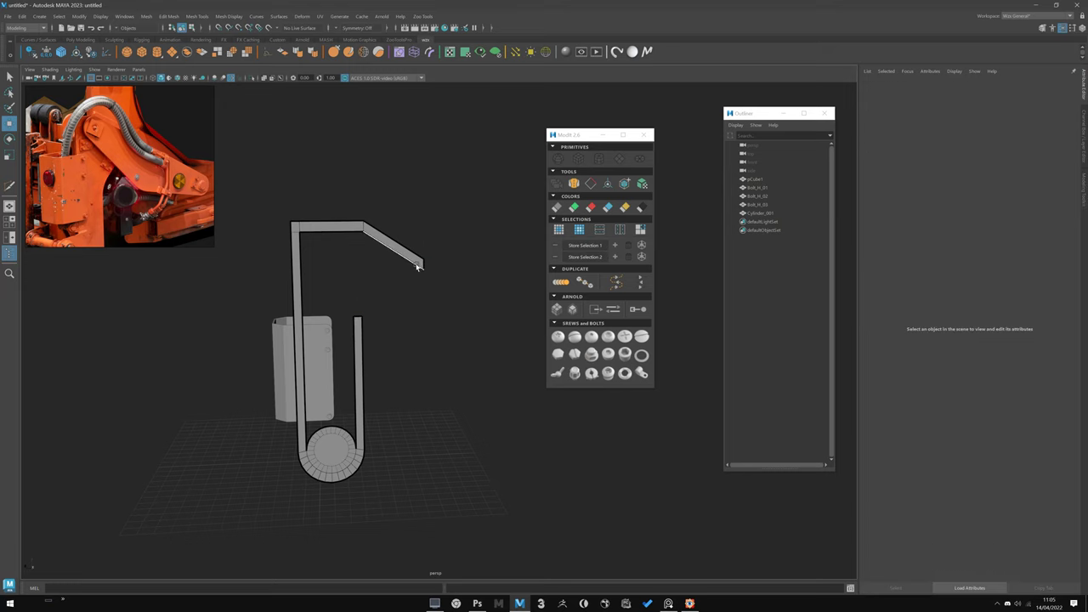
key(w)
click(352, 328)
shift+click(362, 321)
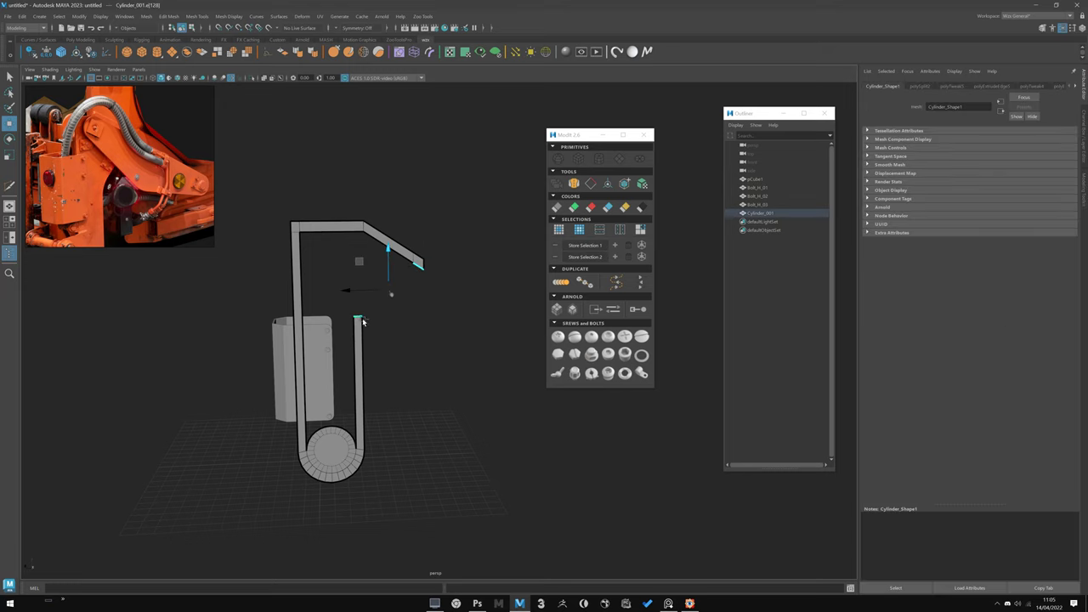
key(ctrl+slash)
Move the closed frame outline along its depth toward the shell's bolted side plate and compare it with the reference photo.
key(w)
scroll(394, 317, down, 2)
alt+middle_drag(394, 318, 394, 303)
alt+drag(394, 303, 405, 309)
alt+middle_drag(404, 309, 399, 340)
scroll(417, 344, down, 1)
click(403, 347)
alt+drag(408, 350, 476, 403)
drag(467, 465, 405, 426)
mouse_move(129, 205)
middle_down()
mouse_move(126, 191)
mouse_move(137, 186)
middle_up()
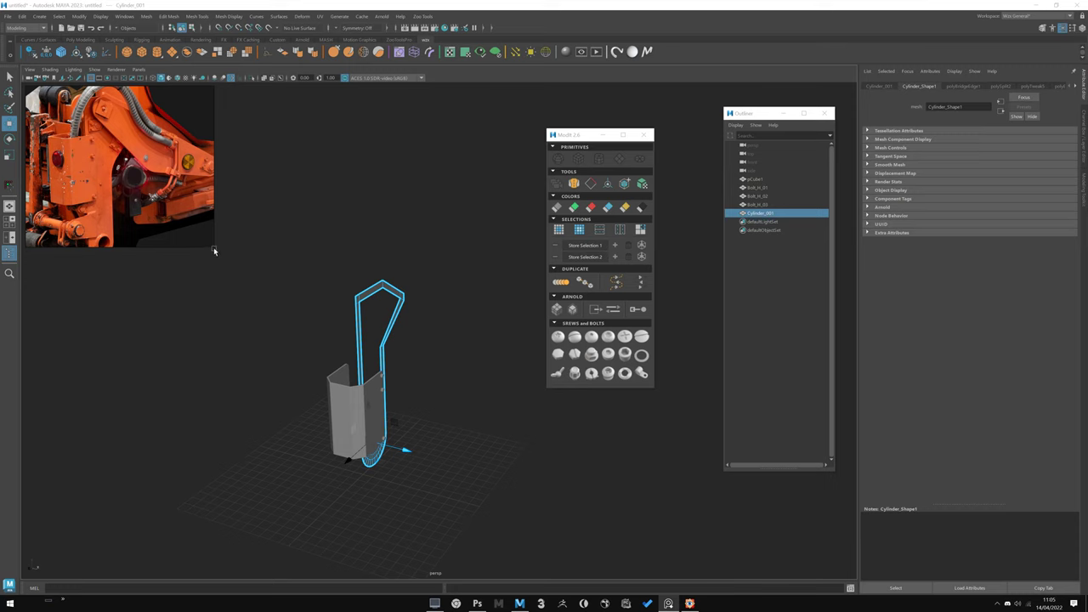
Enlarge the reference photo window, then scale the arm outline down and lower it until its upper end is level with the shell.
drag(212, 247, 209, 338)
alt+drag(413, 274, 373, 316)
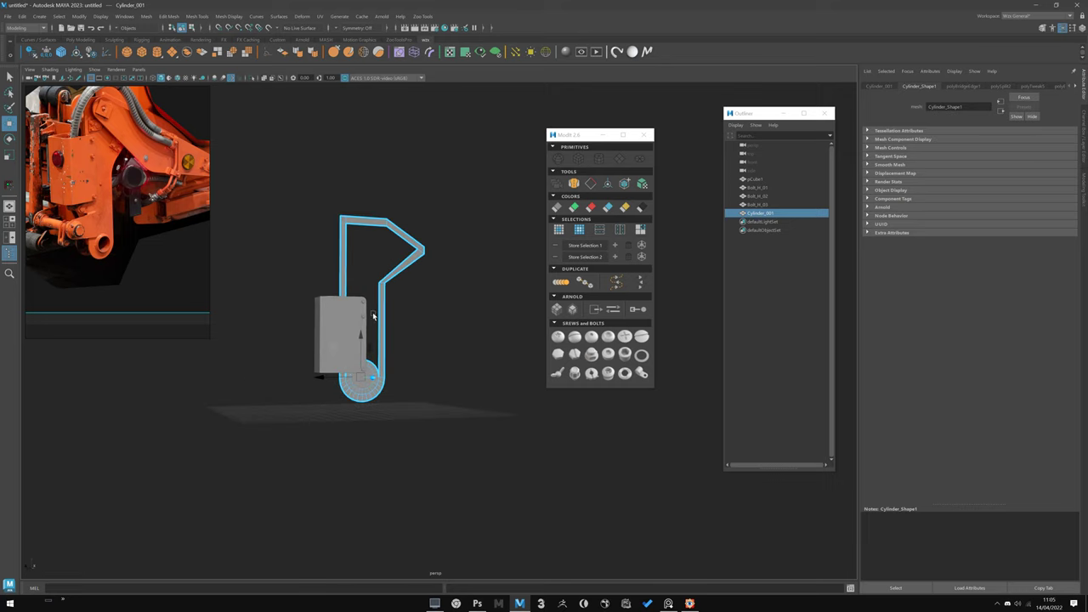
key(r)
drag(362, 377, 334, 383)
key(w)
scroll(320, 323, down, 3)
alt+drag(319, 322, 326, 335)
alt+middle_drag(327, 335, 304, 269)
key(r)
middle_drag(370, 371, 362, 367)
key(w)
drag(370, 293, 370, 305)
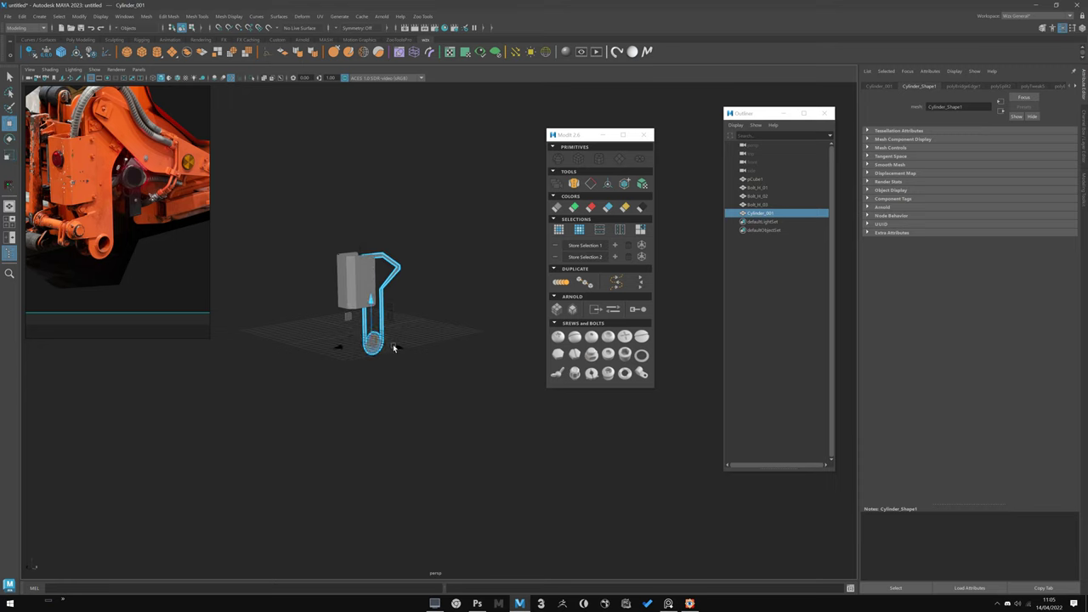
Scale the arm outline up slightly and shift its round end's vertices down, away from the shell.
key(r)
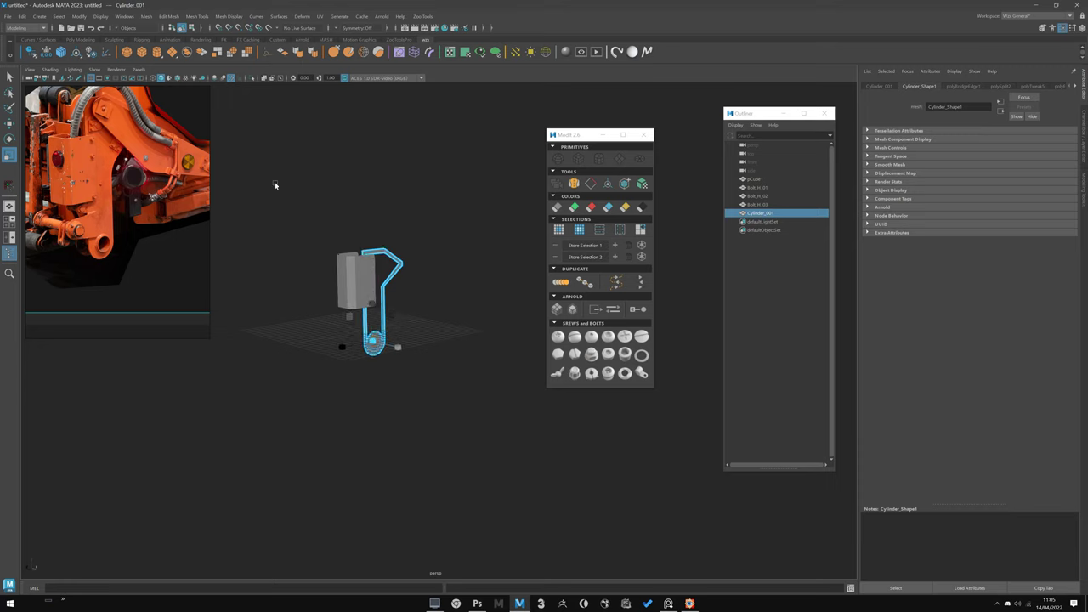
click(92, 79)
alt+middle_drag(286, 261, 272, 230)
alt+right_drag(272, 231, 312, 275)
alt+middle_drag(312, 275, 328, 321)
key(w)
drag(370, 275, 412, 389)
key(ctrl+z)
key(F9)
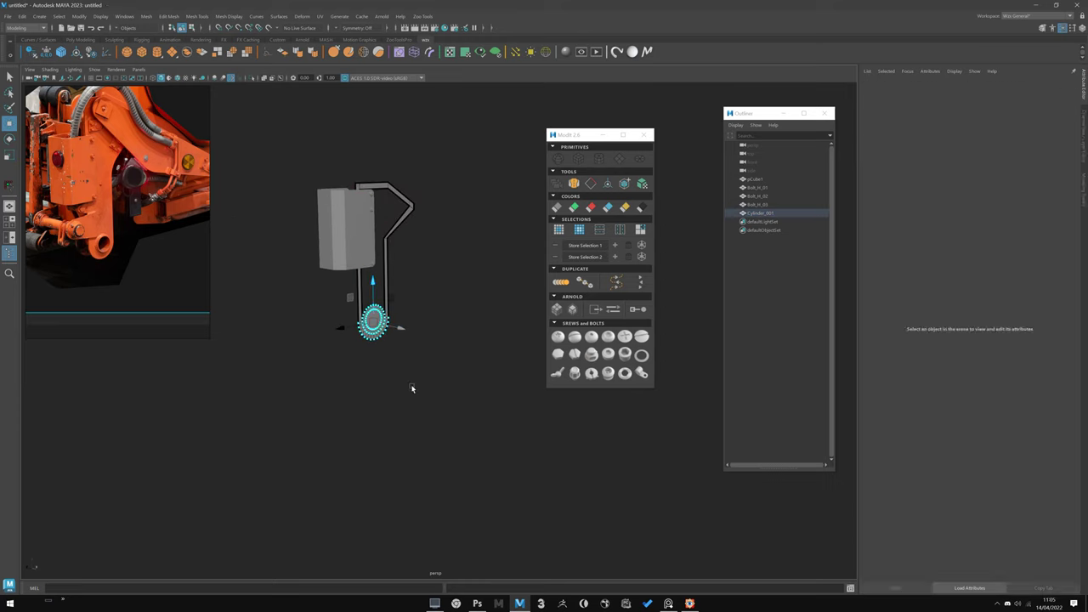
key(F8)
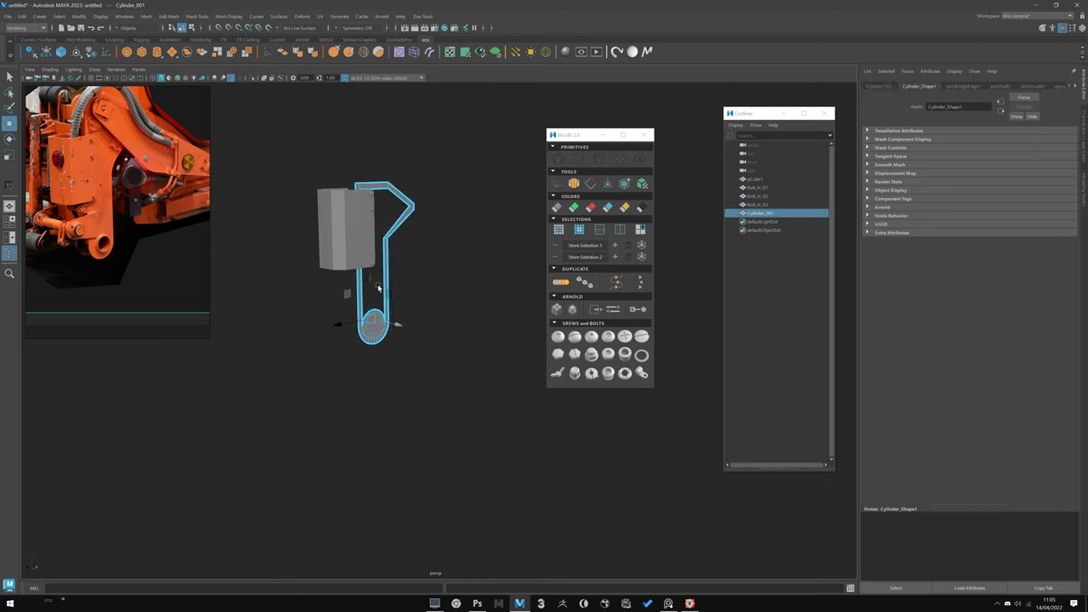
alt+middle_drag(389, 293, 396, 310)
scroll(396, 311, up, 4)
Try to raise the vertices along the shell's lower edge.
click(349, 250)
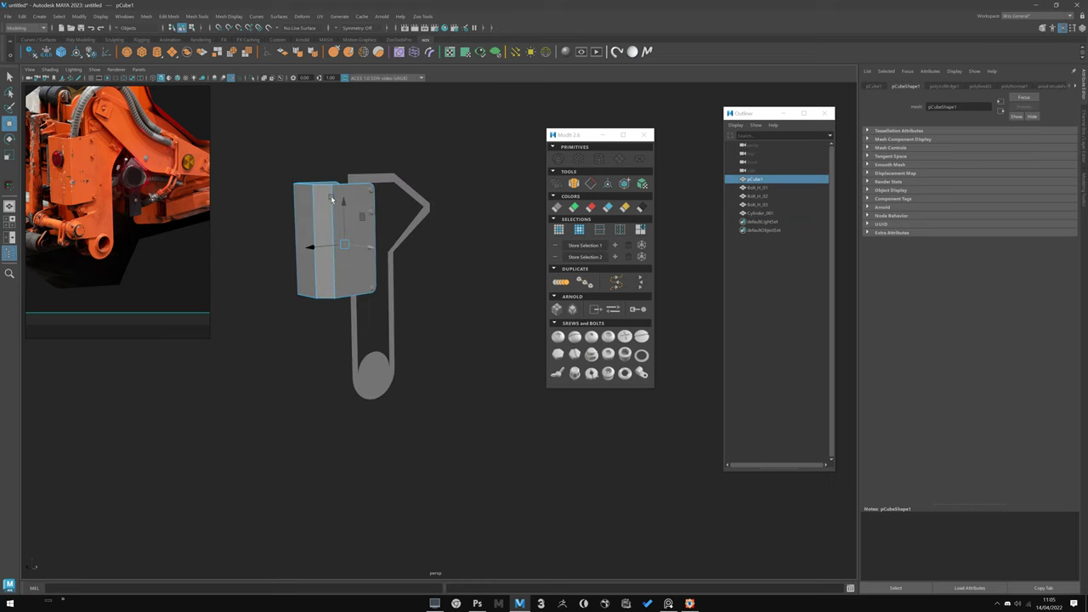
key(F9)
drag(258, 257, 406, 326)
mouse_move(335, 259)
mouse_down()
mouse_move(334, 206)
mouse_move(335, 349)
mouse_move(330, 236)
mouse_move(331, 250)
mouse_up()
key(F8)
Examine the arm outline's round end and inner elbow vertices against the shell and the reference photo.
click(391, 288)
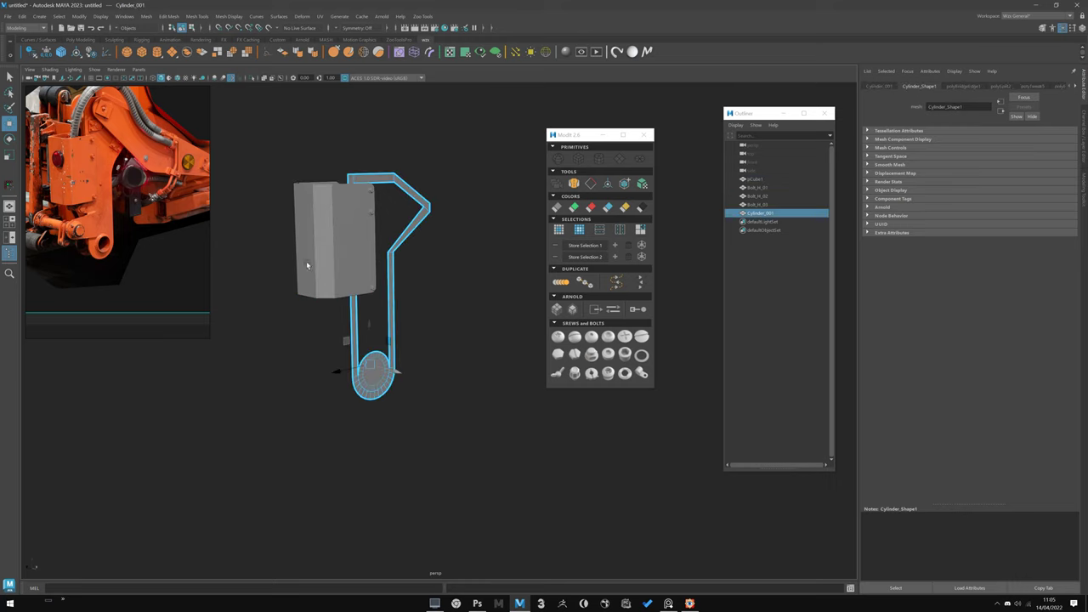
alt+drag(392, 329, 403, 306)
click(408, 343)
click(397, 364)
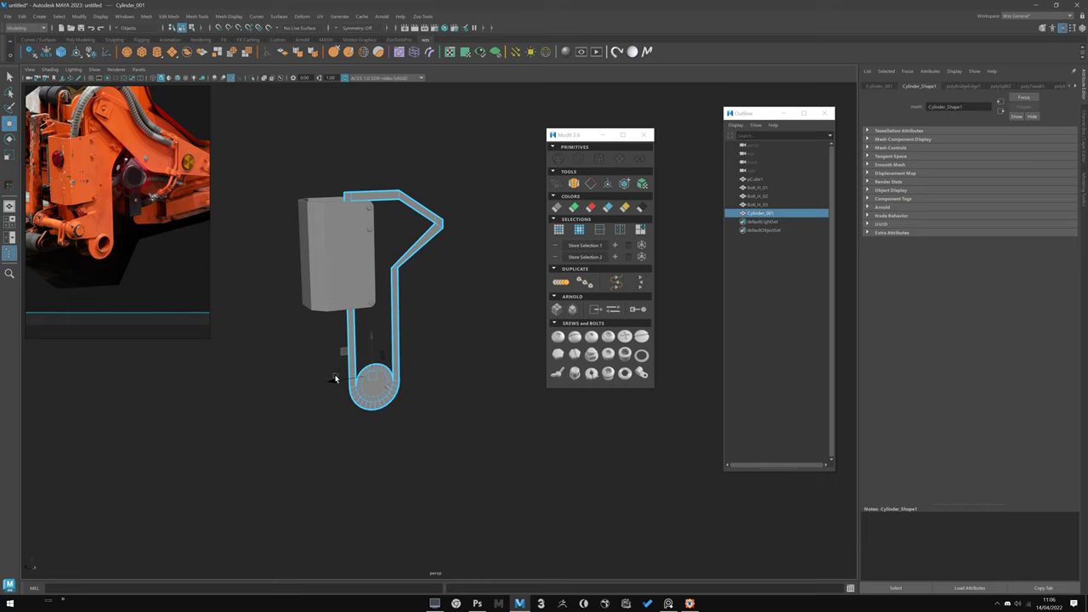
key(F8)
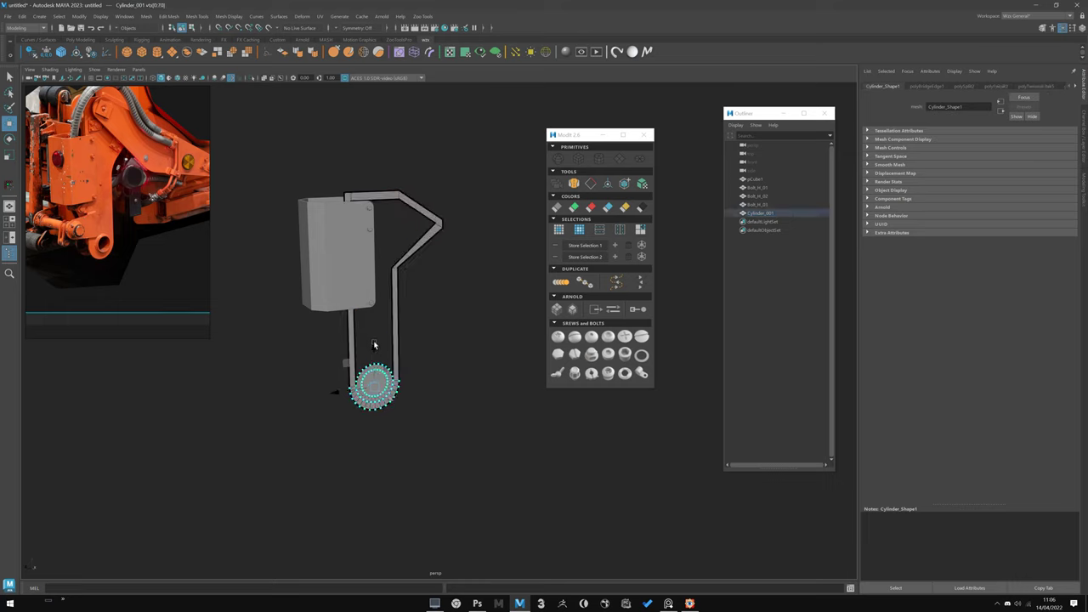
key(F8)
click(415, 299)
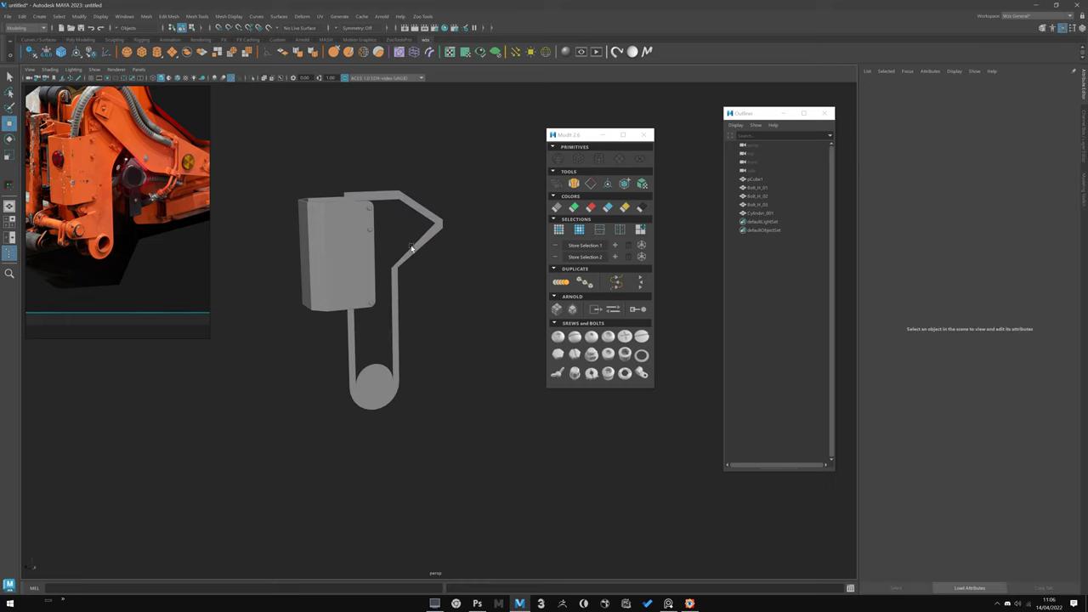
alt+middle_drag(403, 257, 386, 319)
scroll(386, 319, up, 2)
alt+drag(386, 320, 357, 351)
click(357, 351)
key(F9)
click(356, 329)
click(355, 328)
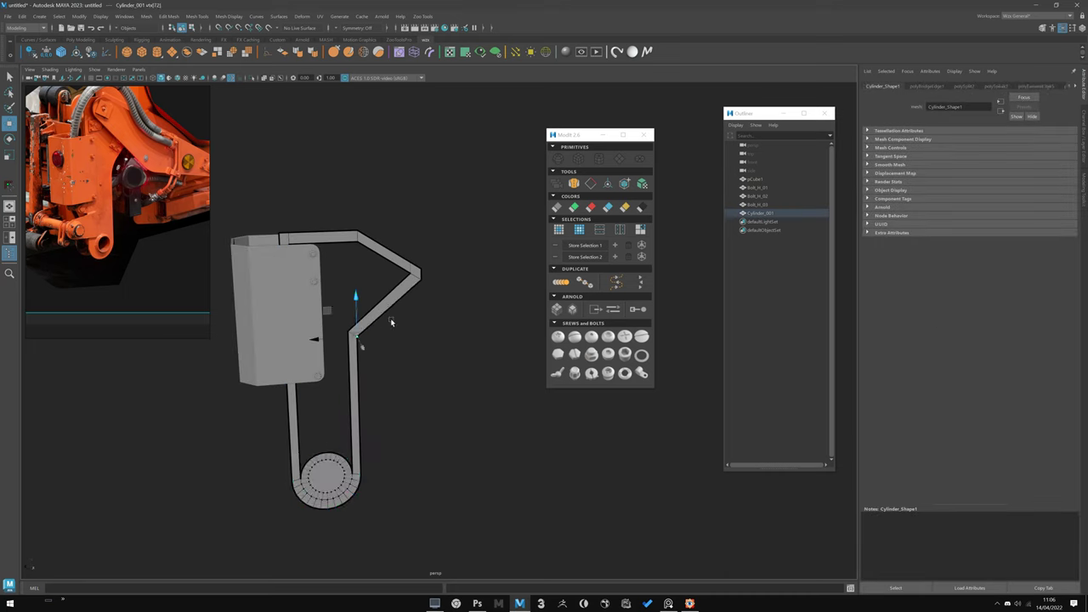
click(429, 316)
Cut a mitre edge across the outline's upper shell-side corner and raise the whole upper strip well above the shell.
alt+drag(365, 204, 356, 242)
alt+middle_drag(260, 219, 328, 257)
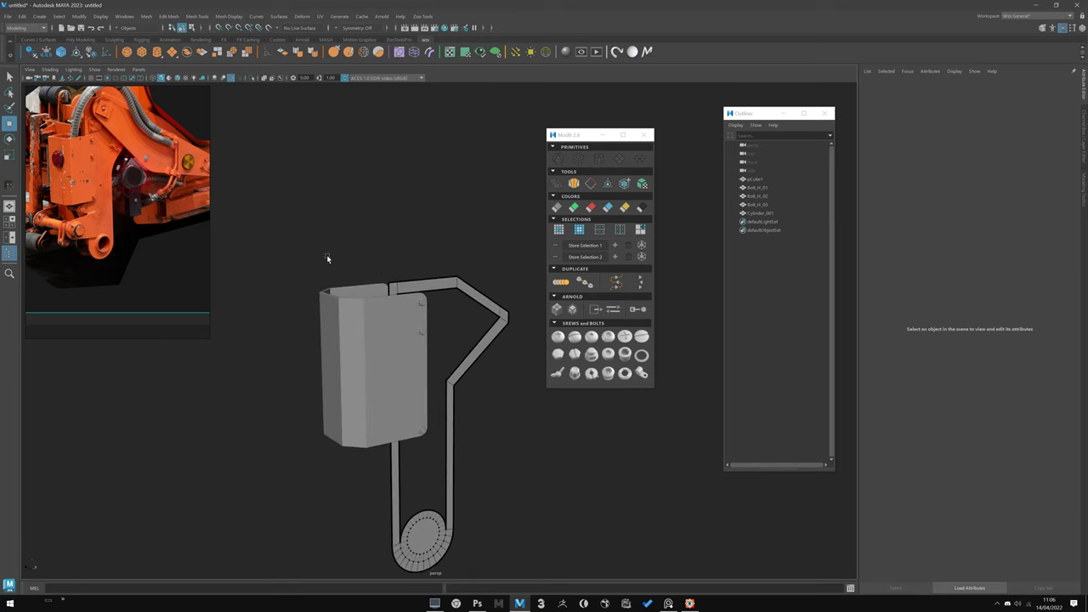
scroll(329, 259, up, 2)
alt+drag(329, 258, 372, 286)
key(ctrl+shift+x)
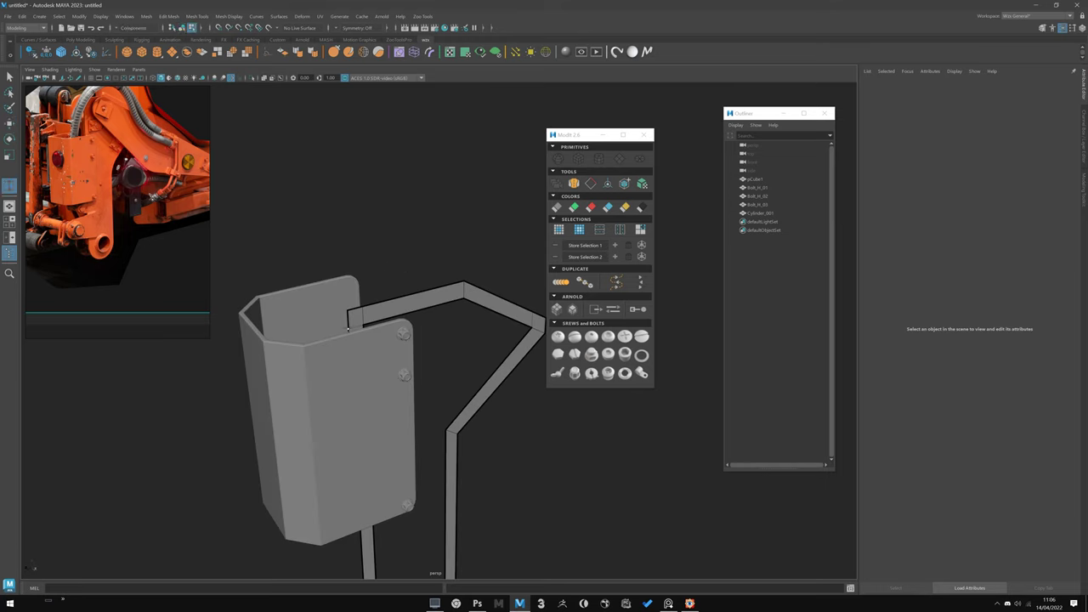
key(w)
alt+right_drag(407, 318, 349, 261)
alt+middle_drag(349, 260, 325, 219)
alt+drag(370, 255, 377, 235)
drag(441, 258, 441, 266)
alt+drag(381, 260, 403, 132)
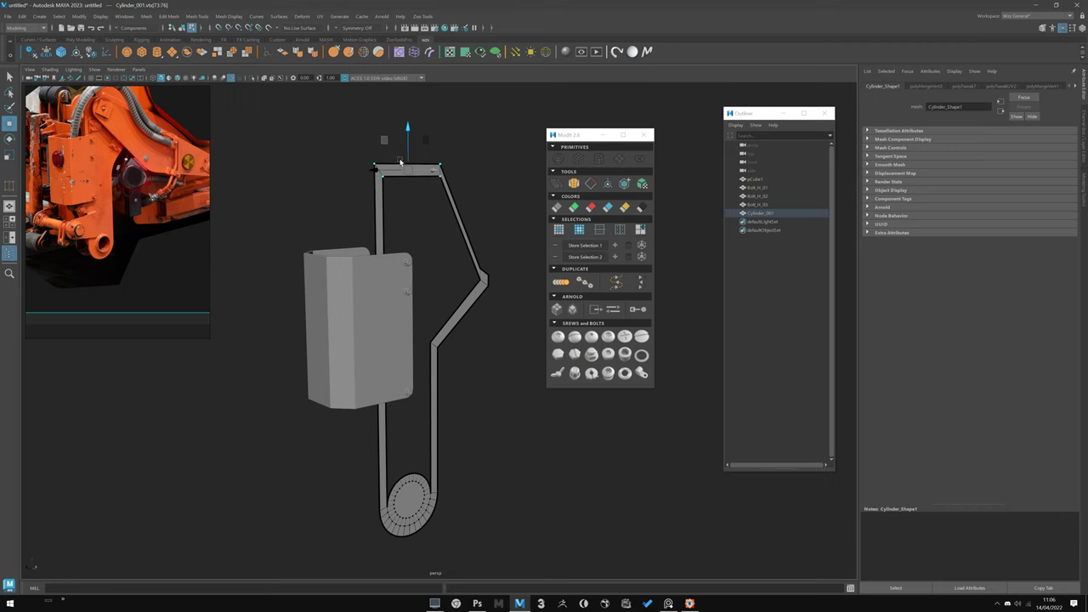
alt+drag(416, 251, 394, 289)
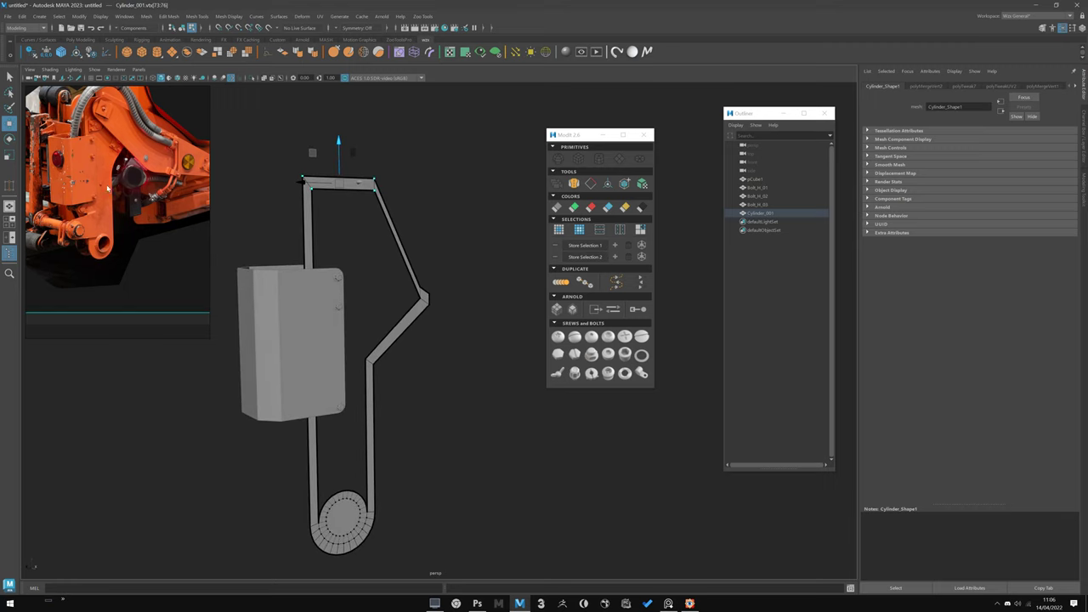
Raise the vertices of the outline's inner elbow so the strip below the outer tip slopes less steeply.
drag(354, 338, 371, 307)
alt+drag(381, 370, 418, 308)
drag(442, 272, 372, 449)
key(F8)
alt+drag(300, 469, 403, 331)
click(429, 416)
click(396, 432)
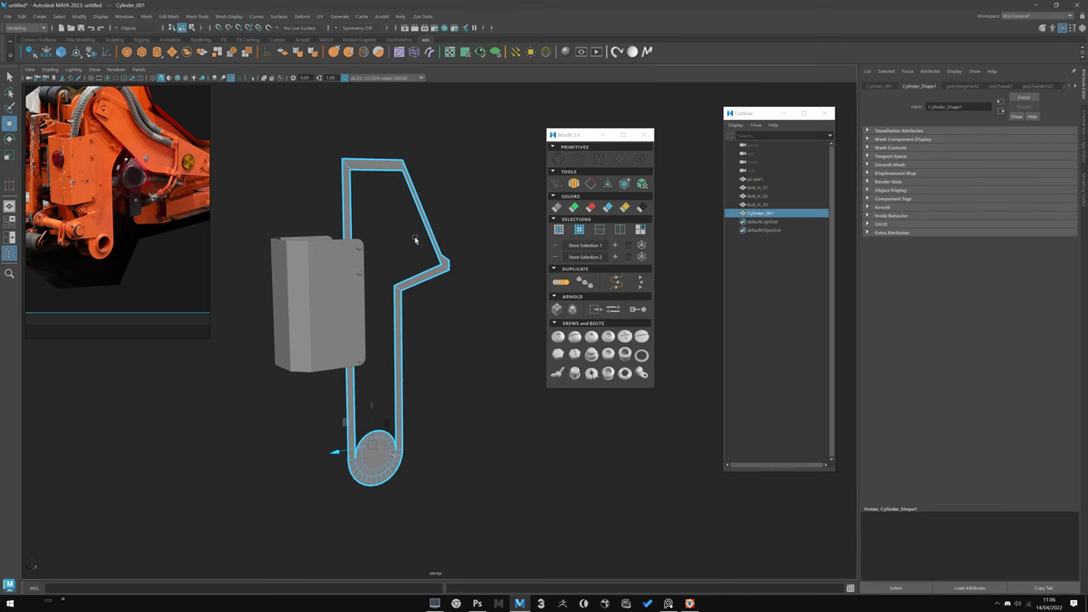
alt+drag(442, 228, 420, 284)
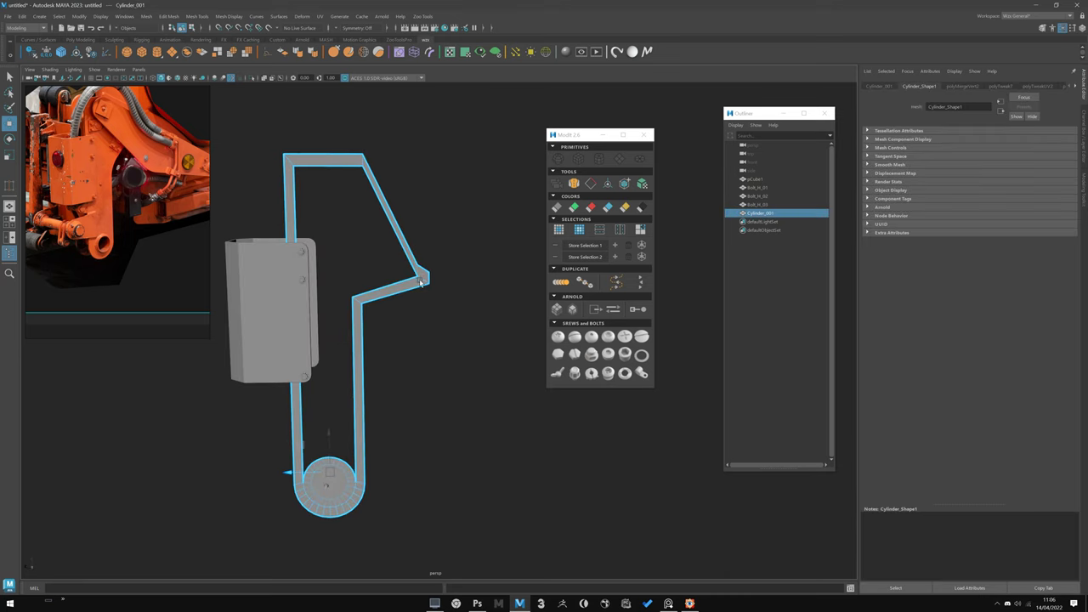
click(437, 310)
key(y)
drag(428, 283, 429, 272)
key(ctrl+z)
key(ctrl+z)
key(w)
Shift the slanted strip's outer vertex toward the outline's outer tip and cut a connecting edge across the tip.
scroll(415, 255, up, 4)
click(406, 226)
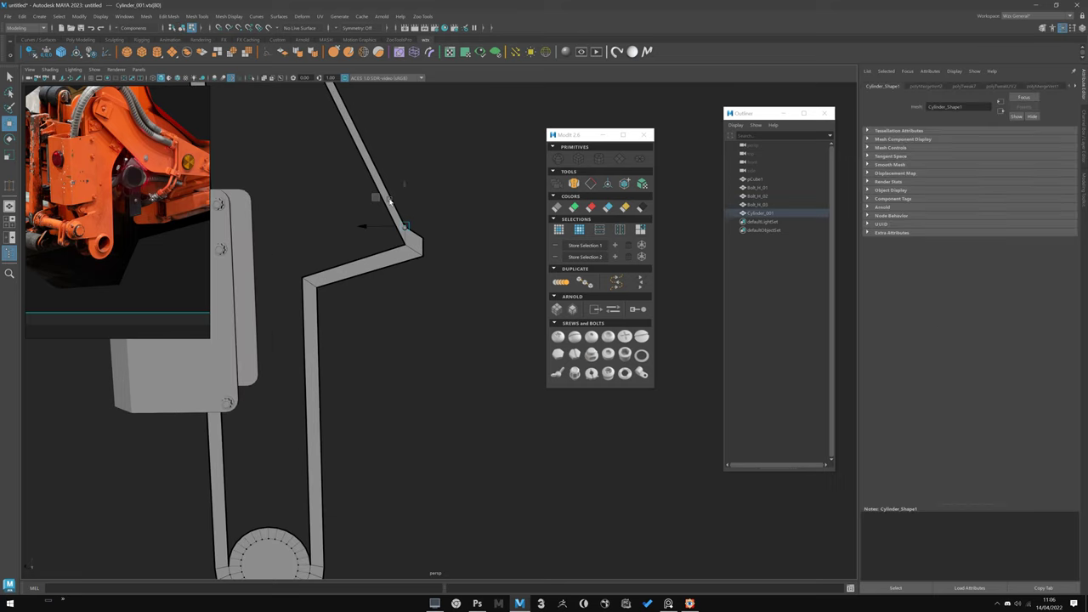
key(ctrl+shift+x)
click(422, 240)
click(406, 246)
key(w)
click(414, 251)
key(ctrl+Delete)
scroll(366, 314, down, 3)
key(ctrl+z)
Weld the slanted strip's outer vertex into the adjacent corner vertex of the tip.
click(416, 288)
scroll(415, 272, up, 3)
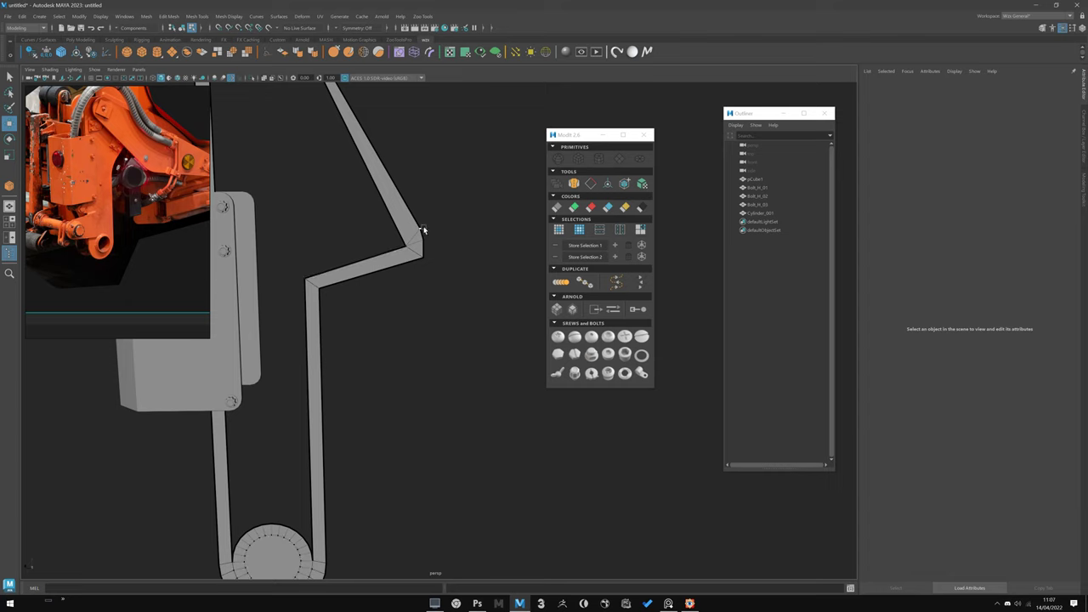
drag(420, 230, 423, 240)
key(w)
alt+middle_drag(408, 229, 429, 302)
scroll(375, 213, down, 2)
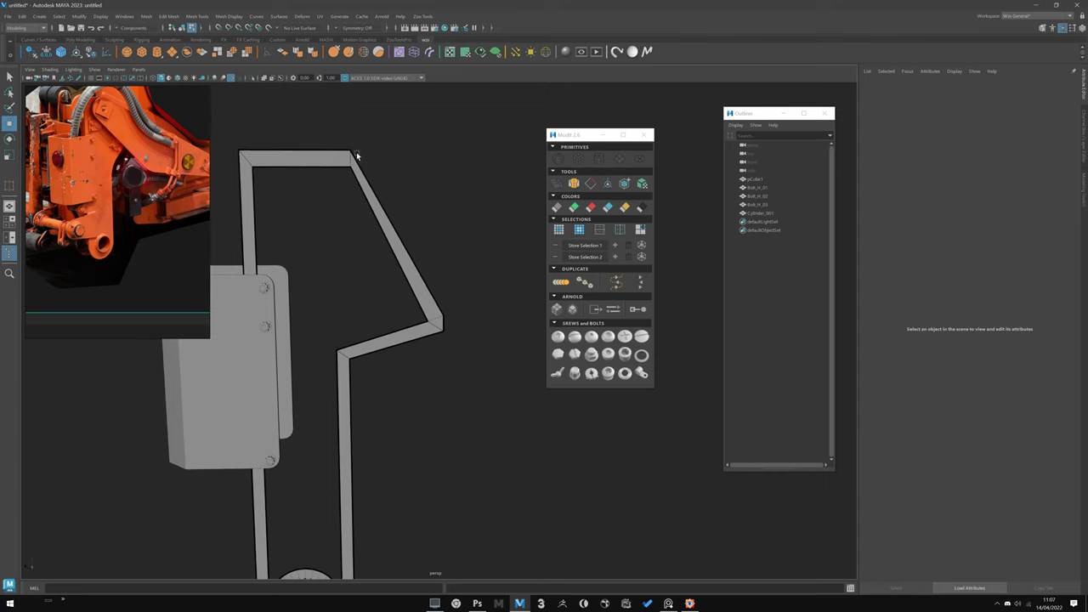
Merge the remaining double vertices at the outer tip into one point and move it slightly outward.
click(351, 153)
alt+drag(346, 167, 437, 247)
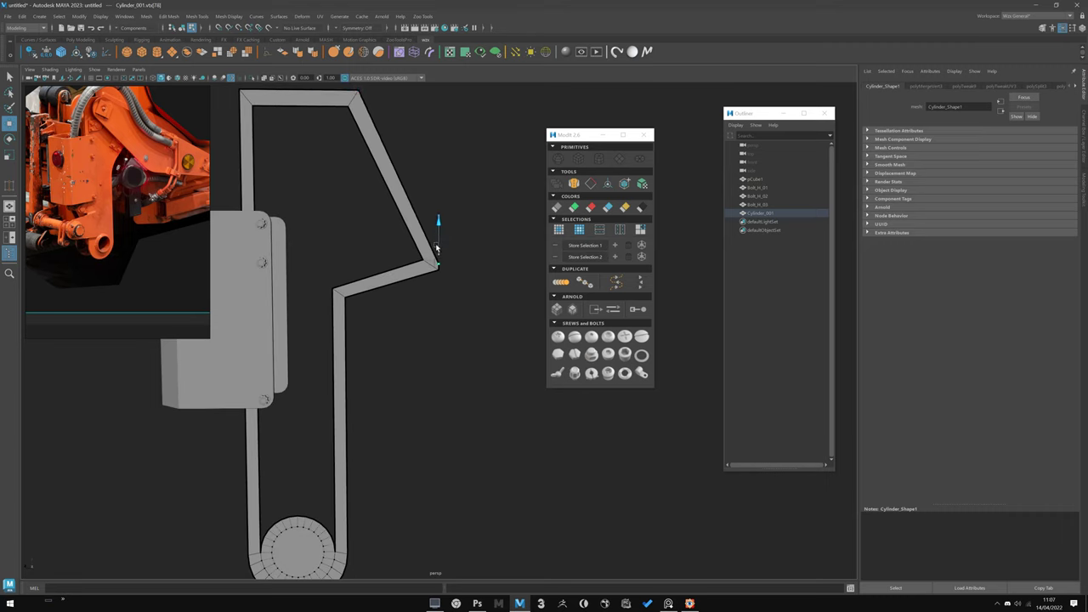
key(g)
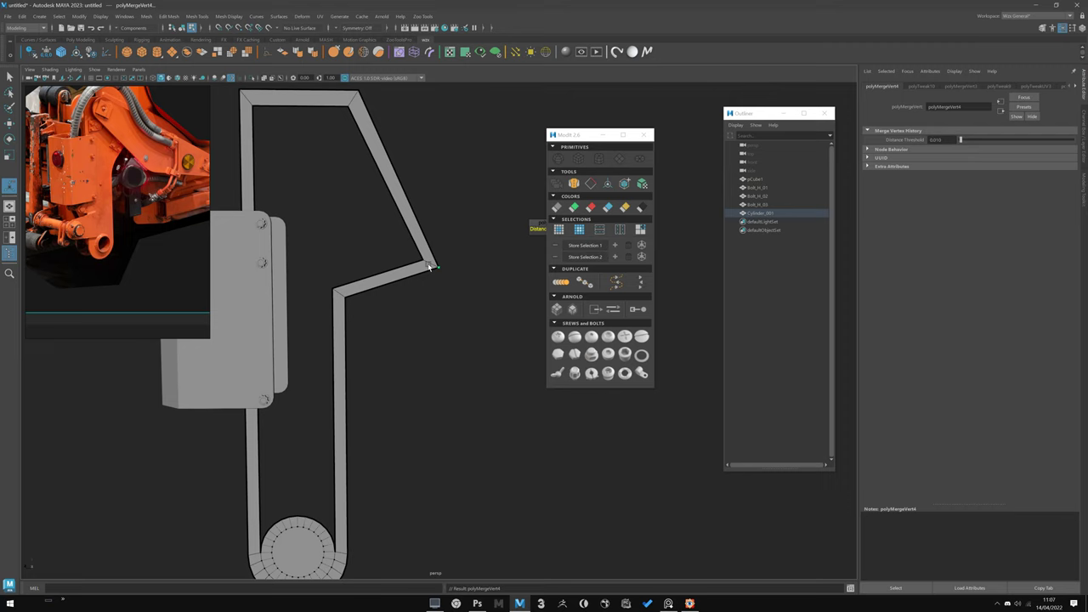
drag(430, 286, 429, 288)
drag(410, 240, 416, 241)
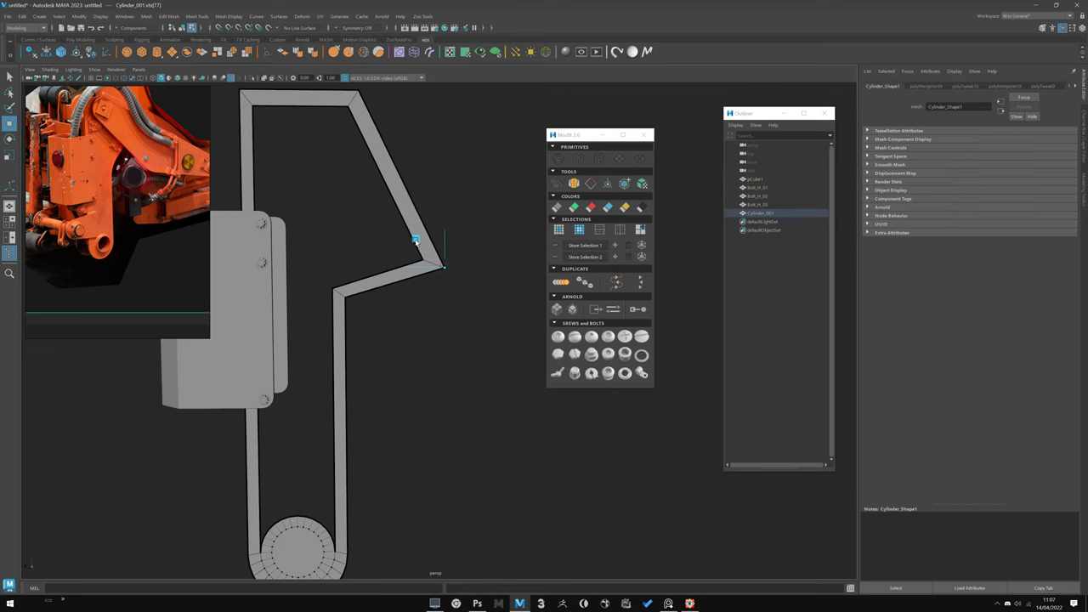
Bevel the mitre edge at the outline's inner elbow into a wide rounded curve.
alt+drag(425, 333, 383, 301)
right_drag(384, 301, 376, 281)
click(374, 283)
key(ctrl+b)
mouse_move(448, 308)
middle_down()
mouse_move(423, 313)
mouse_move(440, 309)
mouse_move(425, 264)
mouse_move(447, 318)
middle_up()
key(w)
Bevel the outline's upper shell-side corner edge into a rounded corner.
click(435, 240)
alt+drag(327, 186, 361, 215)
click(333, 196)
key(ctrl+b)
middle_drag(371, 276, 351, 266)
Bevel the upper corner beside the slanted strip with 3 segments and round the outer tip corner too.
click(407, 188)
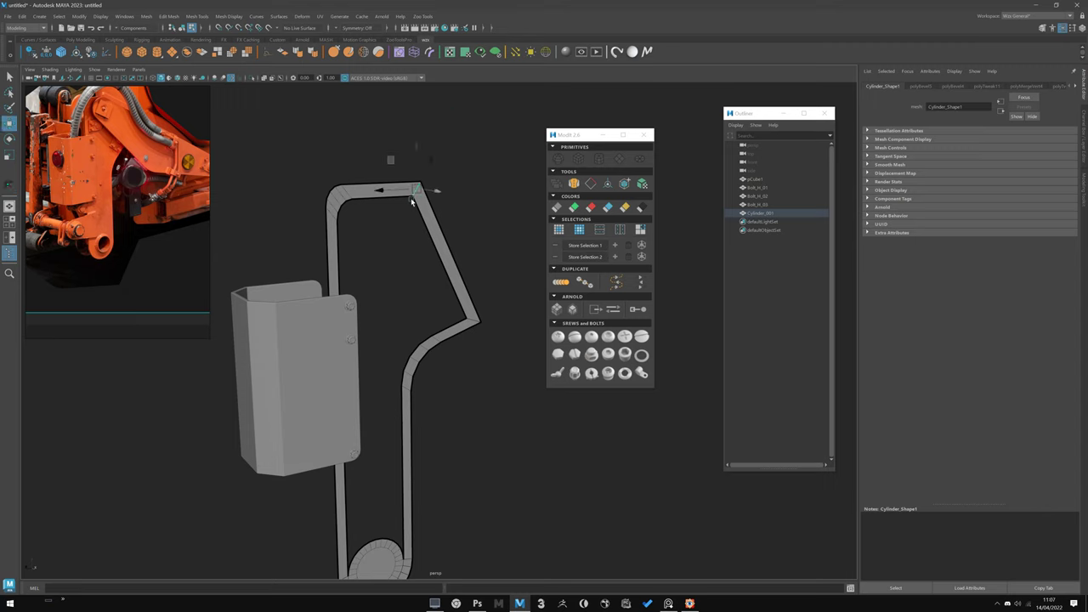
key(ctrl+b)
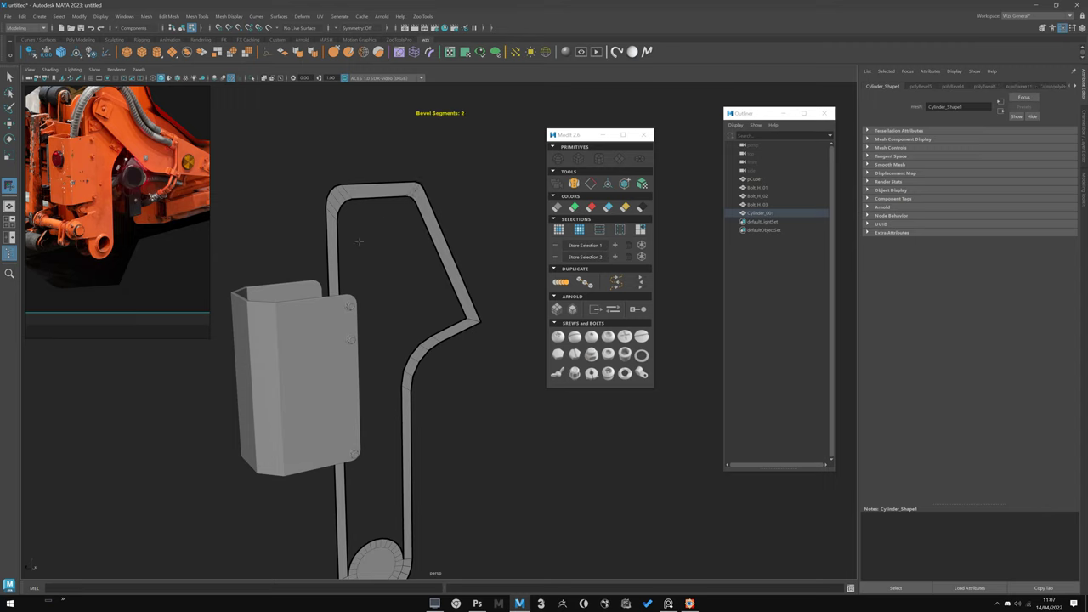
key(w)
click(472, 320)
key(ctrl+b)
double_click(473, 370)
Select the outline's inner border loop and fill the opening to form a solid plate.
alt+middle_drag(473, 369, 466, 274)
alt+drag(466, 274, 424, 313)
double_click(414, 314)
double_click(410, 315)
key(shift+f)
double_click(464, 371)
alt+drag(464, 372, 452, 294)
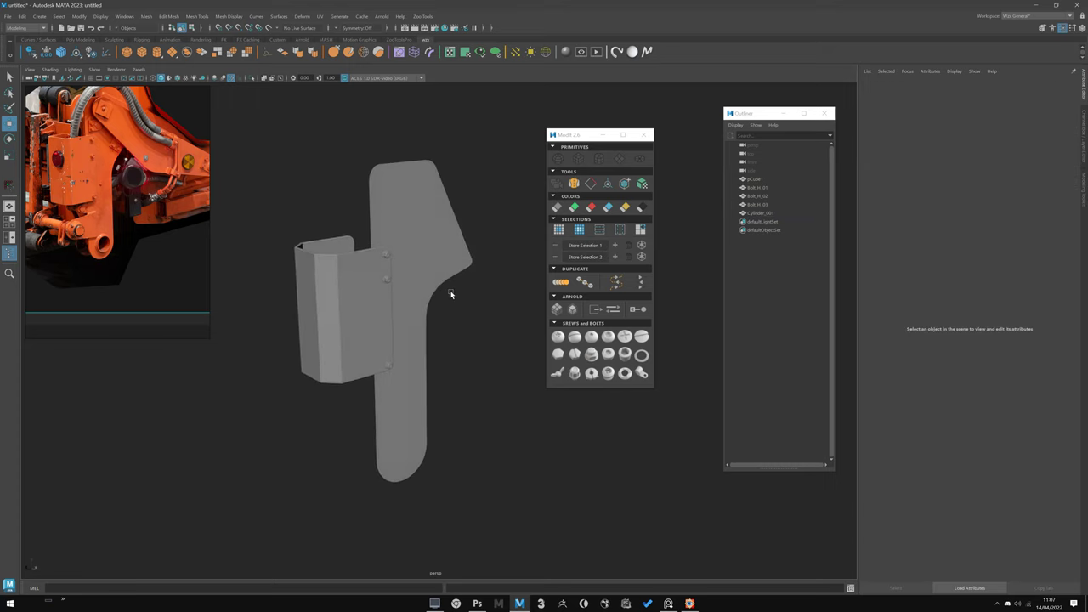
Select the round face at the plate's lower end and extrude it outward as a short boss, following the zoomed-in reference photo.
click(418, 374)
alt+middle_drag(418, 374, 415, 288)
alt+right_drag(415, 287, 400, 382)
alt+middle_drag(350, 303, 378, 286)
alt+right_drag(377, 286, 381, 391)
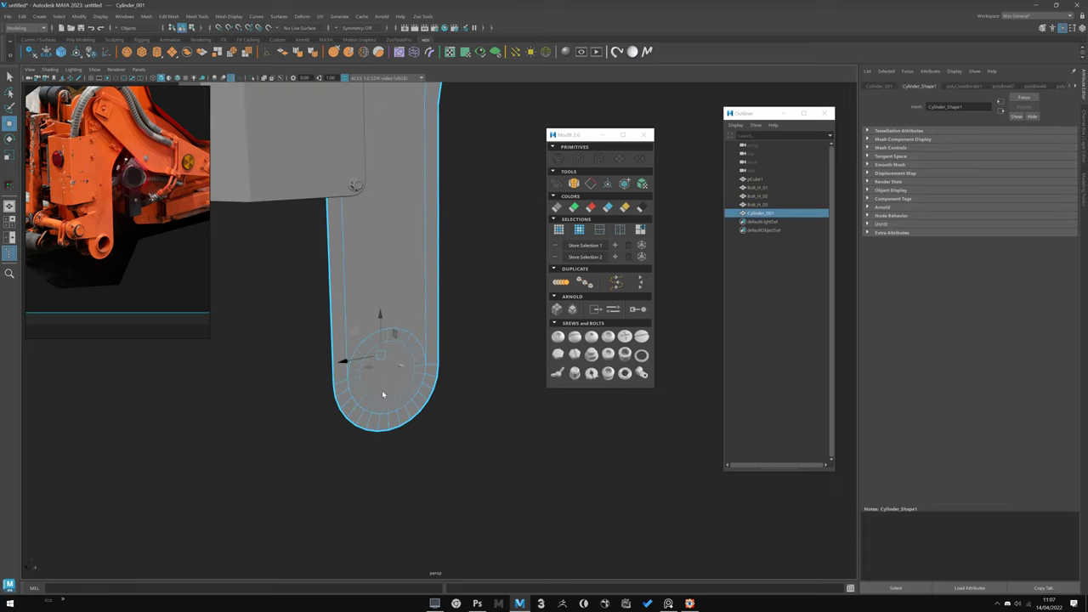
double_click(382, 389)
click(385, 386)
click(385, 386)
key(r)
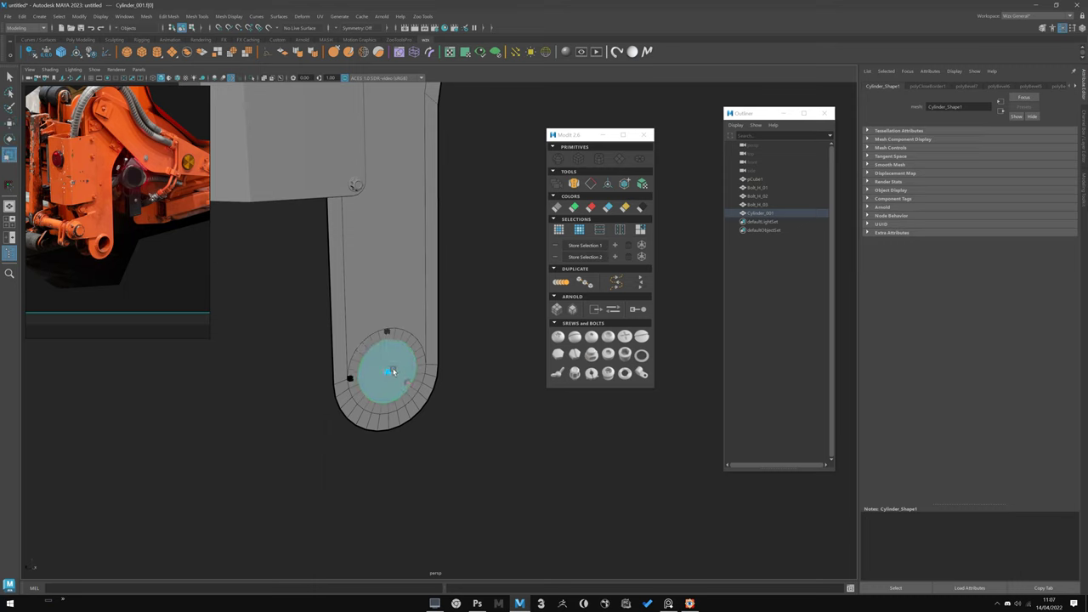
alt+middle_drag(394, 370, 442, 324)
alt+right_drag(442, 323, 453, 320)
click(108, 228)
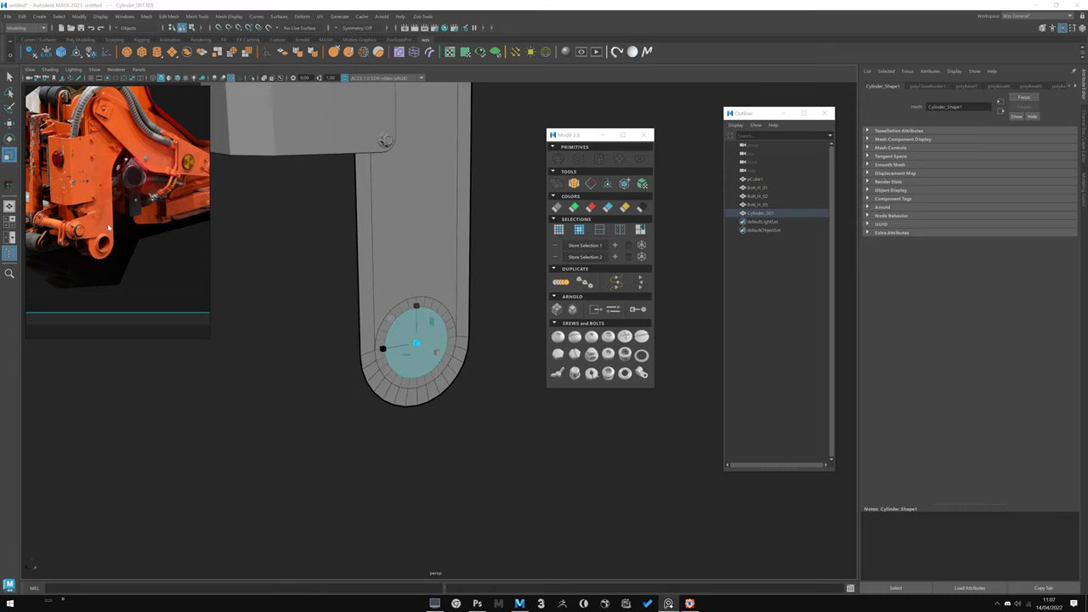
scroll(108, 242, up, 5)
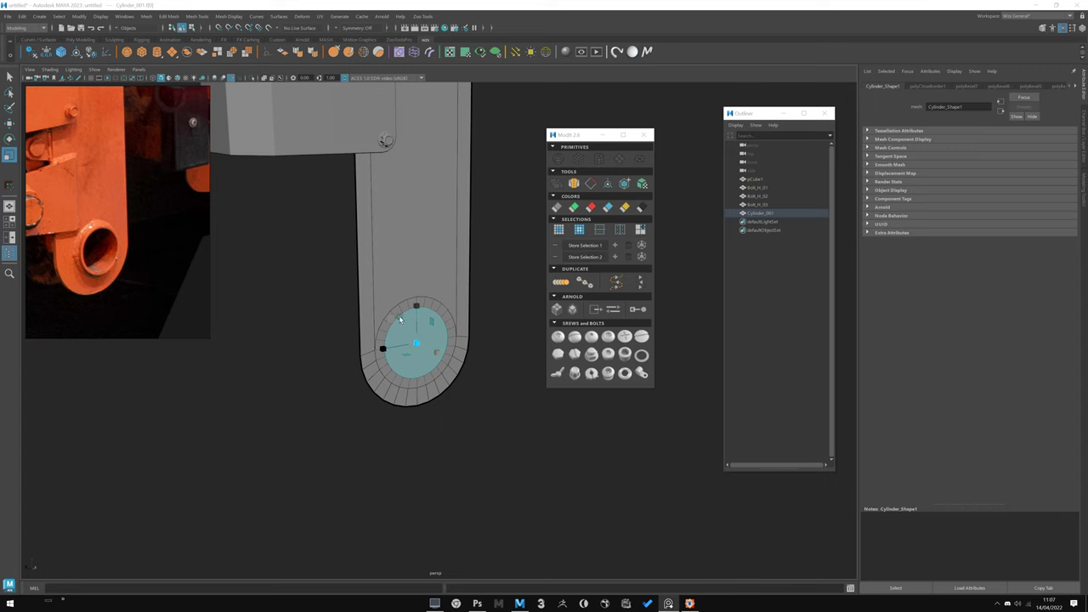
alt+drag(400, 409, 442, 373)
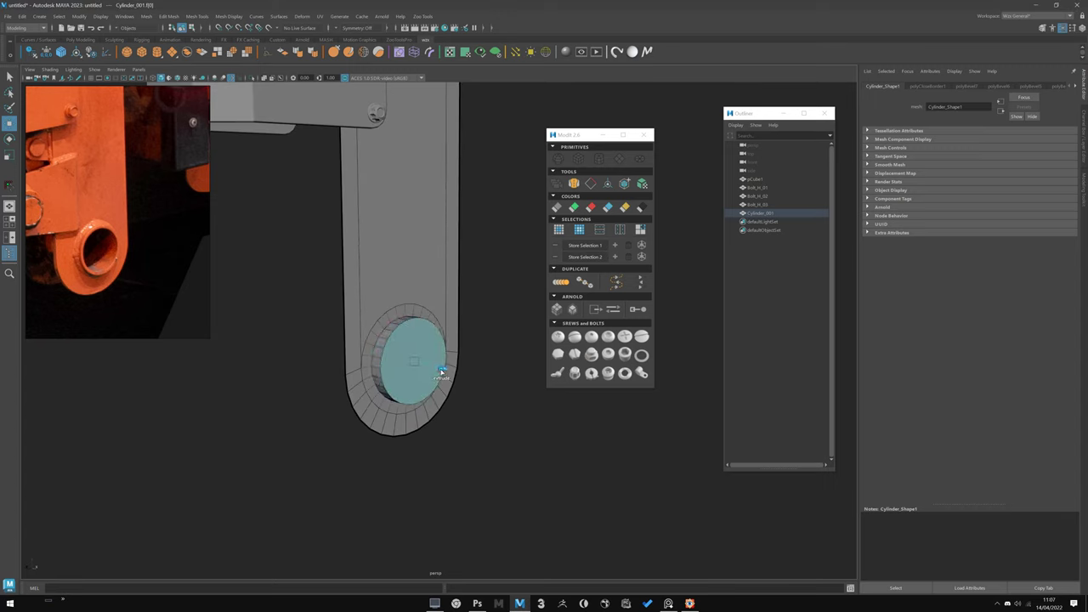
Extrude the boss's end face again to form a rim and bore, and delete the end face to leave a through hole.
key(ctrl+e)
key(w)
drag(405, 367, 413, 292)
key(Delete)
Bevel the edge loop where the boss meets the plate into a smooth multi-segment fillet.
key(F8)
scroll(383, 354, up, 4)
right_drag(384, 354, 384, 343)
double_click(384, 342)
key(ctrl+b)
drag(385, 295, 410, 294)
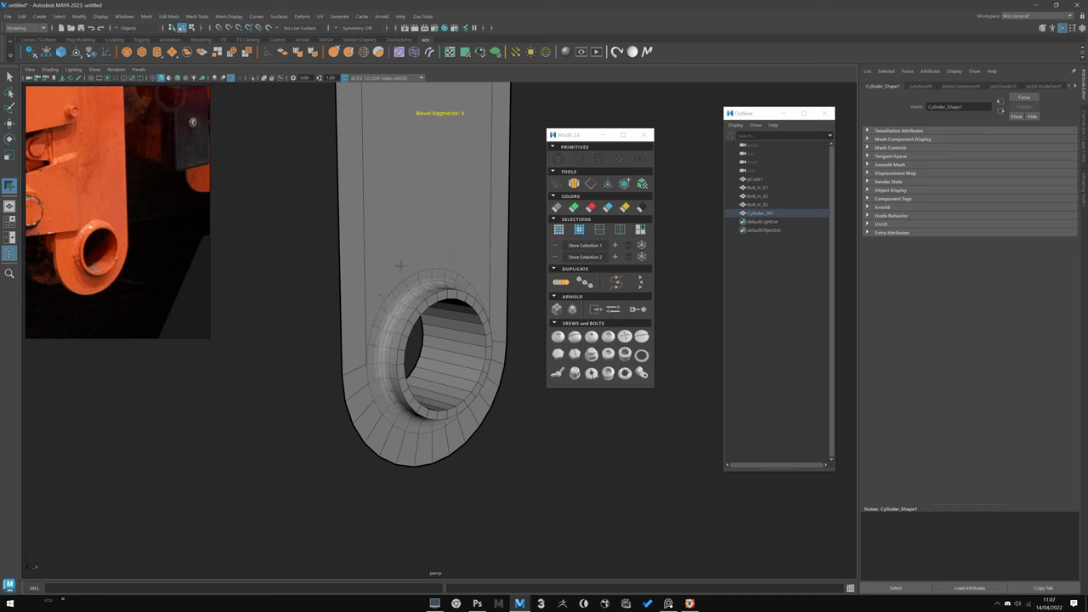
Bevel the boss's rim edge loops with 4 segments and reselect the arm plate.
click(499, 253)
right_drag(428, 336, 428, 353)
key(q)
click(419, 313)
shift+double_click(423, 309)
key(ctrl+b)
drag(414, 281, 421, 279)
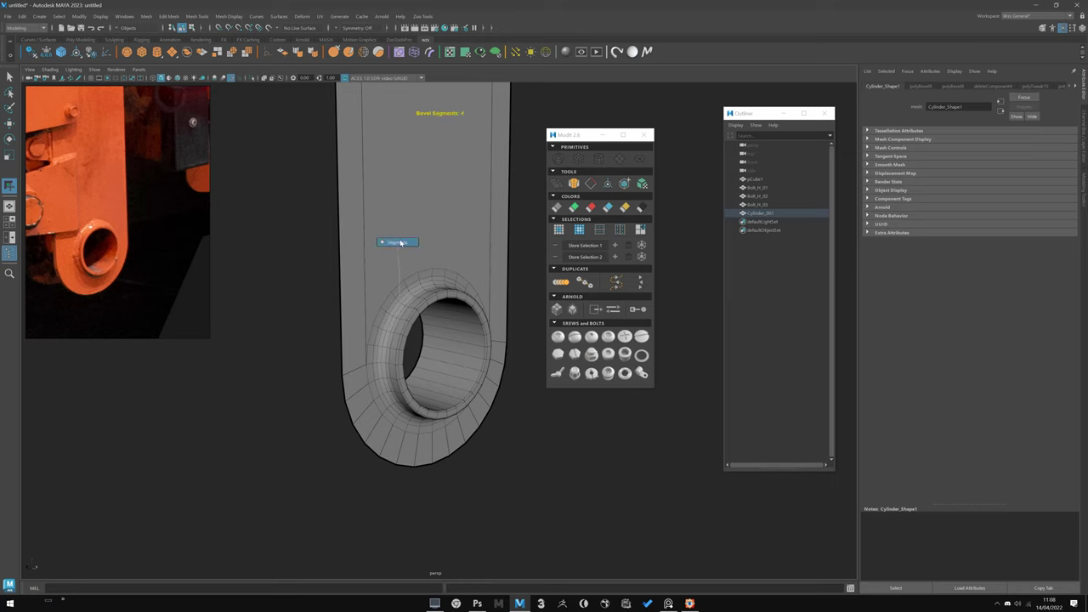
key(w)
alt+right_drag(435, 263, 508, 461)
click(510, 465)
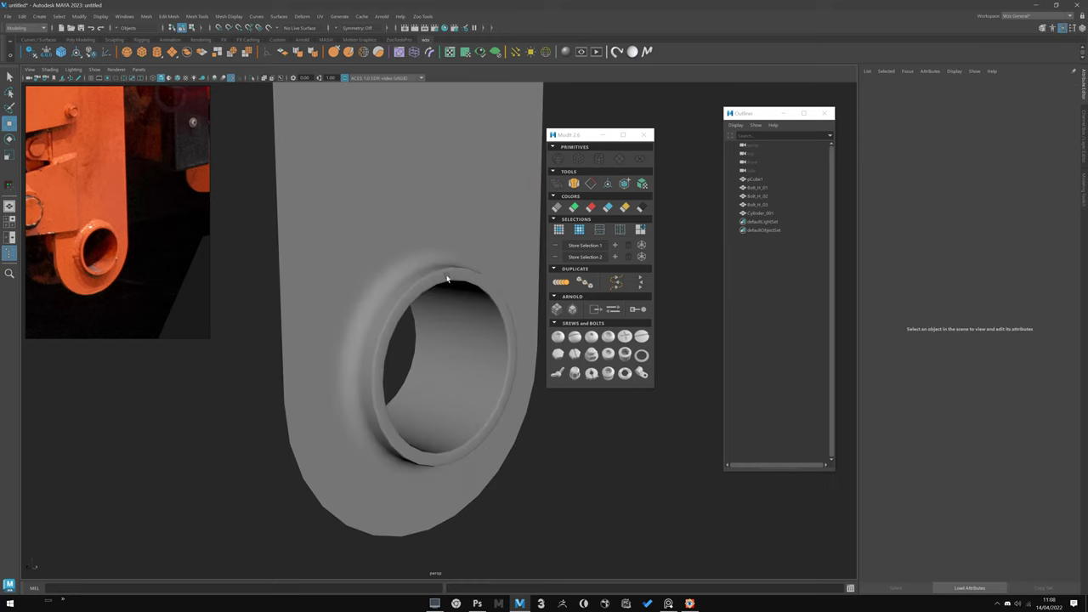
alt+drag(407, 302, 395, 269)
click(415, 296)
scroll(395, 269, down, 4)
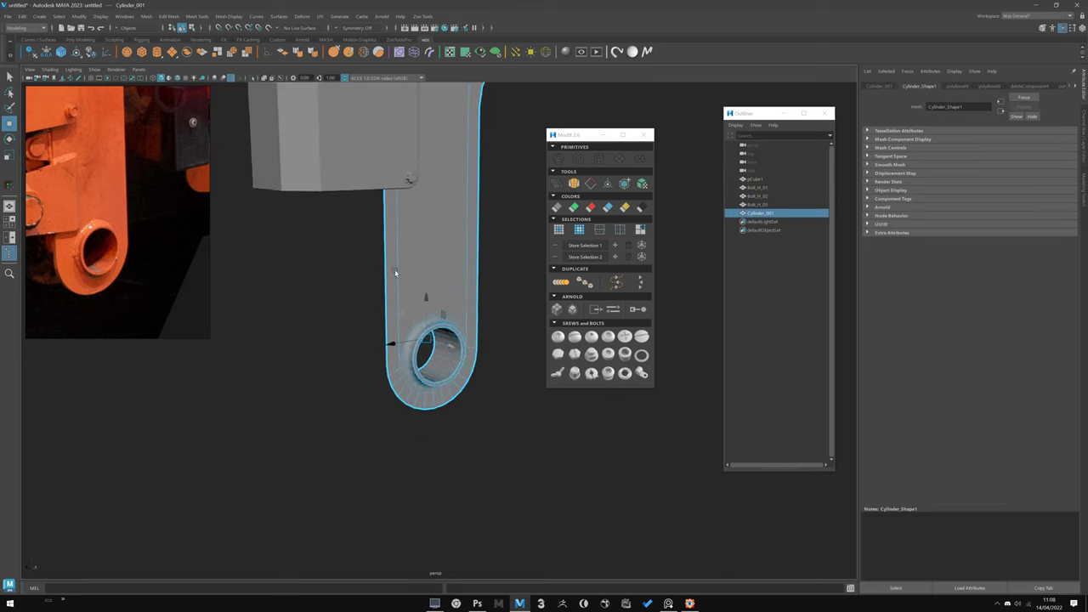
Select the arm plate's outer border edge loop and extrude it backward to give the plate thickness.
alt+middle_drag(395, 269, 397, 364)
scroll(397, 363, down, 5)
key(F9)
drag(479, 494, 432, 400)
key(ctrl+z)
click(486, 304)
alt+drag(485, 304, 439, 284)
click(445, 304)
key(F10)
double_click(435, 276)
shift+drag(480, 331, 476, 331)
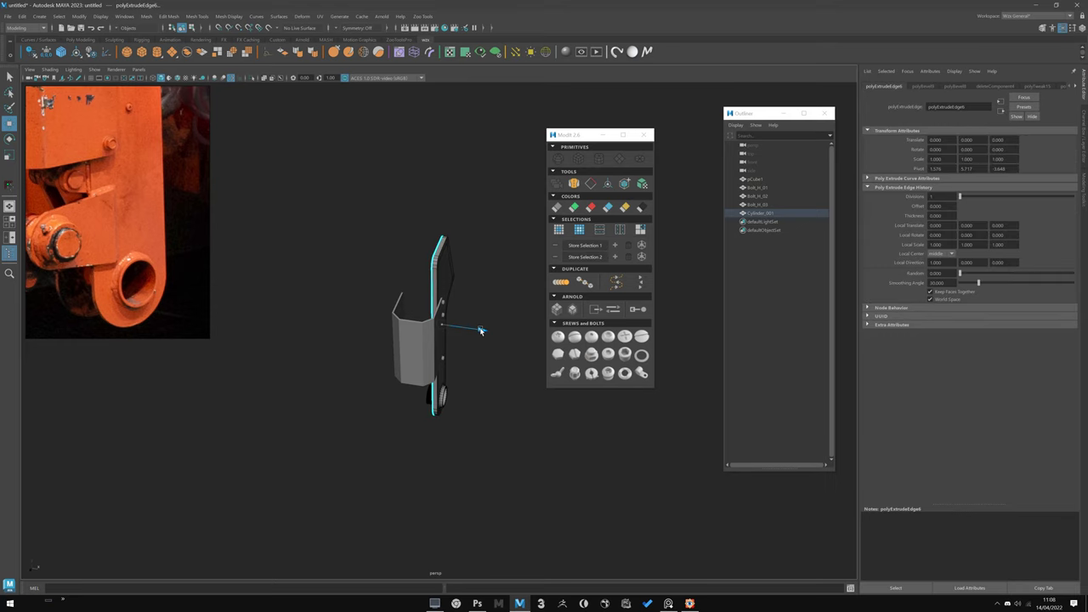
Bevel the edge loop around the thickened arm plate's front outline.
alt+drag(479, 462, 398, 461)
double_click(393, 248)
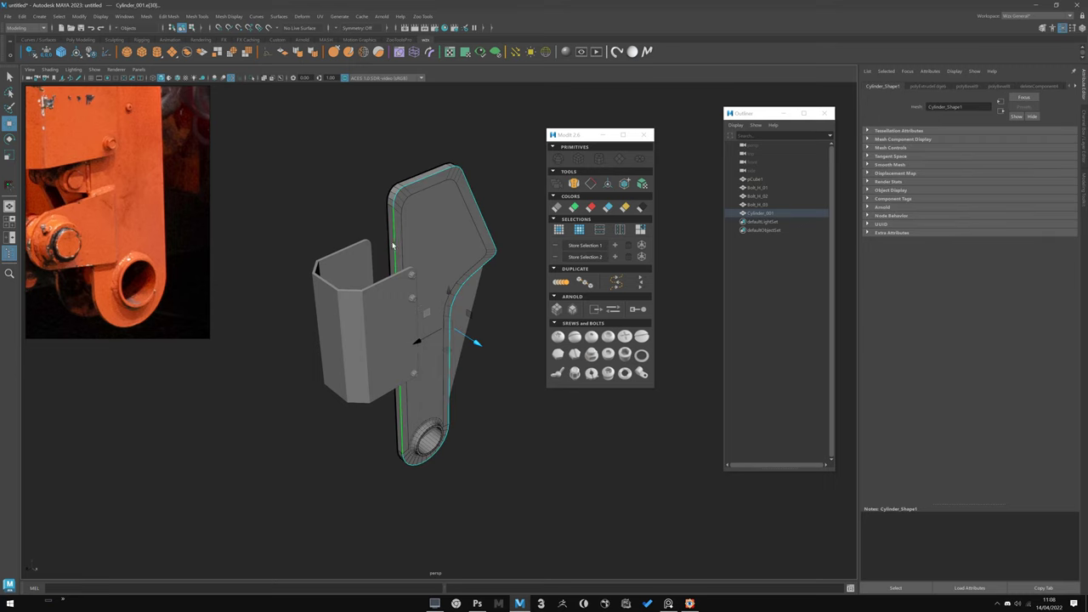
key(ctrl+b)
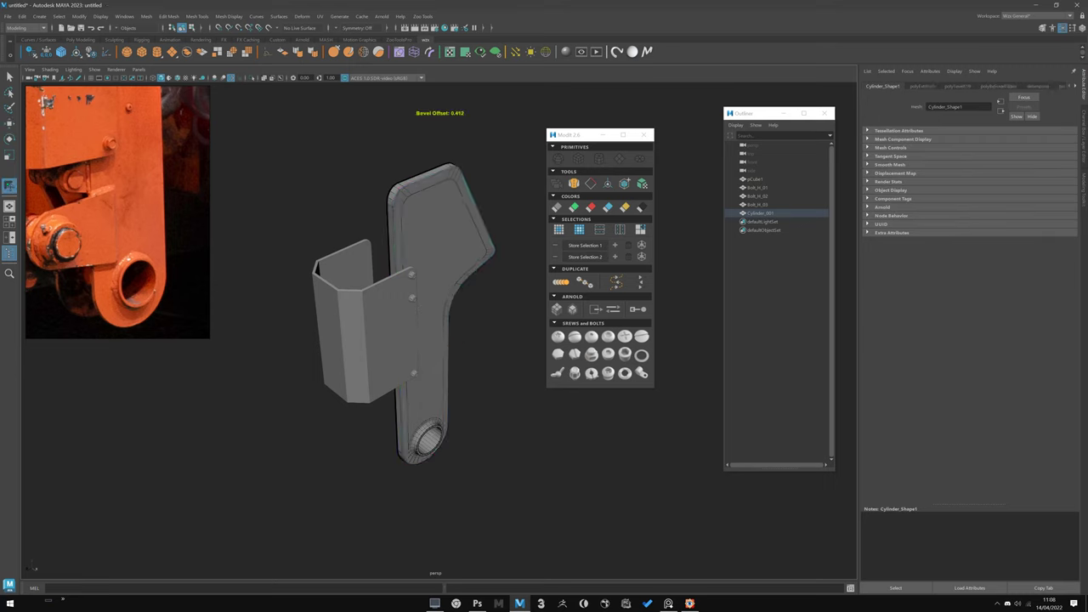
key(w)
click(488, 192)
click(452, 191)
click(299, 53)
click(339, 206)
Save the scene under the file name Mod in the 01_Maya project's scenes folder.
alt+drag(341, 211, 342, 267)
alt+right_drag(342, 267, 268, 242)
middle_drag(136, 221, 210, 281)
scroll(127, 223, down, 3)
alt+drag(439, 281, 435, 322)
key(ctrl+shift+s)
drag(457, 104, 537, 97)
click(360, 111)
double_click(354, 179)
click(304, 464)
text(Mod)
key(Return)
Add the HDR studio environment light with the ViewportIt tool and hide its background image.
alt+drag(500, 241, 392, 281)
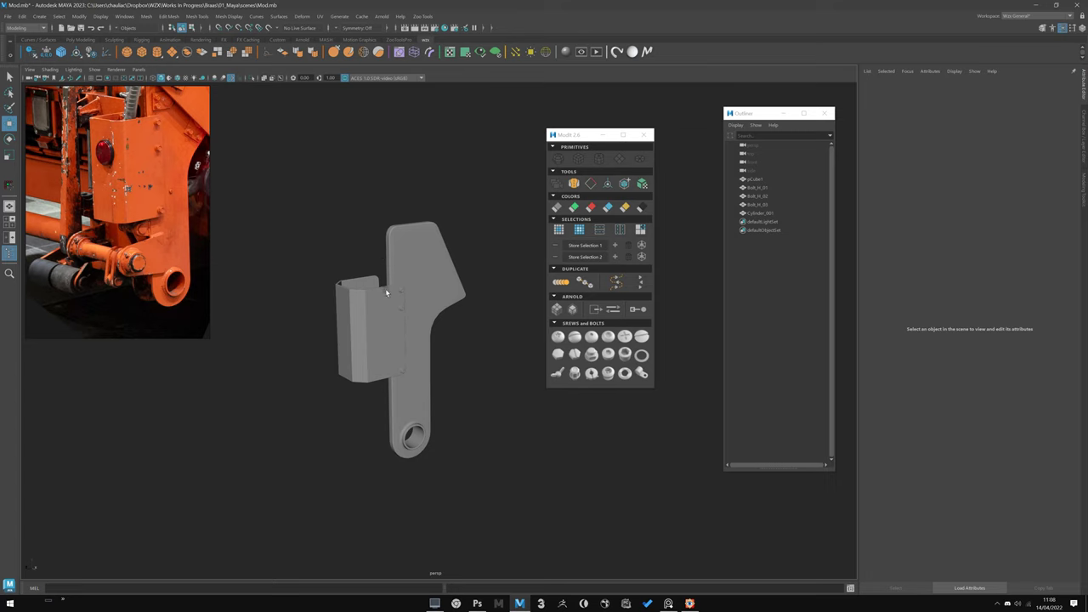
click(636, 52)
drag(154, 82, 354, 128)
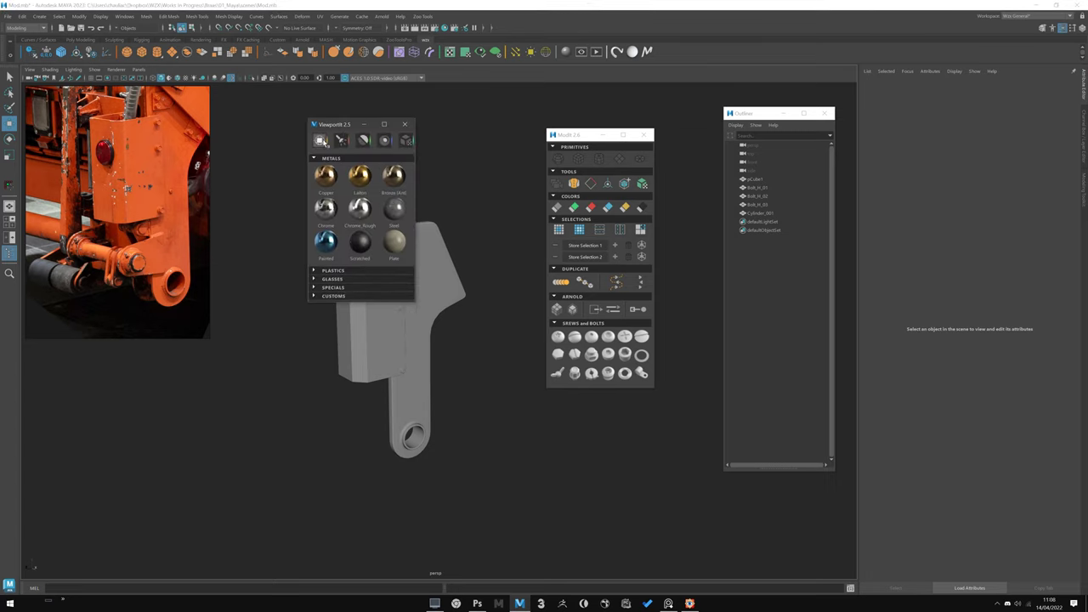
click(321, 140)
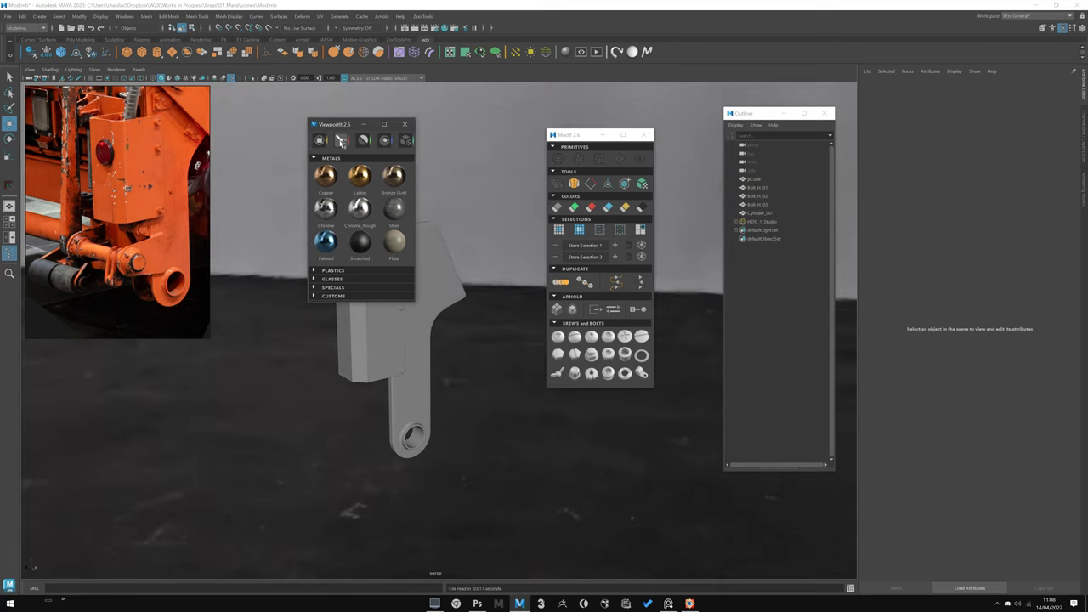
click(341, 141)
click(404, 125)
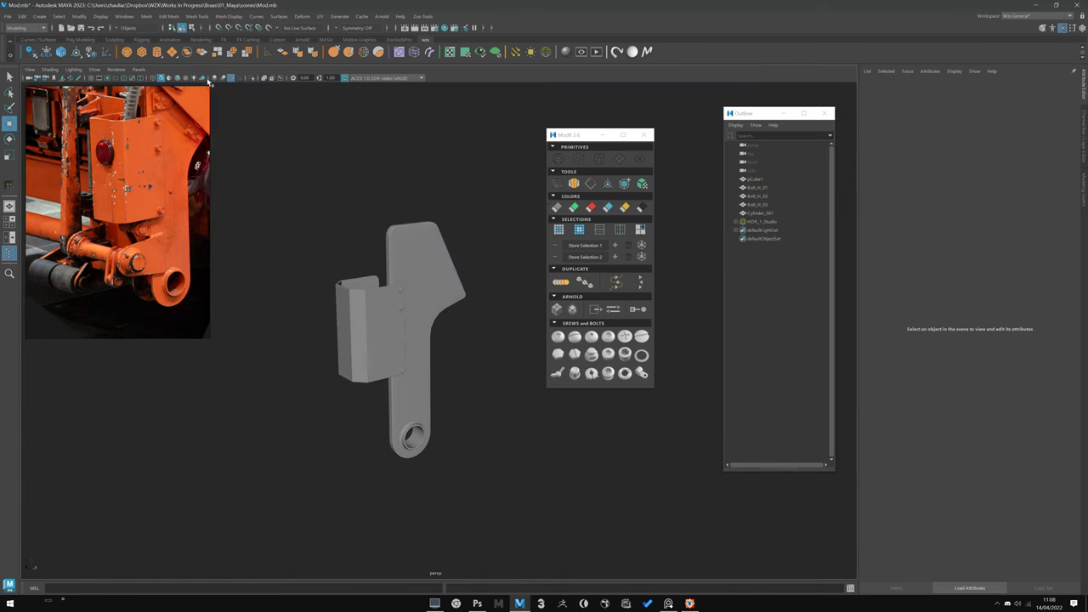
Enable scene lights and shadows in the viewport and rotate the HDR_1_Studio dome to adjust the lighting.
click(195, 78)
click(203, 78)
scroll(315, 216, down, 3)
alt+drag(392, 266, 403, 266)
mouse_move(439, 311)
alt+mouse_down()
mouse_move(423, 308)
mouse_move(431, 323)
alt+mouse_up()
click(764, 221)
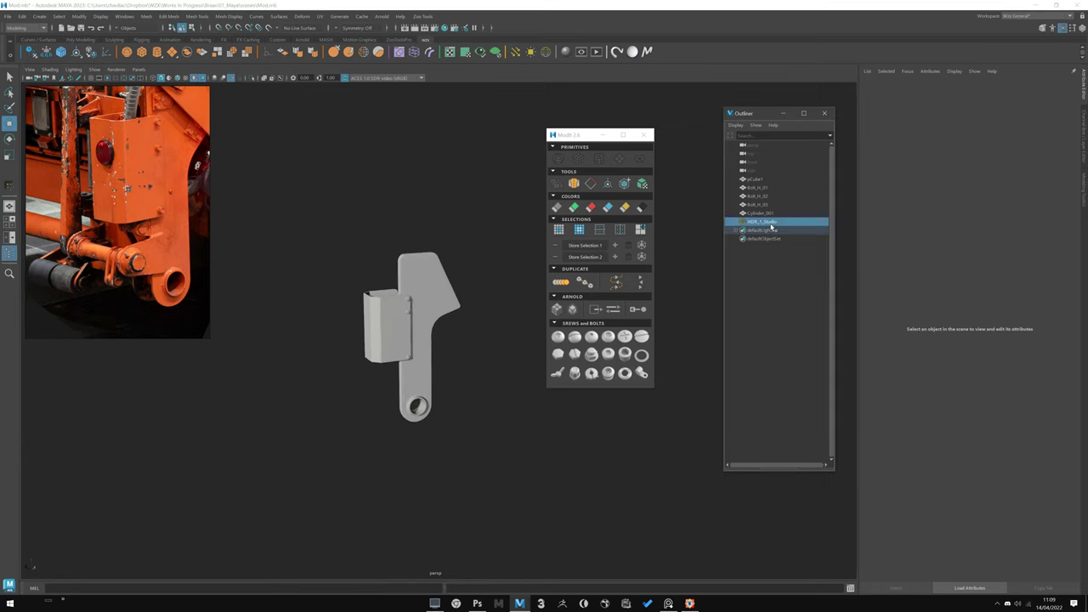
mouse_move(390, 403)
mouse_down()
mouse_move(401, 397)
mouse_move(379, 374)
mouse_move(397, 396)
mouse_up()
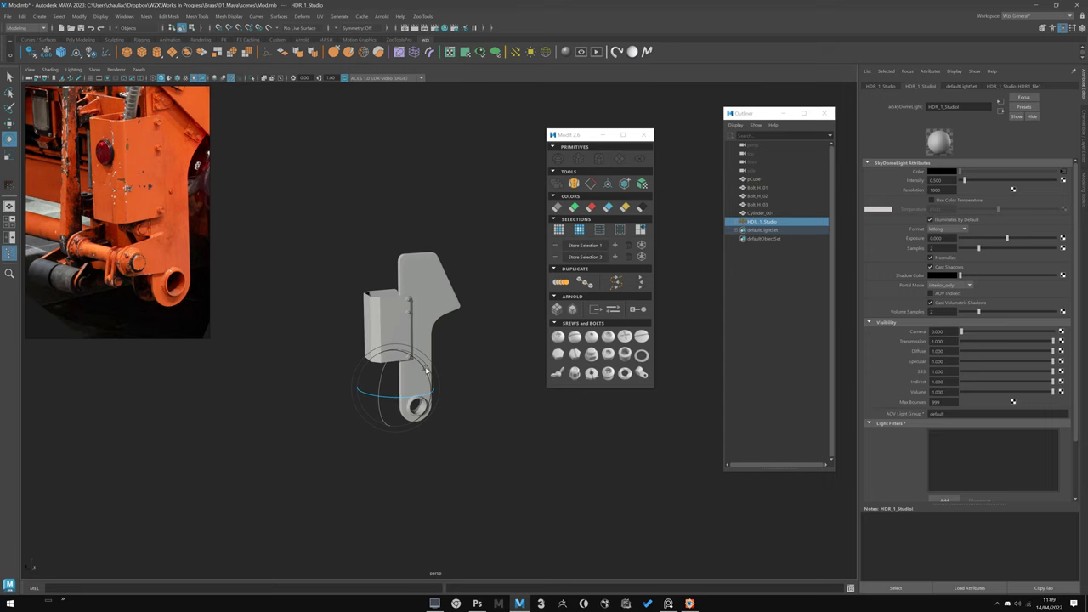
key(w)
Select the arm plate, undo a trial scaling, and nudge the plate slightly along its horizontal axis.
click(411, 367)
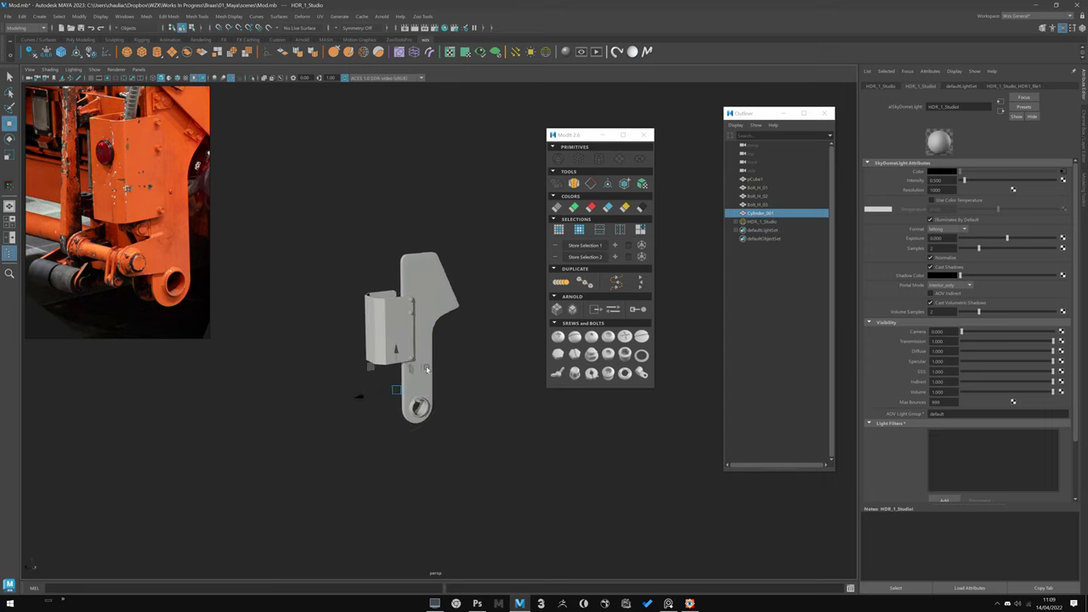
alt+right_drag(476, 407, 476, 371)
alt+drag(476, 371, 484, 366)
key(r)
middle_drag(433, 423, 454, 423)
key(ctrl+z)
key(w)
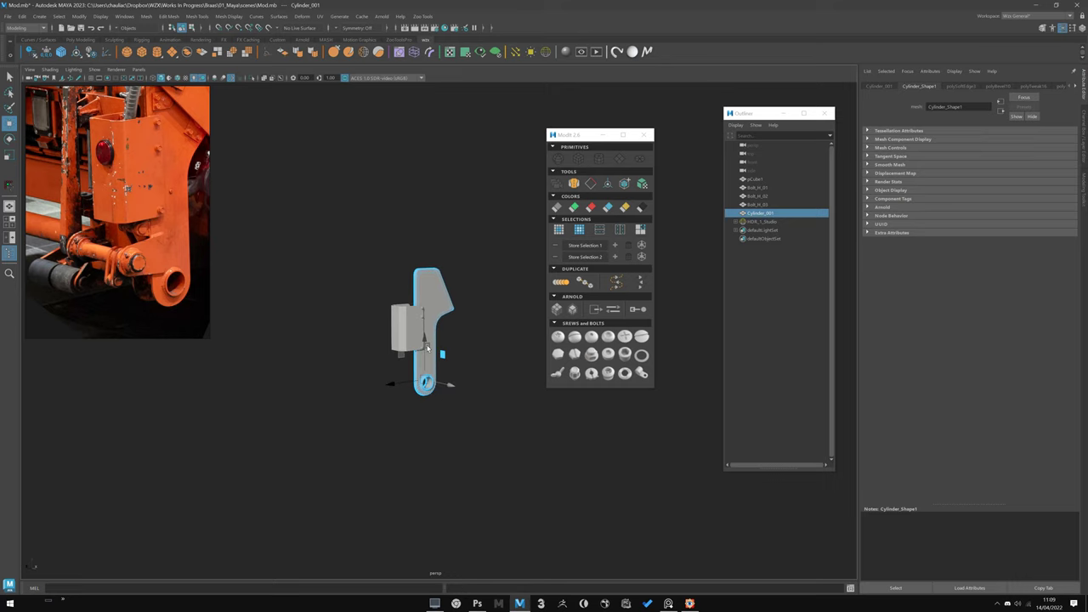
drag(448, 389, 451, 388)
click(411, 429)
alt+right_drag(361, 353, 400, 400)
alt+right_drag(287, 350, 330, 231)
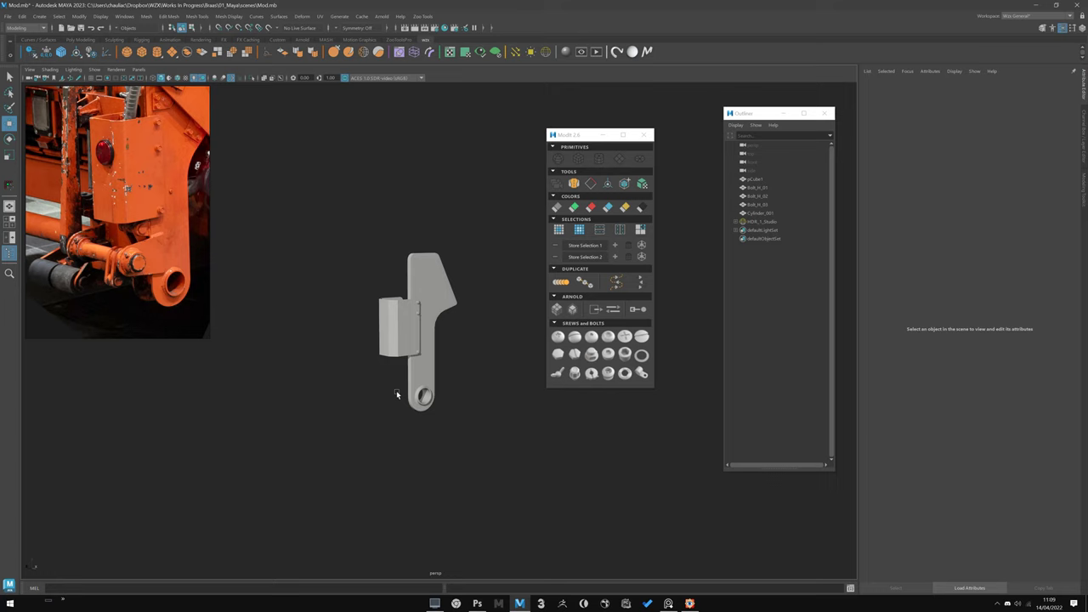
scroll(425, 433, up, 6)
scroll(437, 451, down, 3)
alt+drag(430, 341, 453, 347)
scroll(459, 347, down, 3)
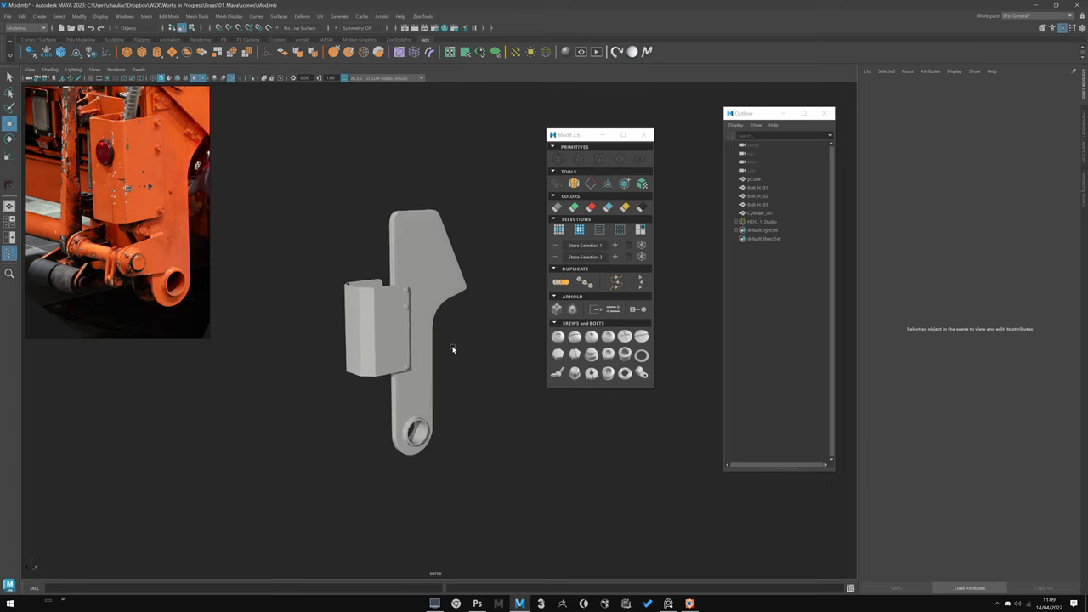
click(407, 292)
shift+click(405, 307)
shift+click(406, 367)
key(r)
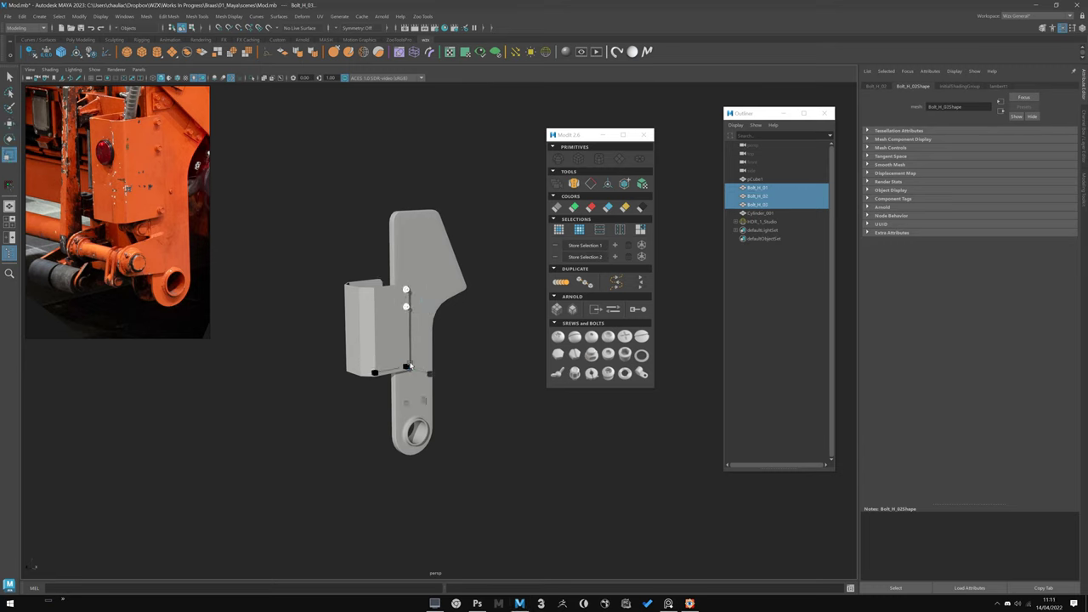
key(q)
click(471, 360)
Select the shell, the three bolts and the arm plate and assign them the red colour material.
alt+drag(471, 360, 395, 346)
click(452, 343)
drag(319, 211, 476, 428)
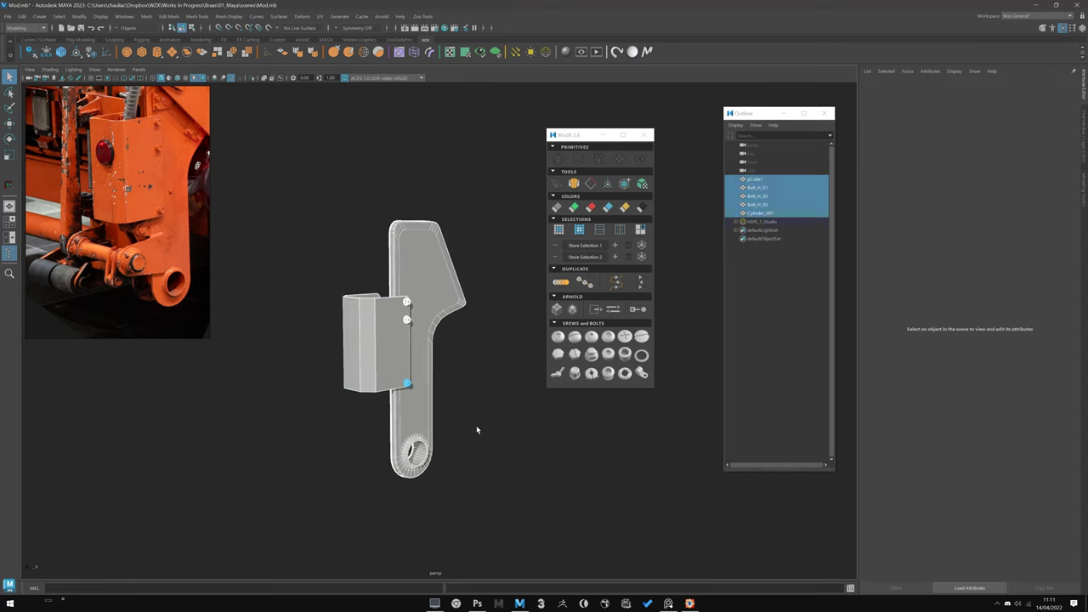
click(591, 209)
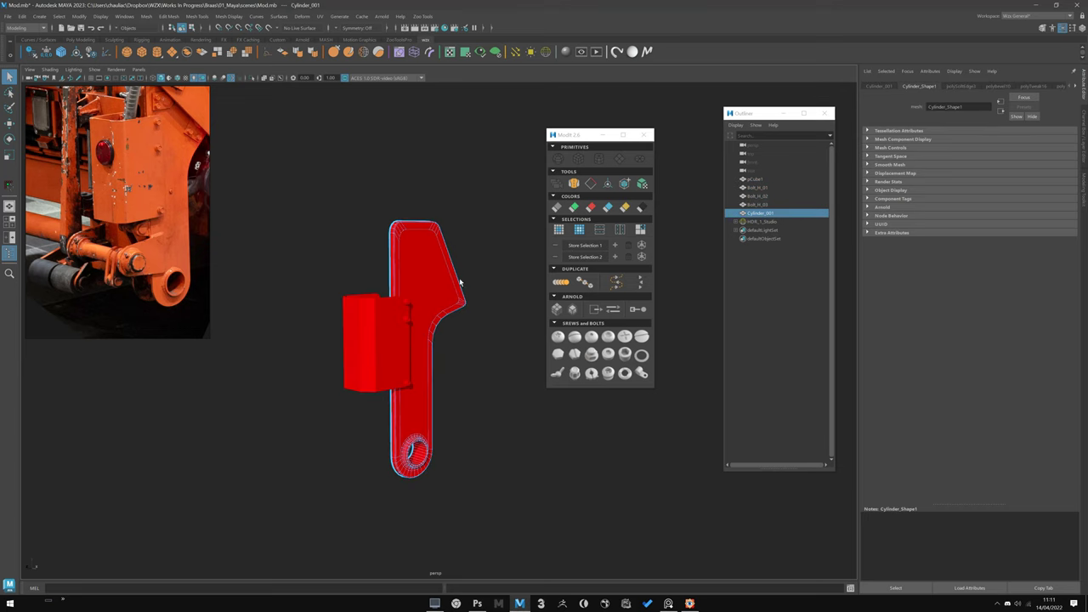
Recolour the Sel_Red material with an orange sampled from the machine in the reference photo, and brighten it.
right_click(591, 211)
click(607, 229)
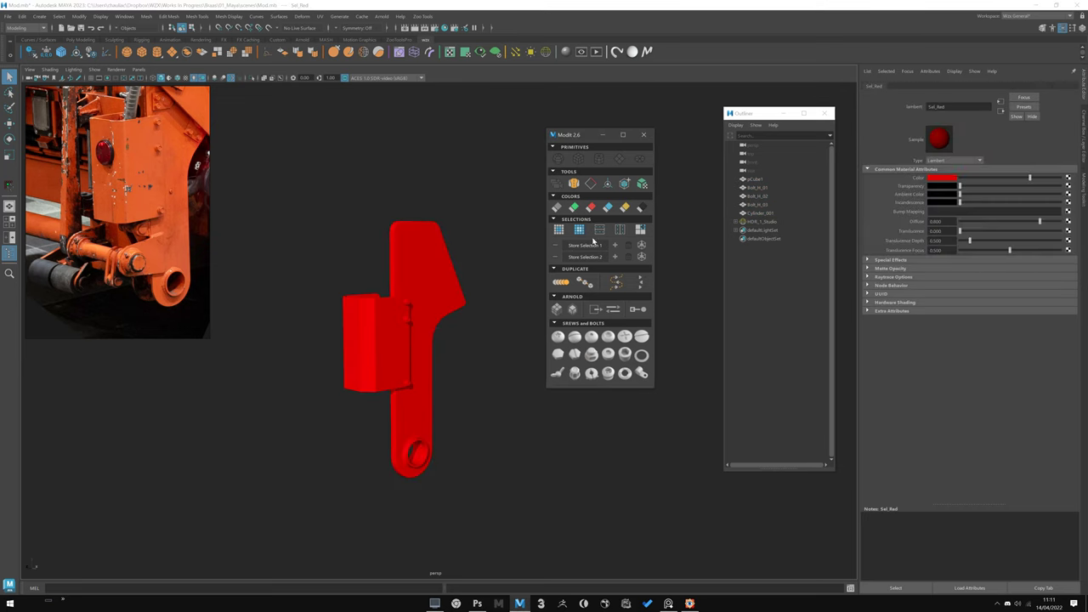
click(944, 179)
click(897, 157)
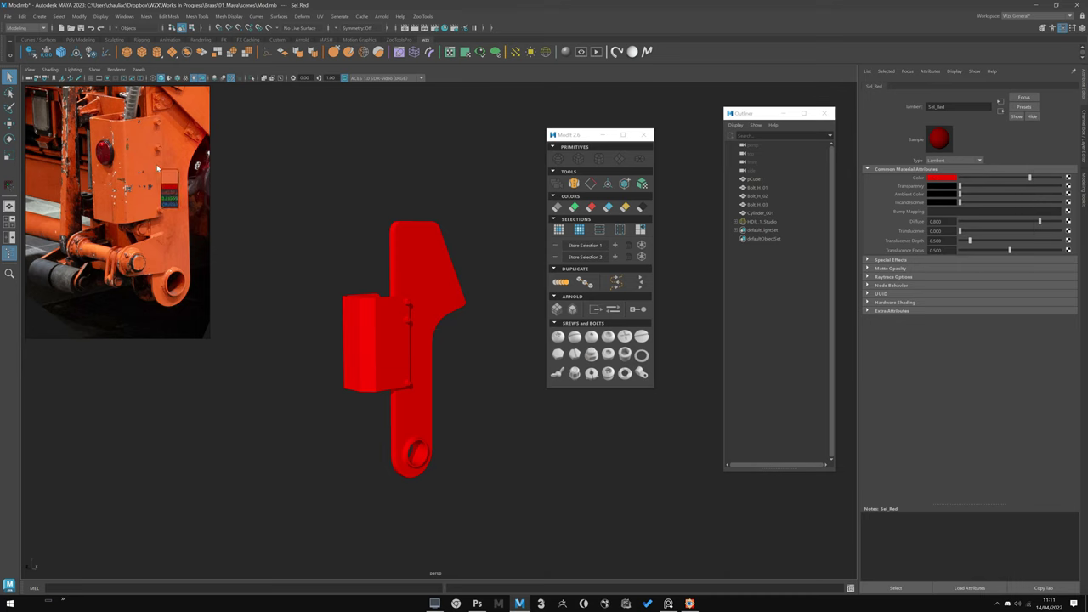
click(164, 183)
drag(1035, 180, 1050, 180)
key(w)
click(461, 207)
alt+drag(465, 216, 474, 224)
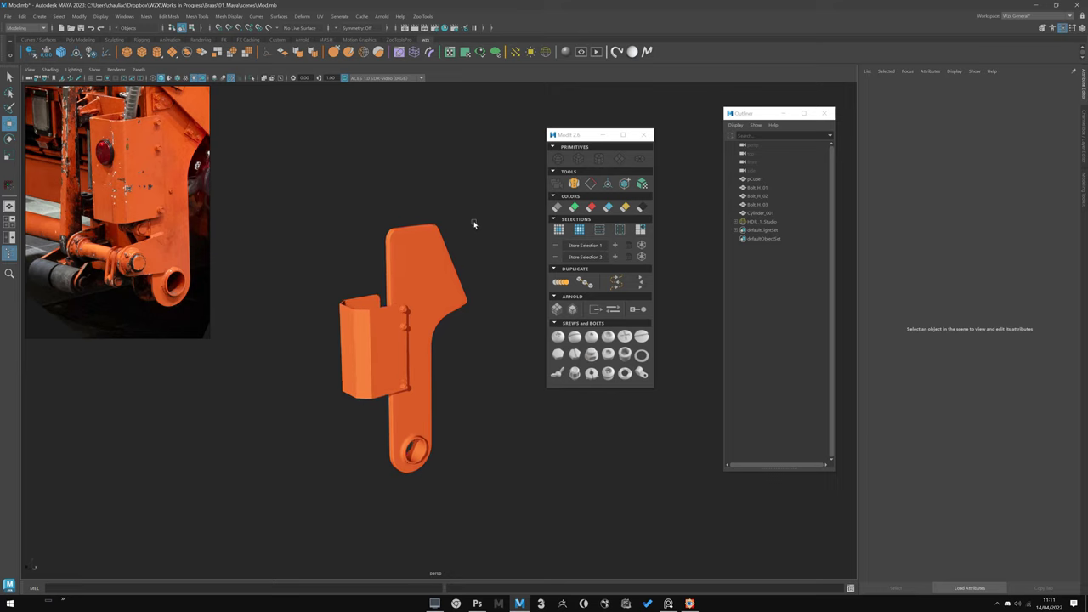
Examine the orange shell and arm plate from several angles against the reference photo.
alt+right_drag(473, 223, 482, 283)
alt+drag(482, 283, 446, 262)
alt+right_drag(446, 262, 366, 265)
middle_drag(157, 180, 135, 206)
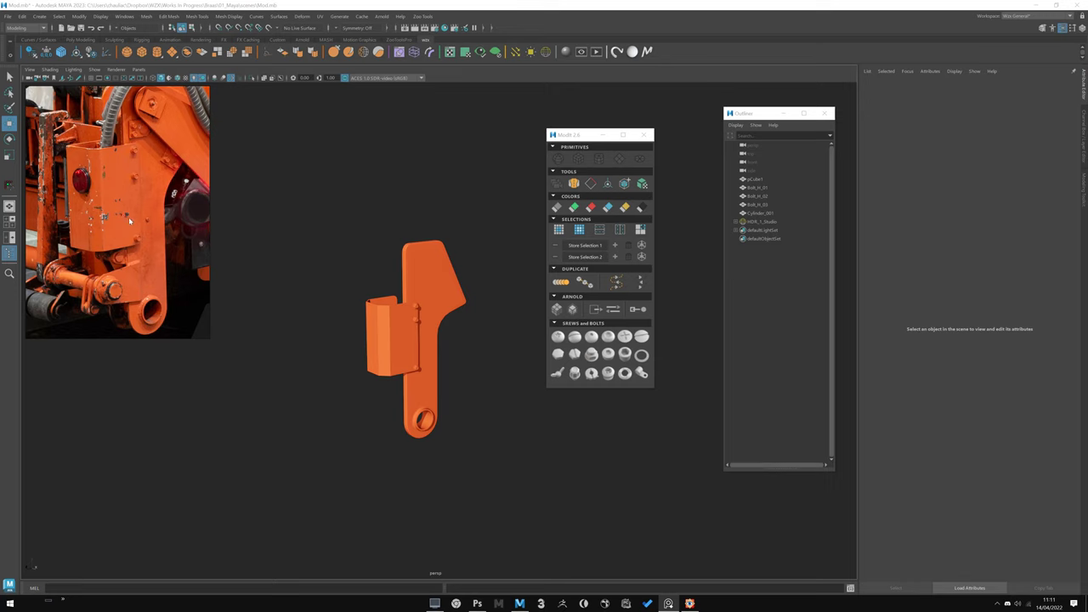
alt+right_drag(374, 318, 437, 324)
alt+drag(437, 324, 372, 315)
alt+middle_drag(371, 315, 397, 299)
alt+drag(396, 300, 436, 424)
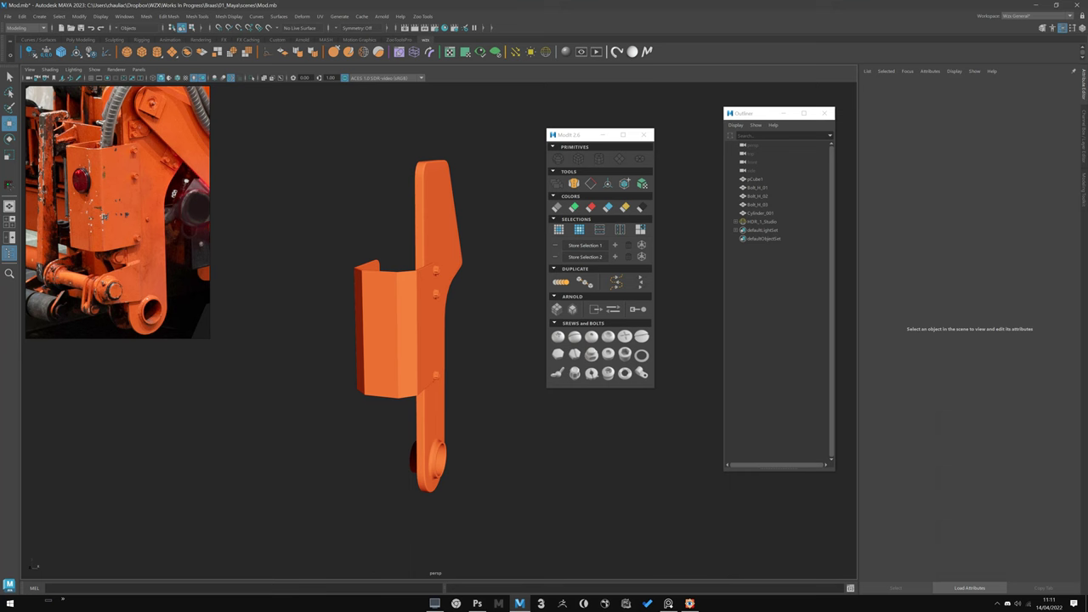
Switch to File Explorer and open the REF folder inside Braas to look through the reference images.
click(690, 604)
click(689, 604)
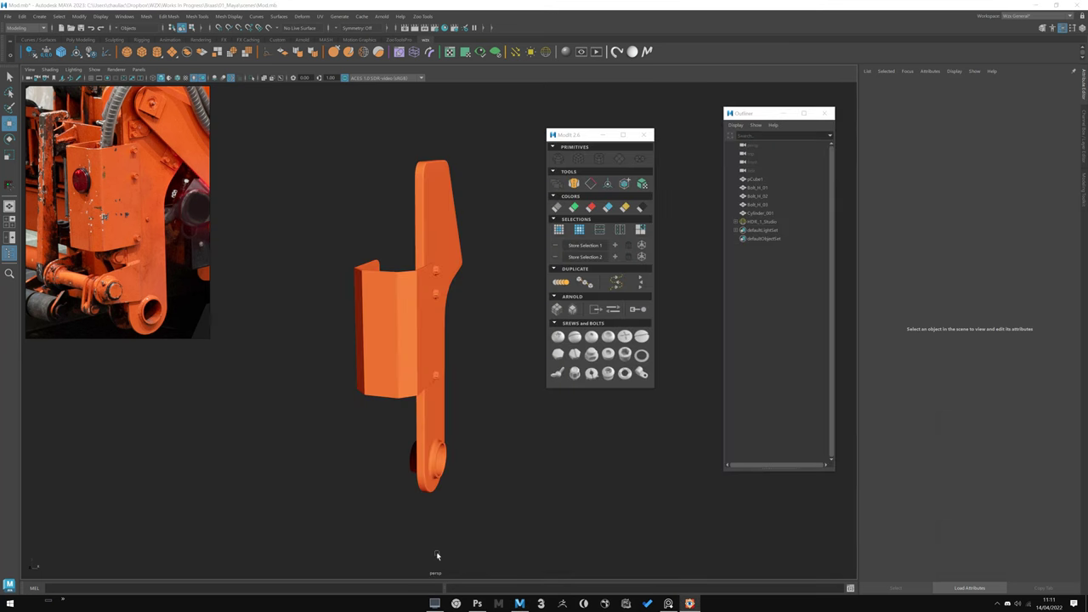
click(434, 603)
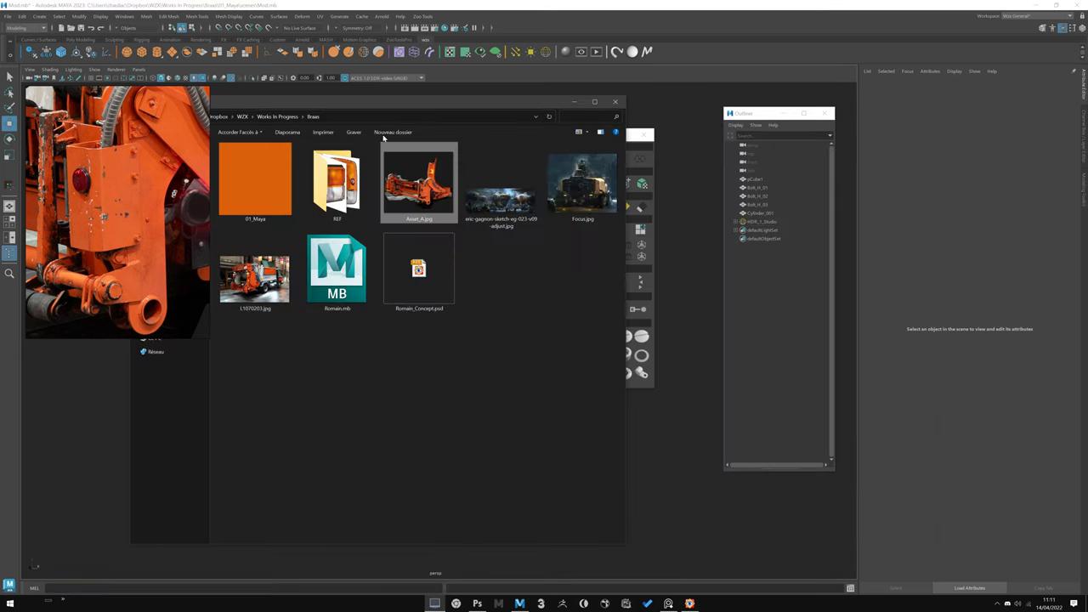
double_click(337, 183)
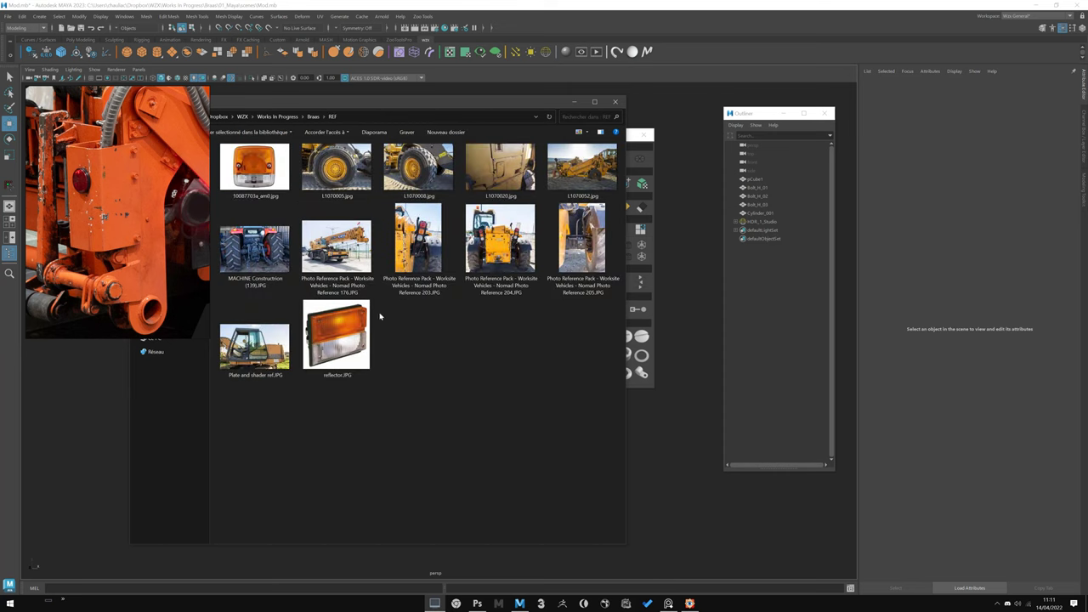
drag(375, 107, 460, 106)
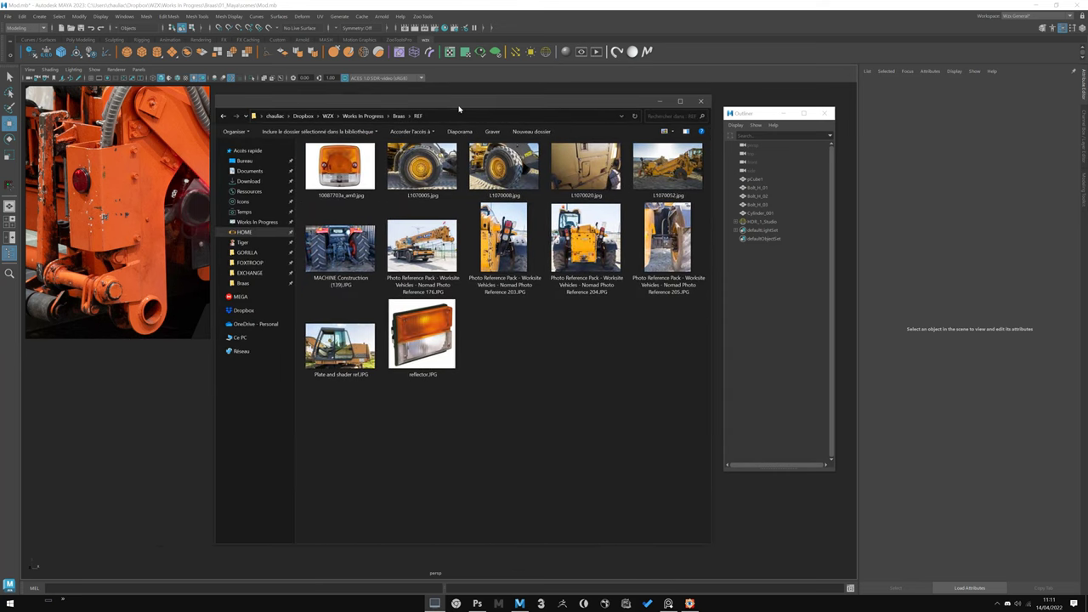
Launch the Brave browser and search Google Images for "reflecteur".
key(super)
text(bra)
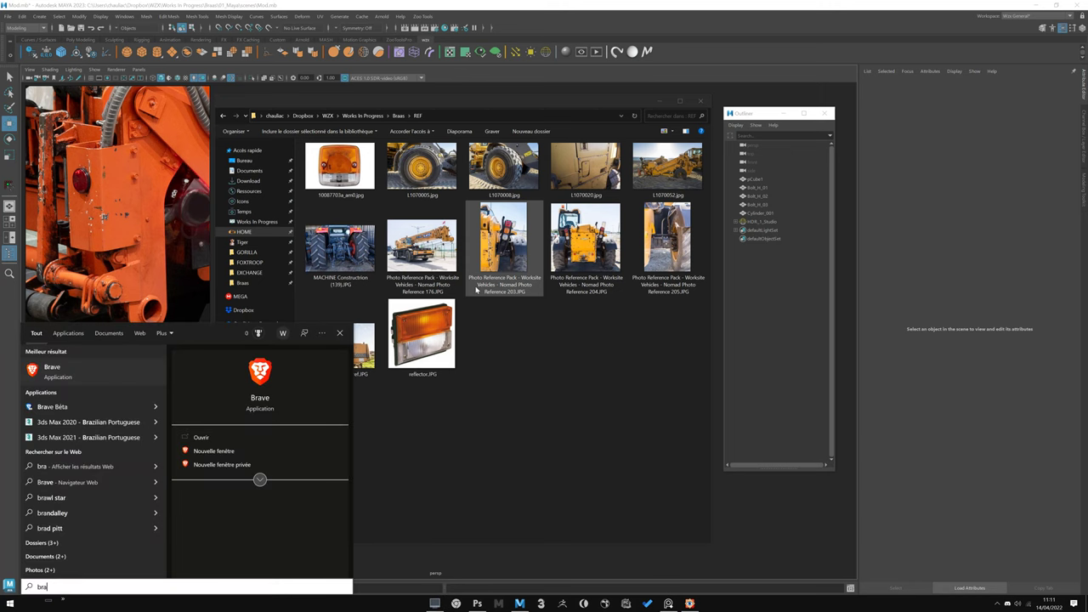
key(Return)
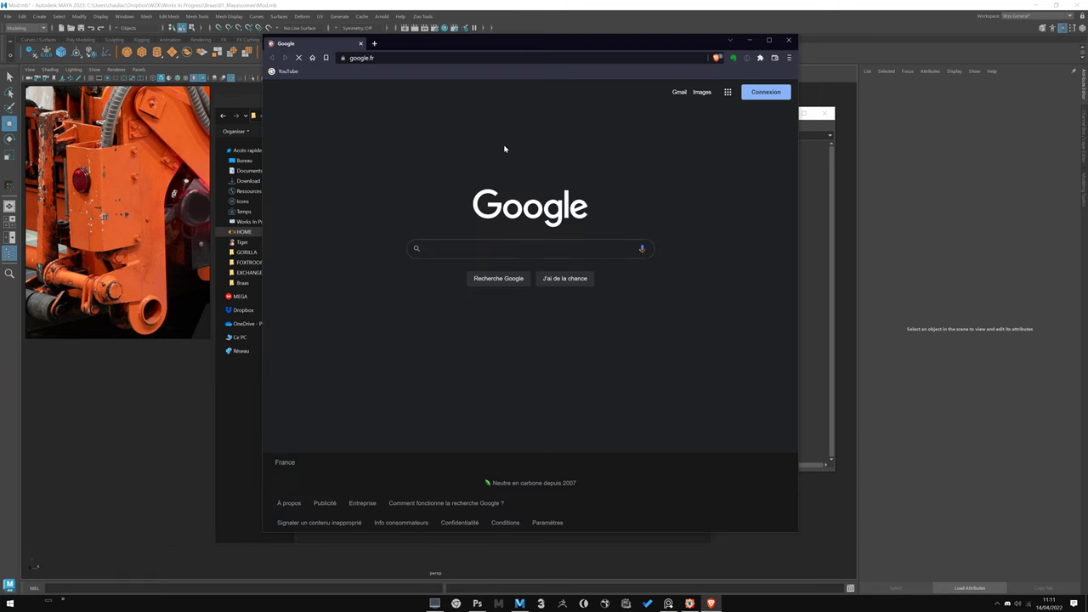
click(481, 244)
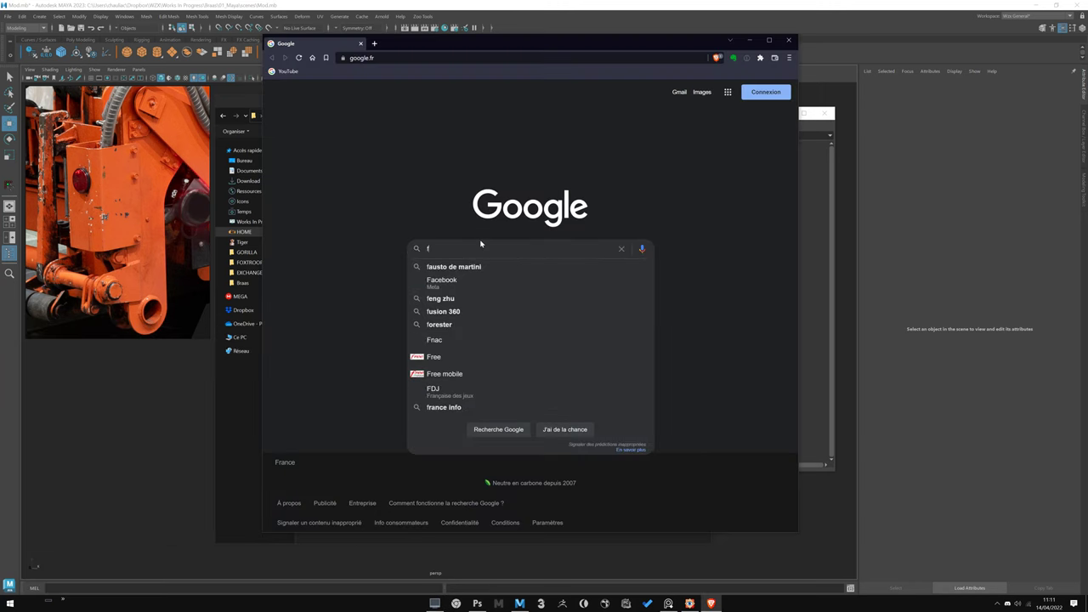
text(reflecteur)
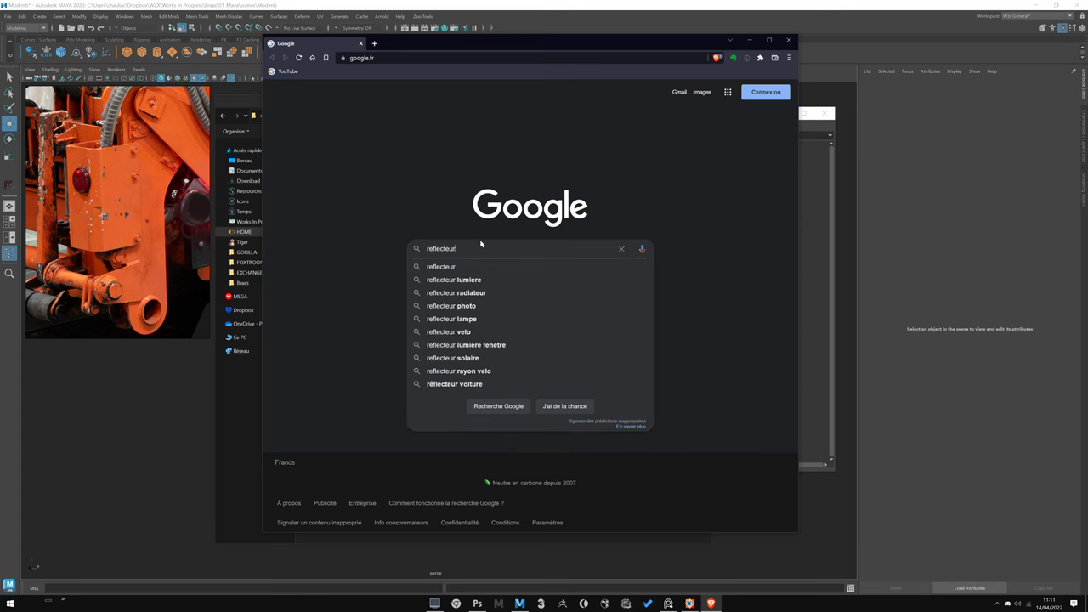
key(Return)
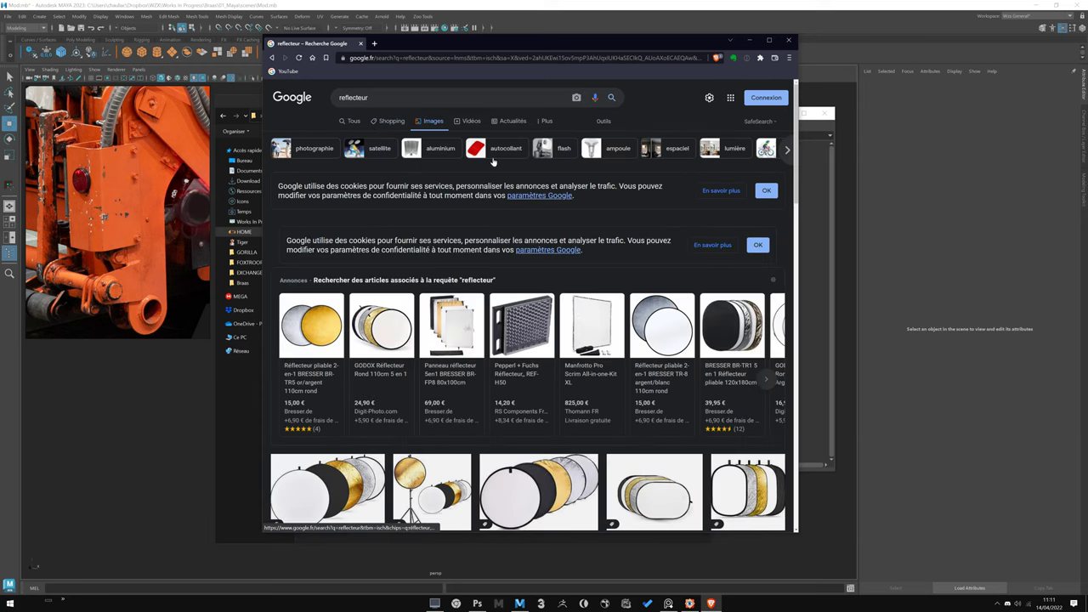
Refine the image search to "reflecteur rouge" and browse the results for a round red reflector reference.
click(405, 99)
text(rouge)
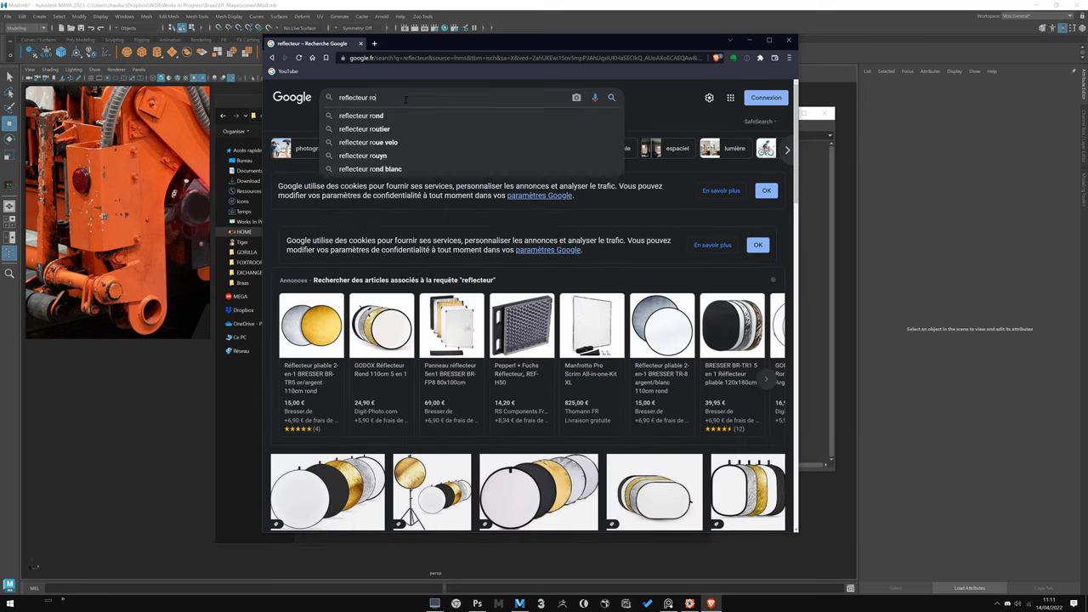
key(Return)
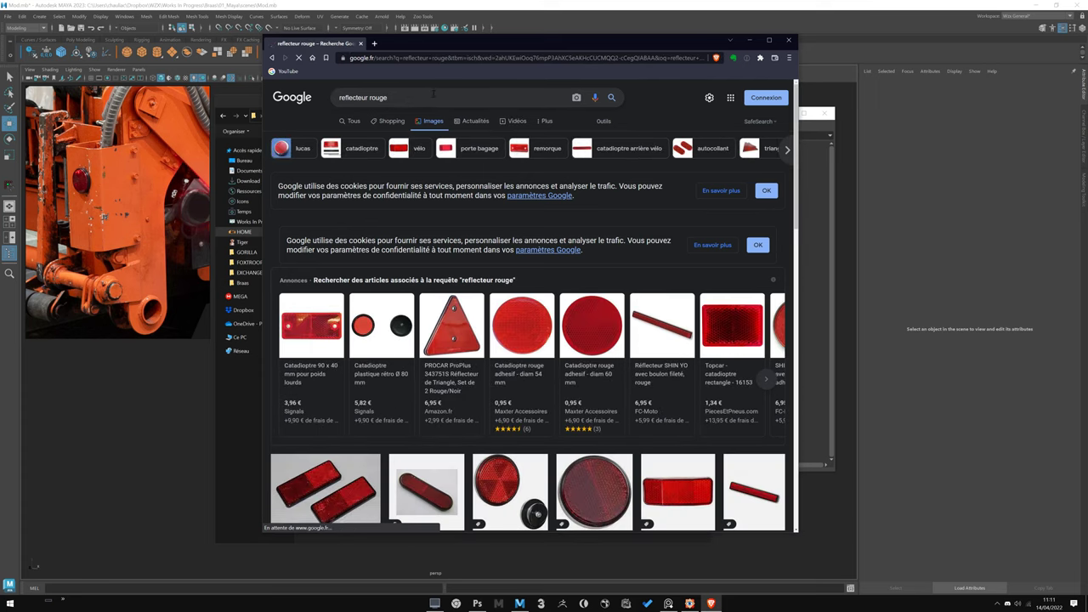
drag(797, 151, 798, 169)
scroll(797, 169, down, 1)
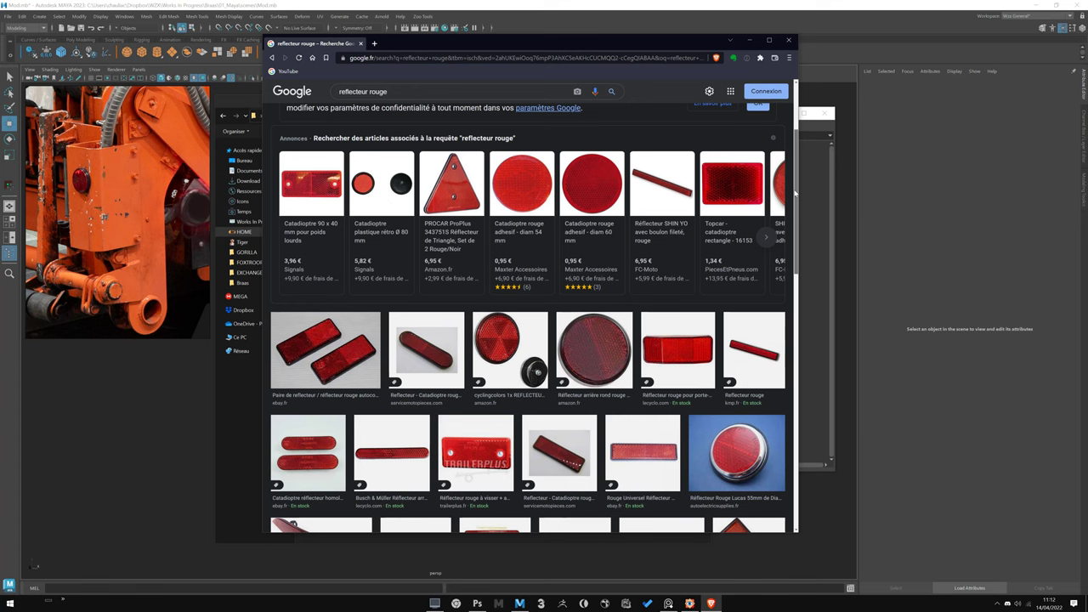
scroll(795, 195, down, 10)
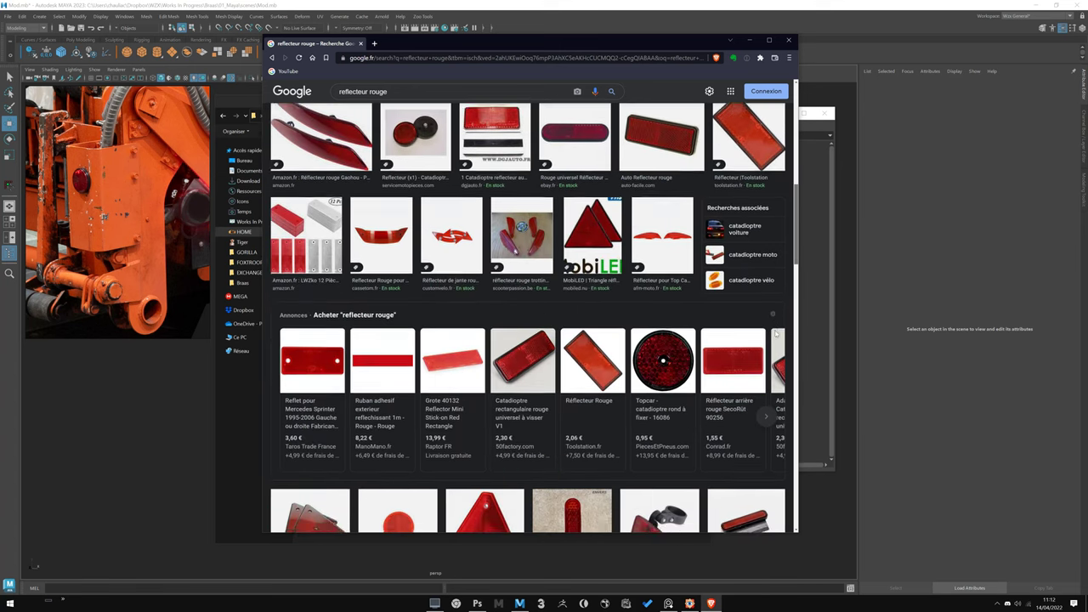
scroll(775, 340, down, 3)
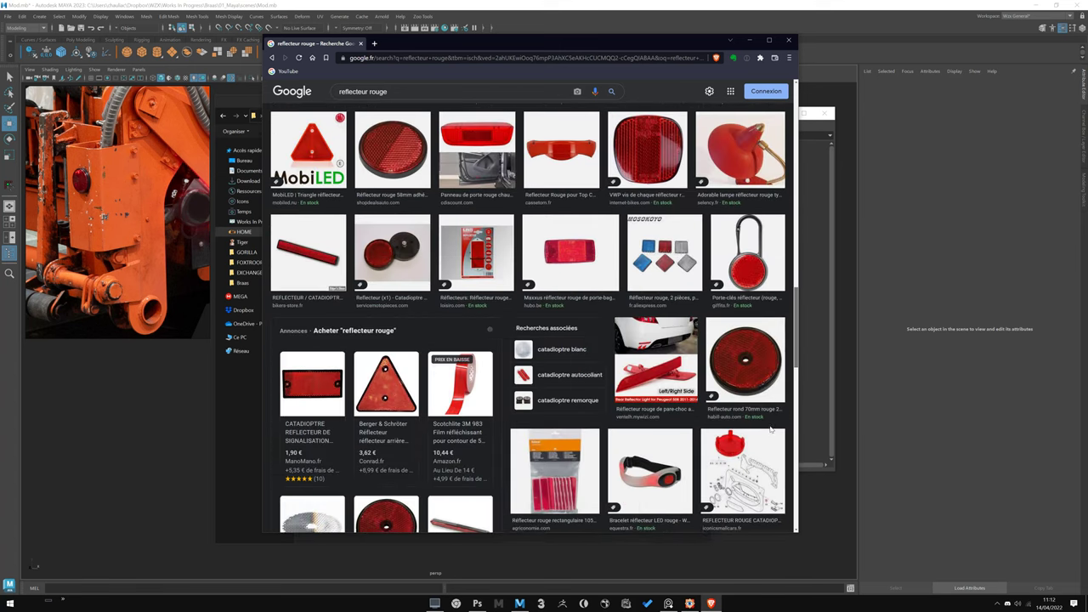
Save the round red cyclingcolors reflector image to the Braas 01_Maya sourceimages folder, then return to Maya.
scroll(777, 272, up, 5)
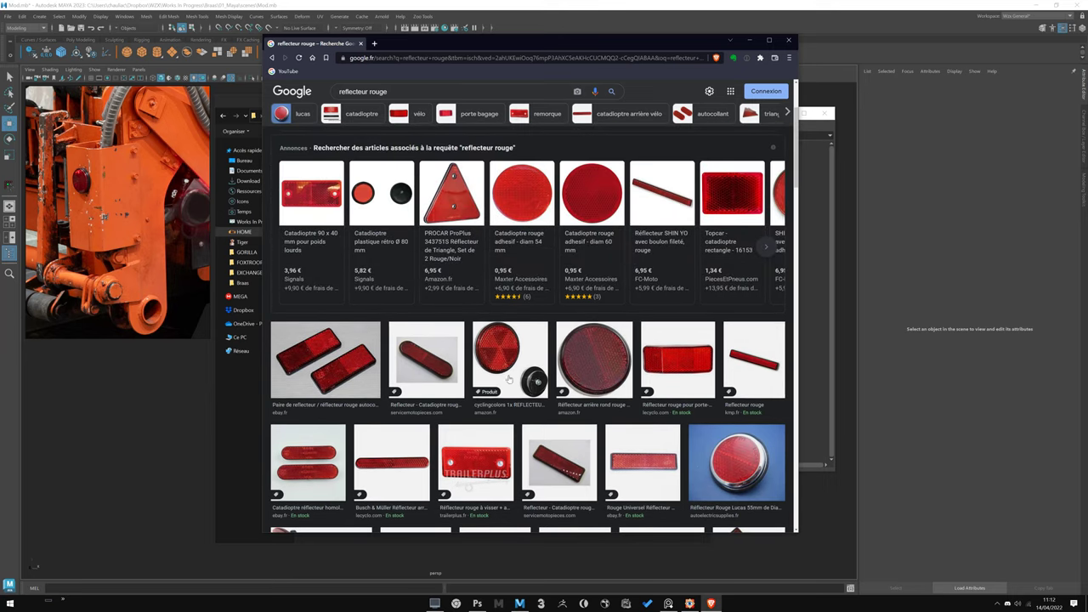
click(506, 368)
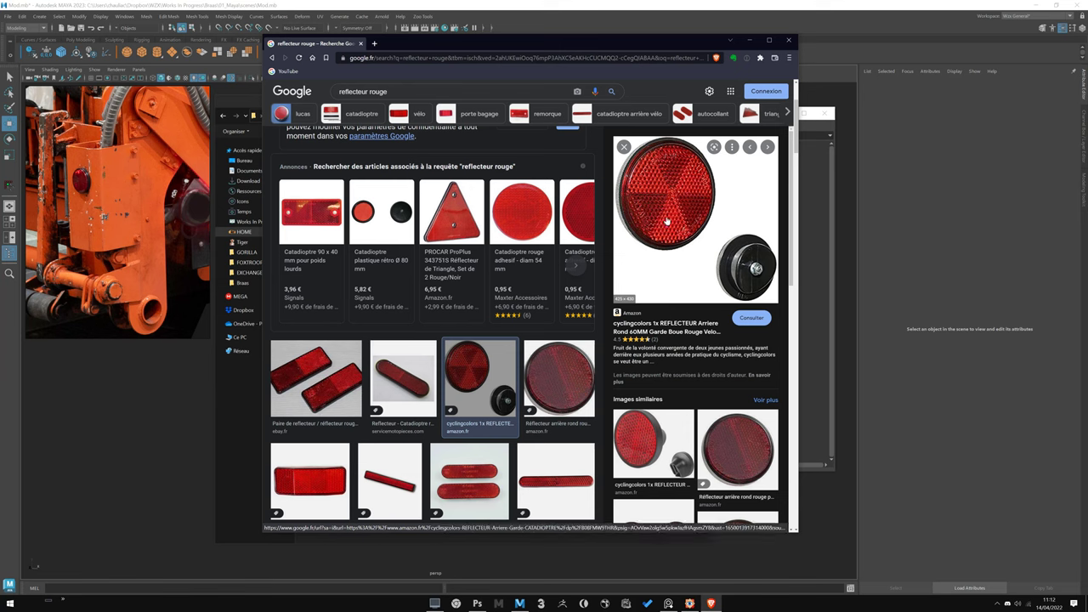
right_click(666, 217)
click(692, 305)
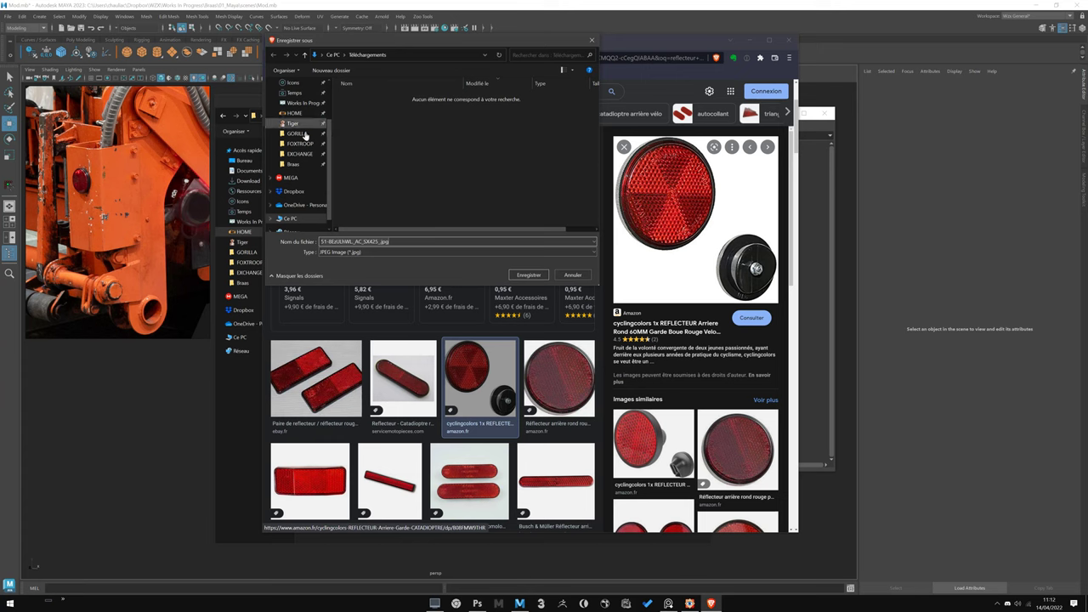
click(292, 163)
double_click(366, 110)
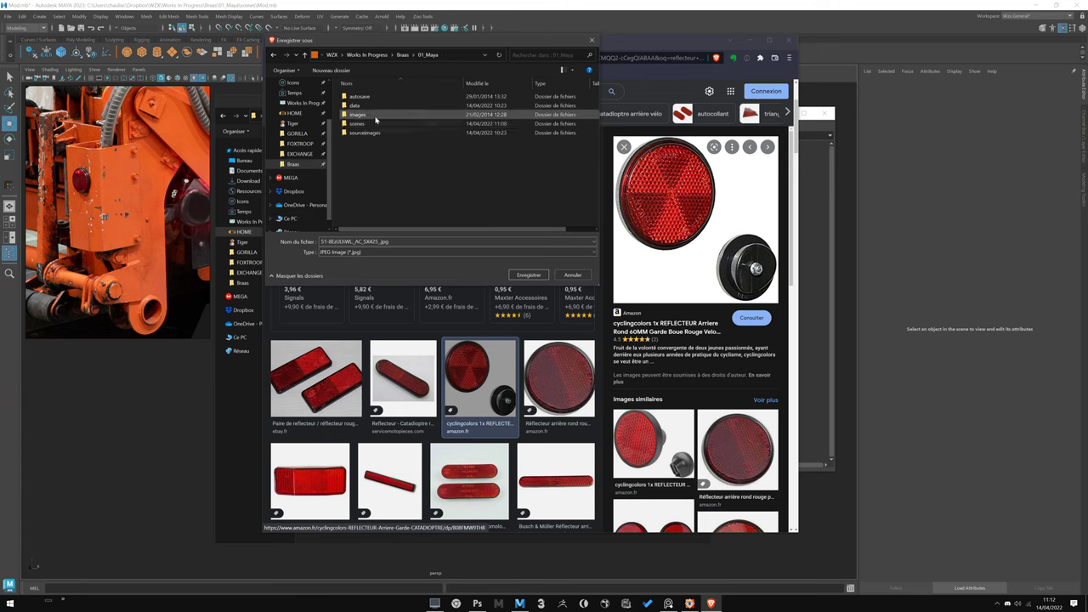
double_click(367, 134)
click(518, 279)
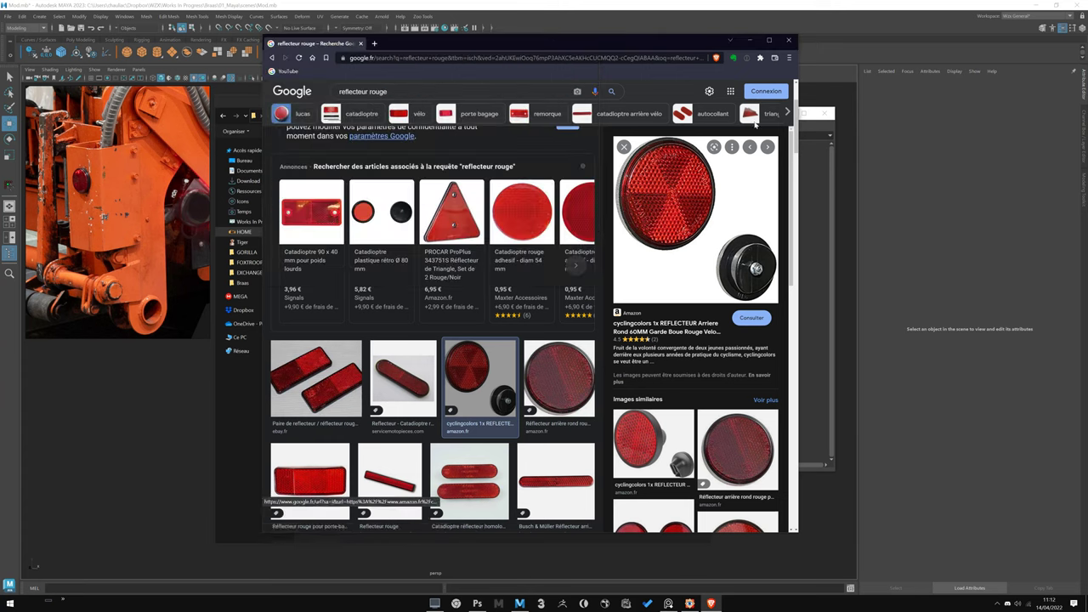
key(ctrl+w)
click(660, 101)
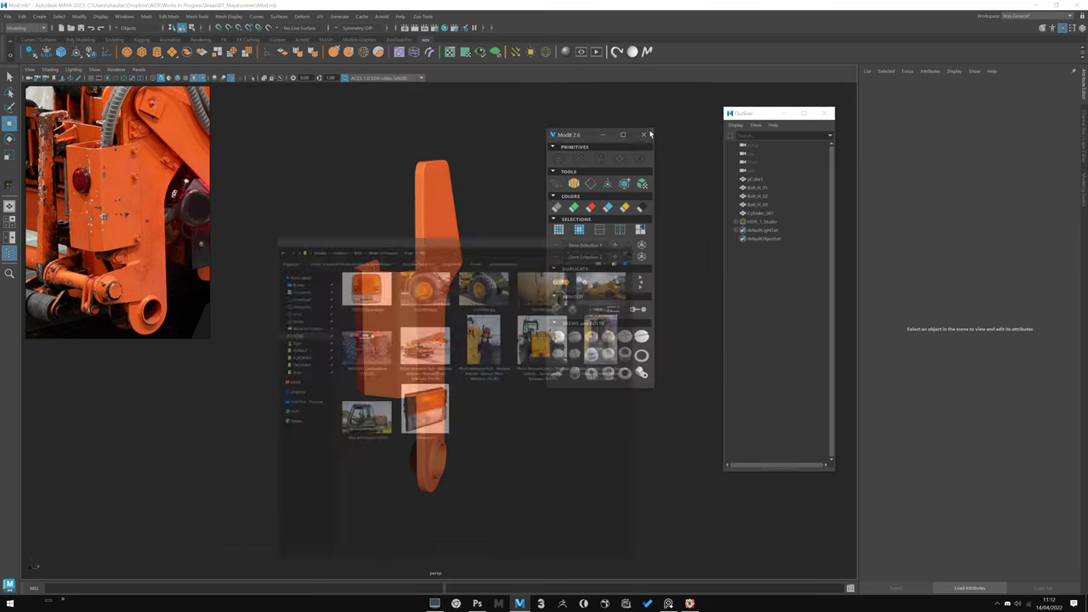
Select the front face of the orange shell and add a cylinder primitive at its centre.
alt+drag(502, 413, 451, 361)
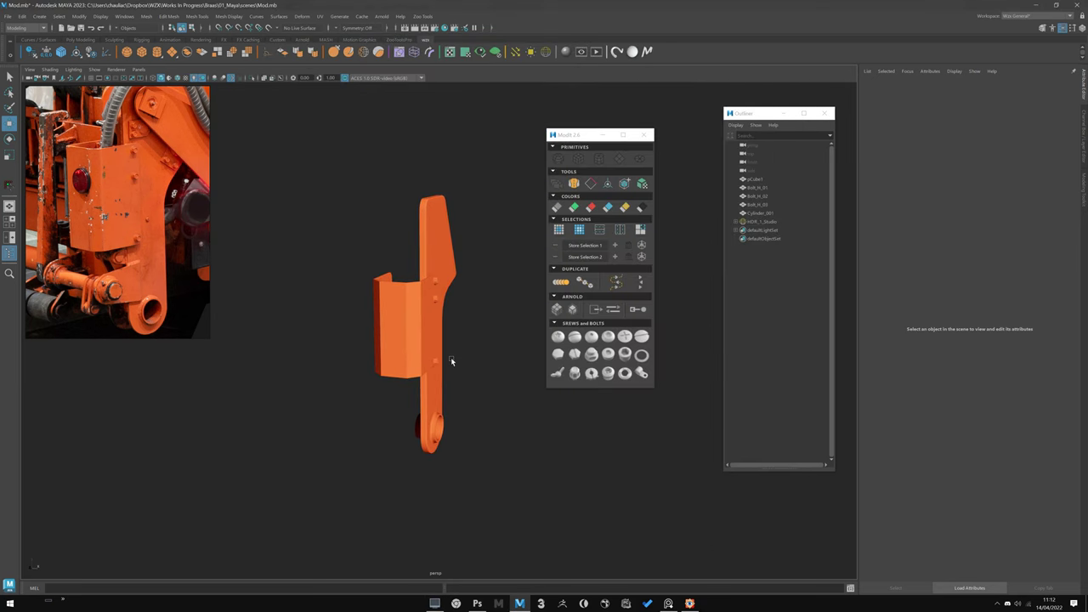
scroll(435, 255, up, 5)
alt+drag(438, 261, 401, 309)
click(375, 317)
right_drag(376, 318, 371, 340)
click(370, 340)
click(599, 160)
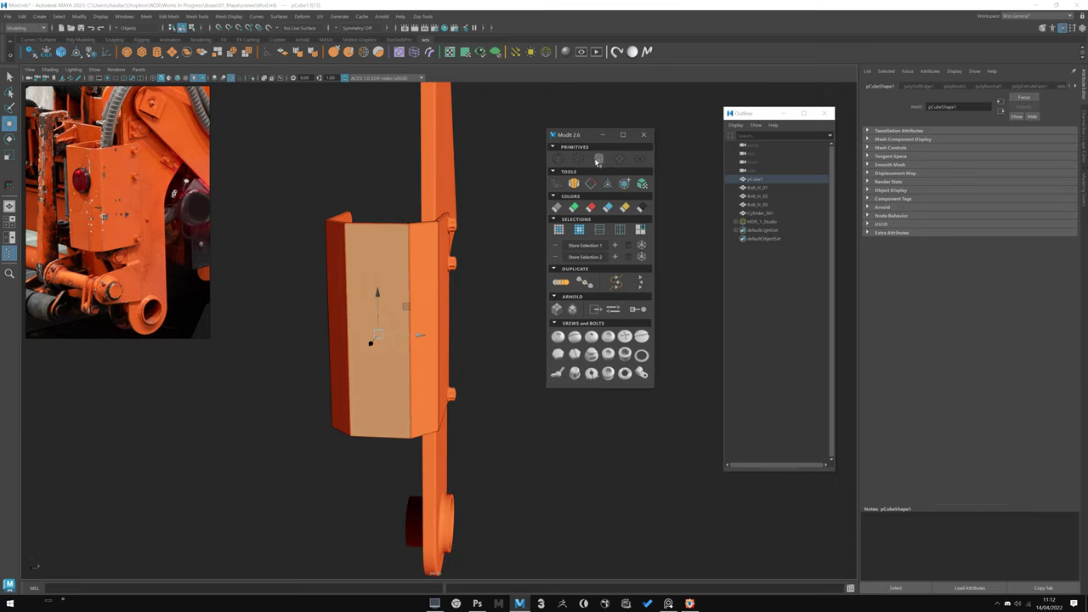
Scale the cylinder to about 0.73 across and flatten it into a thin disc on the shell's front face.
alt+middle_drag(405, 357, 440, 350)
scroll(438, 349, up, 2)
key(r)
drag(409, 325, 336, 331)
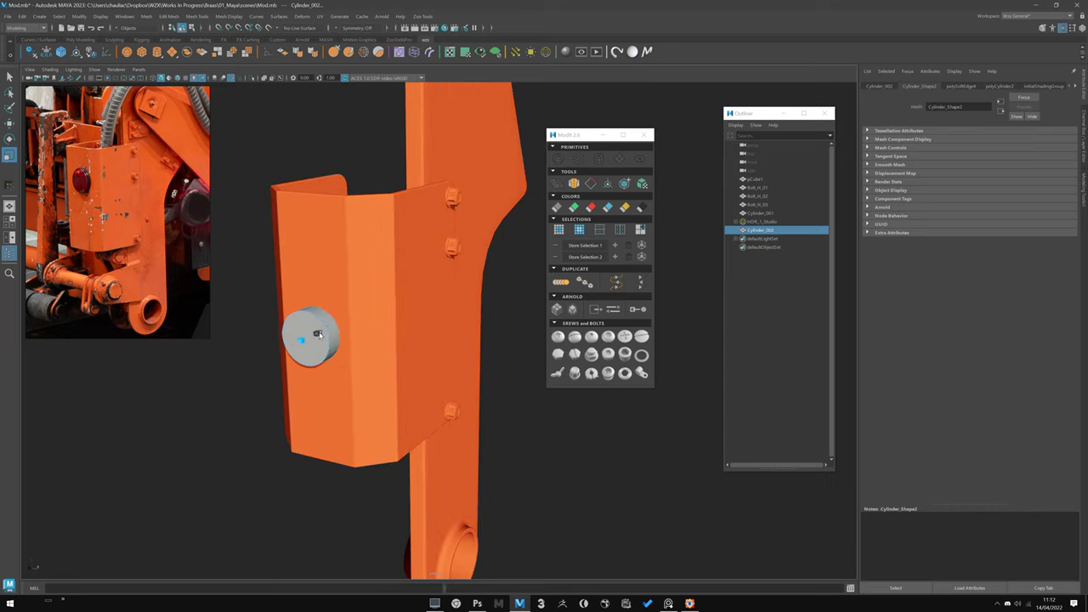
key(w)
key(f)
alt+drag(453, 287, 403, 288)
key(r)
key(w)
key(w)
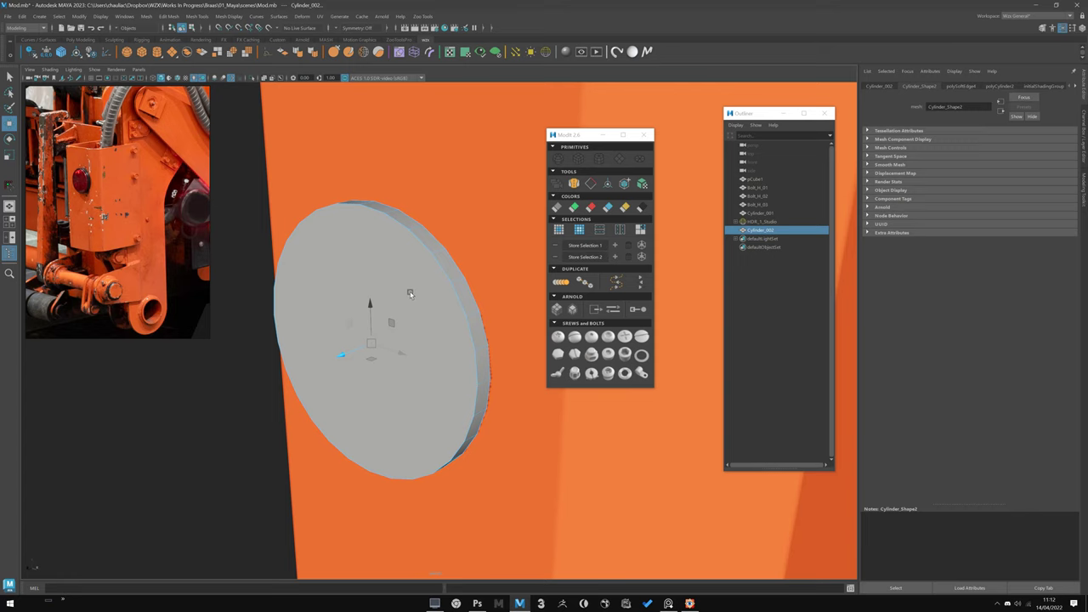
Increase the disc's axis subdivisions for a smoother round outline.
key(ctrl+a)
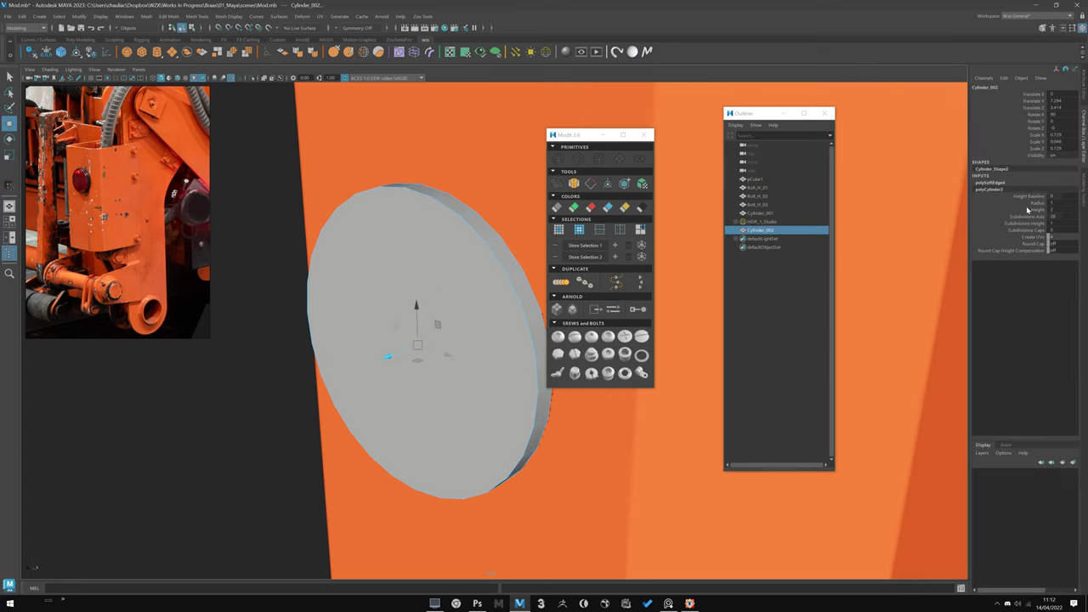
click(1028, 218)
key(w)
alt+drag(439, 330, 424, 319)
Delete the disc's front and back cap faces so only the side band is left.
right_drag(426, 284, 428, 307)
click(454, 298)
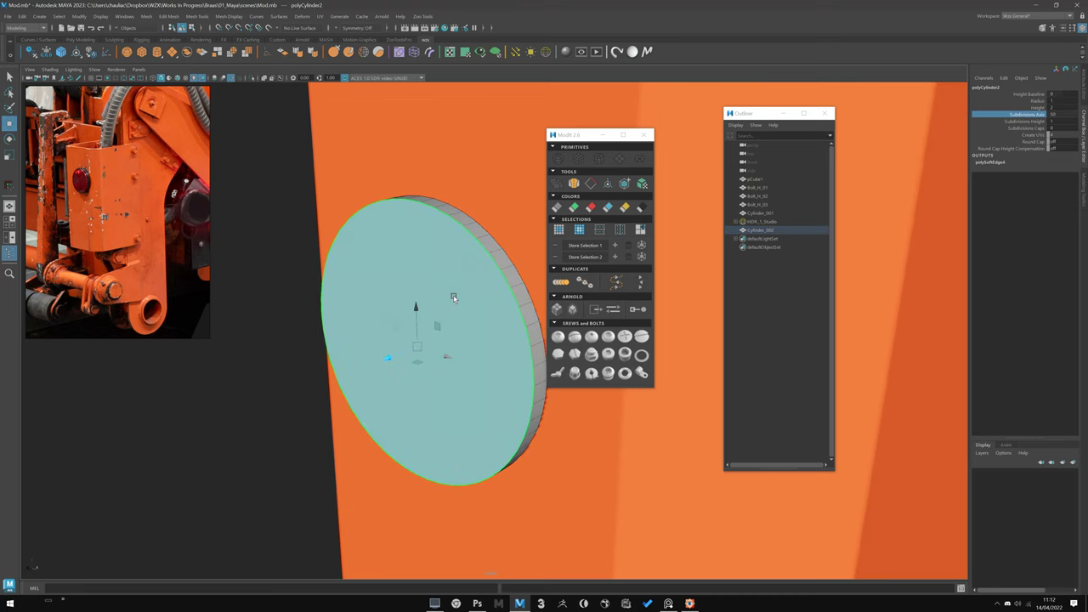
key(Delete)
click(455, 312)
key(Delete)
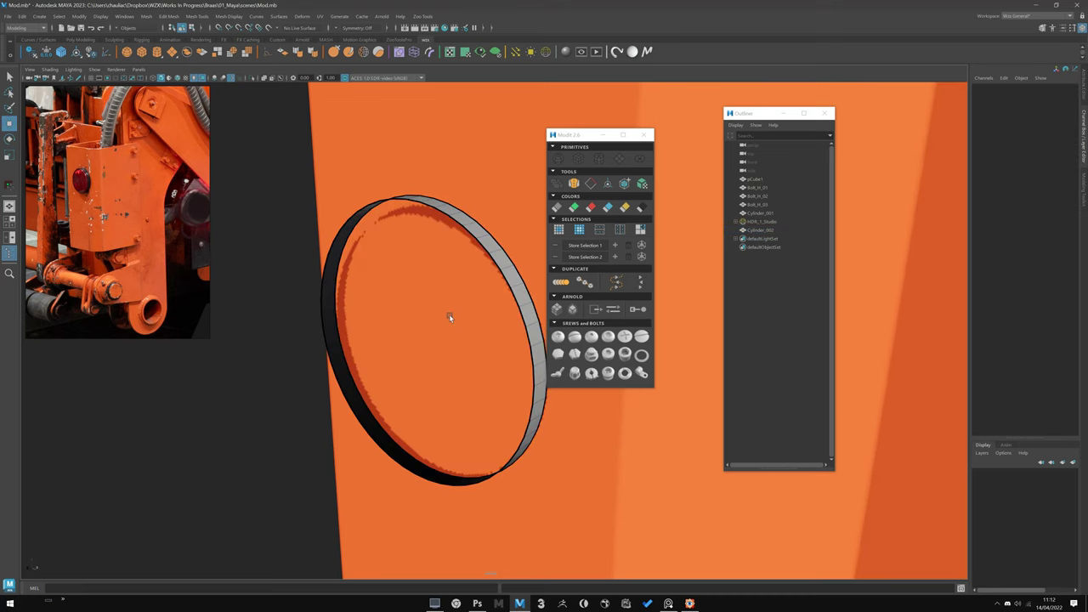
Extrude the band's faces by about 0.022 to give the ring thickness.
click(470, 228)
key(ctrl+e)
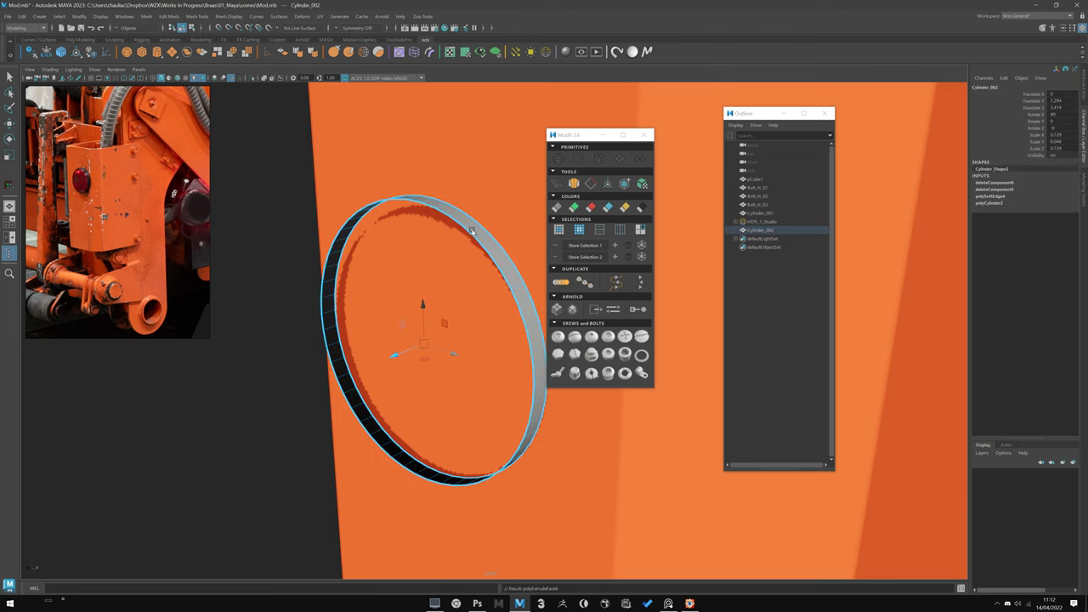
alt+drag(534, 341, 503, 350)
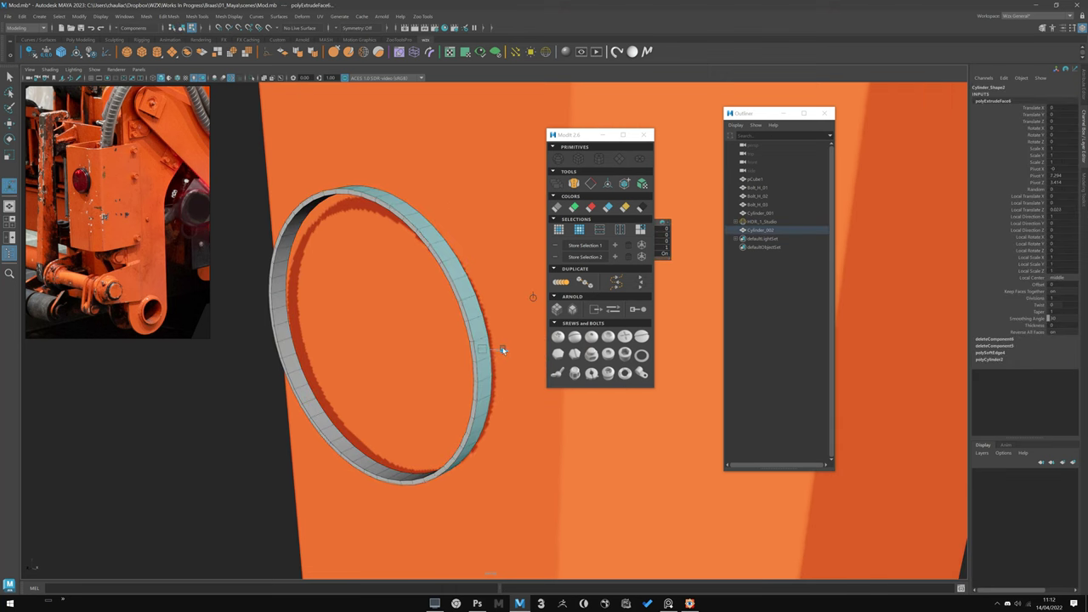
Select the hidden face loop at the back of the ring and delete it.
key(q)
click(451, 278)
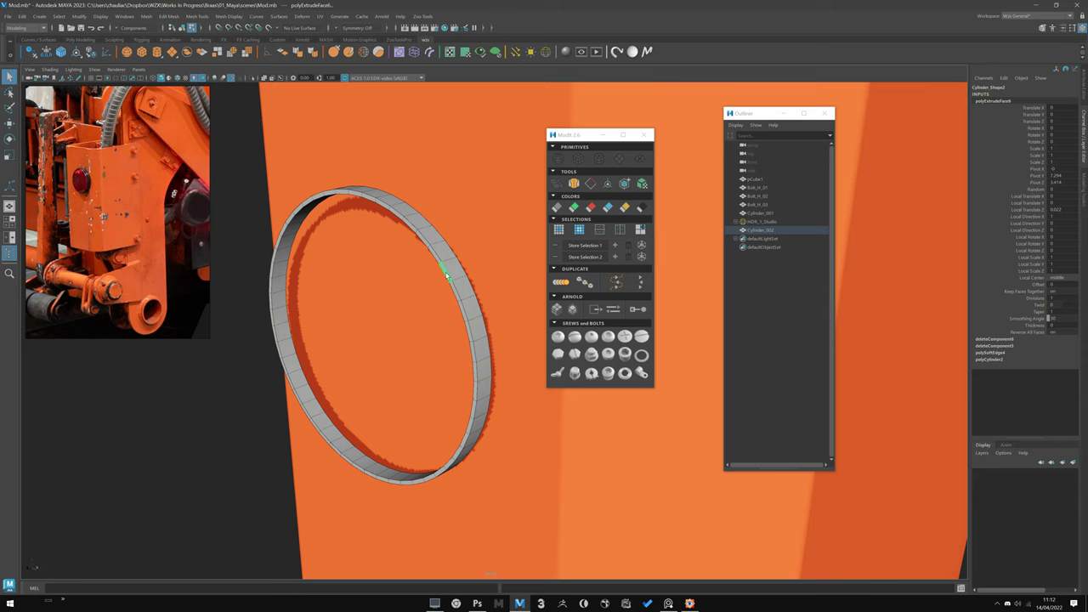
double_click(456, 288)
scroll(292, 203, down, 3)
double_click(531, 523)
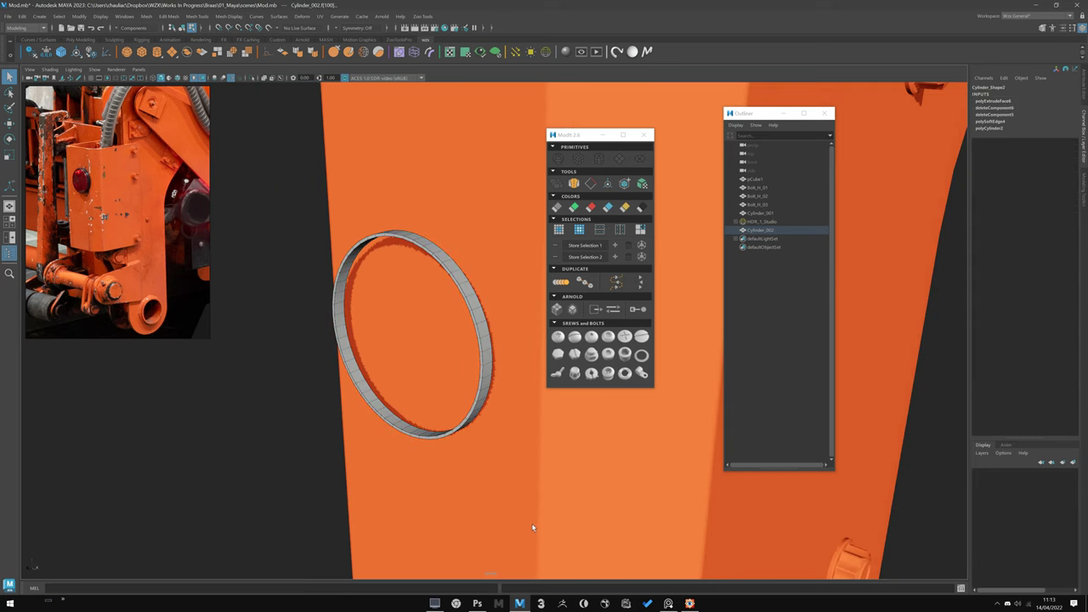
click(486, 330)
key(w)
Bevel the edge loop along the ring's front rim.
scroll(486, 330, up, 3)
double_click(447, 278)
click(446, 276)
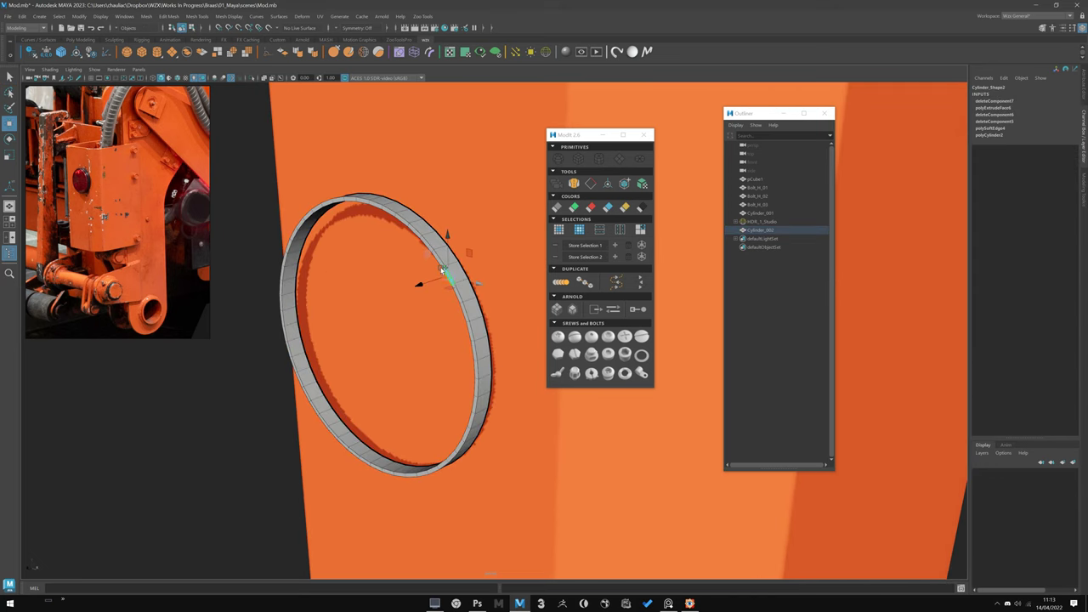
key(ctrl+b)
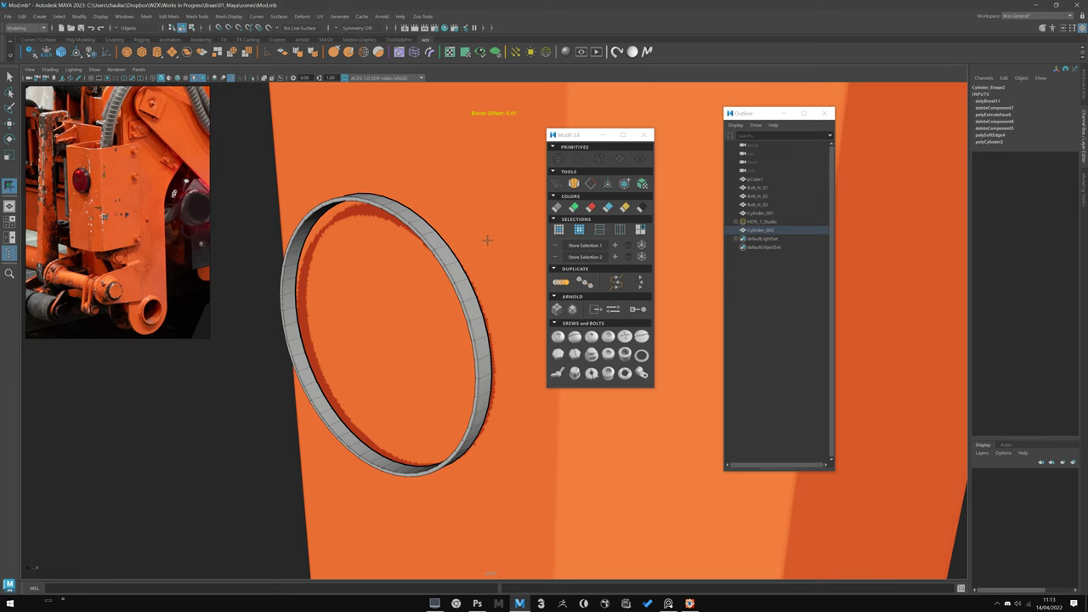
key(w)
scroll(459, 289, down, 2)
click(559, 160)
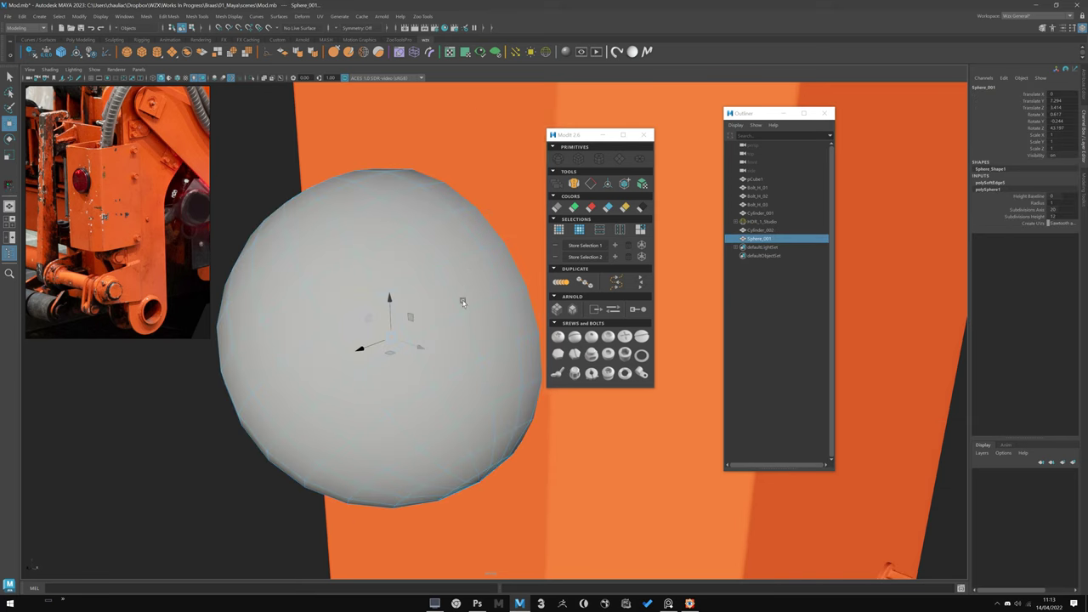
scroll(473, 277, down, 2)
key(ctrl+z)
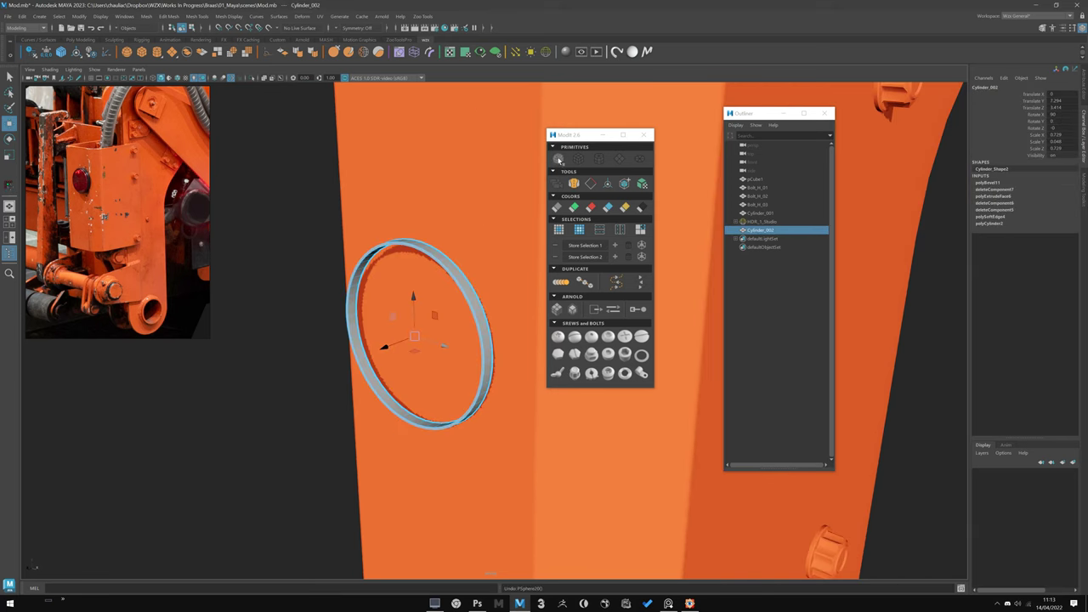
Add a sphere at the ring's centre, flatten it into a lens scaled about 0.739 across to fill the ring, and enable smooth preview.
click(559, 160)
key(r)
drag(415, 336, 327, 329)
middle_drag(327, 329, 396, 346)
key(w)
alt+drag(396, 346, 437, 365)
key(3)
key(1)
key(r)
drag(436, 337, 440, 339)
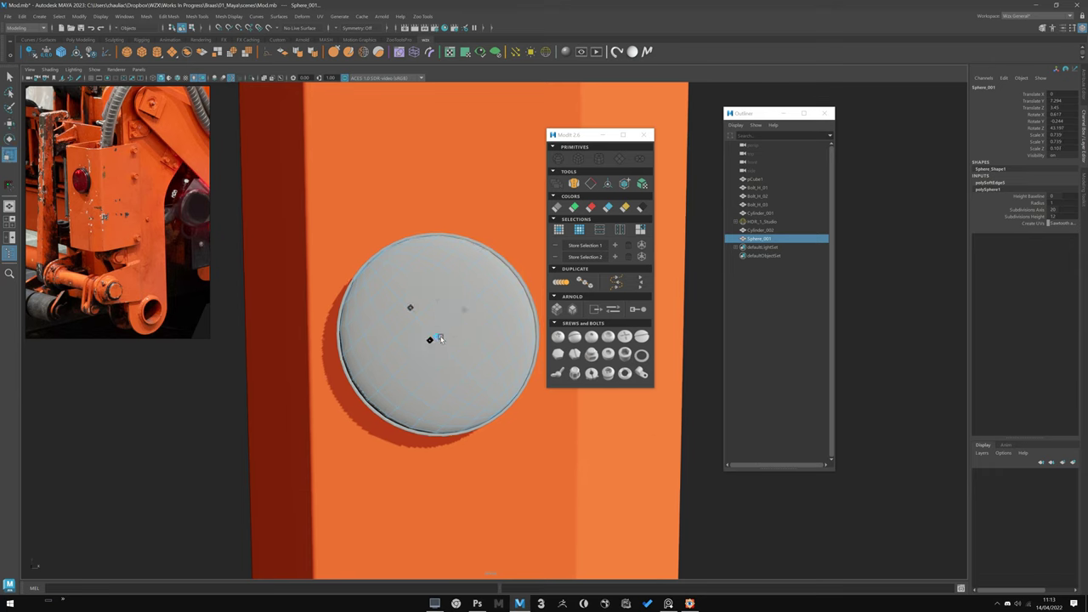
key(3)
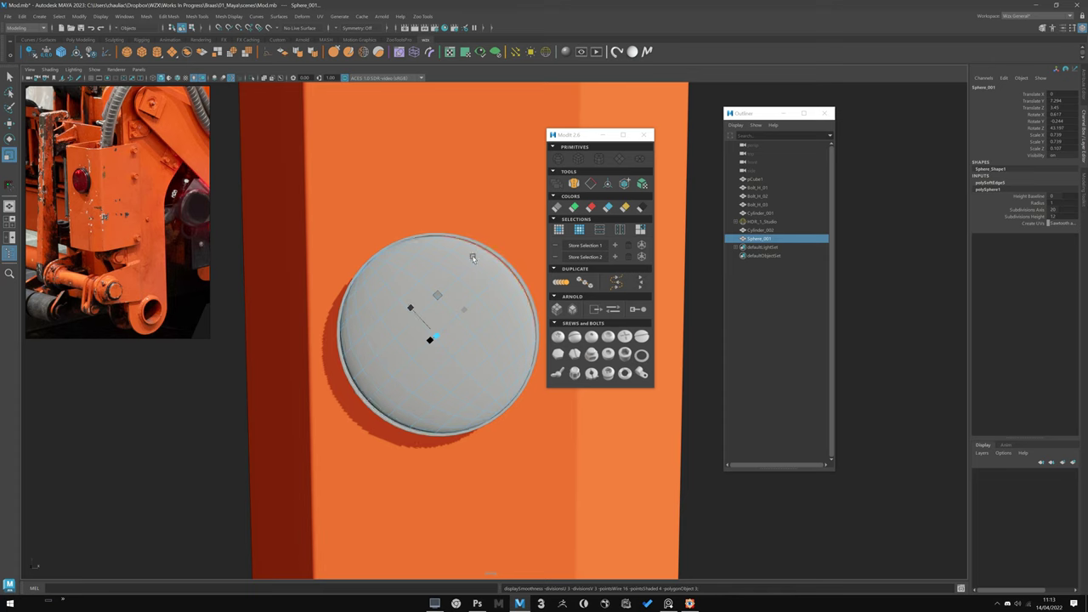
Apply a planar UV projection to the flattened sphere from its front, fitted to the bounding box.
key(g)
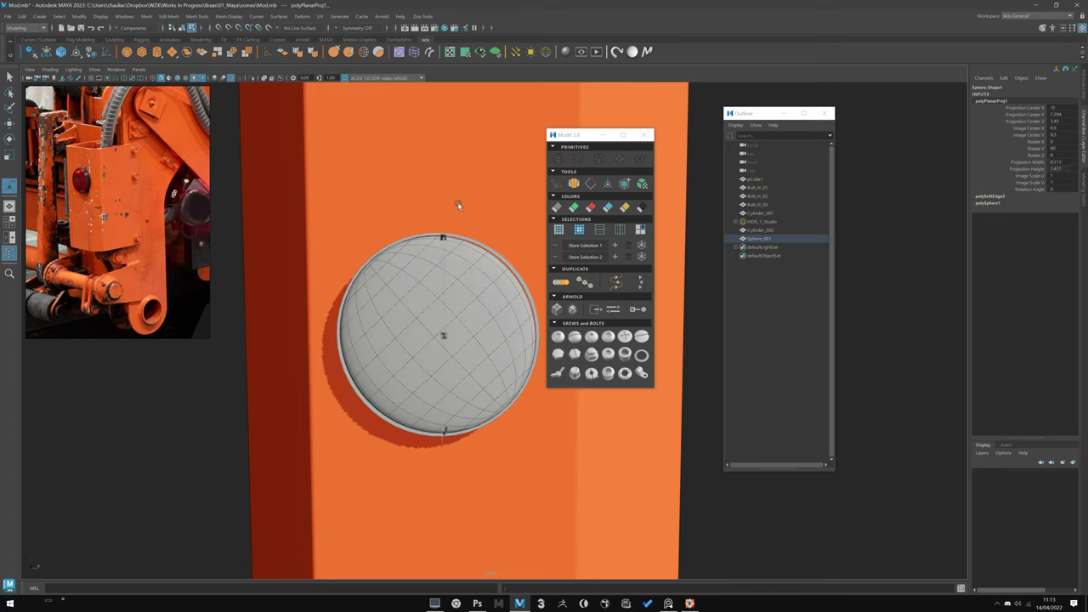
key(ctrl+z)
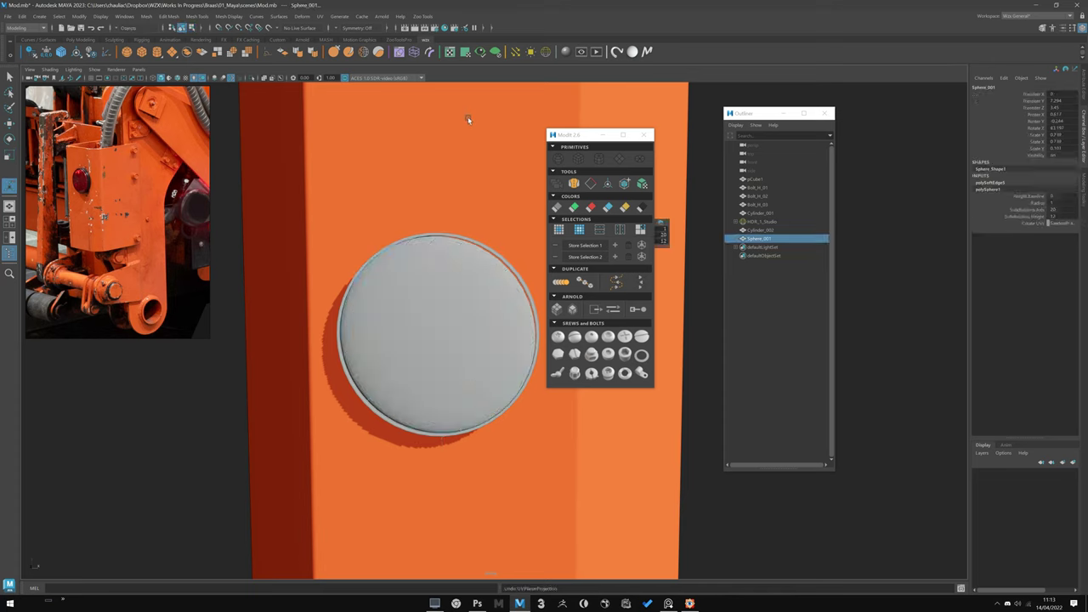
click(577, 156)
click(465, 55)
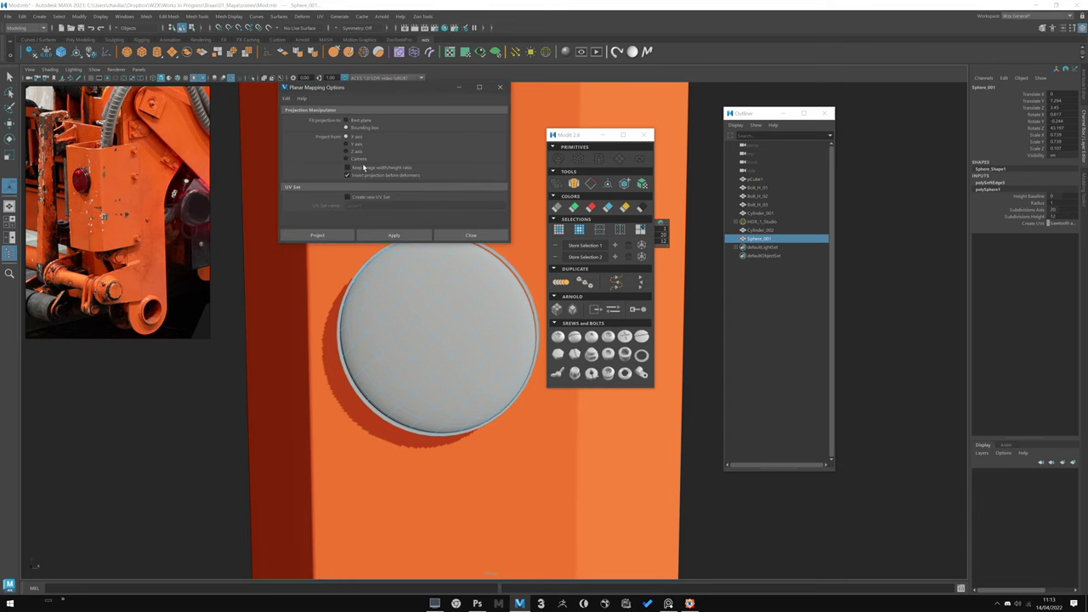
click(338, 236)
key(w)
key(F8)
Assign a new aiStandardSurface material to the lens and connect a File texture to its base color.
right_drag(458, 281, 510, 503)
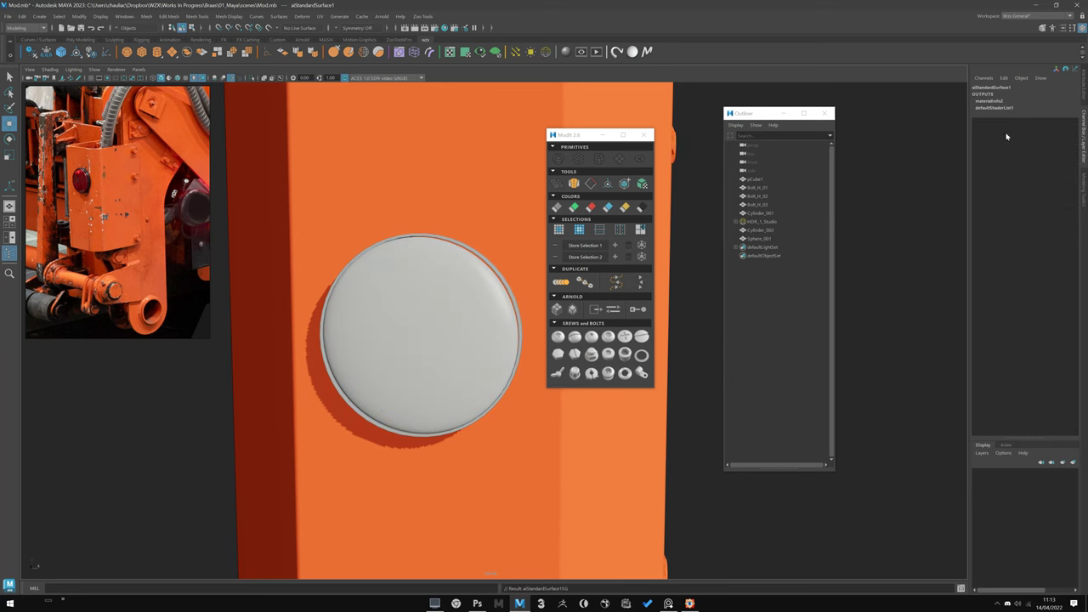
click(1086, 91)
click(1069, 189)
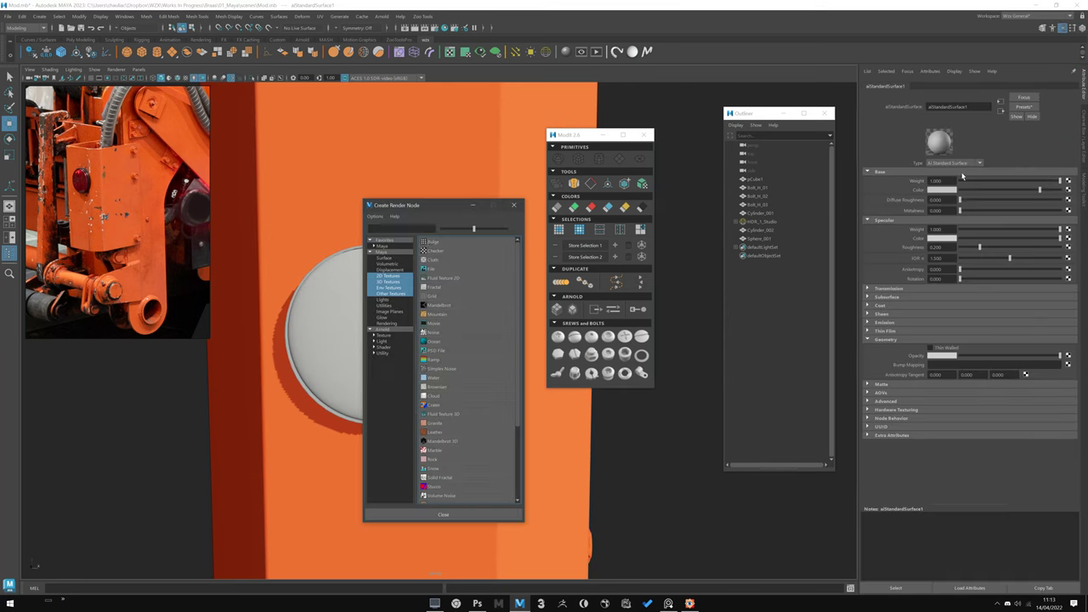
click(428, 268)
Load the saved reflector image from sourceimages into the File texture and turn on textured viewport display.
click(1070, 197)
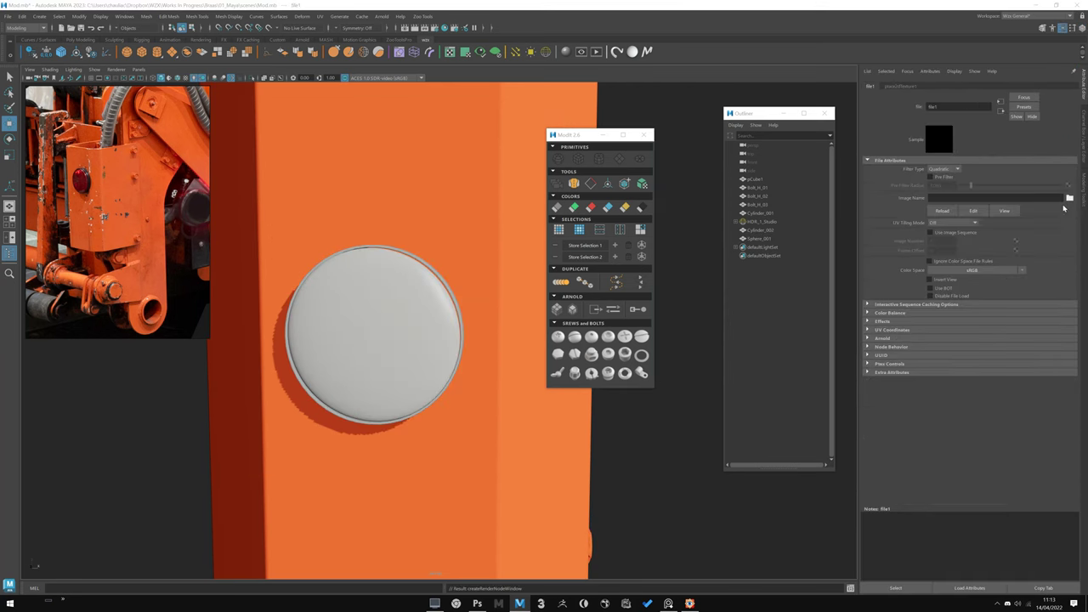
double_click(371, 159)
scroll(389, 323, down, 5)
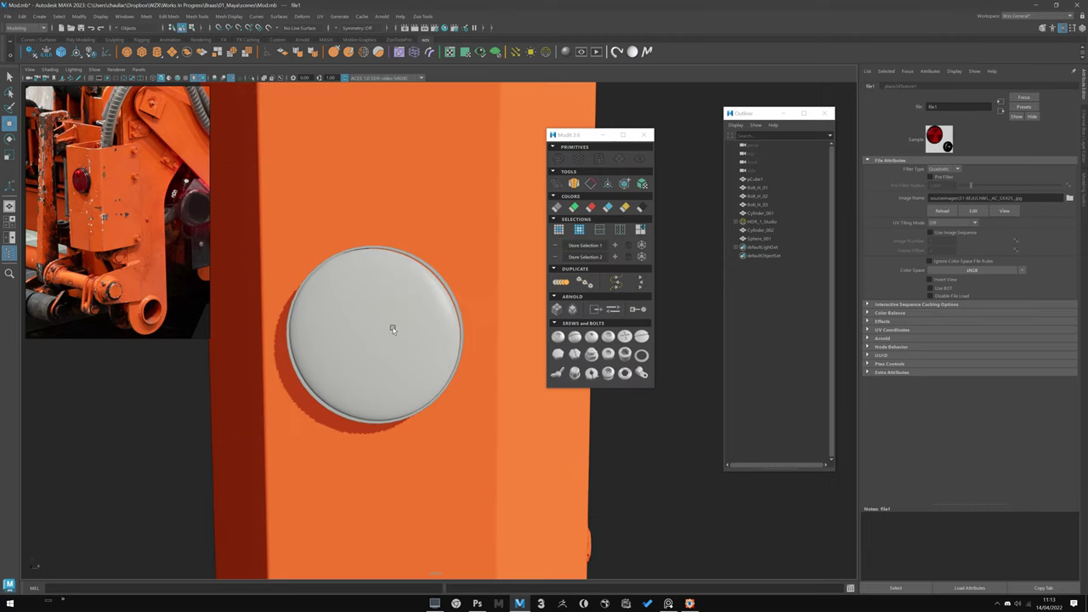
alt+right_drag(455, 307, 414, 234)
alt+drag(414, 234, 430, 329)
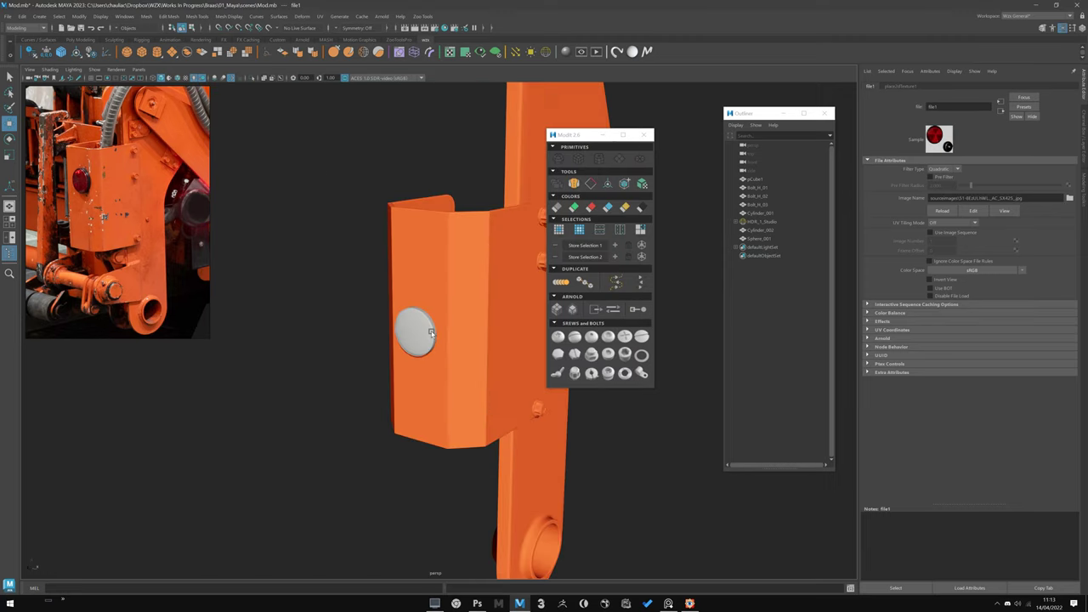
alt+right_drag(430, 329, 428, 303)
alt+drag(427, 303, 403, 326)
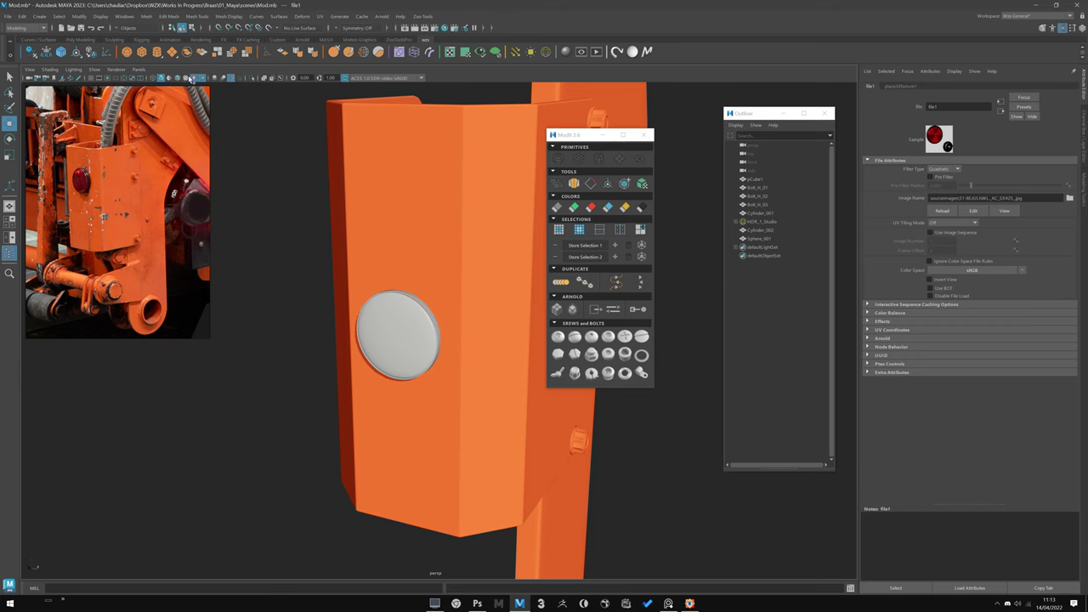
click(188, 78)
Select the lens and open its UVs in the UV Editor, placed beside the textured reflector in the viewport.
mouse_move(354, 280)
alt+mouse_down()
mouse_move(417, 288)
mouse_move(352, 287)
alt+mouse_up()
click(387, 307)
alt+right_drag(352, 288, 357, 162)
click(451, 54)
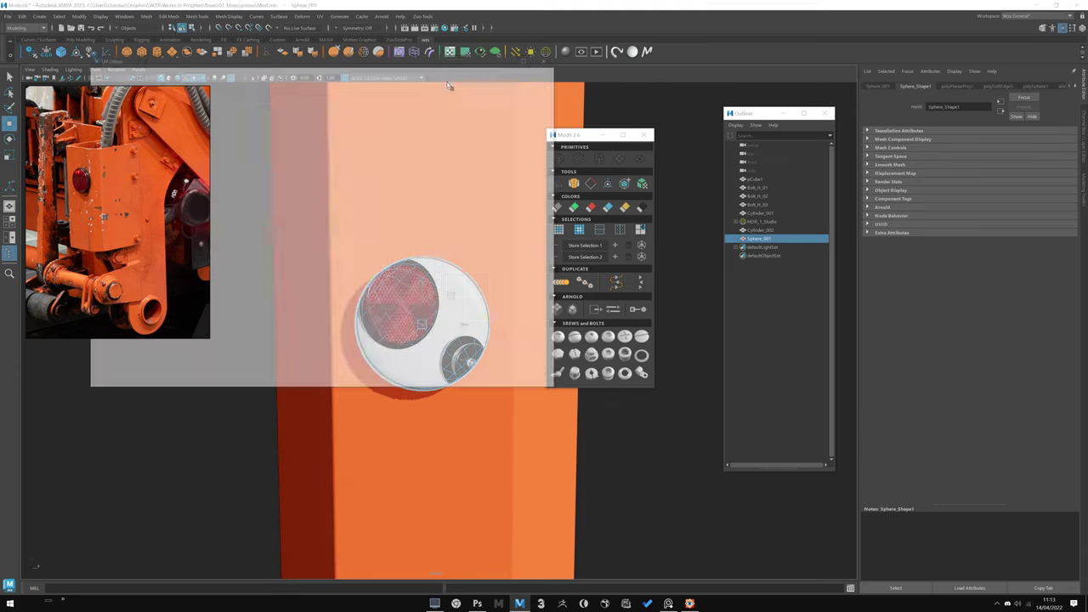
drag(409, 60, 769, 96)
scroll(646, 238, up, 2)
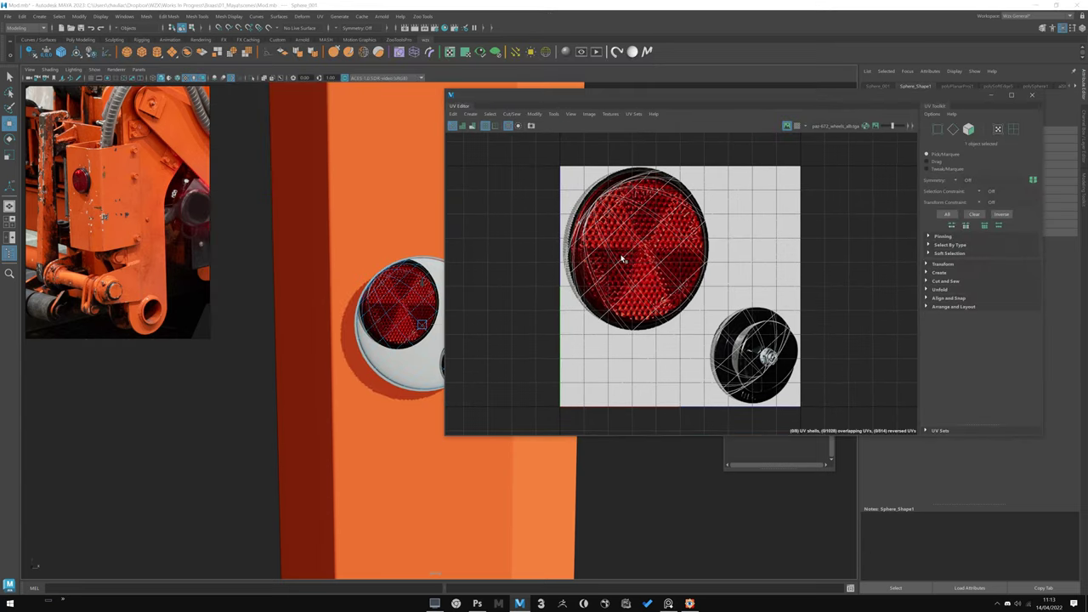
Select all the lens UVs and scale and move them over the red reflector in the texture image.
ctrl+right_drag(606, 246, 659, 259)
key(r)
middle_drag(671, 297, 609, 317)
key(w)
middle_drag(667, 342, 689, 306)
key(r)
alt+middle_drag(370, 376, 328, 376)
Rotate the lens UVs and reposition them to line up within the red reflector's outline.
key(w)
middle_drag(639, 323, 646, 315)
key(e)
drag(646, 316, 681, 390)
key(w)
middle_drag(680, 389, 681, 389)
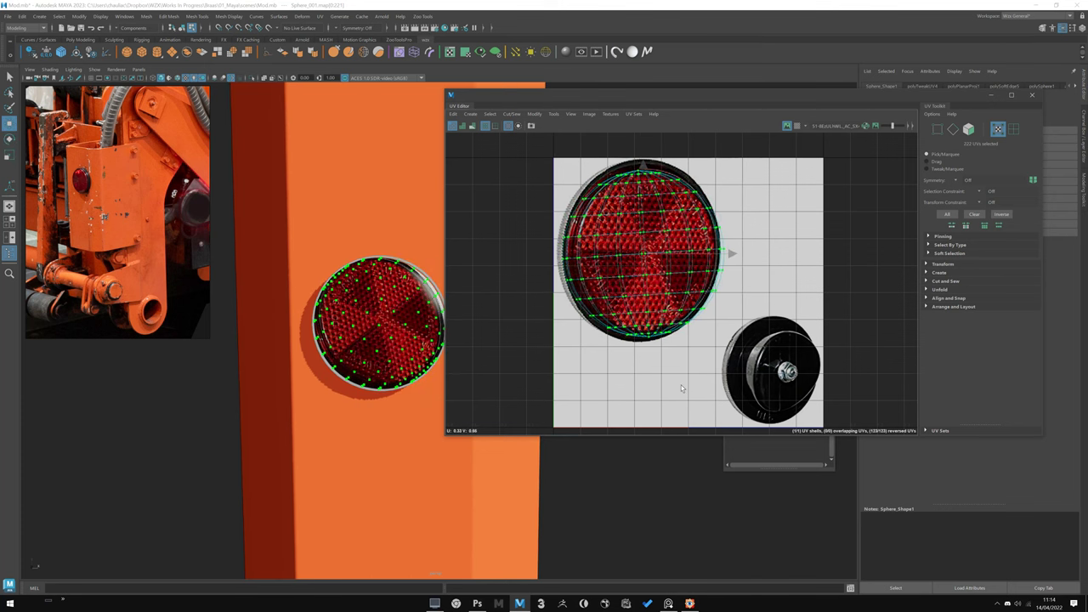
Scale the lens UVs and reshape them with the Lattice tool to fit the red reflector's outline in the image.
key(r)
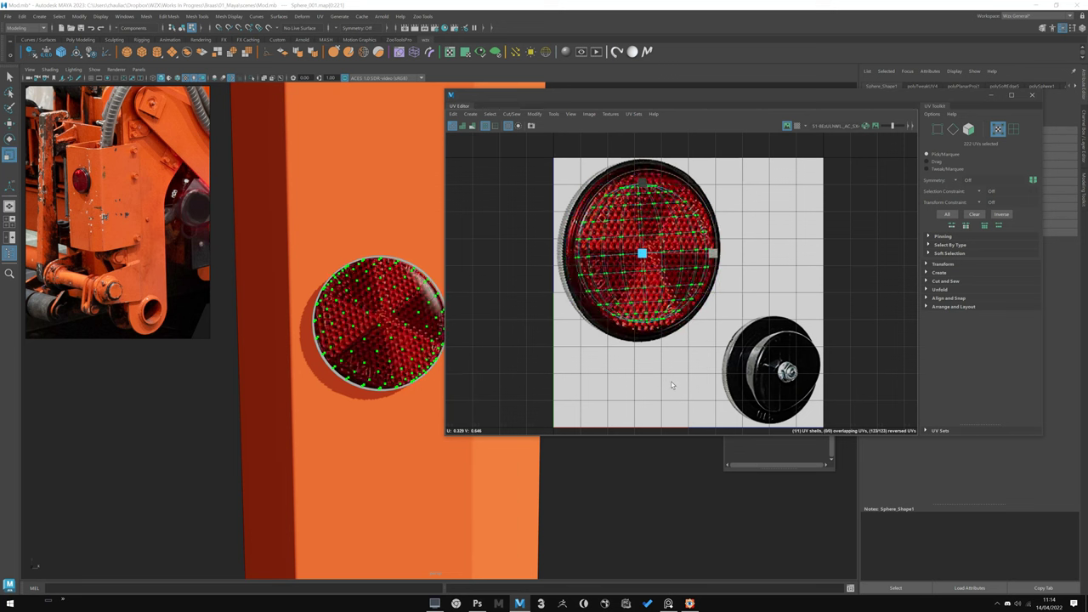
drag(680, 384, 683, 351)
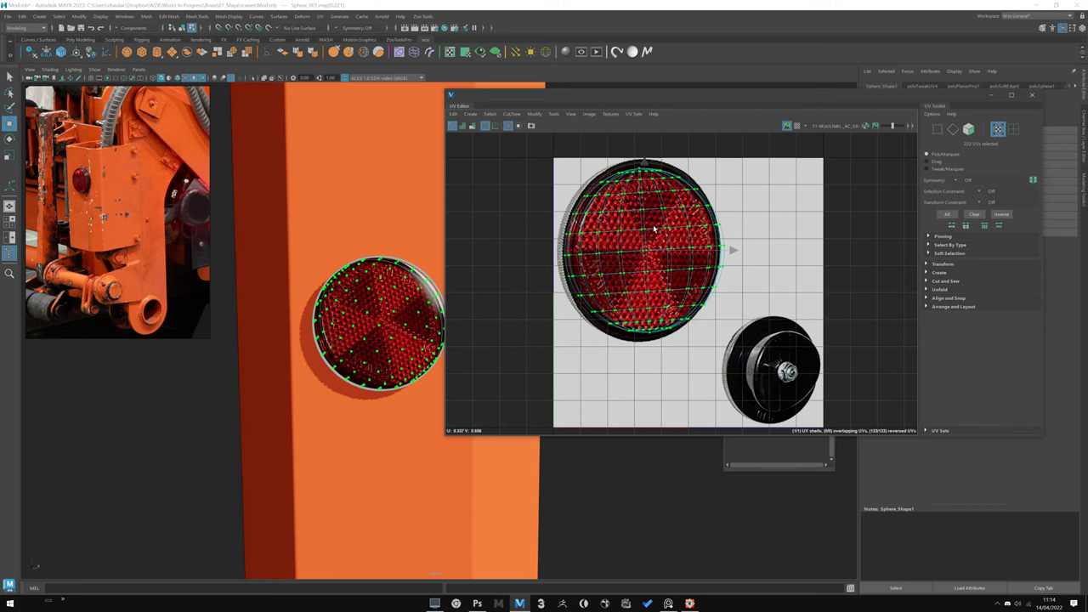
click(534, 114)
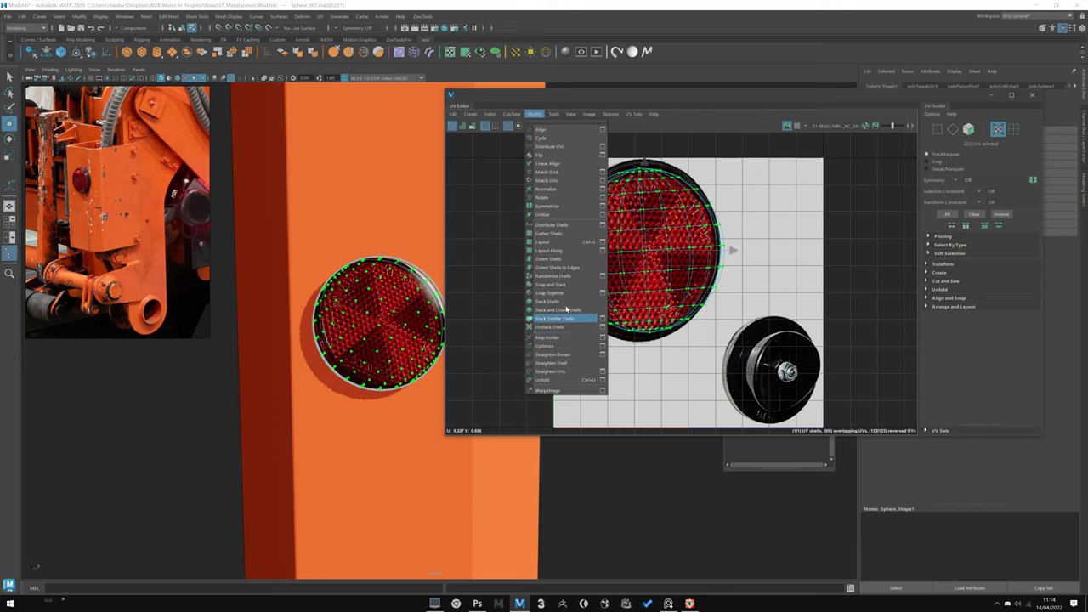
mouse_move(552, 114)
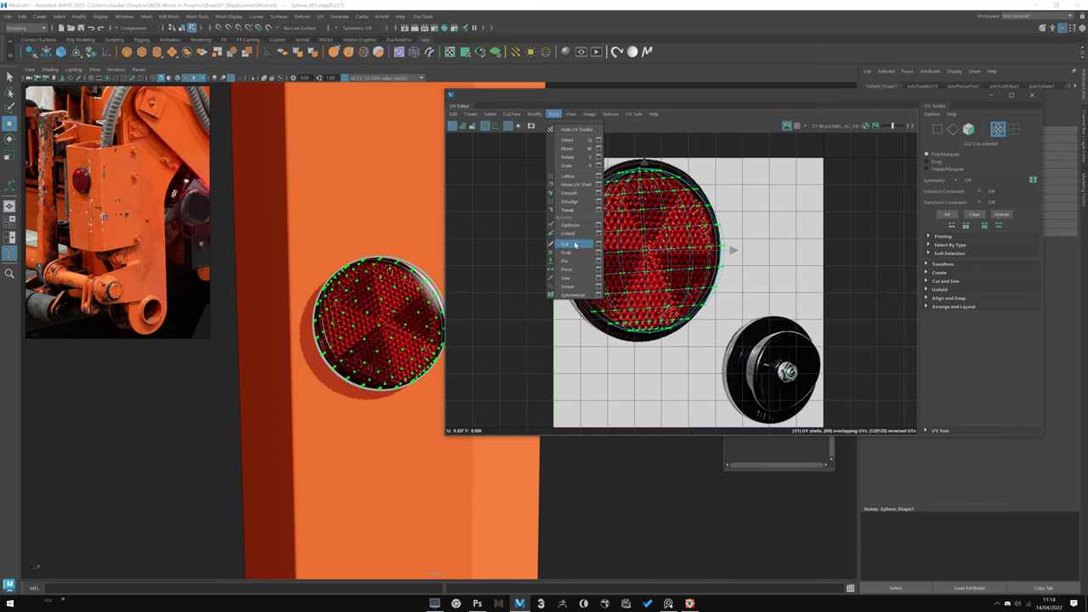
click(574, 181)
drag(727, 168, 721, 168)
drag(725, 252, 718, 252)
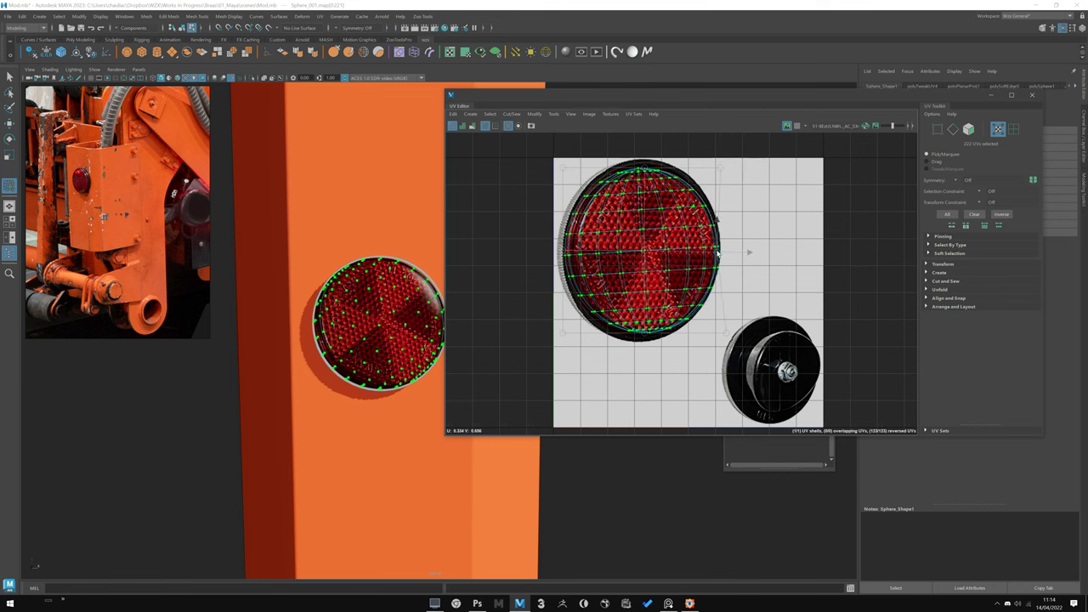
drag(726, 334, 718, 337)
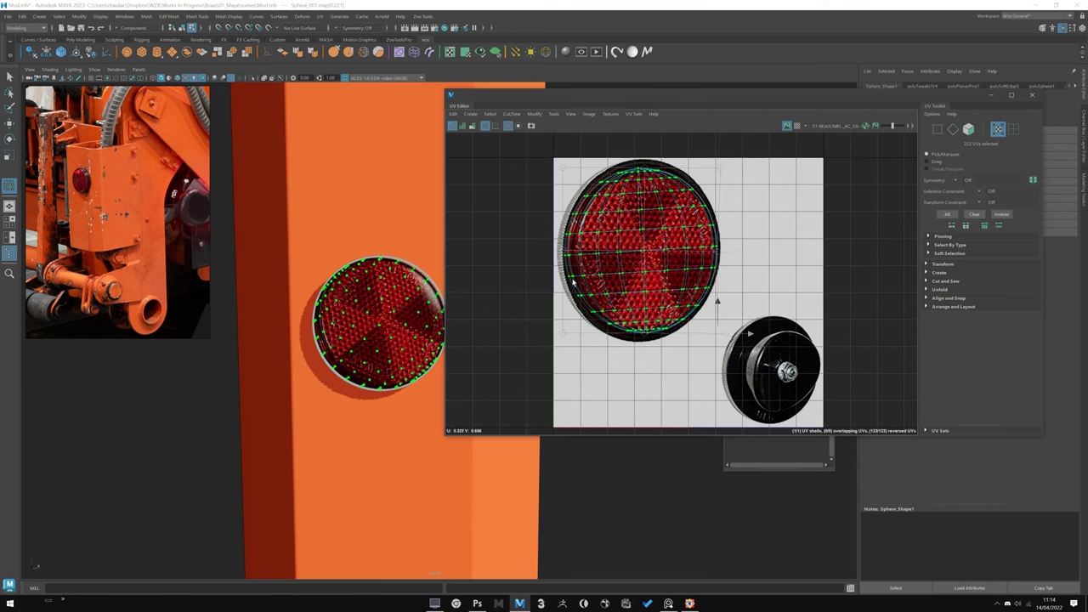
drag(562, 334, 562, 338)
mouse_move(561, 254)
mouse_down()
mouse_move(546, 250)
mouse_move(573, 241)
mouse_up()
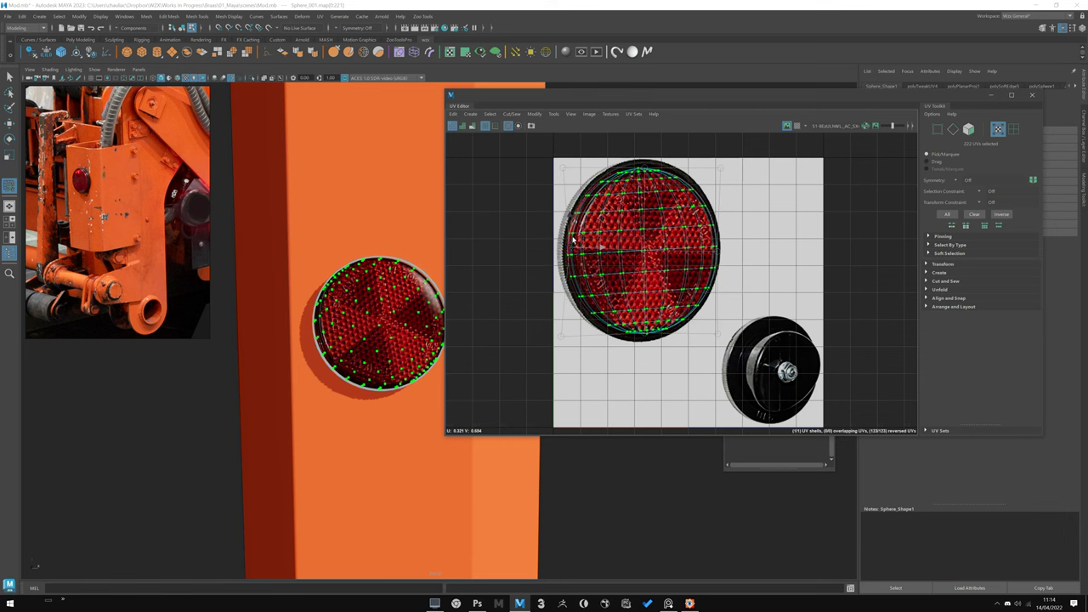
drag(563, 169, 579, 164)
Close the UV Editor and return to object mode with the reflector lens selected.
click(1032, 96)
key(w)
key(F8)
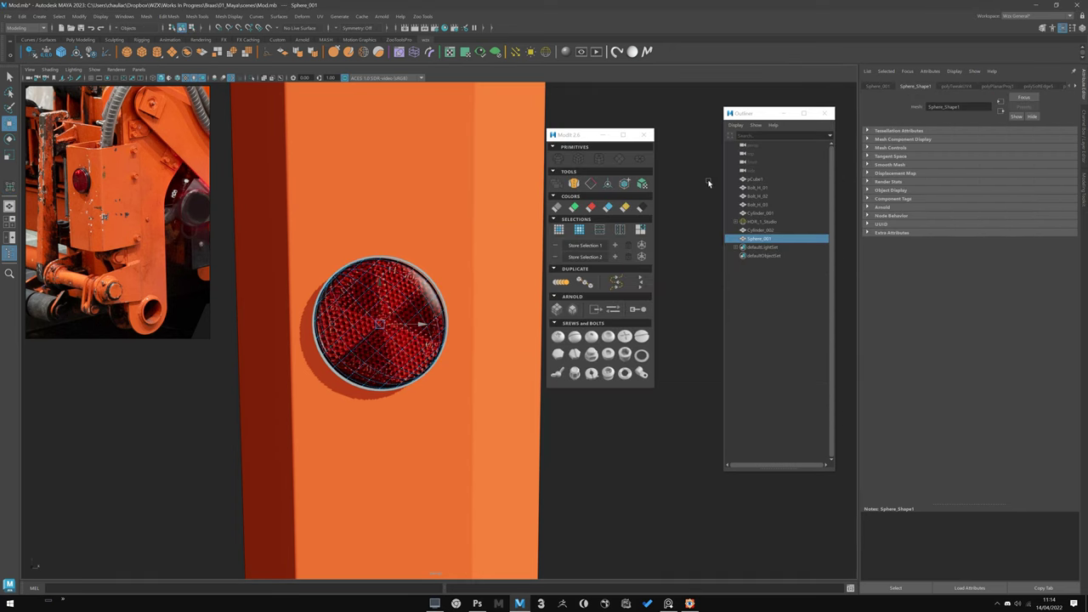
click(710, 182)
alt+drag(434, 271, 393, 274)
click(378, 301)
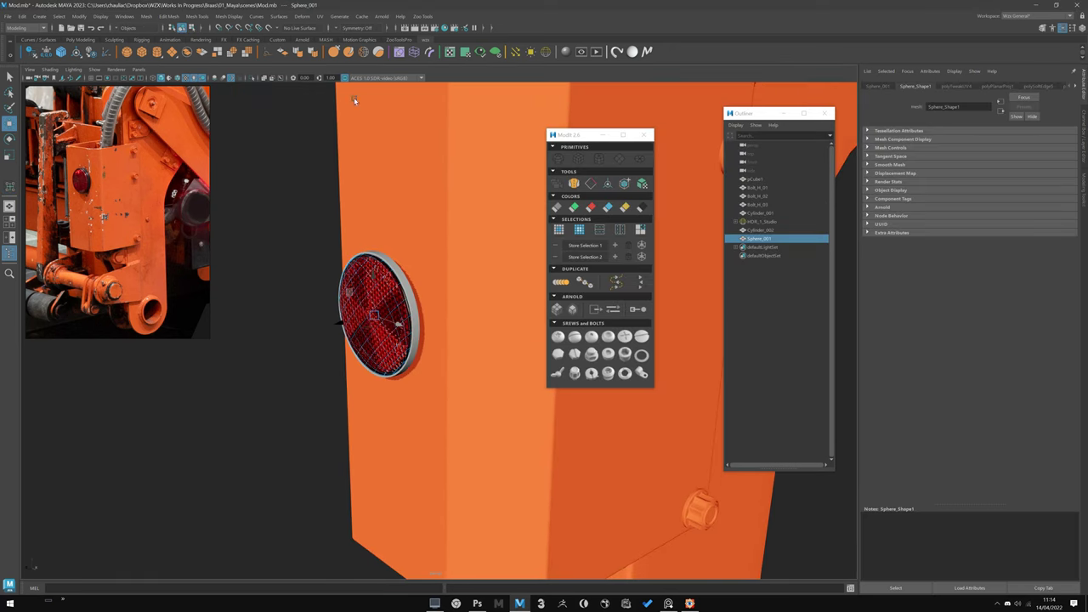
Graph the selected lens's material in the Hypershade and size the window to fit beside the reflector with an enlarged node area.
click(454, 28)
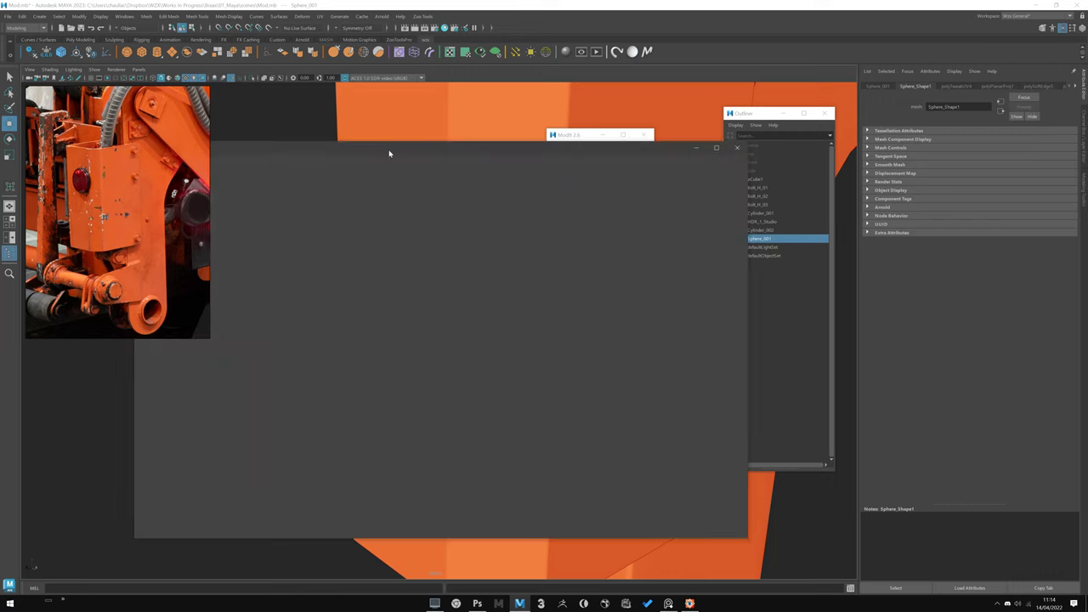
drag(385, 151, 660, 109)
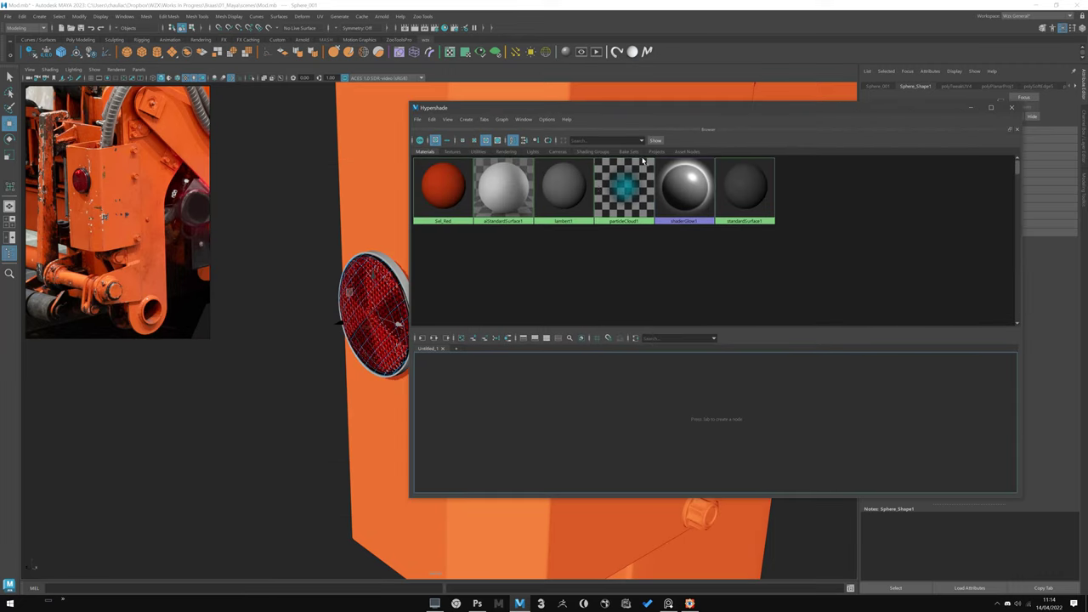
click(509, 339)
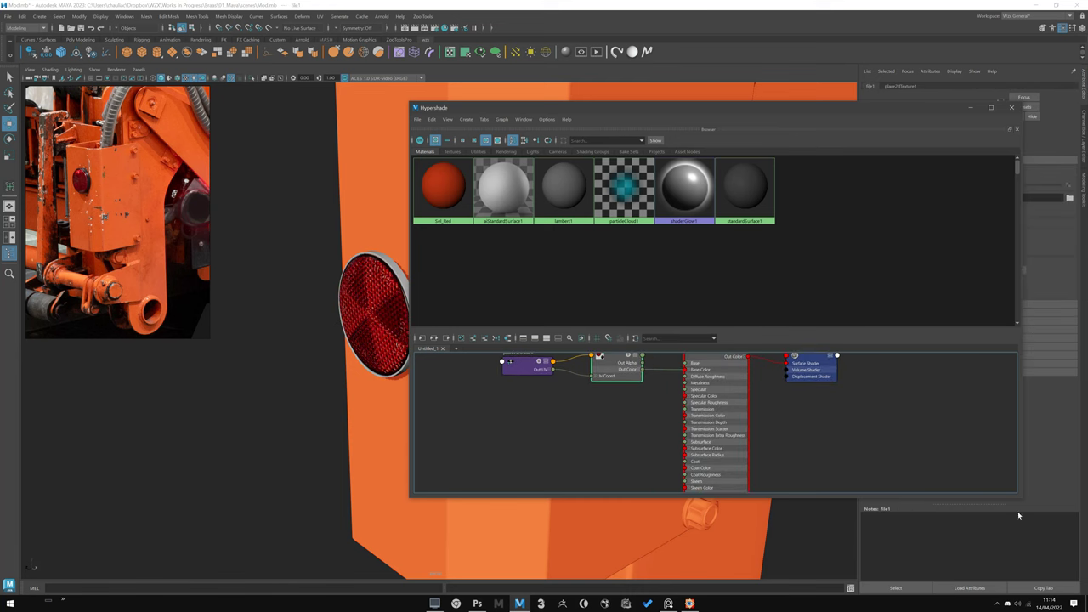
drag(1022, 499, 757, 513)
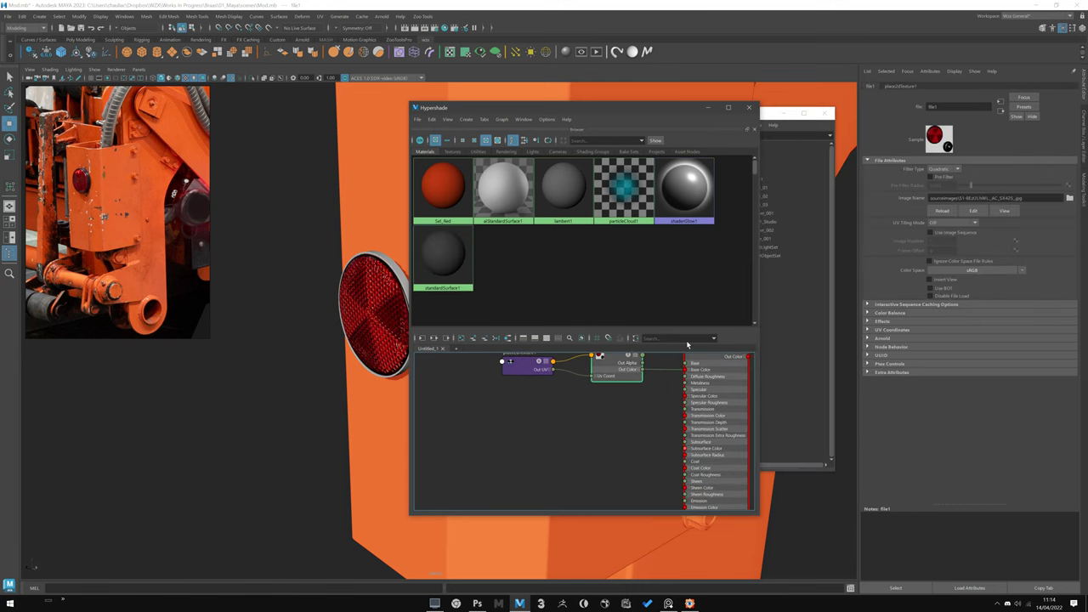
drag(516, 108, 550, 80)
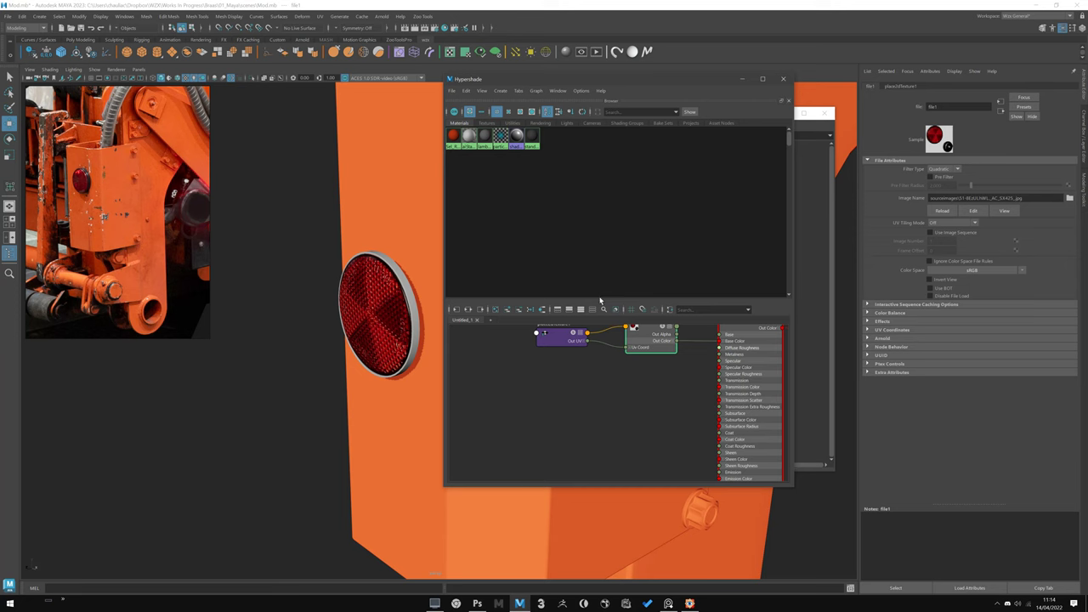
drag(600, 301, 600, 204)
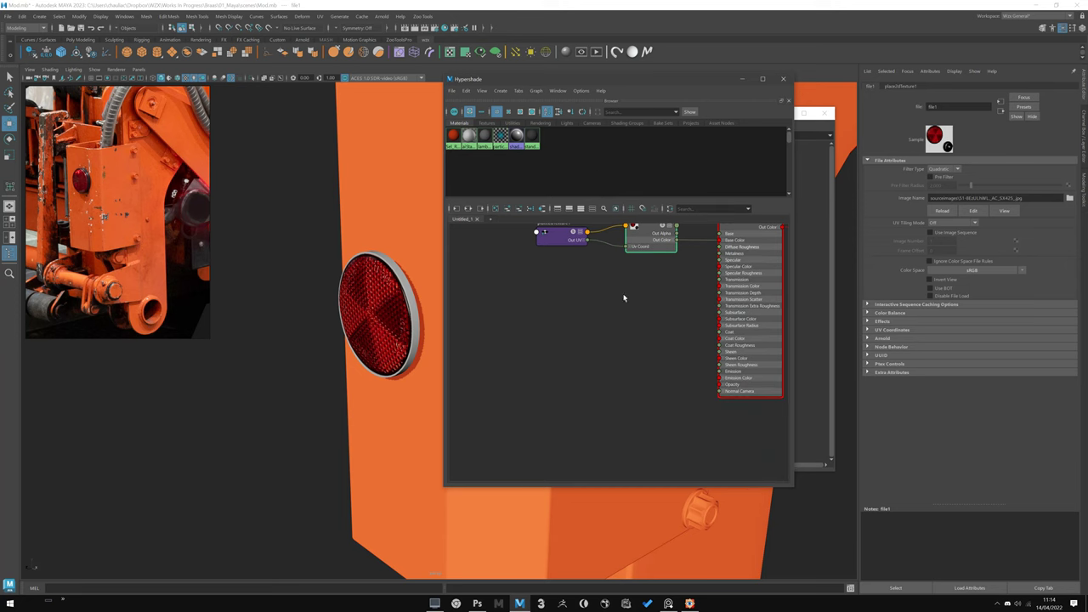
Drive a bump2d node on the lens material from the reflector image, with Alpha Is Luminance on, and set Bump Depth to -1.
click(924, 314)
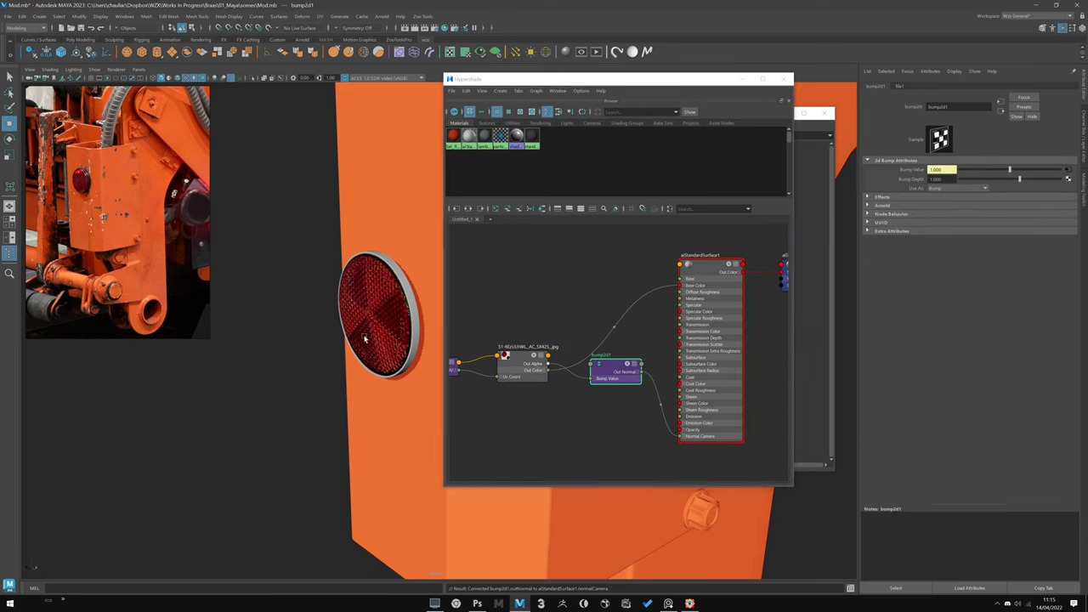
alt+drag(399, 332, 379, 336)
drag(623, 374, 621, 398)
drag(946, 180, 901, 167)
text(-1)
key(Return)
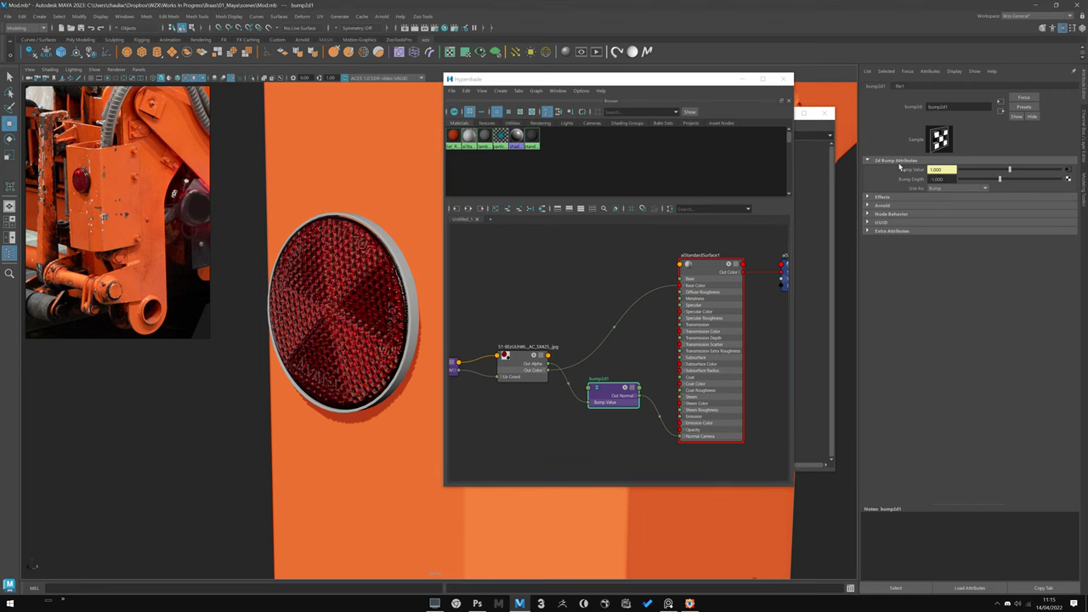
Set the lens material's specular roughness to 0.431 and IOR to about 1.7, and reduce its bump depth to -0.127.
click(728, 285)
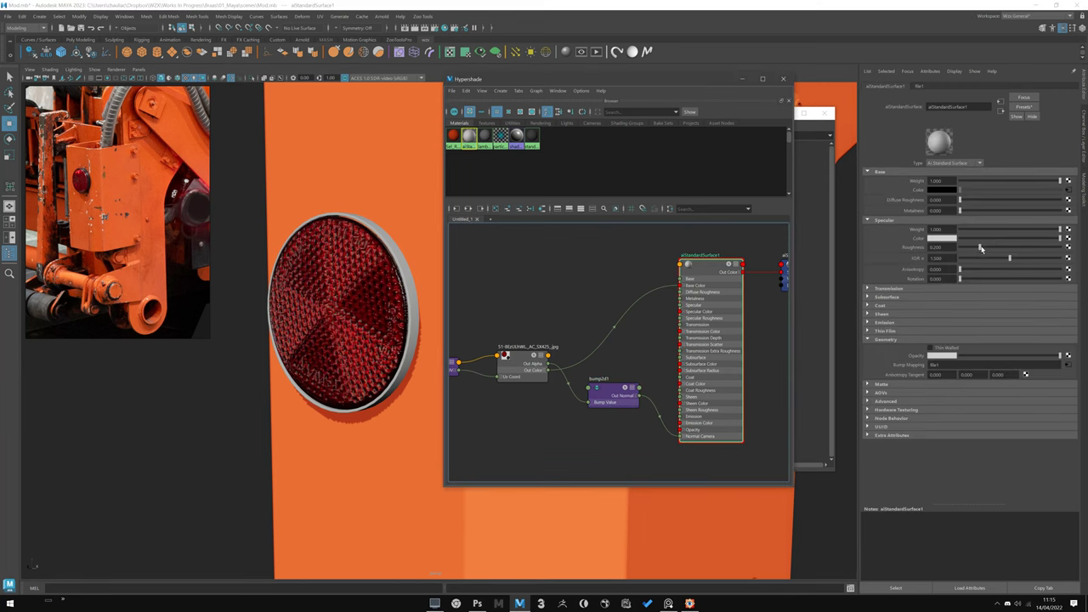
drag(981, 248, 1012, 249)
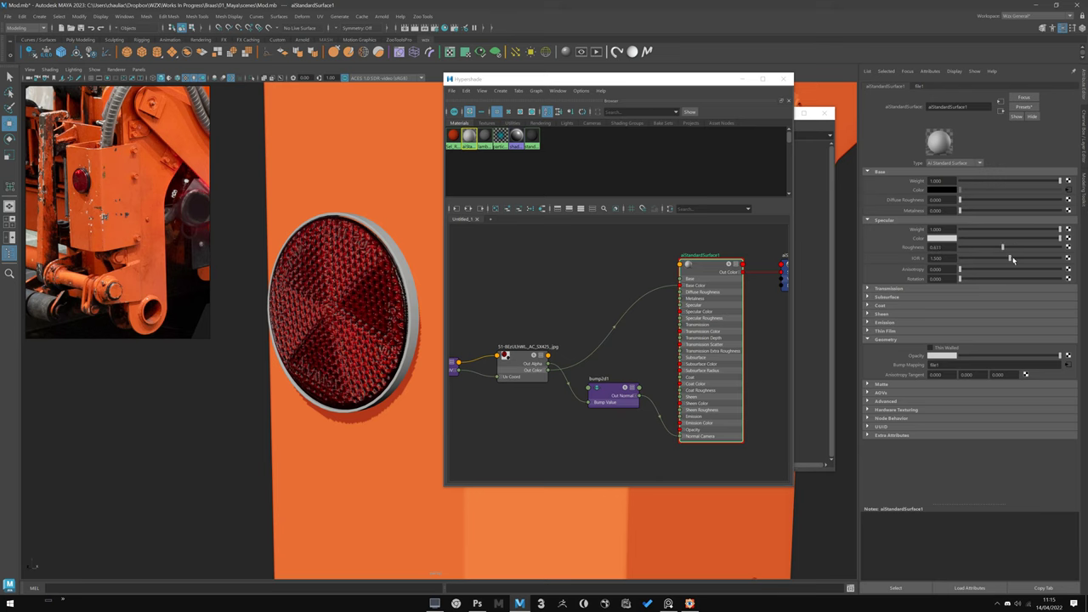
click(605, 398)
drag(1001, 179, 1010, 180)
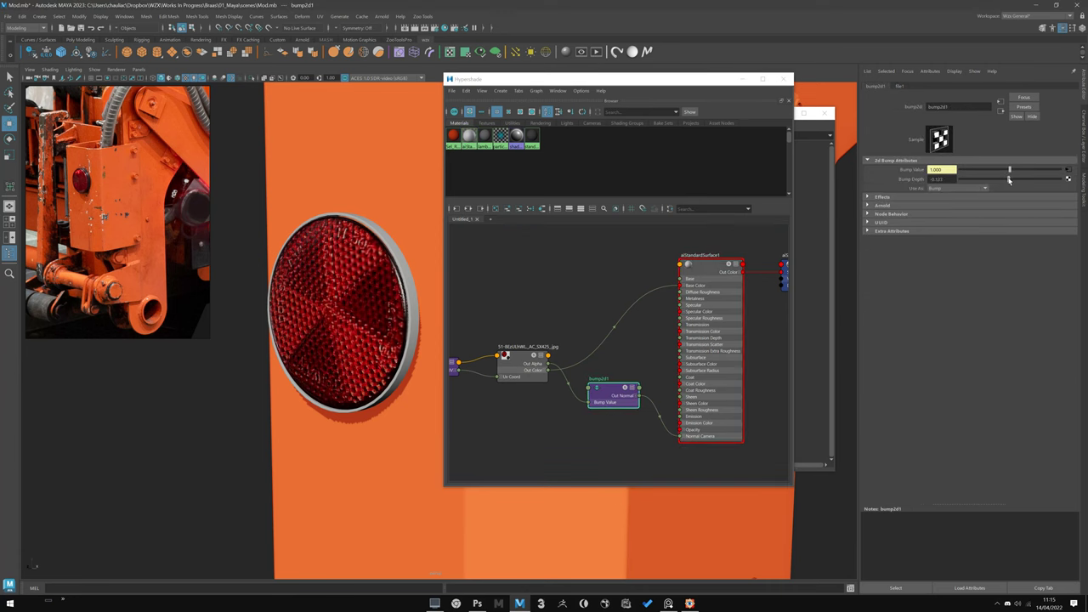
Set the lens material's transmission weight to 0.304 and its specular roughness to 0.591.
click(738, 305)
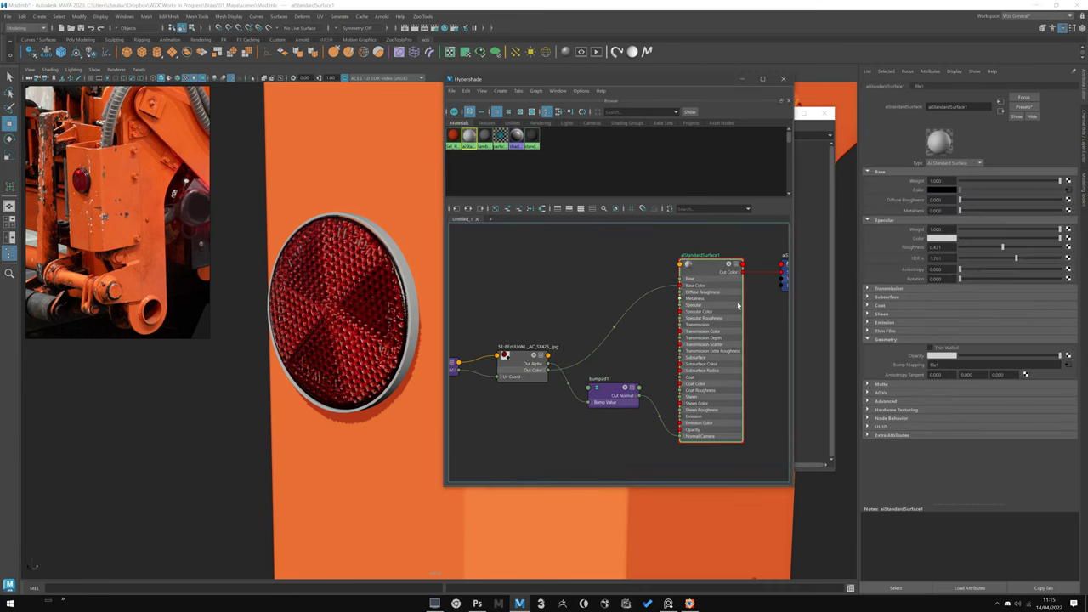
click(929, 290)
drag(964, 297, 988, 298)
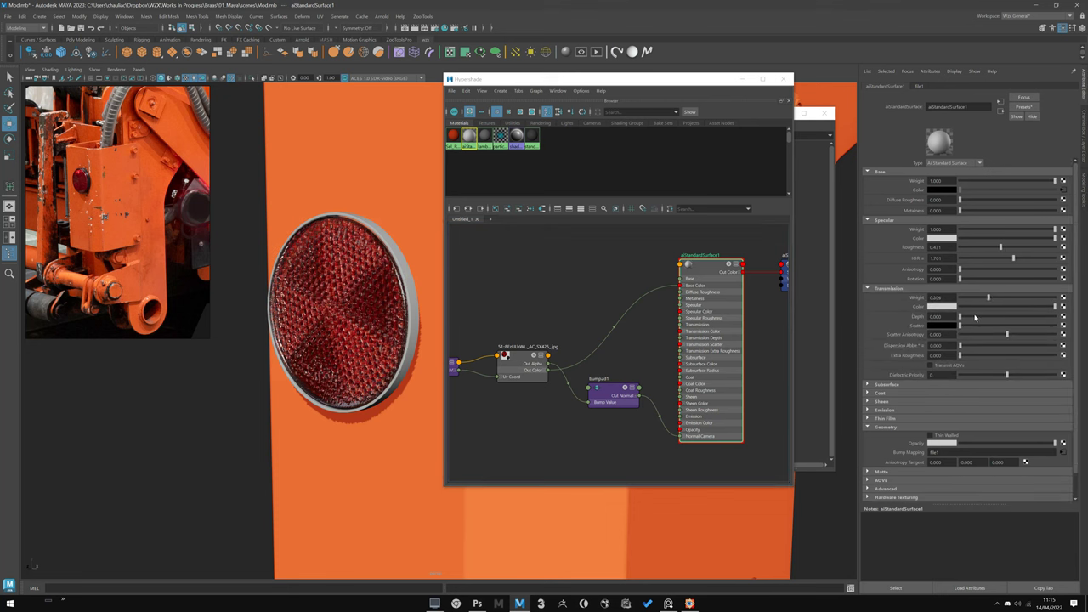
mouse_move(1032, 244)
mouse_down()
mouse_move(981, 247)
mouse_move(1021, 247)
mouse_up()
Remove the transmission from the lens material by setting its weight to 0, and keep metalness at 0.
alt+drag(274, 413, 325, 439)
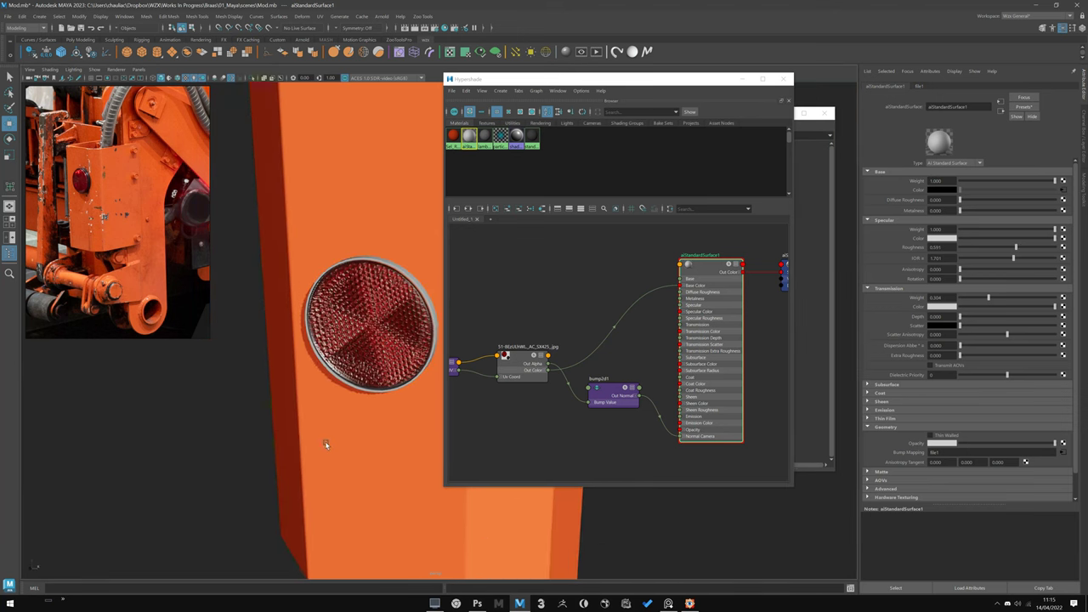
click(356, 330)
click(705, 309)
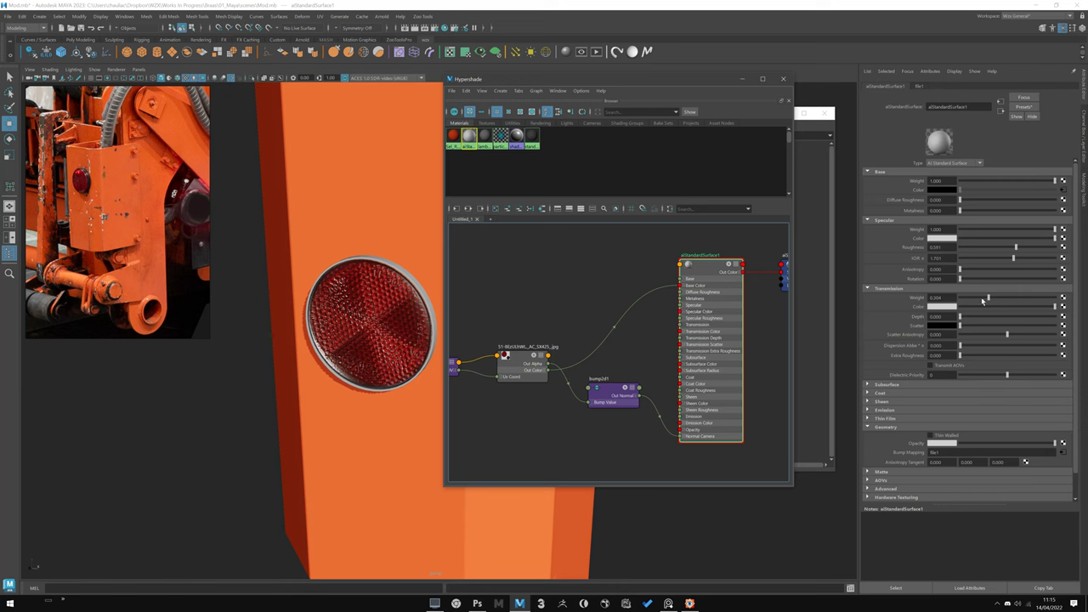
drag(973, 298, 958, 298)
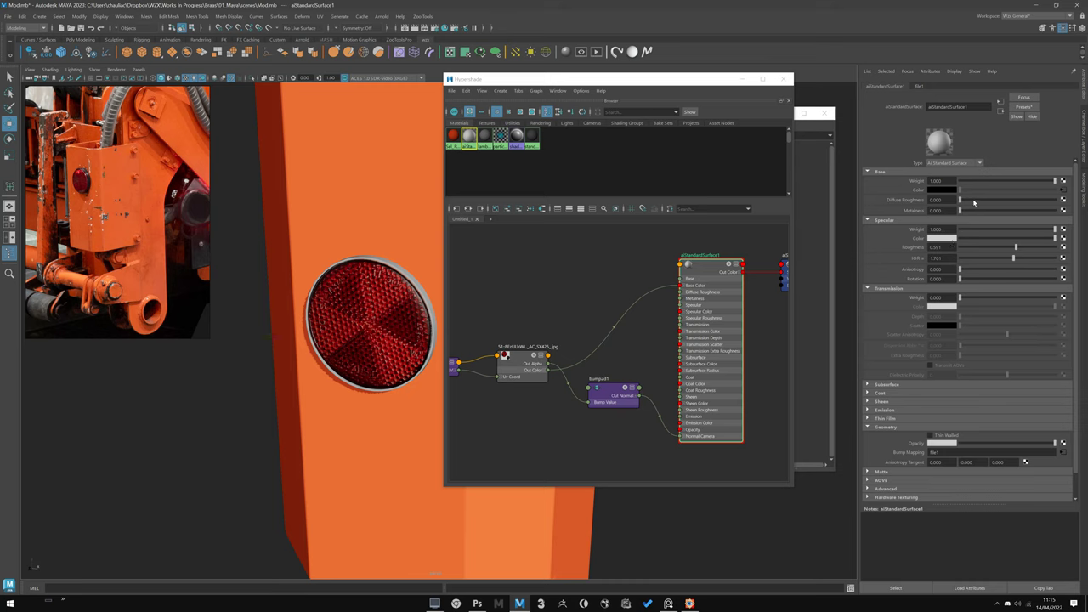
drag(964, 213, 960, 212)
Set the reflector image texture's exposure to 0.684, and close the Hypershade and Outliner.
click(544, 367)
drag(1011, 323, 1017, 322)
alt+drag(404, 425, 379, 418)
scroll(379, 418, down, 1)
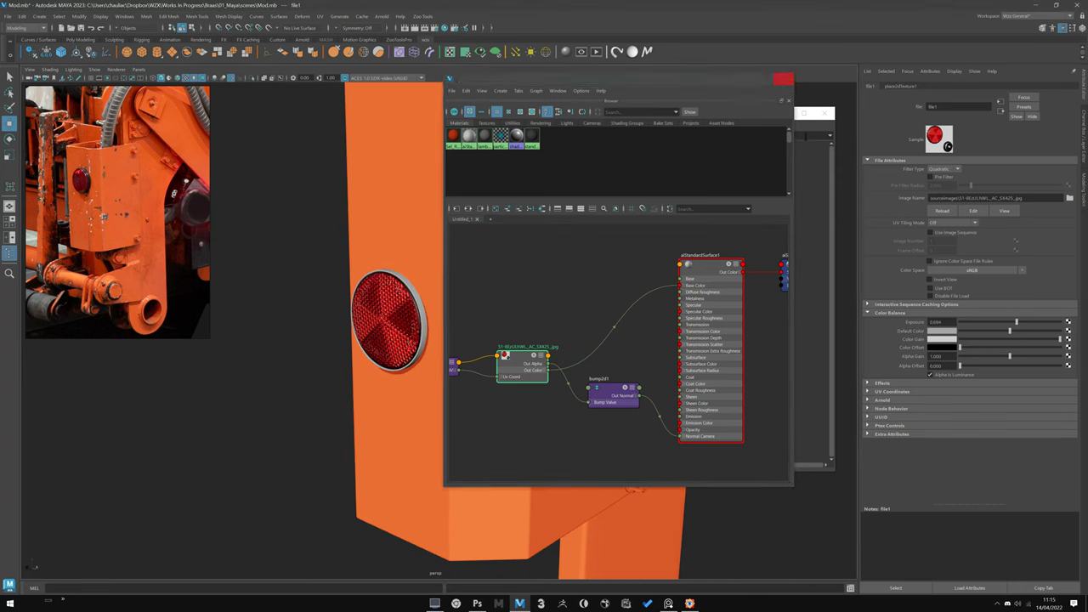
click(784, 79)
click(824, 113)
Assign a new Arnold Standard Surface to the reflector's rim and darken its base color to near black.
click(420, 311)
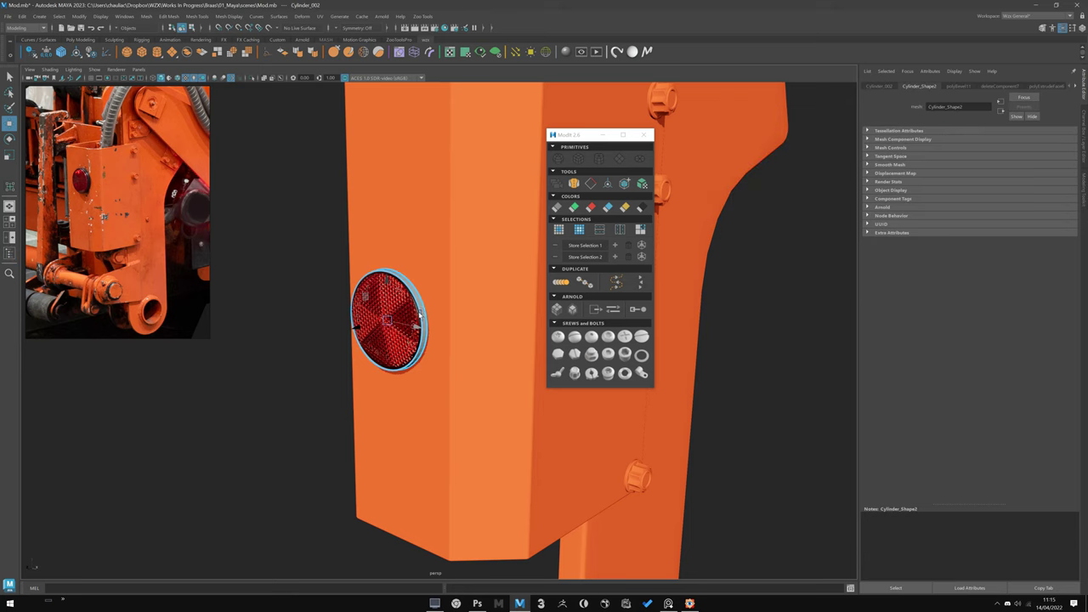
click(563, 52)
drag(976, 192, 962, 192)
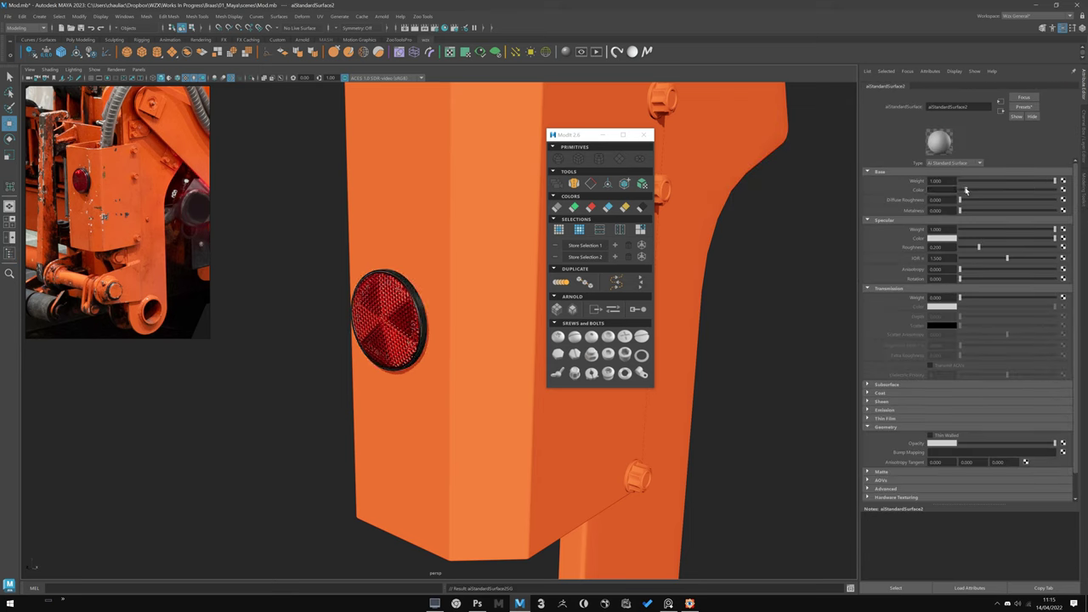
scroll(313, 396, down, 3)
click(313, 397)
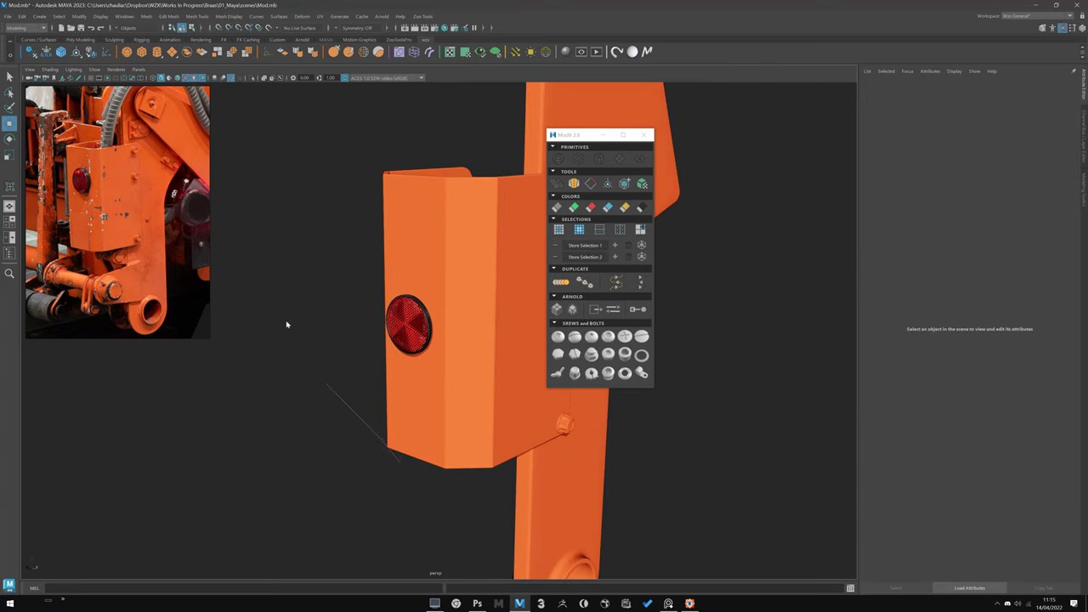
Examine the finished reflector on the orange housing and arm plate from several angles and distances.
scroll(359, 437, down, 5)
alt+drag(360, 437, 374, 354)
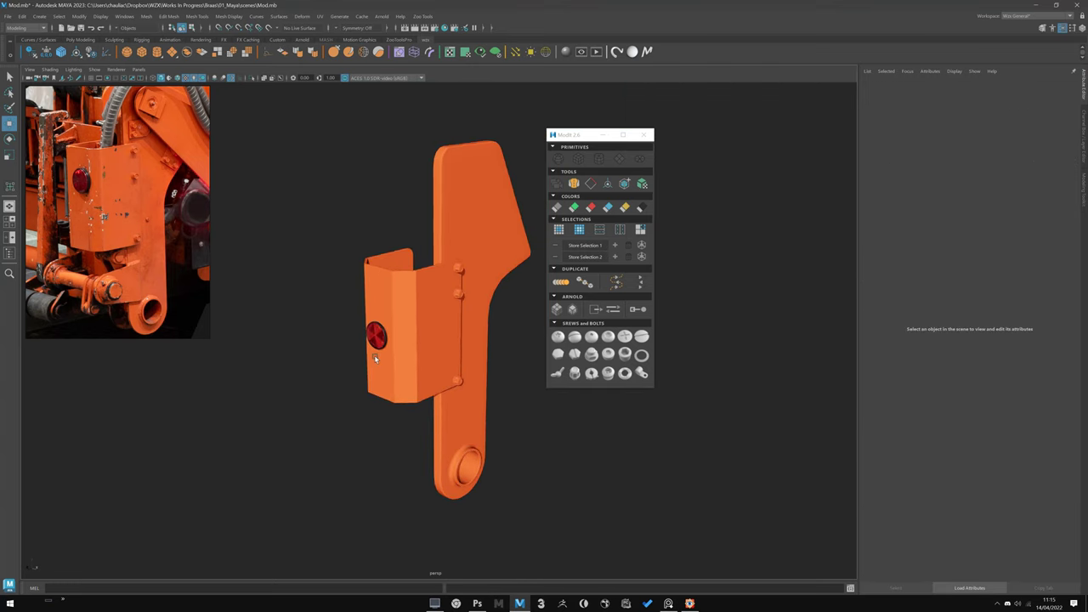
click(376, 351)
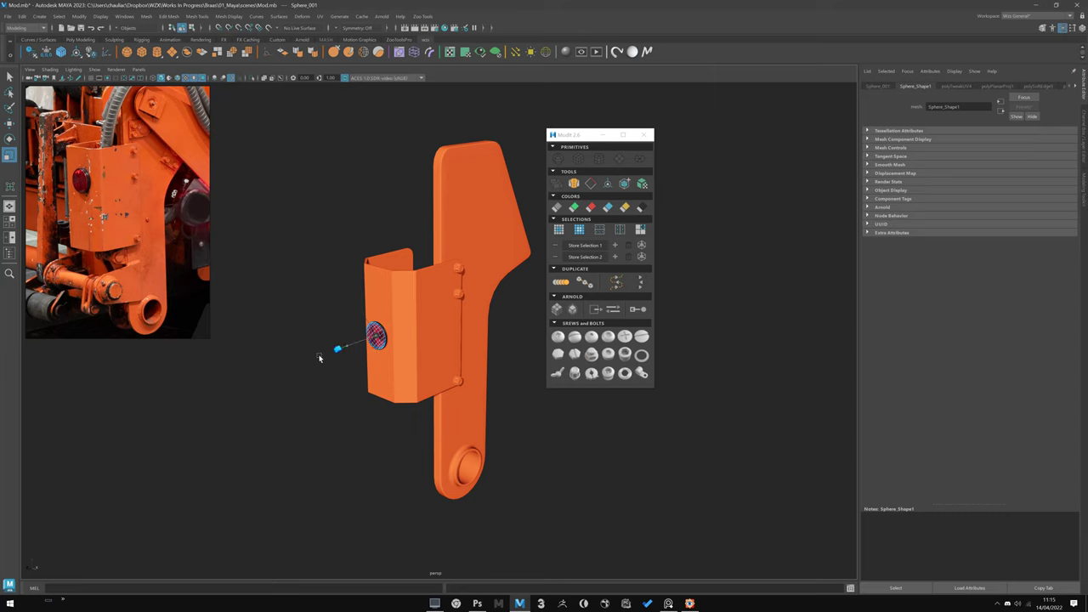
click(310, 386)
mouse_move(312, 386)
alt+mouse_down()
mouse_move(332, 379)
mouse_move(314, 383)
alt+mouse_up()
alt+right_drag(315, 383, 366, 420)
click(339, 343)
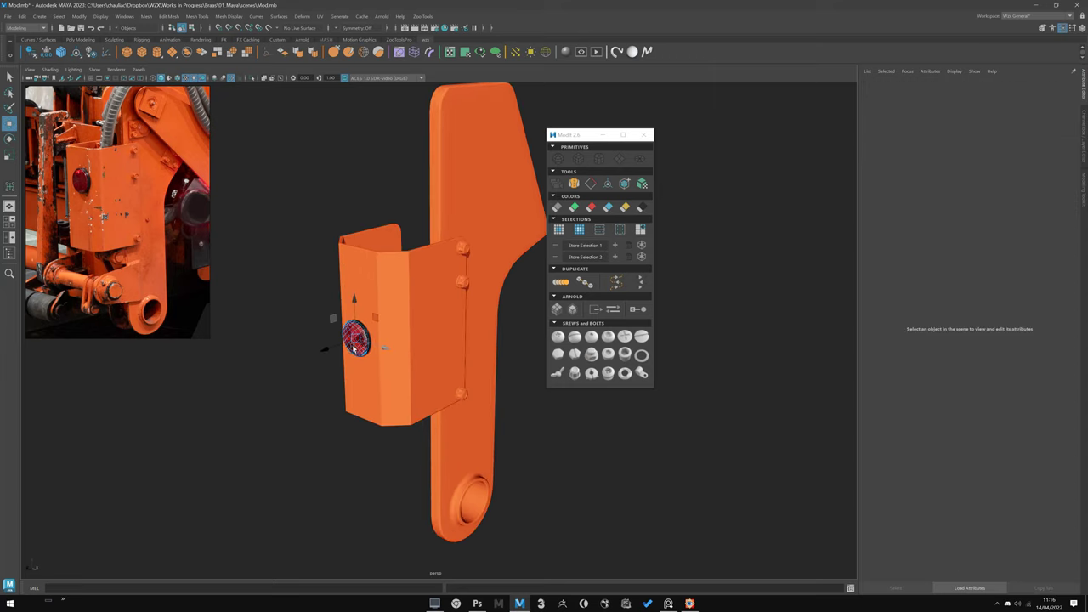
click(323, 398)
alt+right_drag(323, 398, 318, 372)
alt+drag(318, 373, 318, 370)
alt+right_drag(385, 404, 343, 348)
alt+drag(344, 348, 345, 381)
Save the scene as ModConcept.mb.
alt+drag(522, 310, 471, 309)
alt+right_drag(425, 308, 443, 325)
alt+drag(443, 324, 471, 326)
key(ctrl+s)
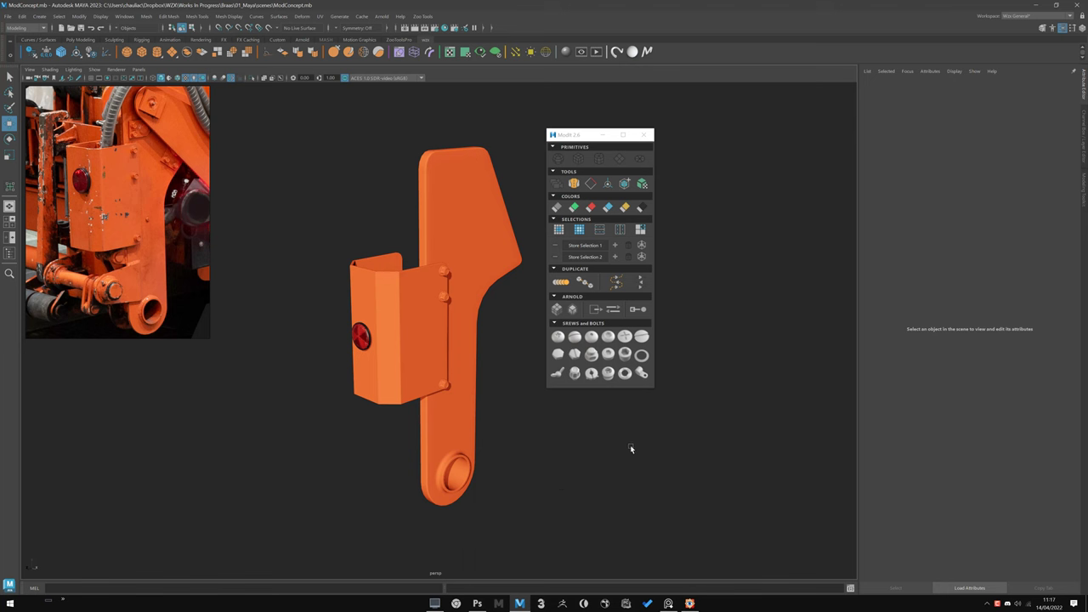
Move the ModIt palette aside, zoom the reference photo out to the whole machine and resize its window to fit.
alt+drag(436, 334, 425, 310)
drag(576, 136, 722, 141)
alt+drag(559, 162, 587, 170)
right_drag(157, 229, 173, 256)
scroll(173, 256, down, 6)
scroll(173, 256, up, 1)
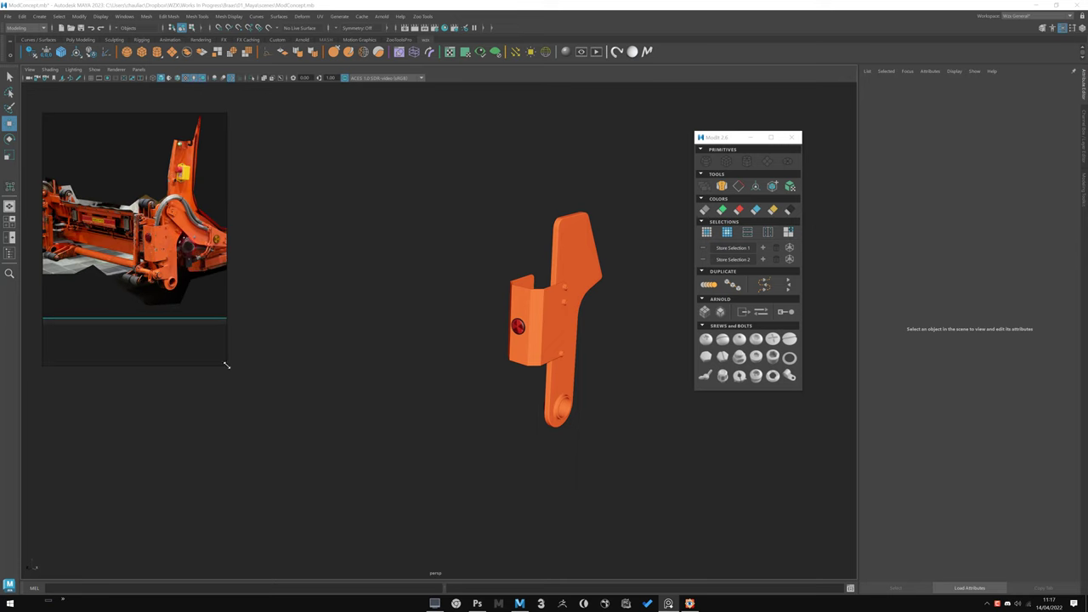
drag(225, 363, 265, 326)
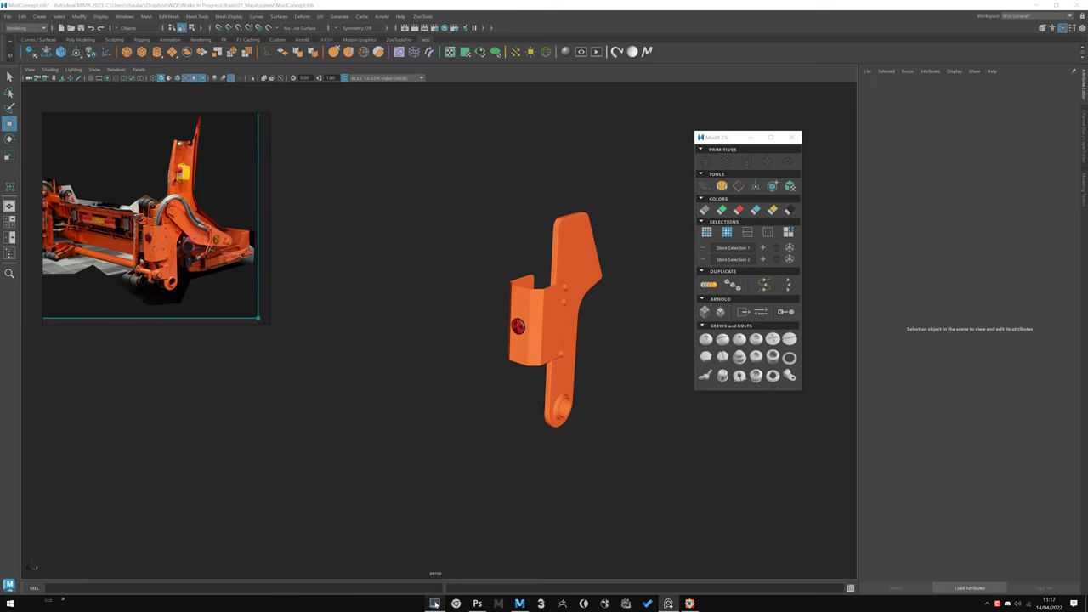
Switch to File Explorer and open the Model folder inside the Braas project's 01_Maya data folder.
click(434, 604)
drag(437, 104, 521, 115)
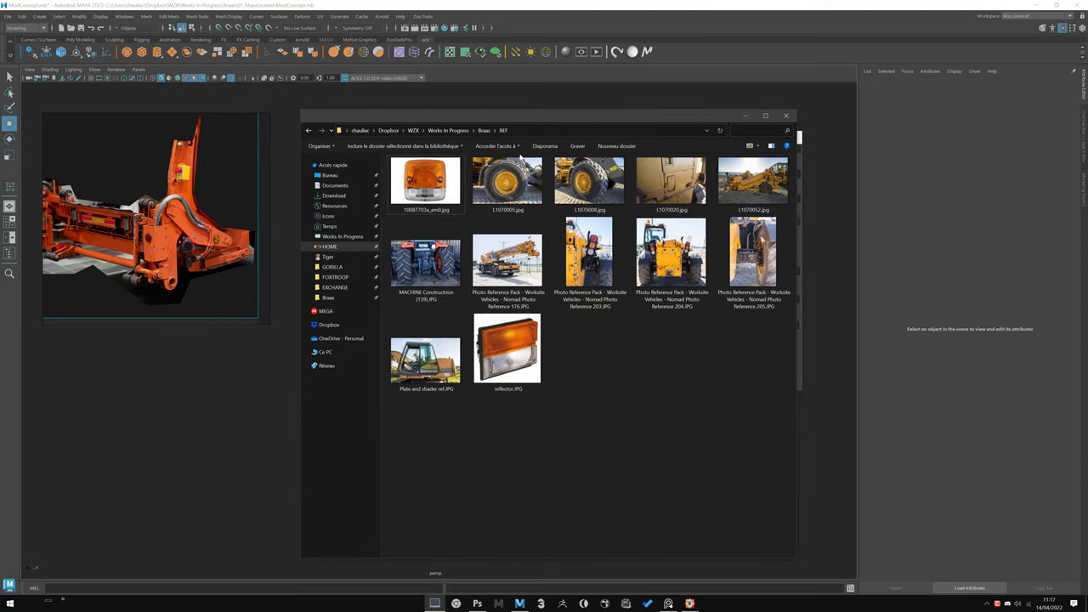
click(483, 131)
double_click(454, 191)
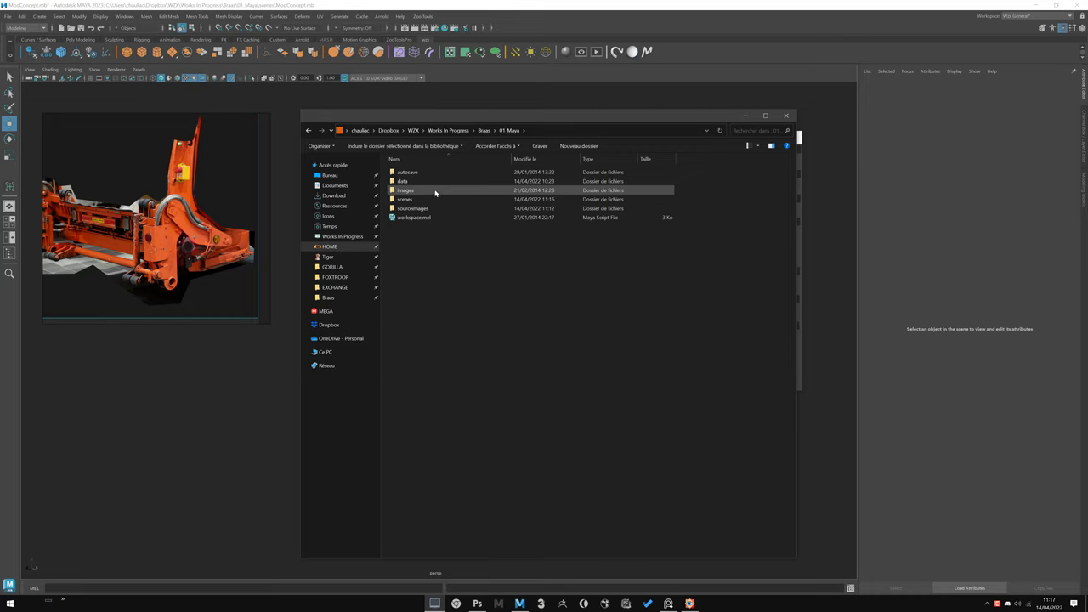
double_click(436, 181)
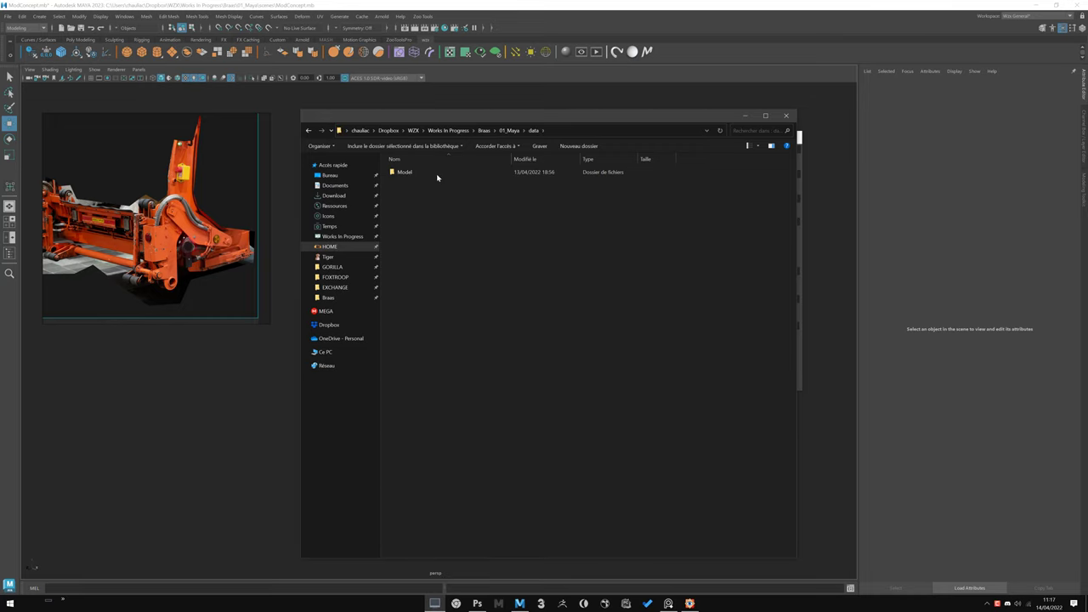
double_click(438, 174)
Display the Model folder's contents as large icons, review its Maya files and return to Maya.
right_click(437, 243)
mouse_move(357, 250)
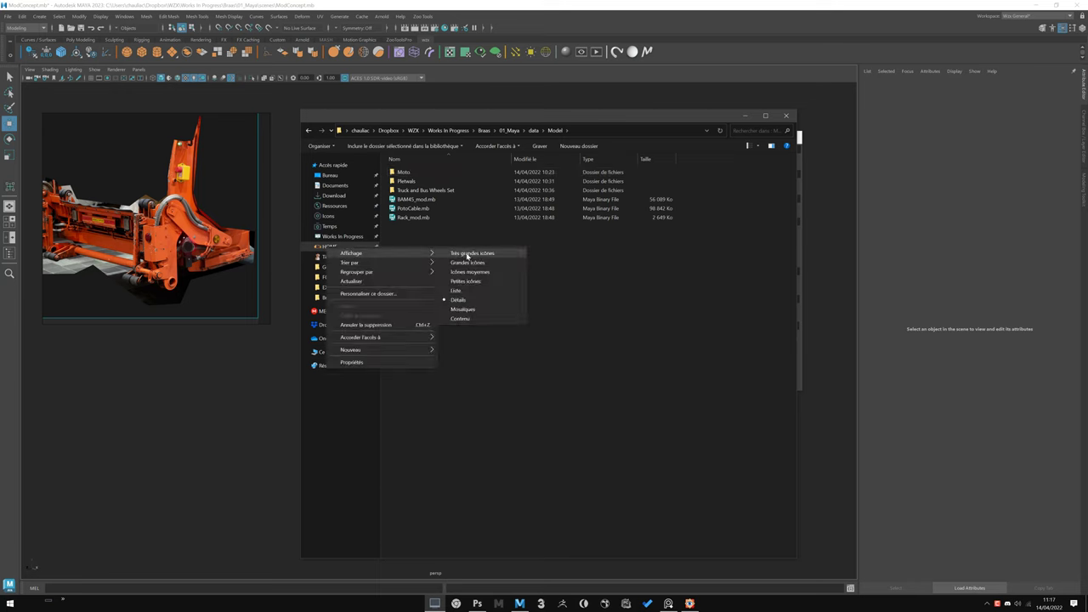
click(476, 259)
drag(660, 249, 749, 214)
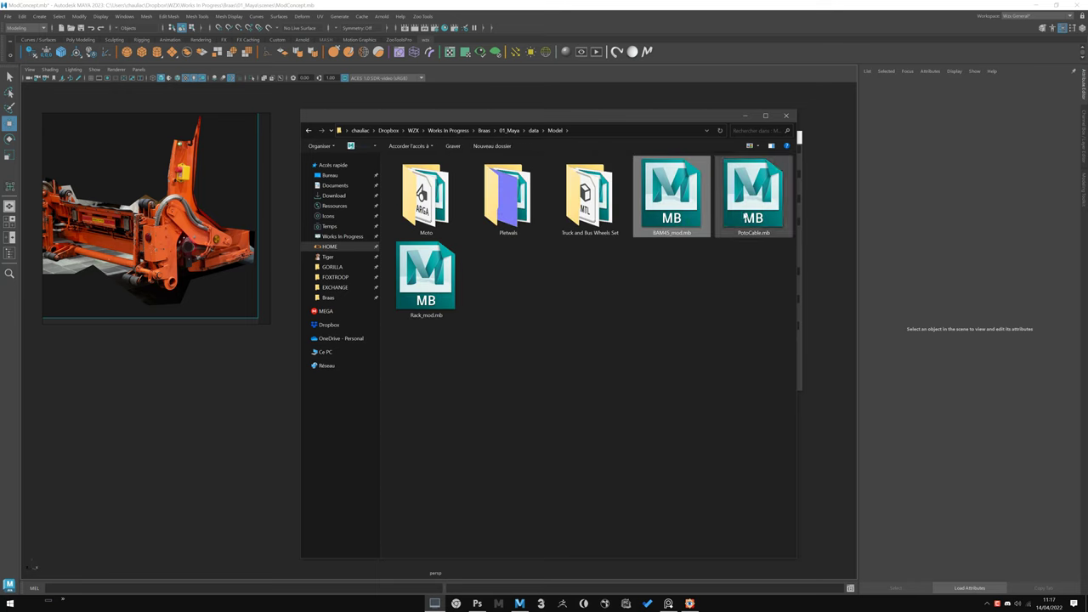
click(745, 217)
click(502, 358)
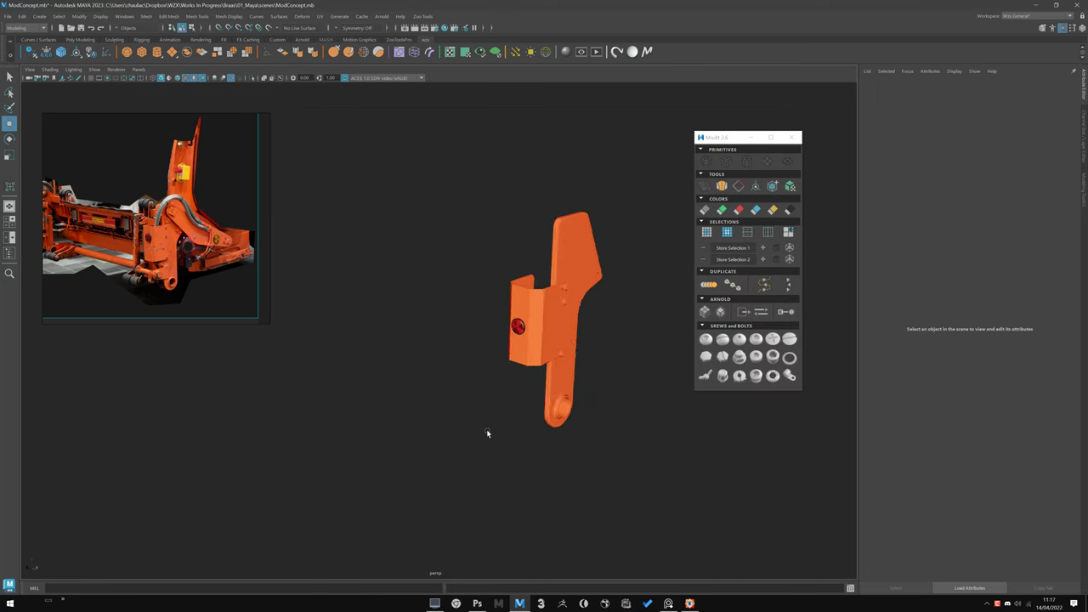
Import the BAM45_mod.mb model into the scene.
alt+drag(488, 432, 368, 390)
key(ctrl+i)
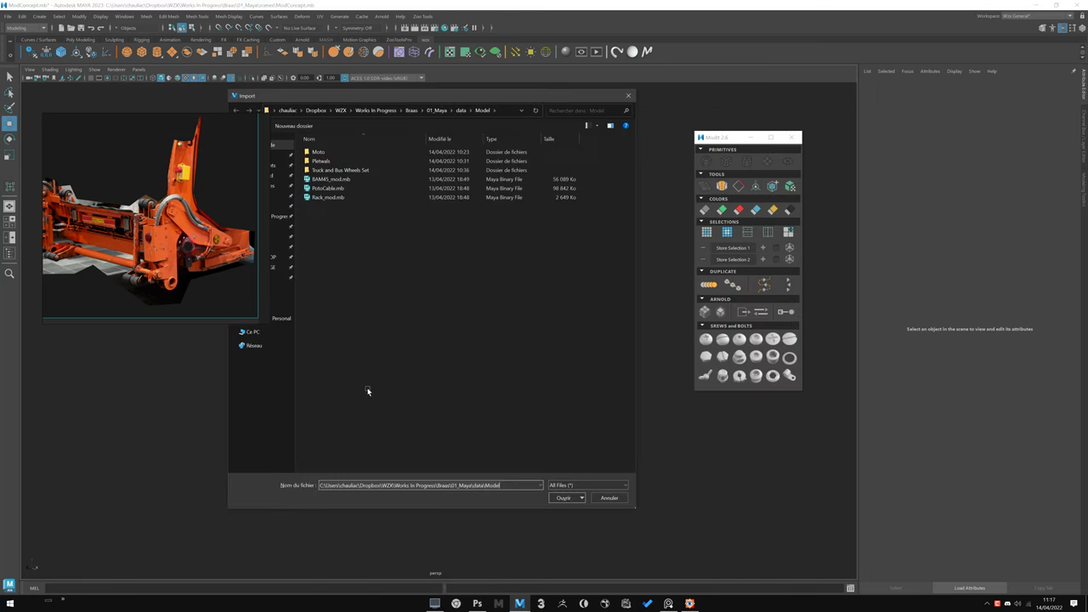
double_click(386, 180)
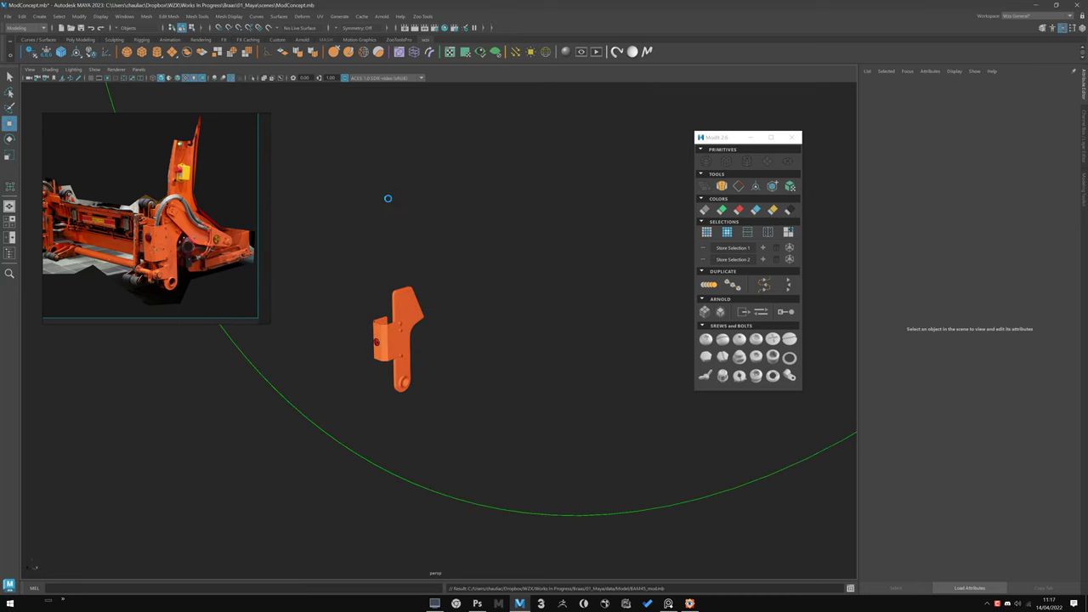
Frame the imported BAM45 assembly and move it by its circular control curve, clear of the orange arm.
alt+right_drag(544, 351, 472, 391)
alt+middle_drag(471, 391, 451, 476)
alt+drag(425, 451, 488, 332)
alt+middle_drag(489, 333, 457, 365)
alt+right_drag(457, 364, 508, 379)
mouse_move(509, 379)
alt+mouse_down()
mouse_move(469, 385)
mouse_move(492, 392)
alt+mouse_up()
alt+right_drag(492, 392, 464, 361)
alt+drag(472, 348, 513, 340)
drag(601, 136, 576, 166)
alt+drag(536, 357, 502, 374)
alt+right_drag(502, 375, 472, 381)
middle_drag(497, 377, 466, 422)
Scale the BAM45 assembly down uniformly to about 0.5 with its control curve and deselect it.
key(r)
drag(492, 294, 446, 306)
key(w)
alt+middle_drag(437, 349, 375, 425)
alt+right_drag(374, 425, 570, 527)
alt+middle_drag(391, 408, 485, 338)
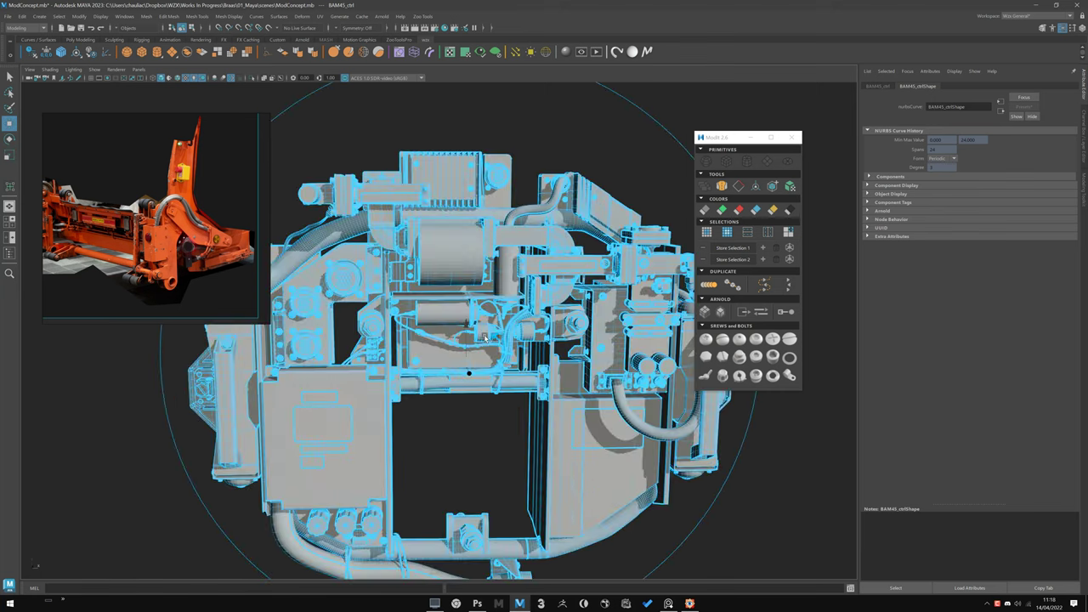
scroll(485, 338, down, 2)
click(447, 396)
Select the HANDLE_L group on the assembly's side, try moving it, undo the change and deselect.
alt+drag(447, 396, 402, 397)
alt+right_drag(401, 397, 442, 336)
alt+drag(442, 336, 486, 340)
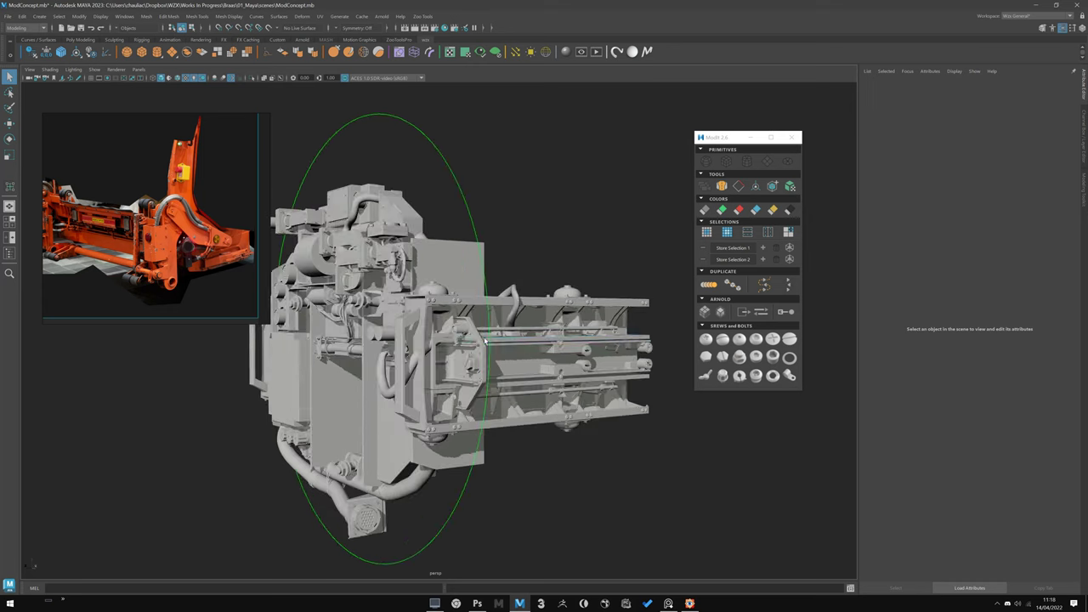
click(486, 340)
key(Up)
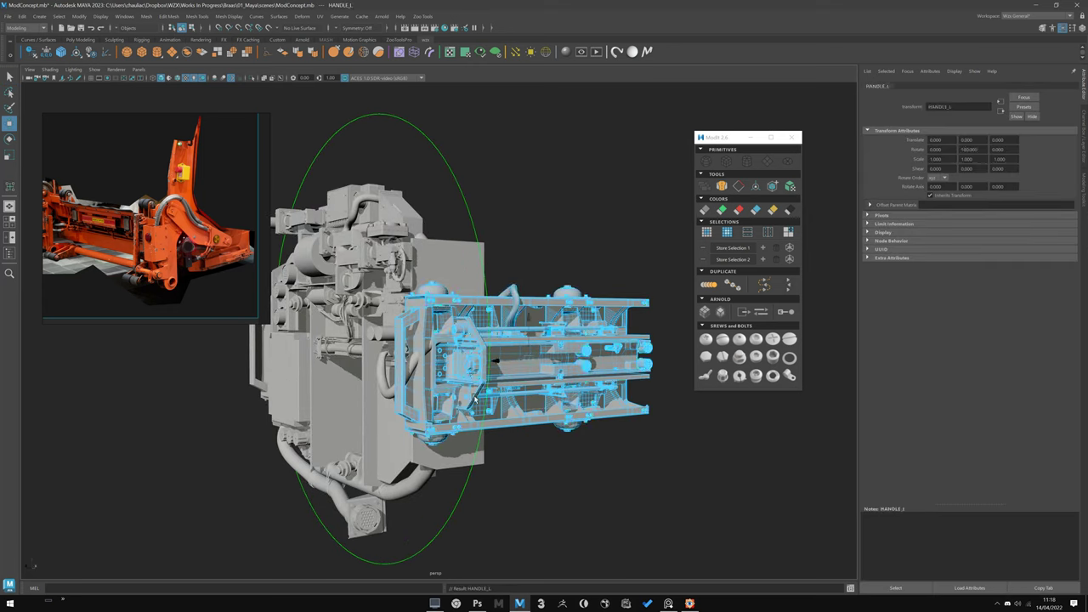
drag(535, 362, 692, 460)
key(ctrl+z)
key(r)
key(ctrl+z)
click(493, 264)
Examine the imported assembly from several angles, then inspect its cylinders, pipes and cabling up close.
alt+drag(493, 264, 546, 289)
alt+right_drag(546, 289, 476, 303)
alt+drag(476, 303, 465, 305)
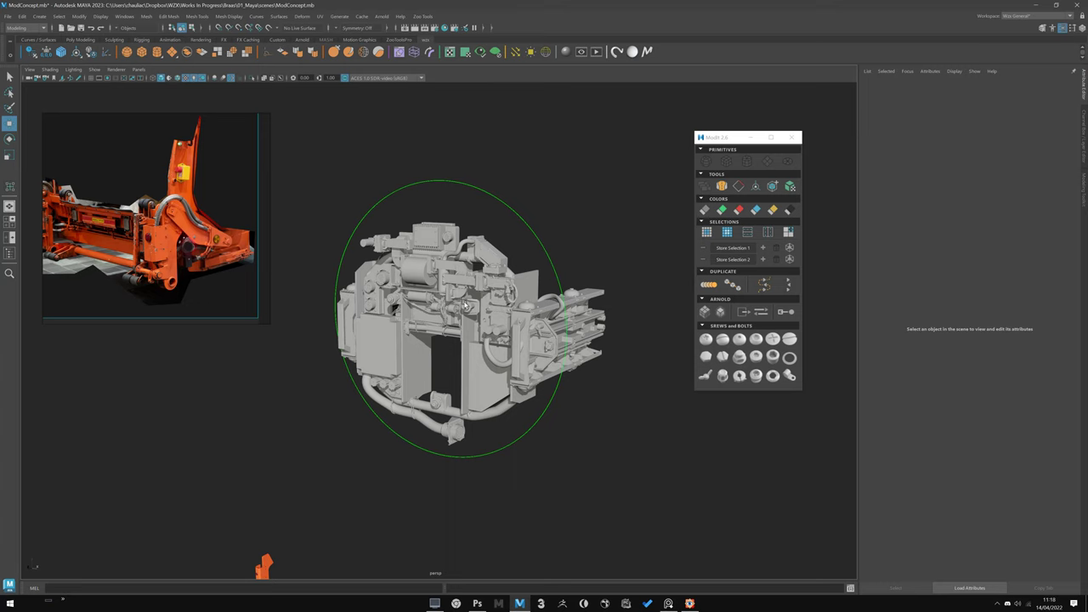
alt+drag(492, 272, 526, 280)
alt+right_drag(526, 280, 506, 252)
mouse_move(506, 253)
alt+mouse_down()
mouse_move(464, 269)
mouse_move(432, 263)
mouse_move(486, 255)
alt+mouse_up()
alt+right_drag(486, 255, 391, 298)
alt+drag(391, 298, 423, 294)
alt+right_drag(423, 294, 463, 357)
alt+drag(463, 357, 429, 352)
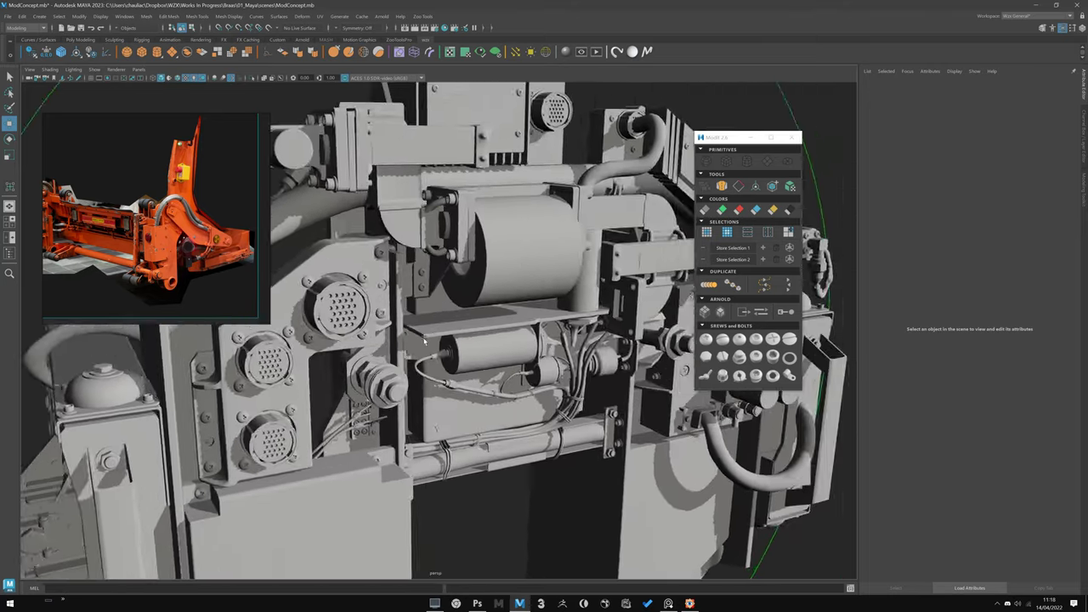
alt+right_drag(429, 353, 468, 400)
alt+drag(468, 400, 485, 401)
Inspect the perforated round connector on the side plate by selecting its insert, then deselect and view the whole assembly.
click(485, 400)
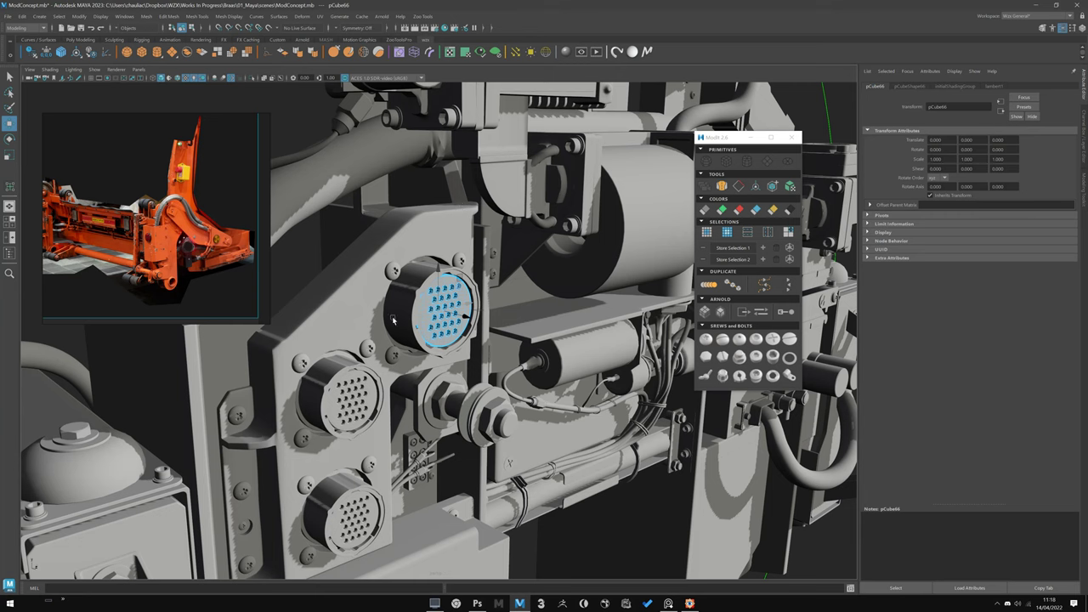
click(579, 162)
alt+right_drag(579, 161, 483, 289)
alt+drag(483, 289, 417, 291)
key(q)
click(396, 241)
alt+right_drag(396, 241, 468, 268)
alt+drag(467, 267, 444, 261)
alt+right_drag(473, 262, 435, 276)
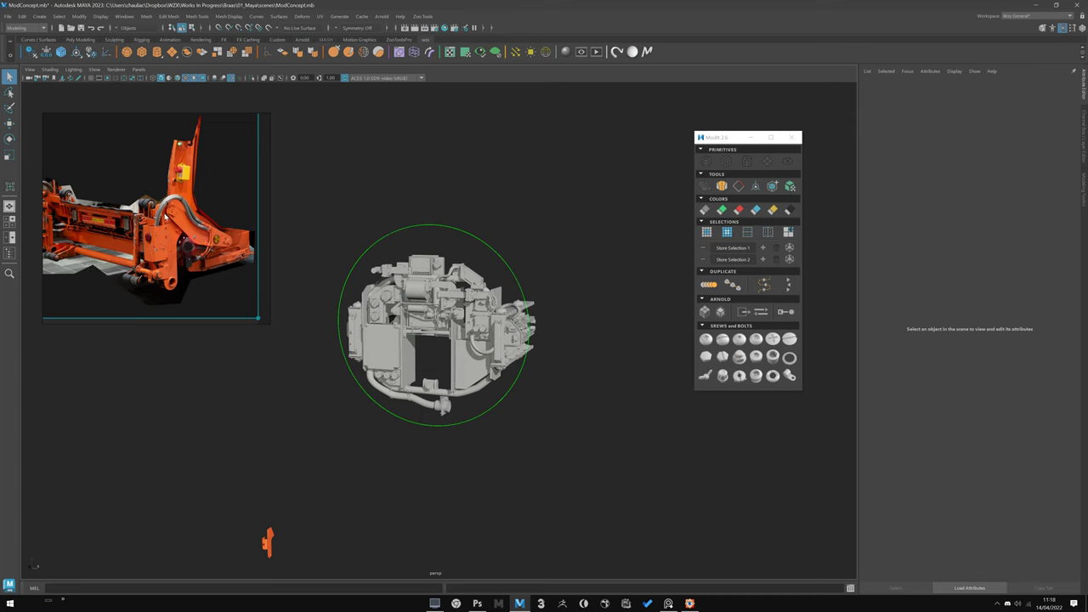
Examine the complete assembly next to the small orange arm, briefly selecting it through its BAM45_ctrl curve.
alt+drag(418, 341, 466, 340)
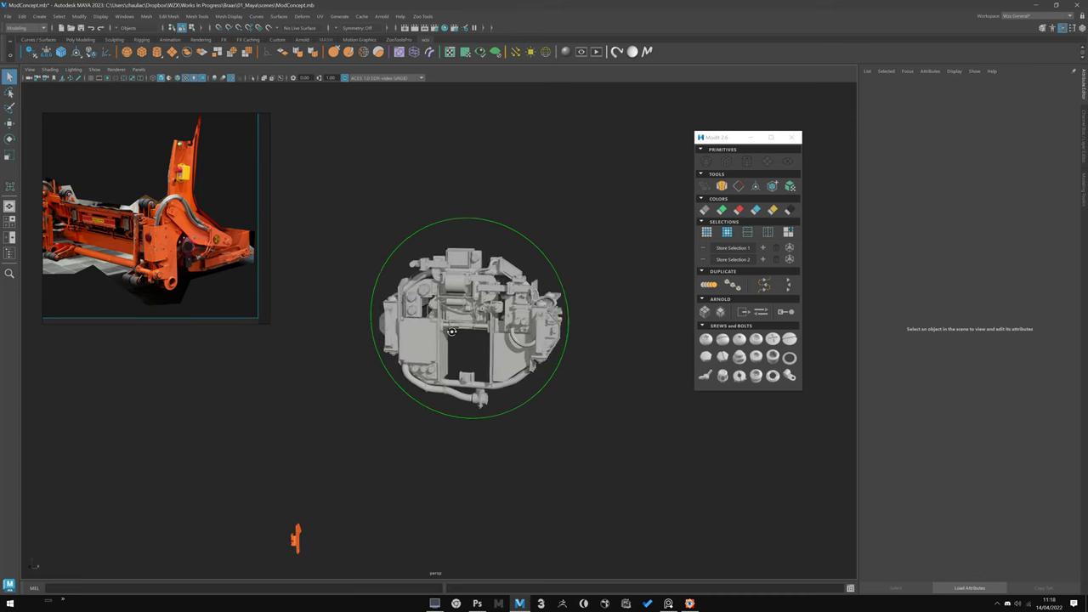
alt+right_drag(466, 342, 485, 374)
mouse_move(486, 374)
alt+mouse_down()
mouse_move(466, 371)
mouse_move(491, 367)
alt+mouse_up()
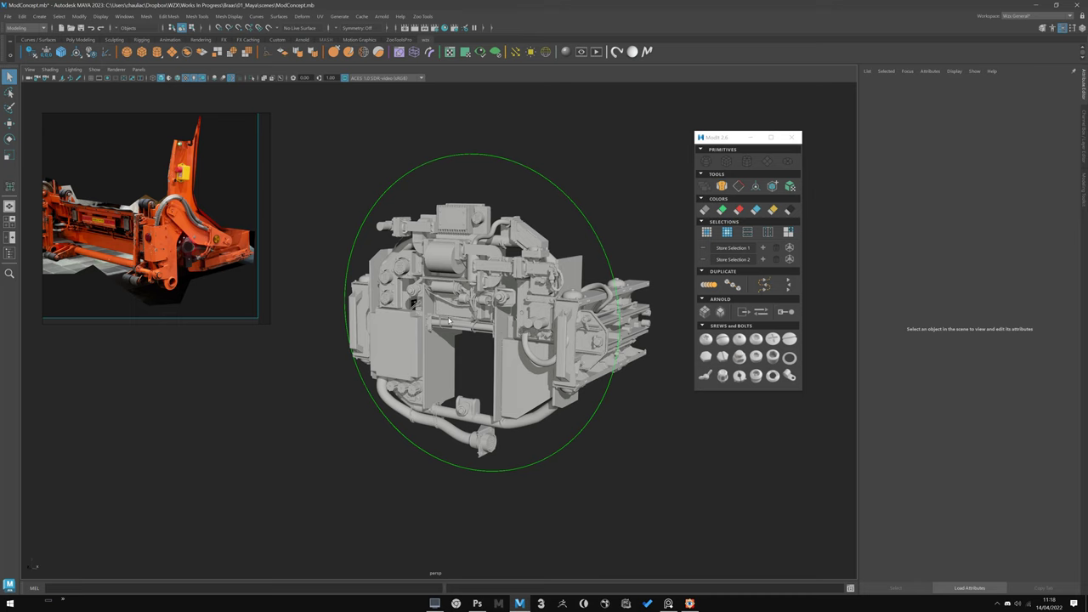
mouse_move(554, 331)
alt+mouse_down()
mouse_move(471, 337)
mouse_move(522, 323)
mouse_move(546, 340)
alt+mouse_up()
click(548, 309)
key(w)
alt+middle_drag(553, 336, 496, 369)
key(w)
click(476, 380)
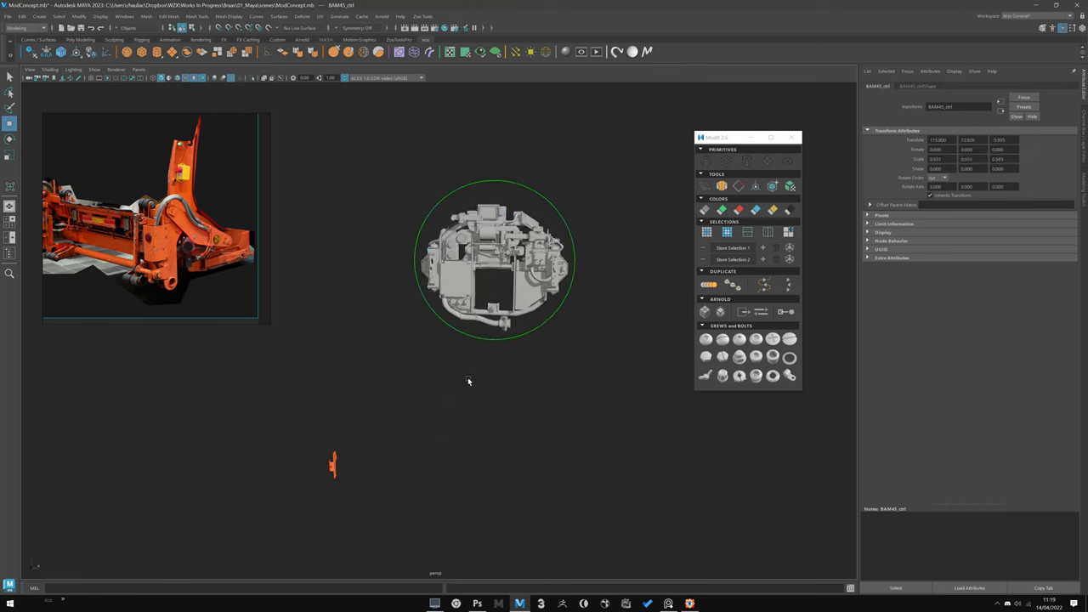
alt+drag(469, 380, 422, 350)
alt+right_drag(422, 350, 586, 425)
alt+drag(493, 412, 455, 408)
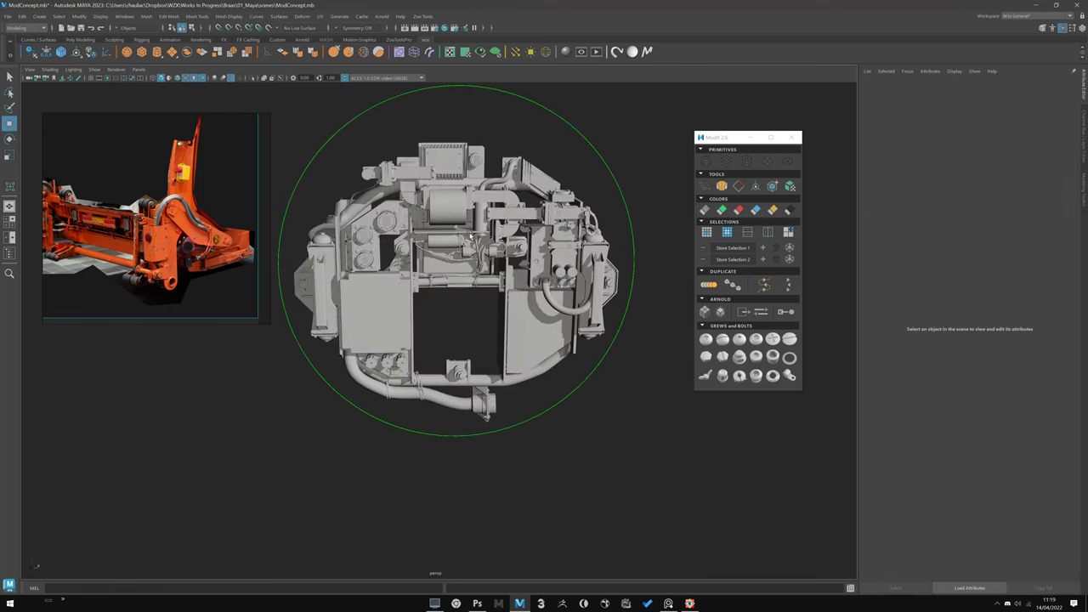
Select the large rectangular cover on the assembly's front and inspect it with its surrounding knobs and pipes, then deselect.
click(393, 322)
alt+right_drag(395, 321, 480, 317)
alt+middle_drag(480, 317, 595, 327)
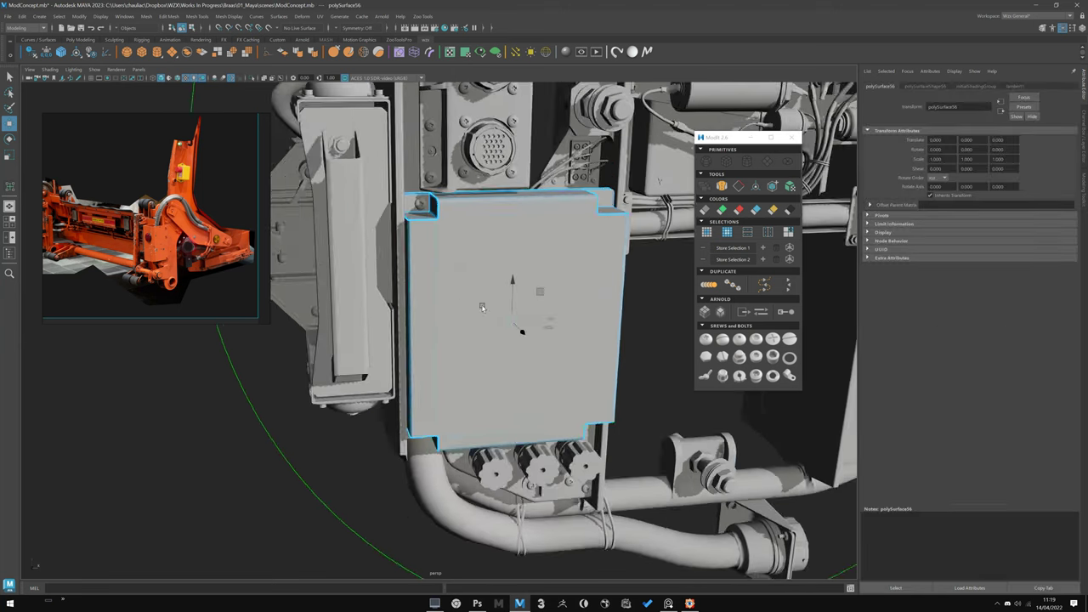
alt+drag(463, 229, 494, 246)
alt+right_drag(494, 246, 595, 217)
alt+middle_drag(595, 216, 473, 382)
alt+drag(476, 340, 437, 282)
alt+right_drag(484, 381, 421, 384)
click(556, 389)
alt+right_drag(557, 389, 476, 366)
Close the ModIt palette and replace the Attribute Editor with the Channel Box while inspecting the assembly in wireframe on shaded.
click(792, 138)
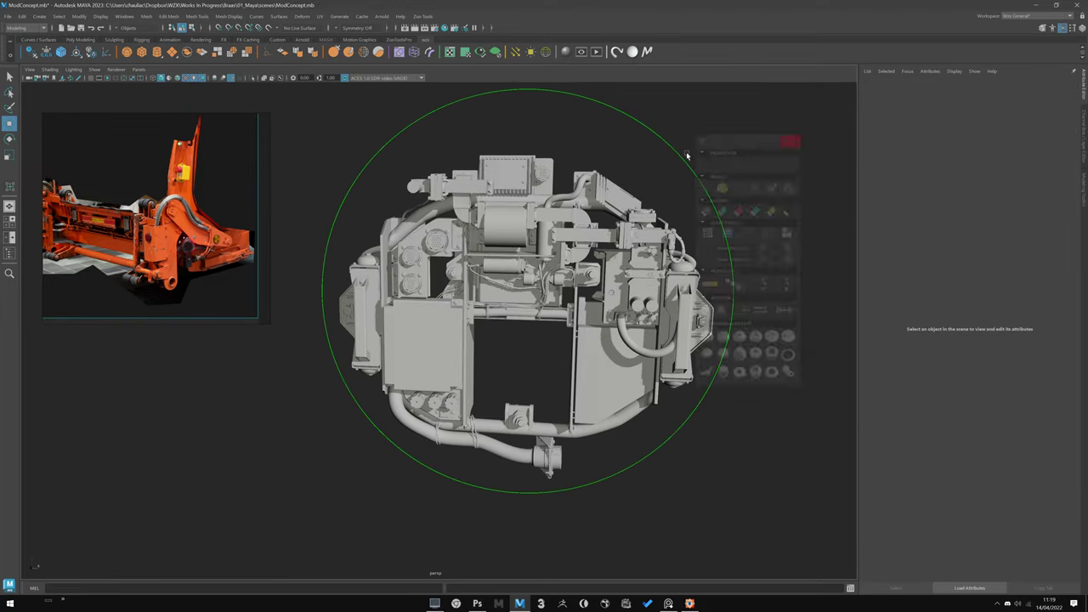
click(178, 78)
alt+drag(515, 299, 488, 285)
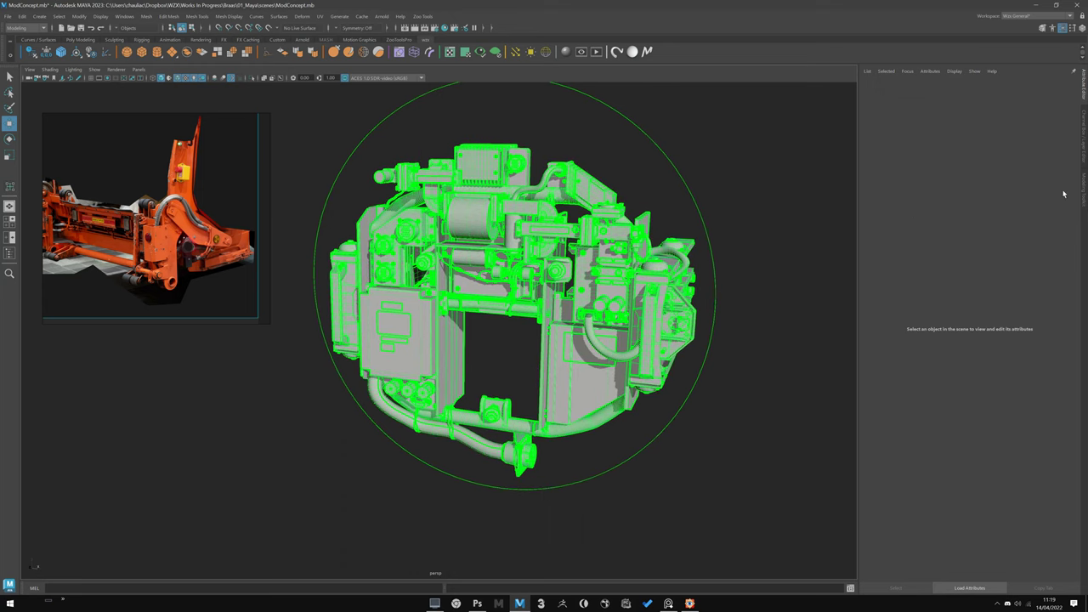
key(ctrl+a)
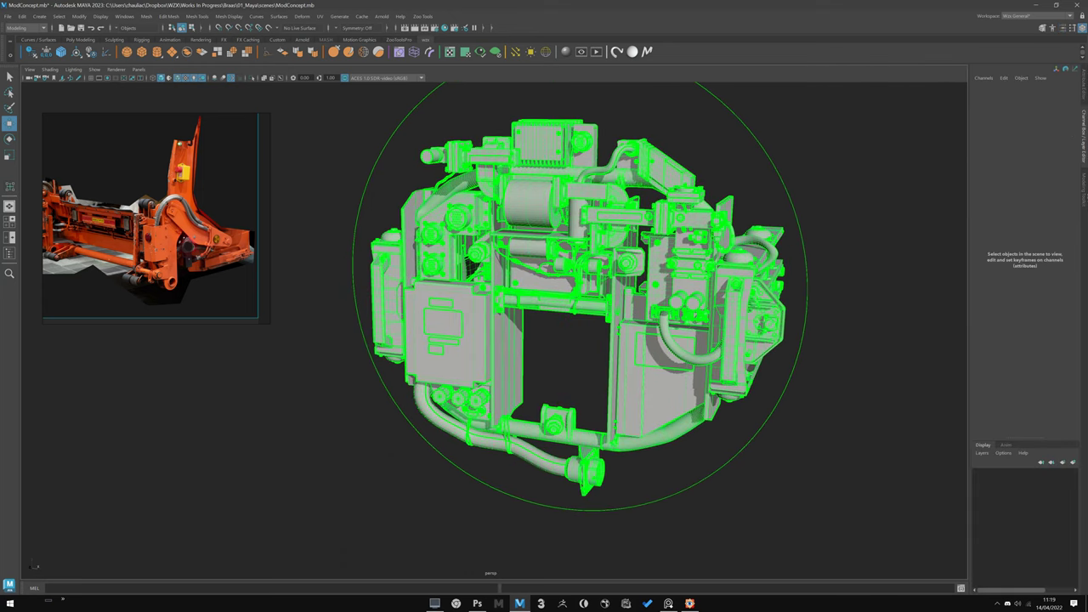
alt+drag(845, 294, 846, 299)
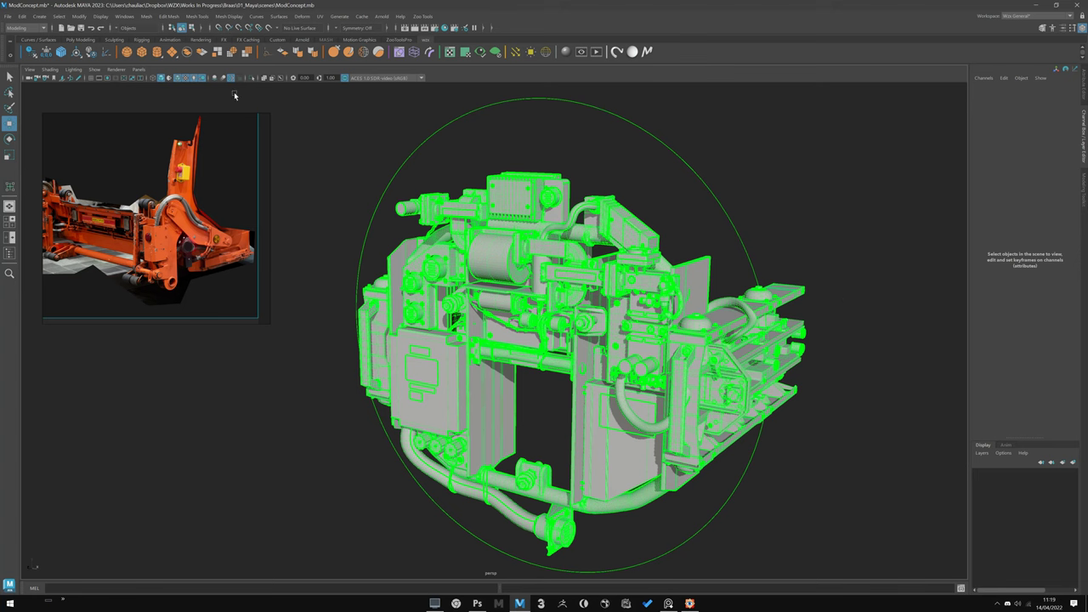
click(182, 78)
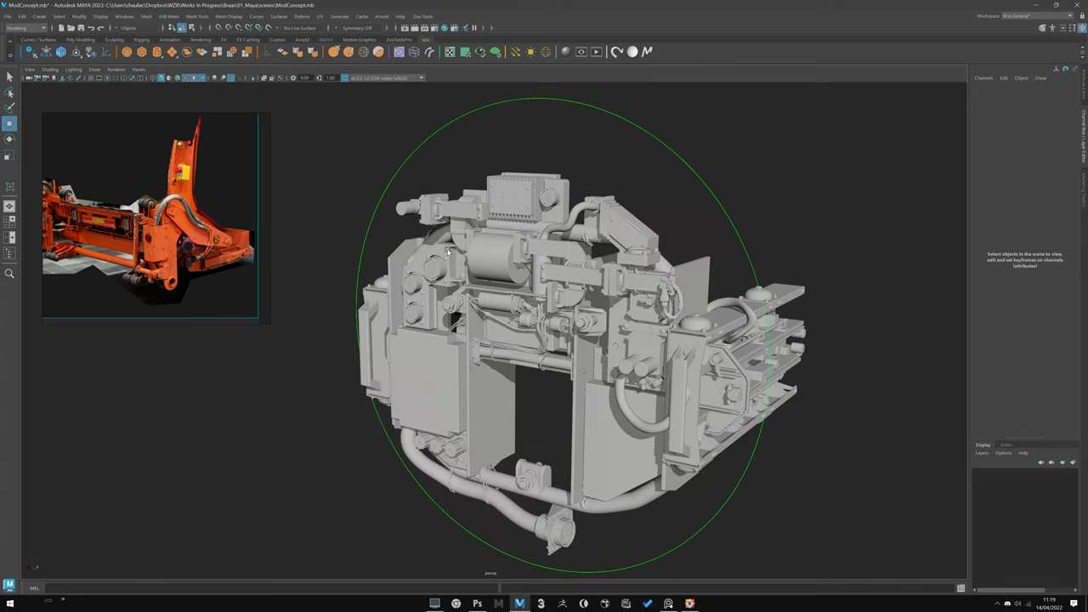
Ungroup the assembly from its BAM45_ctrl curve and delete the curve through the Outliner.
click(432, 188)
key(shift+o)
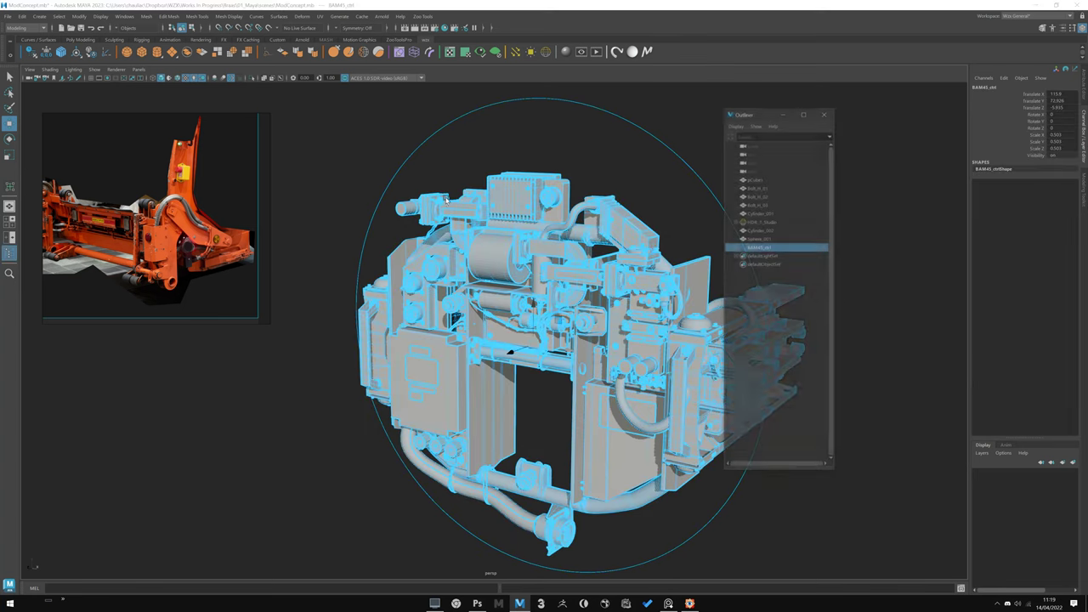
key(ctrl+shift+g)
click(770, 249)
key(Delete)
click(825, 115)
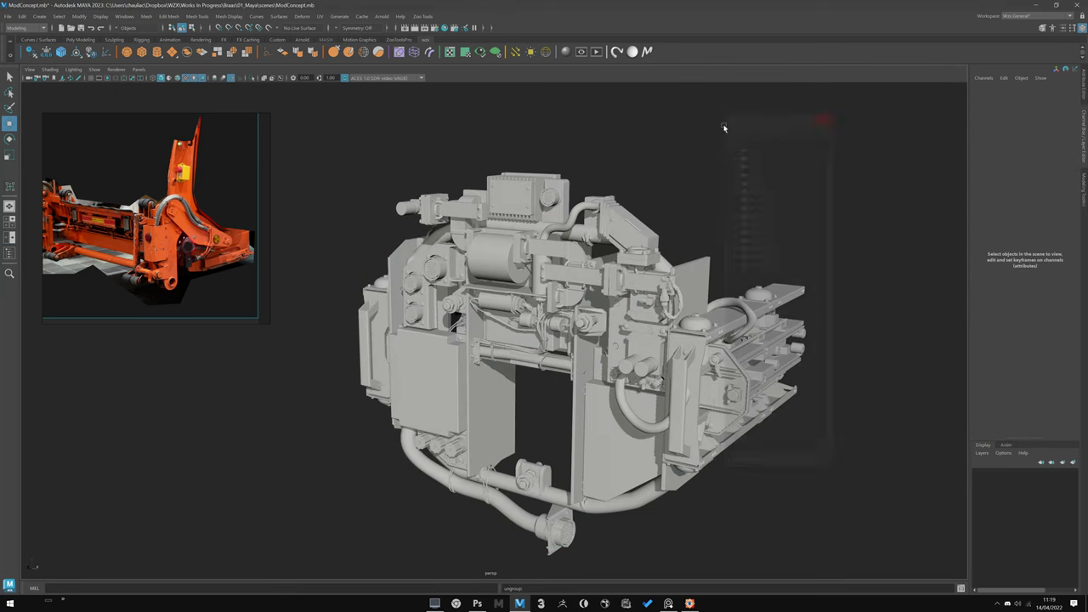
Check the ungrouped assembly's wireframe, select its geometry and examine the mesh around the front connectors and hoses.
click(177, 78)
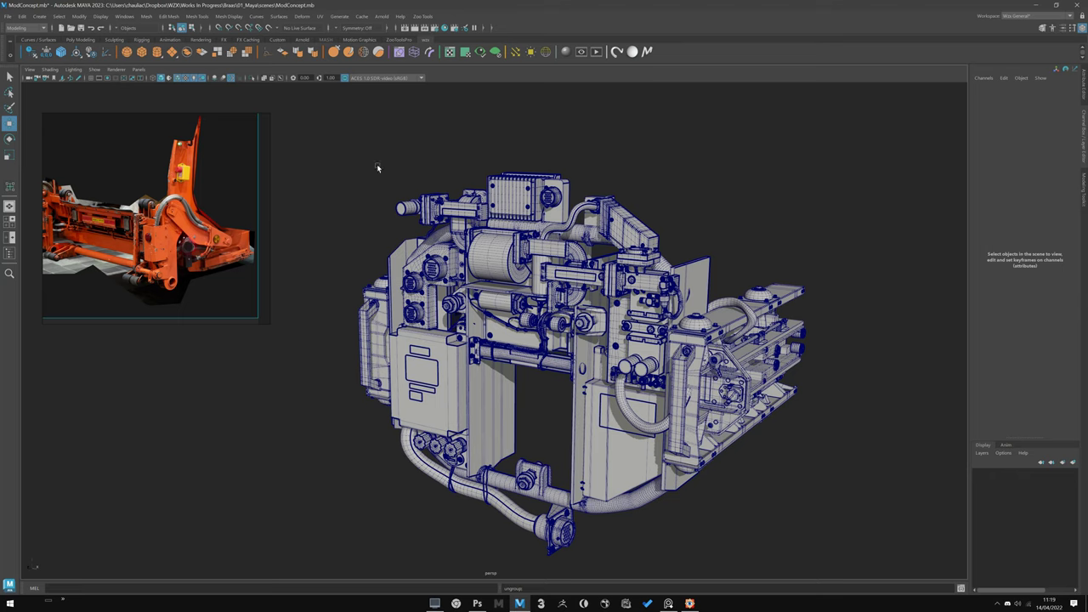
alt+drag(318, 162, 393, 219)
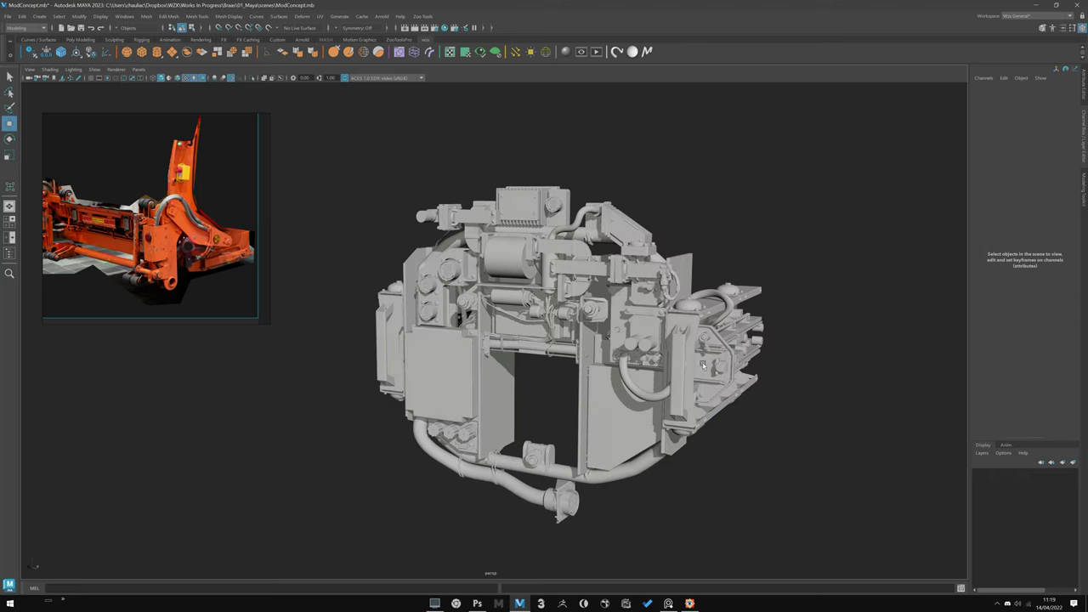
click(703, 365)
scroll(702, 348, up, 2)
scroll(495, 213, up, 2)
mouse_move(495, 213)
alt+mouse_down()
mouse_move(586, 223)
mouse_move(512, 217)
alt+mouse_up()
alt+drag(379, 311, 374, 318)
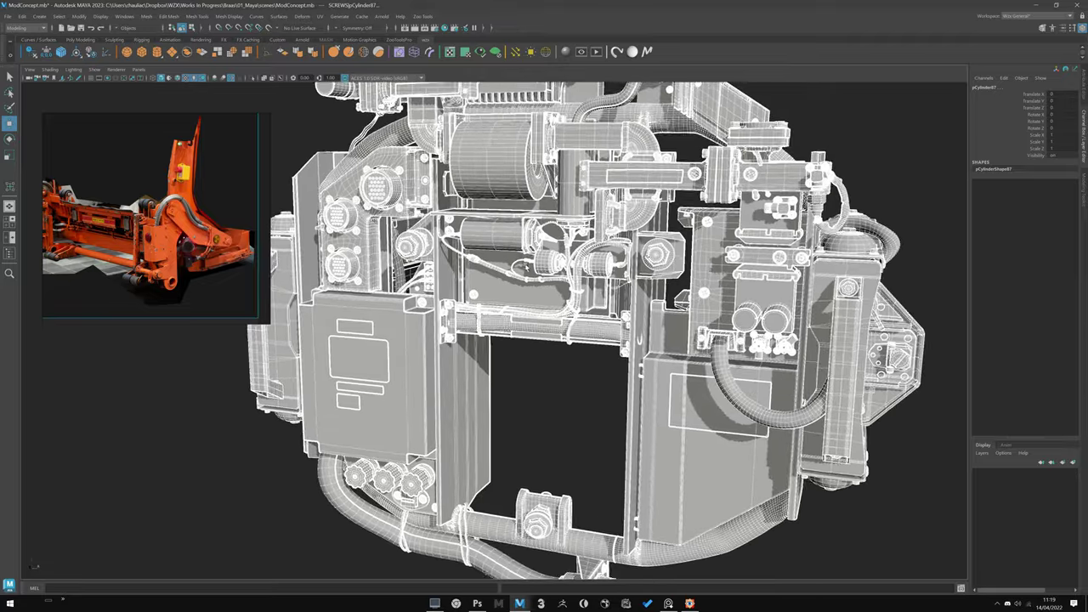
scroll(373, 320, up, 1)
alt+middle_drag(372, 329, 408, 394)
scroll(354, 420, up, 4)
alt+drag(371, 451, 489, 444)
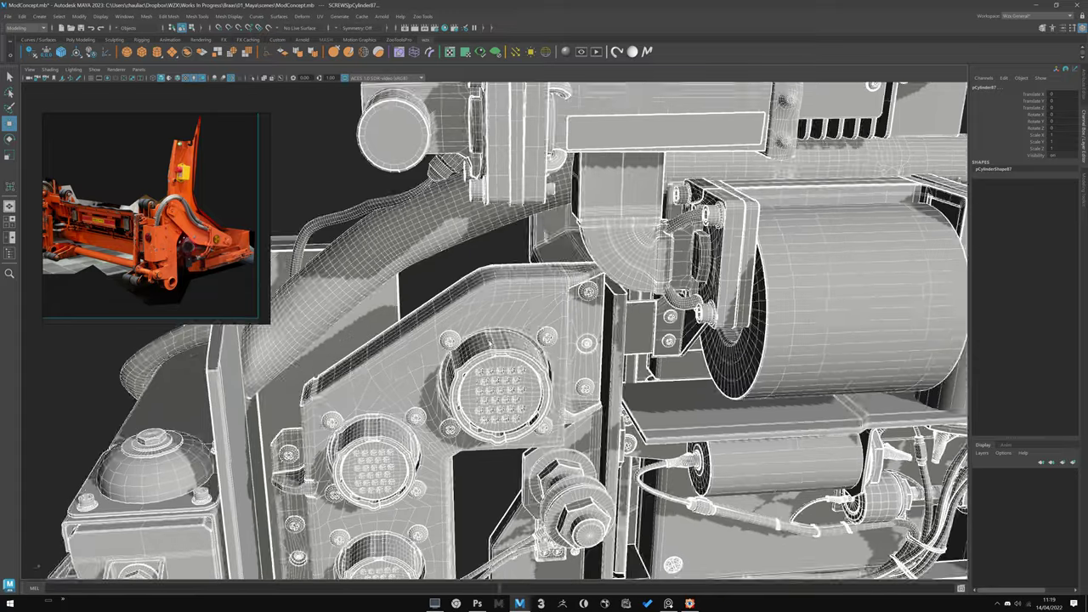
Examine the mesh of the assembly's small bolts, cylinders and fittings in close-up, then view the whole assembly.
scroll(536, 270, up, 3)
alt+drag(408, 349, 446, 335)
alt+right_drag(480, 318, 591, 262)
alt+right_drag(529, 356, 382, 387)
alt+middle_drag(383, 387, 449, 276)
alt+drag(449, 277, 420, 267)
alt+middle_drag(583, 493, 411, 344)
alt+drag(411, 345, 536, 389)
alt+right_drag(565, 428, 345, 172)
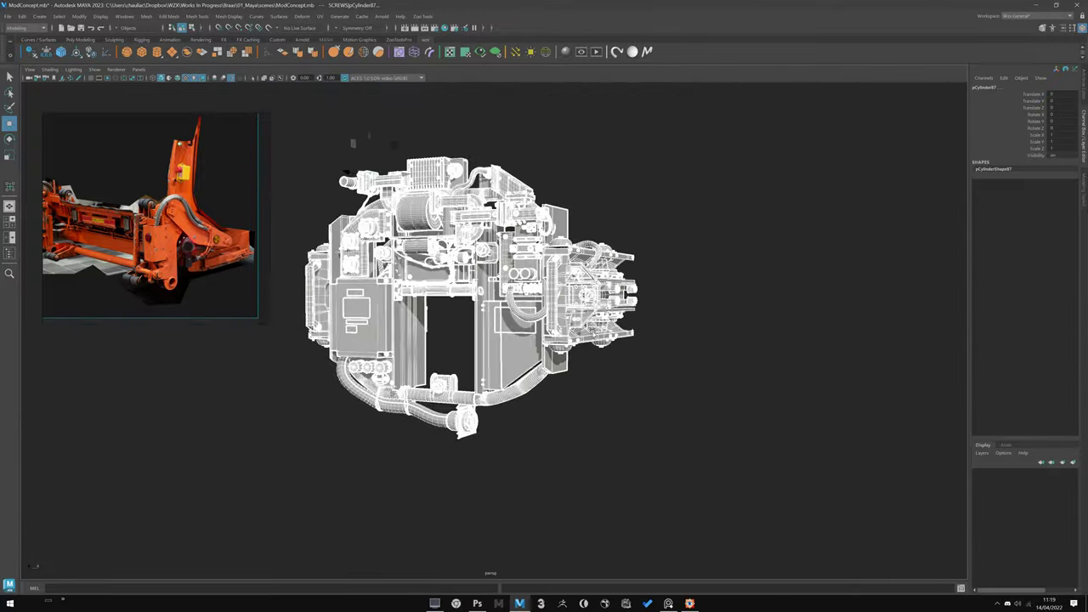
Deselect the assembly and import the PotoCable.mb model into the scene.
click(629, 400)
alt+right_drag(629, 399, 493, 434)
alt+middle_drag(383, 462, 479, 378)
drag(493, 365, 416, 478)
alt+middle_drag(541, 366, 476, 434)
click(528, 388)
alt+drag(505, 359, 505, 366)
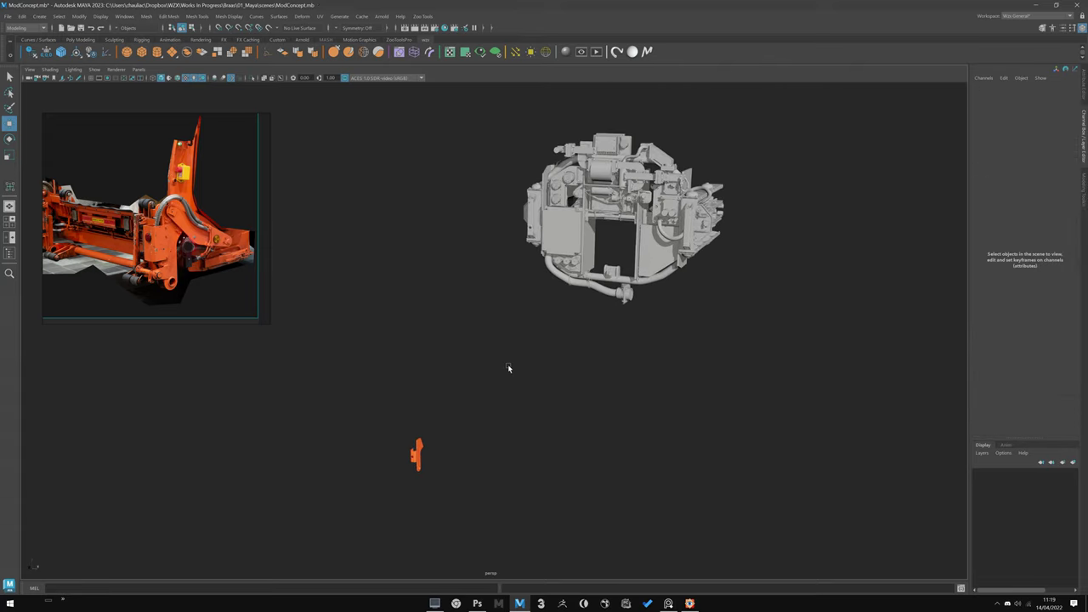
key(ctrl+i)
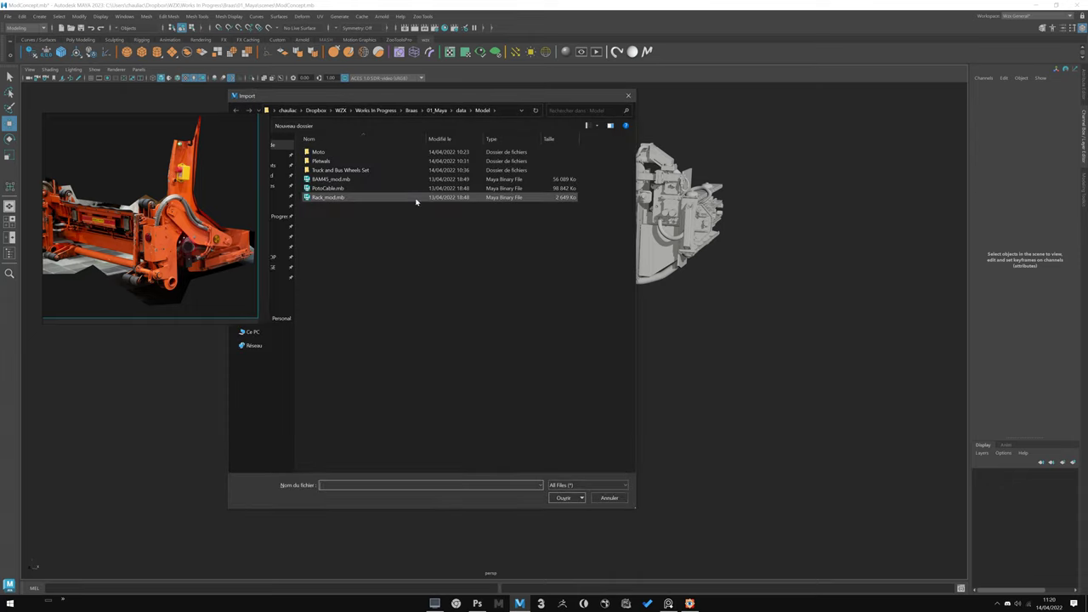
double_click(409, 196)
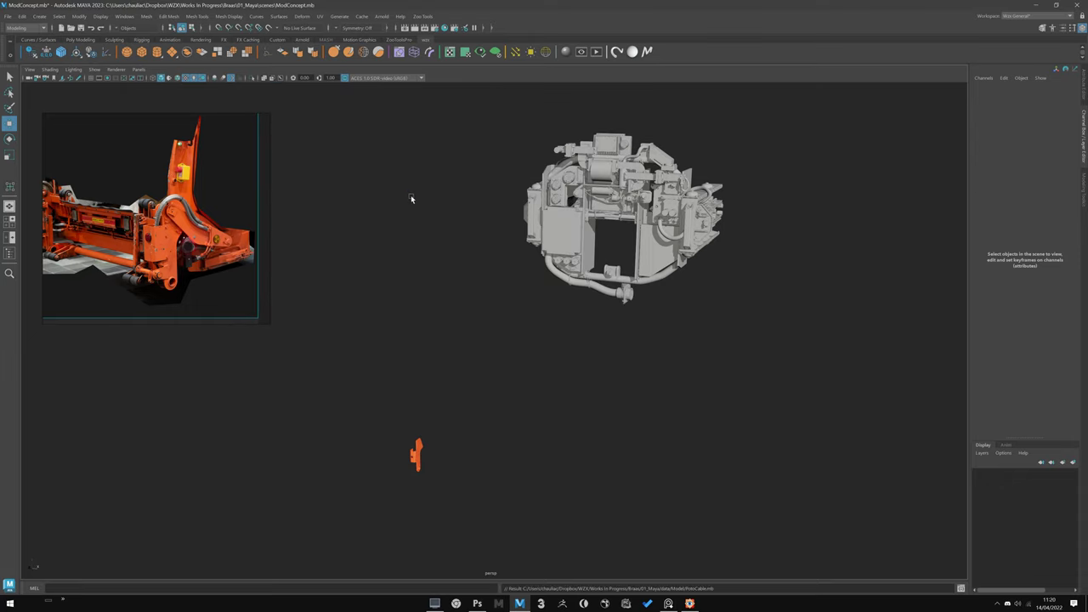
Examine the imported PotoCable model's mast, control box and orange hoses in close-up, check the Outliner, and view it together with the BAM45 assembly.
key(shift+o)
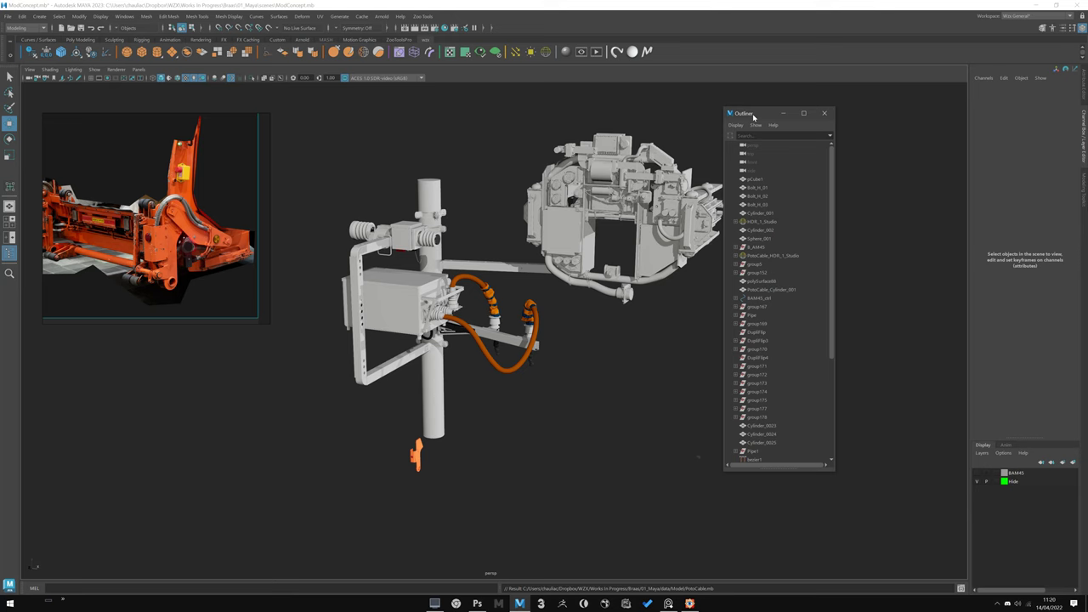
click(647, 346)
alt+drag(648, 349, 585, 493)
alt+right_drag(586, 493, 634, 484)
alt+drag(633, 485, 469, 339)
alt+drag(593, 343, 666, 354)
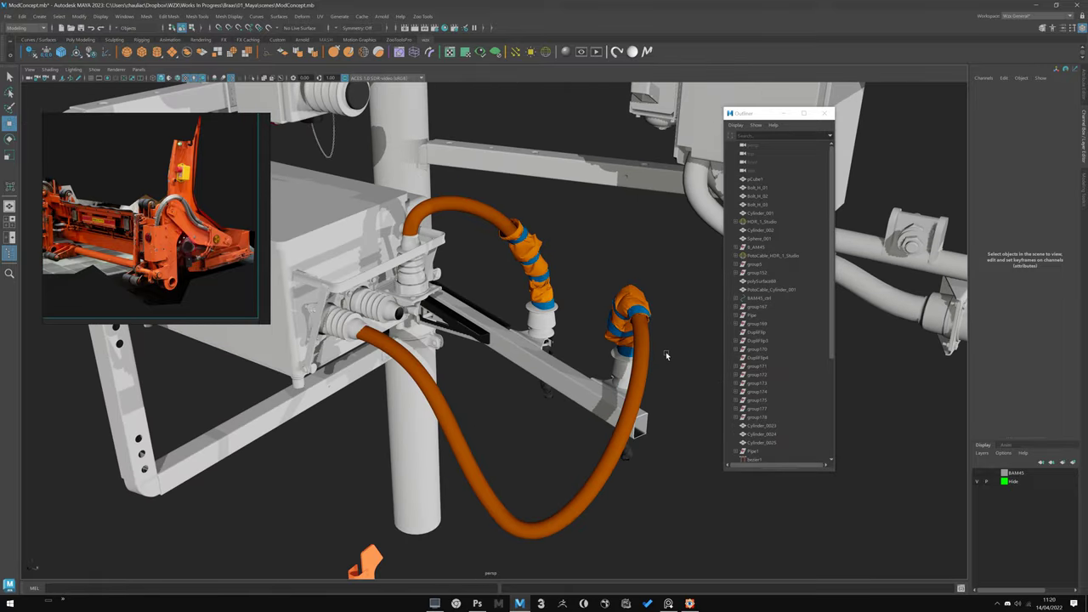
scroll(665, 356, down, 5)
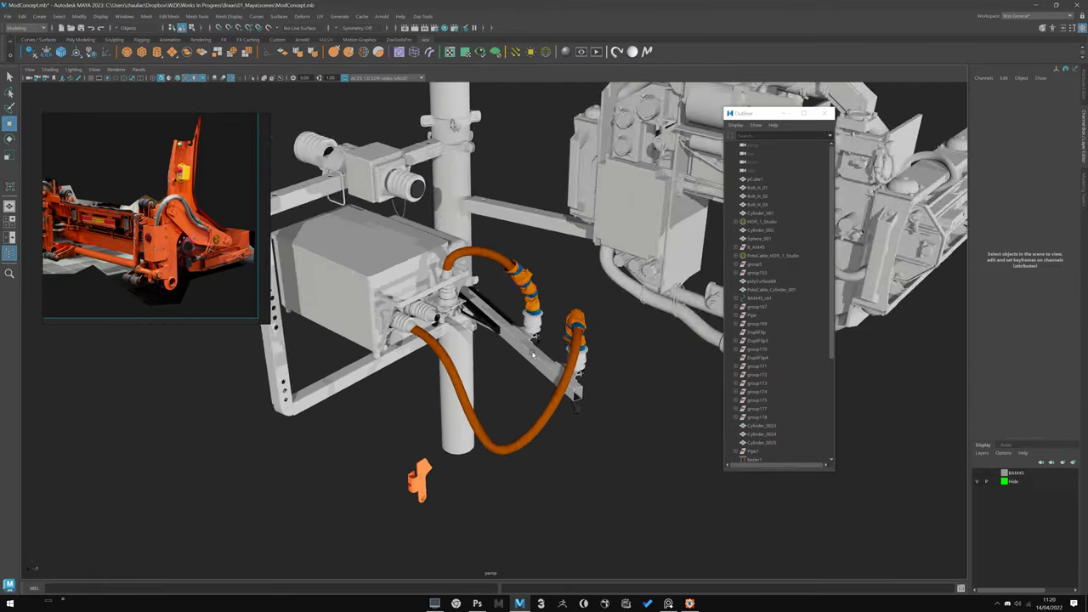
scroll(533, 354, down, 5)
alt+drag(533, 355, 516, 322)
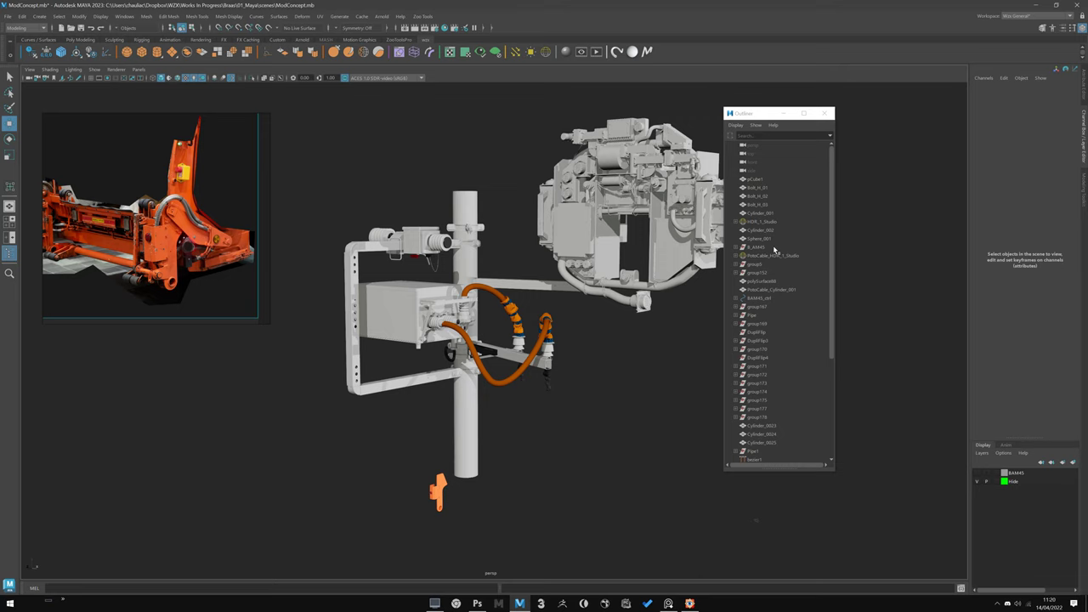
click(825, 114)
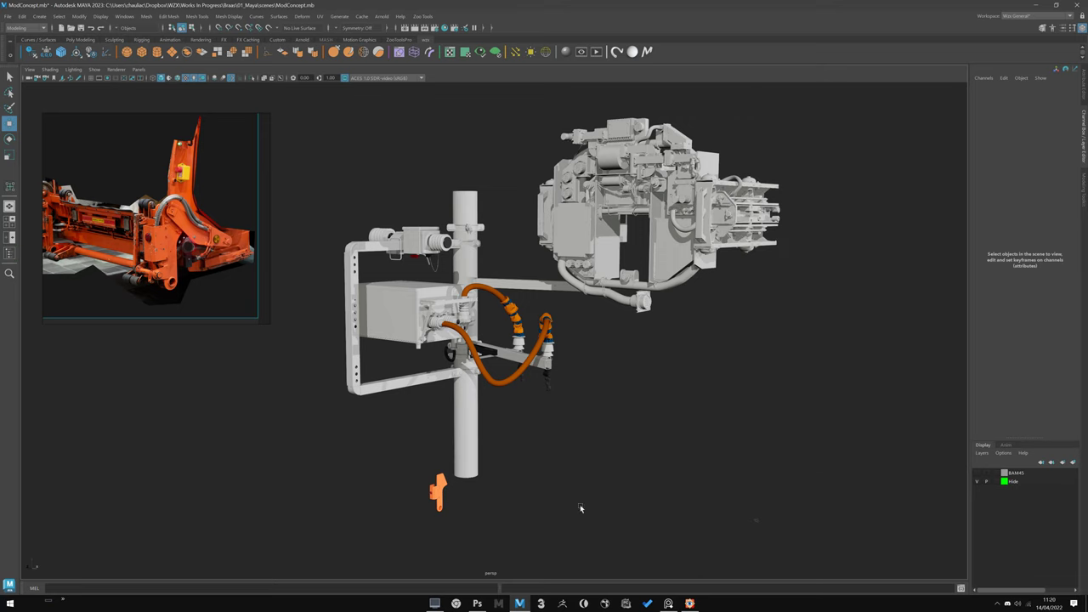
click(754, 526)
click(570, 507)
alt+middle_drag(634, 392, 581, 364)
alt+right_drag(581, 364, 616, 457)
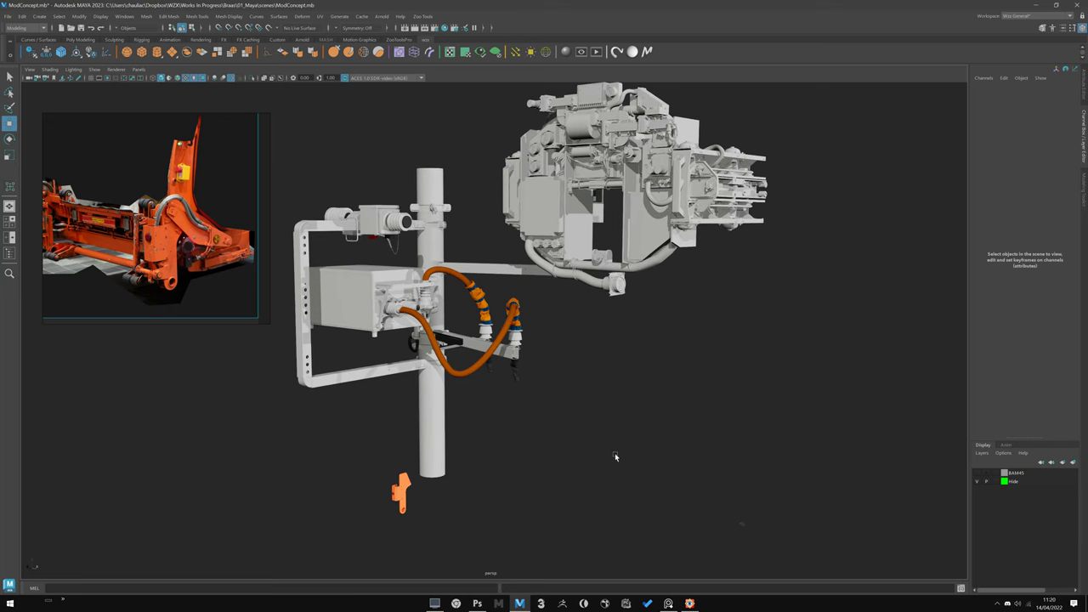
Switch to the Brave browser, search the web for cgtrader and open the CGTrader site in a maximized window.
key(super)
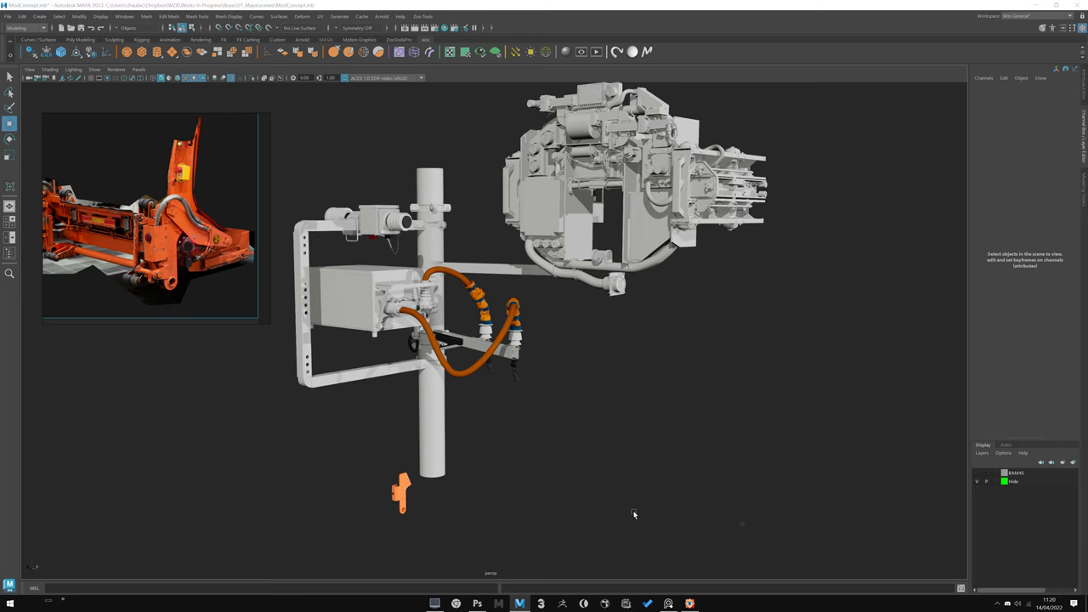
text(b)
key(Return)
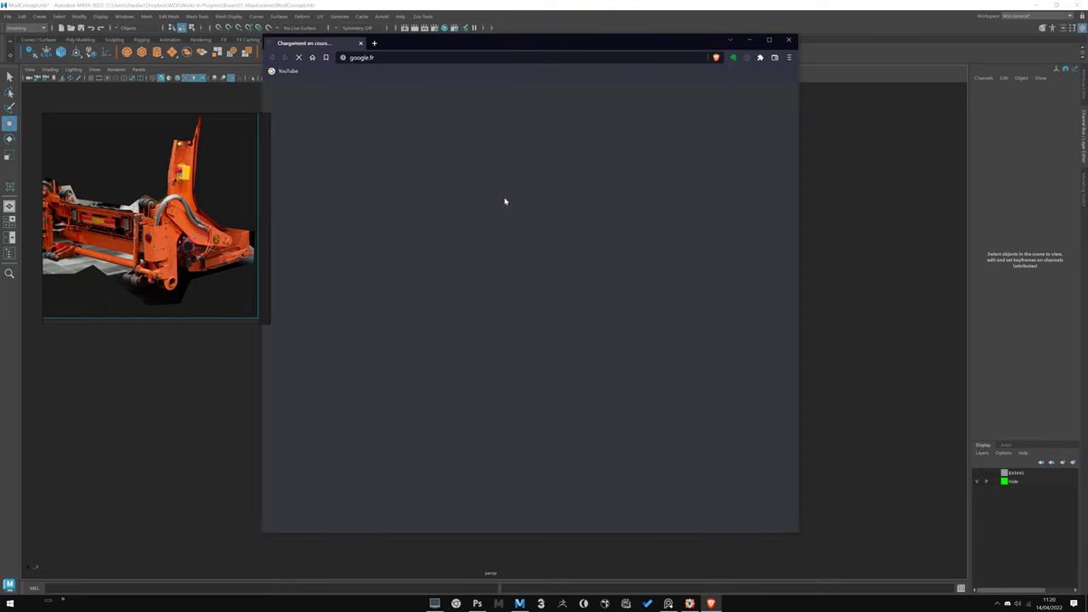
click(486, 57)
text(cgtrader)
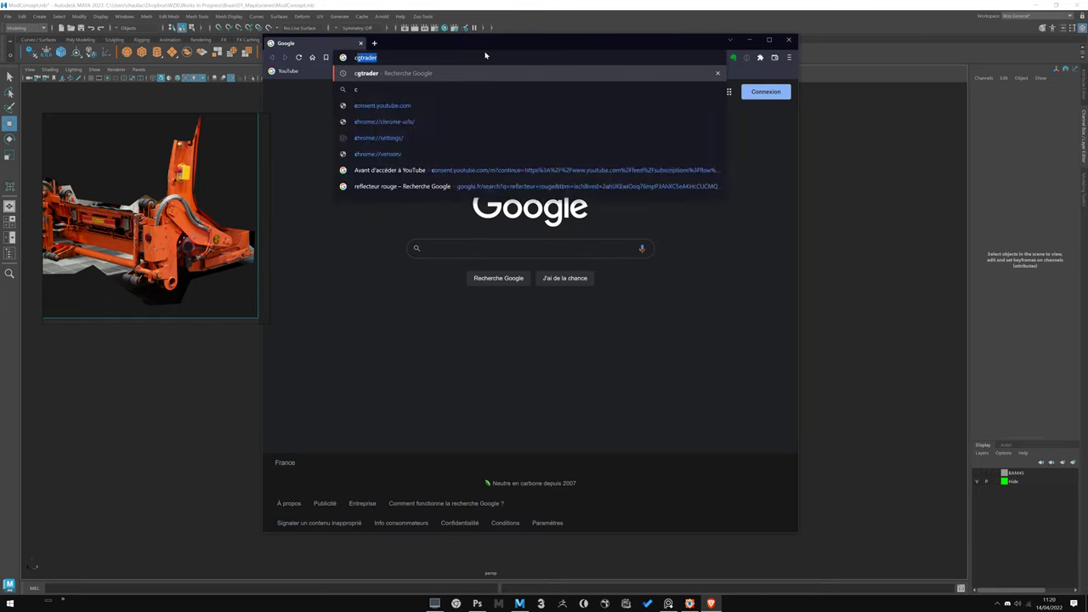
key(Return)
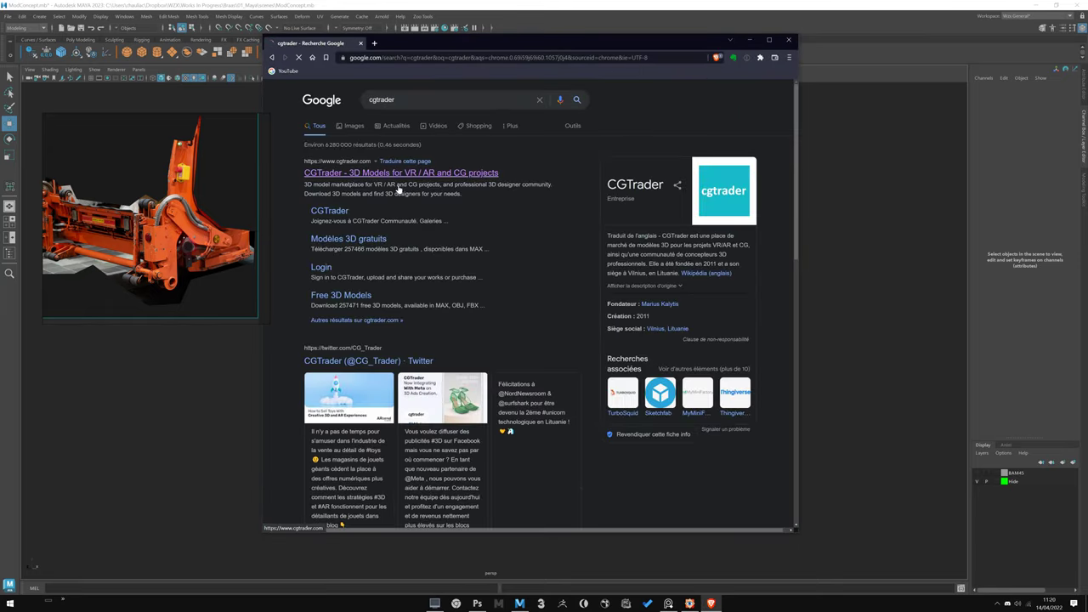
click(403, 178)
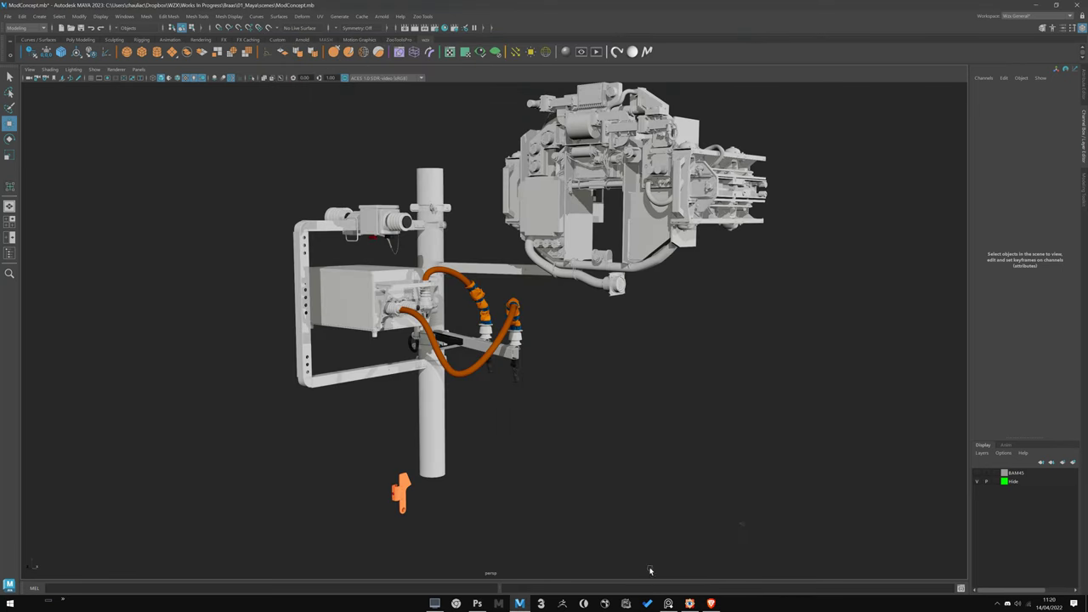
click(711, 604)
click(769, 40)
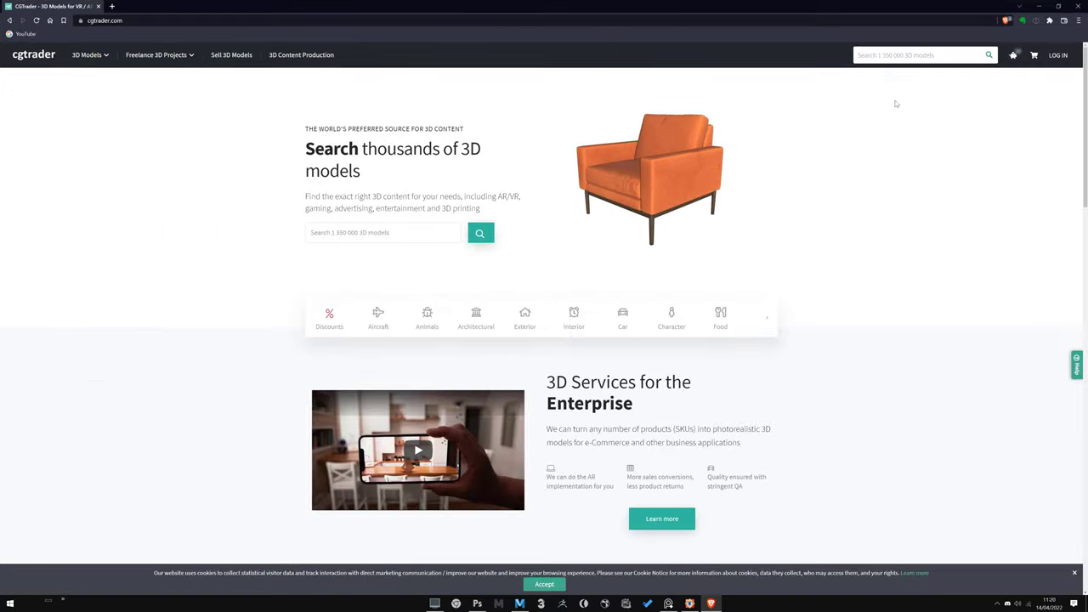
Search the CGTrader model library for caterpillar.
click(884, 57)
text(tracto)
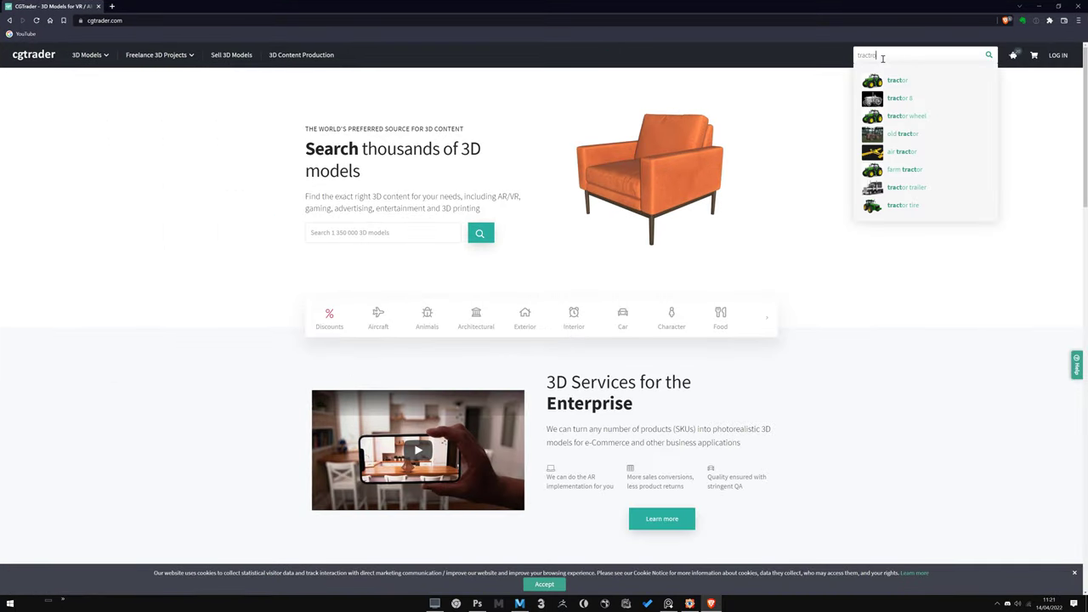
double_click(883, 58)
text(cute)
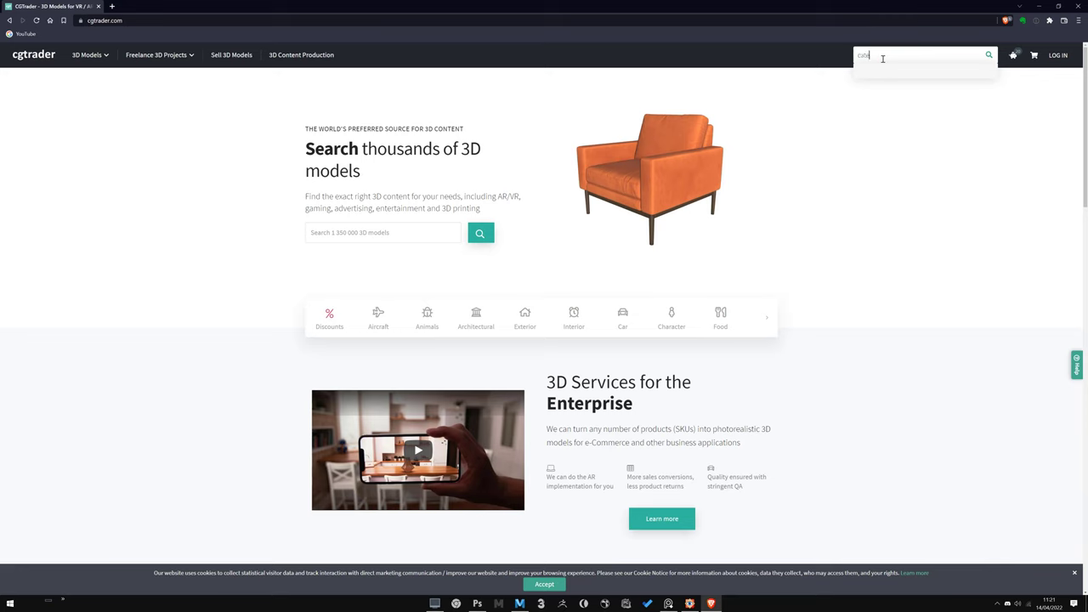
text(rpillar)
key(Return)
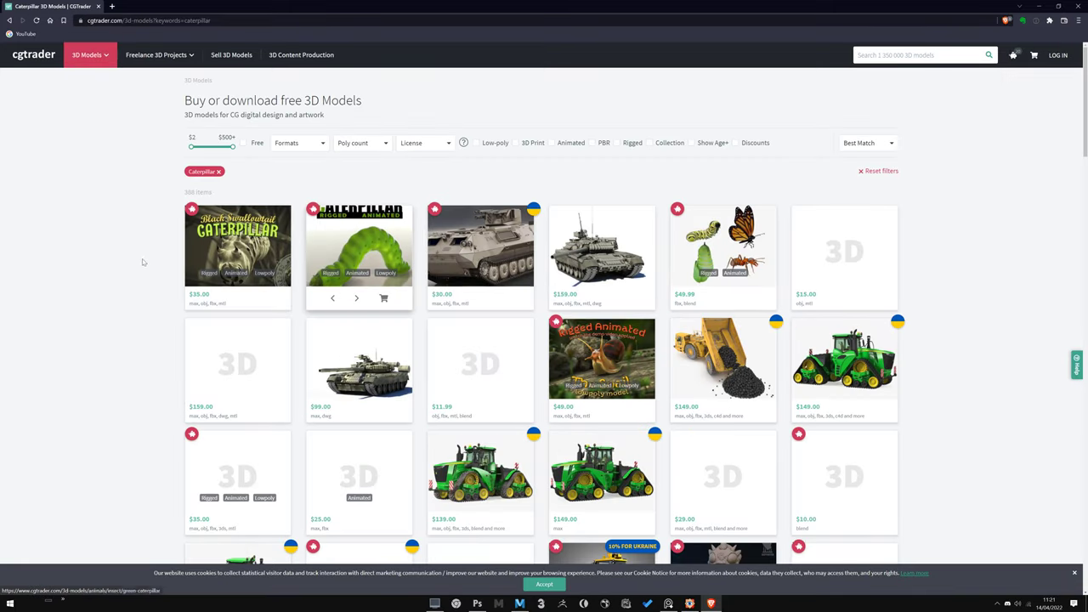
Browse the caterpillar results and open the Caterpillar 775G Bare Chassis Dirty page to check its formats and model details.
scroll(114, 292, down, 3)
scroll(112, 267, down, 5)
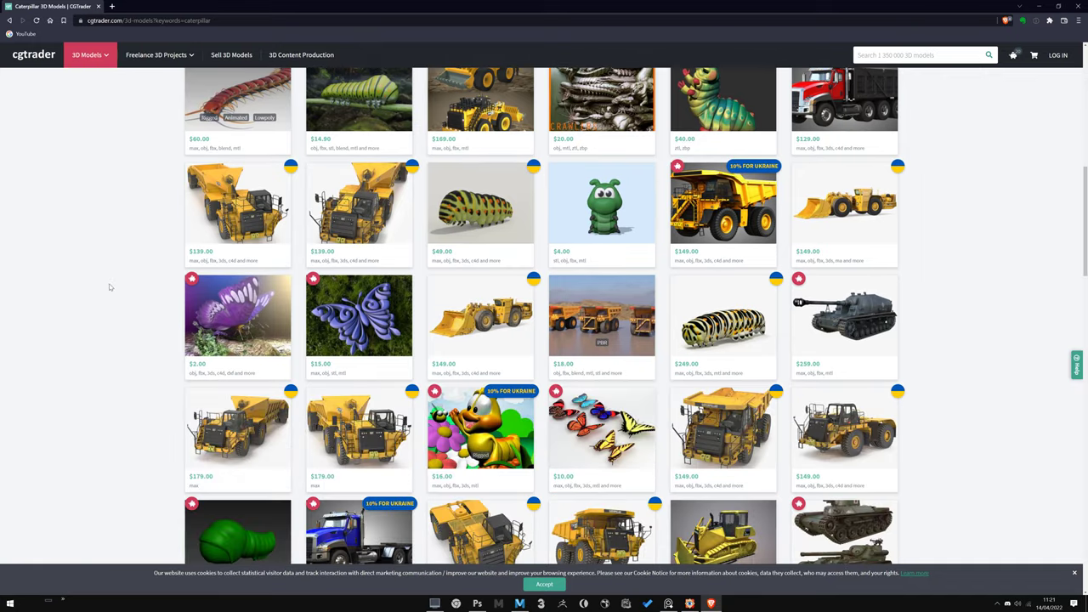
scroll(114, 302, down, 2)
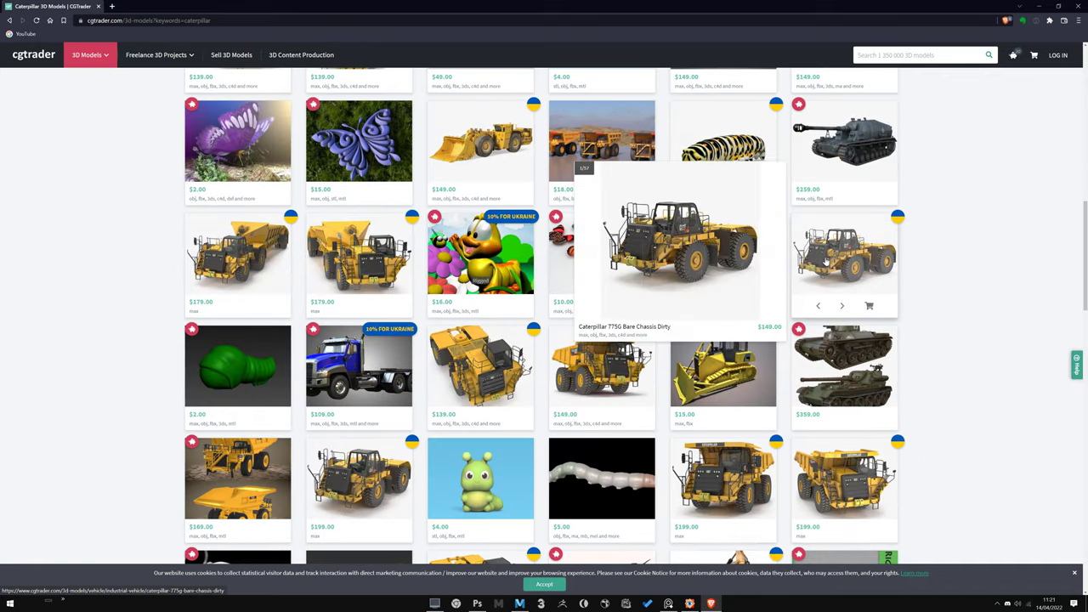
click(823, 266)
scroll(472, 435, down, 2)
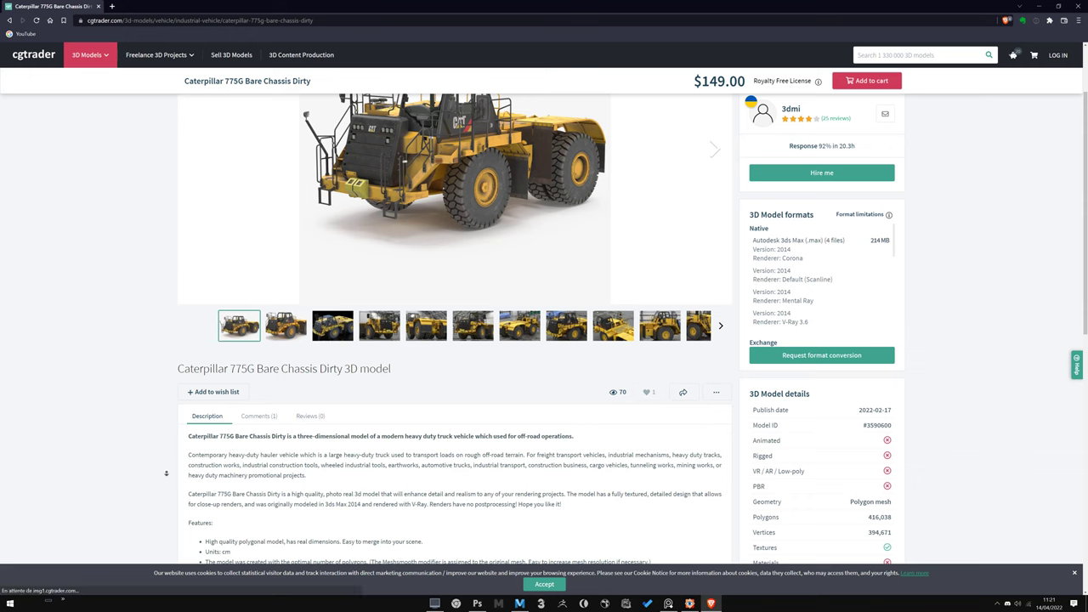
scroll(404, 440, down, 1)
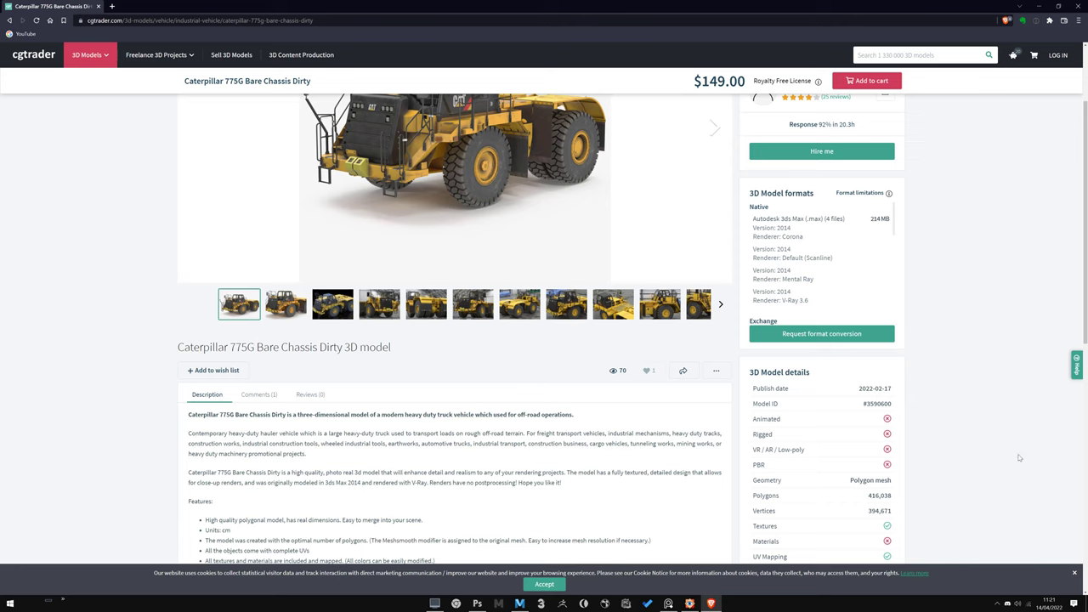
Search CGTrader for machinery and open the Working Machine loader and Pletwals road roller models in separate tabs.
scroll(1020, 458, up, 2)
text(n)
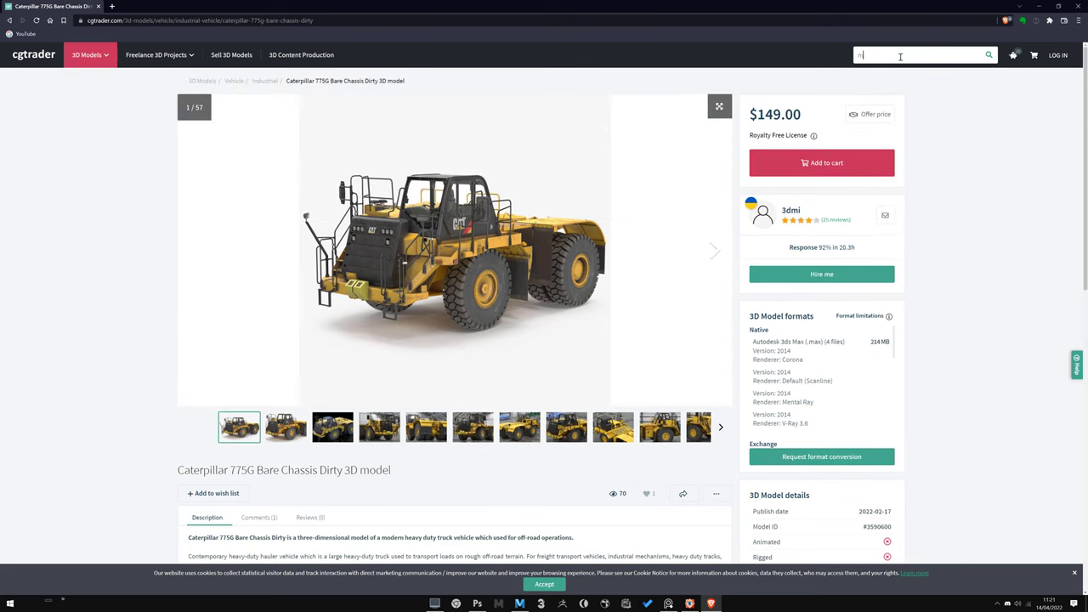
text(achi)
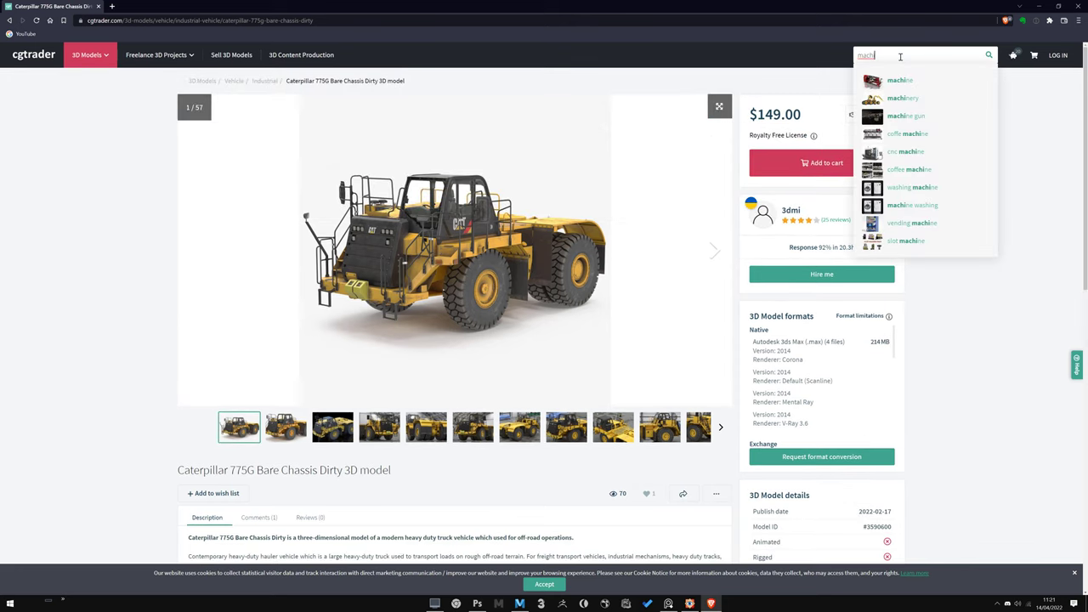
click(903, 100)
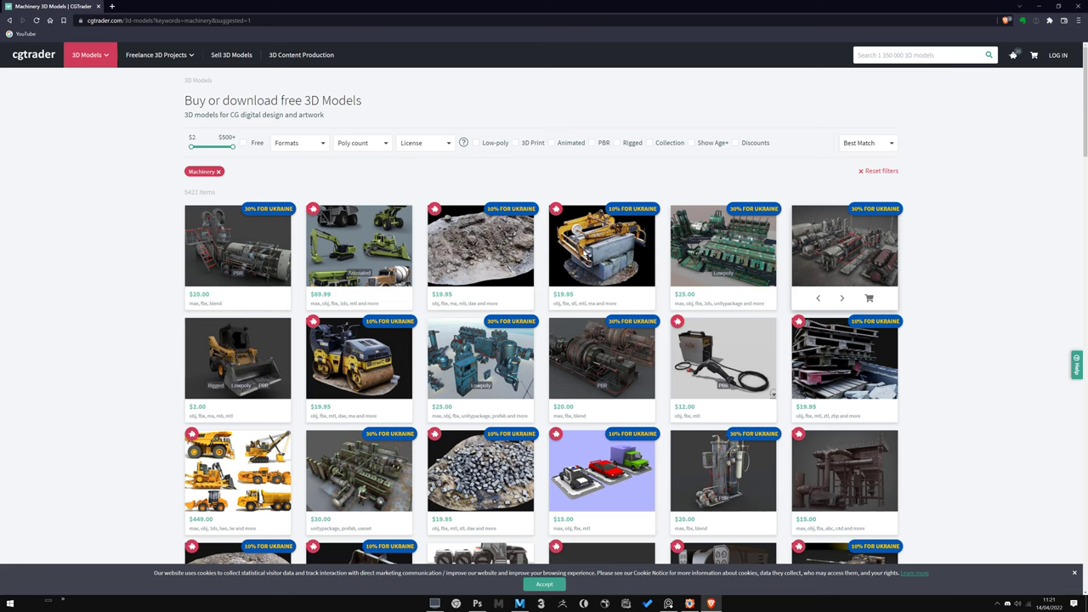
scroll(372, 218, down, 2)
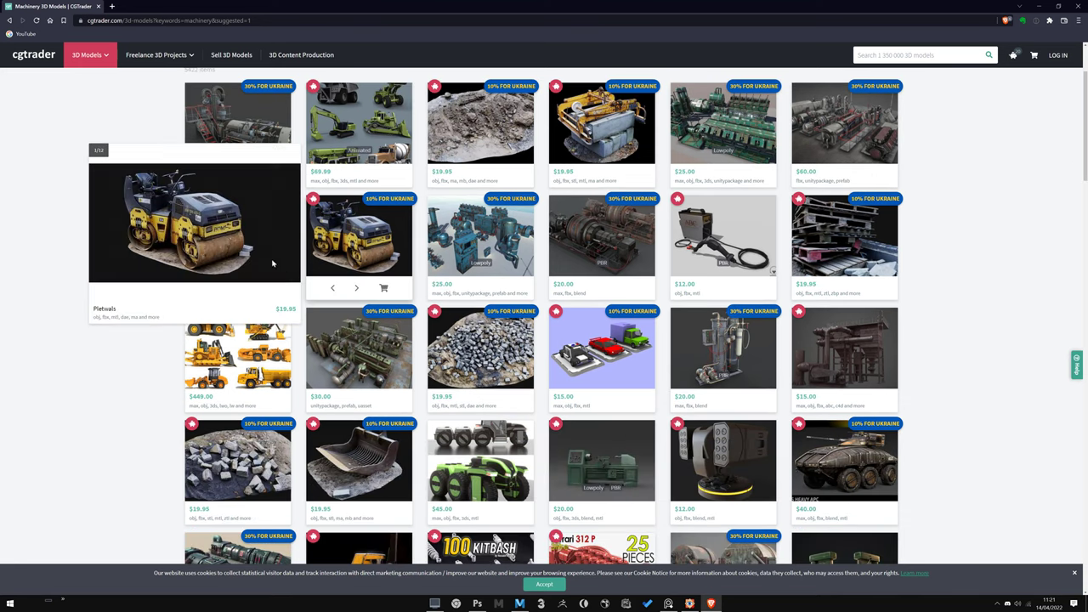
middle_click(348, 246)
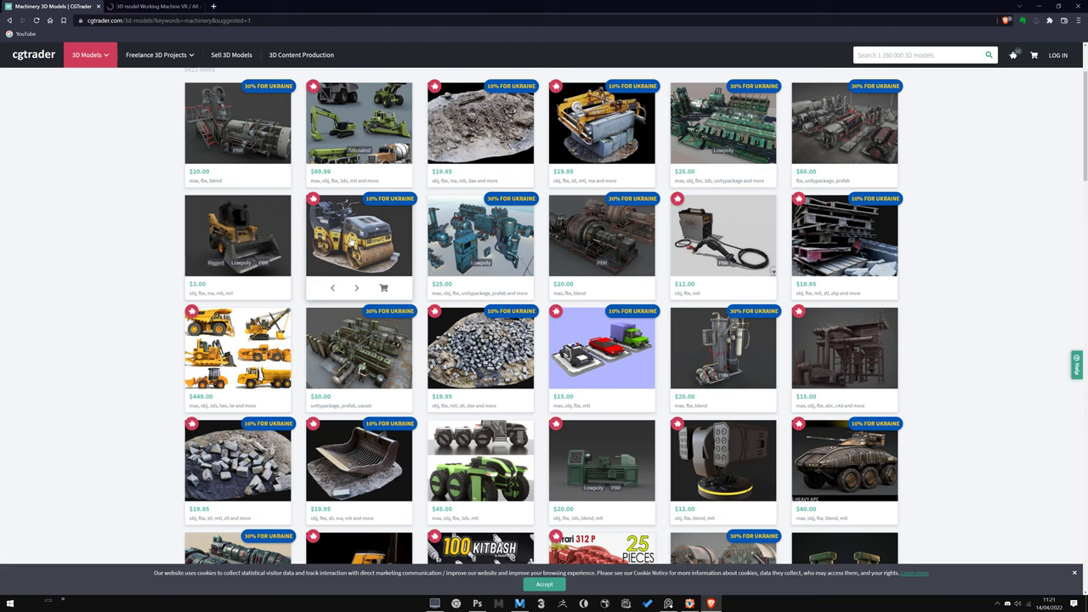
middle_click(348, 246)
Browse further through the machinery results, view the two opened model pages and close the Working Machine one, keeping Pletwals open.
scroll(80, 306, down, 5)
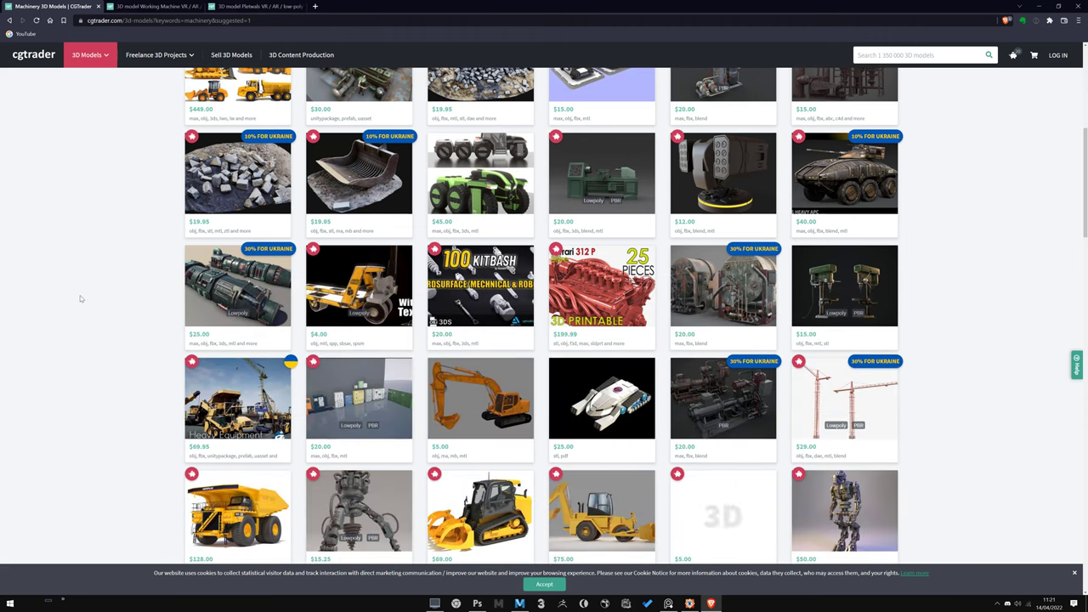
scroll(80, 330, down, 2)
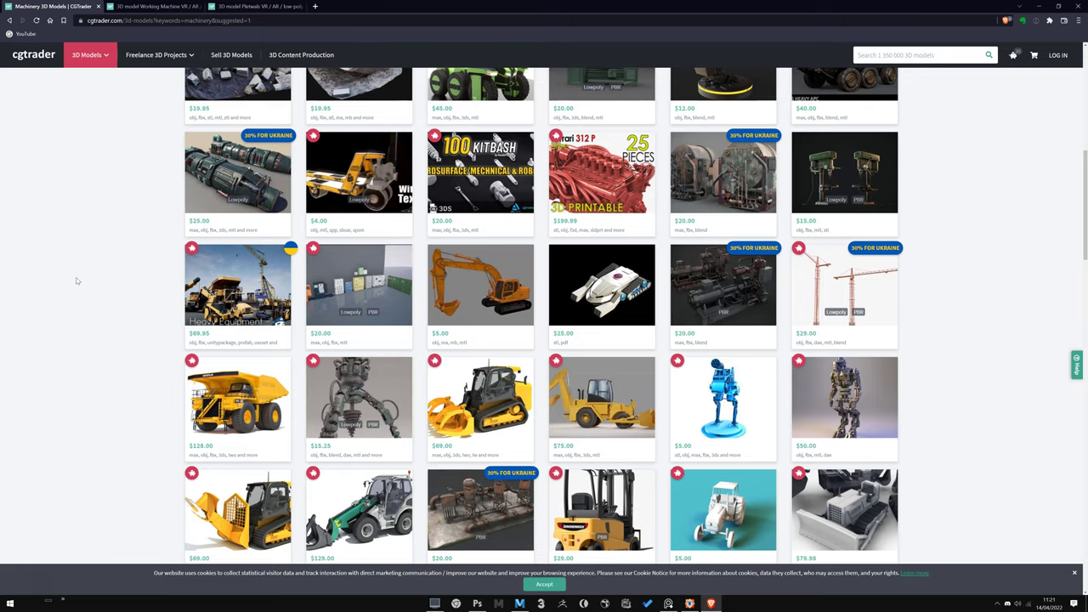
scroll(76, 281, down, 4)
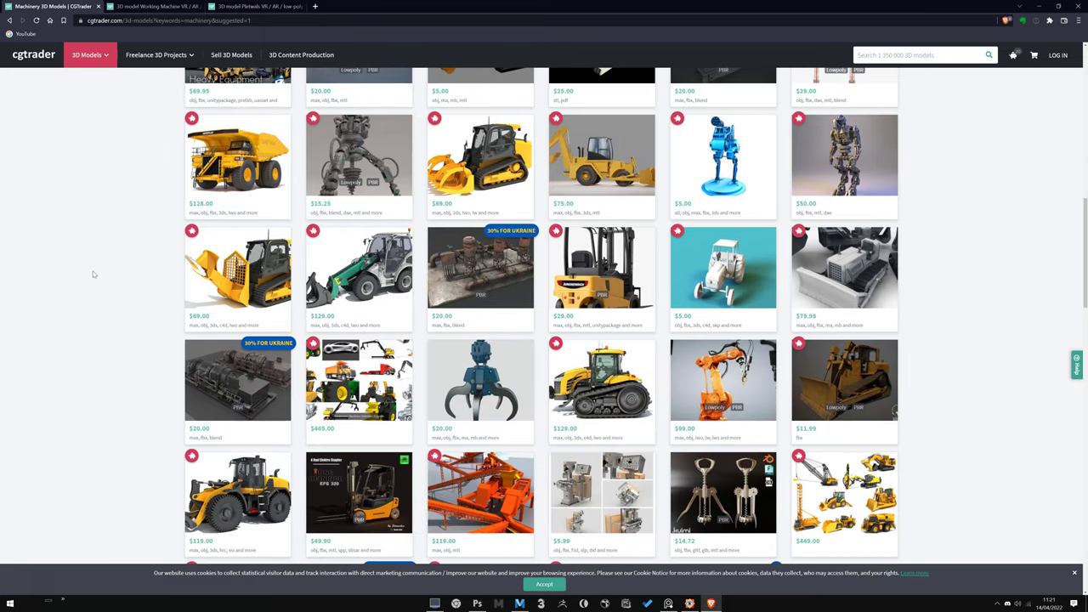
scroll(94, 274, down, 2)
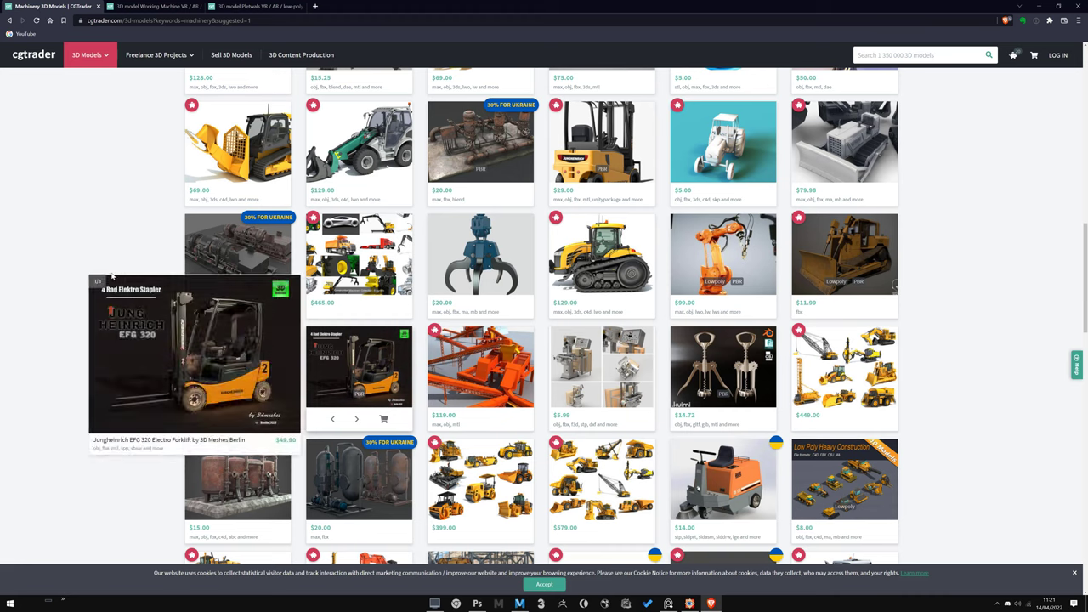
scroll(116, 272, down, 5)
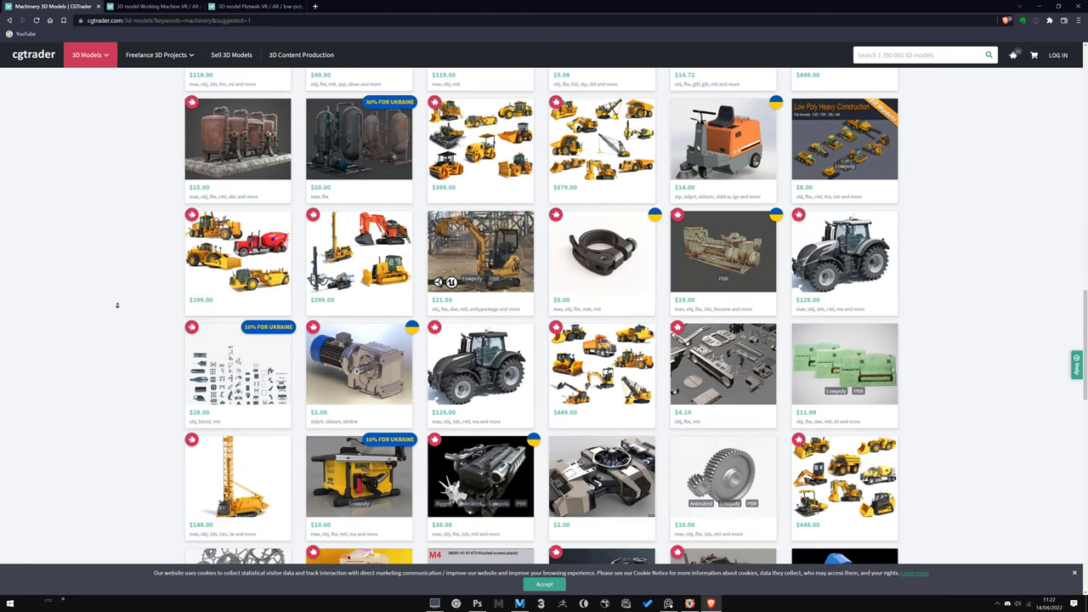
scroll(102, 357, down, 1)
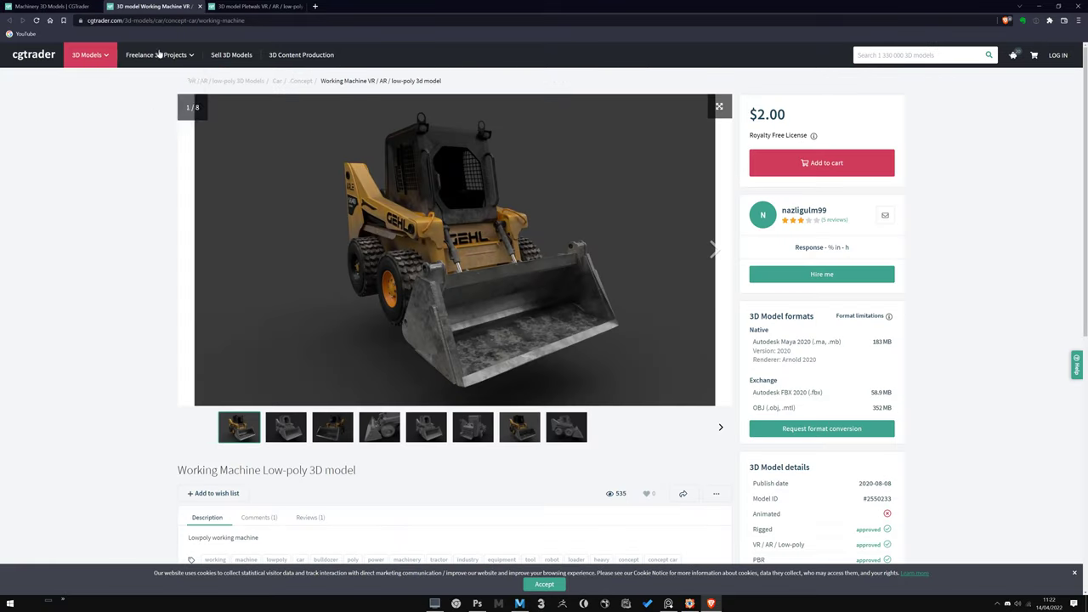
click(229, 7)
click(200, 7)
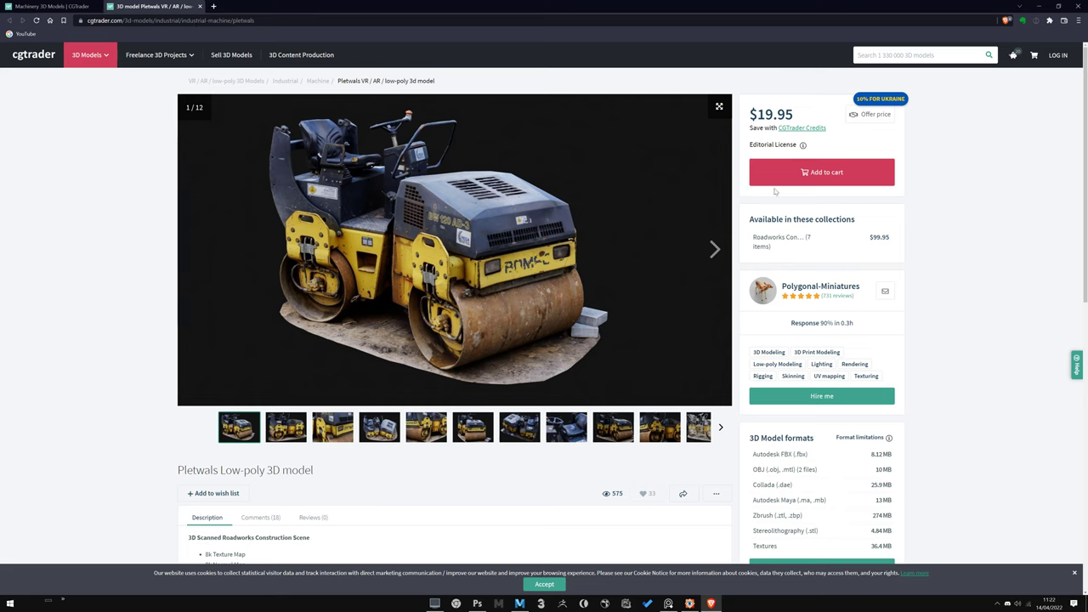
Switch to Maya, open the Pletwals Maya scene from the project's data/Model/Pletwals folder and raise the viewport exposure to brighten it.
click(521, 602)
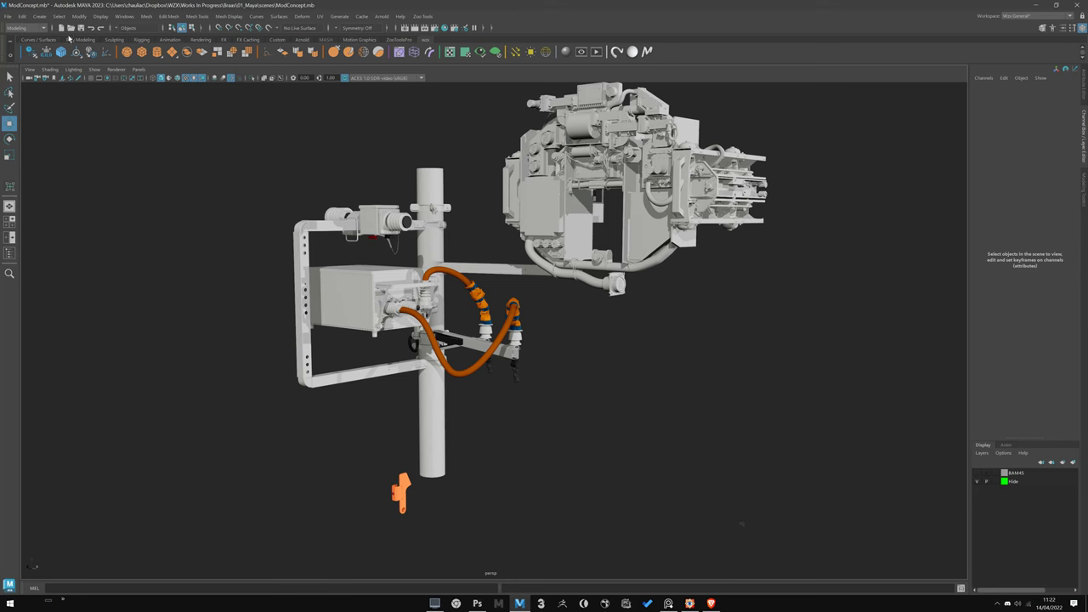
key(ctrl+o)
click(437, 110)
double_click(369, 161)
double_click(326, 153)
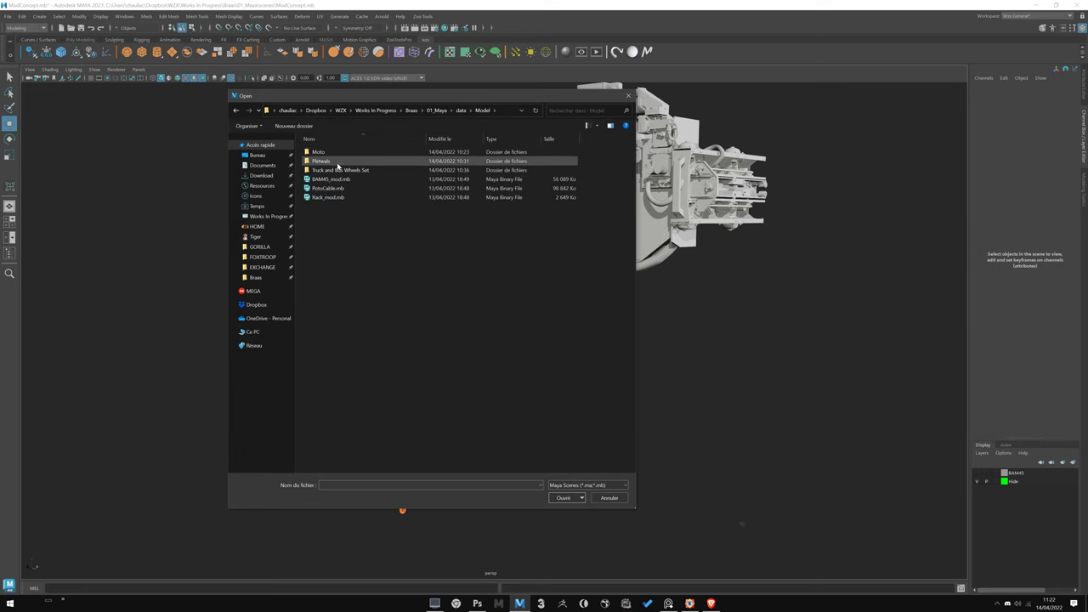
double_click(335, 161)
click(372, 170)
double_click(372, 173)
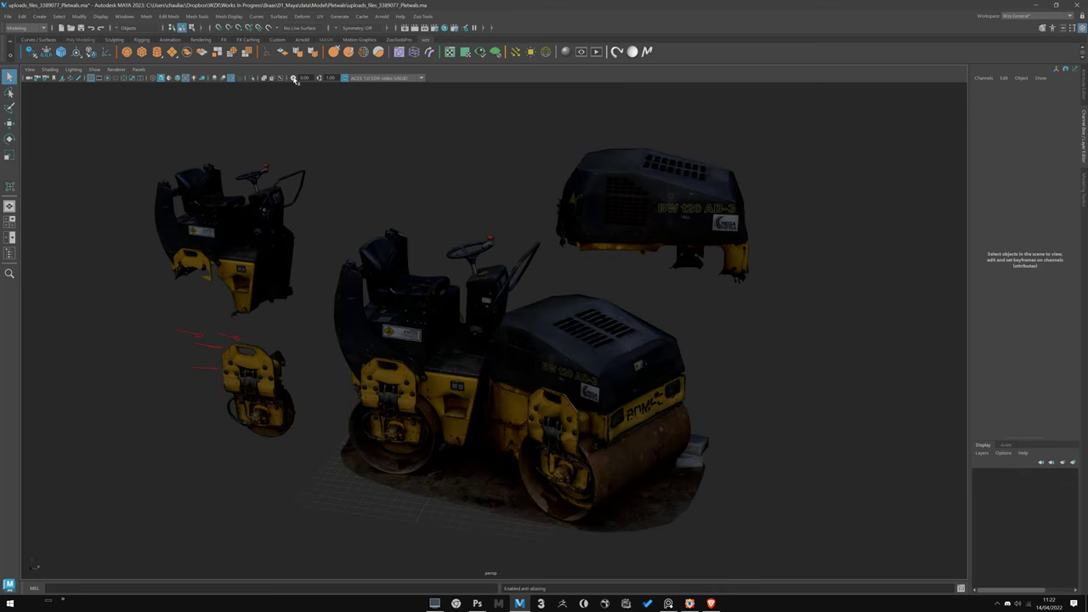
ctrl+drag(305, 78, 314, 79)
click(994, 602)
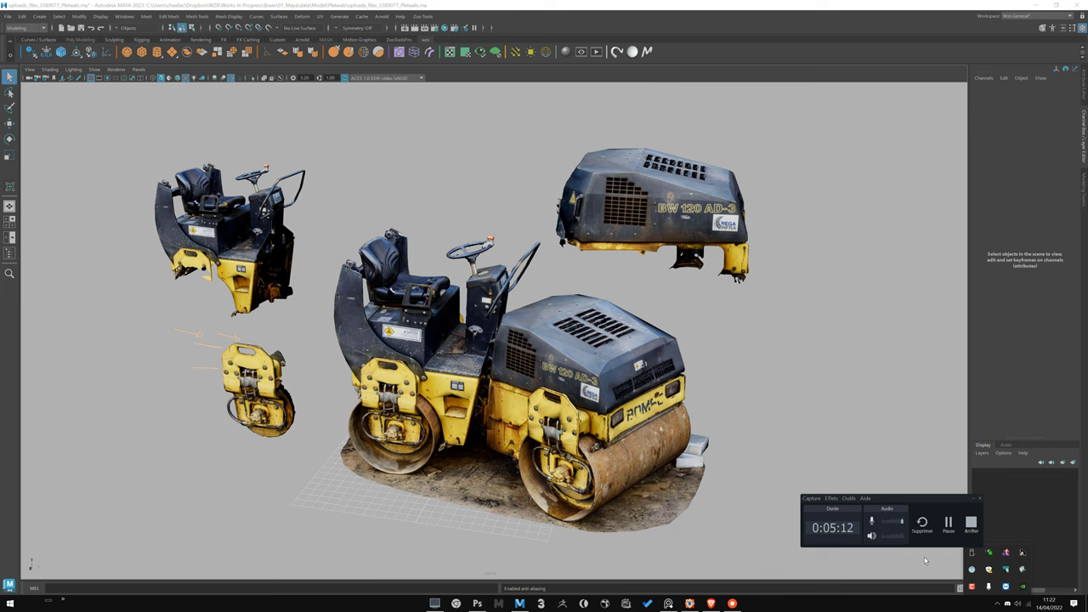
Examine the road roller scan from the side and front, including its drums, side panels and engine hood.
click(968, 535)
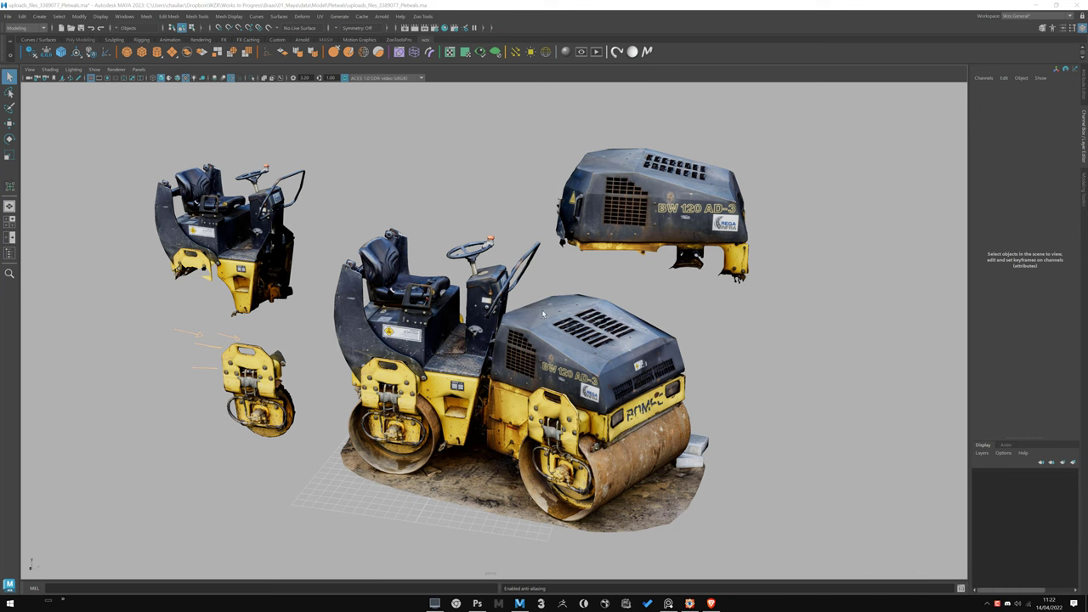
alt+drag(543, 318, 550, 304)
click(544, 366)
mouse_move(544, 373)
alt+mouse_down()
mouse_move(575, 364)
mouse_move(509, 371)
mouse_move(554, 367)
alt+mouse_up()
scroll(575, 364, up, 3)
click(717, 228)
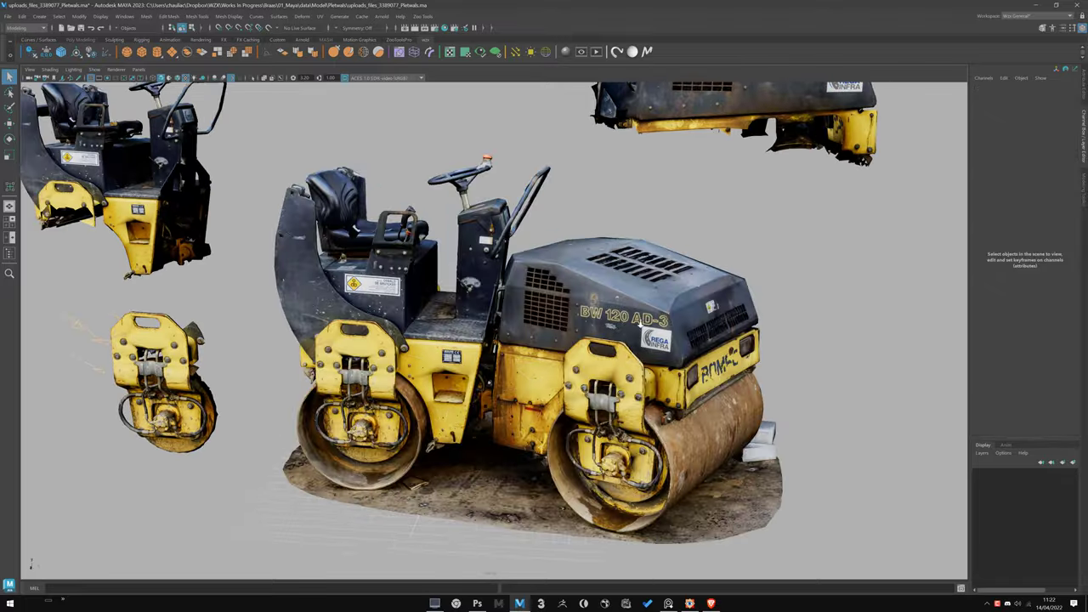
alt+middle_drag(624, 440, 538, 347)
scroll(538, 346, up, 5)
scroll(538, 346, up, 3)
alt+drag(538, 346, 524, 266)
alt+drag(585, 454, 582, 418)
scroll(580, 374, down, 4)
alt+drag(580, 357, 468, 364)
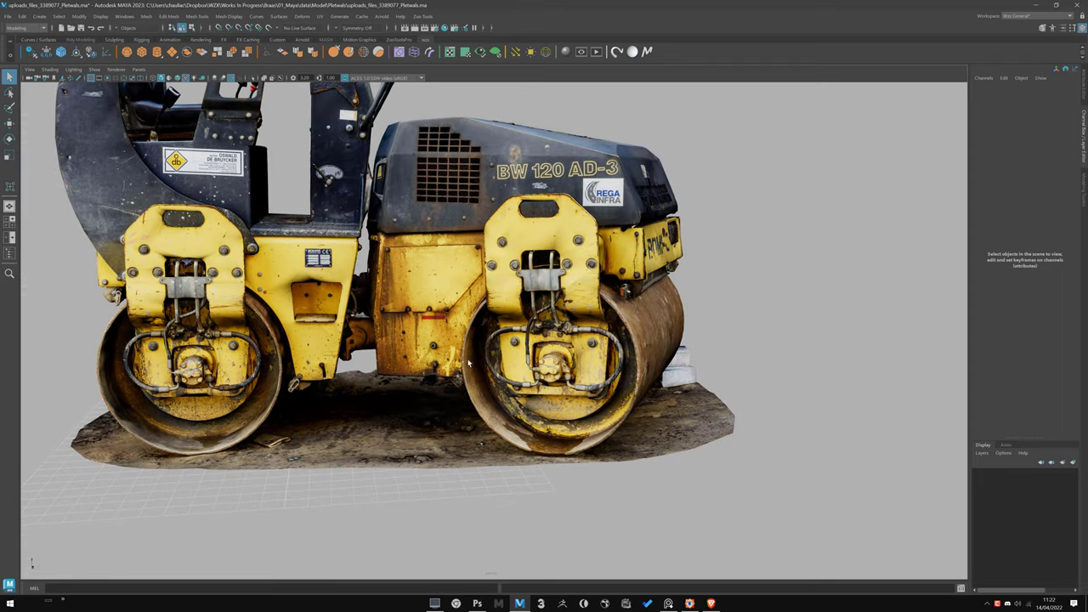
alt+drag(575, 365, 552, 380)
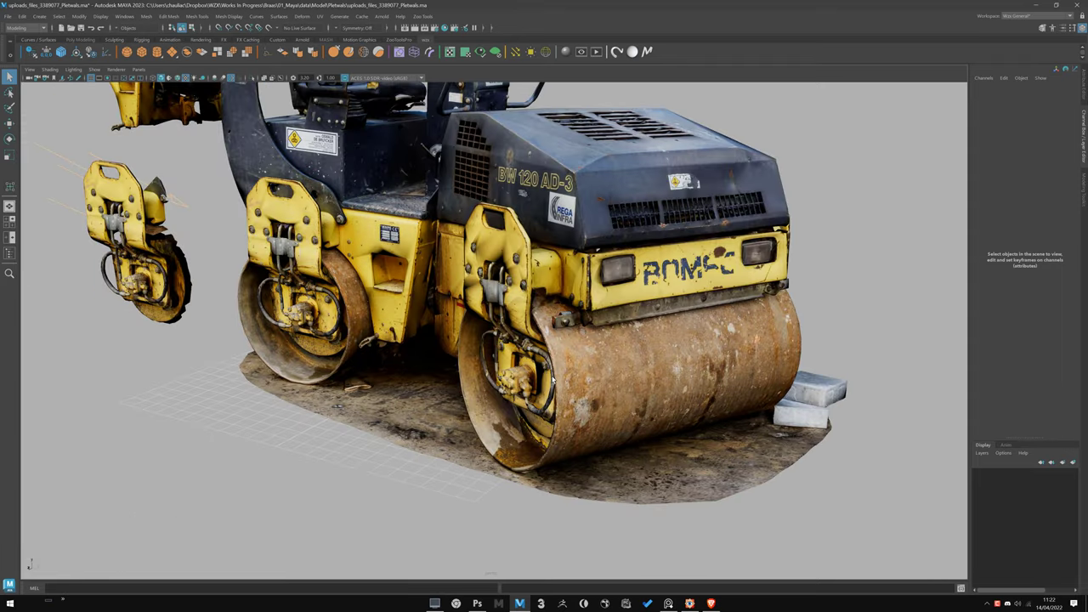
alt+drag(671, 256, 657, 260)
alt+drag(519, 305, 568, 309)
click(553, 322)
alt+middle_drag(568, 310, 547, 274)
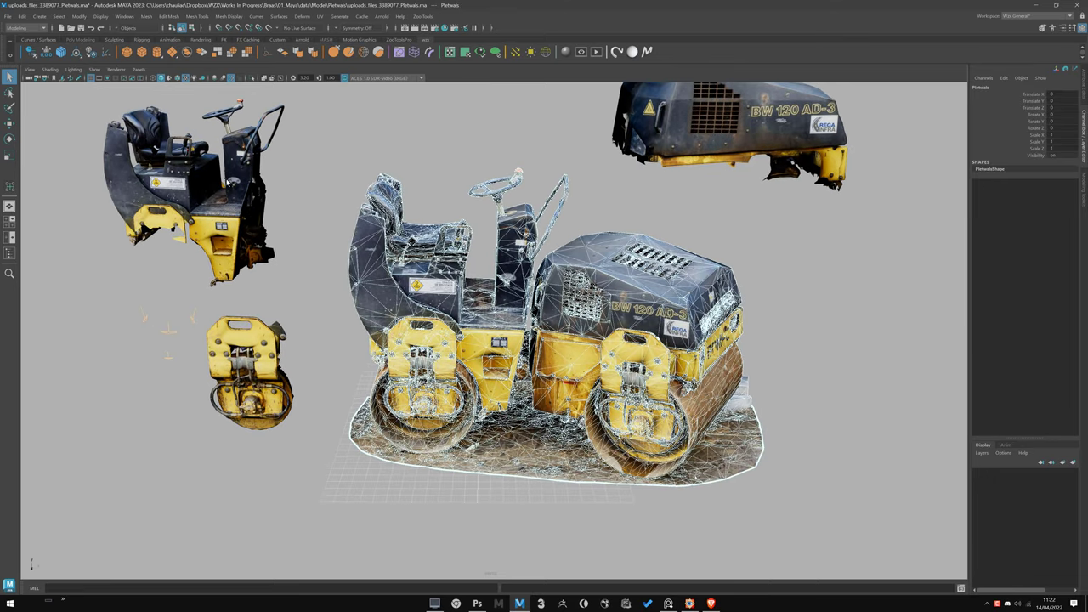
Select the separated wheel bracket, driver's platform and engine hood pieces around the road roller, and clear the selection.
click(10, 92)
drag(360, 170, 366, 357)
alt+drag(366, 299, 427, 308)
key(w)
alt+right_drag(427, 342, 396, 351)
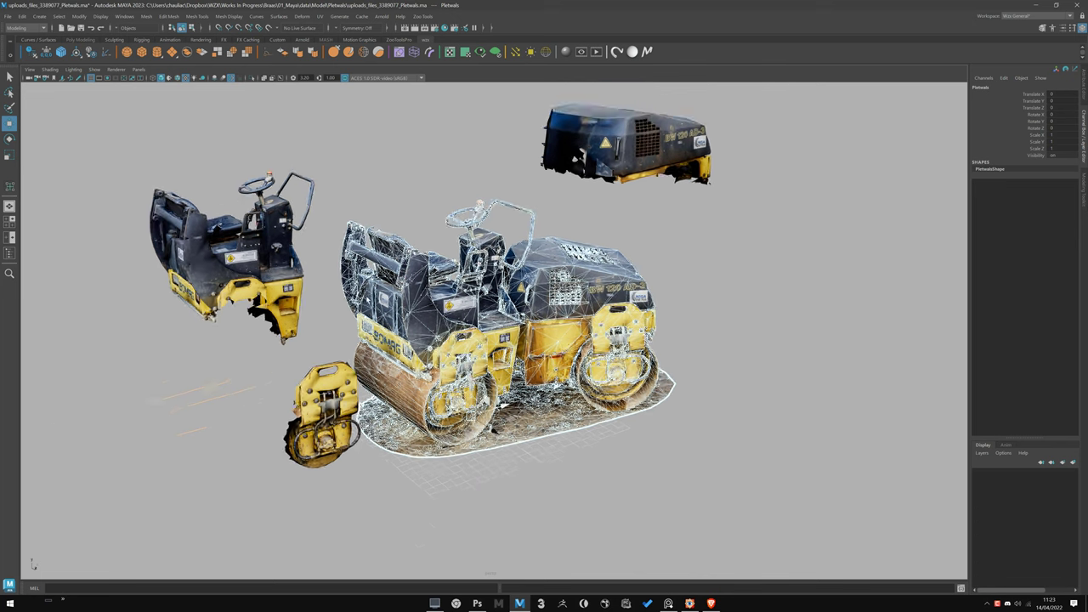
click(318, 412)
alt+drag(320, 412, 324, 396)
shift+click(277, 242)
shift+click(603, 145)
alt+drag(396, 202, 425, 238)
click(386, 200)
Examine the separated driver's platform up close, and the whole road roller with its cut-out pieces from the rear.
alt+right_drag(424, 237, 459, 248)
alt+drag(395, 255, 389, 288)
alt+middle_drag(388, 288, 625, 285)
alt+right_drag(408, 315, 476, 331)
alt+drag(476, 332, 451, 340)
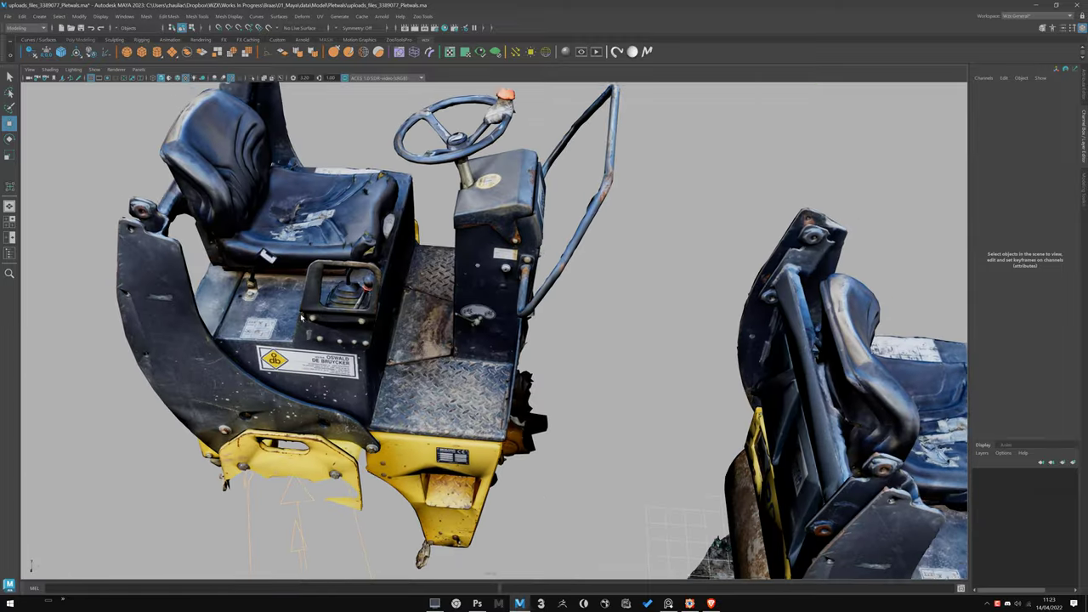
alt+right_drag(289, 340, 357, 359)
alt+drag(358, 361, 418, 370)
alt+right_drag(418, 370, 332, 344)
alt+drag(331, 344, 393, 298)
alt+right_drag(392, 298, 435, 311)
alt+drag(435, 312, 416, 337)
key(q)
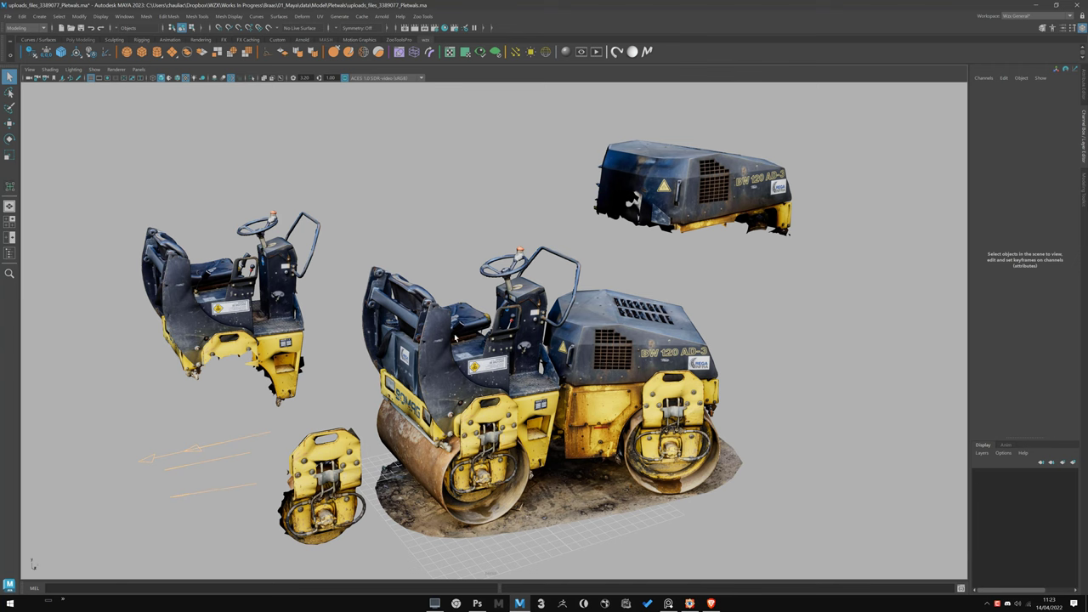
alt+drag(478, 379, 411, 316)
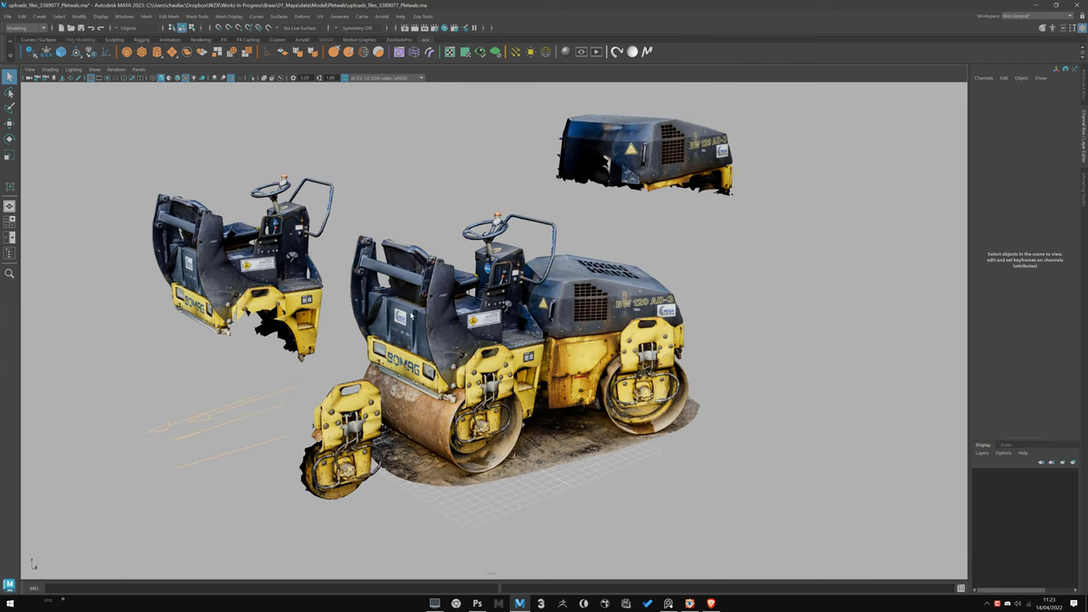
Start a new empty scene, discarding the changes to the road roller file.
click(60, 27)
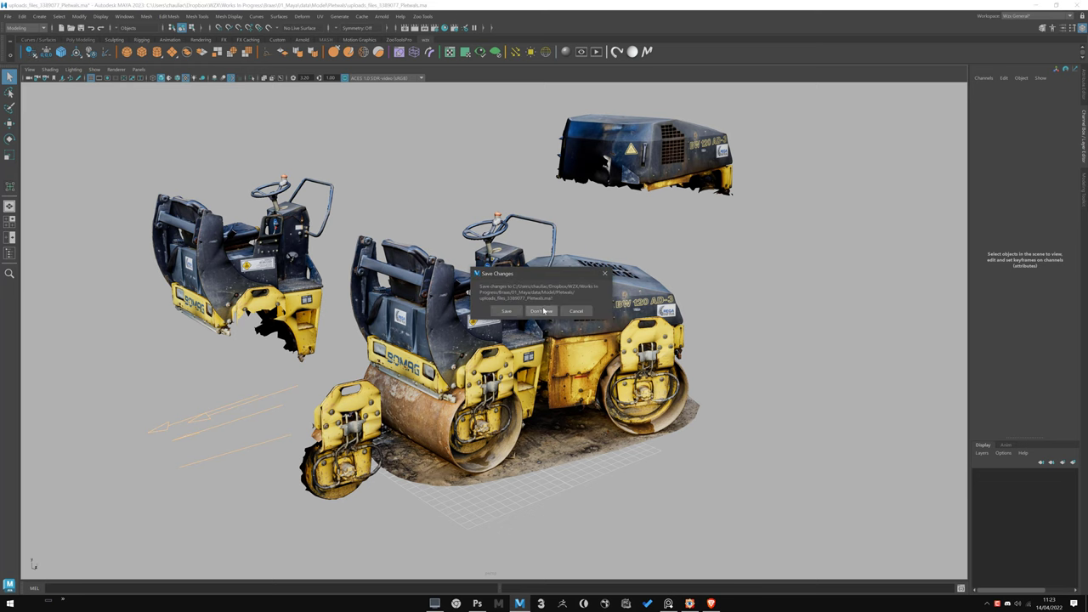
click(541, 311)
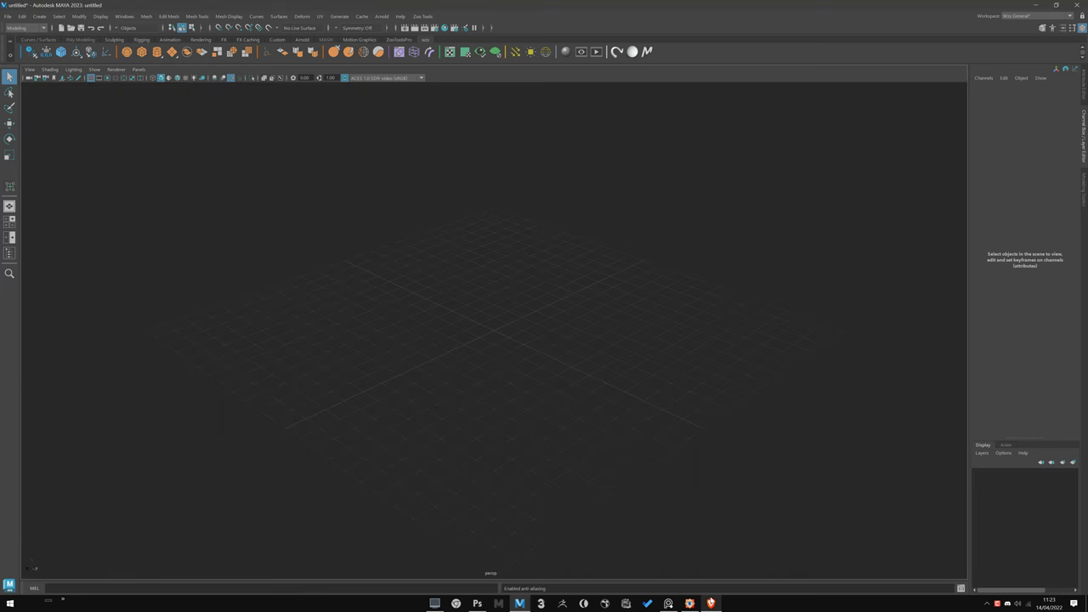
click(710, 603)
click(711, 606)
key(ctrl+o)
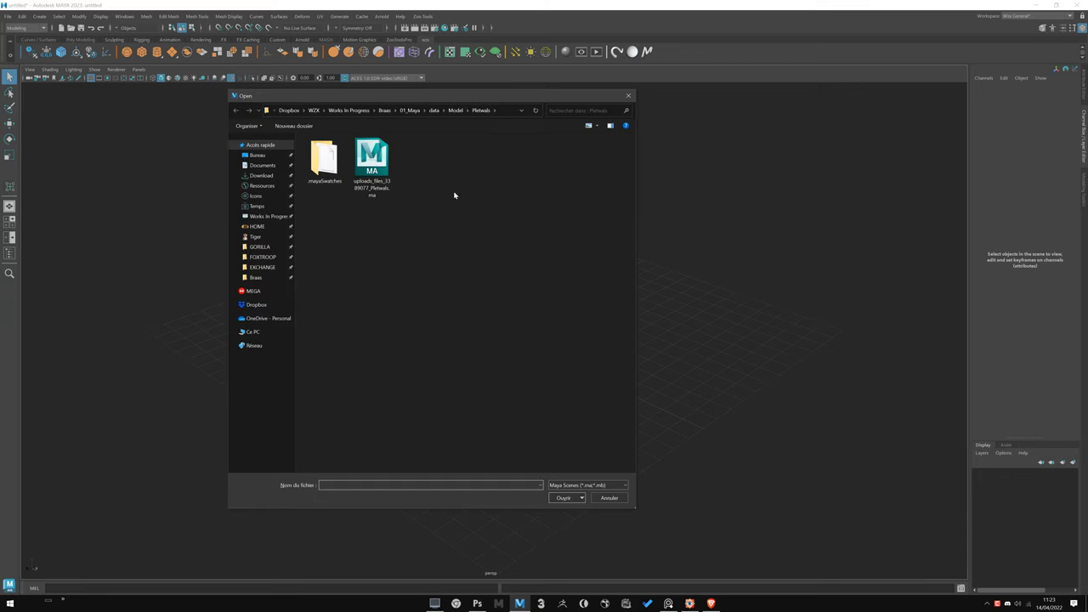
click(455, 111)
click(628, 95)
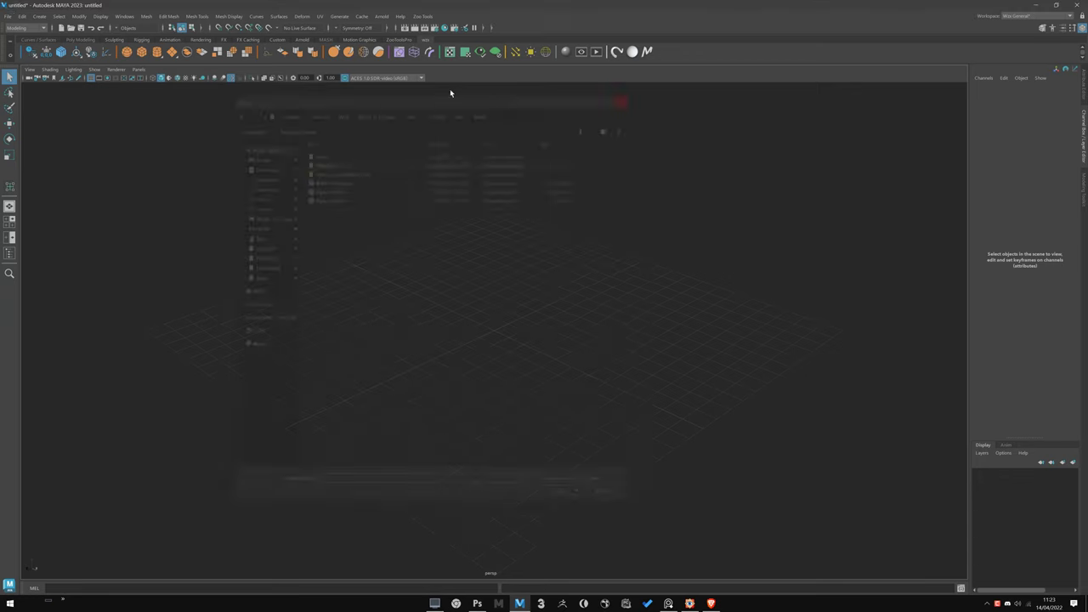
Switch to a recent project and open its ModConcept.mb scene, discarding the untitled scene.
click(8, 17)
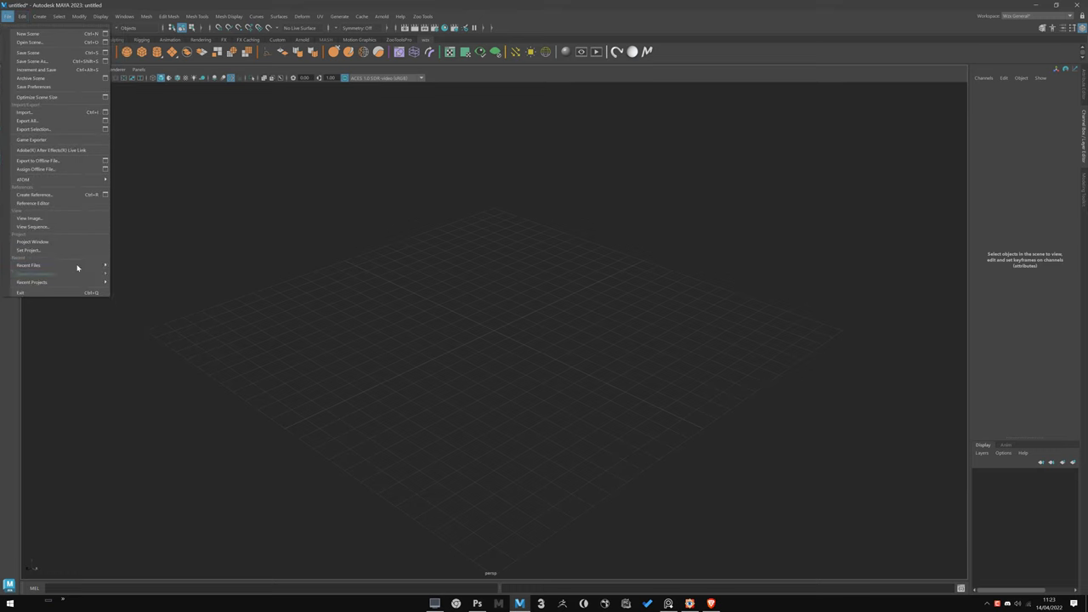
mouse_move(85, 281)
click(129, 285)
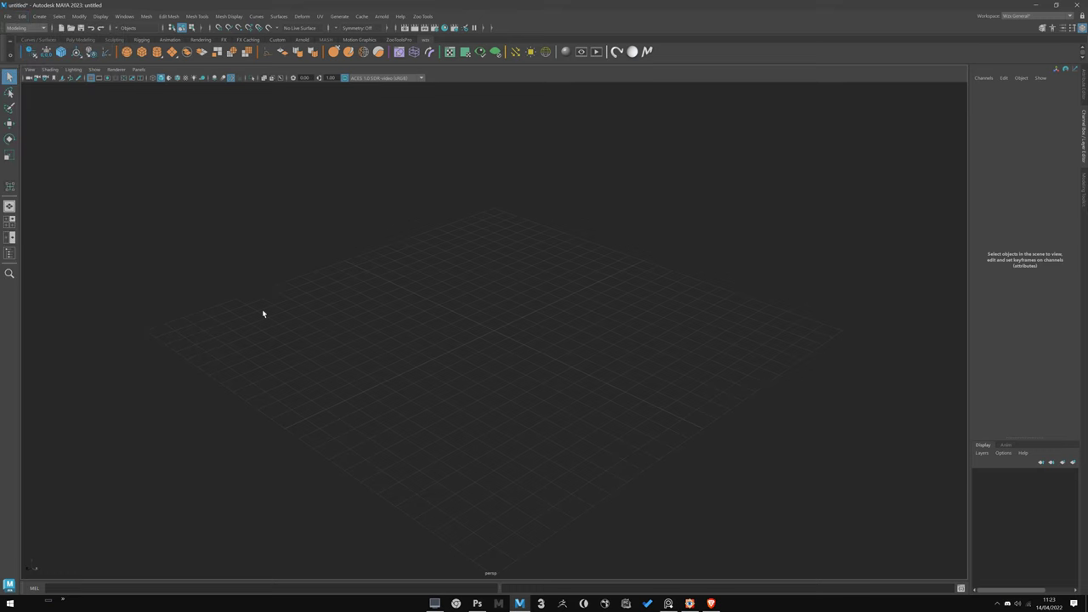
key(ctrl+o)
double_click(409, 171)
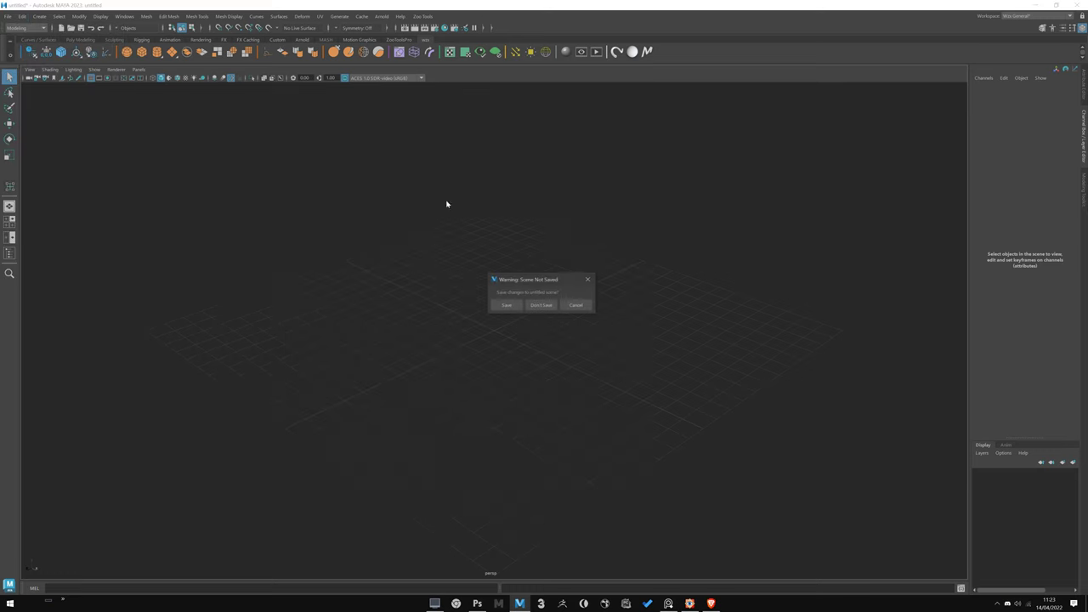
click(542, 306)
Frame the orange part in the perspective view and display the ground grid.
alt+right_drag(550, 311, 433, 234)
alt+middle_drag(575, 323, 490, 274)
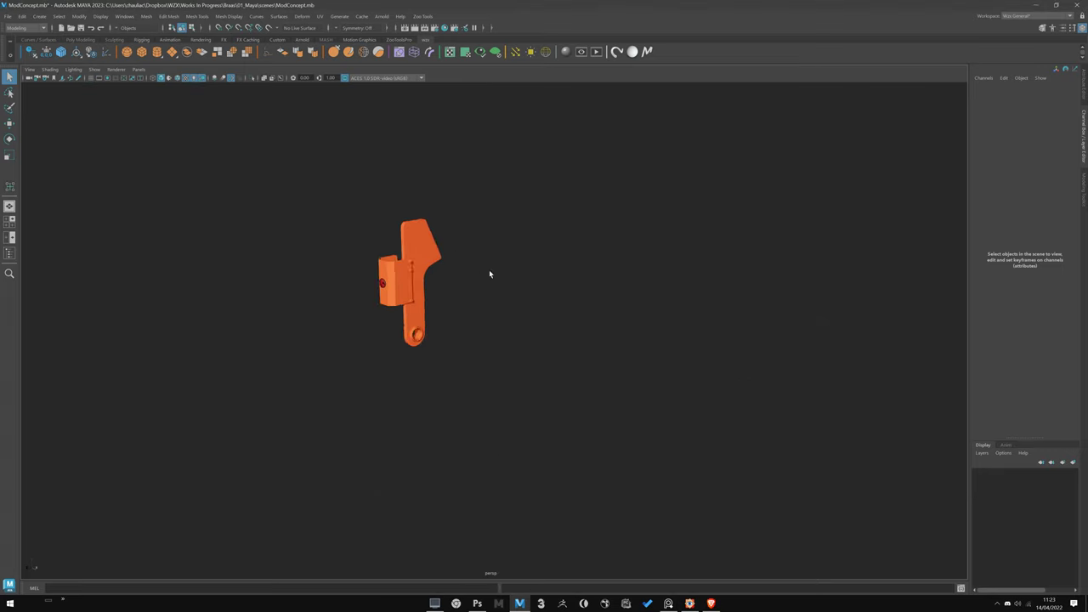
alt+drag(490, 274, 520, 289)
click(91, 78)
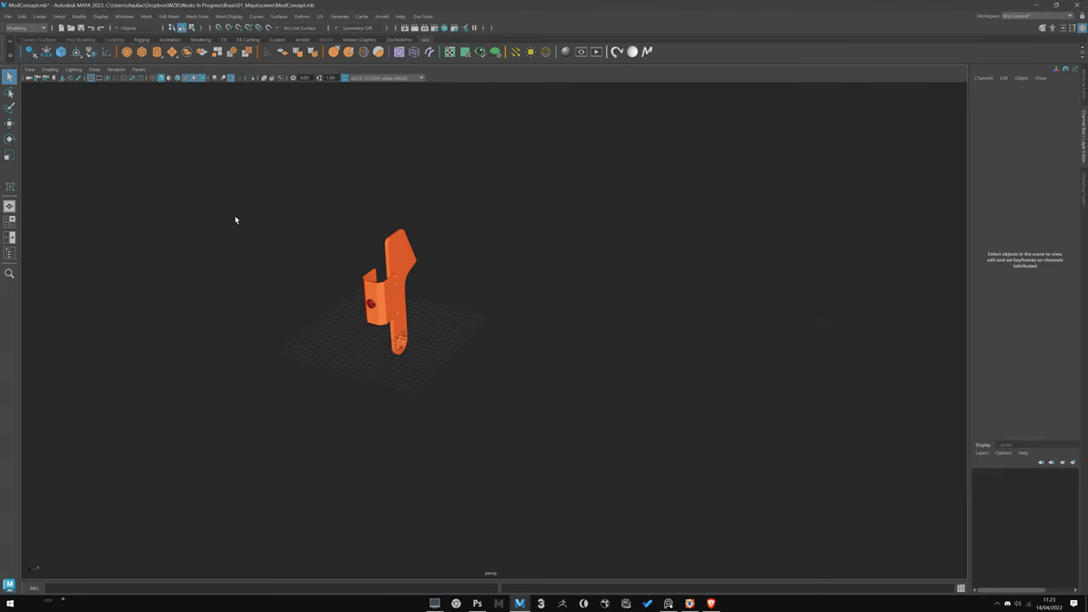
Open the Outliner and dock it beside the viewport.
click(9, 254)
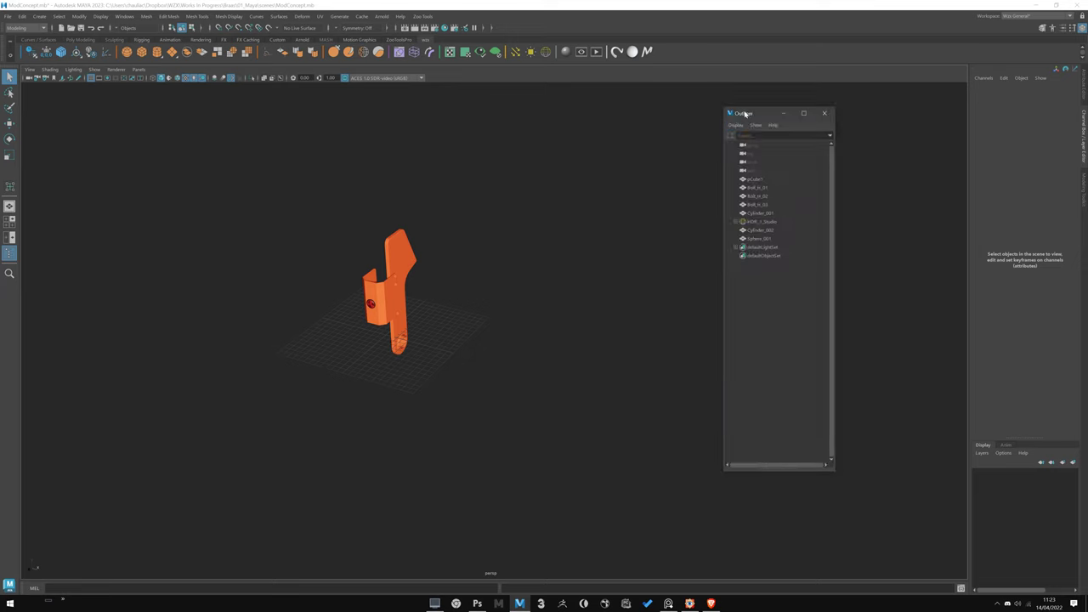
drag(745, 114, 108, 130)
drag(8, 67, 361, 121)
click(371, 122)
drag(119, 130, 7, 133)
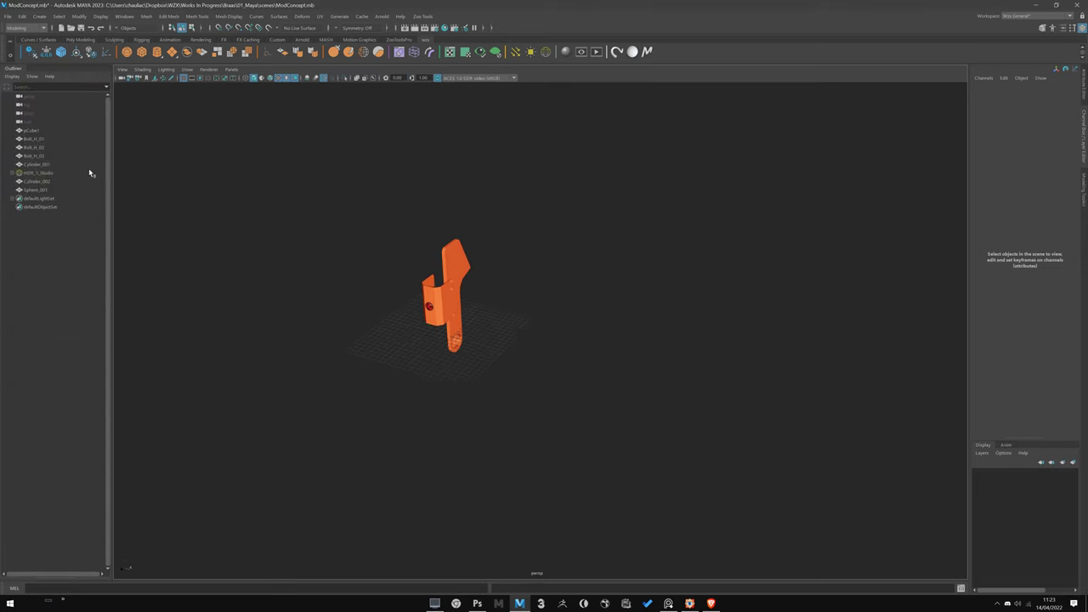
Reorder the Outliner so that HDR_1_Studio sits above the pCube1 mesh.
drag(57, 173, 39, 135)
key(ctrl+z)
middle_drag(35, 143, 32, 130)
Group the meshes from pCube1 to Sphere_001 and rename the group Dash.
click(35, 146)
click(38, 188)
shift+click(34, 139)
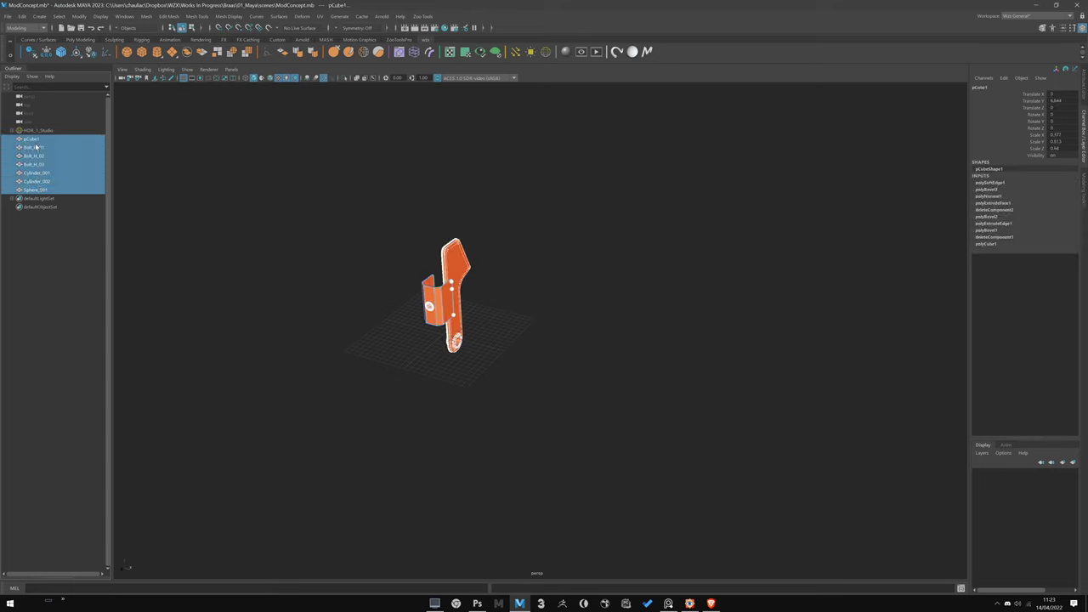
key(ctrl+g)
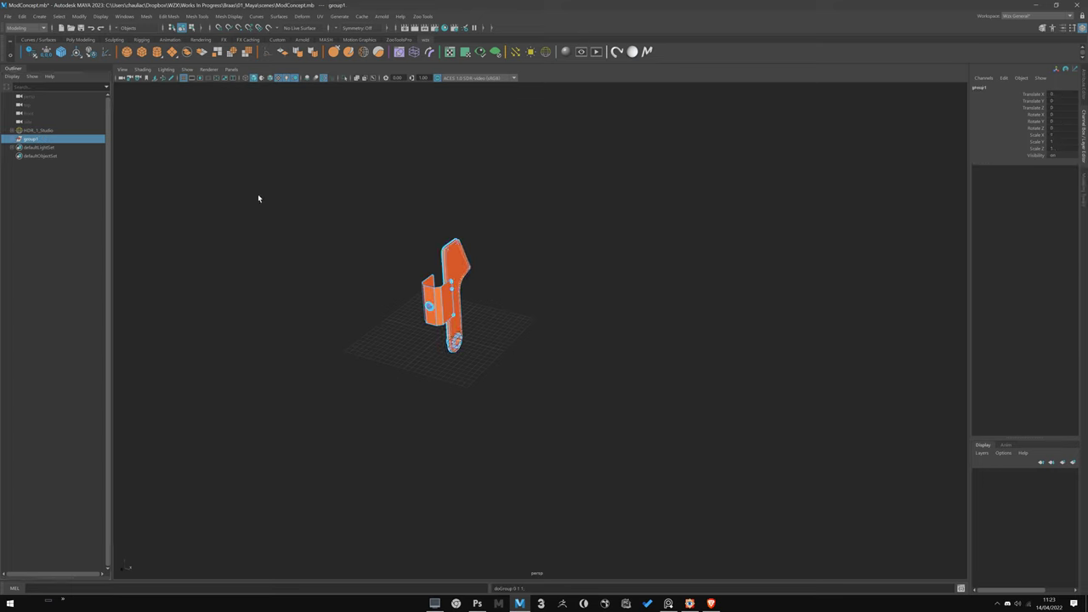
double_click(34, 139)
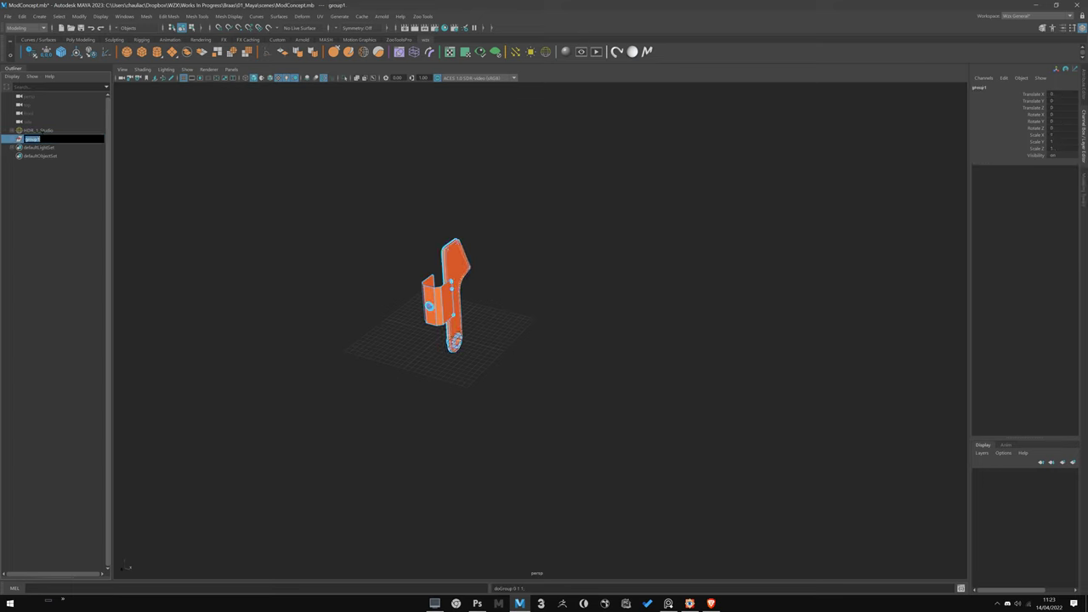
text(Dash)
key(Return)
Scale the Dash group uniformly to about 0.71 and move it up and away from the grid centre along X.
key(r)
middle_drag(475, 348, 451, 345)
key(w)
drag(470, 274, 528, 231)
alt+drag(514, 330, 569, 302)
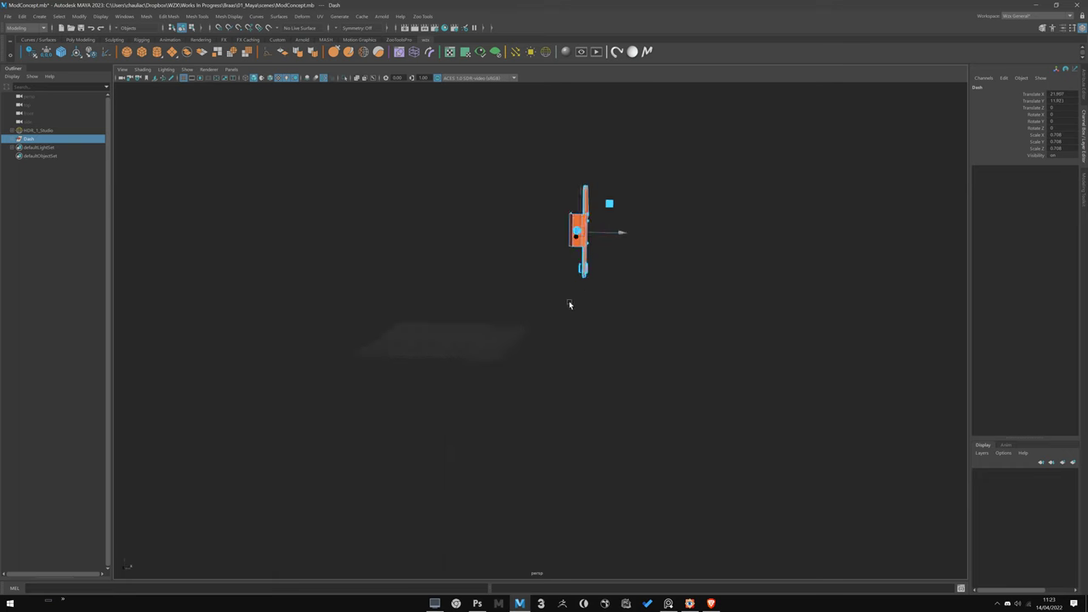
click(551, 316)
Import Pneu.mb from the Truck and Bus Wheels Set folder into the scene.
key(ctrl+i)
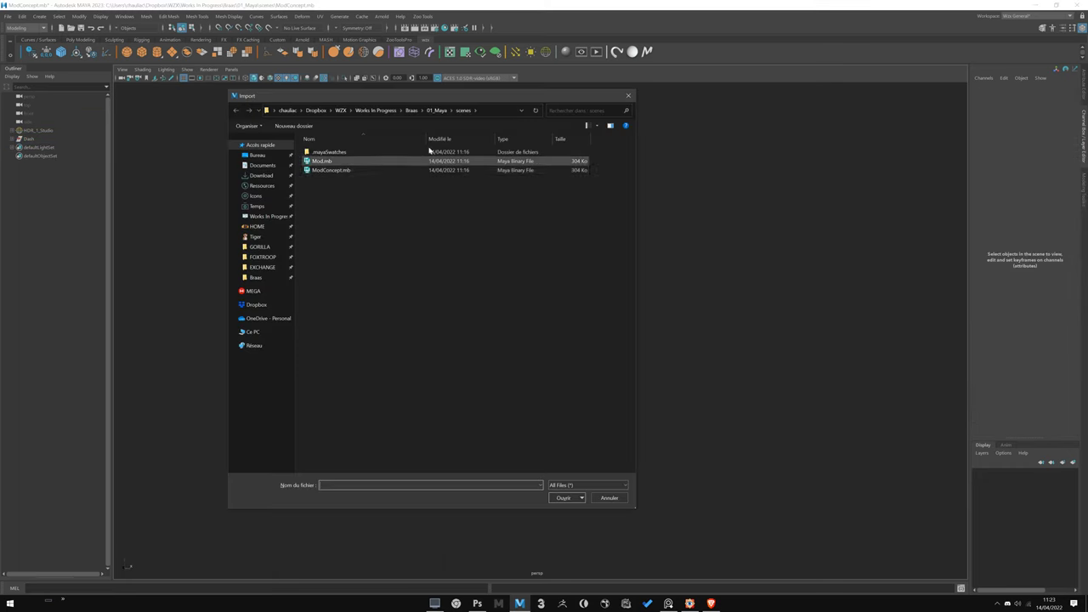
click(437, 110)
double_click(388, 163)
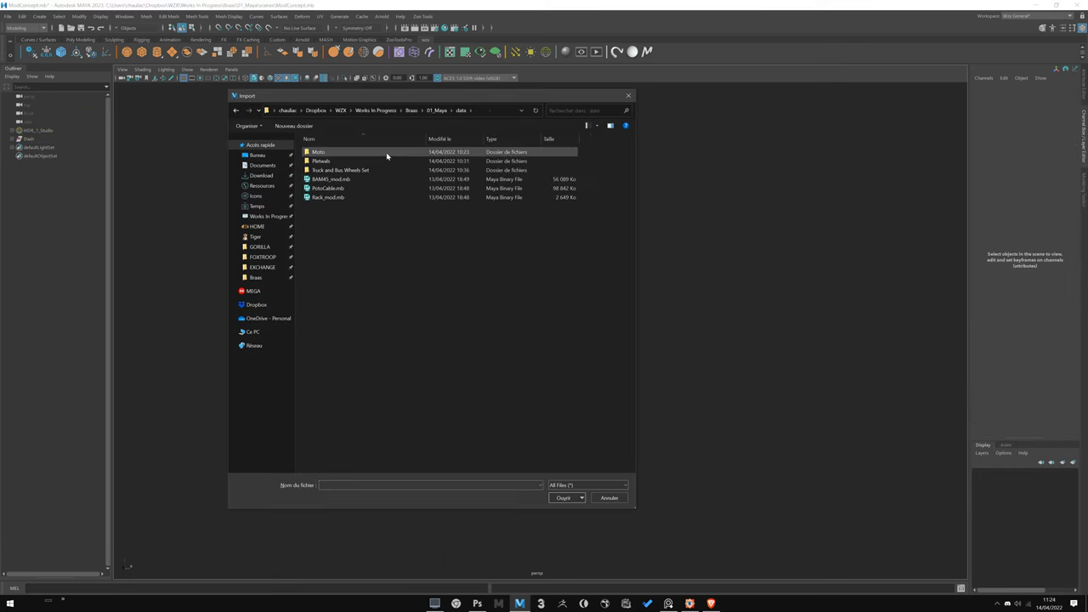
double_click(380, 170)
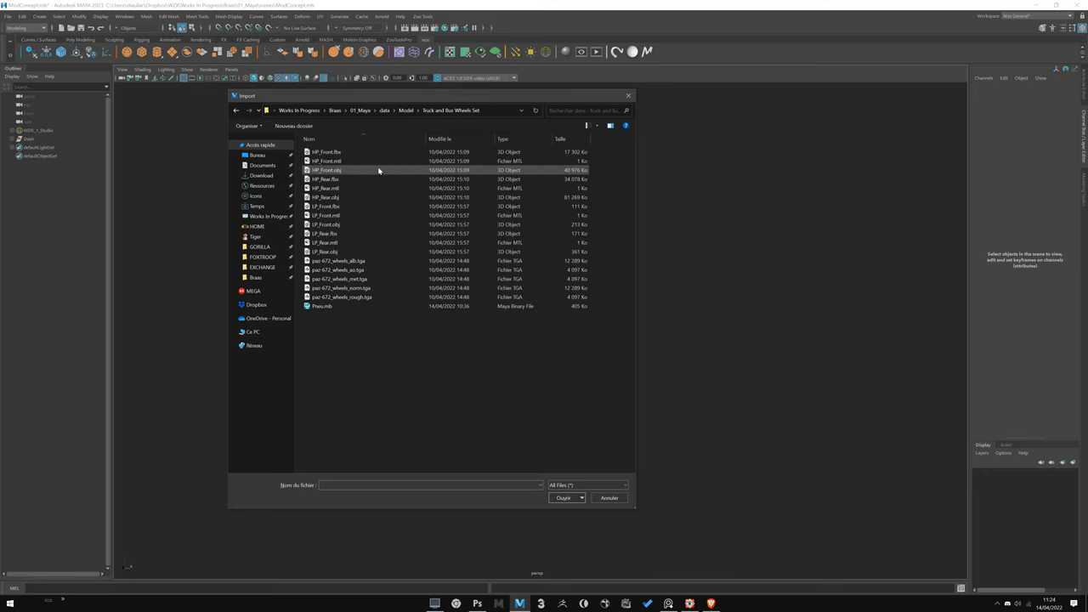
click(344, 306)
double_click(346, 311)
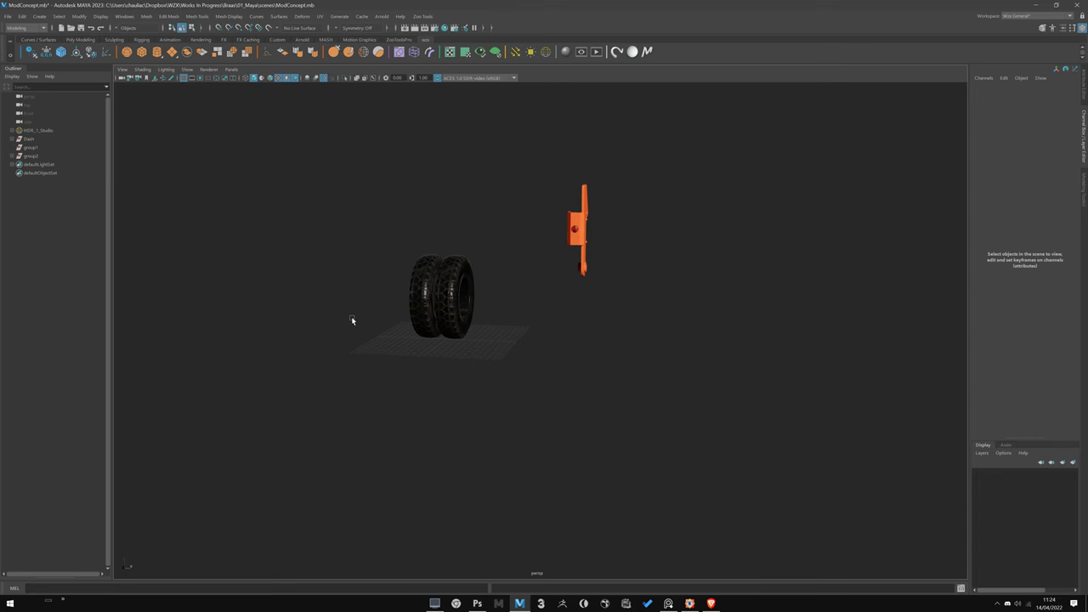
Import BAM45_mod.mb from the project's Model folder.
key(ctrl+i)
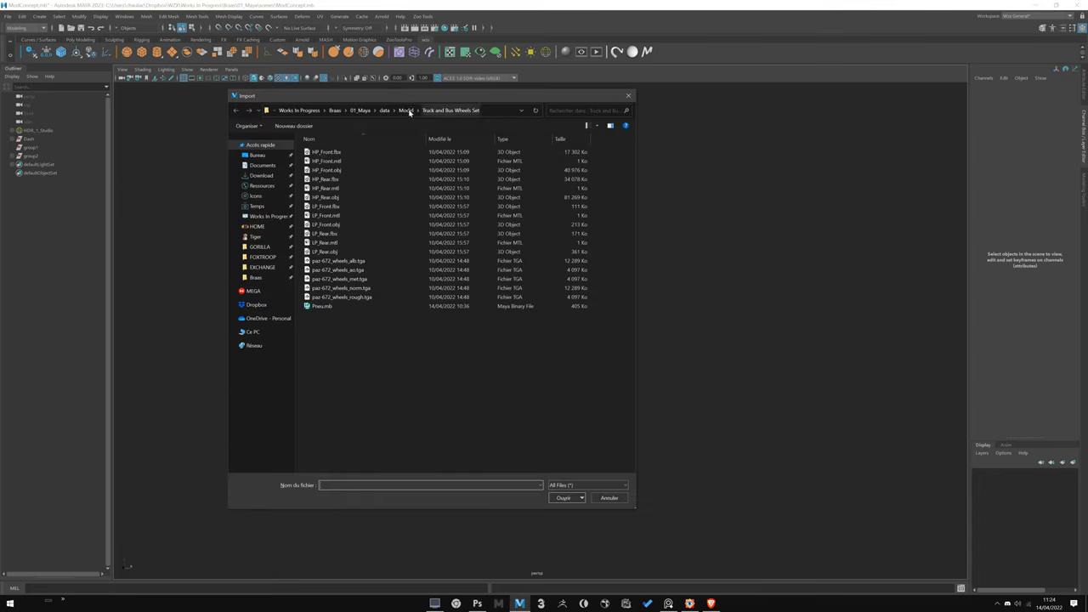
click(407, 110)
double_click(358, 180)
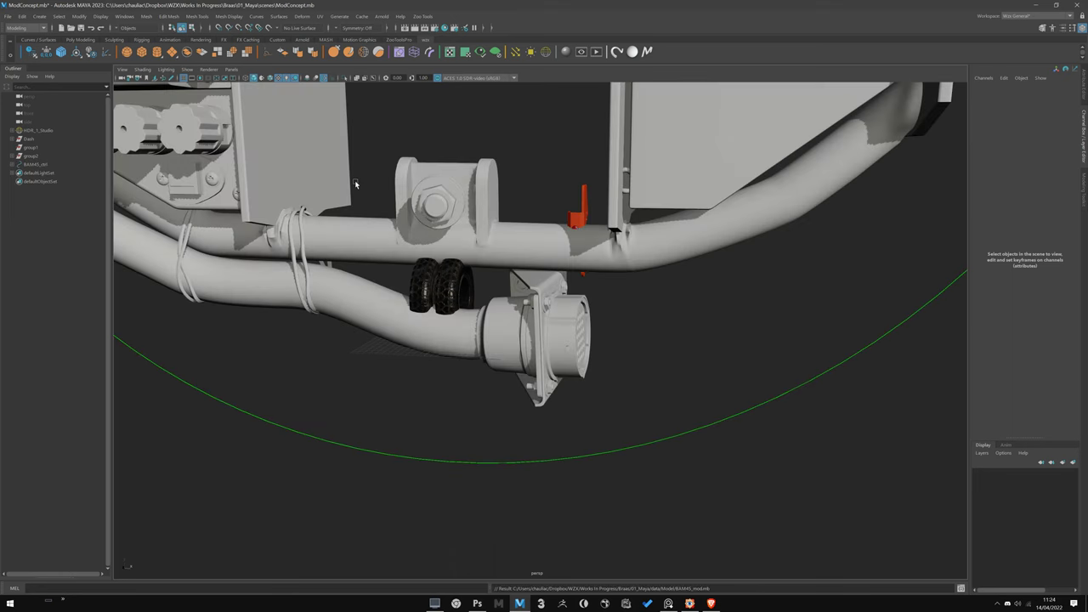
Import uploads_files_3389077_Pletwals.ma from the Pletwals folder and delete its directionalLight1.
key(g)
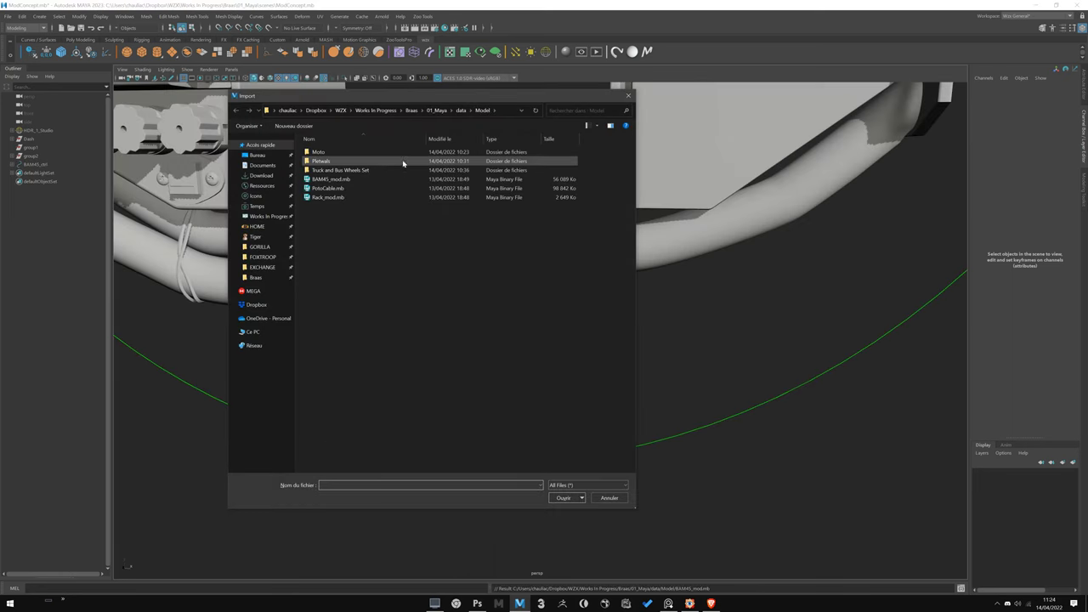
double_click(366, 162)
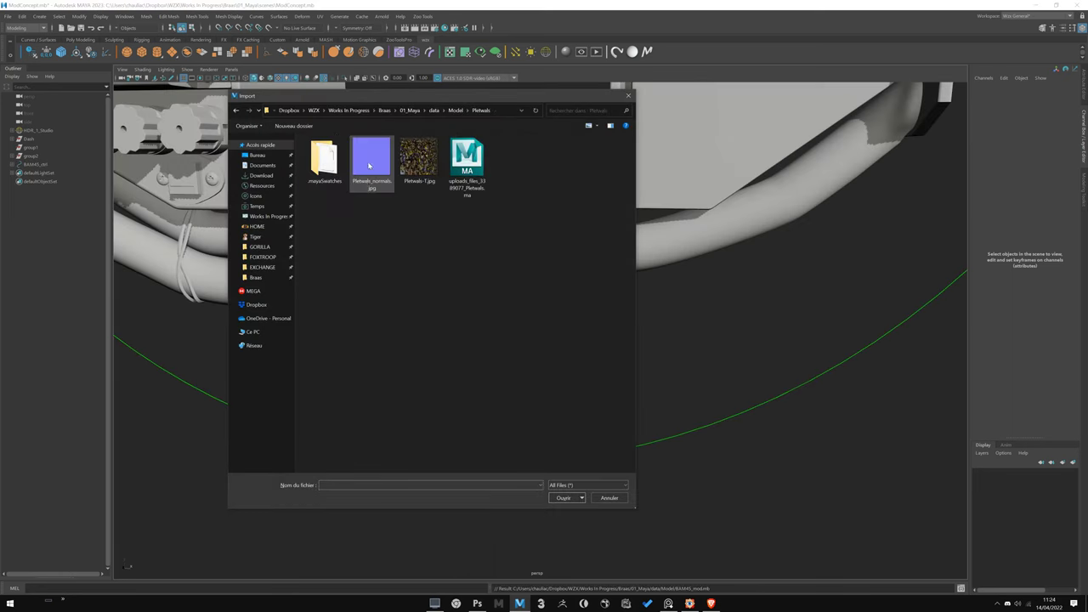
double_click(456, 195)
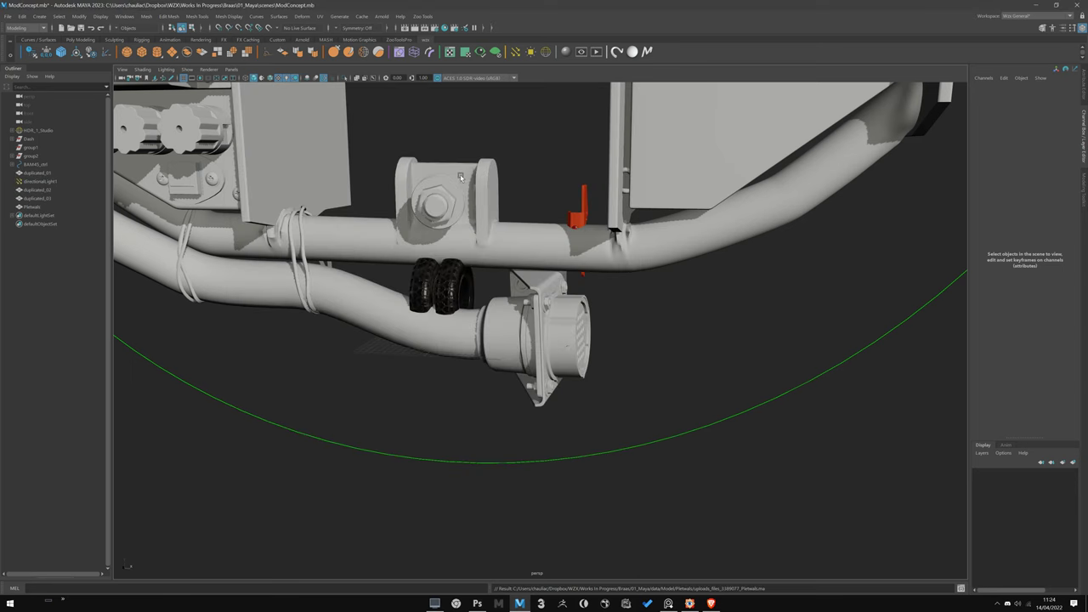
click(59, 182)
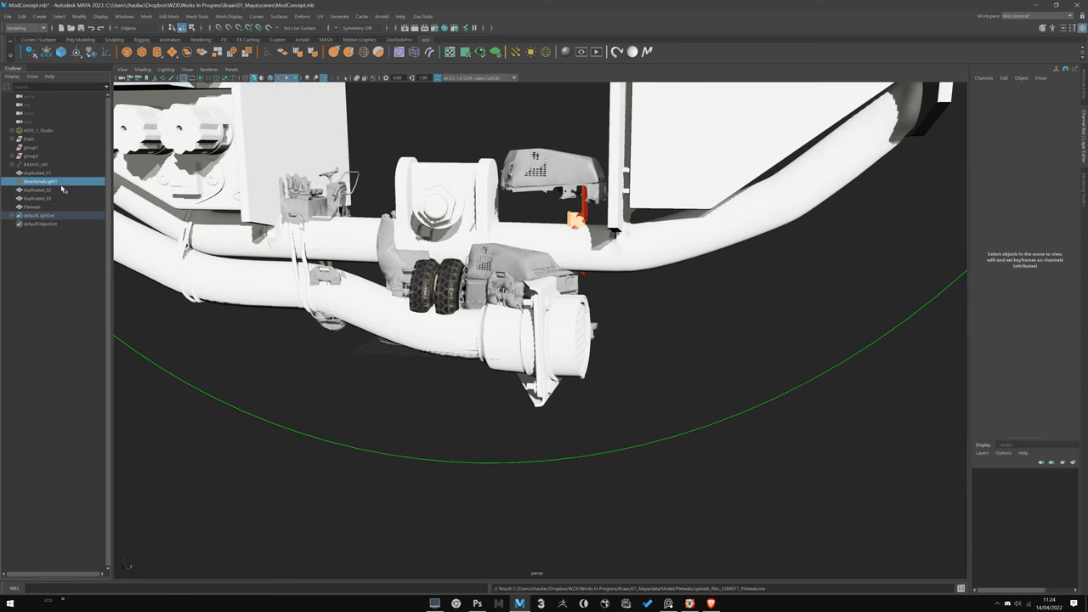
key(Delete)
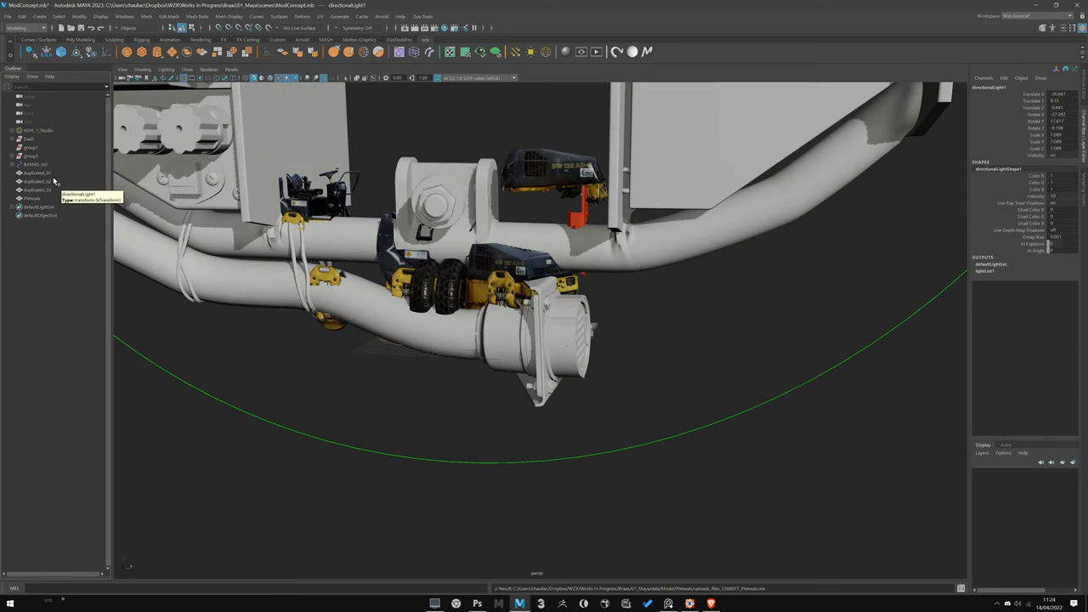
Examine the imported BAM45 model and the HDR_1_shadow light around the road roller pieces from several angles.
click(12, 131)
click(37, 139)
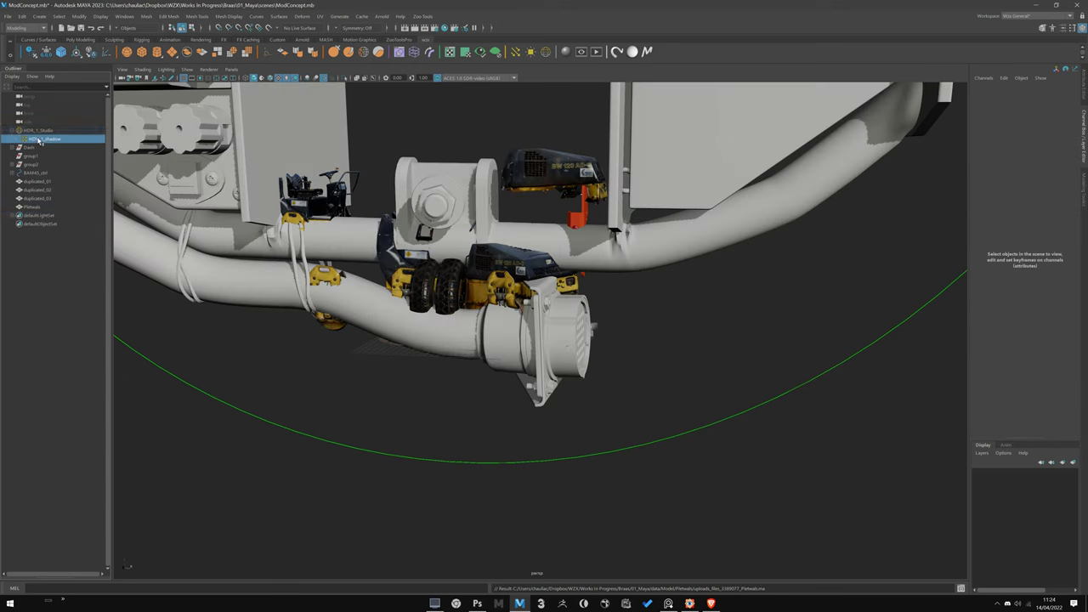
alt+middle_drag(339, 199, 355, 275)
alt+right_drag(355, 275, 338, 248)
alt+drag(337, 247, 337, 174)
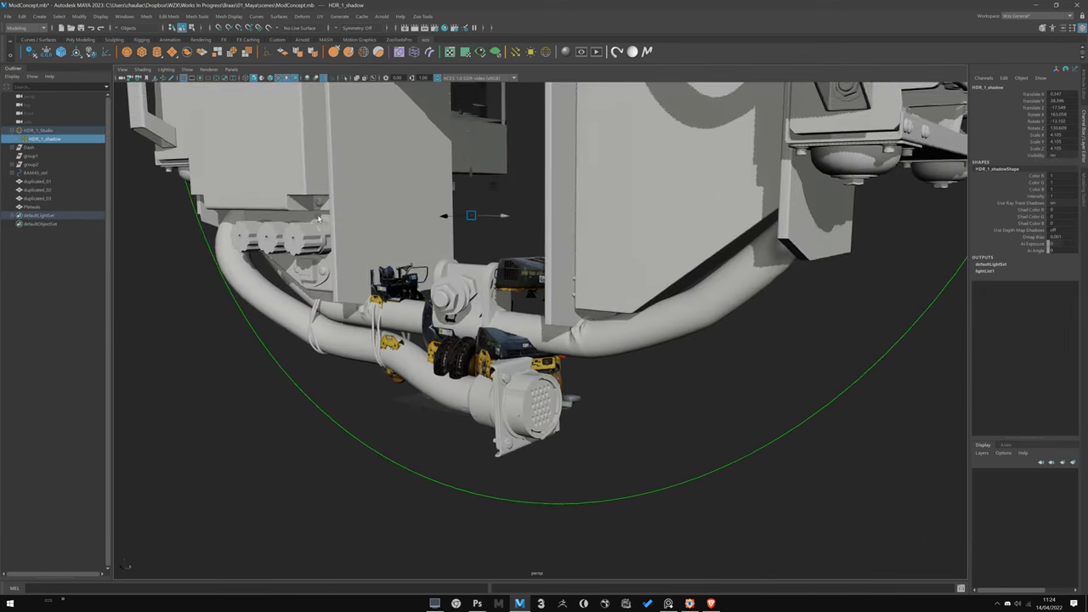
alt+middle_drag(338, 174, 314, 221)
alt+right_drag(314, 222, 347, 240)
alt+drag(347, 241, 351, 264)
alt+right_drag(352, 263, 310, 247)
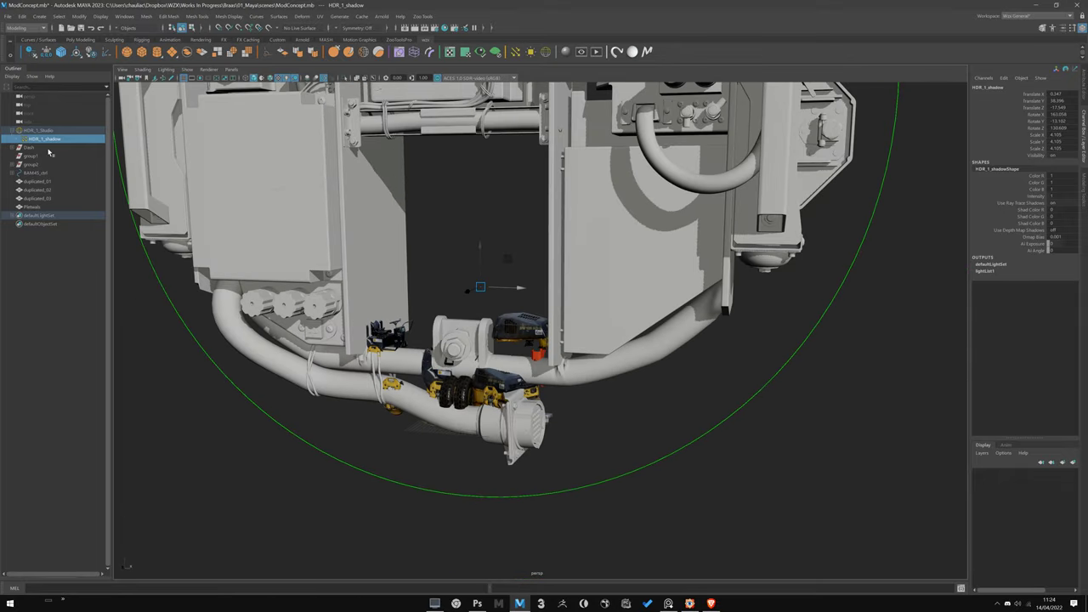
Scale BAM45_ctrl uniformly to about 0.184 and move the model to an empty area beside the road roller pieces.
click(47, 149)
click(38, 173)
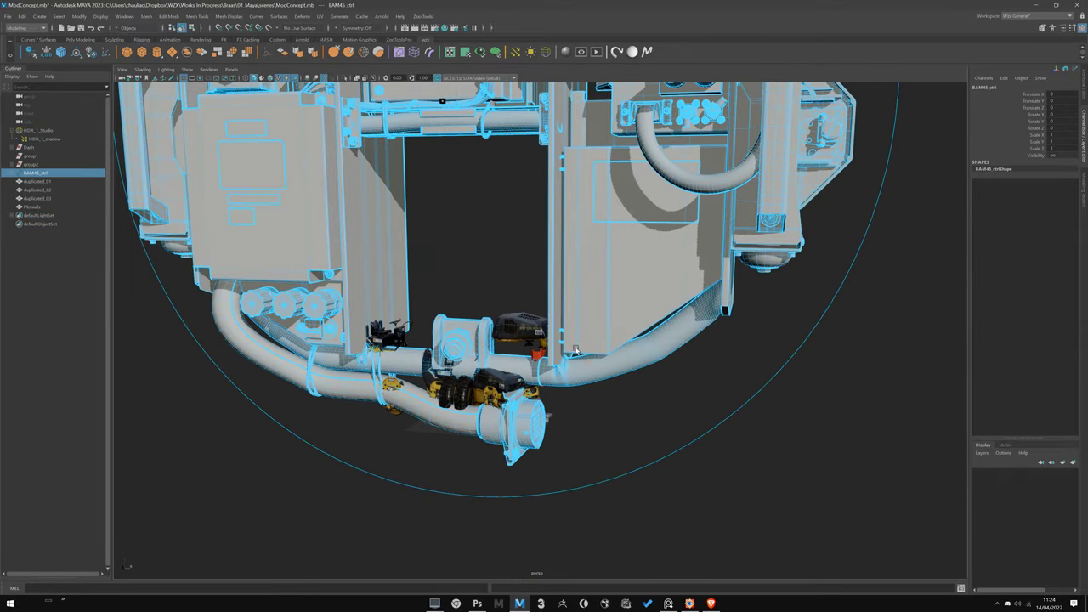
drag(171, 99, 119, 102)
key(w)
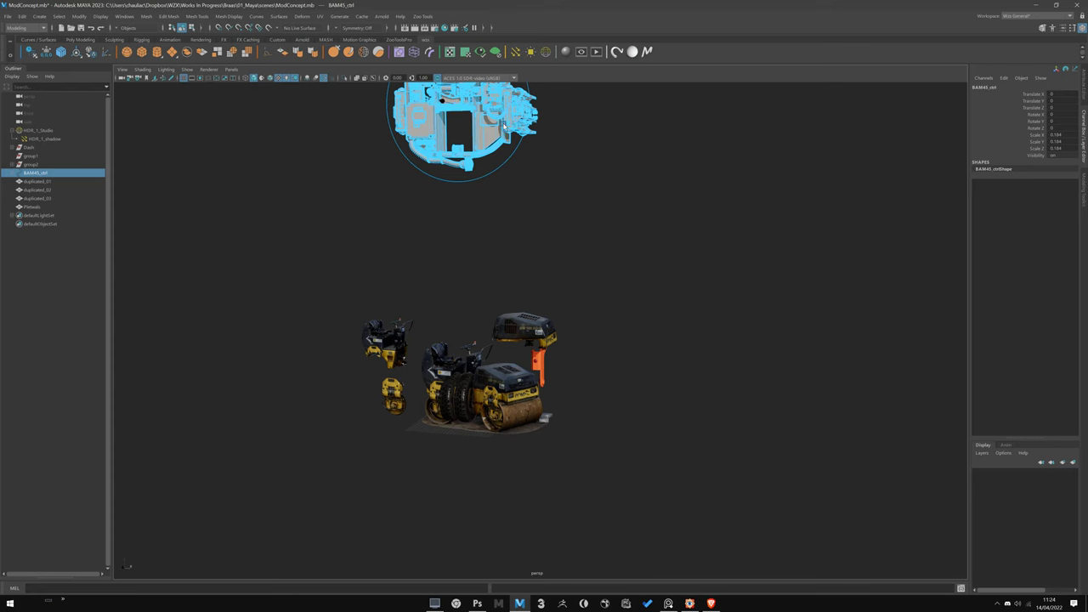
alt+middle_drag(503, 123, 501, 148)
drag(476, 126, 788, 289)
alt+middle_drag(666, 408, 561, 321)
alt+drag(561, 320, 535, 286)
middle_drag(580, 286, 512, 329)
click(512, 328)
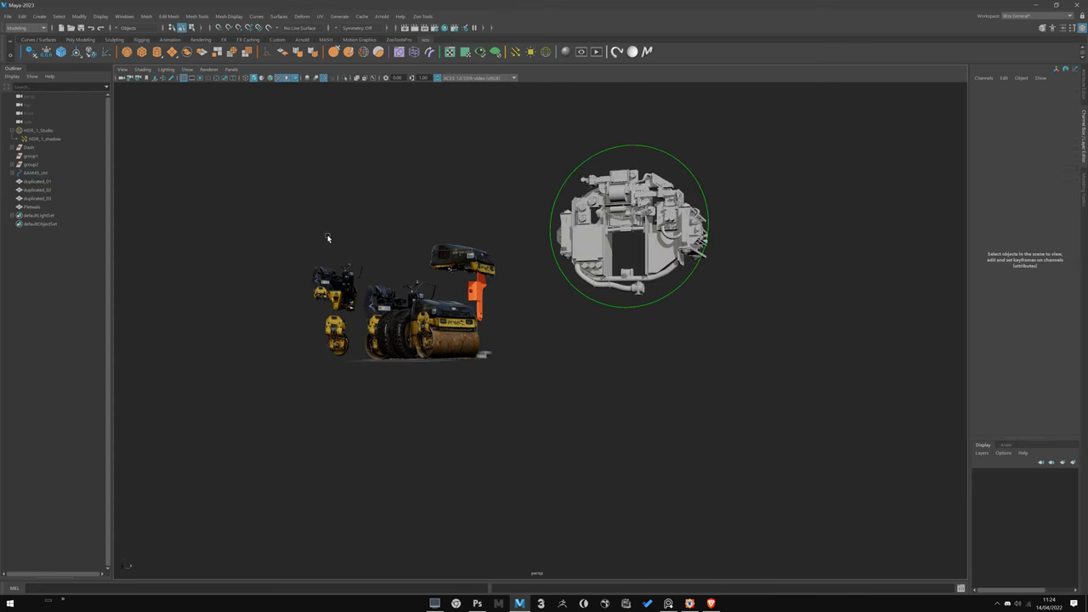
Brighten the scene lighting by raising the HDR_1_Studio skydome intensity to about 0.83.
click(26, 131)
click(1083, 143)
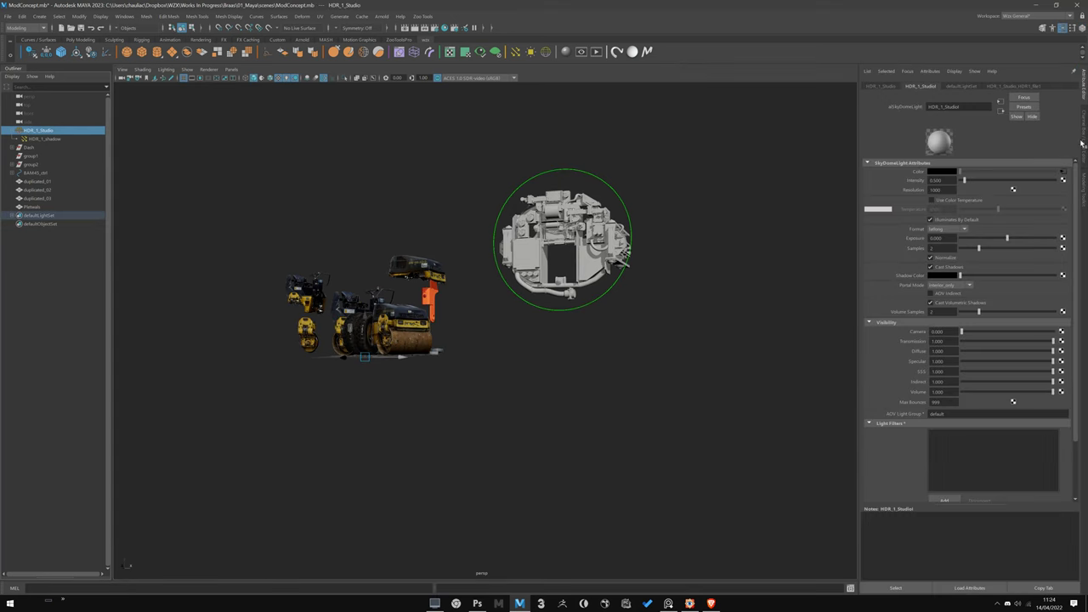
click(66, 138)
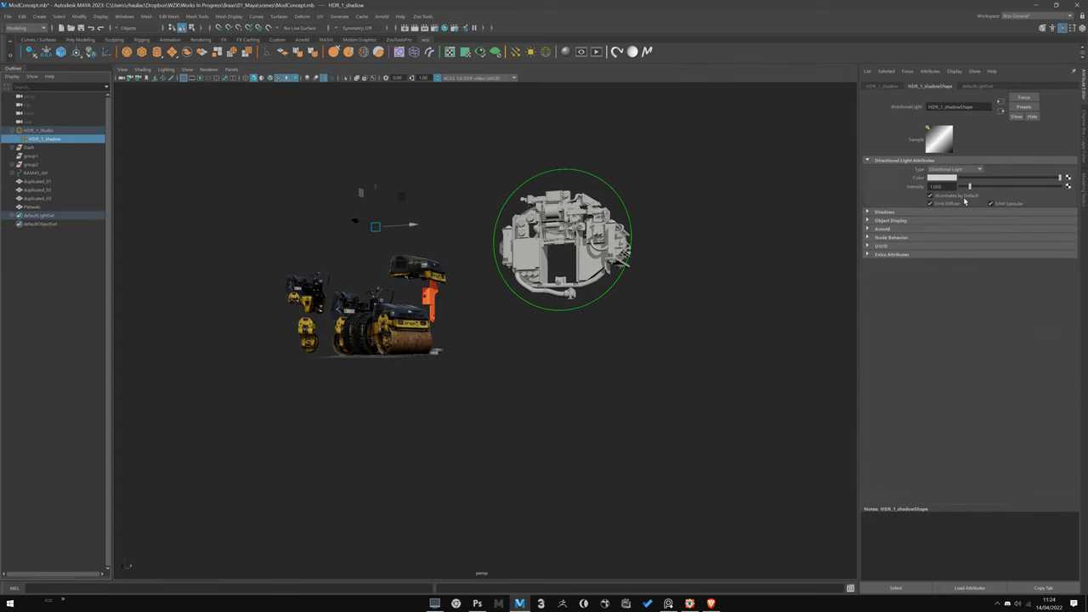
mouse_move(972, 186)
mouse_down()
mouse_move(987, 187)
mouse_move(968, 181)
mouse_up()
click(64, 131)
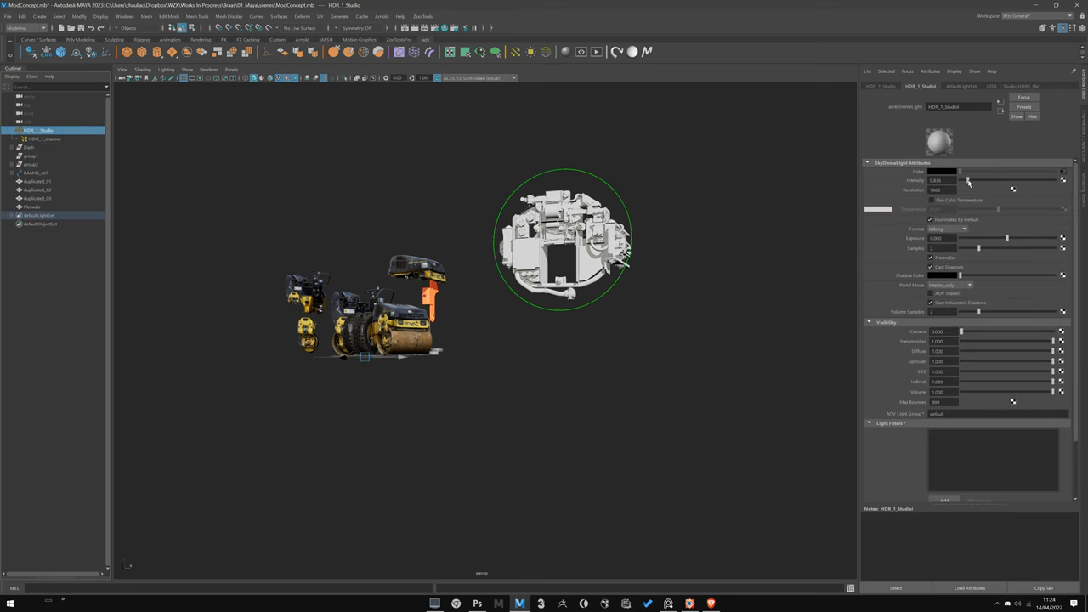
scroll(507, 355, up, 5)
click(524, 344)
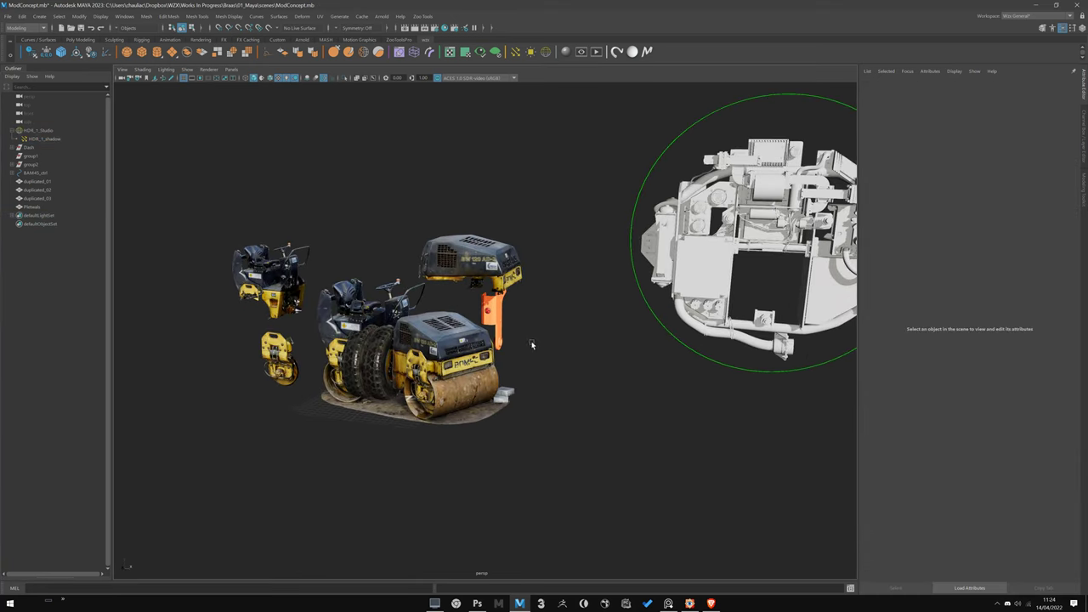
Move the road roller pieces, from duplicated_01 through Pletwals, well clear of the tyres and the orange part.
click(38, 181)
shift+click(38, 206)
key(f)
drag(496, 406, 157, 344)
alt+drag(287, 332, 234, 329)
drag(469, 311, 481, 459)
click(566, 462)
Undo the trial deletions of the tyre, rim and hub meshes on the truck's rear wheel.
scroll(480, 459, up, 6)
alt+middle_drag(478, 459, 437, 343)
click(447, 377)
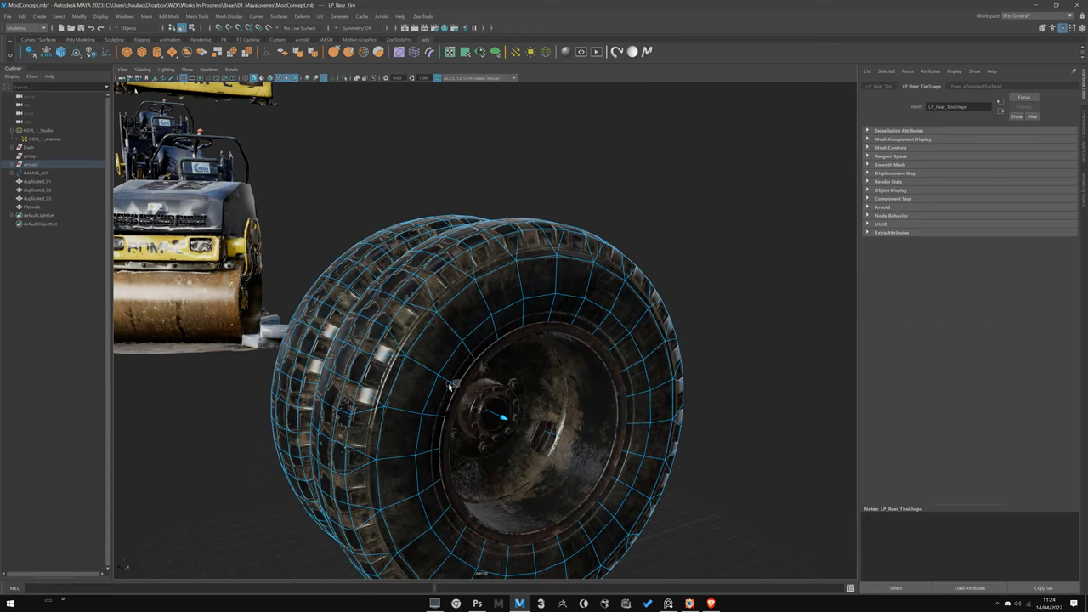
key(ctrl+z)
key(ctrl+z)
key(ctrl+z)
key(ctrl+z)
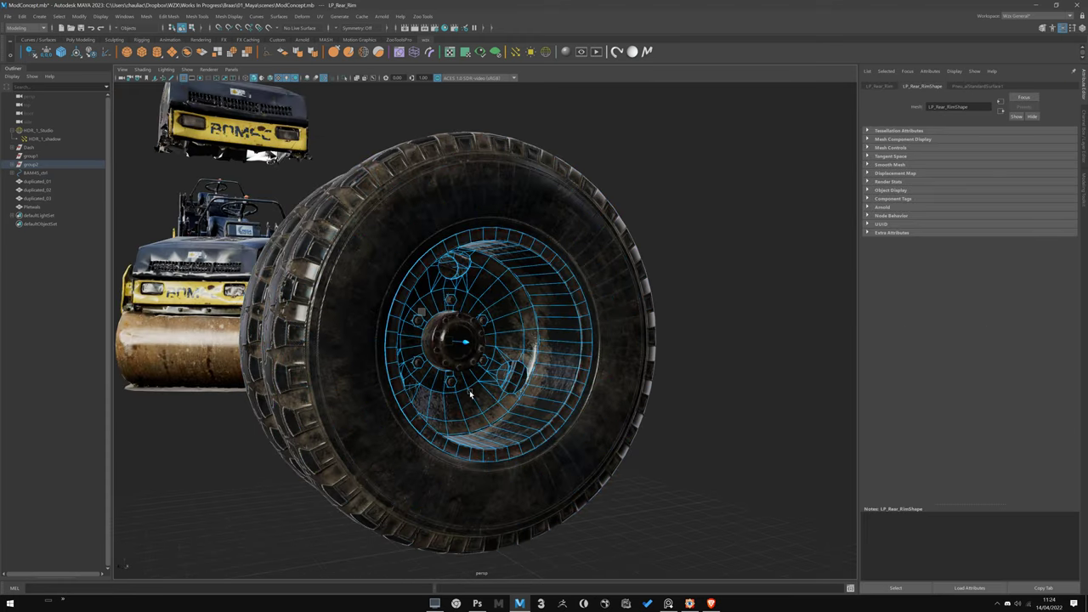
key(ctrl+z)
key(ctrl+z)
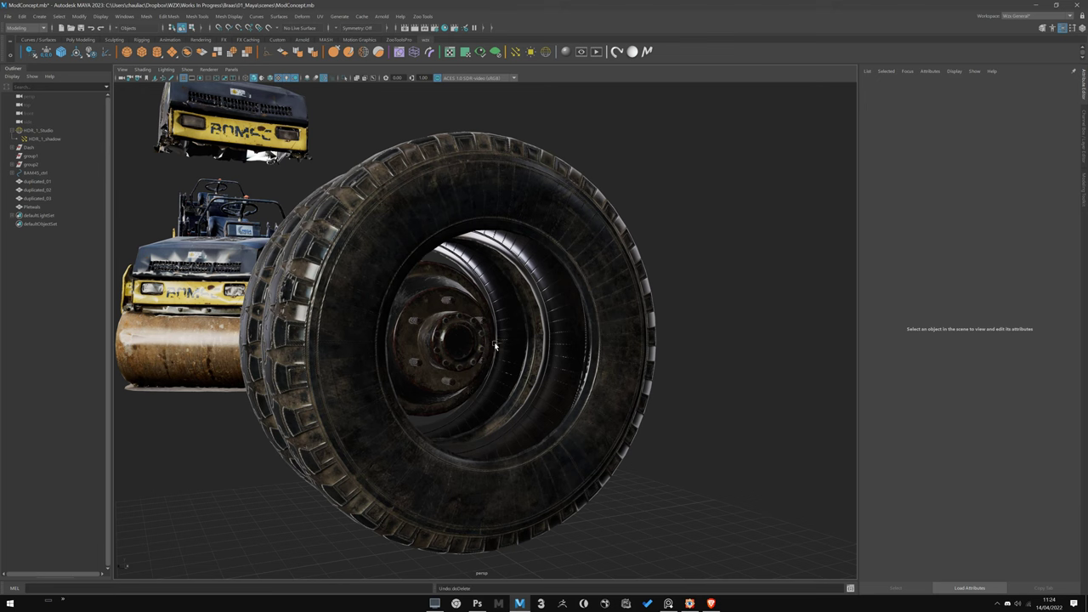
key(ctrl+z)
key(ctrl+z)
key(ctrl+z)
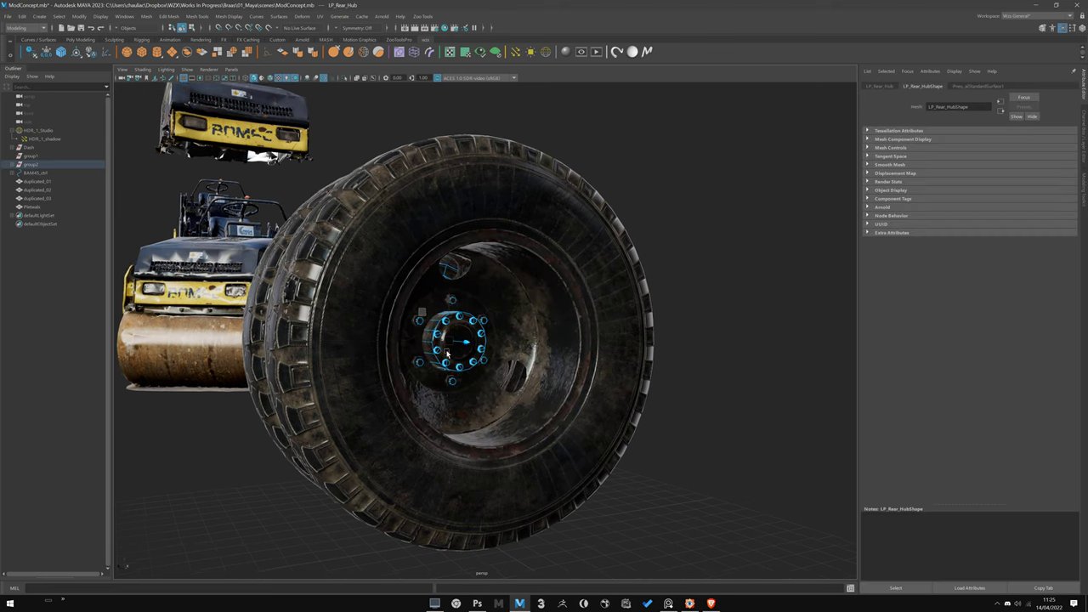
Examine the spread-out roller pieces, wheels, orange part and BAM45 model together from a wider view.
alt+drag(505, 355, 471, 355)
alt+right_drag(471, 355, 438, 341)
alt+drag(439, 341, 548, 342)
shift+click(473, 332)
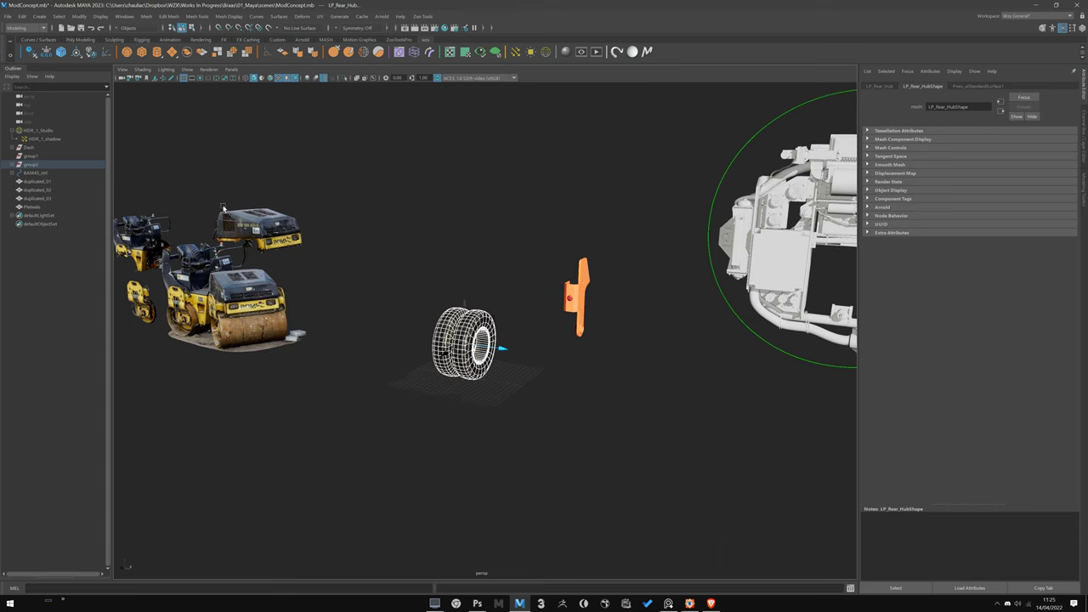
mouse_move(467, 272)
alt+mouse_down()
mouse_move(456, 276)
mouse_move(465, 265)
alt+mouse_up()
alt+right_drag(466, 265, 443, 262)
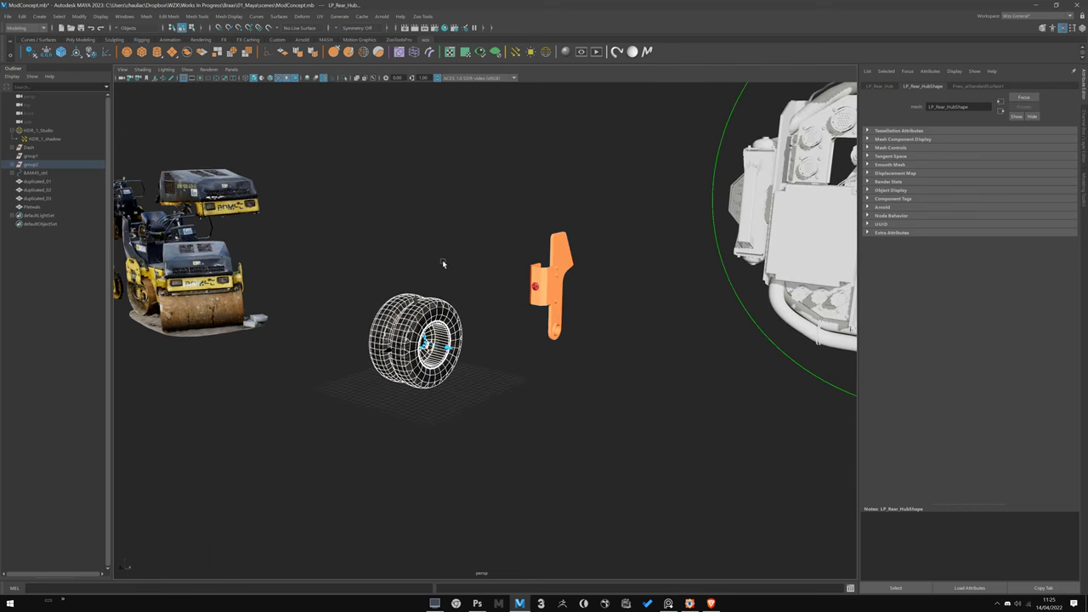
alt+drag(442, 263, 452, 502)
Switch to the file explorer, go to the Braas project's REF folder and open MACHINE Construction (139).JPG in the image viewer.
click(435, 603)
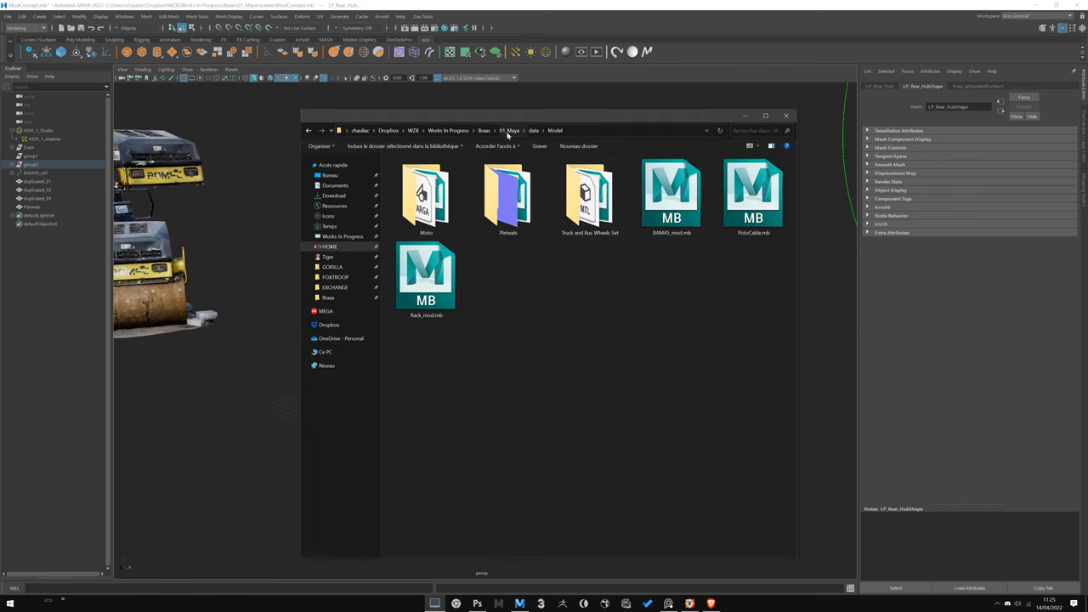
click(484, 130)
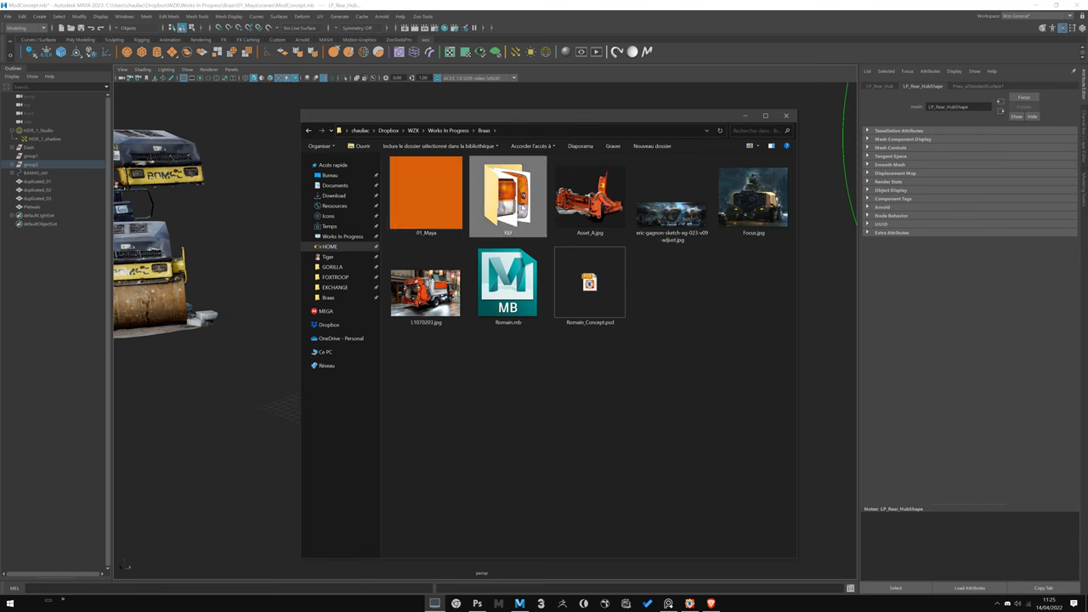
double_click(508, 195)
right_click(584, 347)
click(596, 356)
double_click(425, 262)
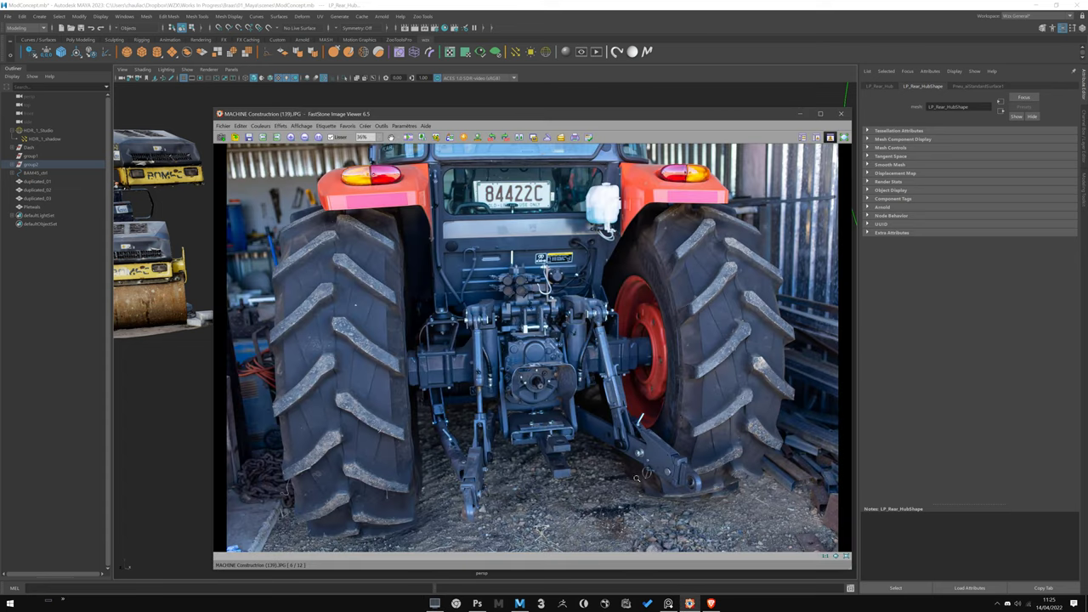
click(820, 113)
drag(571, 3, 549, 31)
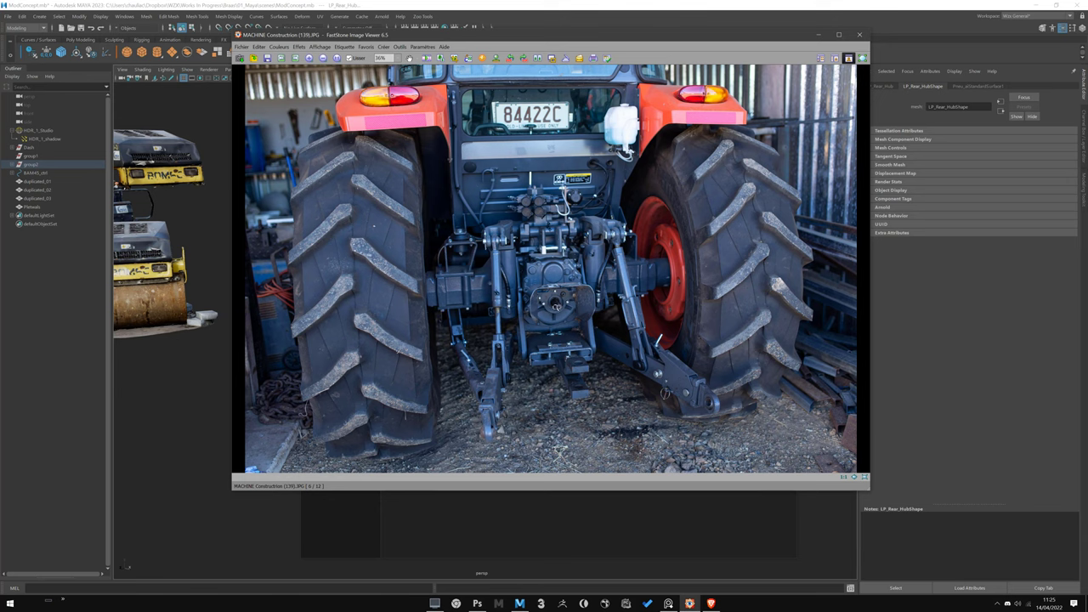
Compare the tractor, KATO crane and beach machine reference photos, magnifying the rusty wheel in L1070052.jpg.
key(Right)
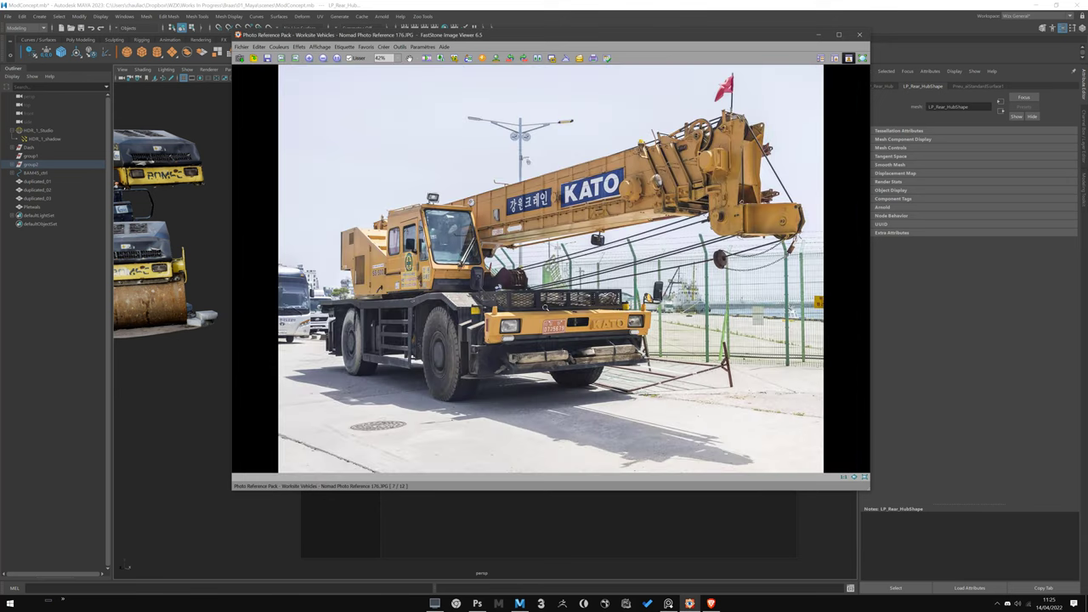
key(Left)
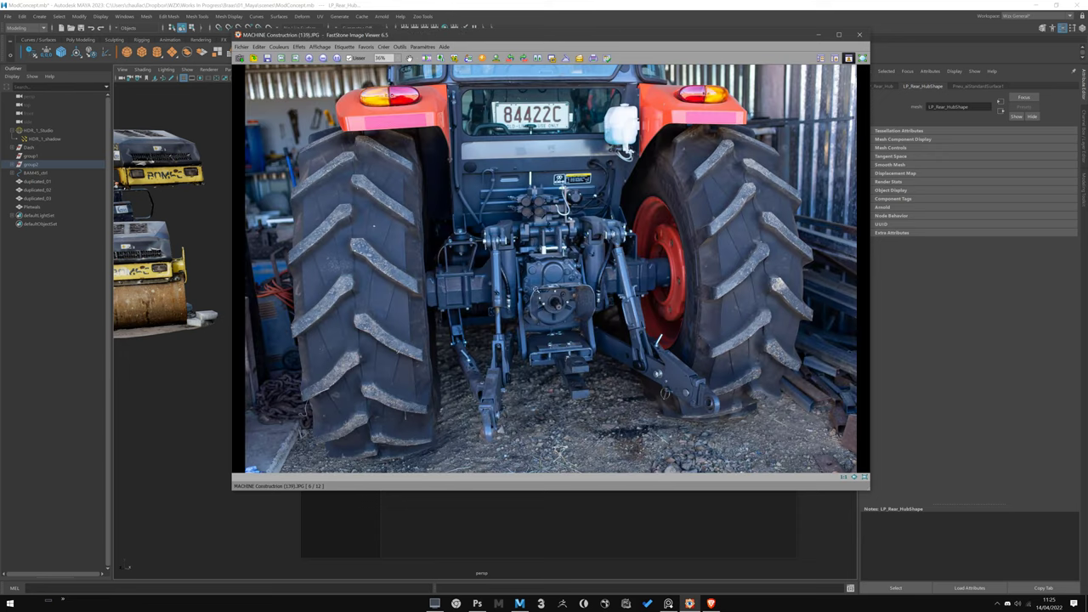
key(Left)
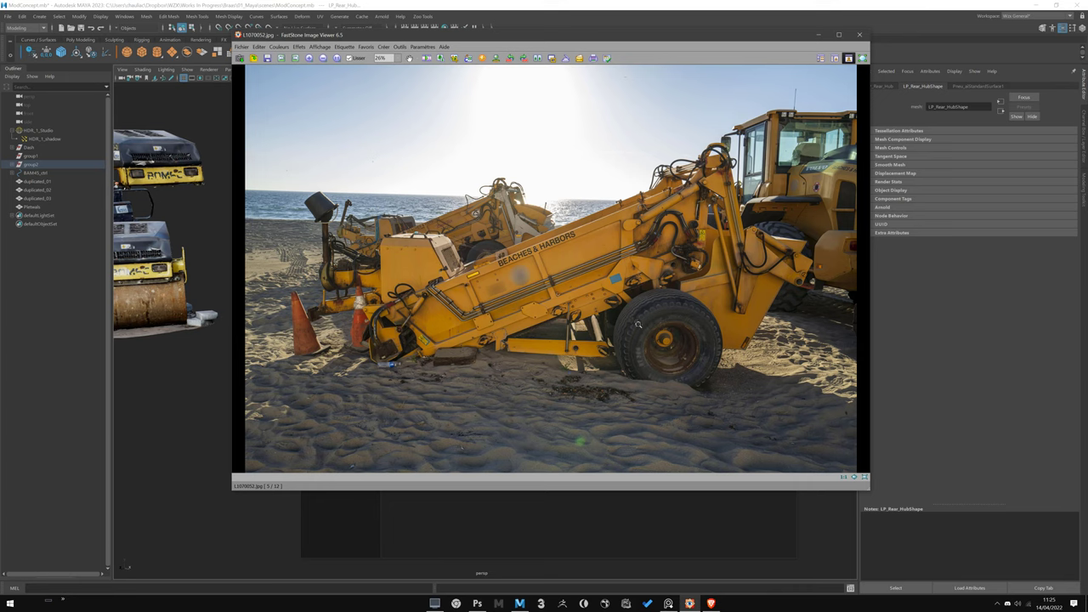
scroll(638, 324, up, 4)
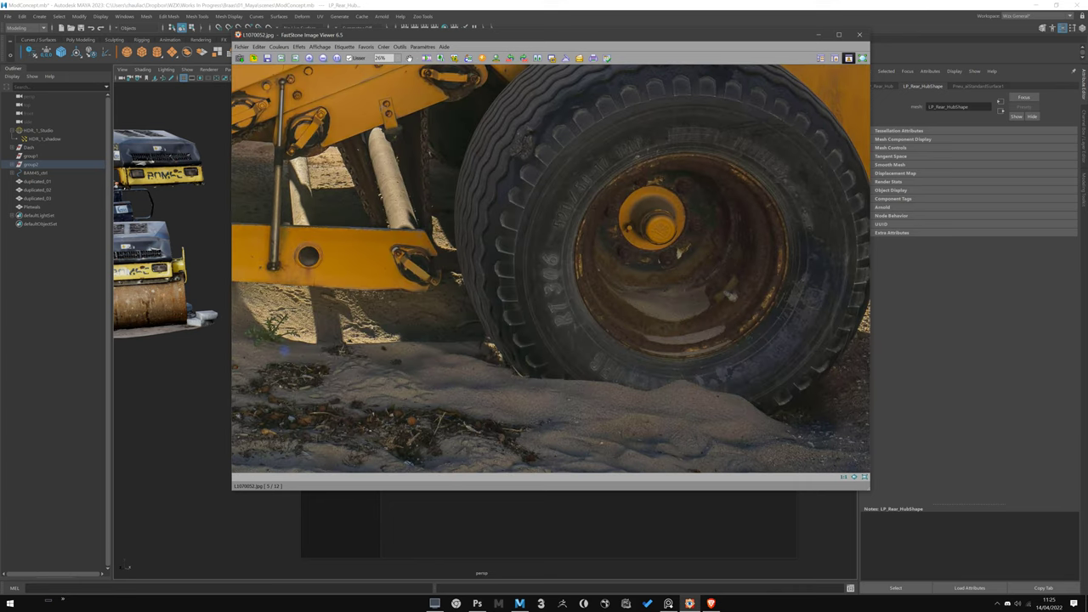
drag(680, 253, 674, 249)
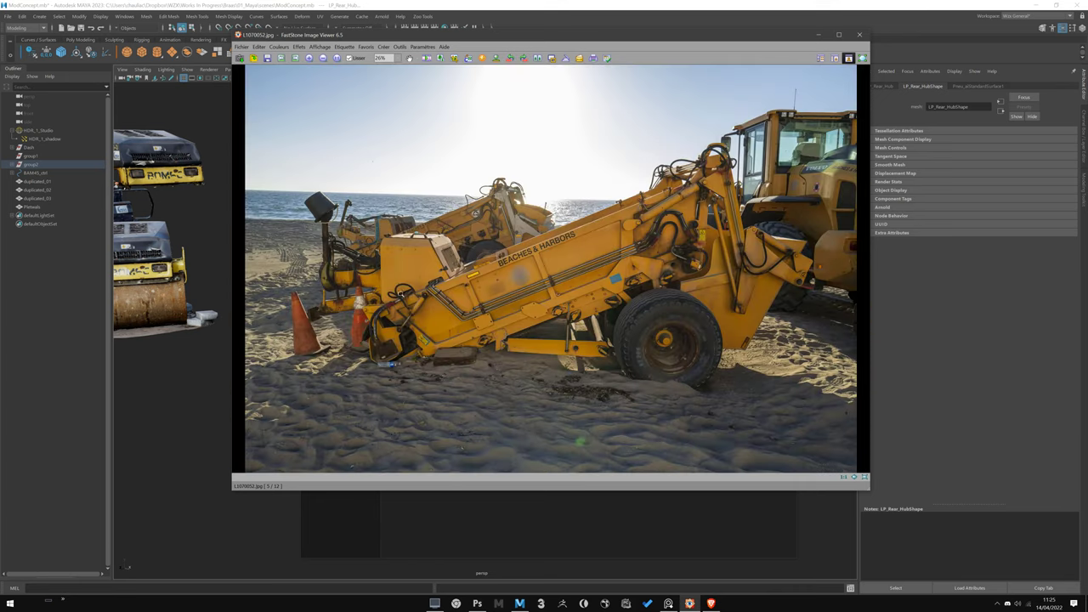
key(Right)
key(Right)
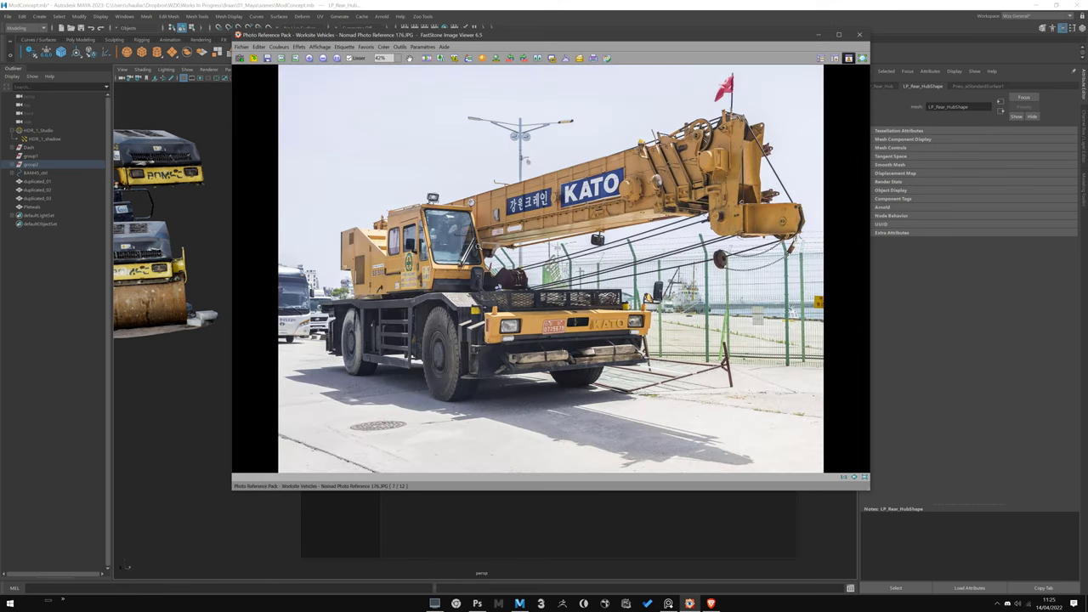
Go back to L1070020.jpg, magnify its worn yellow body panels, and look through the neighbouring reference photos.
key(Left)
key(Left)
key(Left)
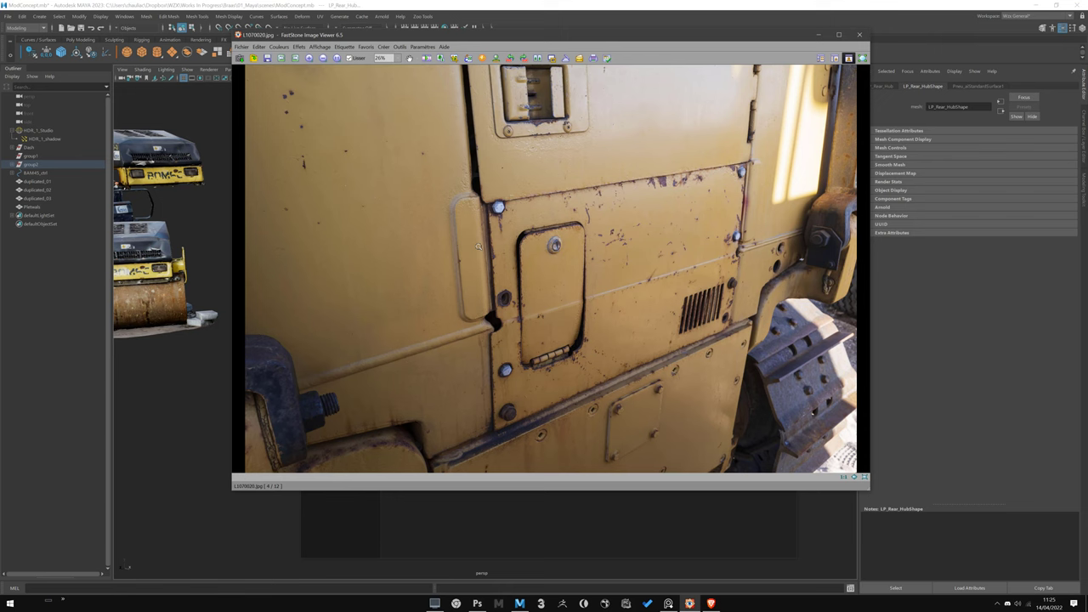
scroll(479, 247, up, 4)
drag(552, 173, 553, 353)
mouse_move(550, 102)
mouse_down()
mouse_move(539, 392)
mouse_move(500, 418)
mouse_move(334, 425)
mouse_move(471, 357)
mouse_move(505, 318)
mouse_move(510, 58)
mouse_up()
scroll(509, 58, up, 1)
scroll(551, 269, up, 1)
scroll(551, 269, down, 1)
scroll(551, 269, up, 2)
Browse the worksite vehicle photos 203 and 205, ending on the excavator cab in Plate and shader ref.JPG.
scroll(551, 268, down, 7)
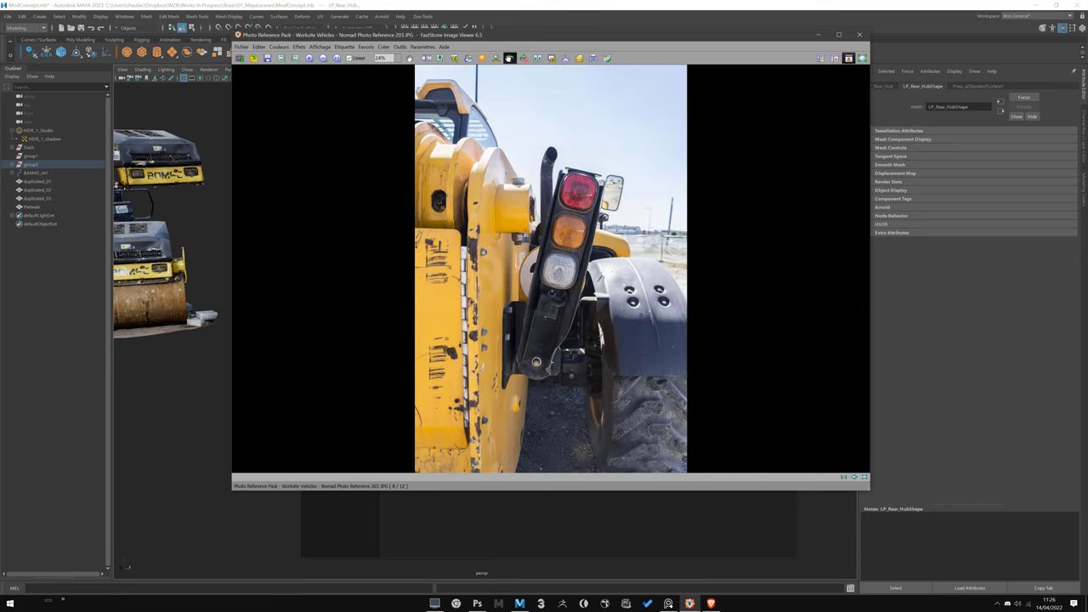
click(509, 58)
click(508, 57)
click(508, 58)
click(509, 58)
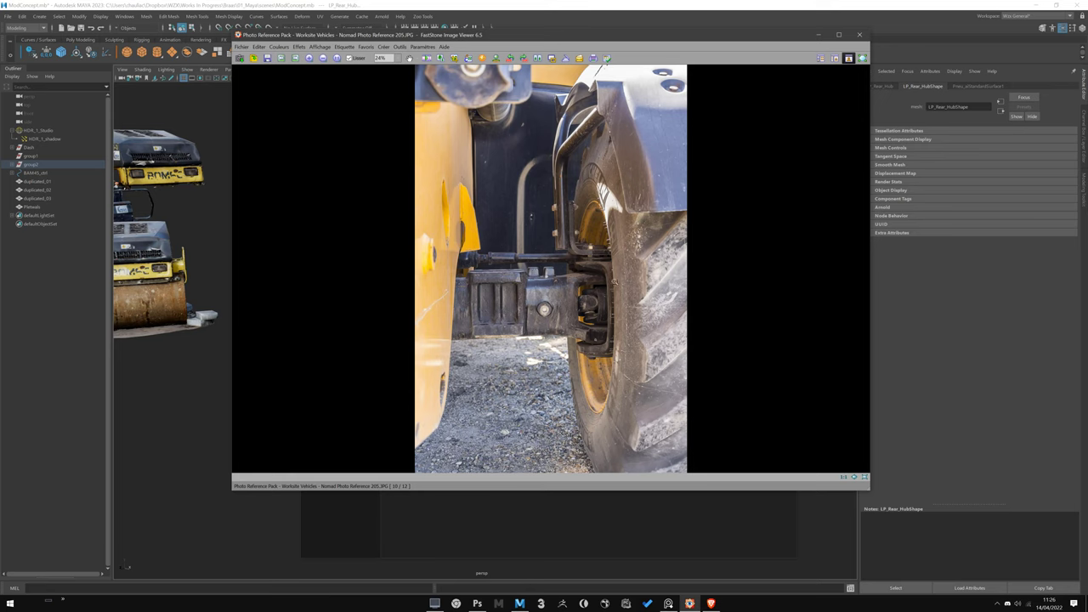
scroll(600, 319, down, 1)
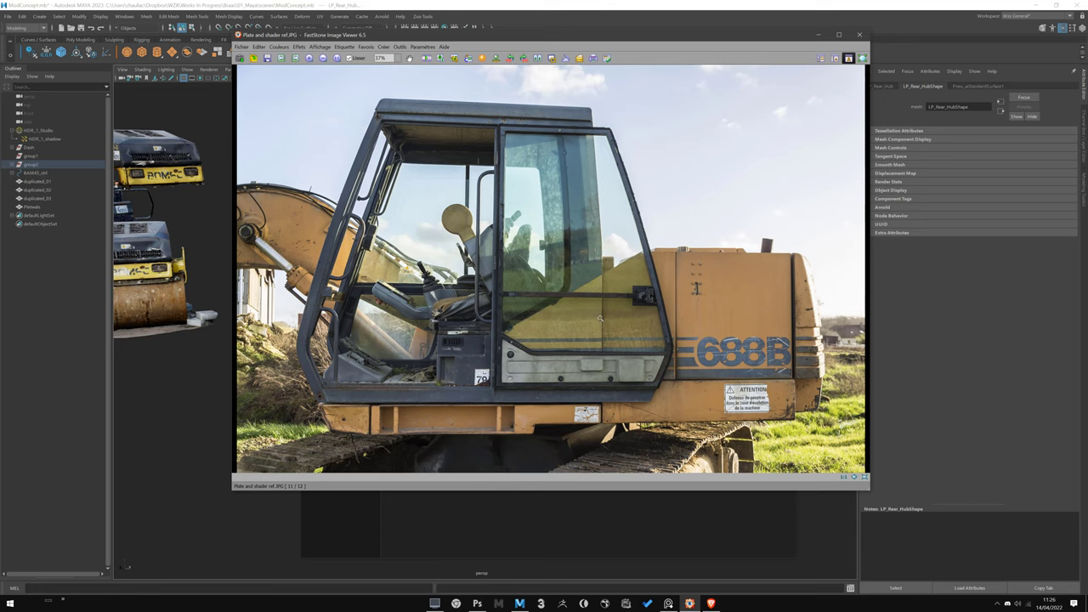
scroll(601, 319, down, 1)
scroll(600, 319, up, 1)
Bring up the reference board, zoom in on the painted concept vehicle, and place the board beside the excavator photo.
click(668, 603)
middle_drag(193, 200, 176, 216)
click(176, 216)
scroll(176, 216, up, 5)
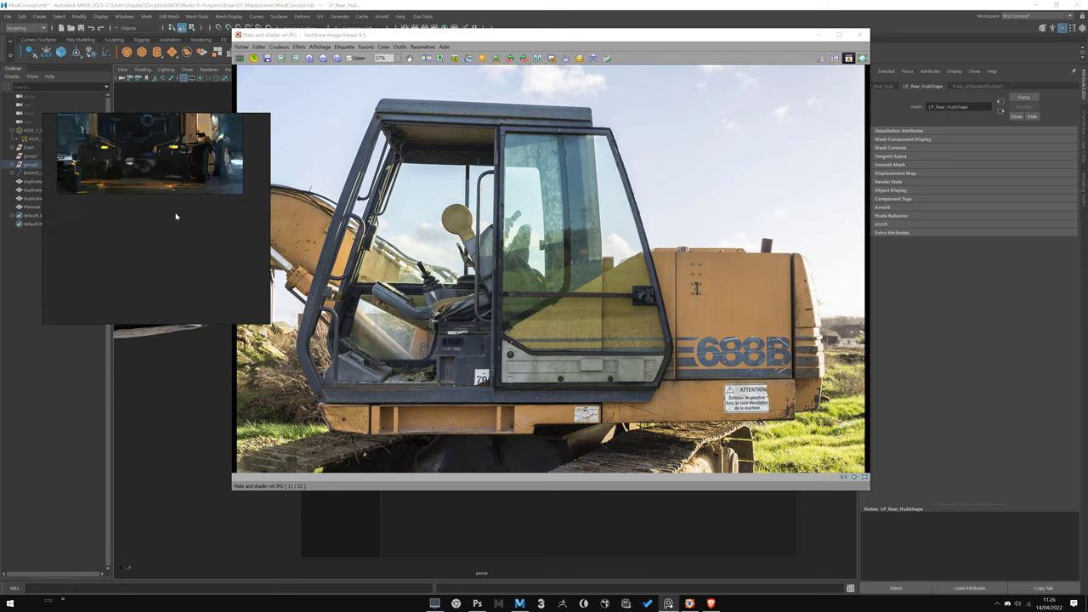
scroll(176, 216, up, 6)
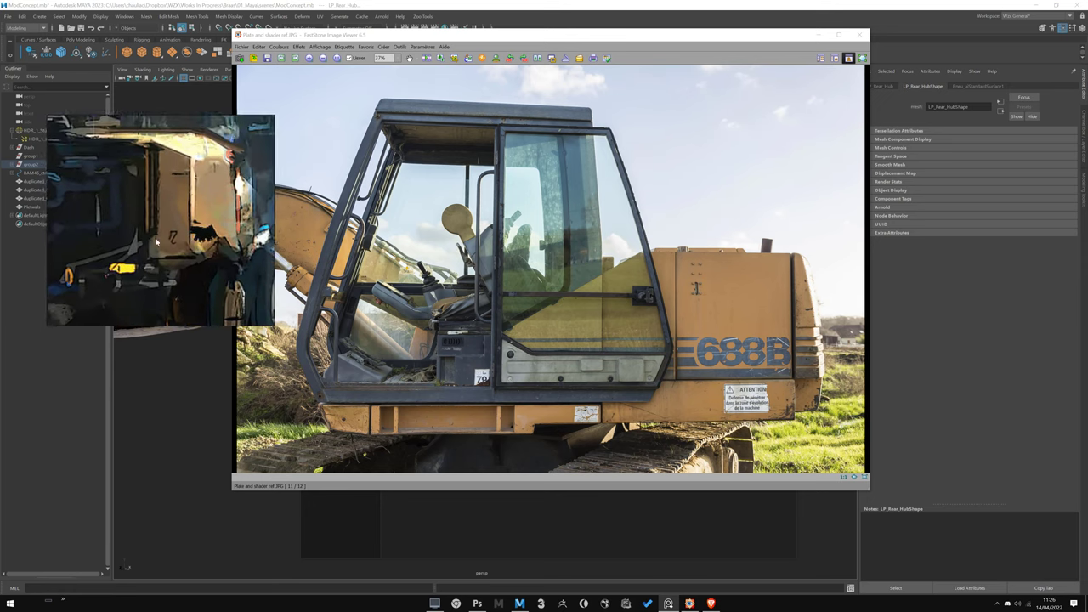
right_drag(144, 237, 557, 341)
middle_drag(544, 336, 600, 346)
right_drag(616, 348, 633, 339)
middle_drag(633, 339, 613, 342)
right_drag(625, 340, 584, 341)
drag(585, 340, 589, 341)
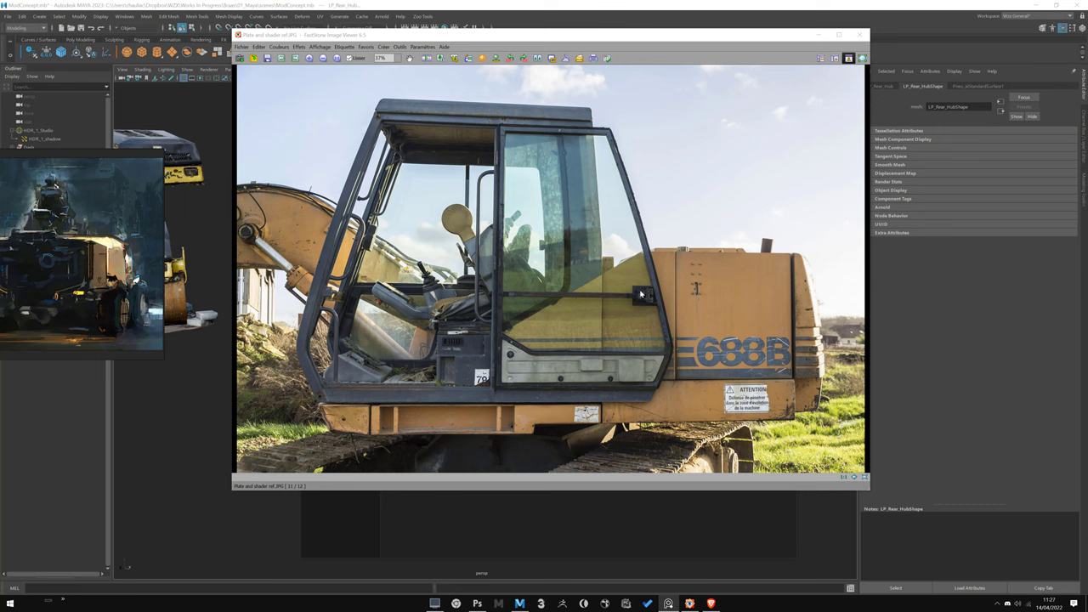
Return to the photo viewer and browse back from the excavator to the KATO crane photo.
click(763, 185)
scroll(766, 185, down, 1)
scroll(765, 185, up, 3)
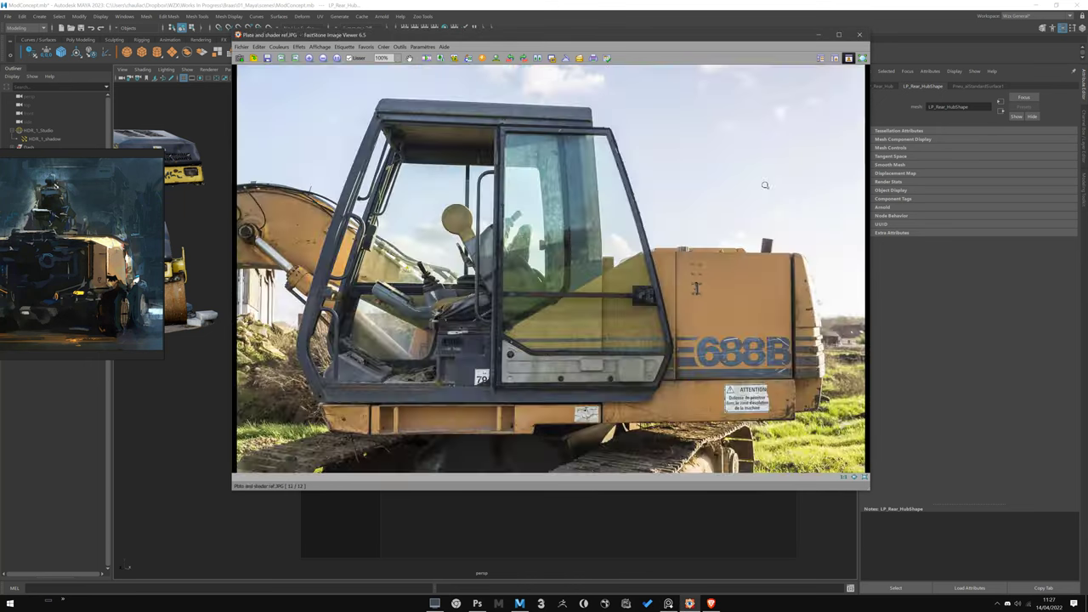
scroll(766, 185, up, 2)
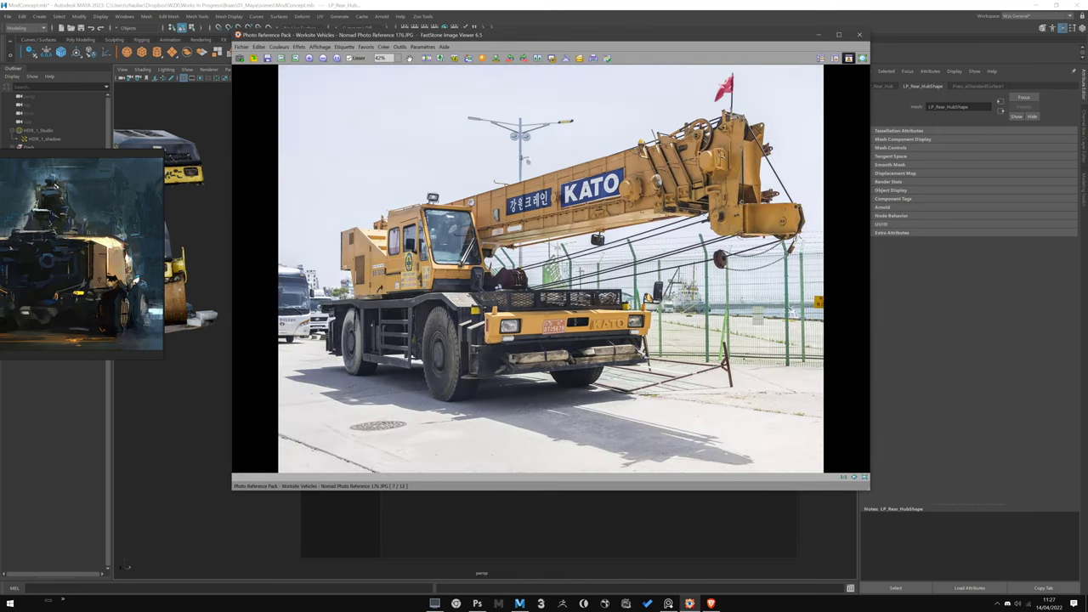
Leave the beach loader photo, open the wheel photo L1070005.jpg full screen, and magnify its yellow hub and bolts.
scroll(765, 185, up, 2)
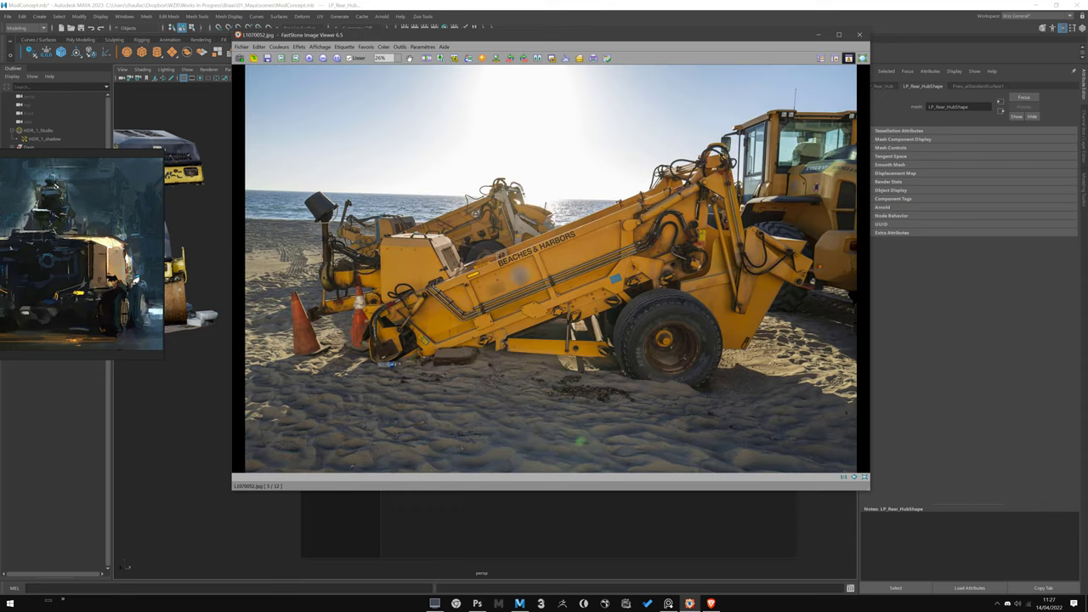
click(859, 34)
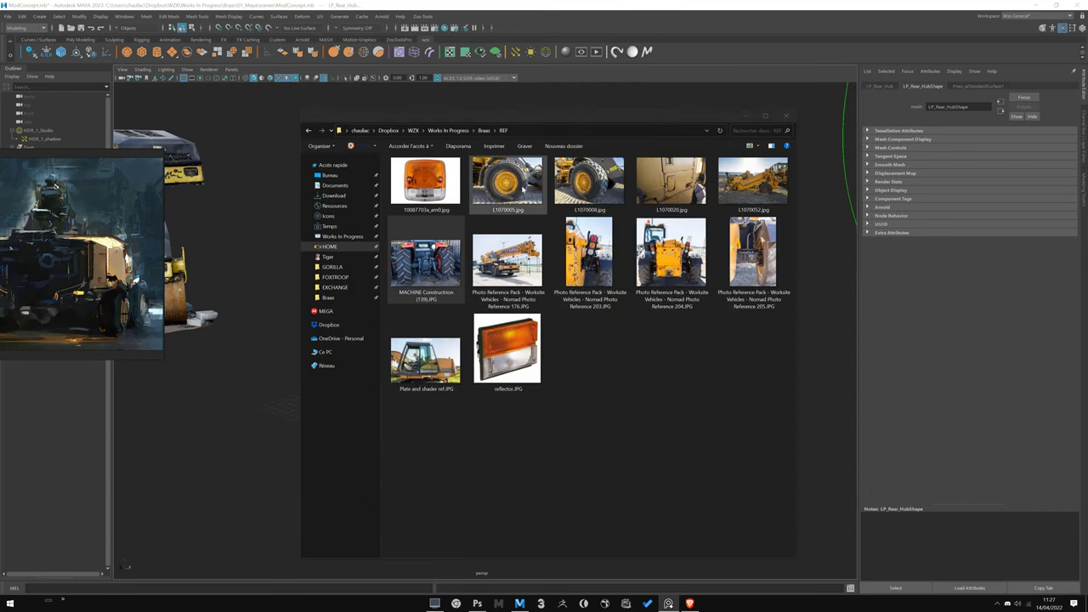
double_click(523, 188)
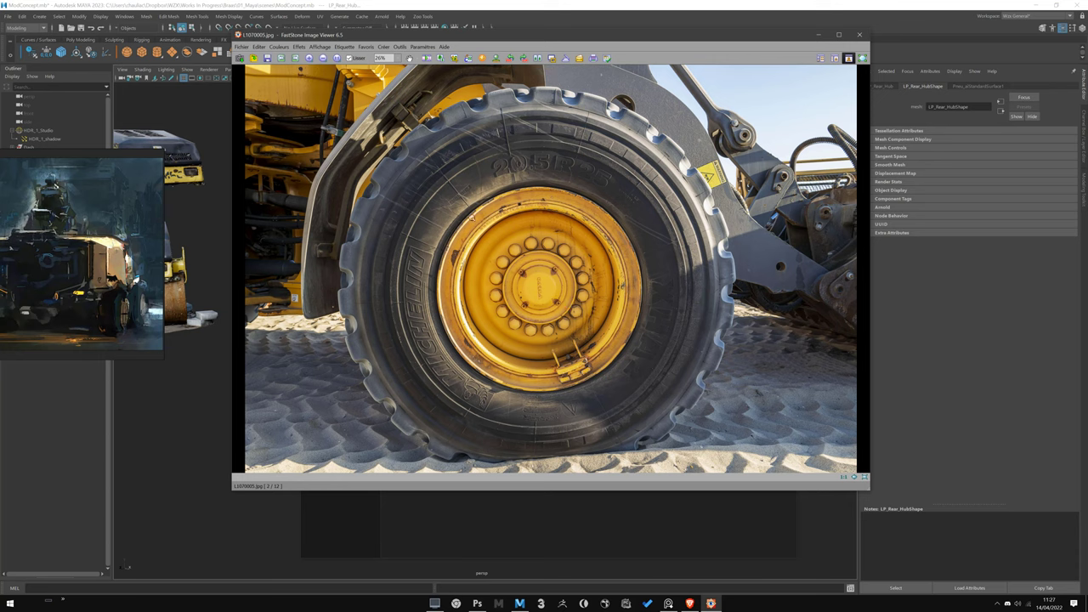
double_click(483, 224)
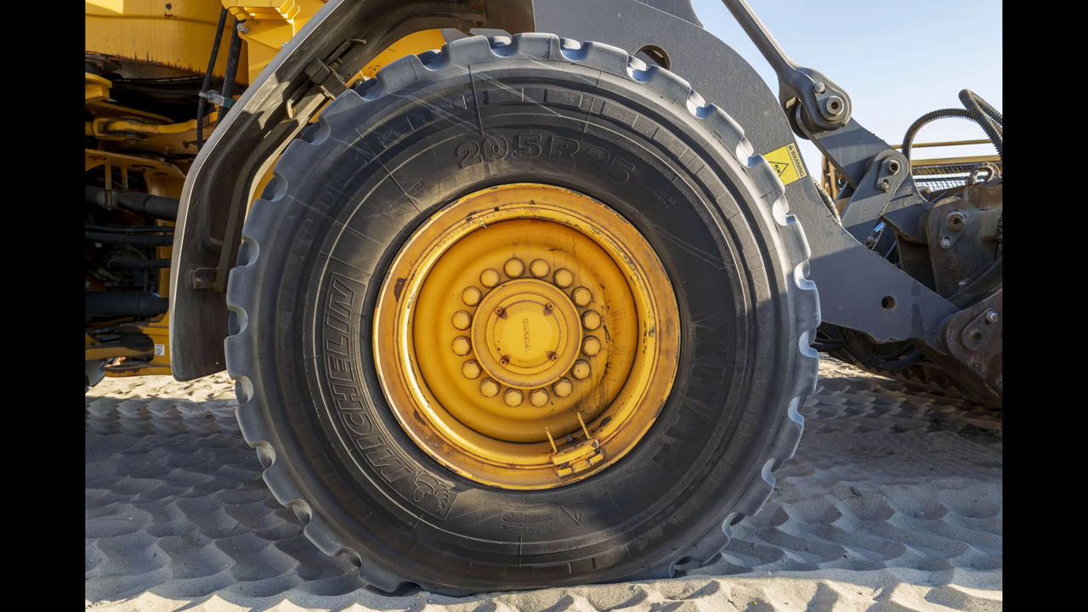
ctrl+scroll(483, 225, up, 1)
key(plus)
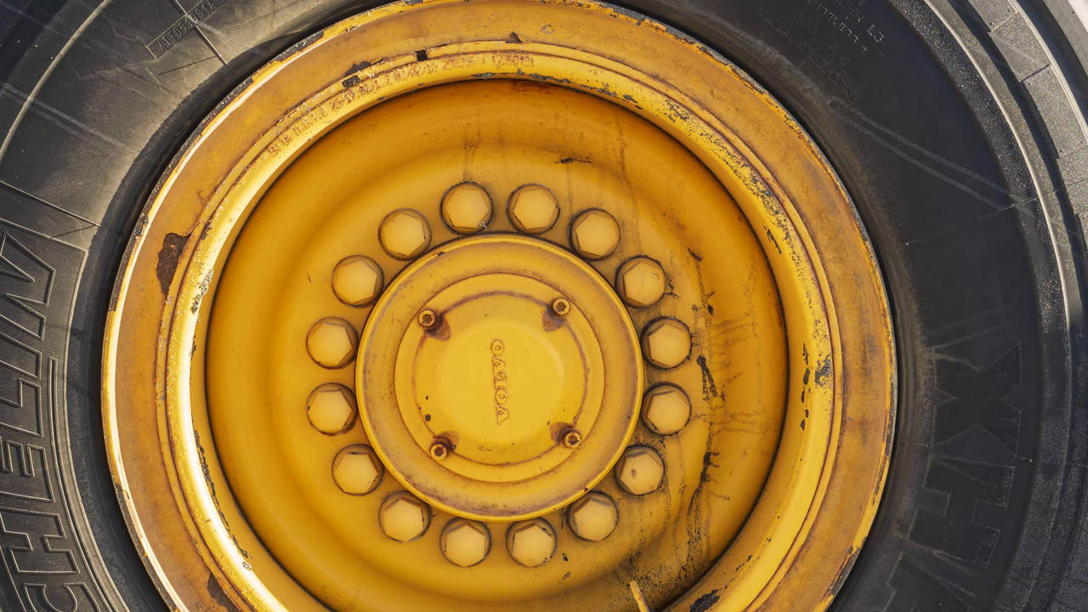
drag(362, 194, 303, 134)
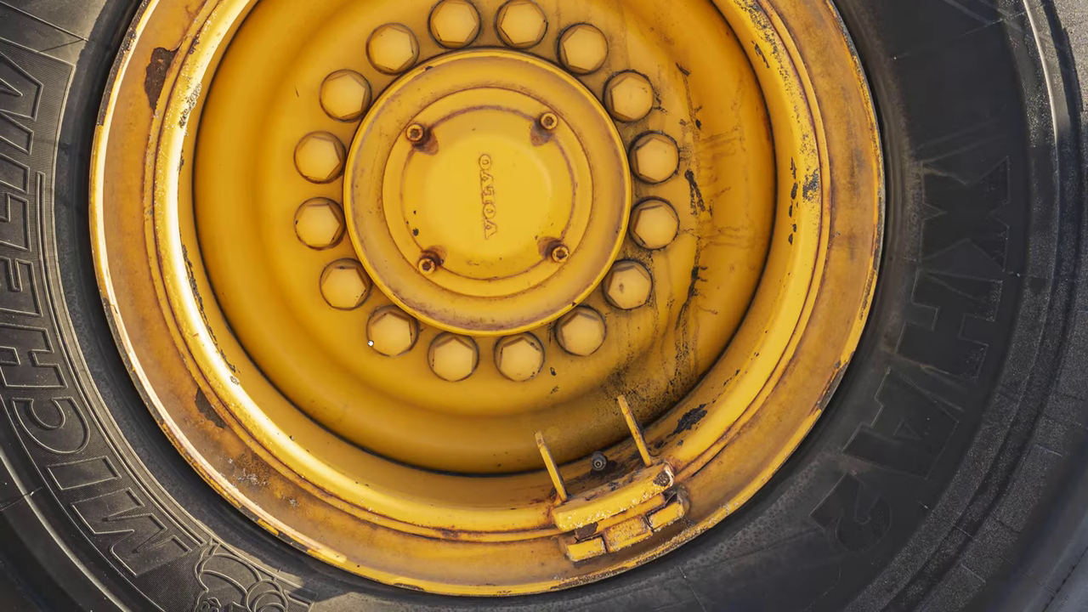
key(ctrl+0)
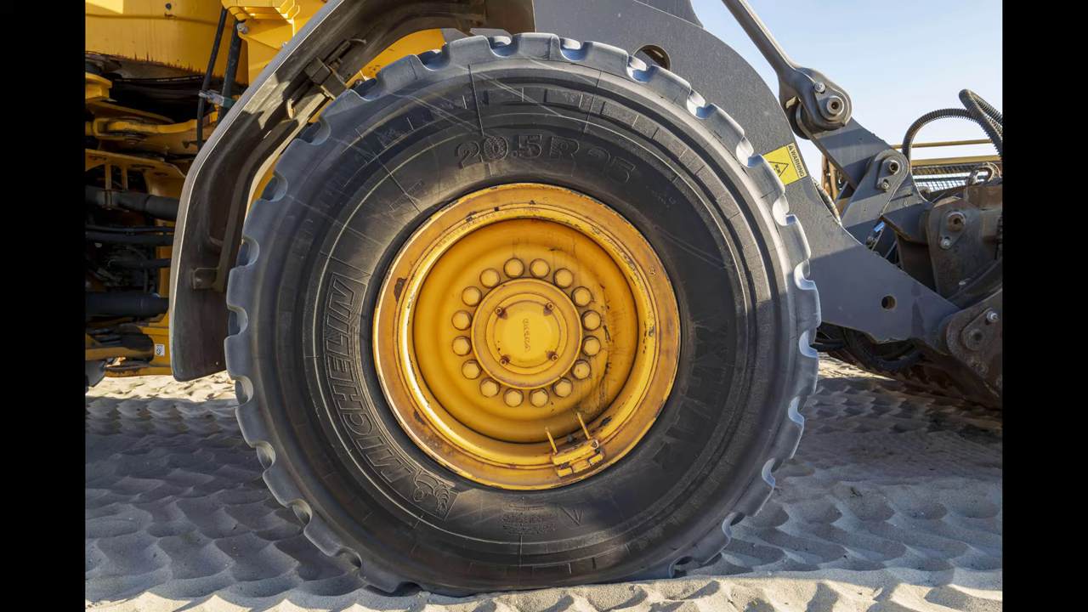
key(Escape)
click(859, 35)
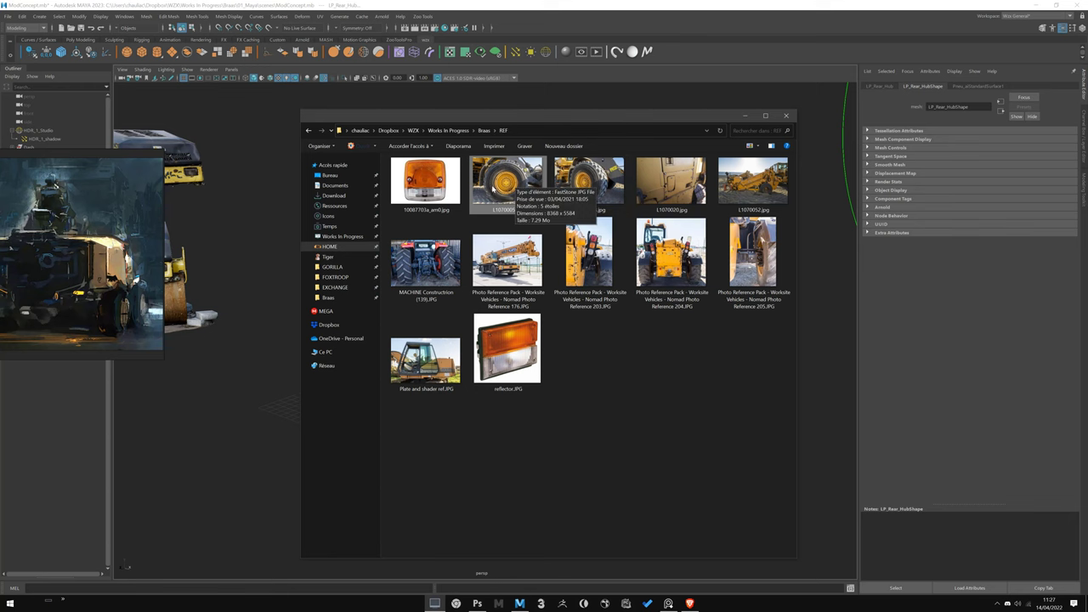
Hide all the models in the ModConcept scene from the Dash group down, and start a new empty scene.
drag(510, 120, 712, 136)
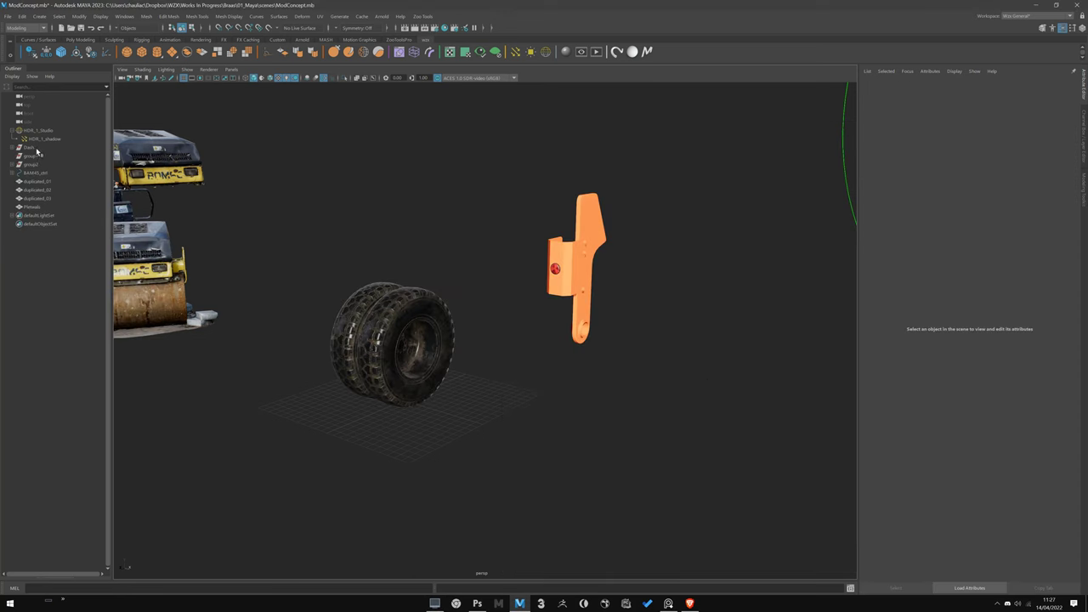
click(34, 148)
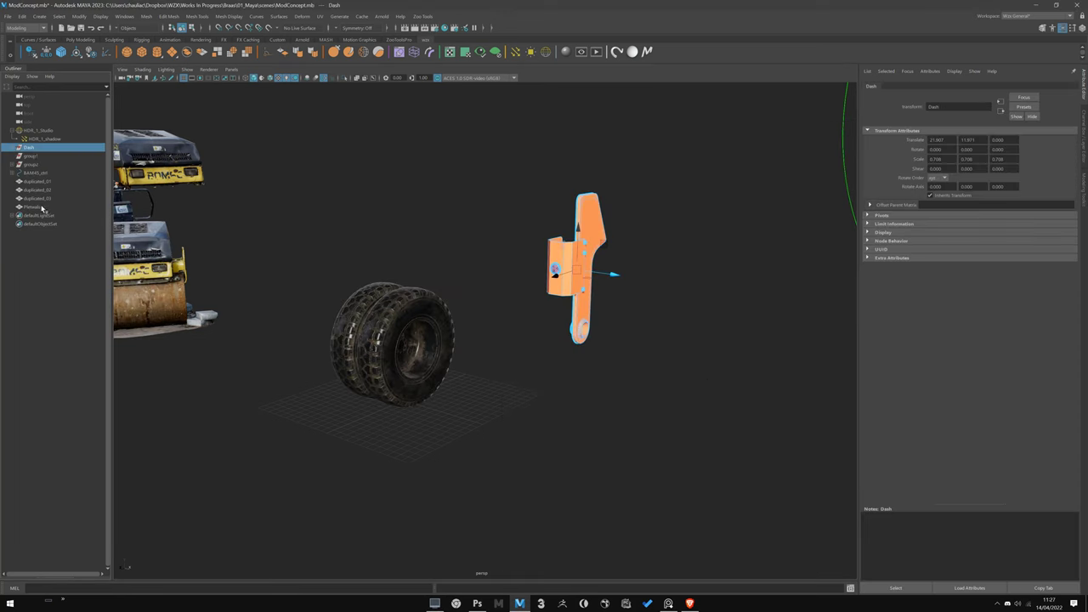
shift+click(36, 207)
key(ctrl+h)
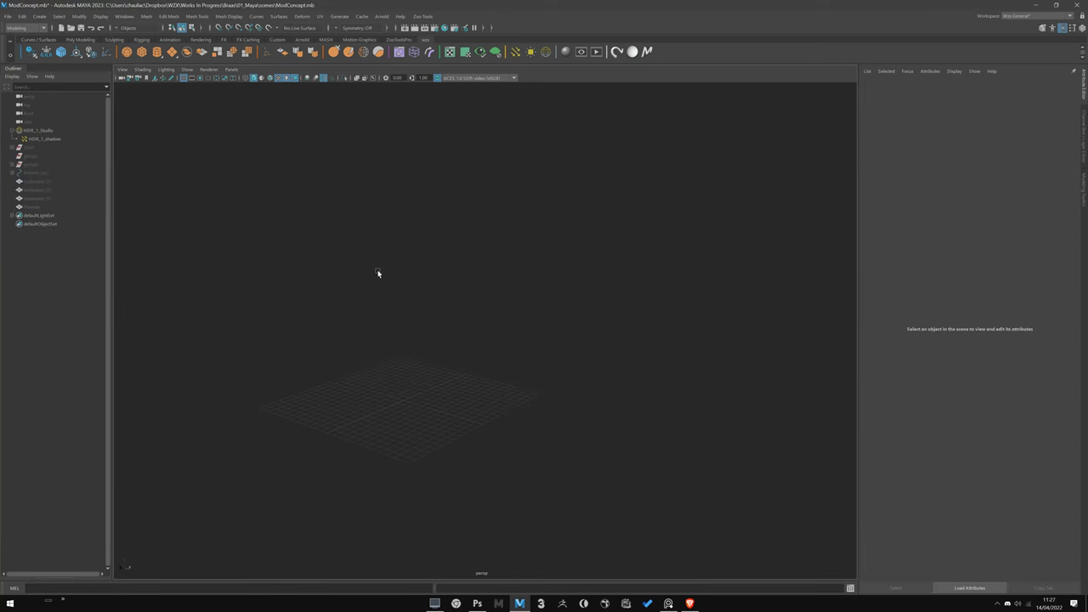
key(space)
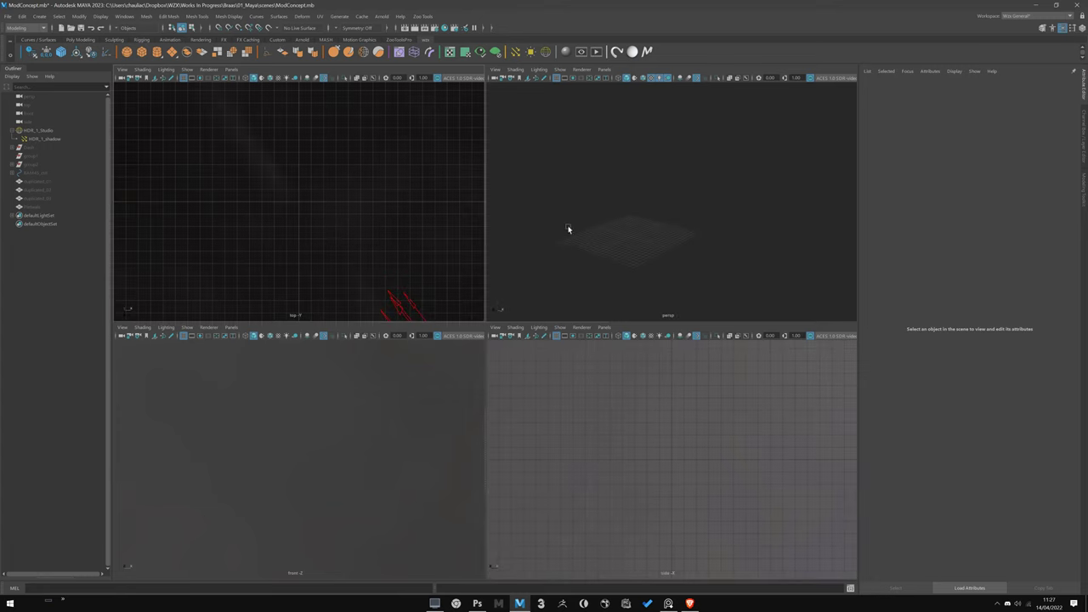
key(space)
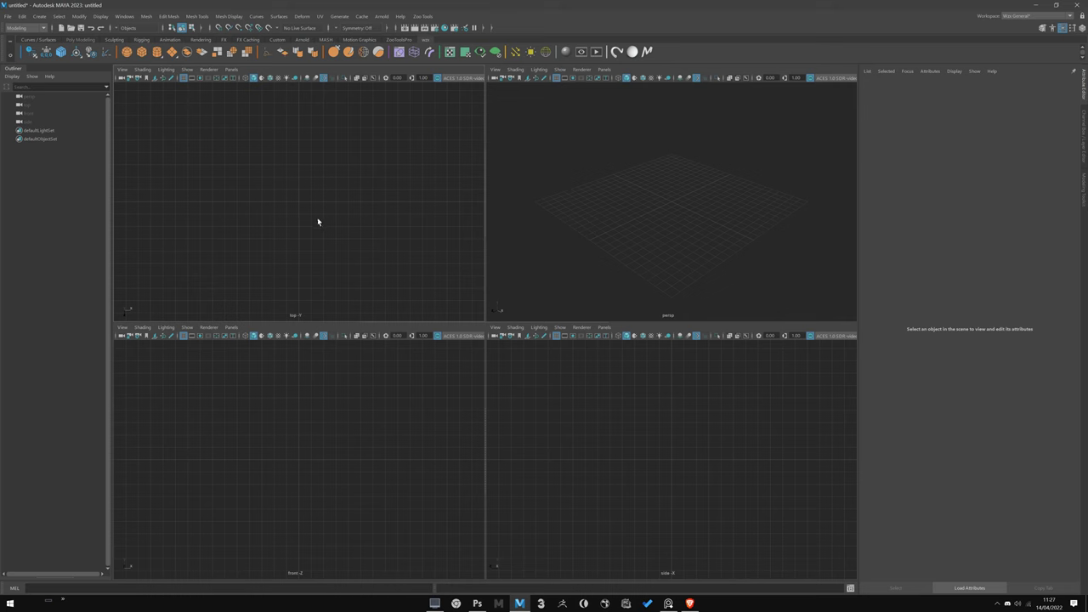
Import L1070005.jpg from the copied REF folder path as an image plane in the front view.
click(434, 604)
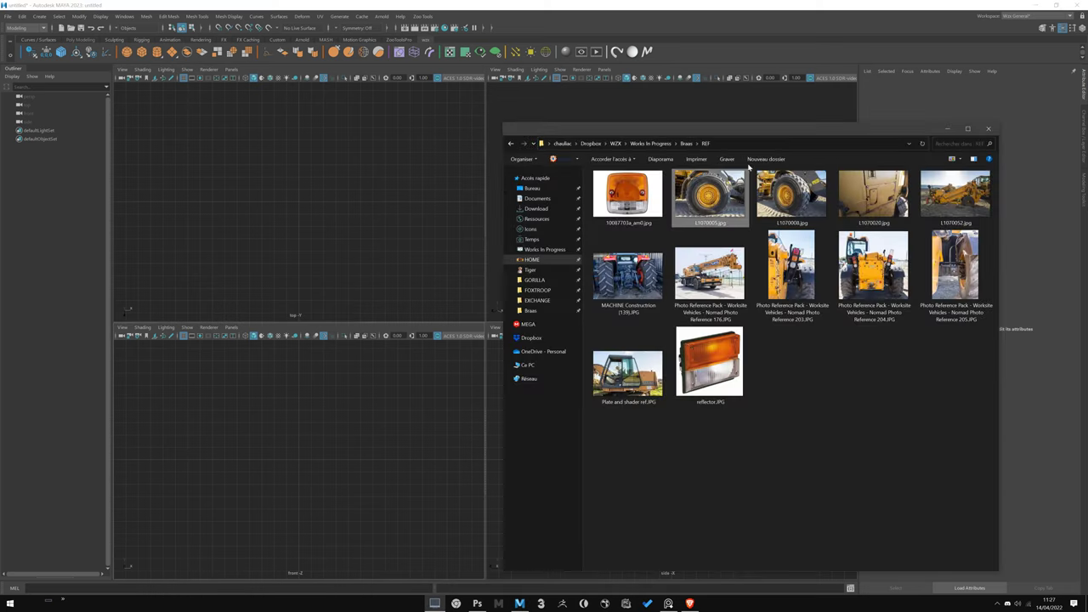
click(740, 144)
key(ctrl+c)
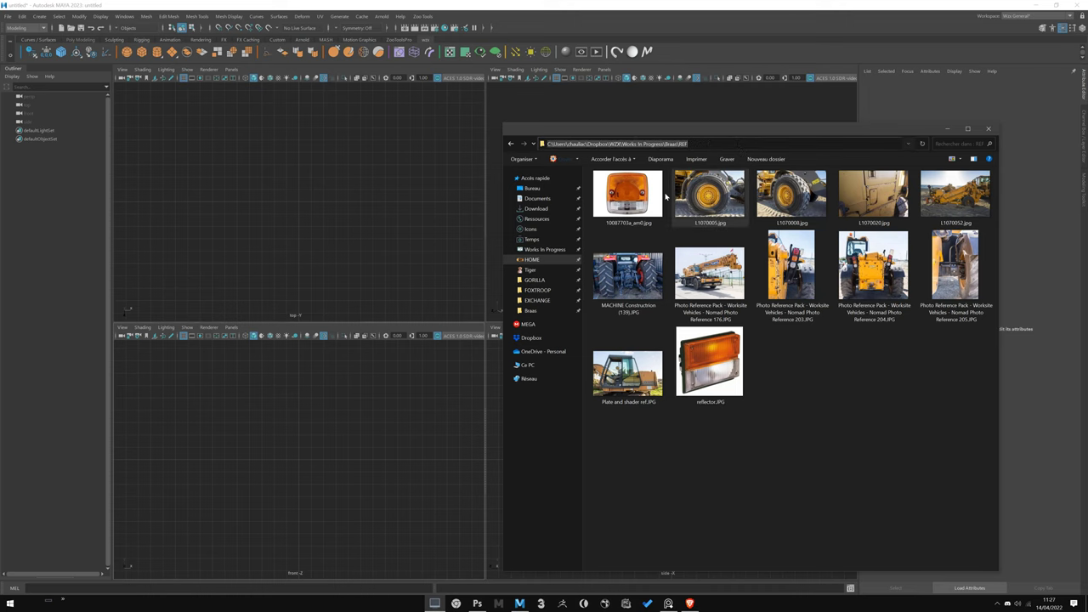
click(165, 347)
click(157, 337)
key(ctrl+v)
key(Return)
double_click(374, 161)
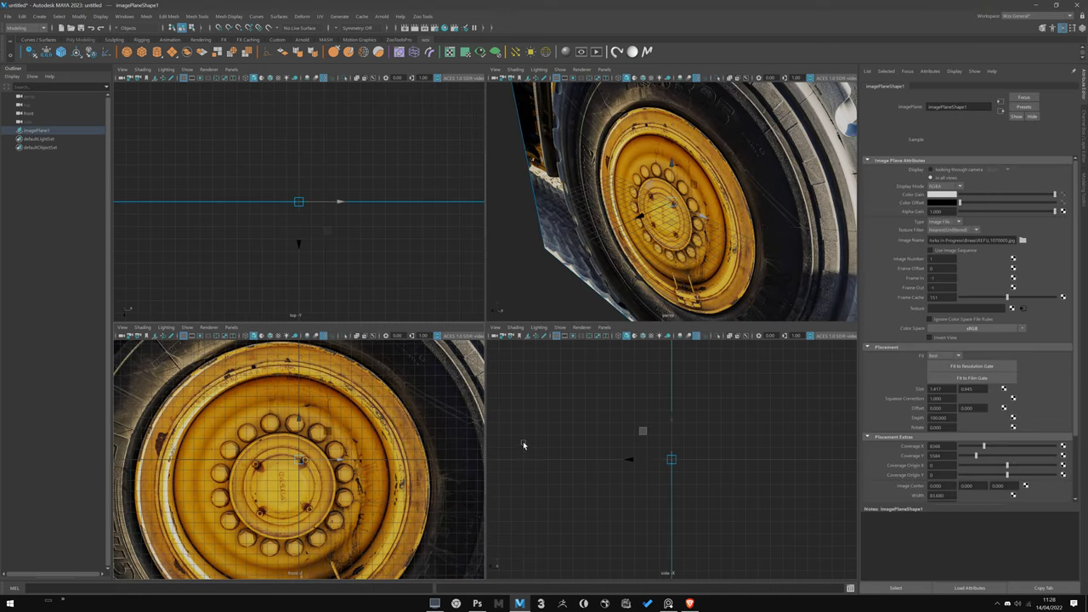
Enlarge the front view to fill the workspace and hide its grid over the wheel photo.
key(space)
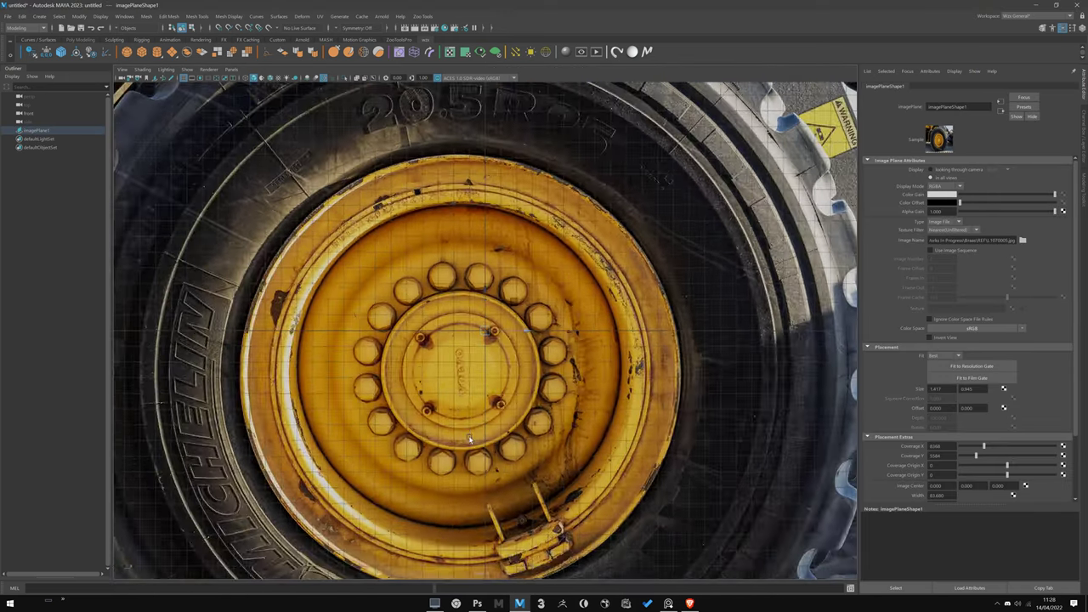
scroll(469, 440, down, 3)
click(182, 79)
alt+middle_drag(439, 386, 470, 324)
alt+middle_drag(629, 335, 568, 335)
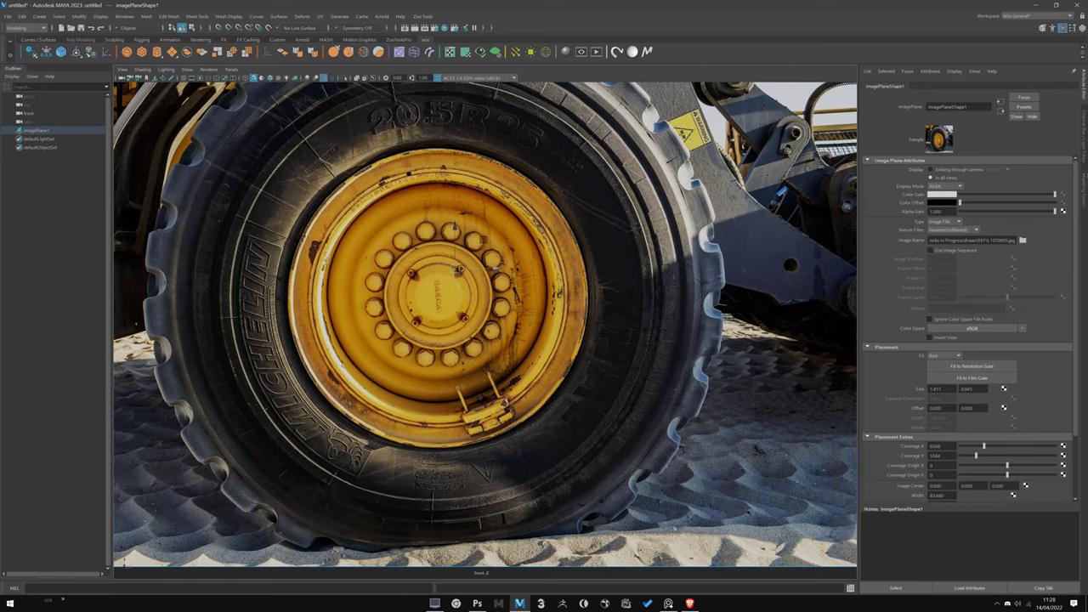
Put the image plane on a new display layer, test its visibility, and set the layer to reference.
key(ctrl+a)
click(1074, 463)
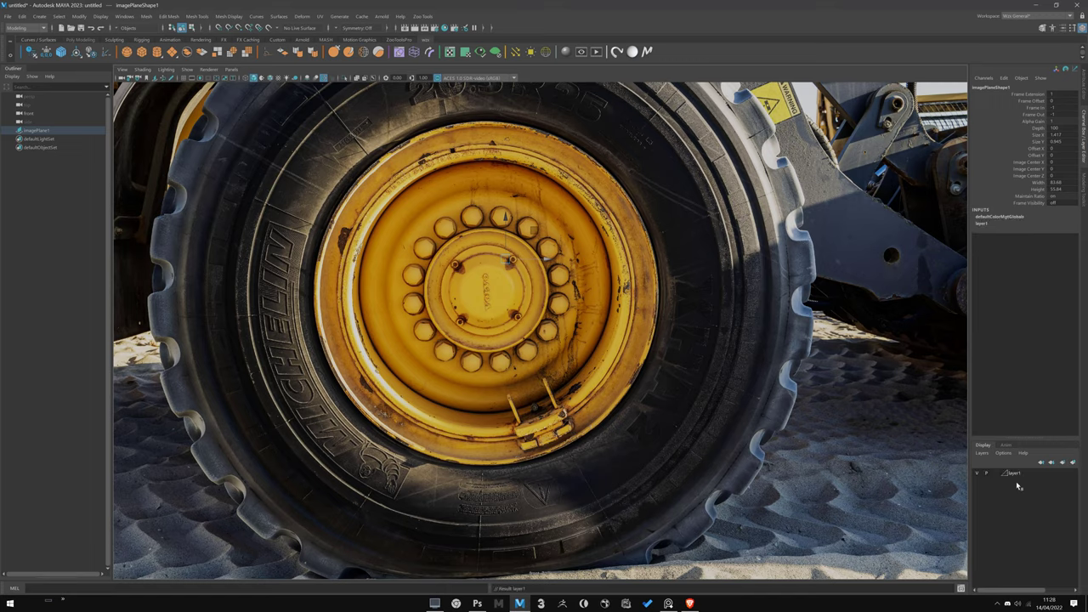
click(977, 473)
click(978, 474)
click(978, 474)
click(978, 473)
click(829, 365)
Examine the tyre, rim and hub bolts of the wheel reference in the front view.
alt+middle_drag(702, 211, 646, 226)
alt+right_drag(646, 226, 614, 255)
alt+middle_drag(615, 255, 666, 275)
alt+right_drag(667, 275, 543, 231)
alt+drag(542, 227, 405, 158)
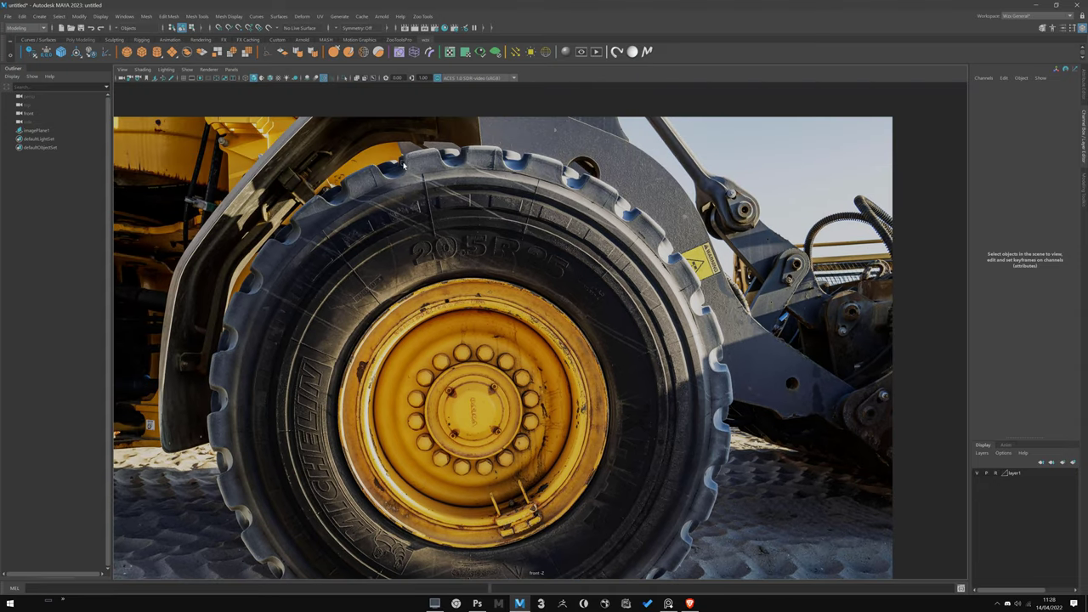
scroll(551, 248, up, 5)
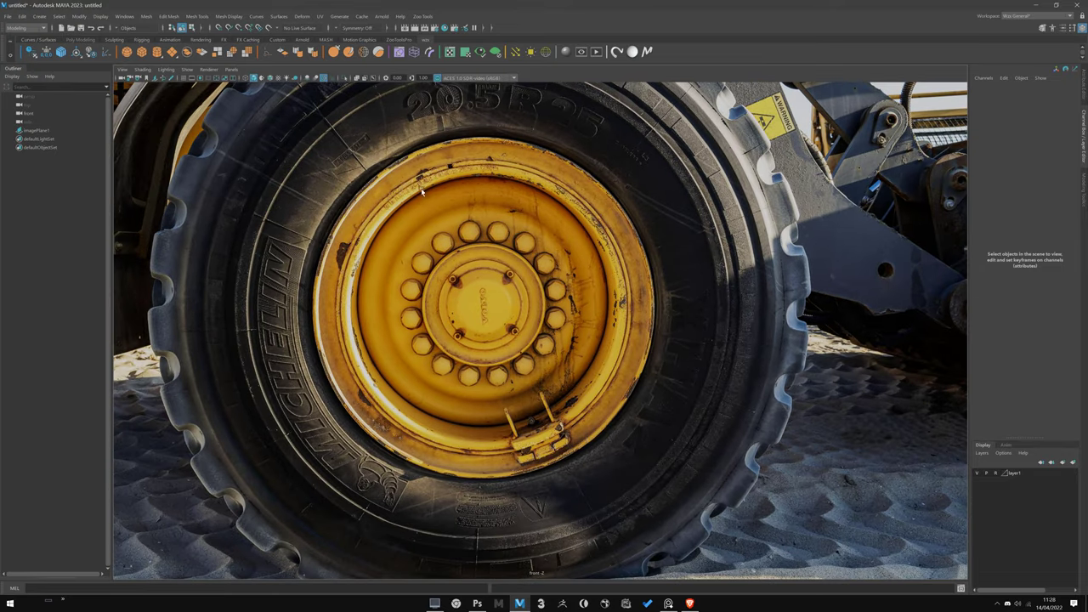
alt+middle_drag(576, 301, 554, 292)
scroll(553, 292, up, 1)
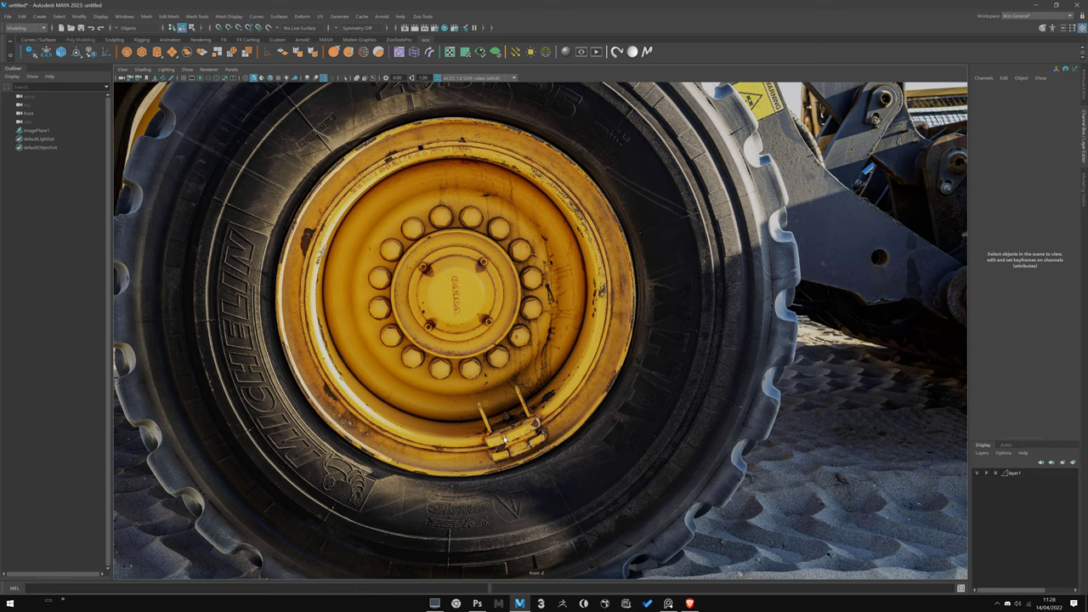
scroll(451, 190, up, 1)
alt+middle_drag(449, 193, 445, 247)
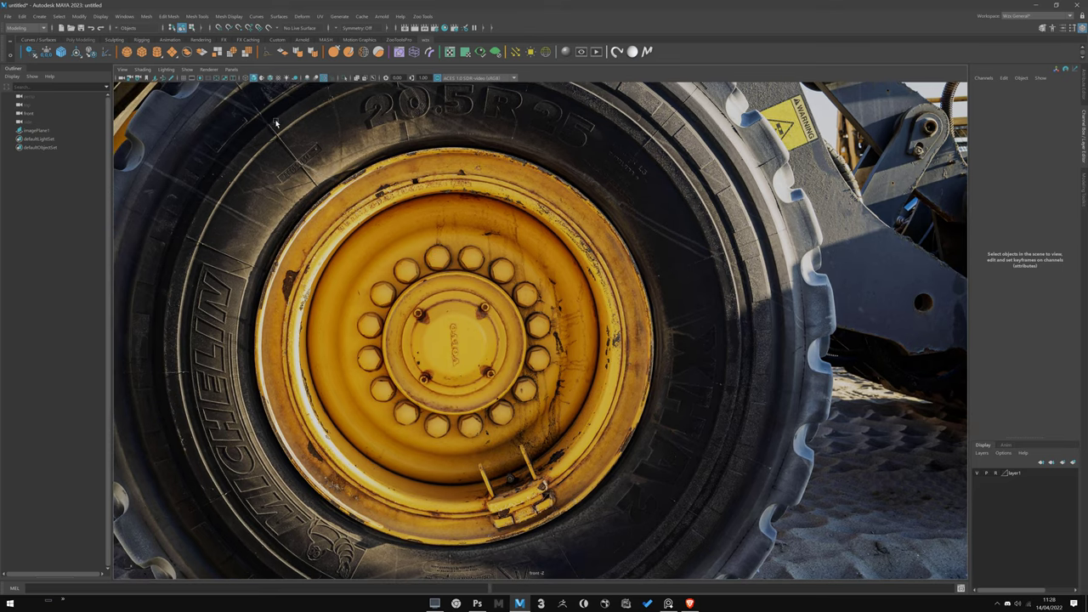
Create a polygon cylinder rotated 90° about X, with 68 axis subdivisions.
click(157, 52)
key(e)
drag(440, 369, 439, 447)
key(ctrl+z)
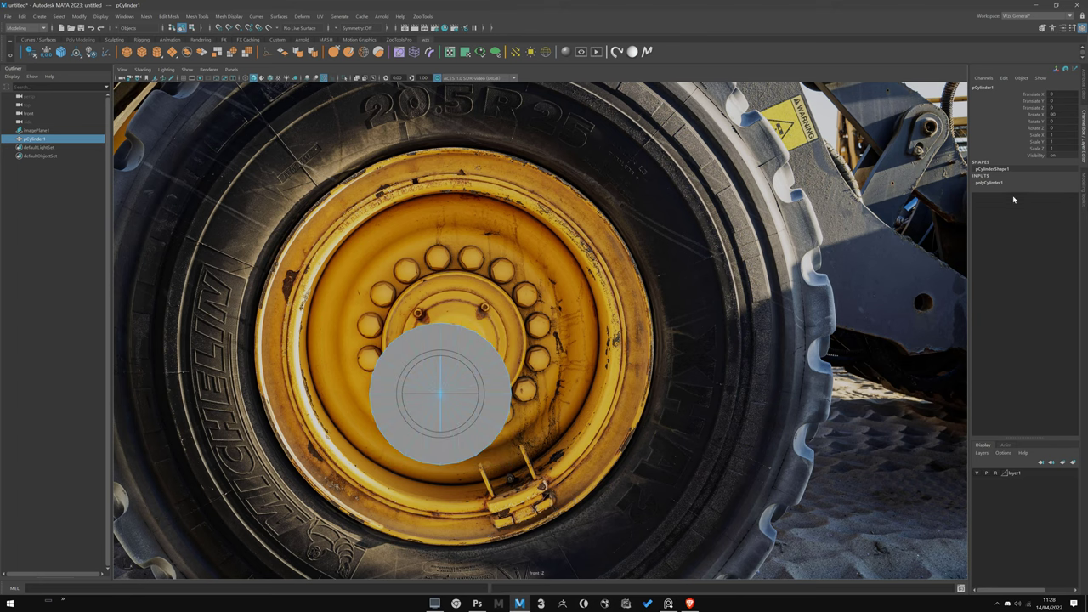
click(1008, 182)
click(1054, 210)
text(68)
key(Return)
Scale the cylinder to about 2.82 and centre it on the hub in wireframe, matching the yellow rim's outer edge.
key(w)
alt+middle_drag(467, 363, 473, 352)
key(r)
middle_drag(524, 316, 770, 229)
key(w)
middle_drag(605, 245, 621, 183)
key(4)
key(r)
key(w)
key(r)
middle_drag(622, 184, 627, 188)
key(w)
key(r)
key(w)
key(r)
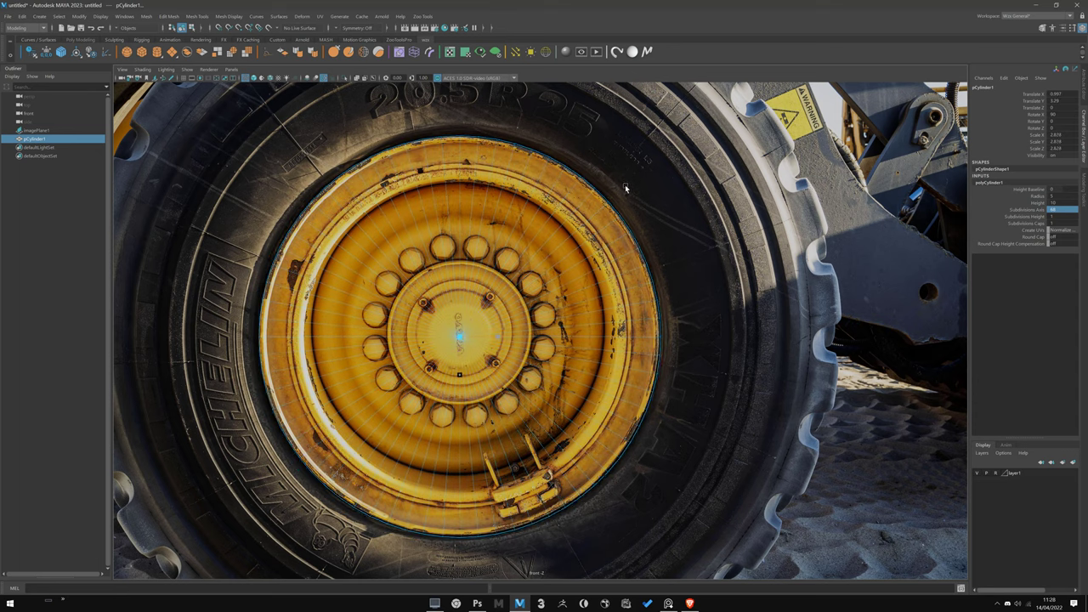
key(w)
Delete the cylinder's triangulated cap faces and fill both open borders with single faces.
key(F11)
drag(517, 280, 437, 420)
key(Delete)
key(F8)
key(F10)
click(376, 158)
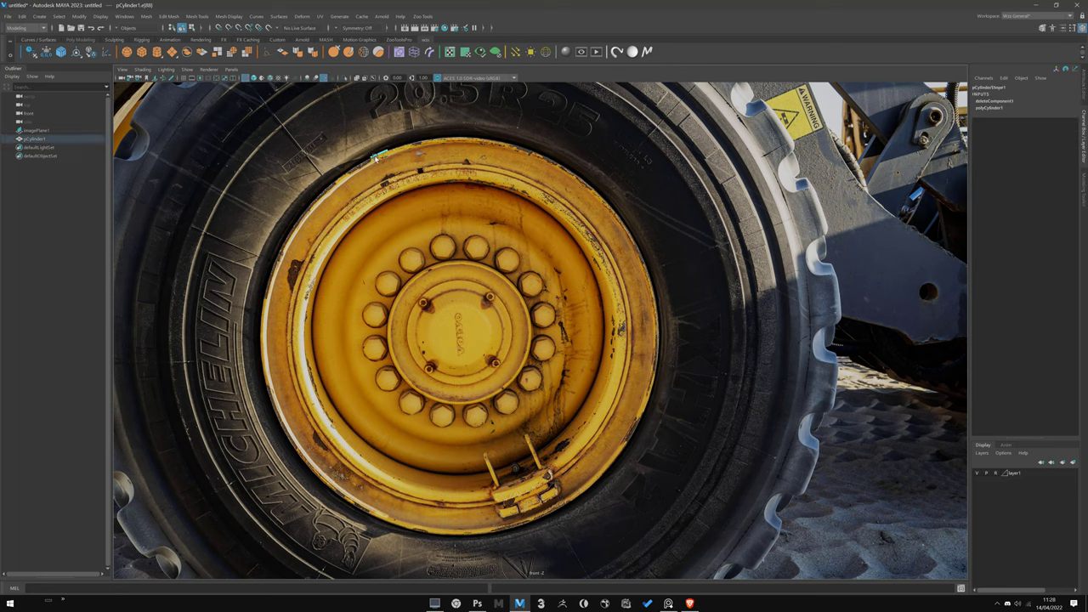
double_click(369, 161)
key(g)
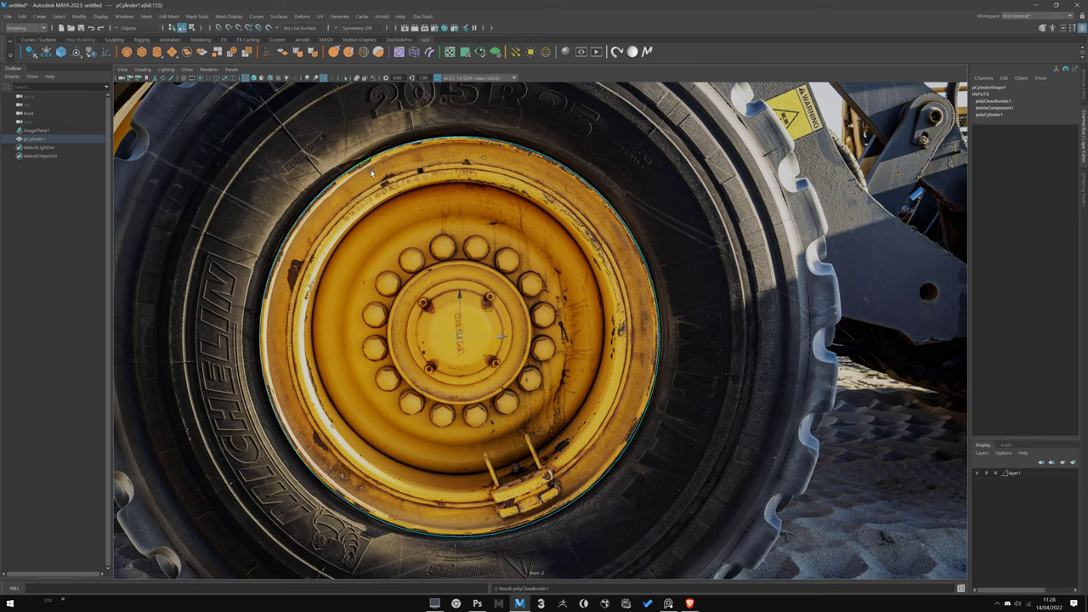
key(g)
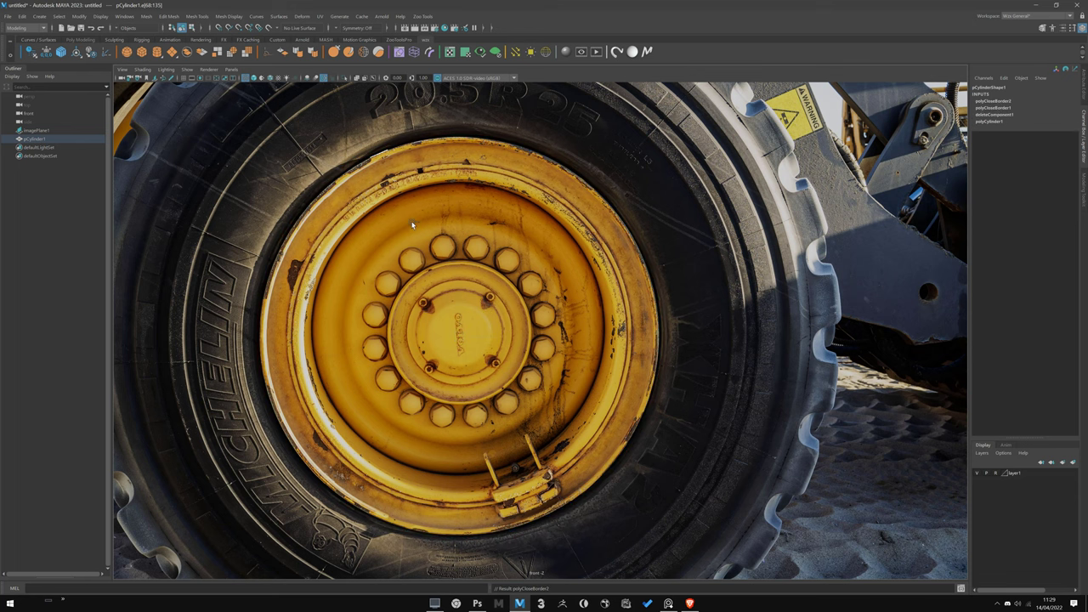
Flatten the cylinder to a Y scale of 0.242 and position it close to the photo in the perspective view.
key(space)
key(space)
alt+right_drag(716, 189, 450, 293)
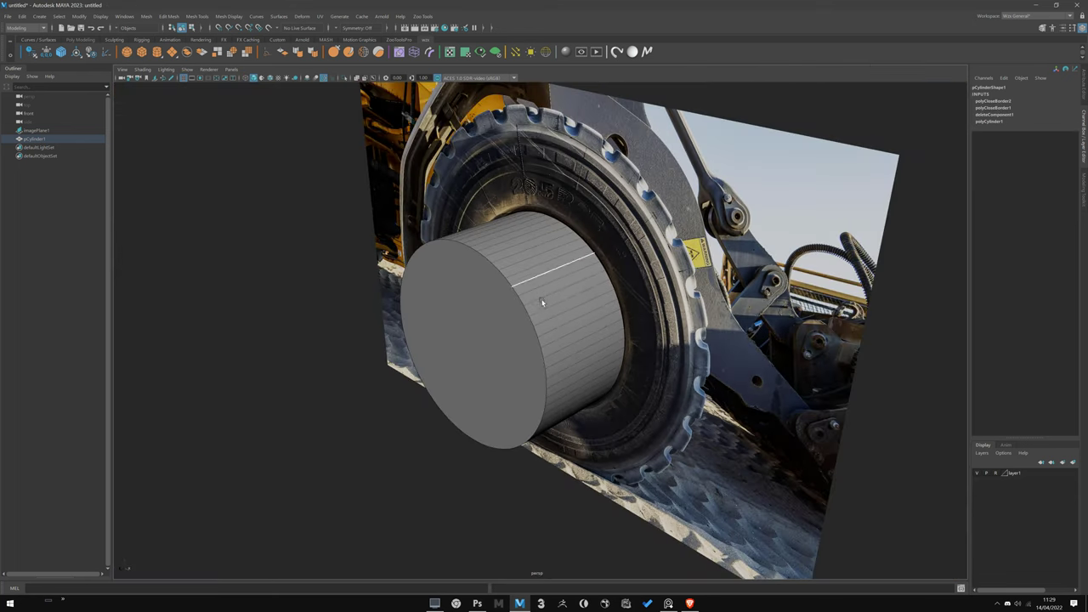
right_drag(476, 358, 538, 253)
mouse_move(518, 324)
mouse_down()
mouse_move(556, 308)
mouse_move(525, 326)
mouse_up()
key(ctrl+z)
Delete all the cylinder's faces except the front cap, leaving a flat disc.
key(F11)
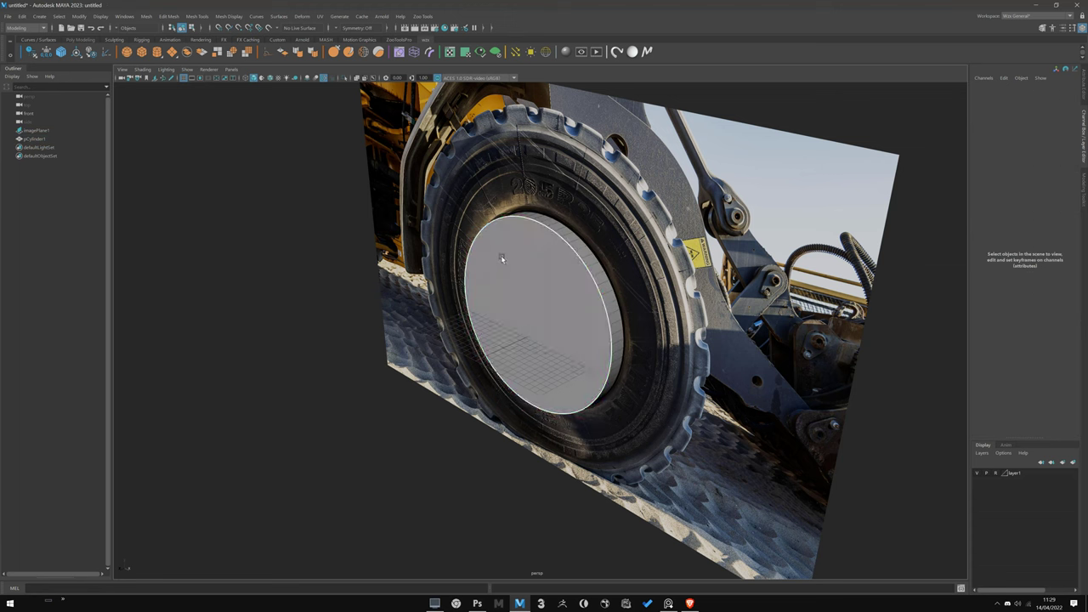
click(502, 260)
shift+drag(400, 149, 777, 454)
key(Delete)
key(F8)
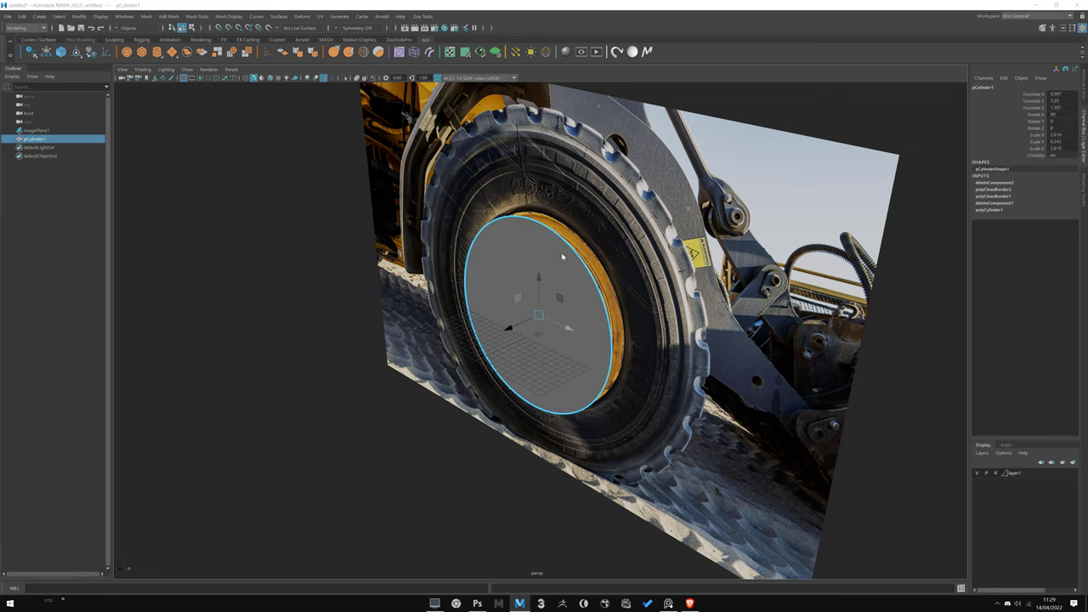
Extrude the disc's face and scale it in slightly against the photo to form a narrow outer border.
key(space)
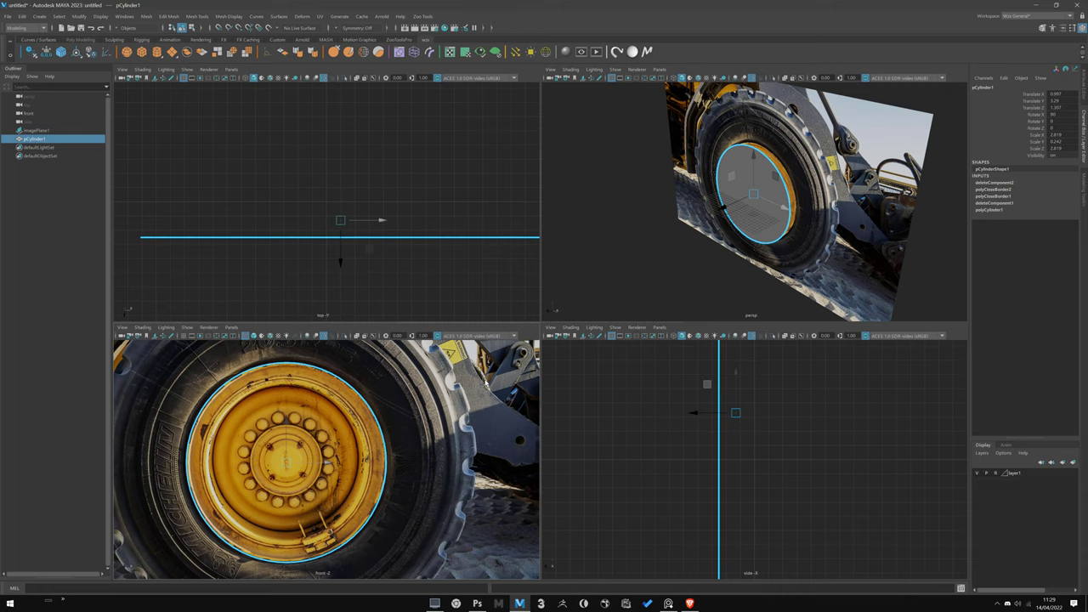
key(space)
key(ctrl+e)
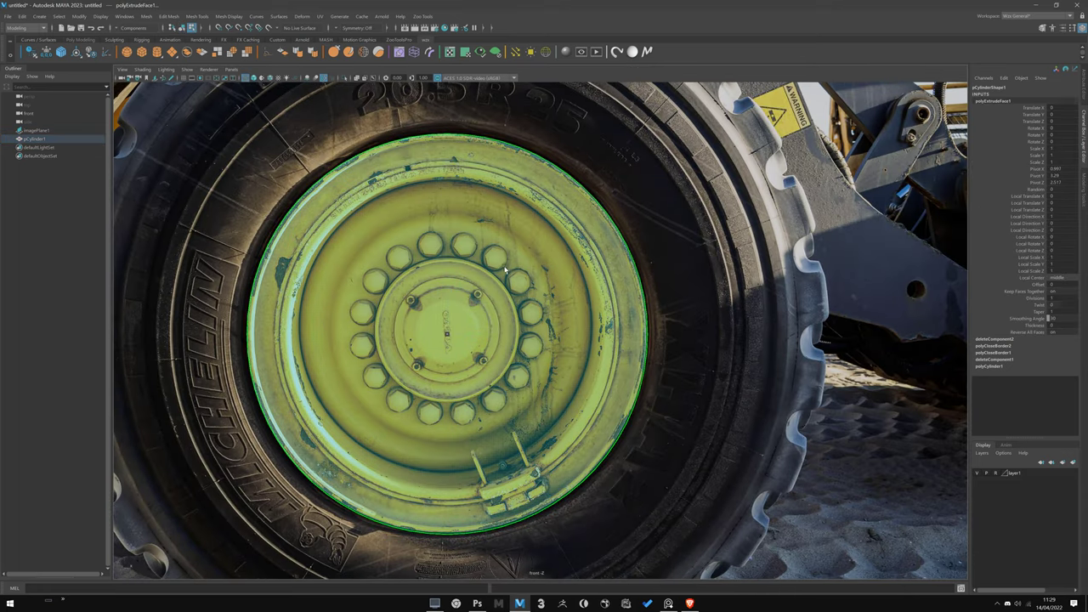
key(space)
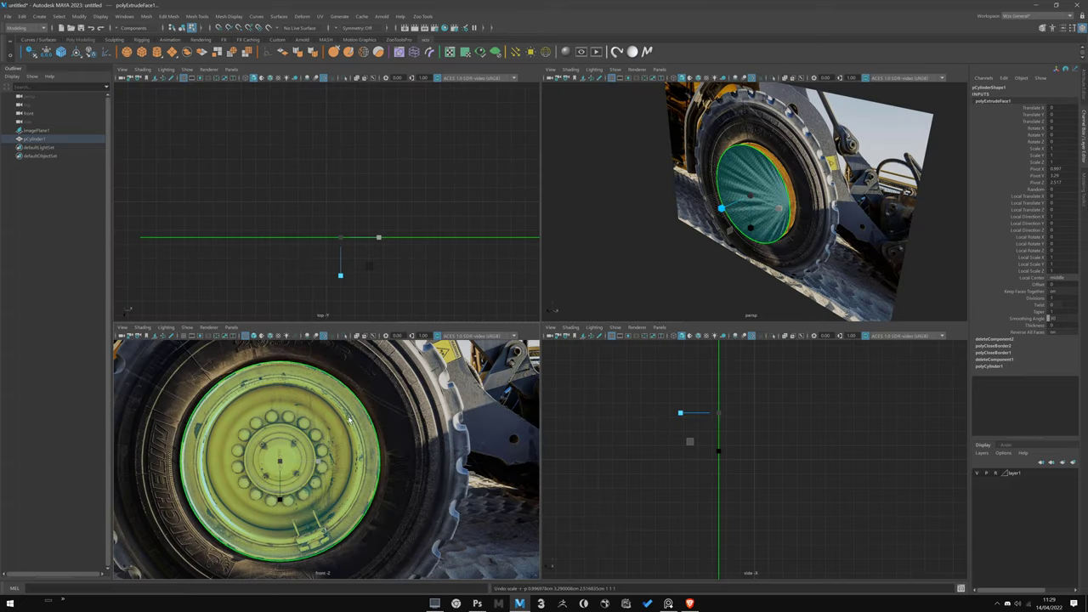
drag(280, 463, 272, 467)
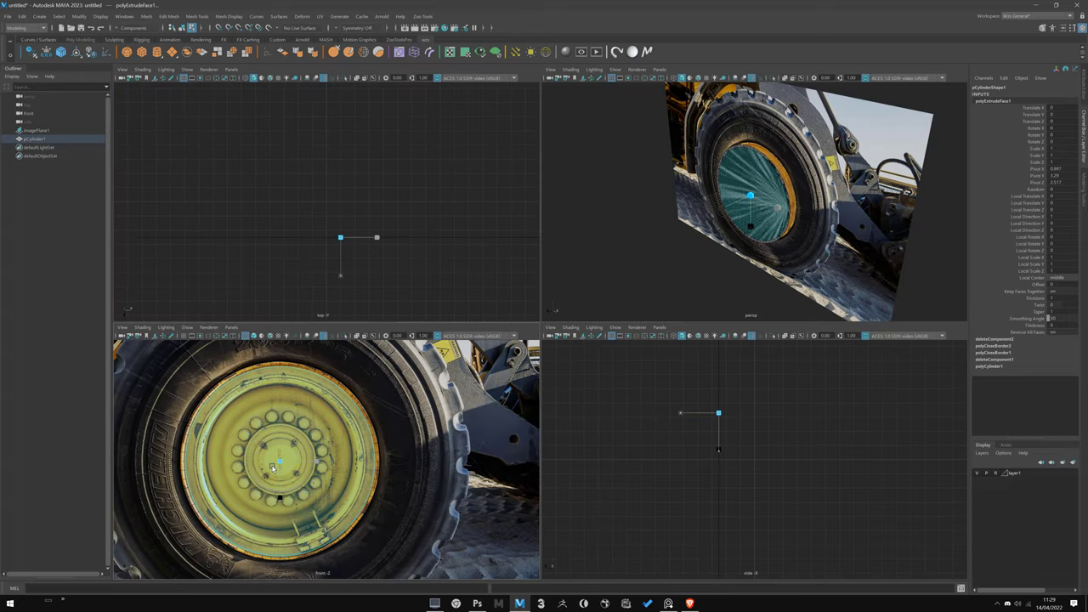
Set the wheel photo's image plane to display only when looking through the front camera.
alt+drag(770, 183, 634, 162)
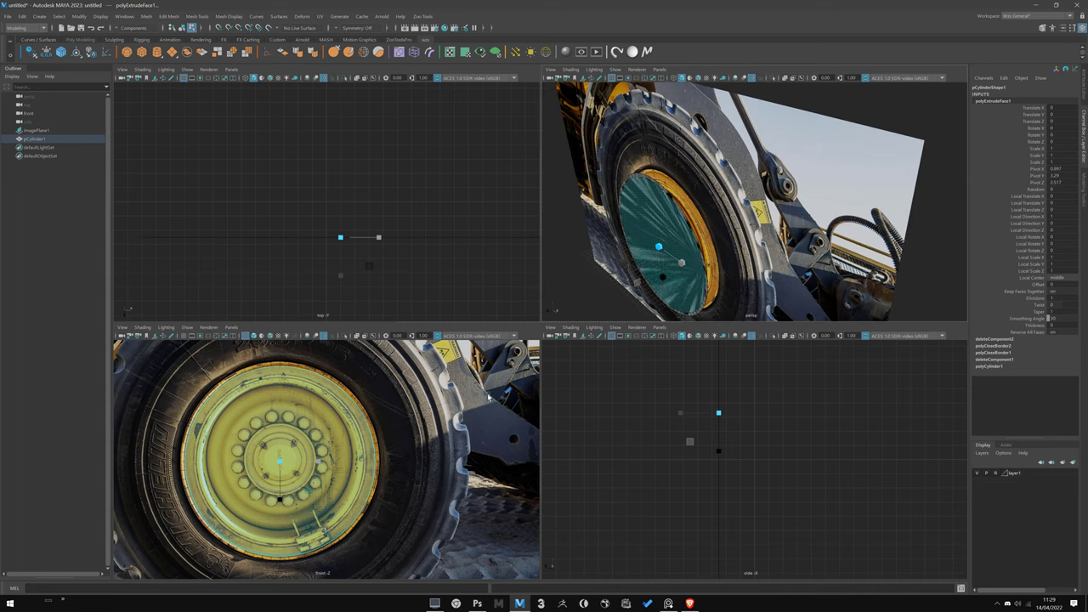
right_drag(625, 237, 668, 200)
key(w)
click(59, 131)
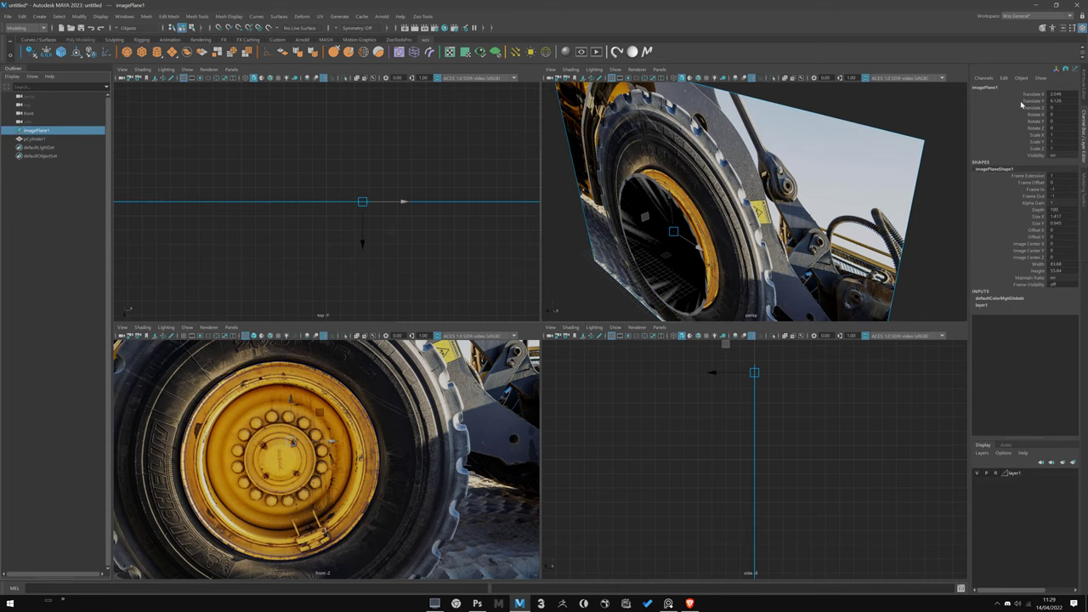
key(ctrl+a)
click(963, 171)
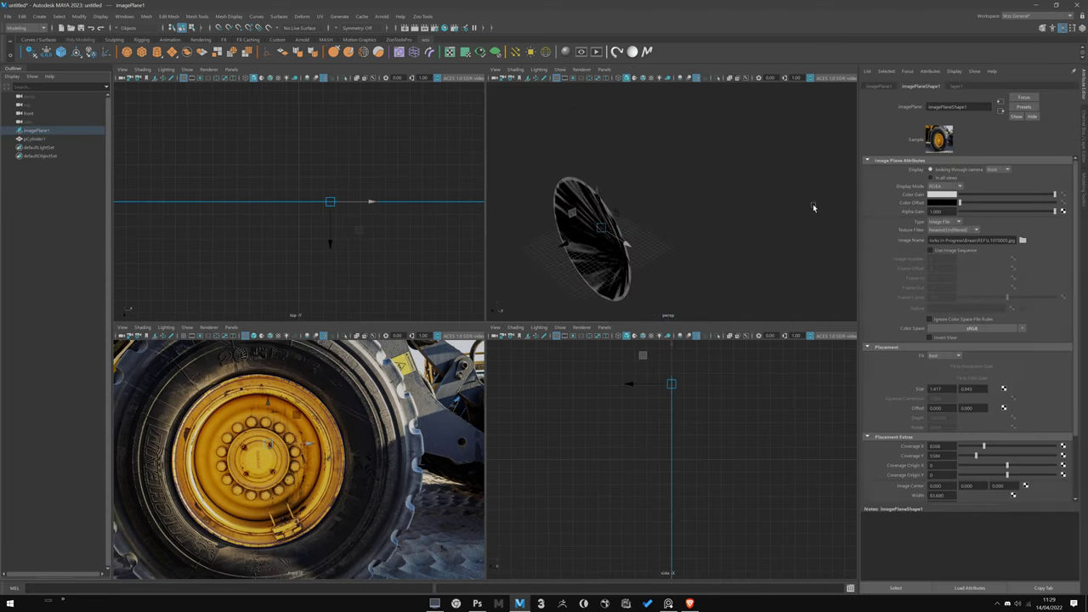
Delete the duplicate face overlapping the inner face of the disc.
click(616, 189)
key(f)
key(F11)
click(615, 176)
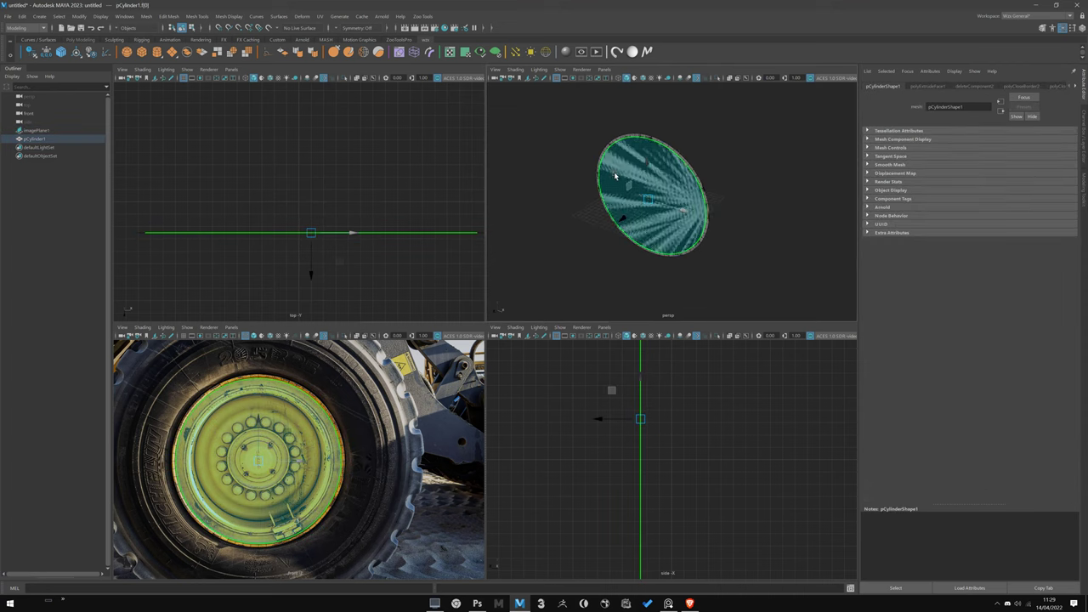
key(Delete)
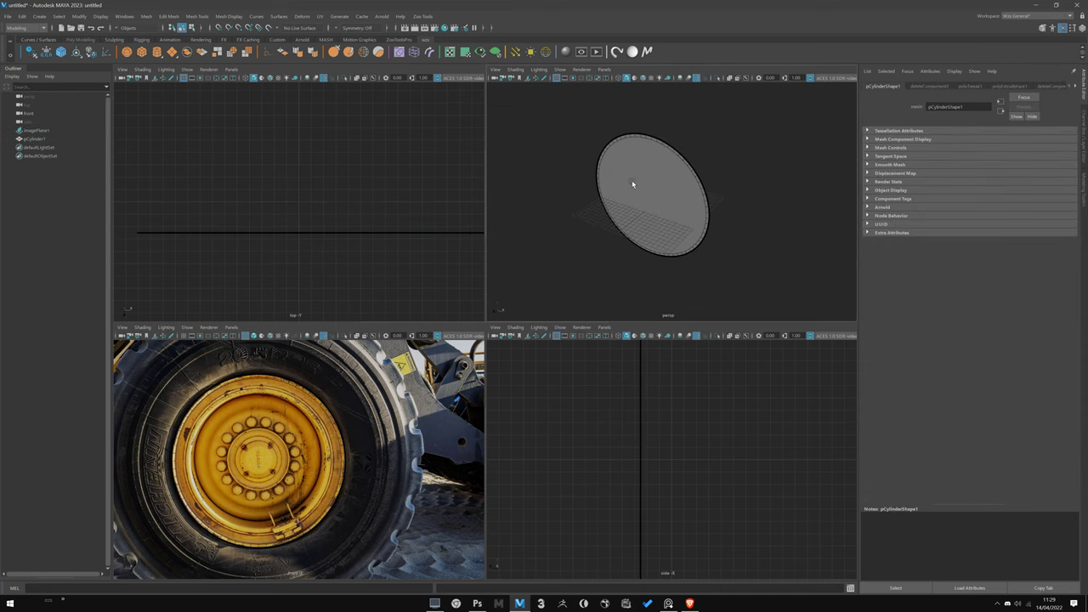
Extrude the inner face backward and scale it down to form the rim's first tapered recess, following the photo.
click(635, 184)
scroll(366, 404, up, 5)
scroll(363, 399, up, 1)
alt+middle_drag(363, 400, 348, 473)
click(338, 305)
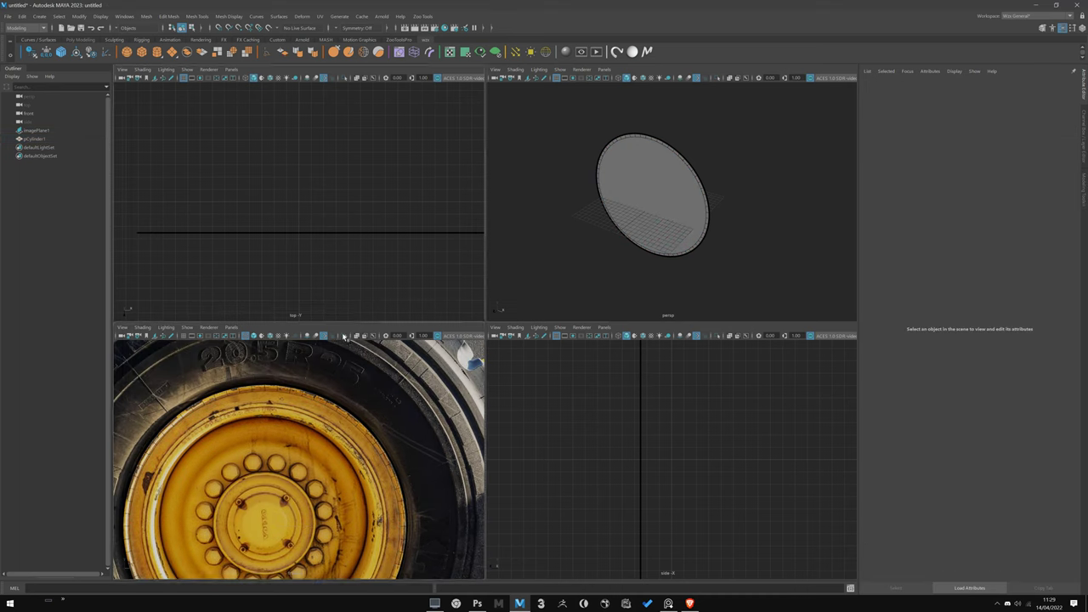
alt+middle_drag(377, 382, 432, 360)
click(661, 189)
alt+drag(638, 258, 672, 250)
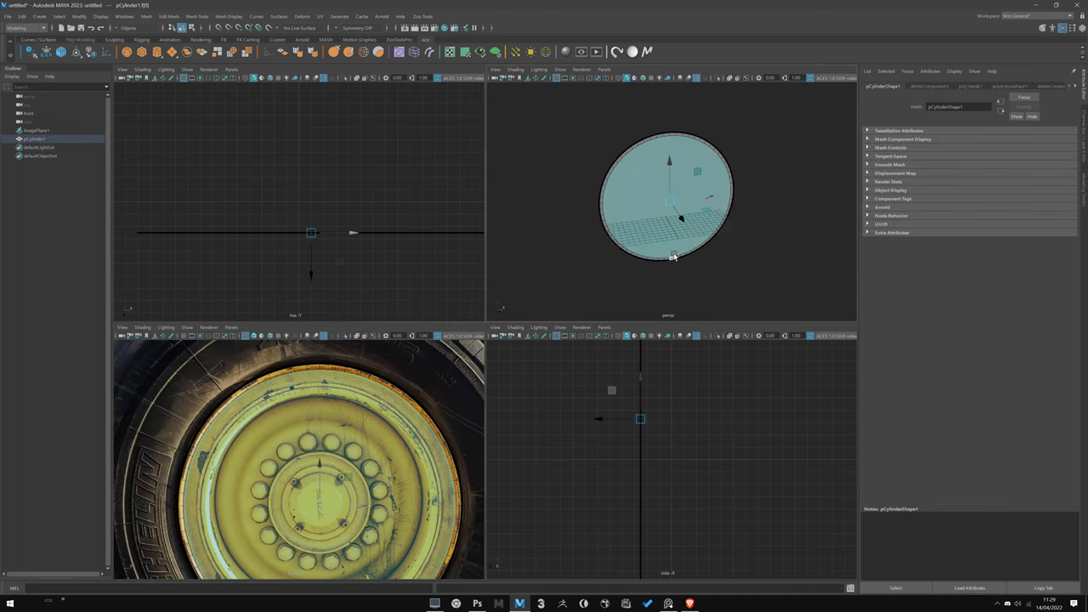
scroll(384, 437, up, 4)
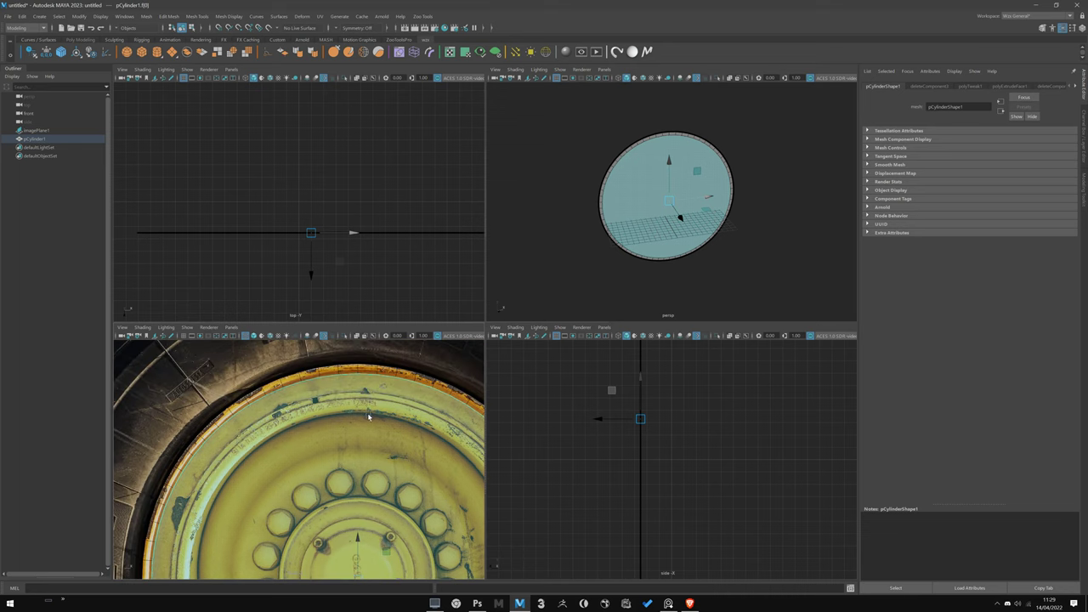
alt+middle_drag(370, 417, 365, 372)
scroll(372, 430, down, 1)
shift+drag(681, 219, 658, 200)
key(r)
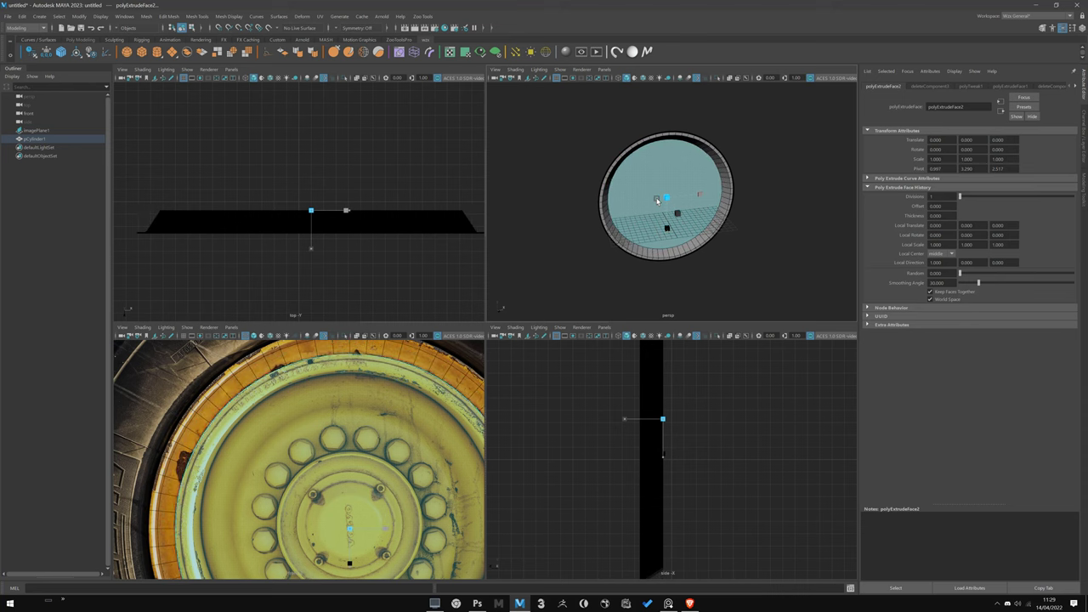
drag(657, 201, 634, 217)
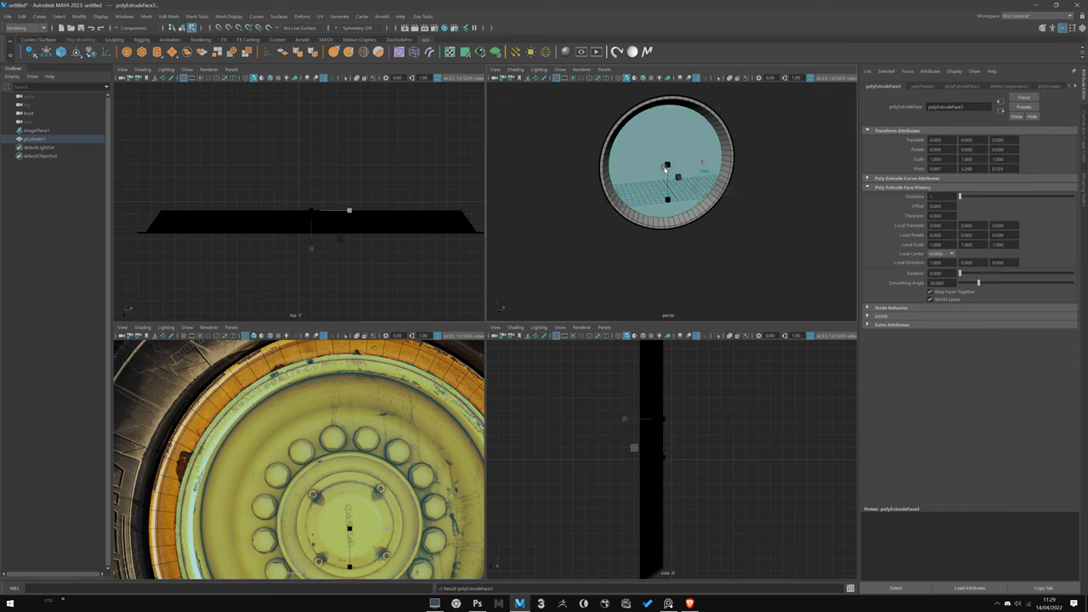
Inset the recessed face with Extrude, then extrude it further back and taper it into a second recess.
key(ctrl+e)
key(ctrl+e)
key(w)
drag(679, 178, 660, 163)
key(r)
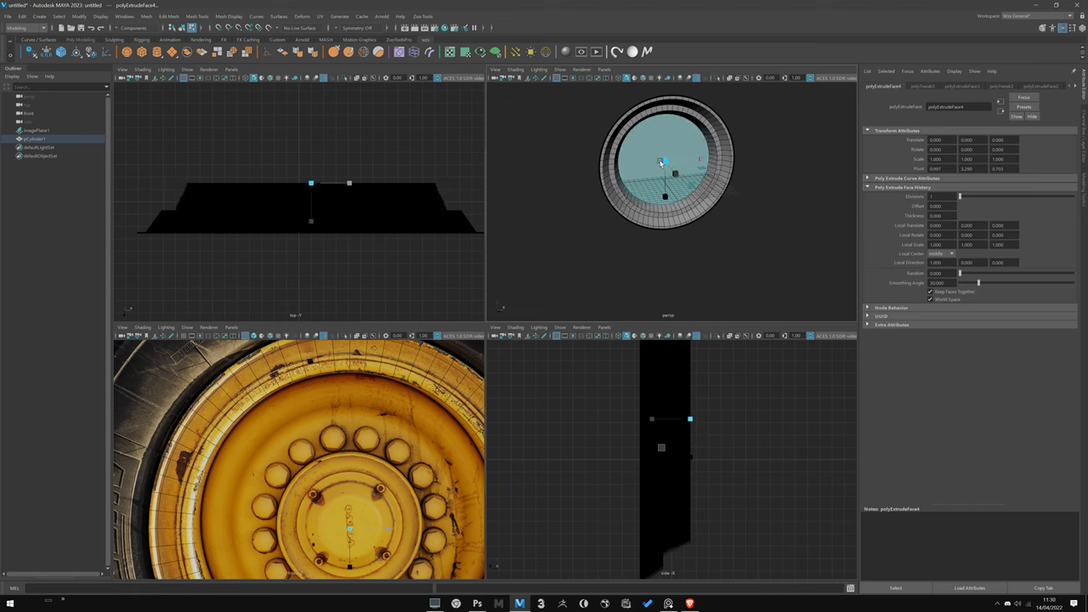
Inset the innermost face to just outside the ring of bolts and extrude it back with a taper as the third recess.
click(31, 131)
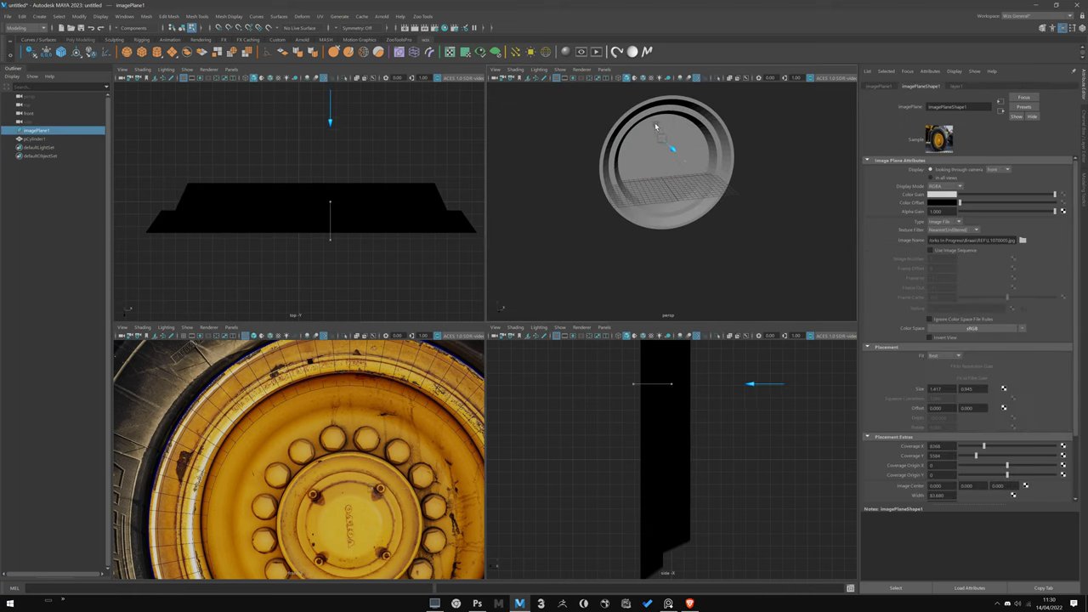
click(639, 162)
right_drag(641, 172, 648, 186)
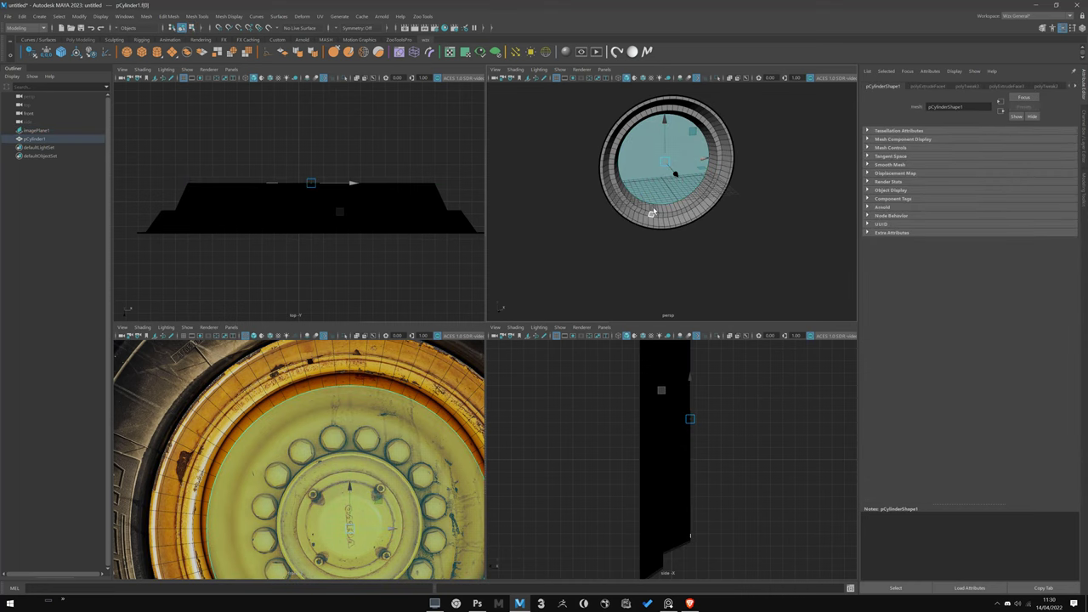
key(ctrl+e)
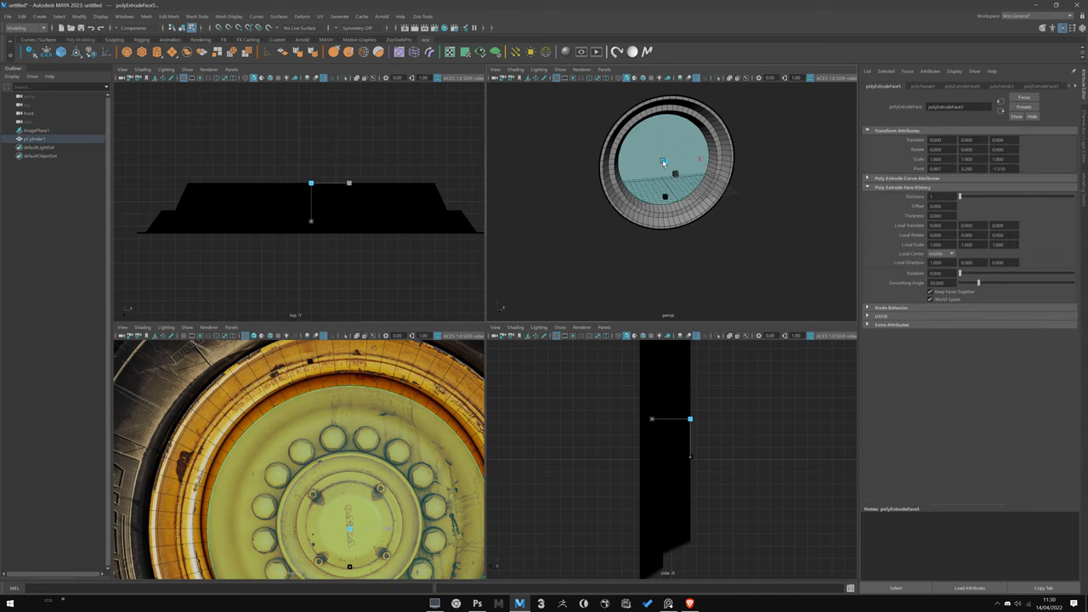
key(w)
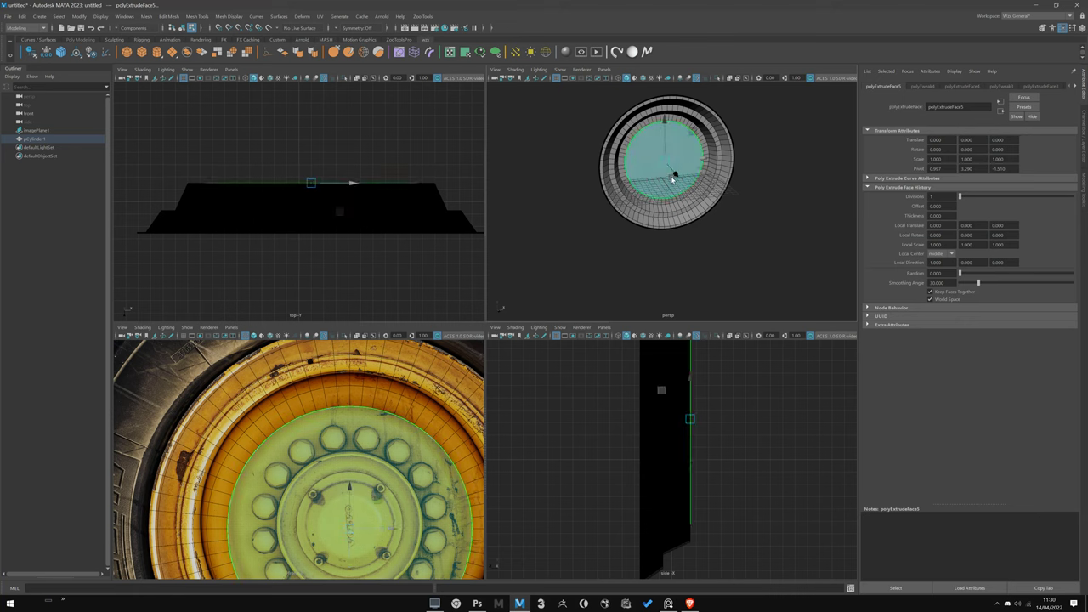
drag(674, 176, 646, 170)
key(ctrl+e)
key(r)
Extrude the innermost face down to the hub plate's outline and shift it to centre it on the photo's hub.
key(ctrl+e)
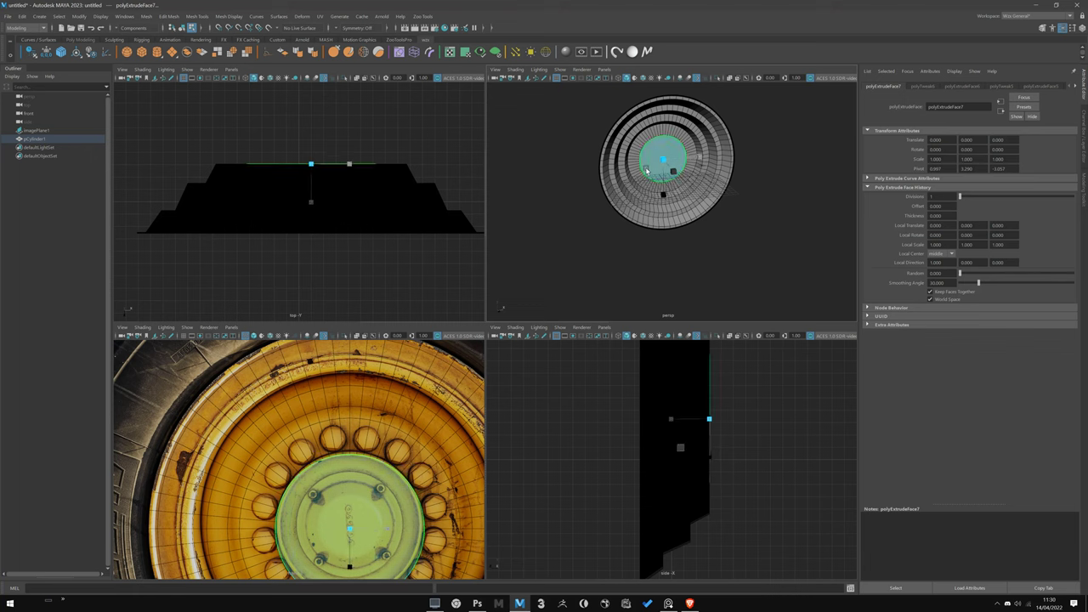
alt+middle_drag(377, 528, 375, 482)
key(w)
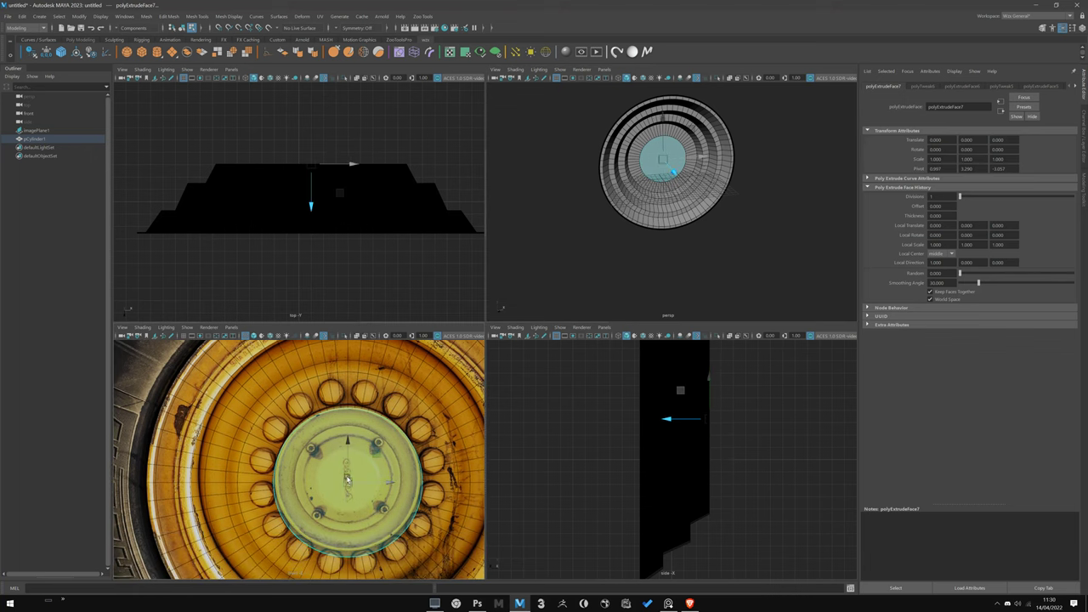
drag(348, 464, 346, 481)
key(r)
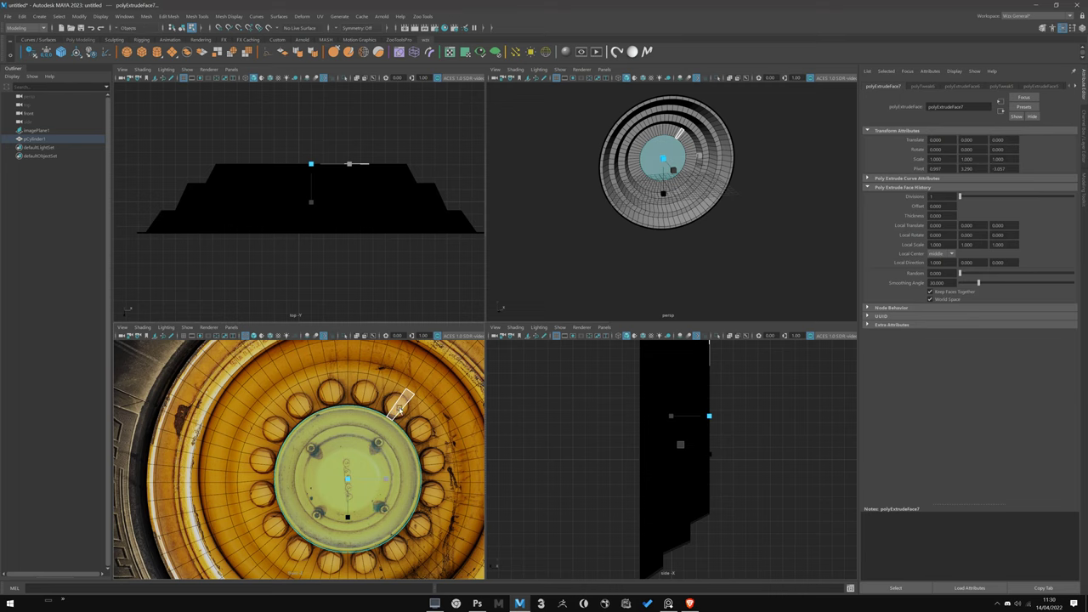
key(F8)
key(F8)
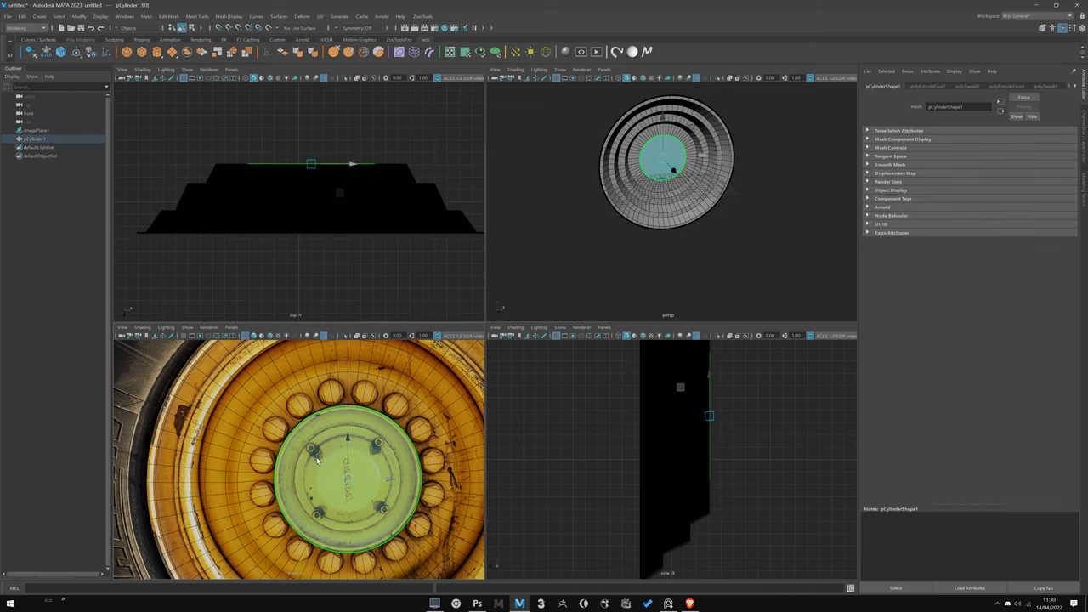
Inset the hub face twice and extrude the resulting ring of faces backward into a circular groove.
key(ctrl+e)
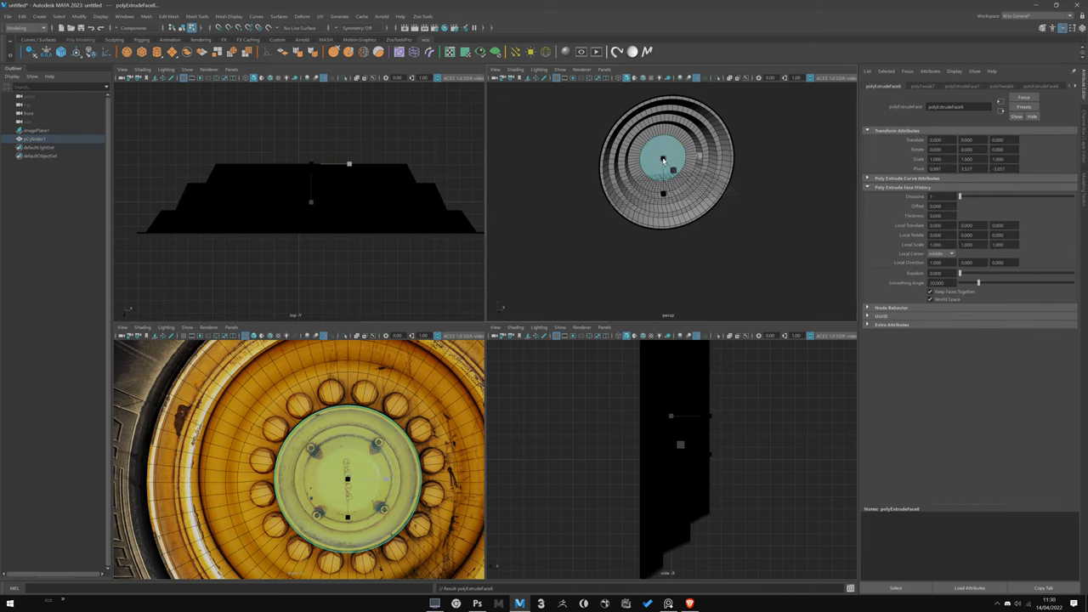
key(ctrl+e)
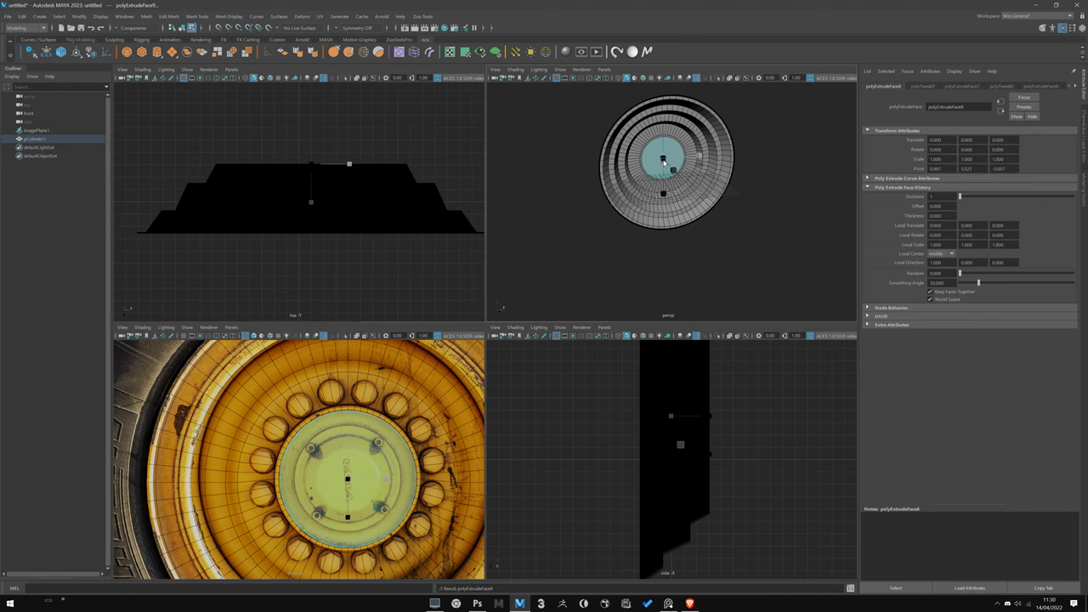
drag(663, 160, 648, 167)
click(645, 162)
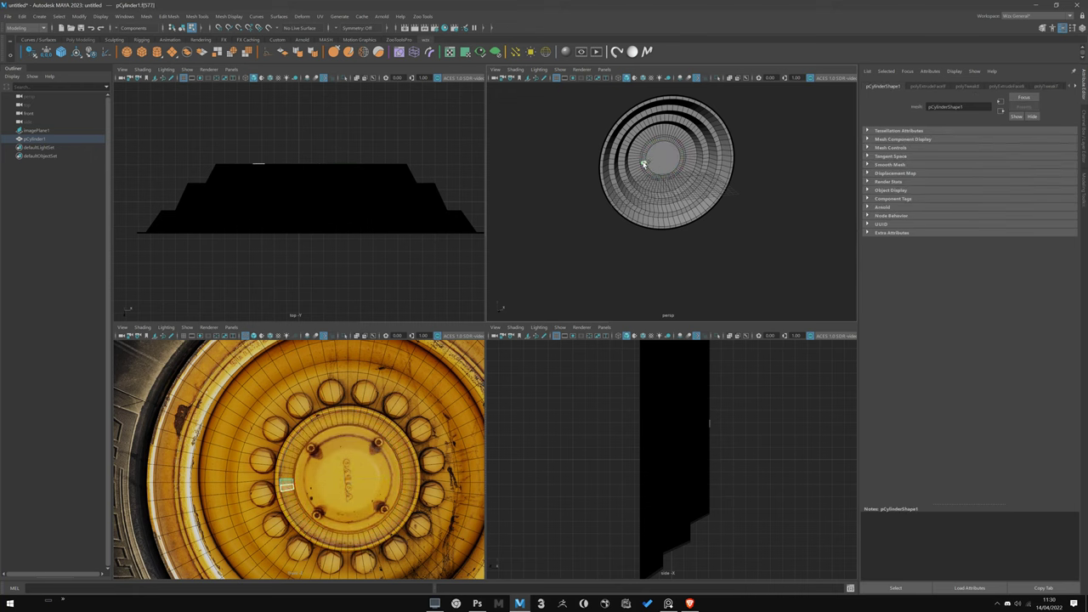
shift+double_click(643, 163)
shift+drag(669, 168, 669, 168)
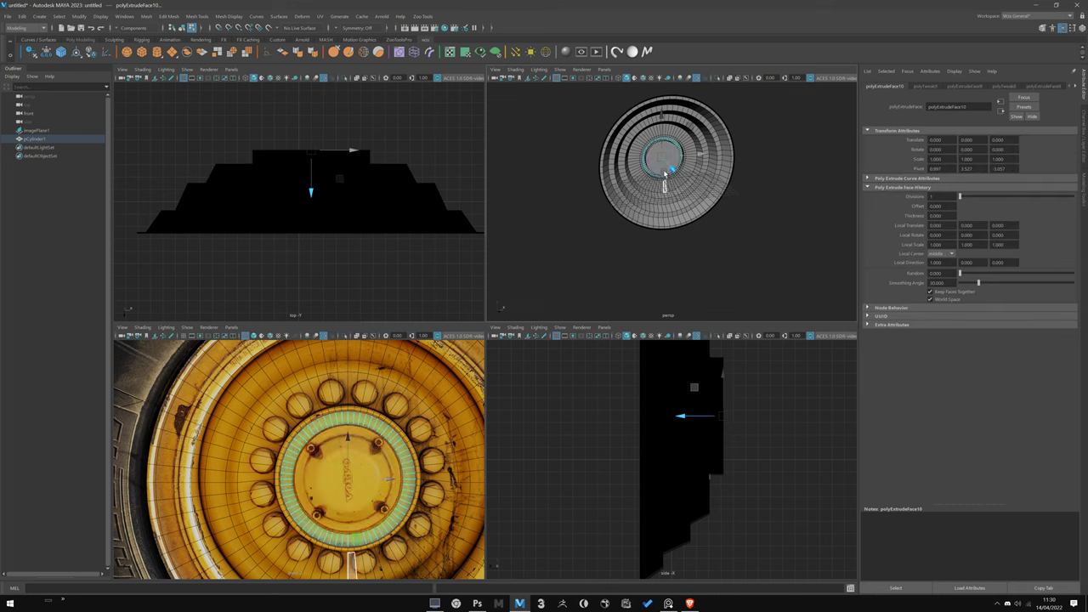
Inset the hub's centre face and extrude it forward in steps to form a raised central boss.
click(666, 170)
key(ctrl+e)
mouse_move(669, 168)
mouse_down()
mouse_move(660, 164)
mouse_move(674, 173)
mouse_up()
key(ctrl+e)
key(w)
drag(658, 163, 674, 171)
alt+right_drag(676, 172, 684, 292)
alt+drag(681, 238, 686, 193)
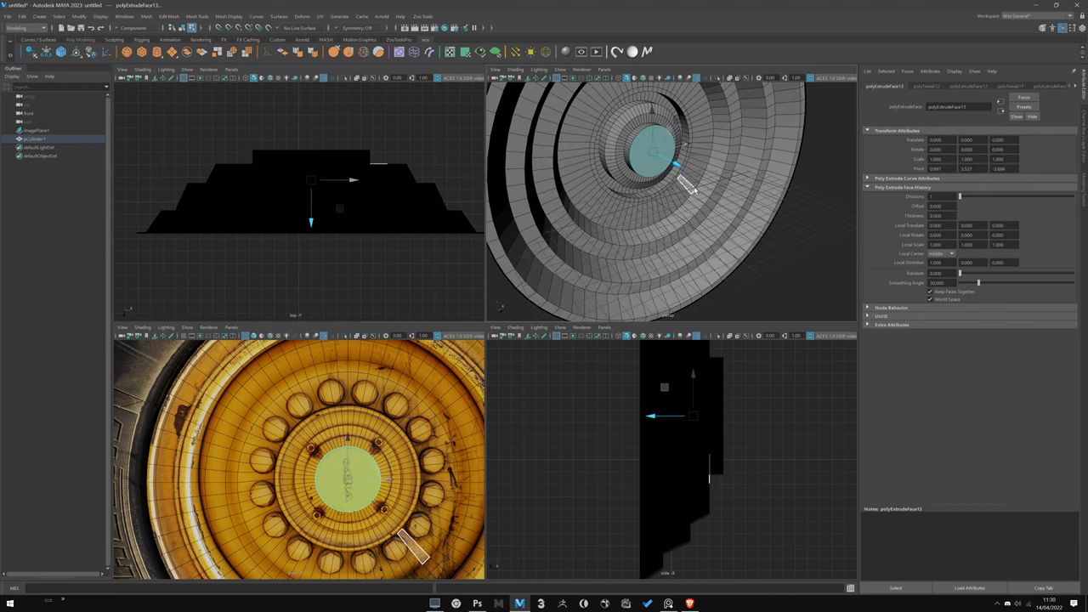
key(Delete)
key(F8)
Bevel the edge loops of the recess step around the bolt ring with an offset of about 0.67.
alt+right_drag(625, 221, 606, 219)
alt+drag(606, 220, 628, 190)
alt+right_drag(628, 190, 639, 217)
alt+drag(639, 217, 605, 189)
key(F10)
click(603, 184)
key(q)
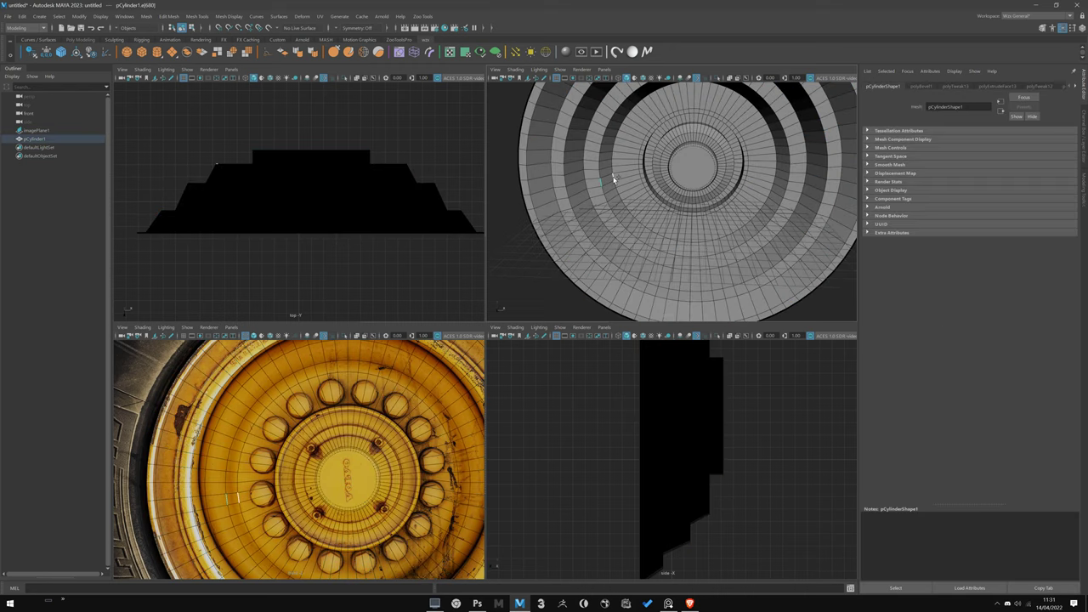
double_click(644, 201)
key(ctrl+b)
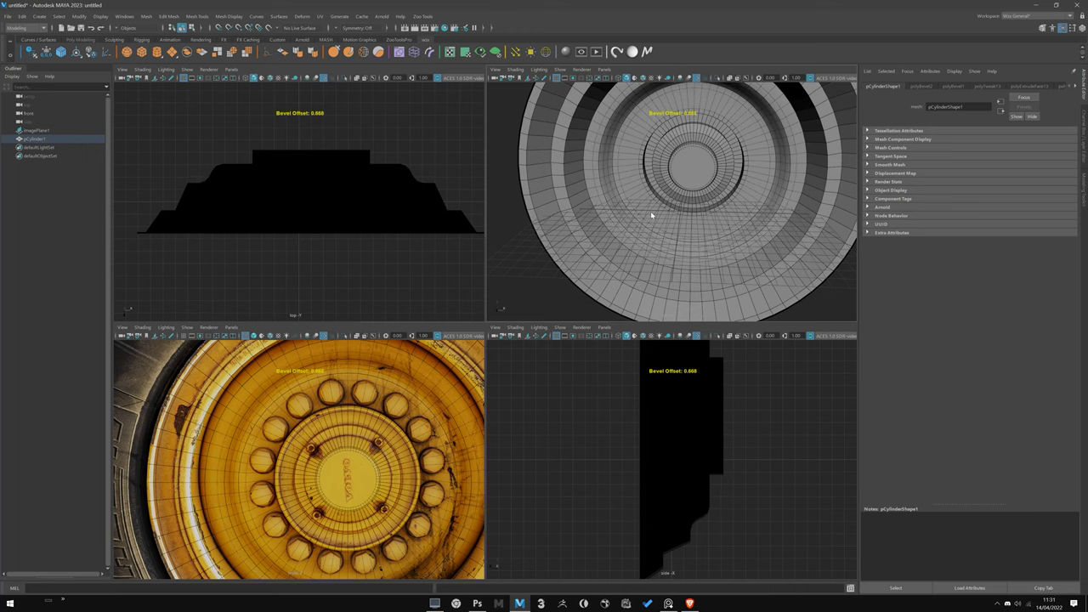
Bevel the next edge loop outward, where the second recess floor meets its tapered wall, by about 0.67.
key(F8)
key(F10)
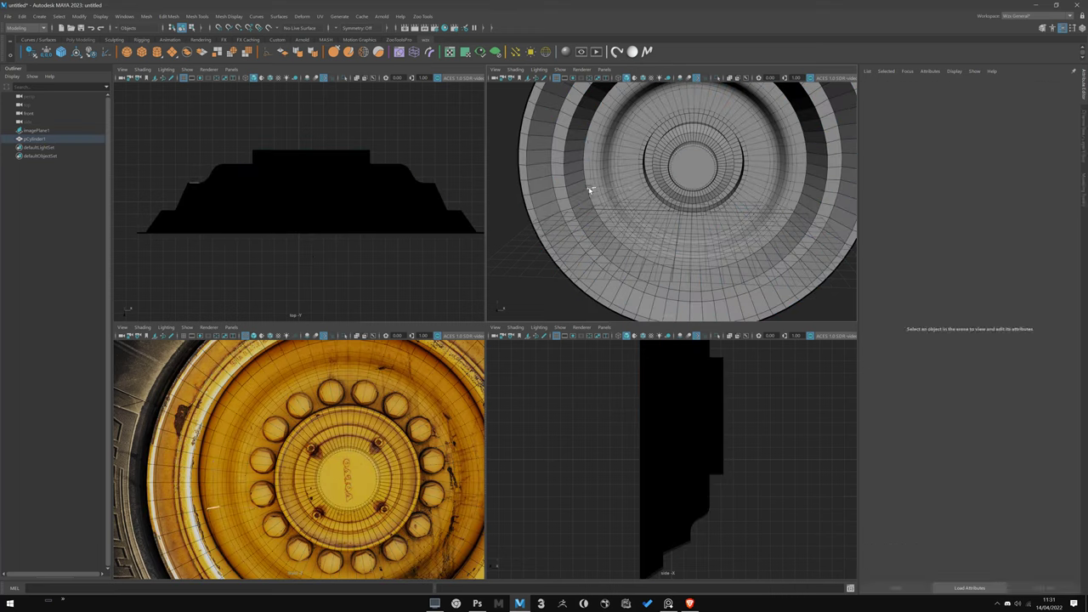
double_click(585, 192)
key(ctrl+b)
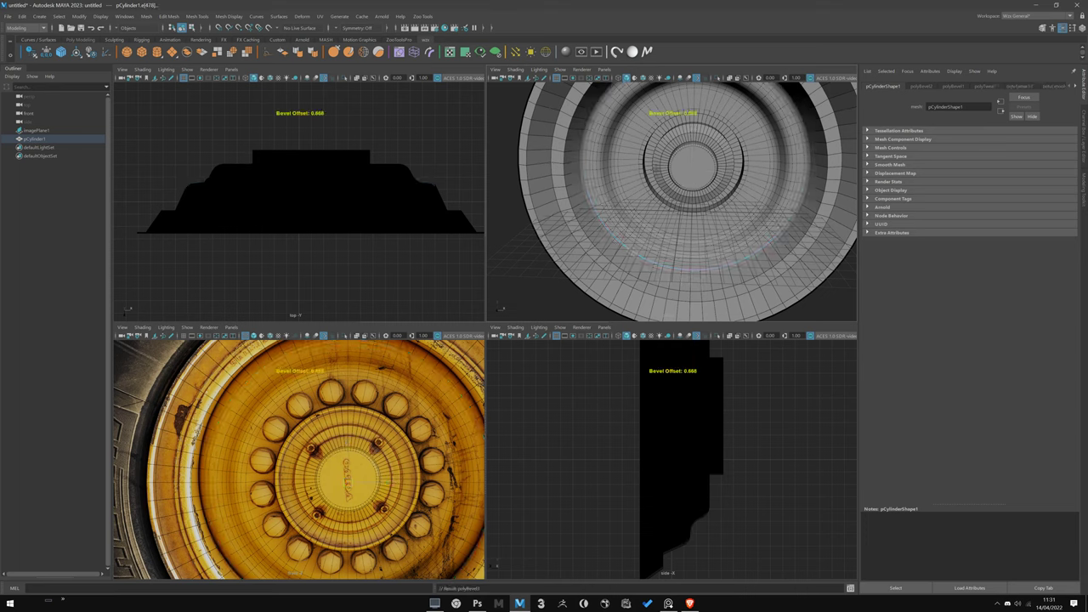
key(F8)
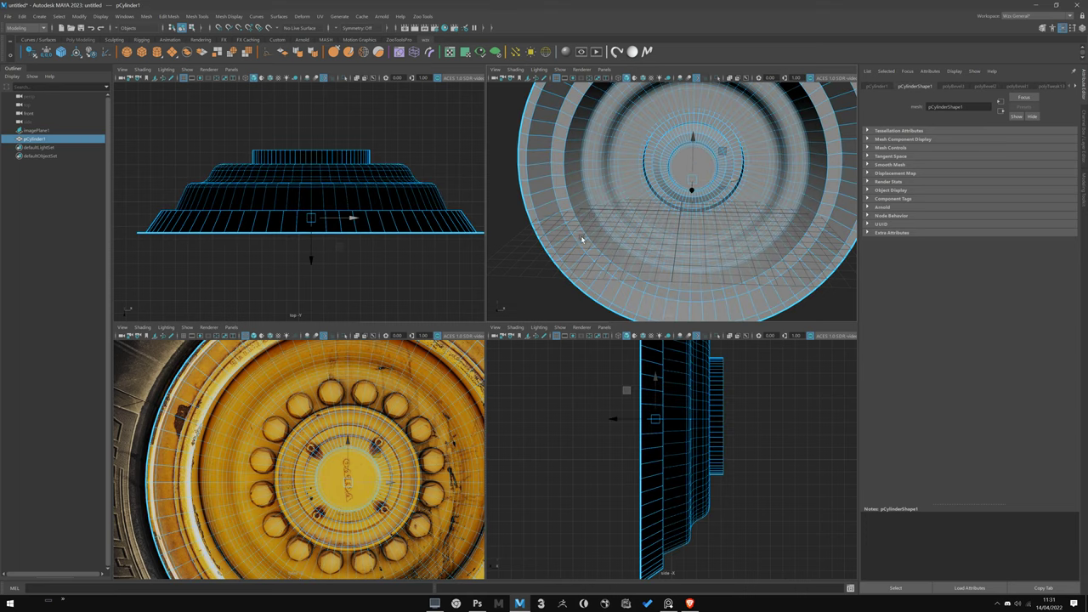
Extrude the rim's outer border edge loop backward to give the rim a thin outer wall.
key(F10)
double_click(526, 206)
scroll(553, 222, down, 3)
alt+drag(554, 223, 712, 237)
click(579, 244)
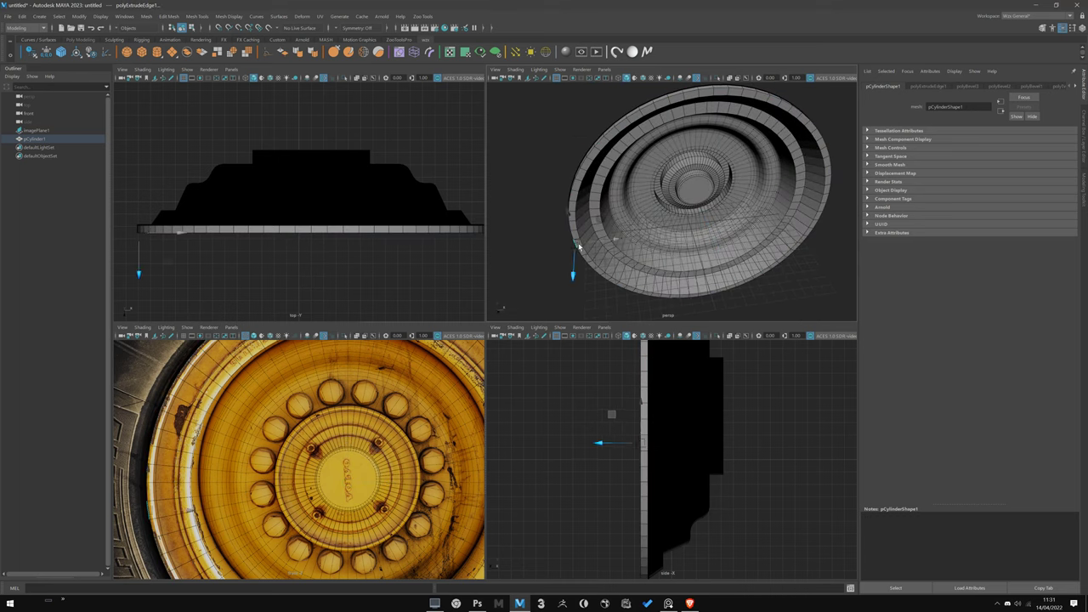
Bevel the edge loop at the first recess step inside the rim.
double_click(602, 228)
key(ctrl+b)
key(F8)
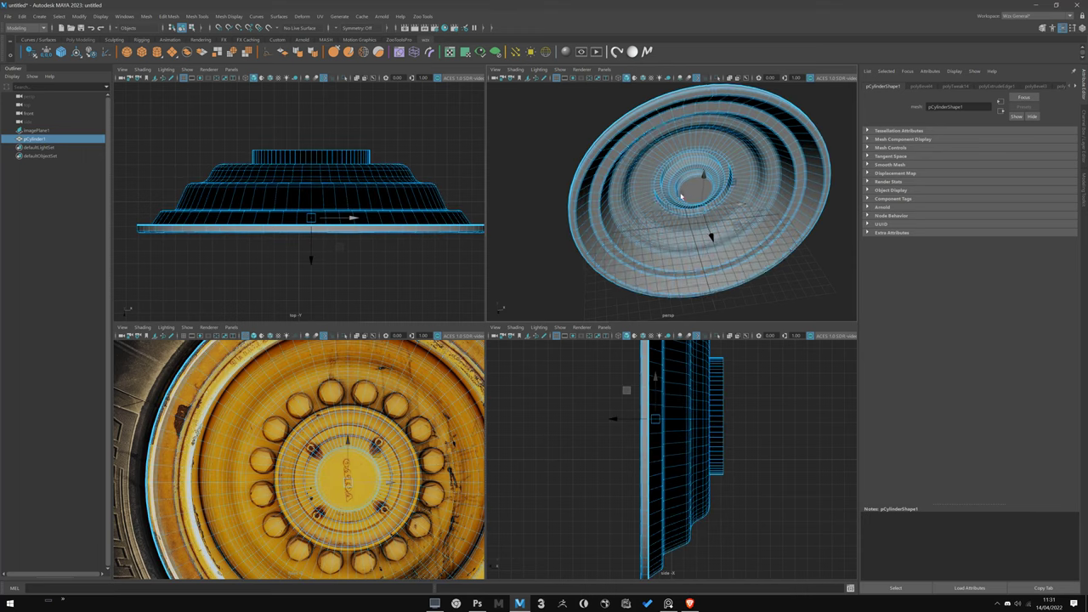
Bevel the edge loop on the raised ring around the rim's central hub with an offset of about 0.52.
alt+drag(709, 235, 598, 274)
scroll(578, 206, up, 6)
alt+drag(578, 206, 584, 189)
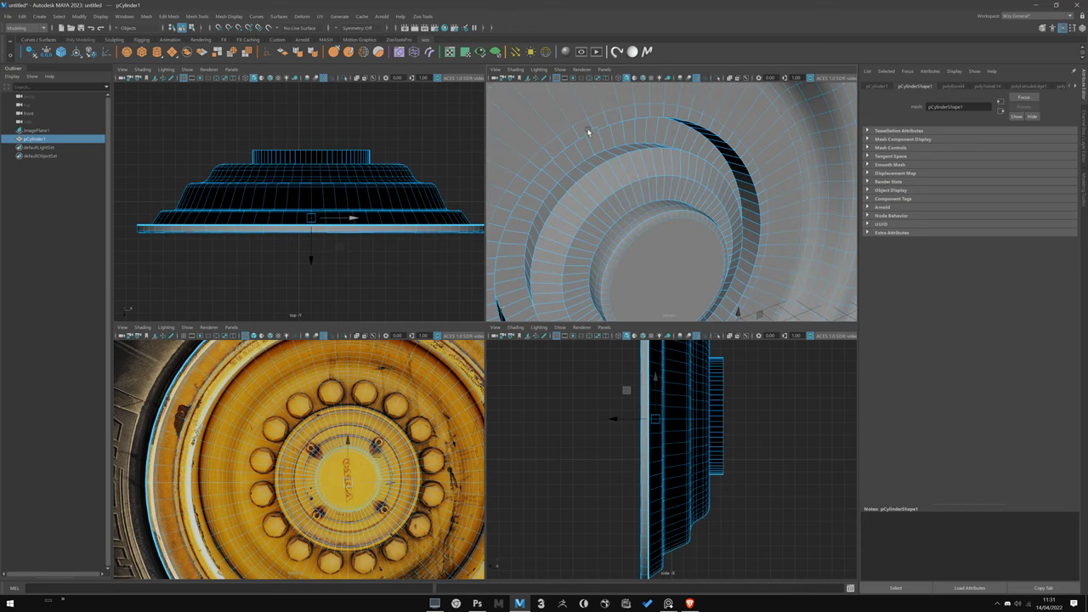
key(F11)
double_click(585, 155)
key(ctrl+b)
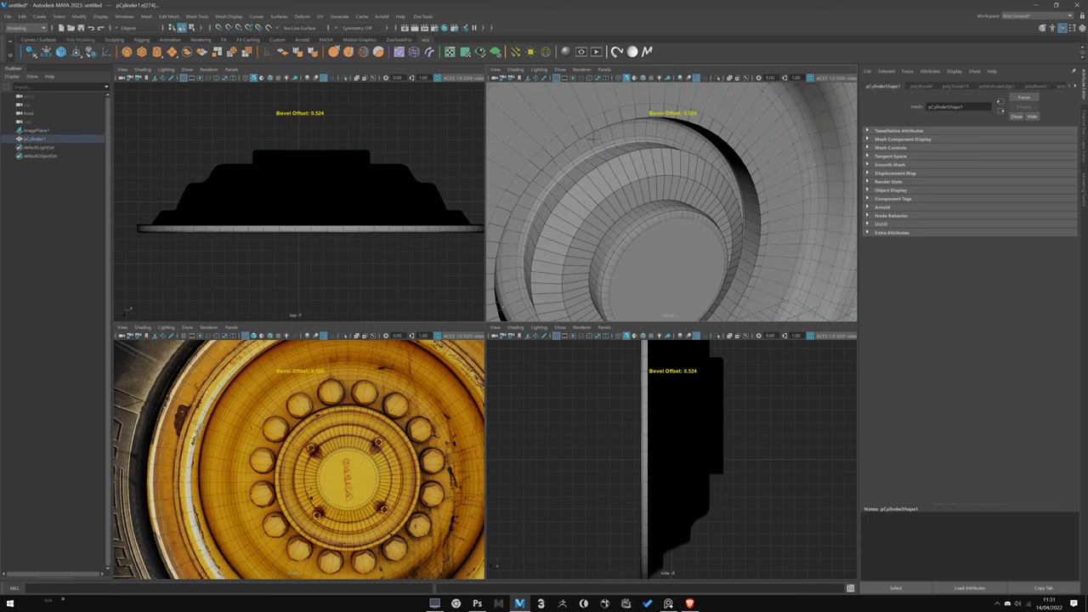
Bevel the remaining edge loops of the stepped hub inside that ring with an offset of about 0.44.
key(F8)
key(F10)
double_click(576, 141)
shift+double_click(607, 195)
shift+double_click(626, 215)
key(ctrl+b)
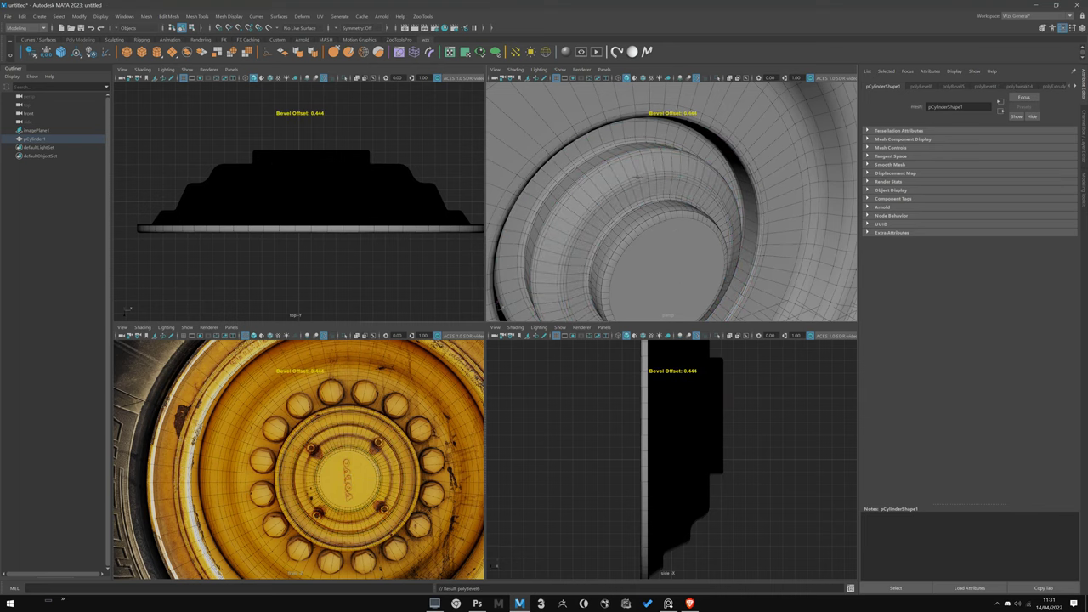
key(F8)
Save the wheel scene as TractoPneu in the project's scenes folder, in Maya Binary format.
key(3)
scroll(687, 209, down, 8)
click(756, 146)
alt+drag(756, 146, 670, 208)
click(713, 199)
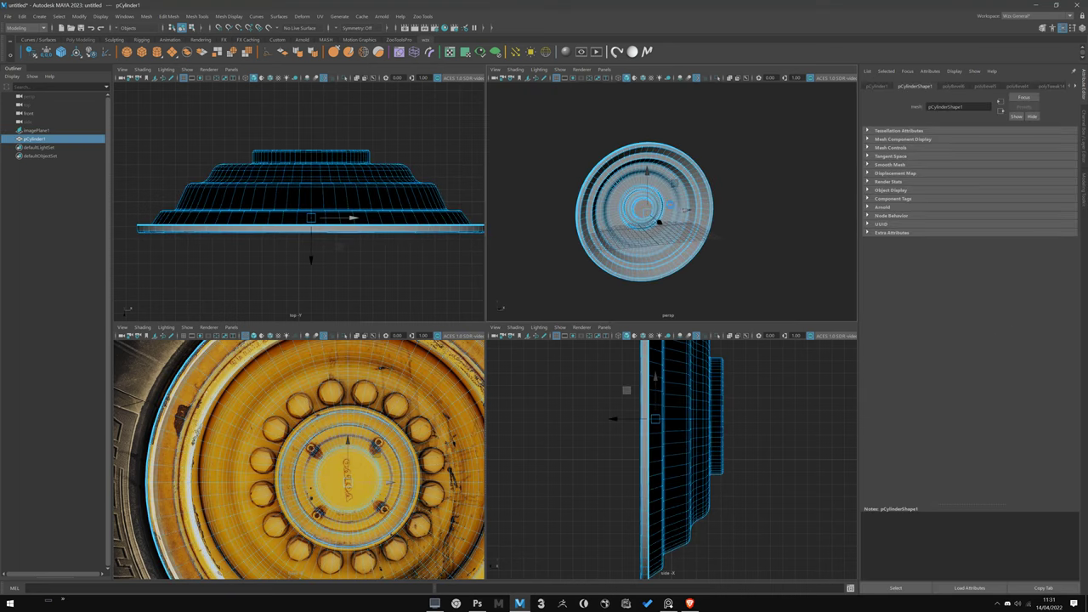
key(ctrl+shift+s)
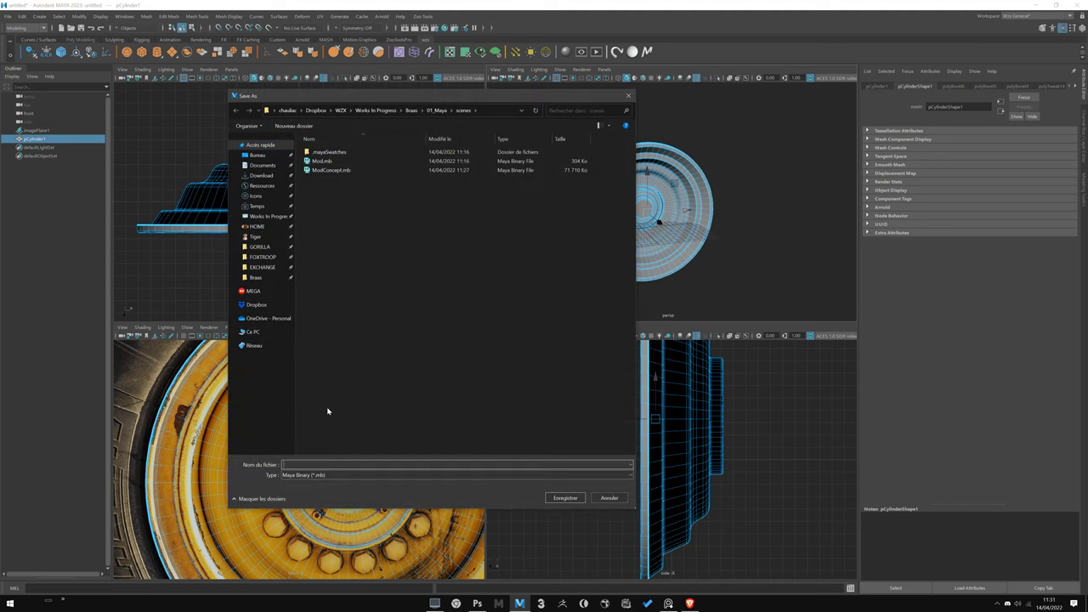
text(TractoPneu)
key(Return)
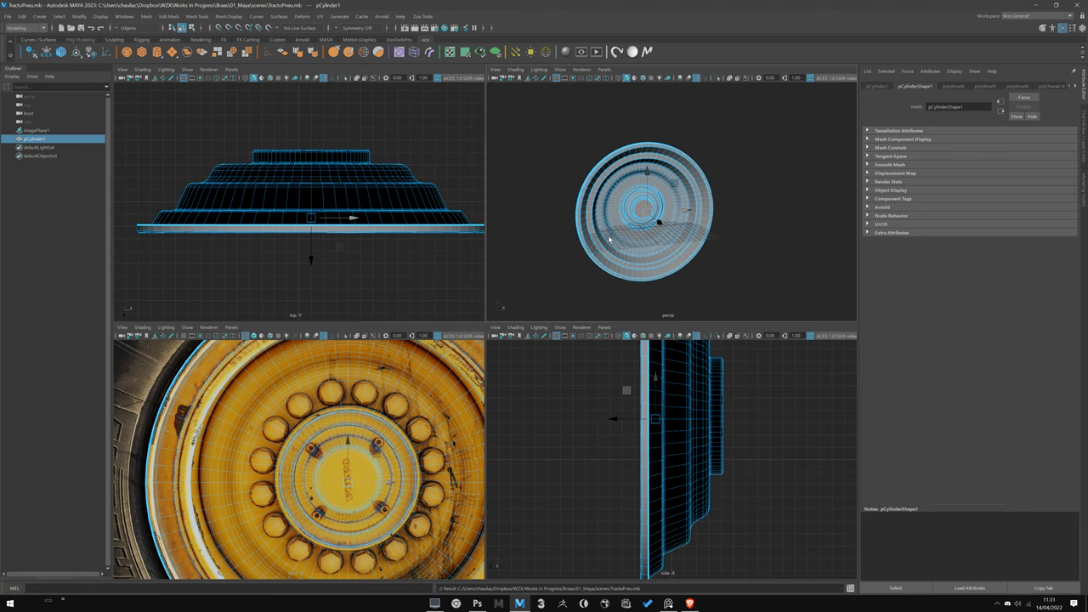
Soften the rim's edges and assign it a new aiStandardSurface material.
click(539, 181)
click(579, 193)
click(300, 53)
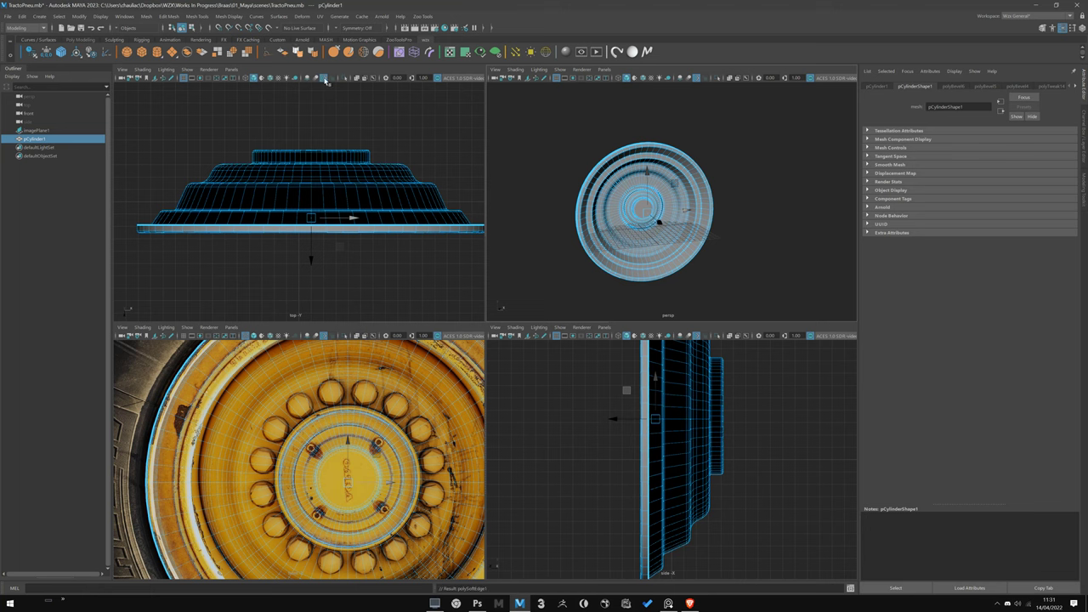
click(567, 52)
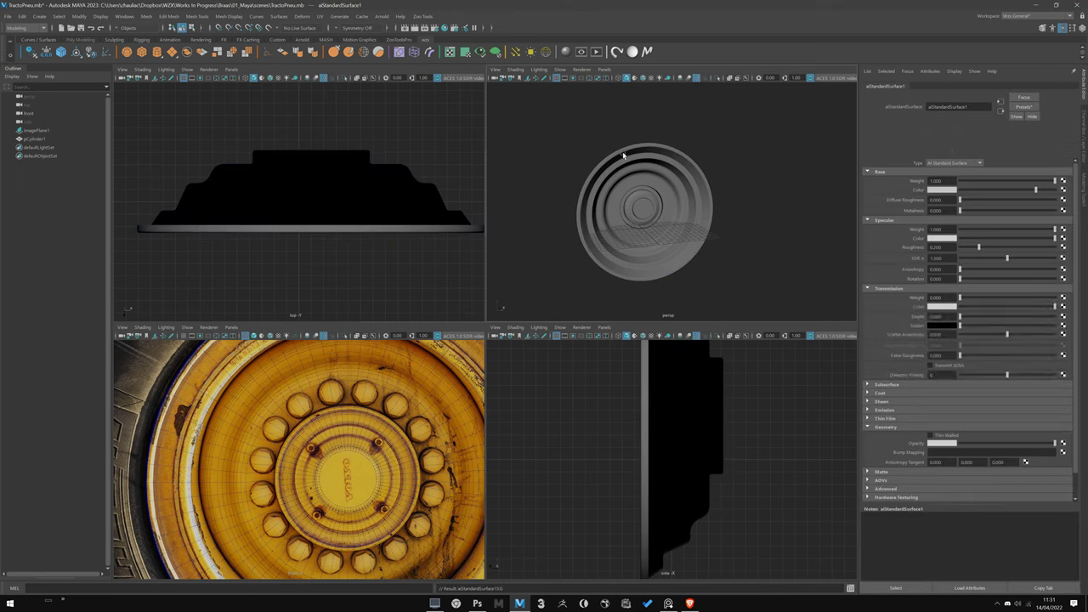
Connect a File texture to the material's base color and load L1070005.jpg from the REF folder.
click(1062, 189)
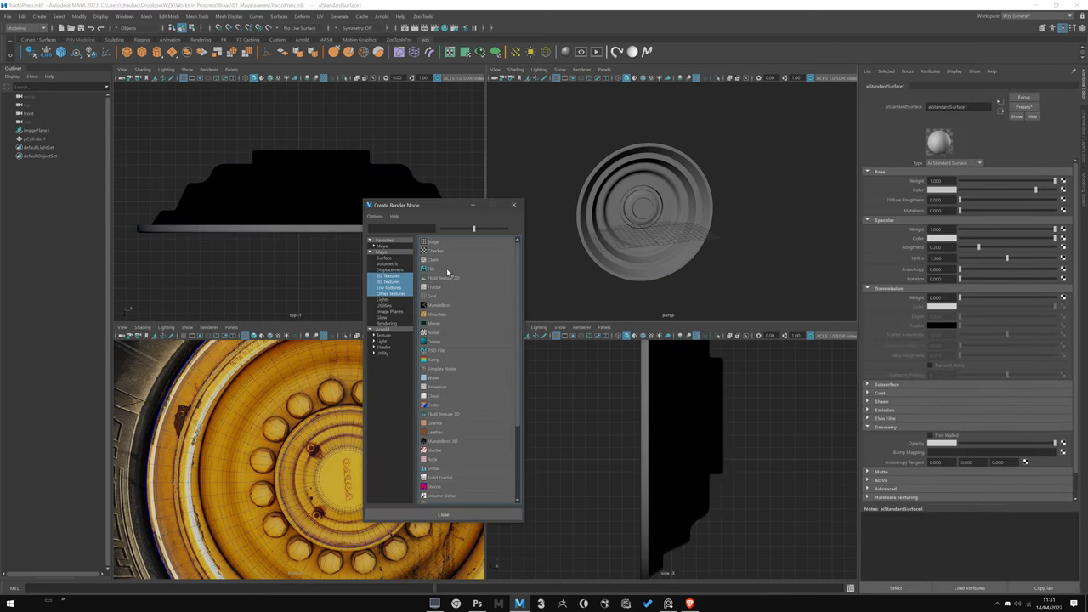
click(447, 269)
click(1069, 199)
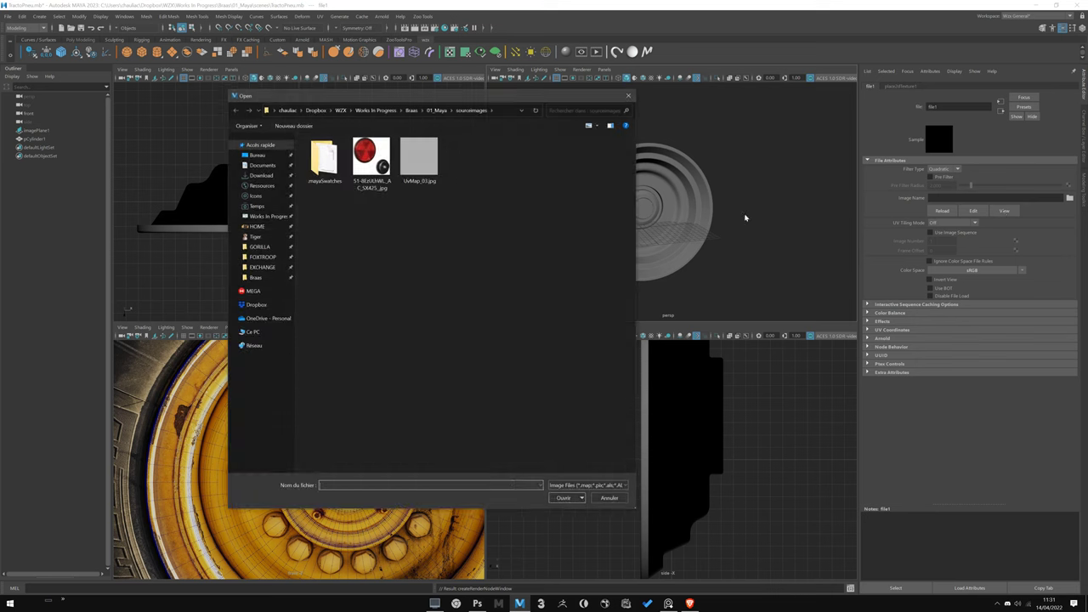
click(438, 110)
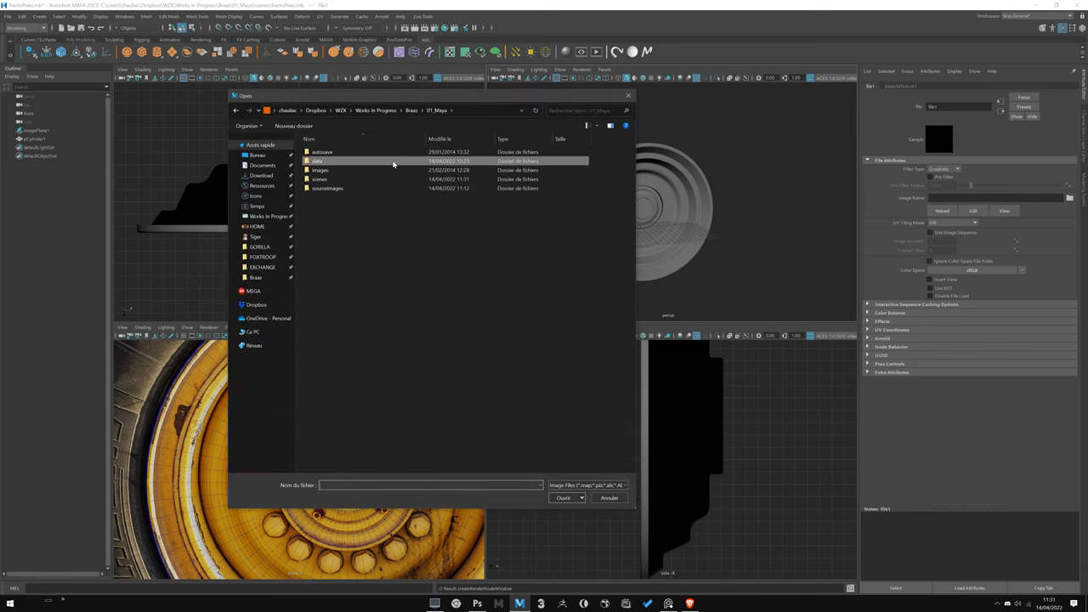
click(411, 111)
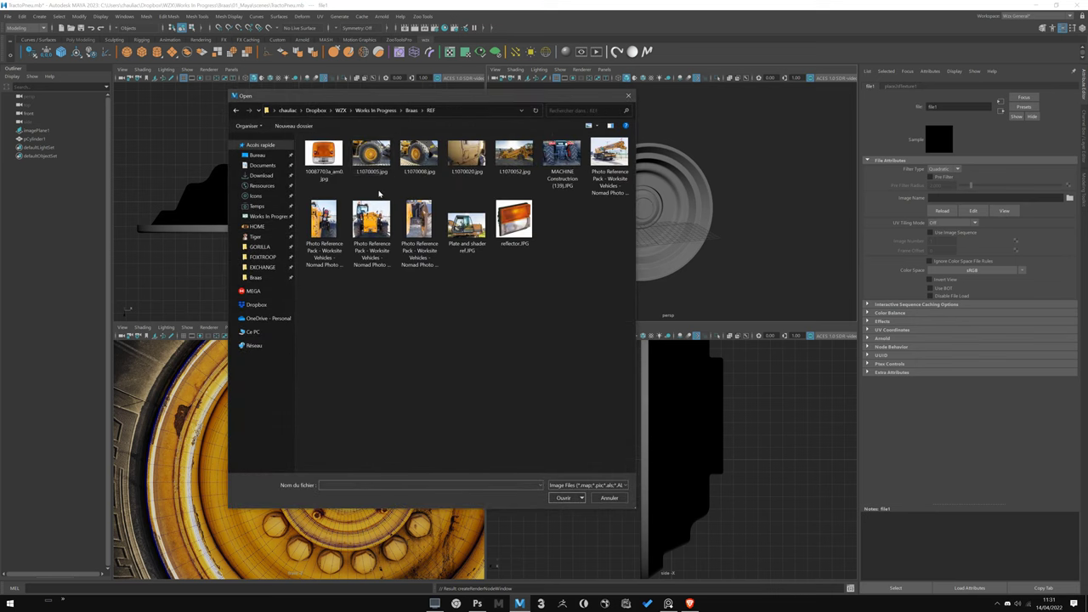
double_click(372, 157)
click(634, 102)
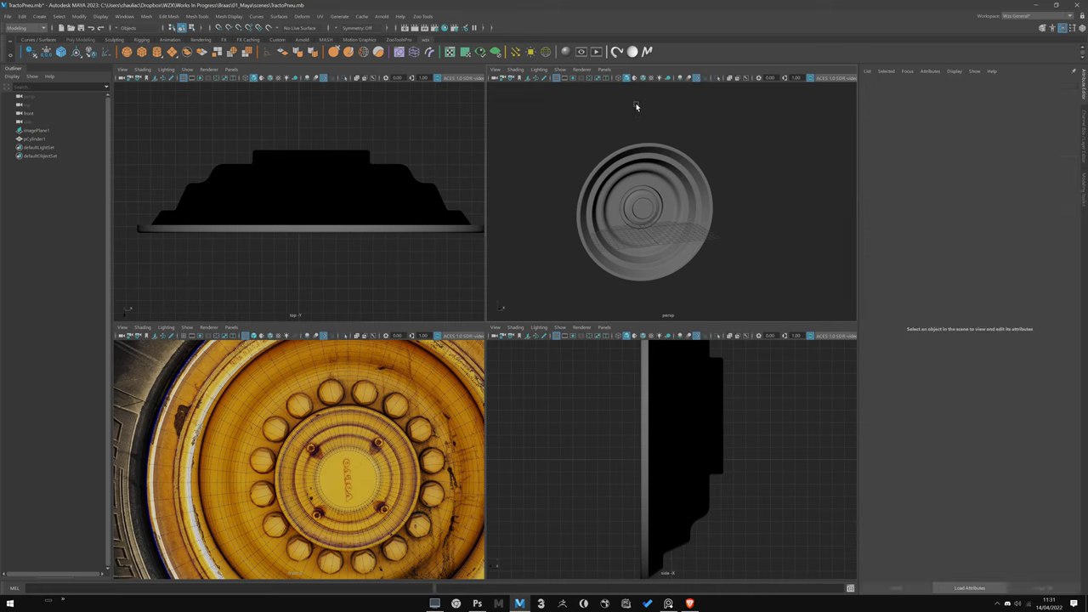
Create a directional light, place it beside the rim, enlarge it and angle it down toward the rim.
key(space)
alt+drag(518, 195, 501, 83)
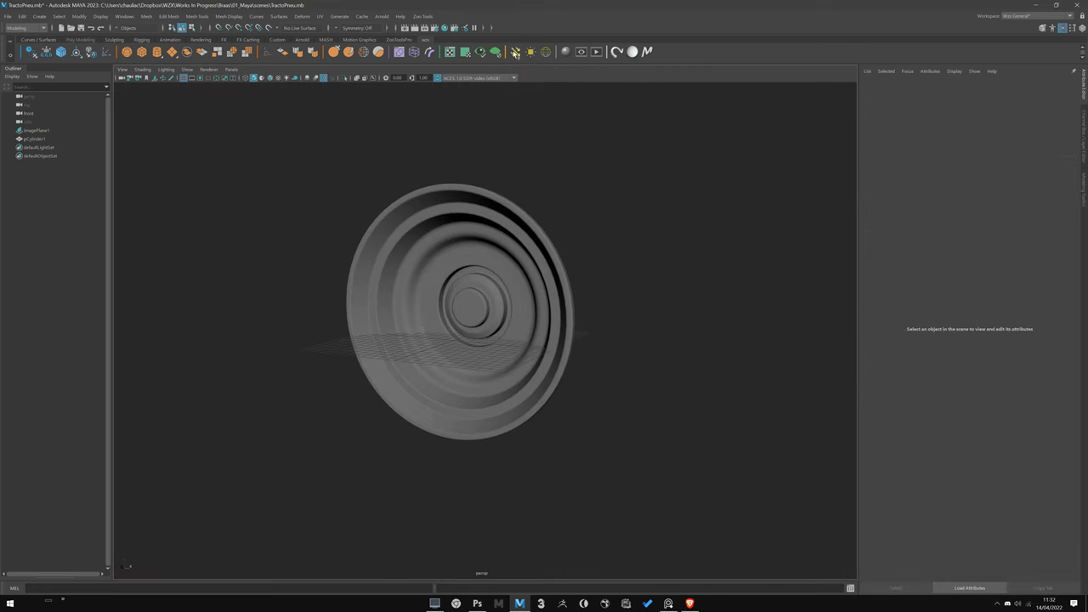
click(515, 53)
middle_drag(486, 243, 308, 146)
key(r)
middle_drag(308, 146, 477, 177)
key(e)
drag(277, 221, 287, 97)
Set the directional light's intensity to 1.8 and display lighting, shadows and textures in the perspective view.
click(295, 78)
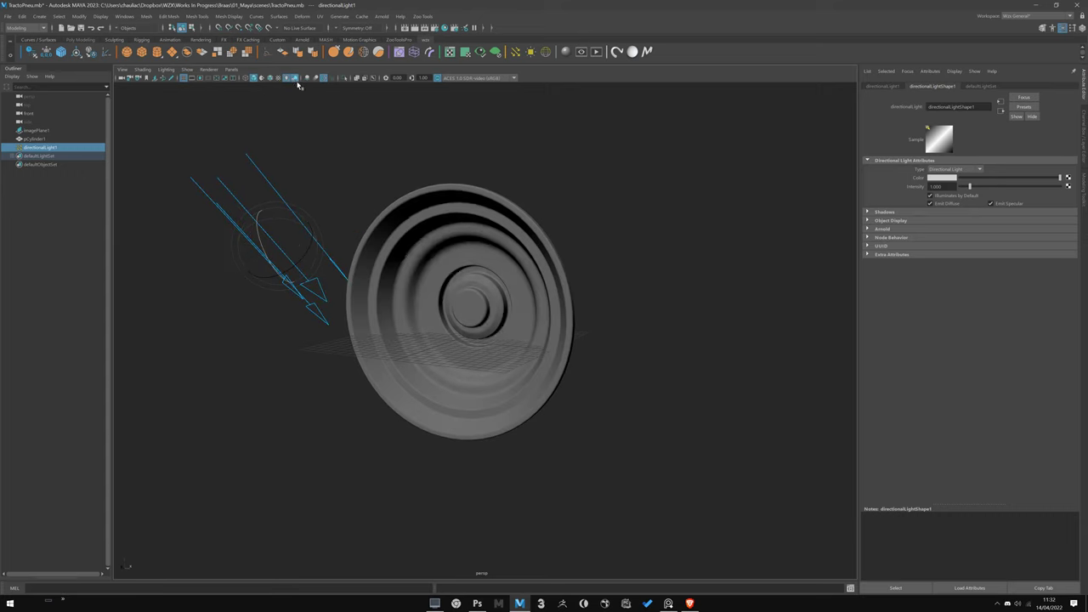
drag(288, 241, 291, 243)
drag(970, 186, 979, 186)
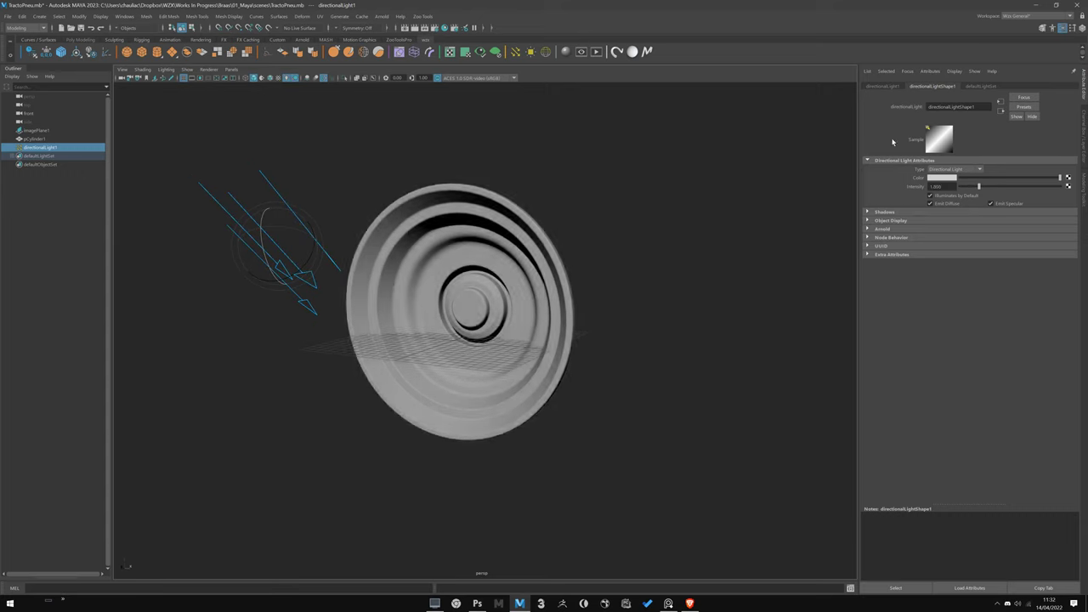
click(279, 81)
Apply a planar UV projection to the rim from the Z axis, fitted to the bounding box.
alt+drag(392, 184, 335, 182)
click(445, 316)
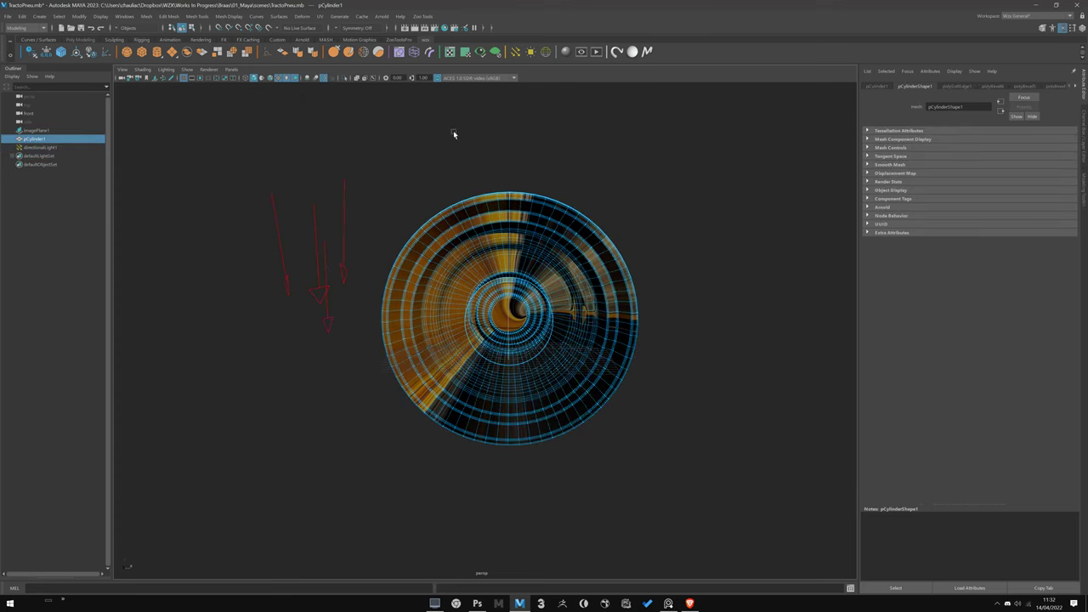
double_click(472, 56)
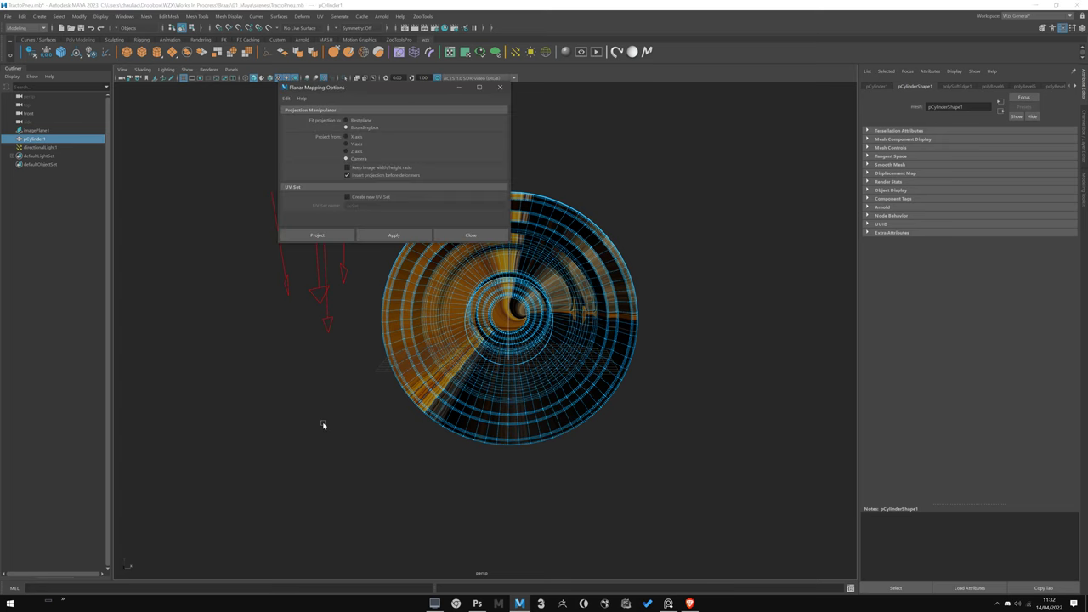
click(347, 151)
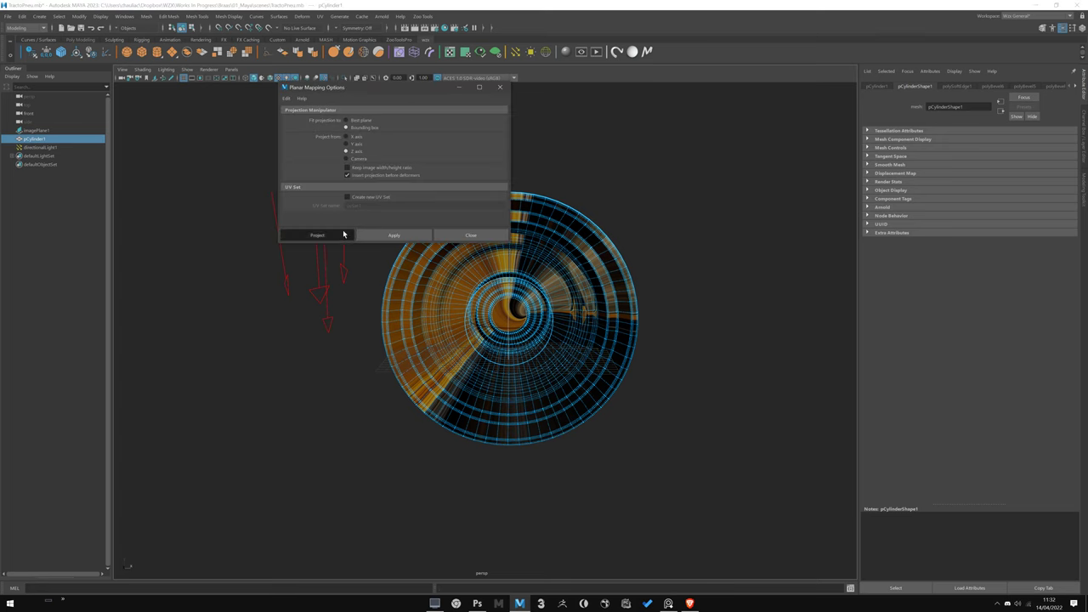
click(317, 234)
mouse_move(655, 202)
alt+mouse_down()
mouse_move(639, 202)
mouse_move(648, 206)
alt+mouse_up()
key(F8)
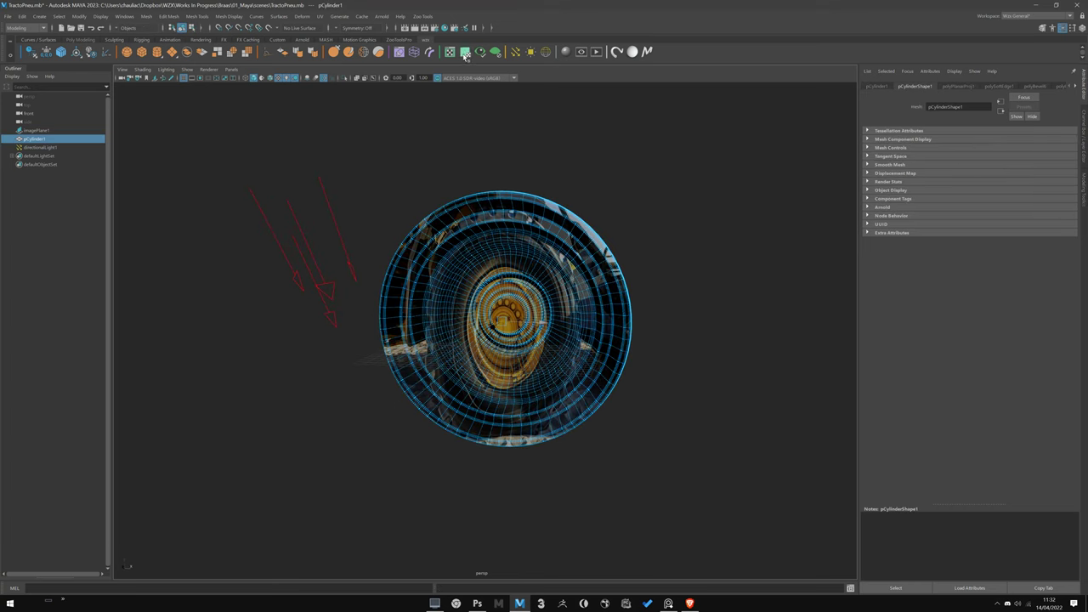
Reapply the Z-axis planar UV projection to the rim with Keep image width/height ratio enabled.
double_click(465, 55)
click(345, 234)
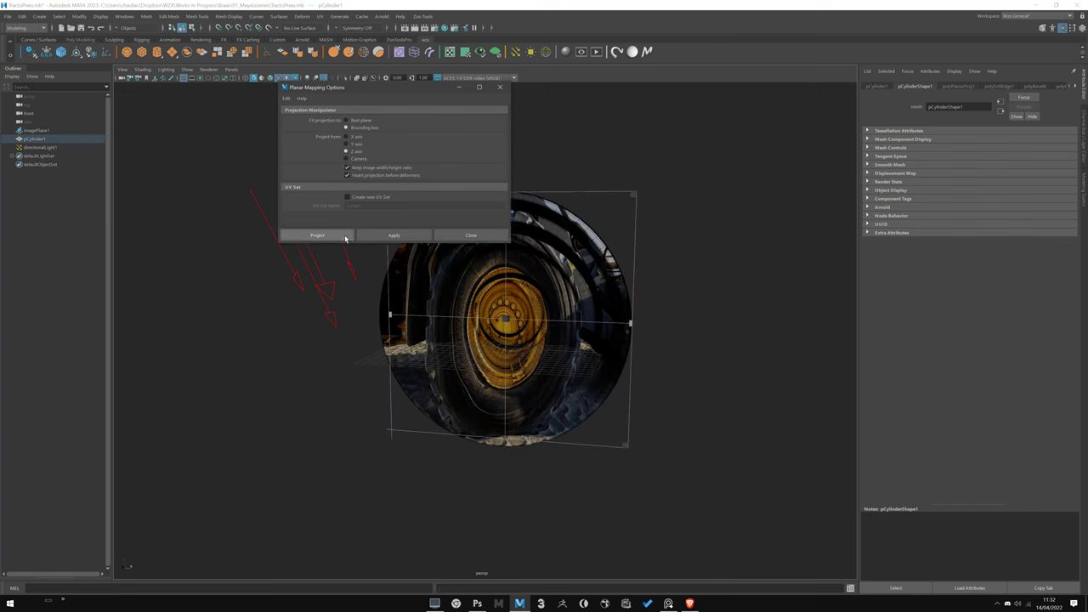
key(F8)
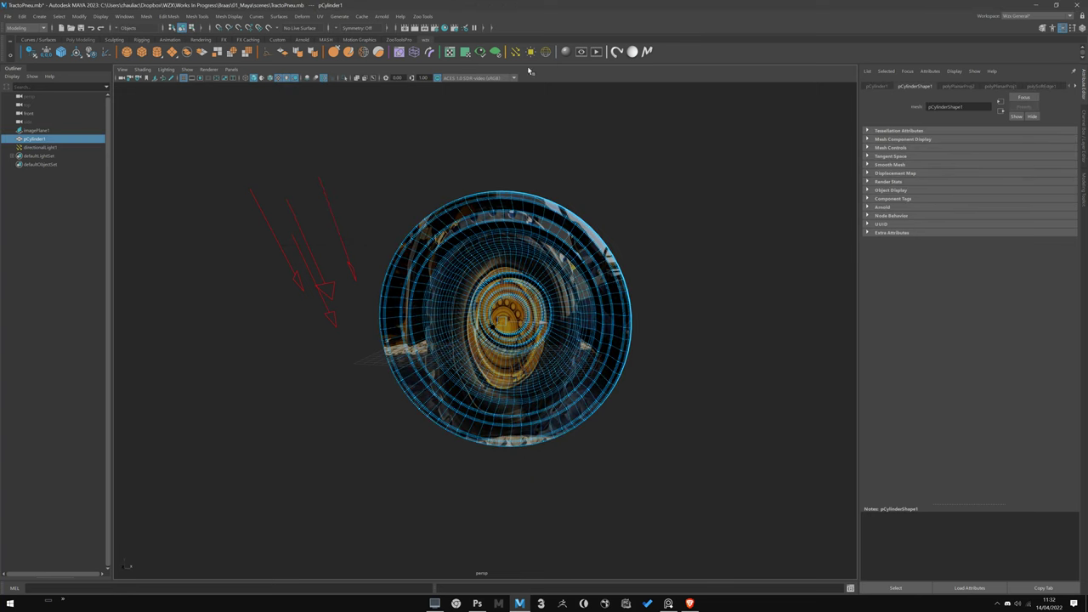
double_click(465, 53)
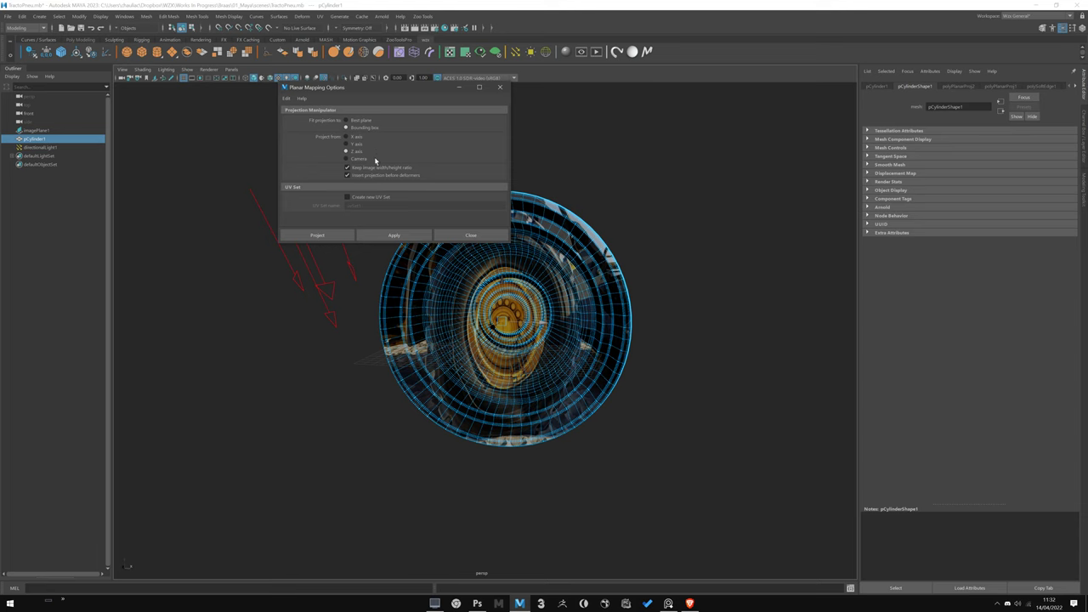
click(318, 235)
Enlarge and move the planar projection until the photo's wheel roughly covers the modelled rim.
middle_drag(684, 175, 728, 194)
drag(728, 195, 727, 197)
drag(690, 326, 808, 321)
alt+drag(806, 319, 520, 303)
drag(810, 121, 890, 92)
drag(520, 303, 525, 293)
scroll(565, 258, down, 3)
alt+drag(575, 258, 566, 242)
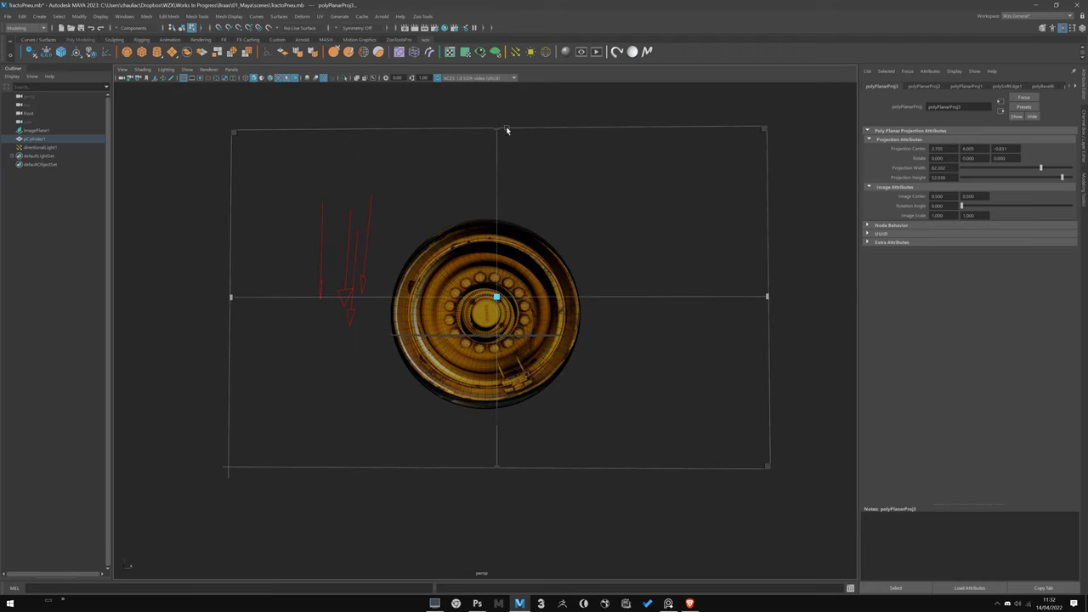
Fine-tune the projection to about 83 wide and 55.9 high, and shift its center to align the photo's rim with the mesh.
drag(497, 132, 495, 116)
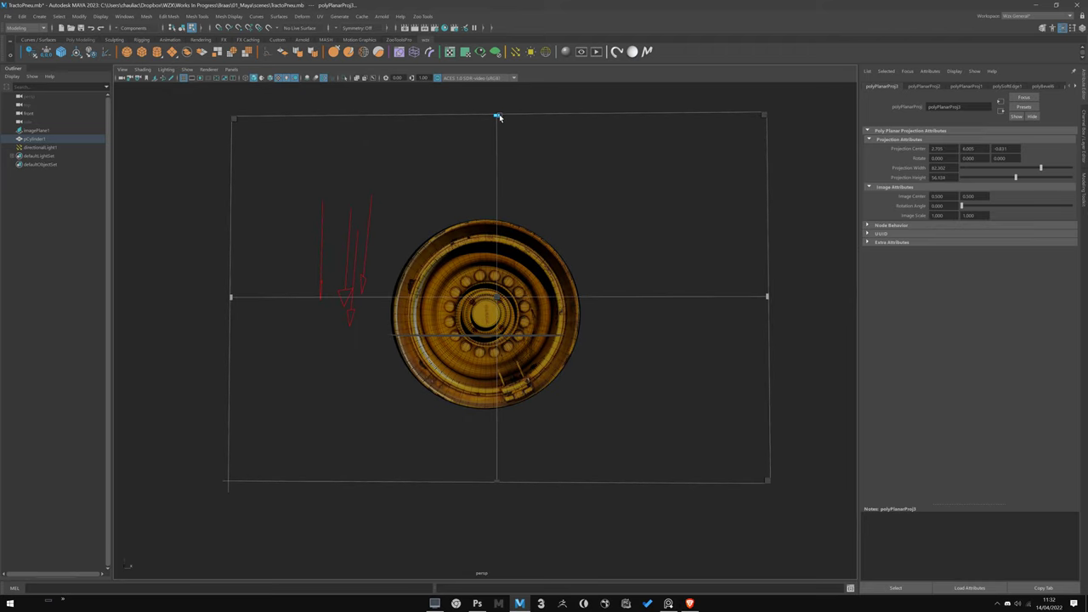
drag(496, 480, 497, 482)
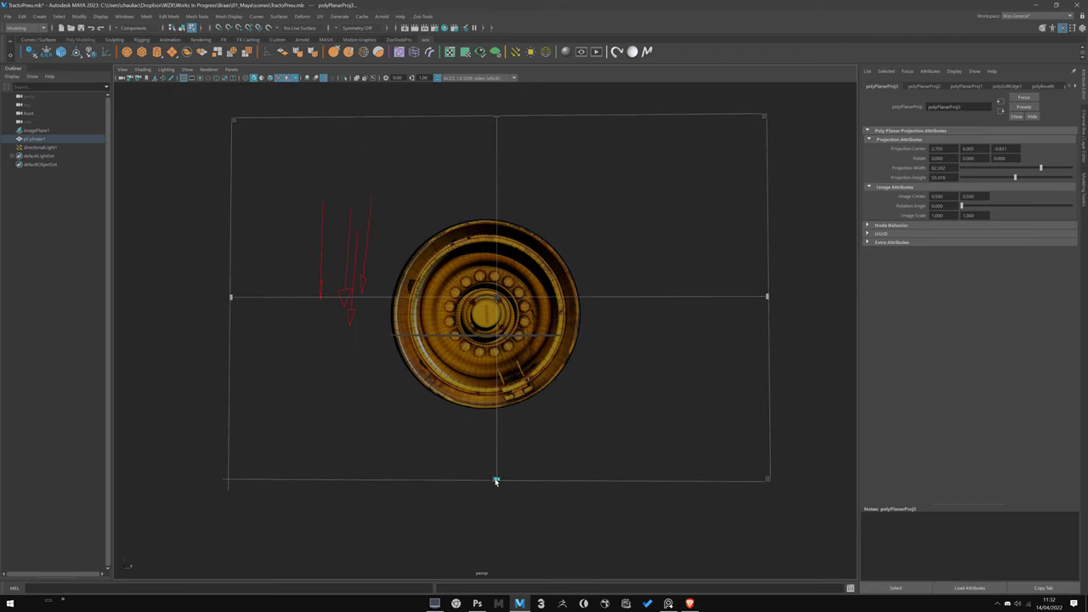
drag(230, 298, 228, 298)
drag(497, 298, 495, 297)
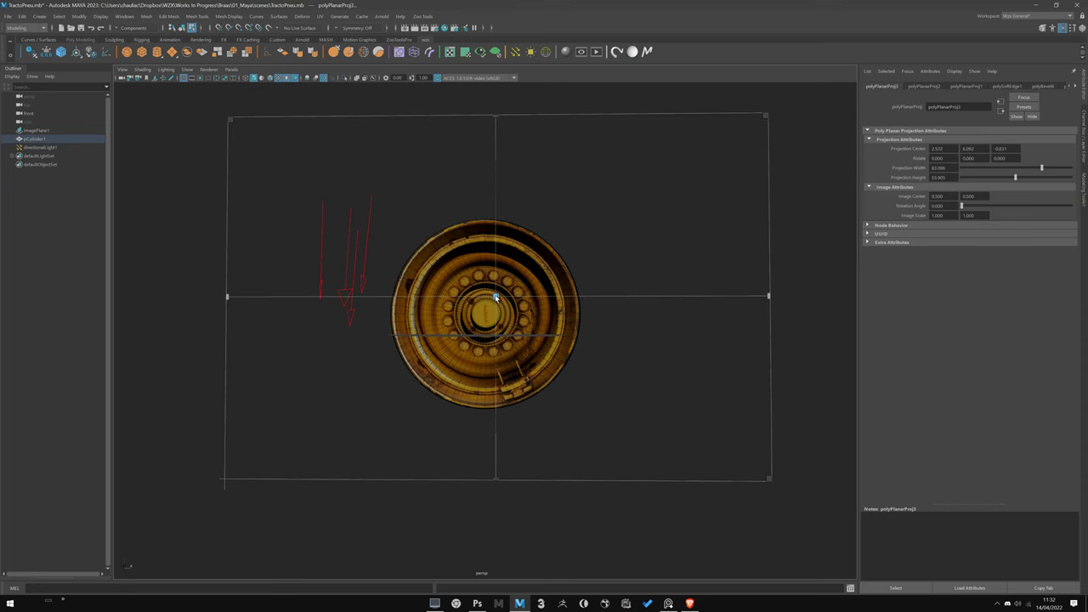
Examine how the projected photo fits the rim's steps and hub, close up and from several sides.
alt+drag(528, 355, 445, 332)
click(598, 387)
click(490, 338)
click(615, 204)
alt+drag(615, 204, 595, 223)
scroll(536, 286, up, 4)
alt+drag(537, 287, 442, 227)
alt+drag(474, 280, 457, 259)
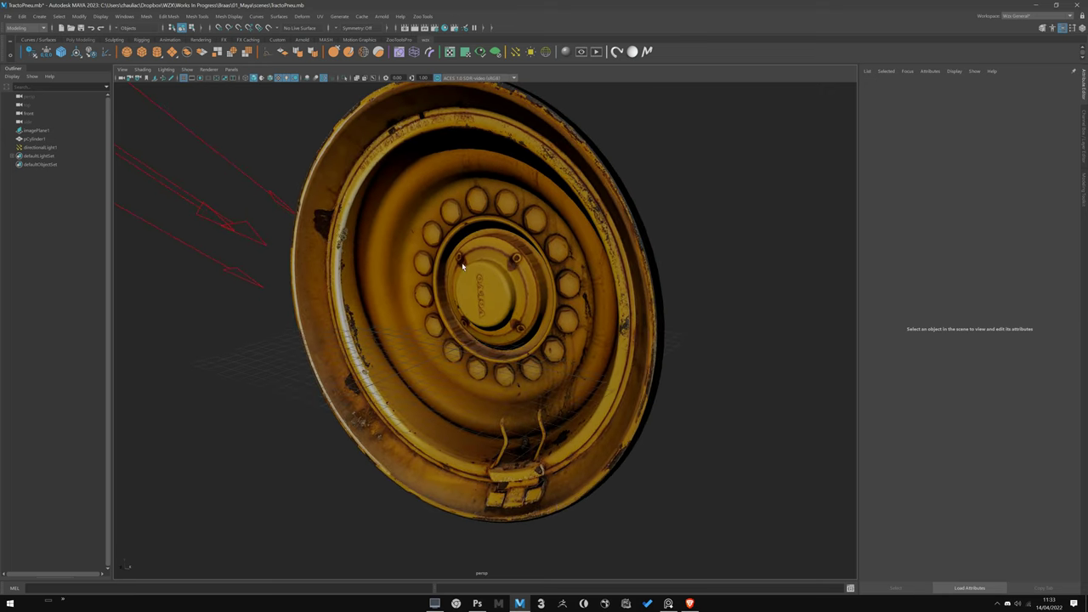
scroll(496, 304, down, 3)
alt+drag(496, 304, 549, 255)
click(462, 269)
click(622, 193)
scroll(613, 209, down, 3)
alt+drag(613, 210, 593, 173)
alt+drag(582, 174, 425, 320)
click(544, 397)
click(386, 399)
alt+drag(386, 400, 429, 385)
scroll(429, 386, down, 6)
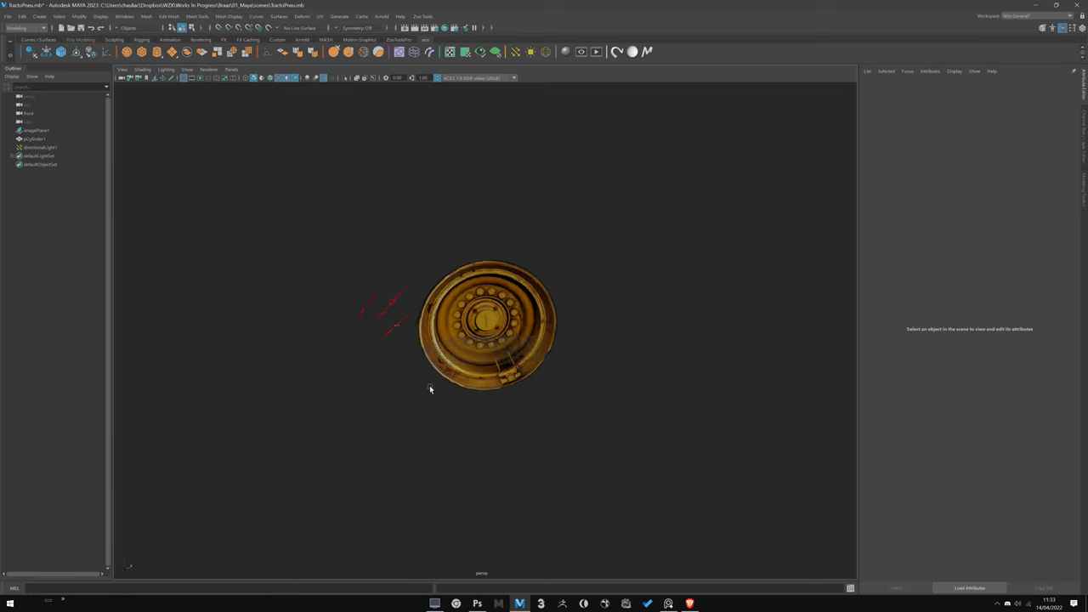
click(399, 313)
mouse_move(399, 313)
alt+mouse_down()
mouse_move(410, 330)
mouse_move(406, 300)
alt+mouse_up()
alt+drag(413, 400, 462, 323)
click(512, 354)
click(440, 267)
alt+drag(439, 267, 253, 113)
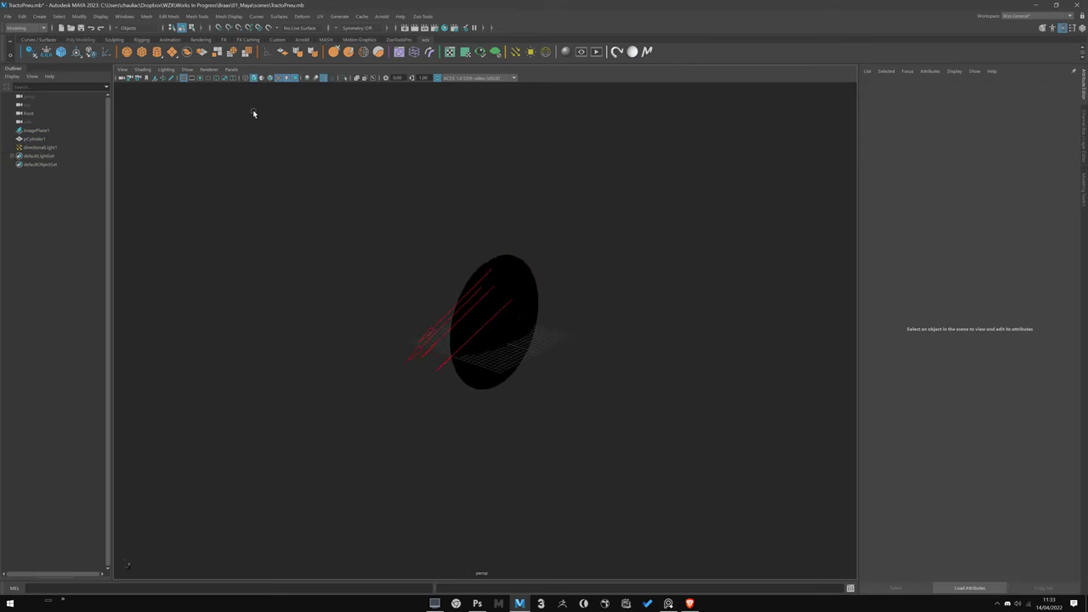
Turn on two-sided lighting in the perspective view and check the rim from the side.
drag(551, 290, 558, 294)
click(341, 174)
click(165, 70)
click(188, 119)
alt+drag(352, 234, 386, 338)
Undo the recent selections and the rim's flip in depth.
key(ctrl+z)
key(ctrl+z)
key(ctrl+z)
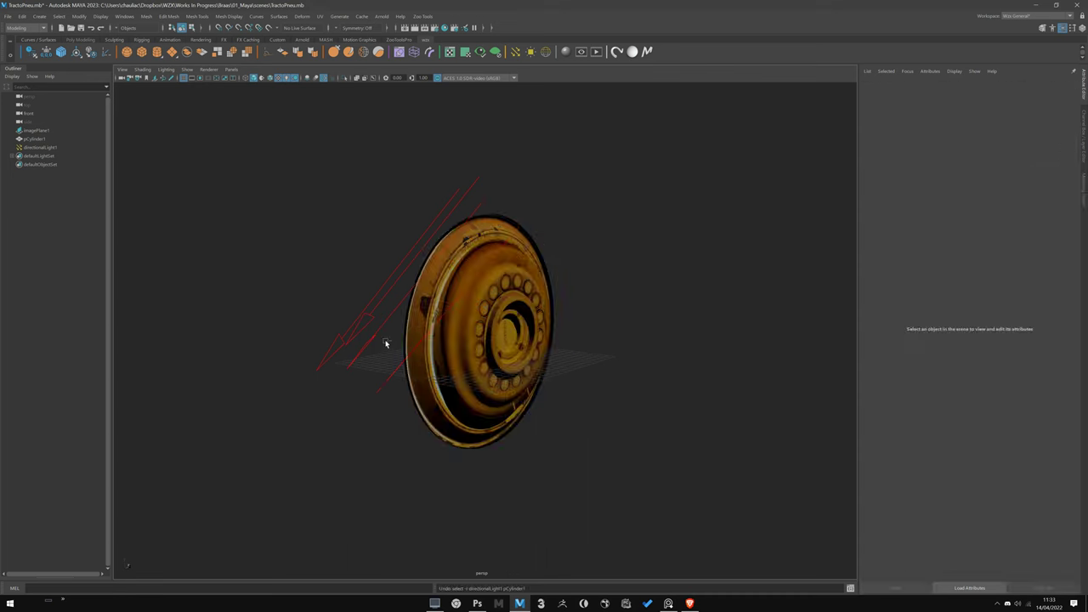
key(ctrl+z)
key(ctrl+z)
key(ctrl+z)
key(ctrl+z)
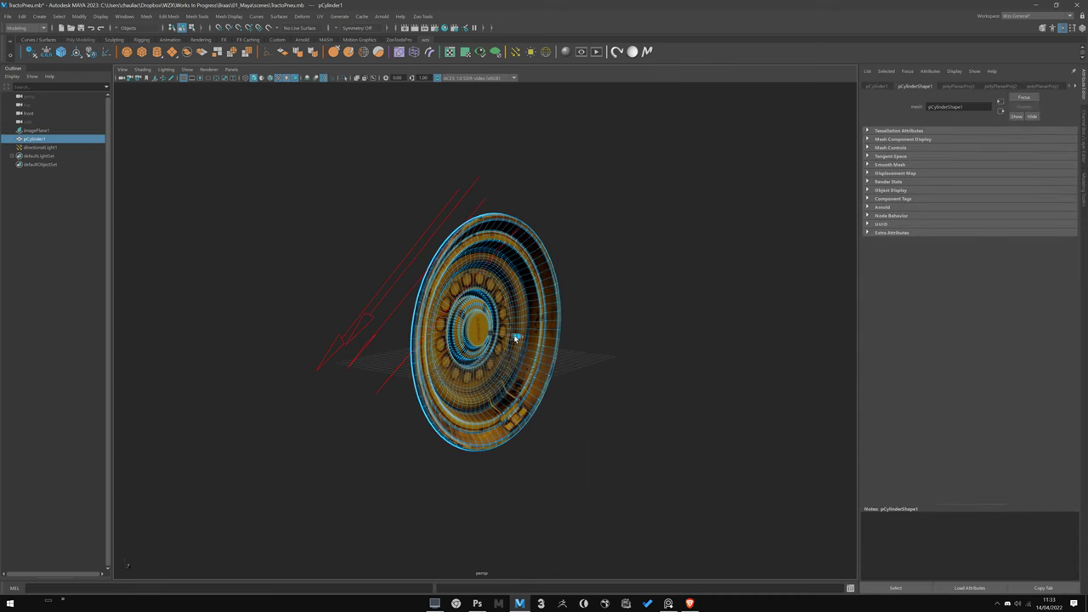
Delete the directional light from the scene and save the TractoPneu file.
alt+drag(520, 337, 578, 321)
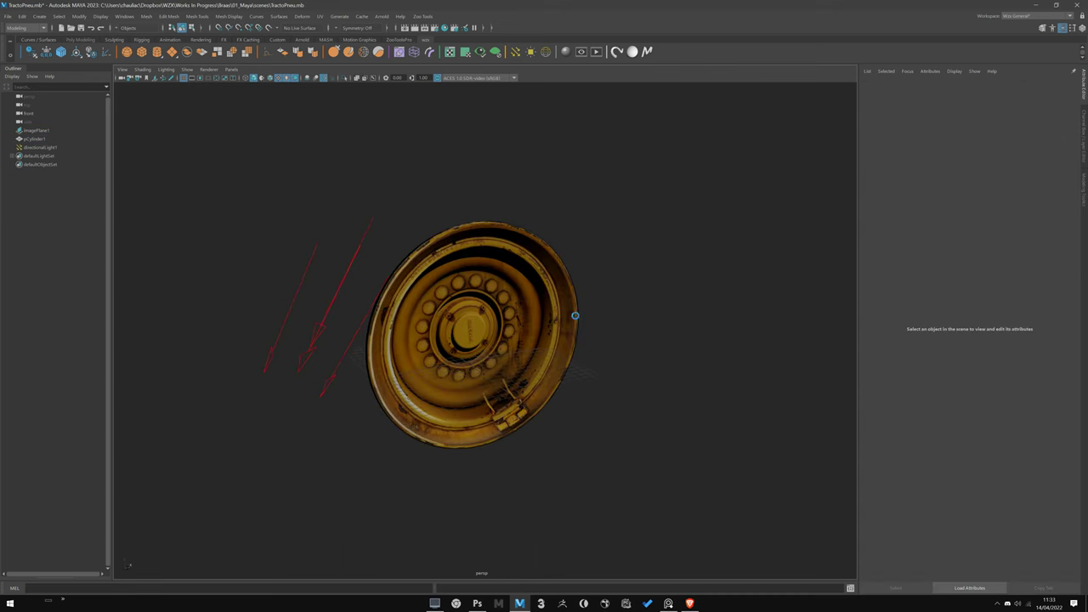
drag(347, 249, 379, 333)
click(378, 320)
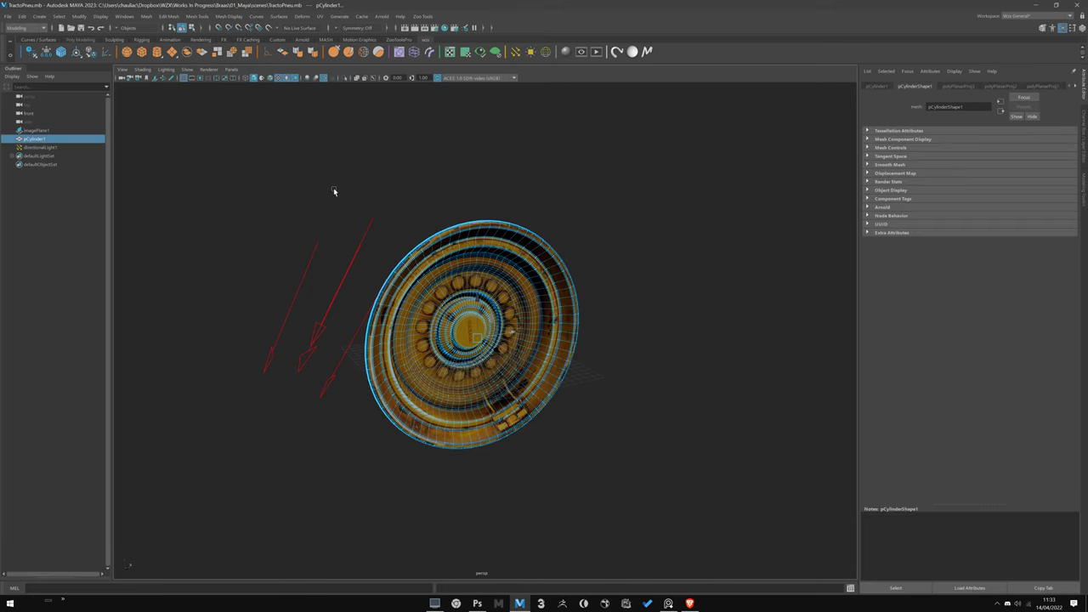
click(335, 192)
drag(292, 227, 311, 324)
key(Delete)
key(ctrl+s)
click(9, 17)
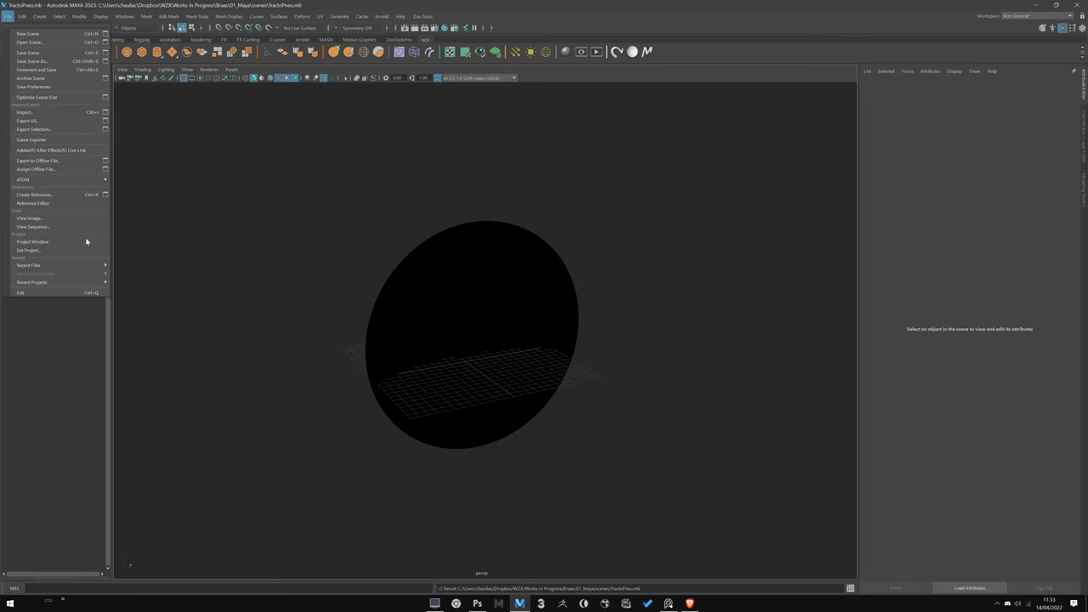
Open the ModConcept.mb scene and import TractoPneu.mb from the scenes folder into it.
mouse_move(51, 264)
click(134, 278)
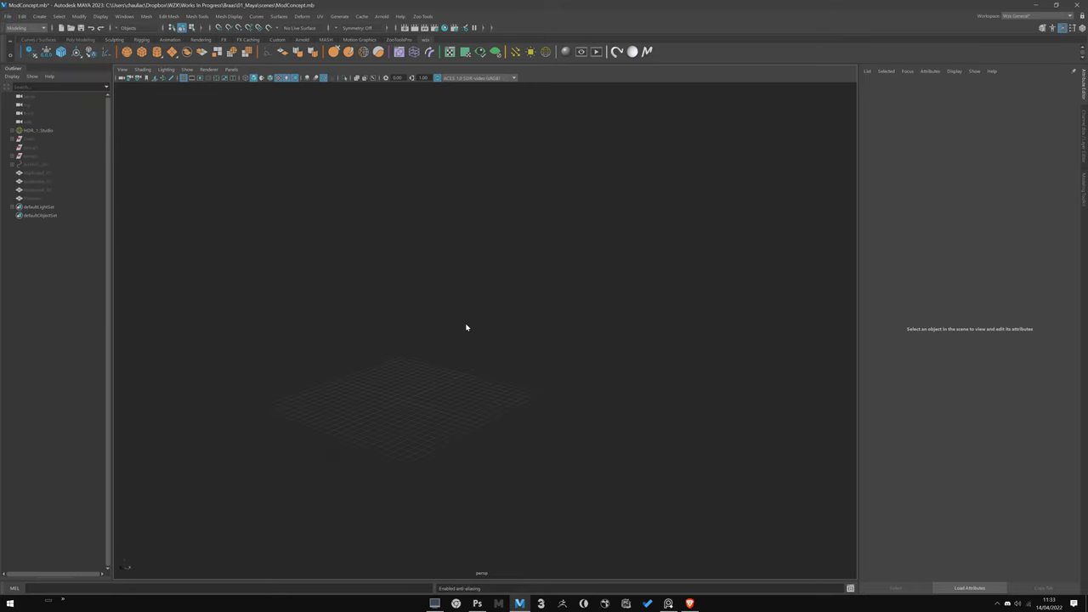
key(ctrl+i)
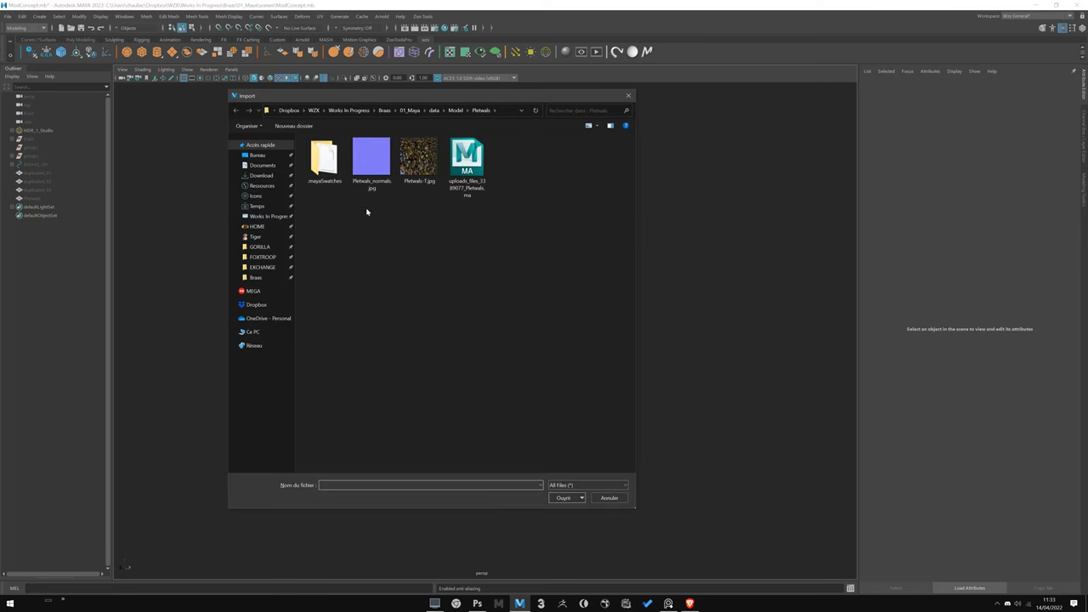
click(410, 110)
double_click(377, 179)
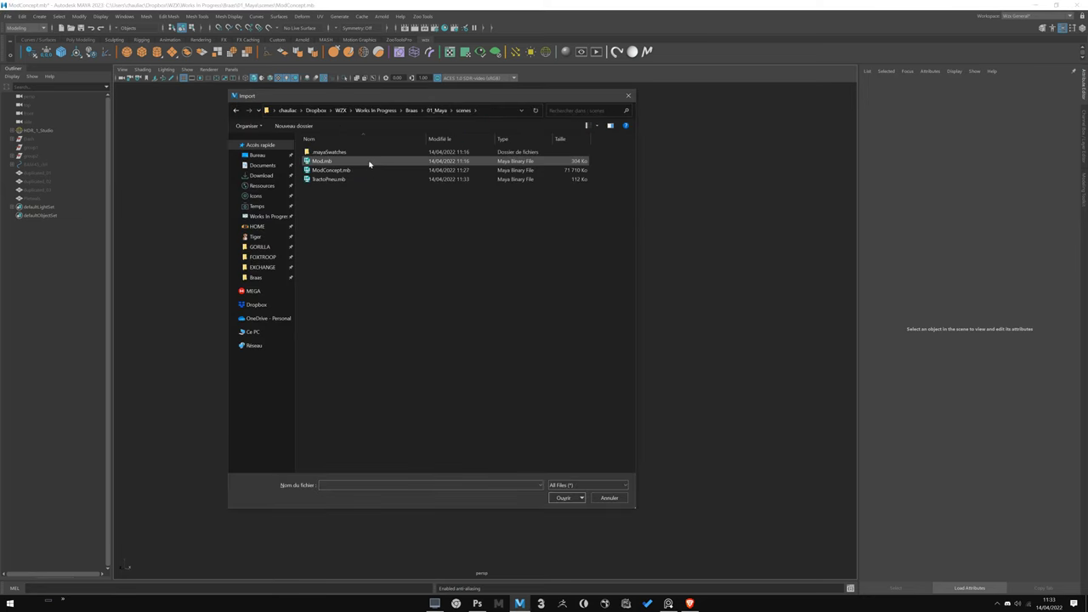
double_click(363, 181)
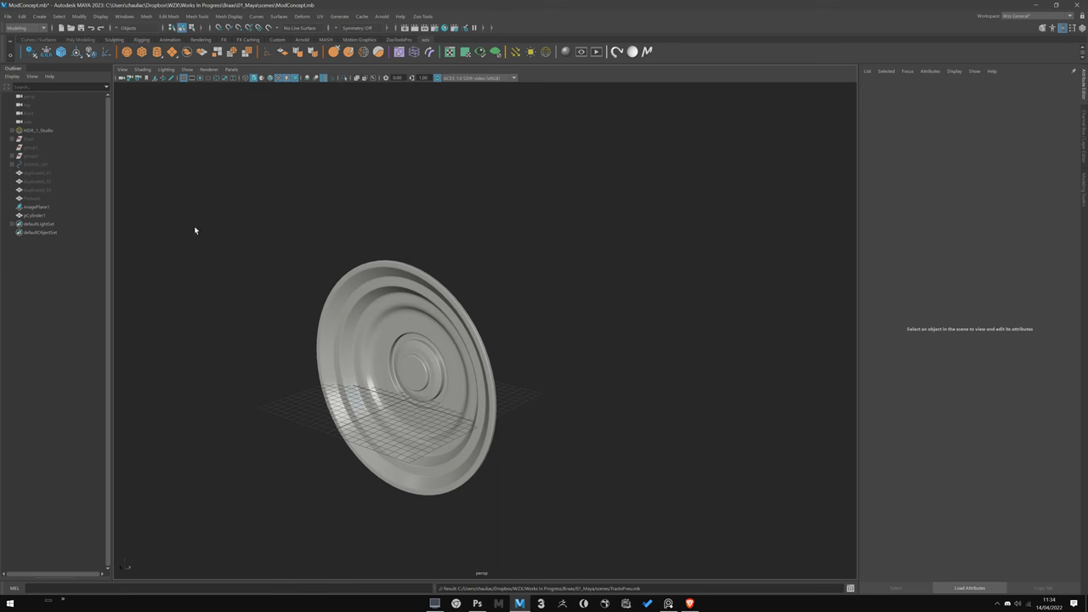
Find the hidden double tire group, group2, among the scene objects and unhide it beside the imported rim.
click(355, 283)
drag(409, 396, 475, 363)
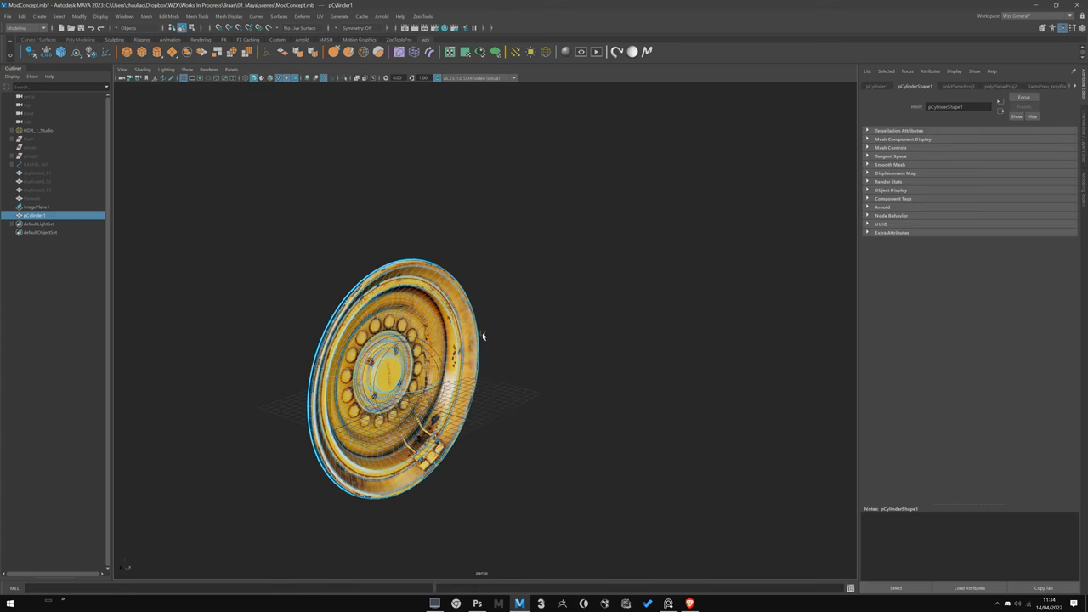
click(48, 198)
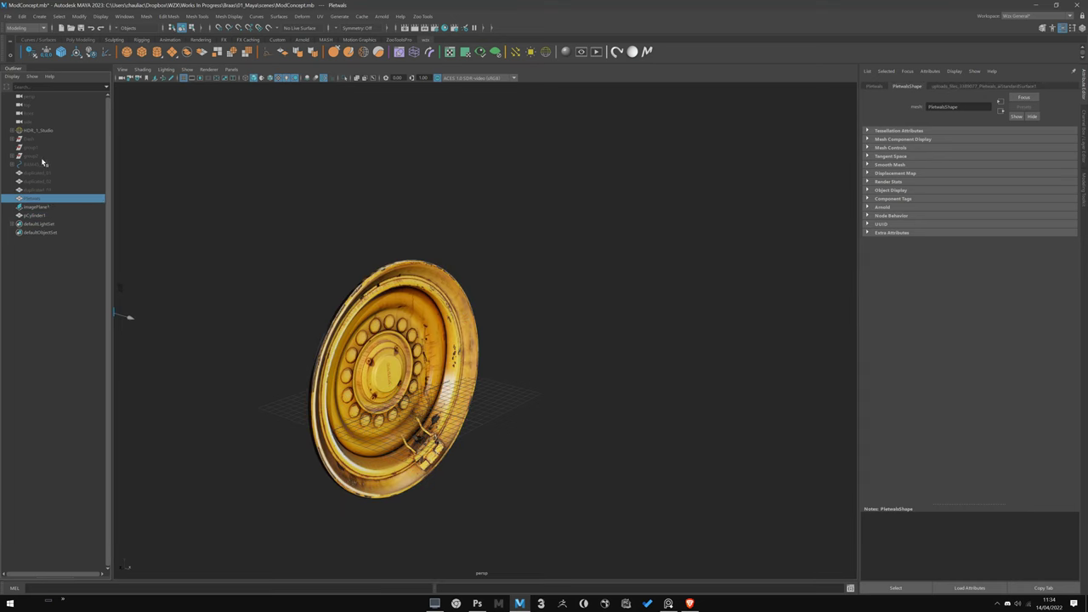
click(46, 173)
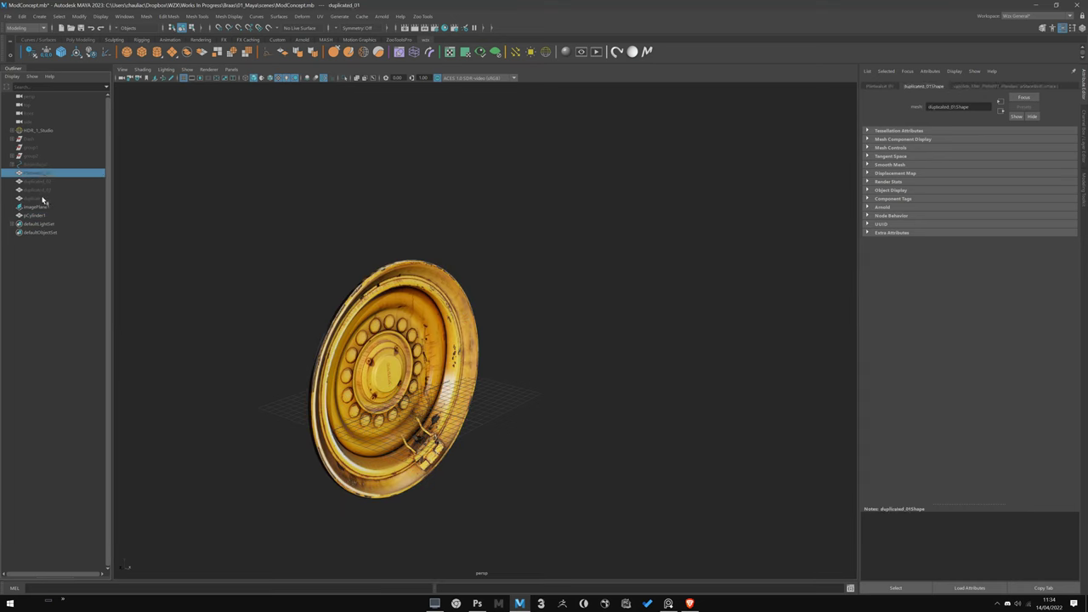
click(43, 199)
click(34, 149)
click(31, 157)
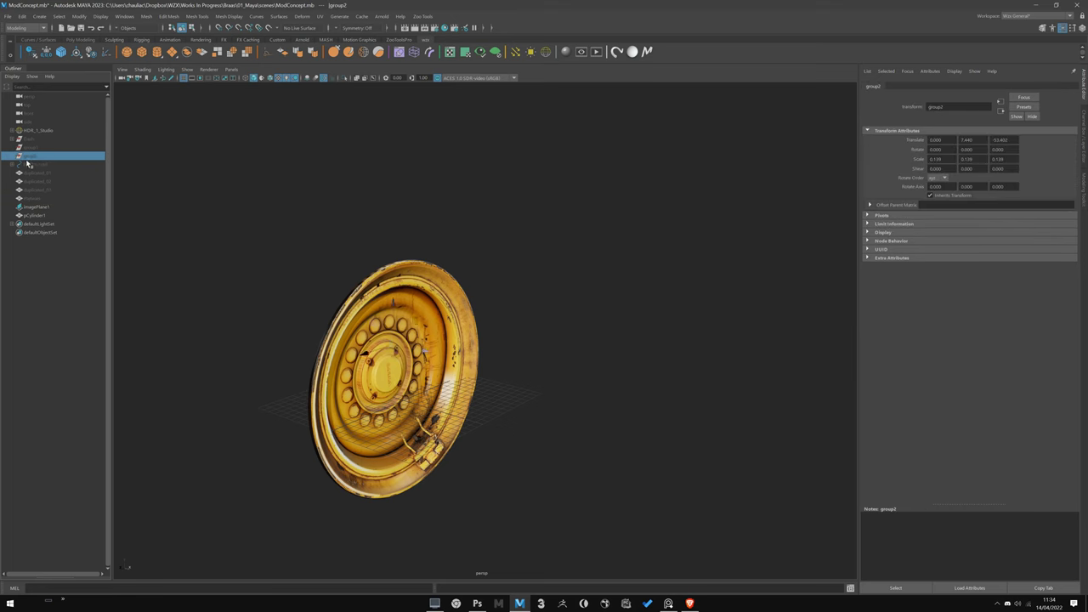
Match the rim's position to the centre of the rear tire.
click(476, 354)
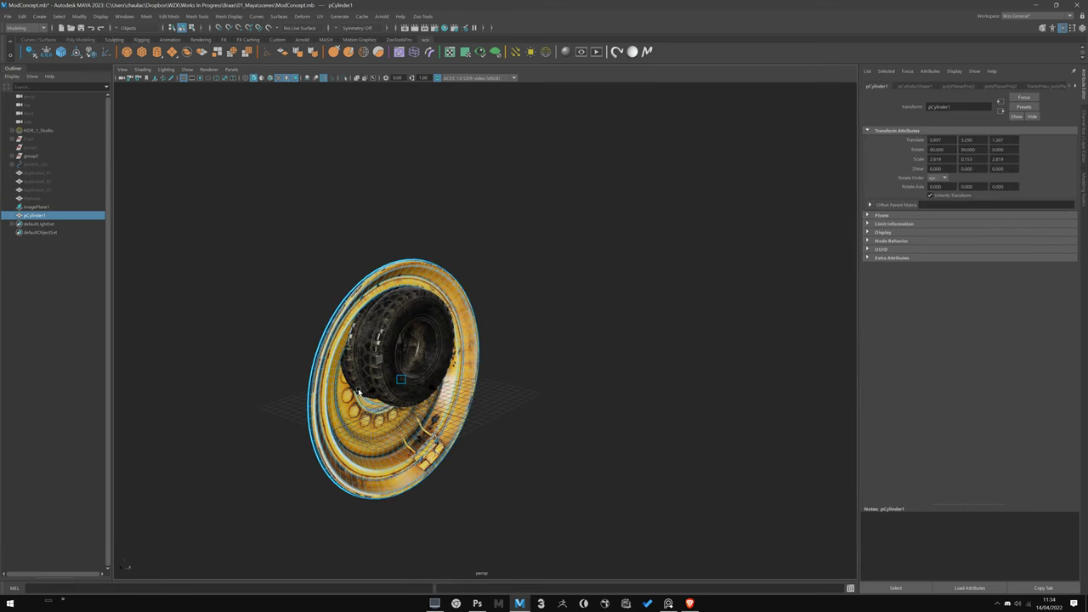
alt+middle_drag(359, 391, 404, 390)
scroll(408, 379, up, 3)
shift+click(407, 349)
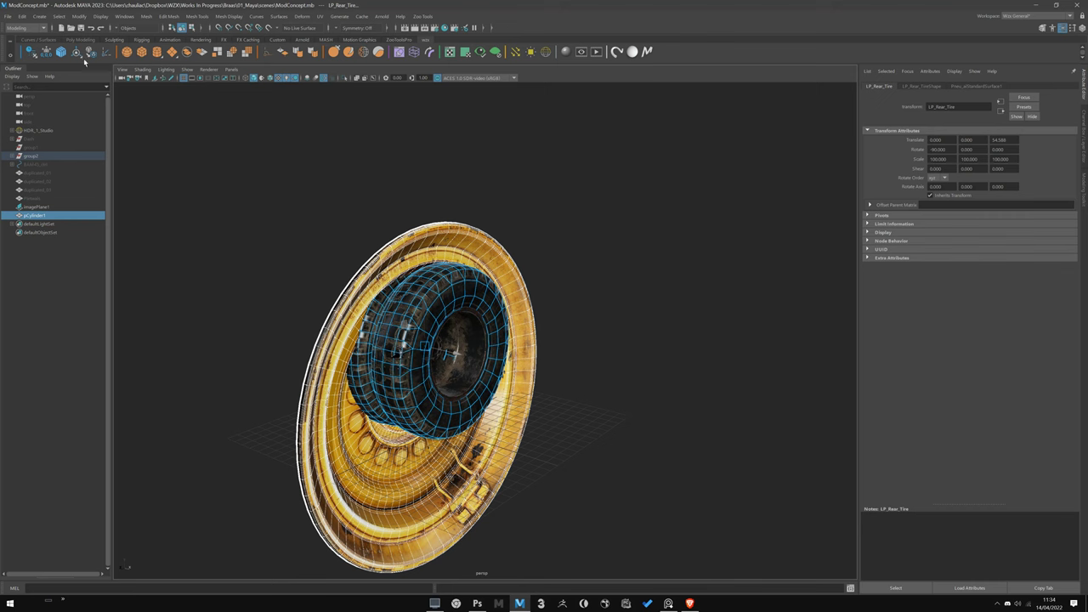
click(90, 52)
Rotate the rim to -90, -90, 0 degrees with snapped rotation.
alt+drag(507, 307, 531, 317)
click(535, 321)
click(469, 369)
key(e)
drag(429, 349, 350, 375)
key(j)
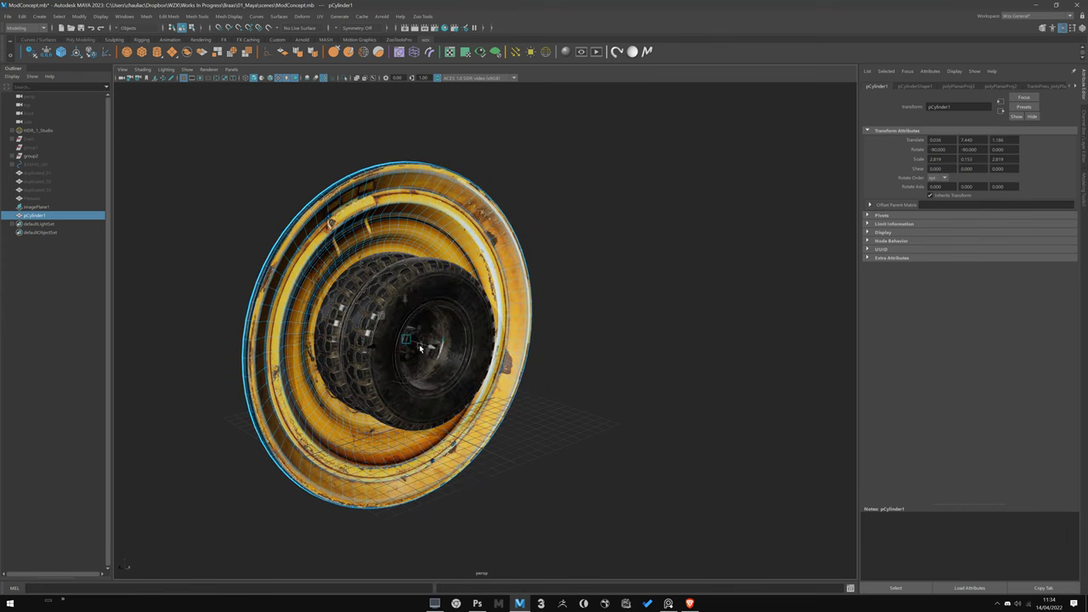
Move the rim out to the outer tire's side and scale it down to about 0.81 to fit the tire's opening.
key(ctrl+z)
key(ctrl+z)
key(ctrl+z)
key(ctrl+z)
key(ctrl+z)
key(ctrl+z)
key(ctrl+z)
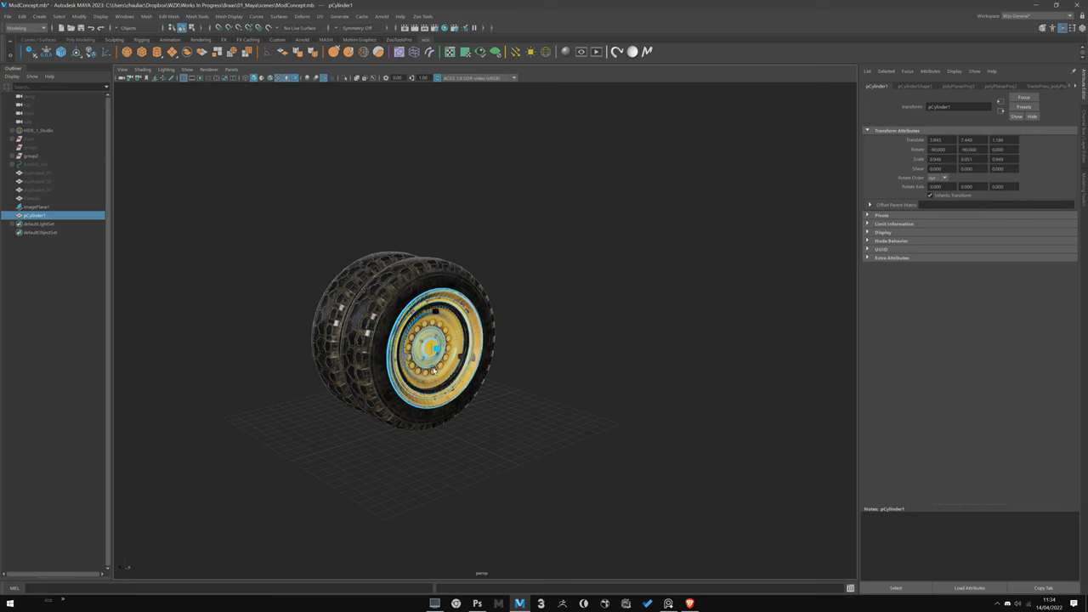
key(ctrl+z)
key(ctrl+z)
key(ctrl+z)
key(ctrl+z)
Bring up the vehicle concept art reference over the scene and keep it always on top.
click(668, 603)
right_drag(91, 288, 219, 215)
key(ctrl+shift+a)
Flip the rim in depth with a Y scale of about -0.041 and reverse its normals.
scroll(459, 279, up, 3)
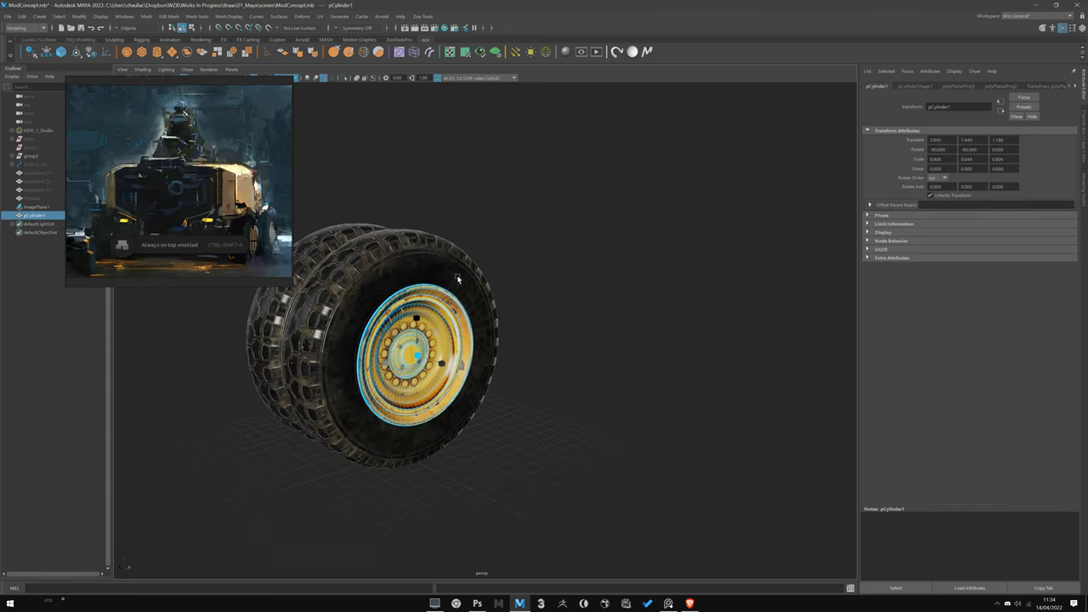
scroll(457, 279, up, 6)
drag(578, 360, 504, 335)
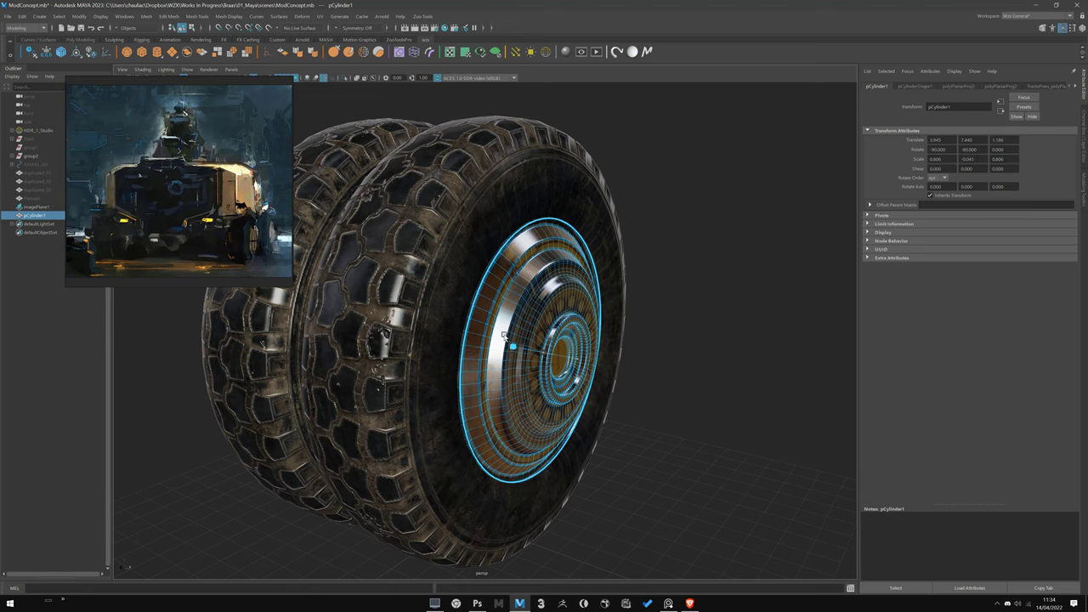
click(284, 52)
click(702, 216)
Move the rim outward to about 4.13 in X and scale it to about 0.814, -0.047, 0.814.
alt+drag(667, 249, 591, 265)
click(441, 259)
alt+drag(441, 260, 568, 342)
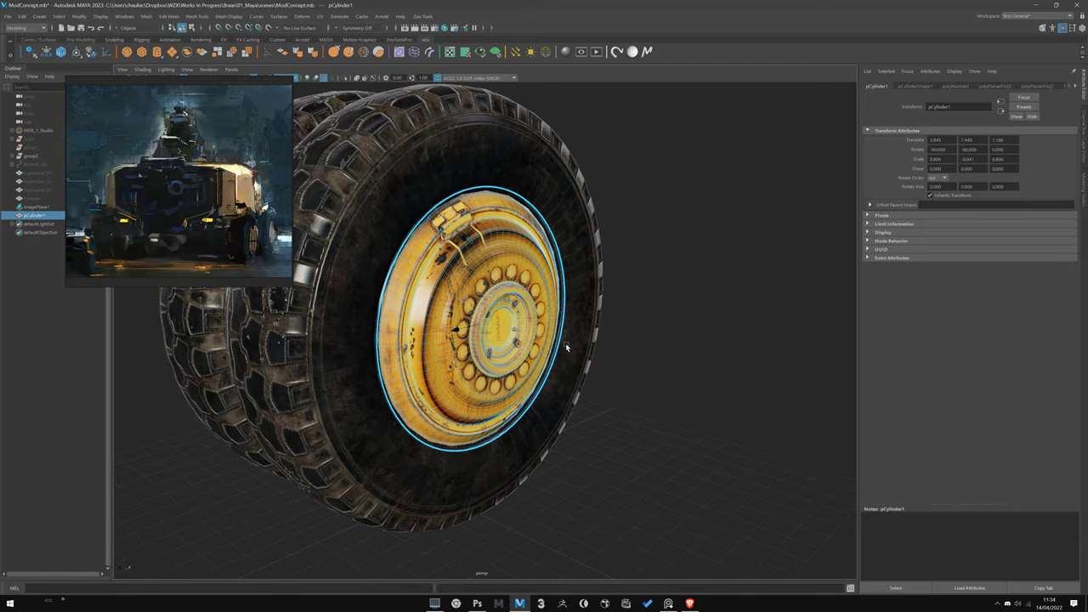
alt+right_drag(568, 342, 501, 272)
alt+drag(502, 272, 433, 193)
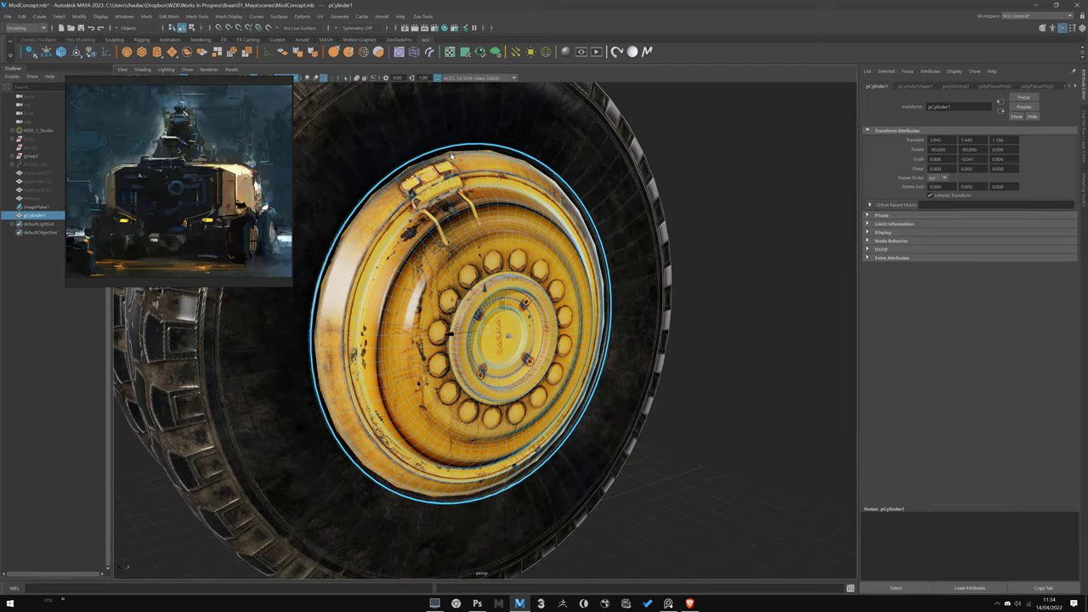
alt+right_drag(497, 317, 500, 309)
alt+drag(500, 309, 551, 340)
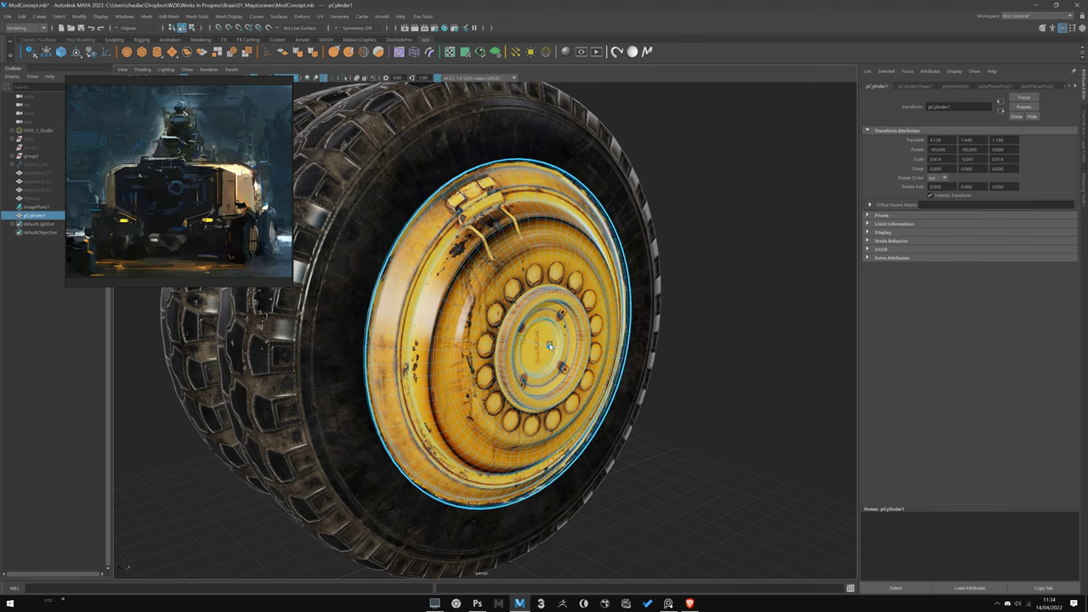
Isolate the rear tire and select the edge loop around the opening of the outer tire.
click(434, 157)
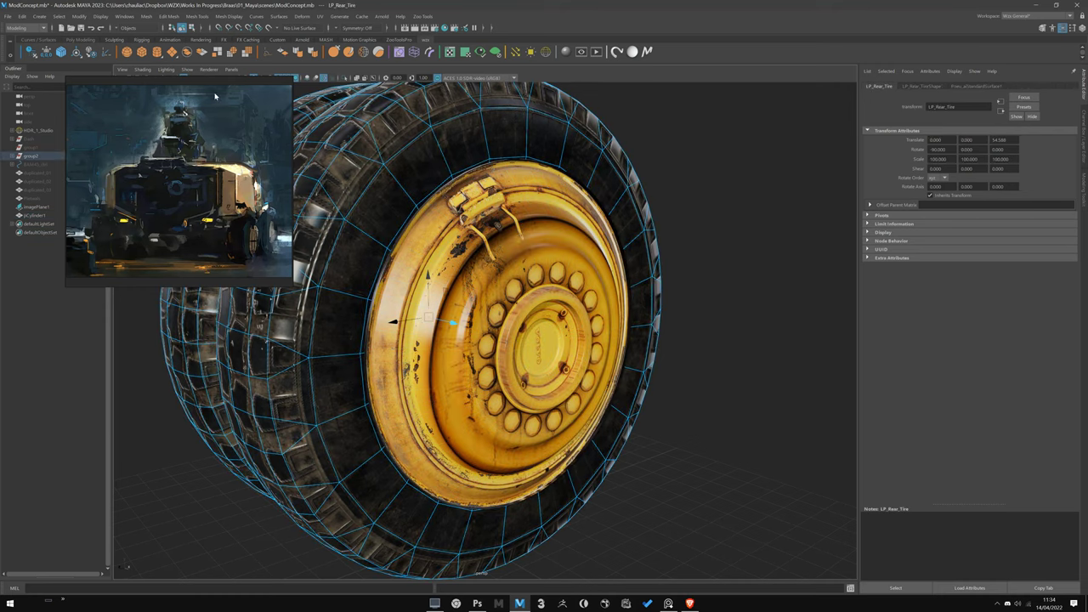
right_drag(215, 96, 195, 148)
click(342, 79)
right_drag(411, 176, 415, 223)
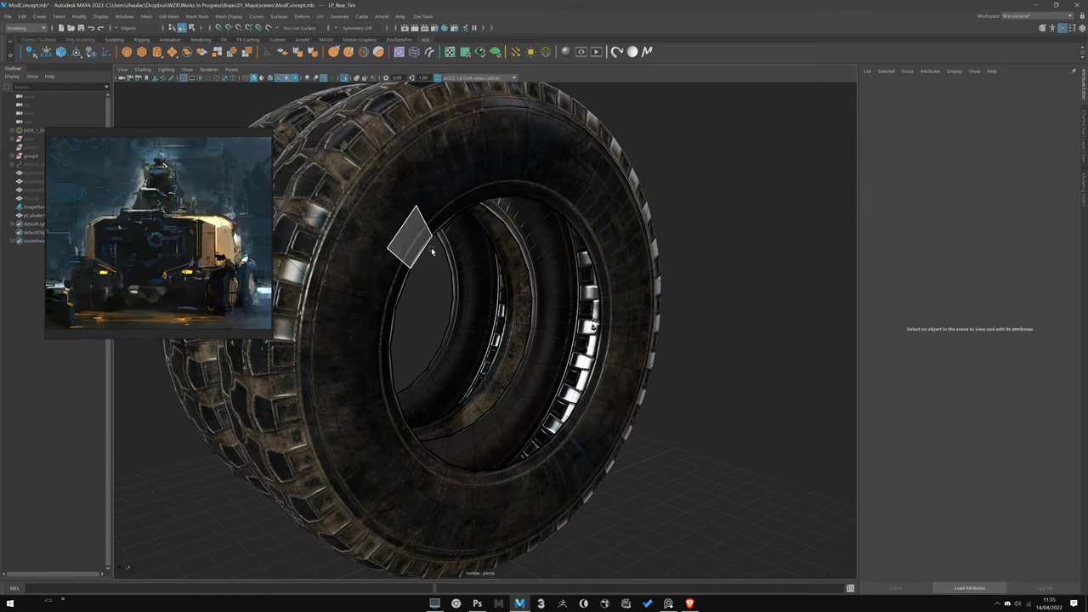
click(585, 233)
shift+double_click(591, 245)
click(579, 233)
double_click(577, 229)
Try to scale the opening's edge loop with soft selection.
key(b)
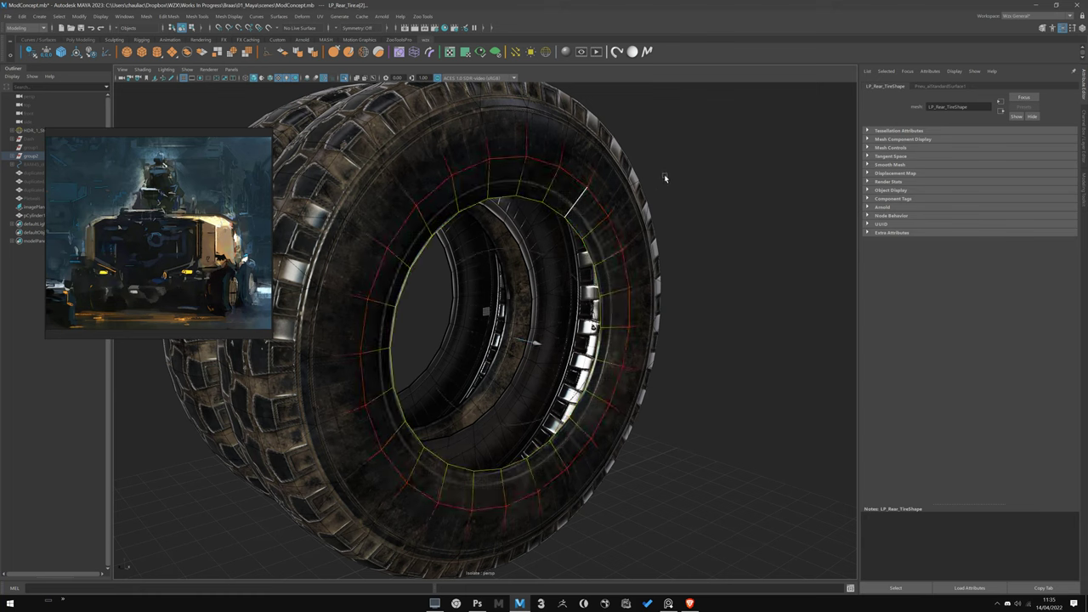
drag(531, 305, 542, 293)
key(ctrl+z)
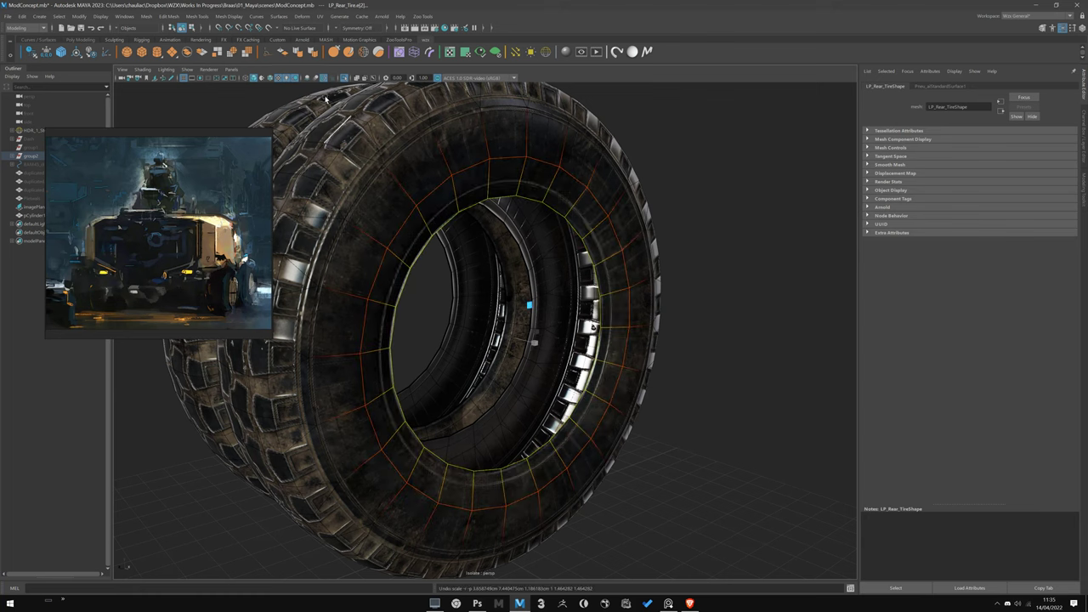
Show the rim again, turn off soft selection and adjust the tire's inner edge loop to meet the rim.
click(343, 78)
alt+drag(440, 145, 646, 248)
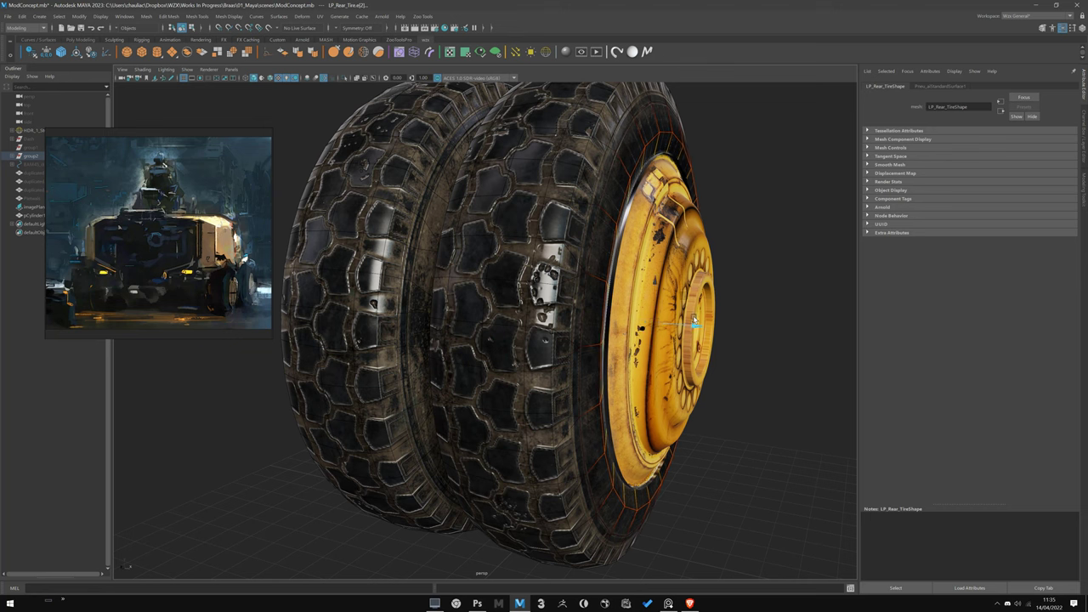
key(b)
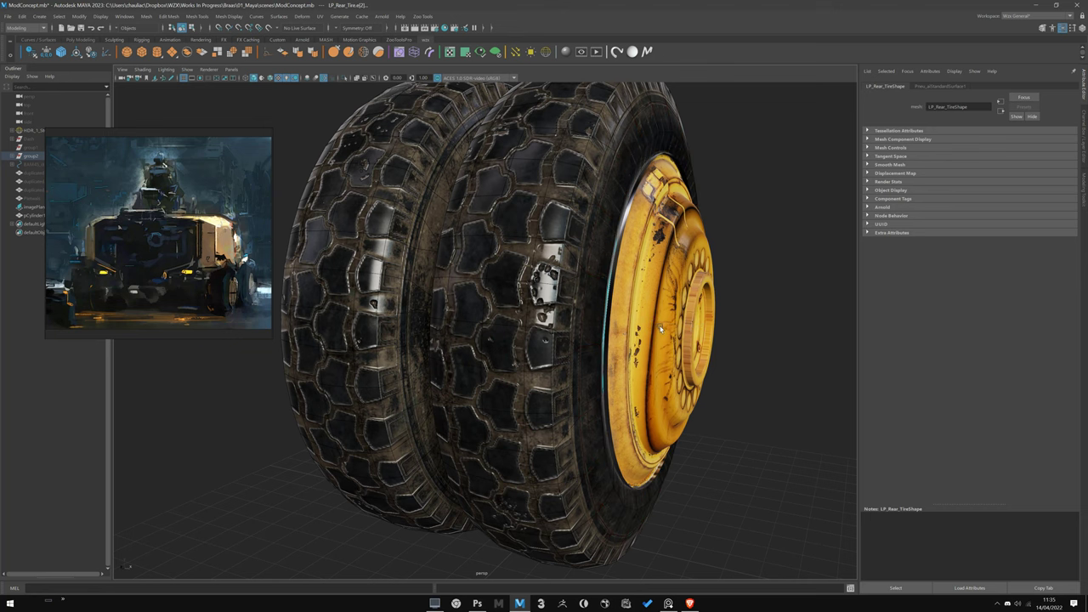
key(b)
alt+drag(670, 338, 656, 342)
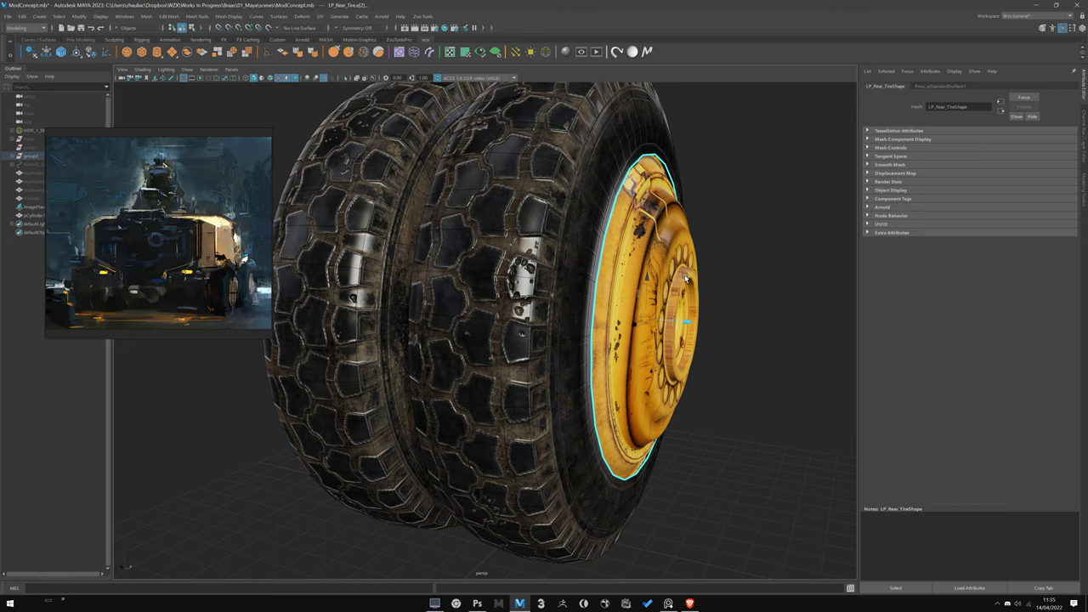
click(685, 323)
key(r)
mouse_move(655, 319)
mouse_down()
mouse_move(692, 325)
mouse_move(657, 319)
mouse_up()
key(w)
Move the rim outward to about 4.28 in X and scale it to about 0.822 to close the fit against the tire.
alt+middle_drag(612, 219, 598, 255)
mouse_move(598, 256)
alt+right_down()
mouse_move(608, 284)
mouse_move(613, 265)
alt+right_up()
double_click(617, 280)
mouse_move(705, 356)
mouse_down()
mouse_move(681, 351)
mouse_move(715, 362)
mouse_move(661, 359)
mouse_move(716, 360)
mouse_up()
click(702, 359)
key(r)
key(w)
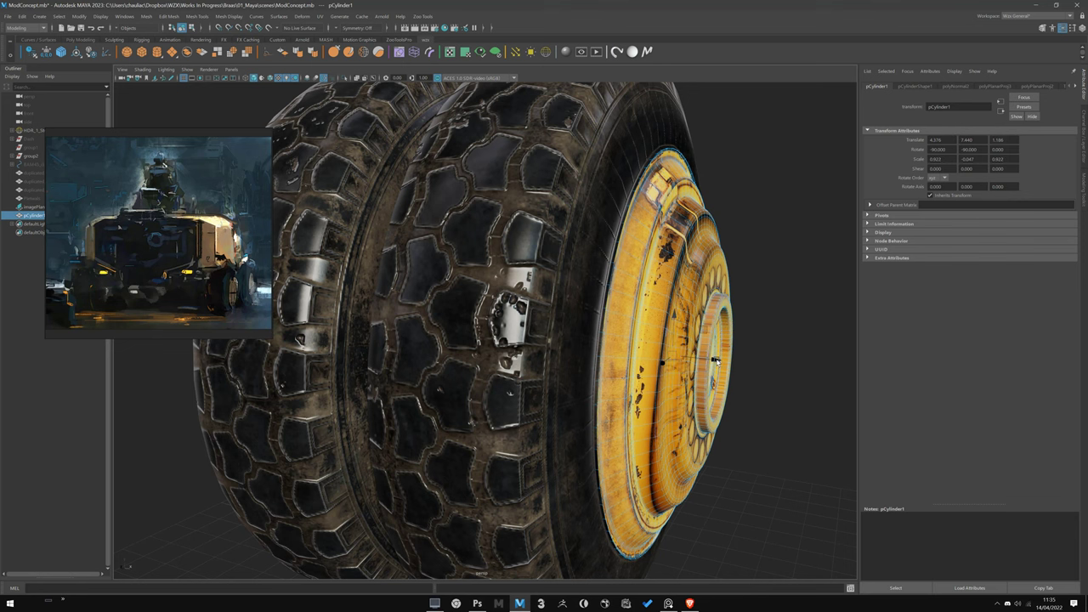
Set the tire material's specular weight to about 0.52 and roughness to about 0.62, and darken its specular colour.
click(760, 299)
alt+drag(760, 300, 689, 299)
alt+right_drag(689, 299, 628, 295)
click(587, 352)
key(w)
click(631, 298)
click(462, 246)
alt+drag(462, 247, 442, 264)
click(972, 87)
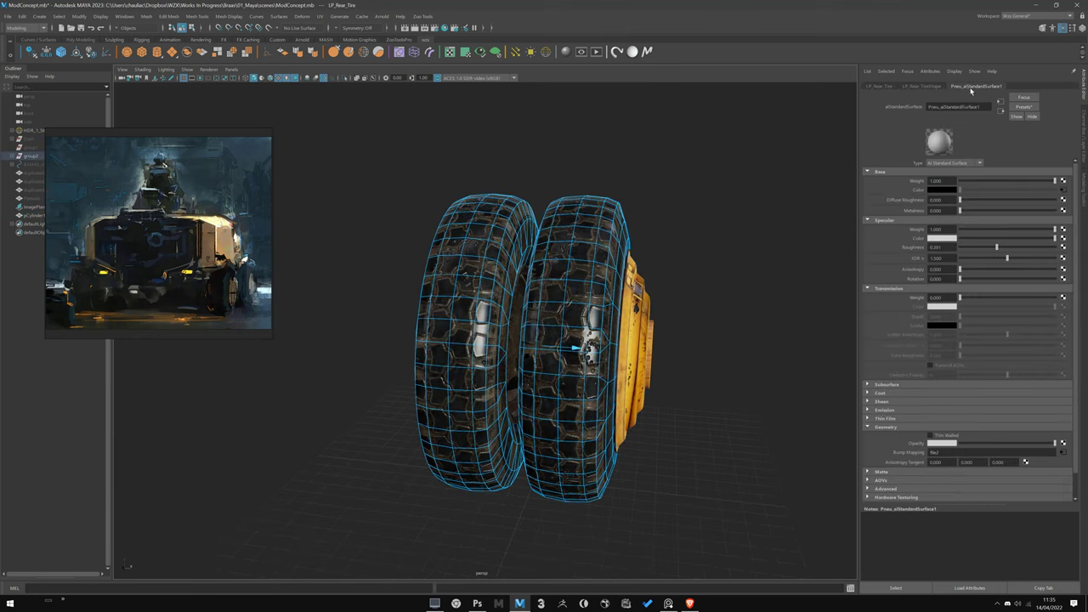
mouse_move(1000, 247)
mouse_down()
mouse_move(1042, 245)
mouse_move(1008, 243)
mouse_up()
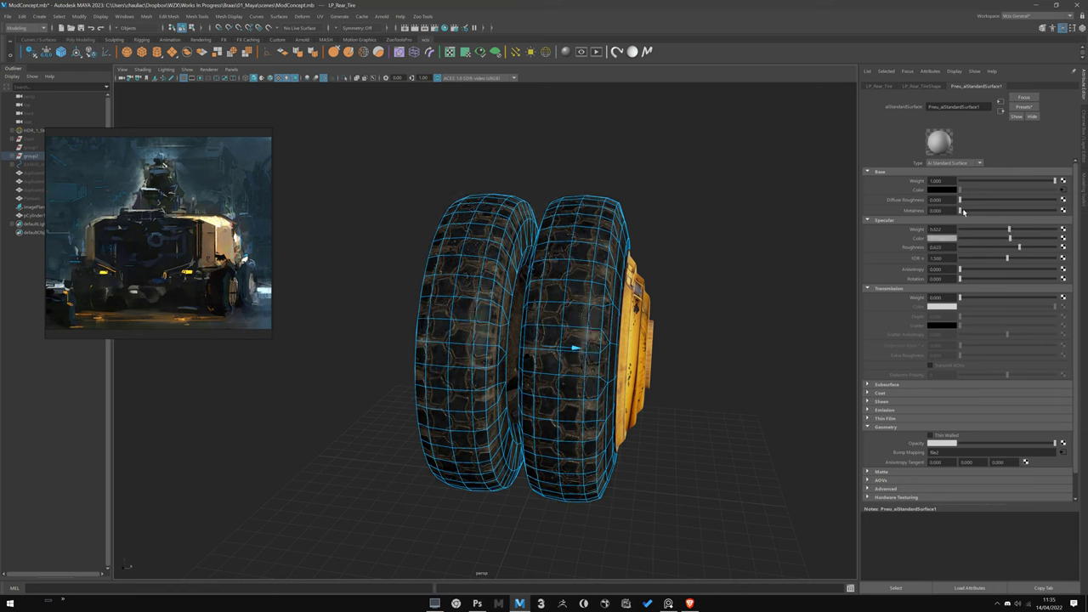
Shift the selected tire geometry along the wheel axis and delete the unneeded part.
click(742, 261)
alt+drag(743, 260, 673, 270)
alt+right_drag(672, 269, 508, 195)
alt+drag(507, 194, 588, 305)
click(553, 314)
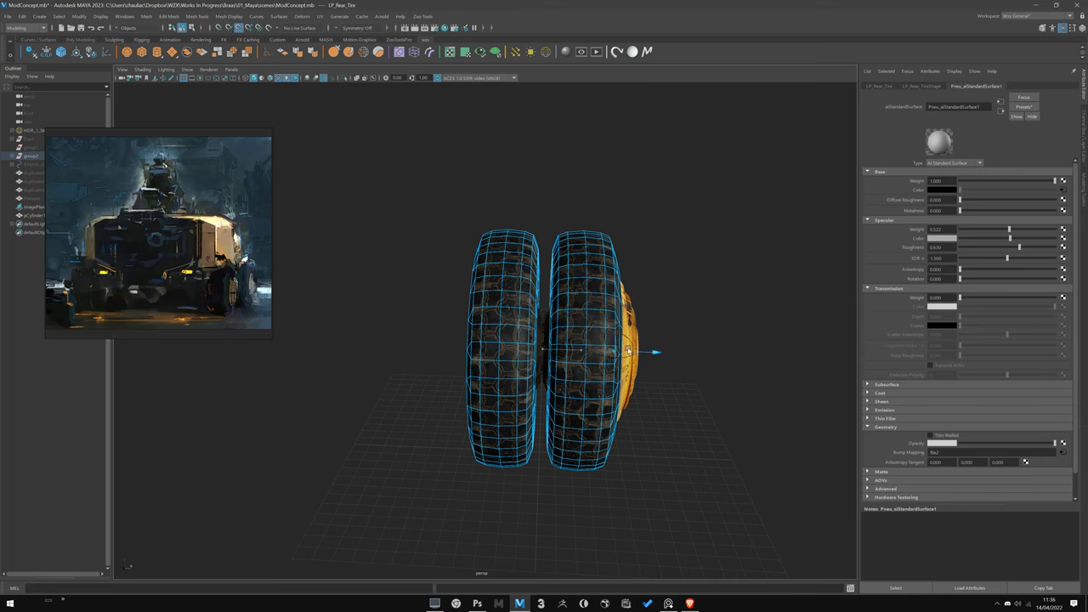
drag(644, 353, 675, 360)
click(515, 358)
key(Delete)
Examine the assembled double wheel and its rim from several sides and distances.
alt+drag(524, 353, 435, 284)
alt+middle_drag(435, 284, 450, 291)
alt+right_drag(450, 291, 454, 298)
alt+drag(454, 298, 472, 314)
alt+right_drag(472, 314, 478, 334)
alt+drag(478, 333, 462, 318)
alt+right_drag(461, 318, 571, 332)
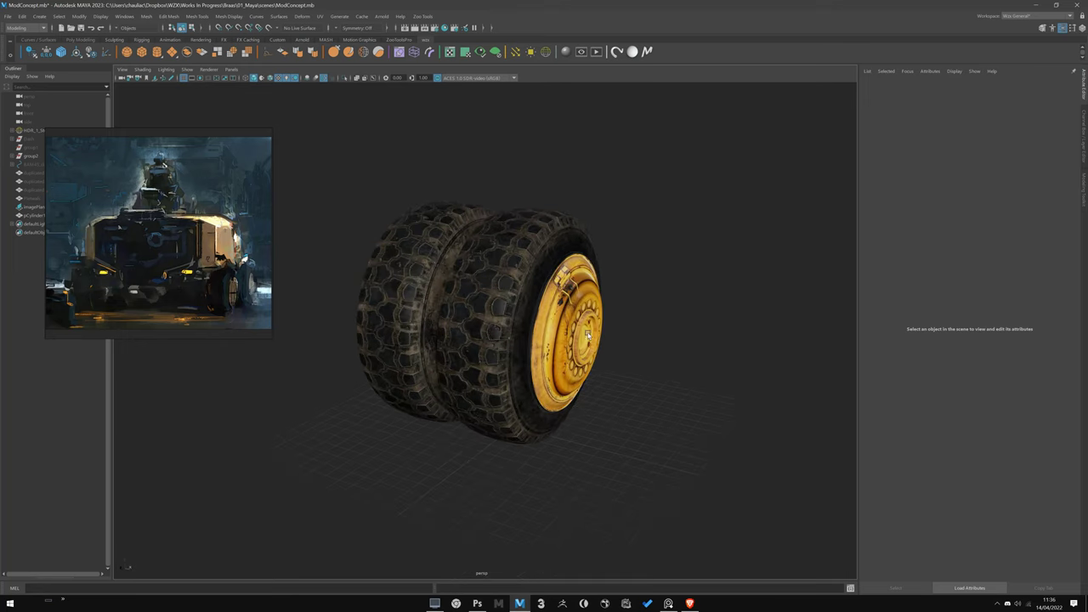
alt+middle_drag(588, 335, 569, 343)
alt+right_drag(569, 344, 546, 334)
Select the rim and save the ModConcept scene.
click(546, 334)
key(ctrl+s)
alt+drag(846, 218, 722, 255)
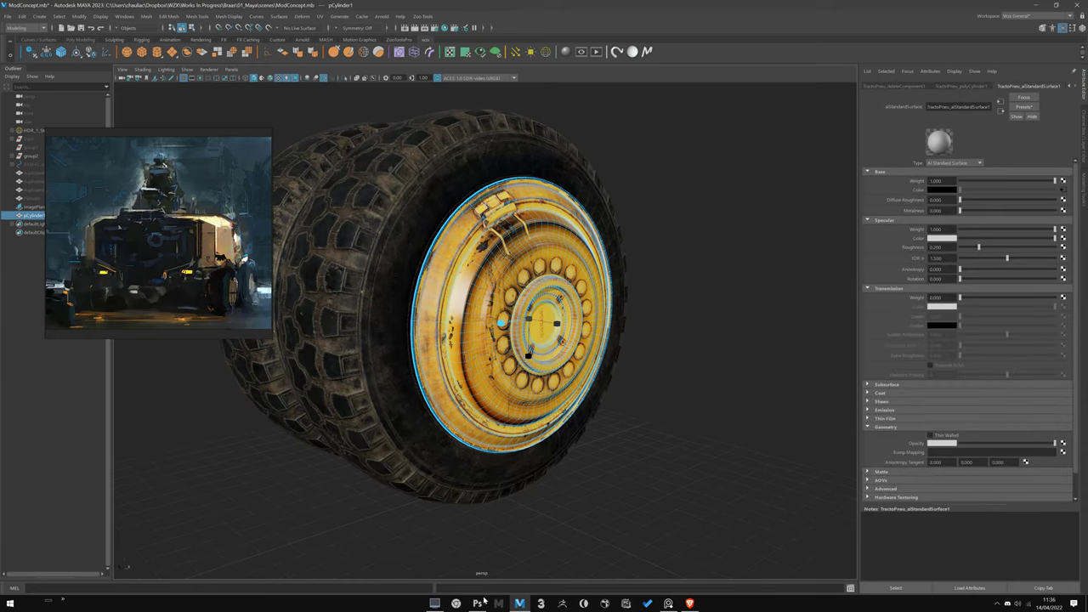
Open L1070005.jpg from the REF folder in Photoshop and add an empty layer for the Spot Healing Brush.
click(434, 603)
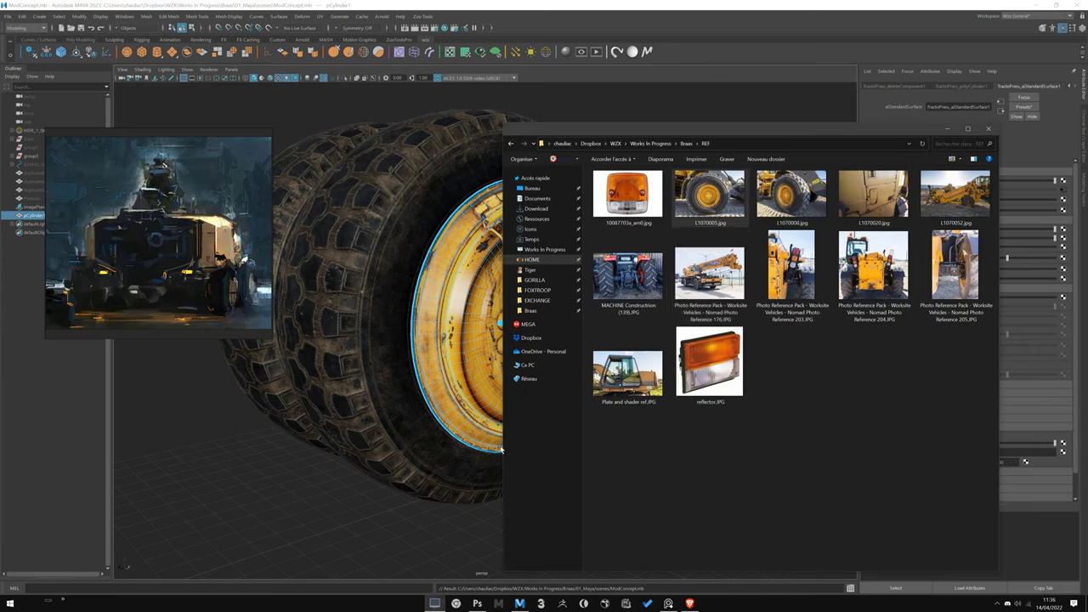
drag(710, 195, 298, 49)
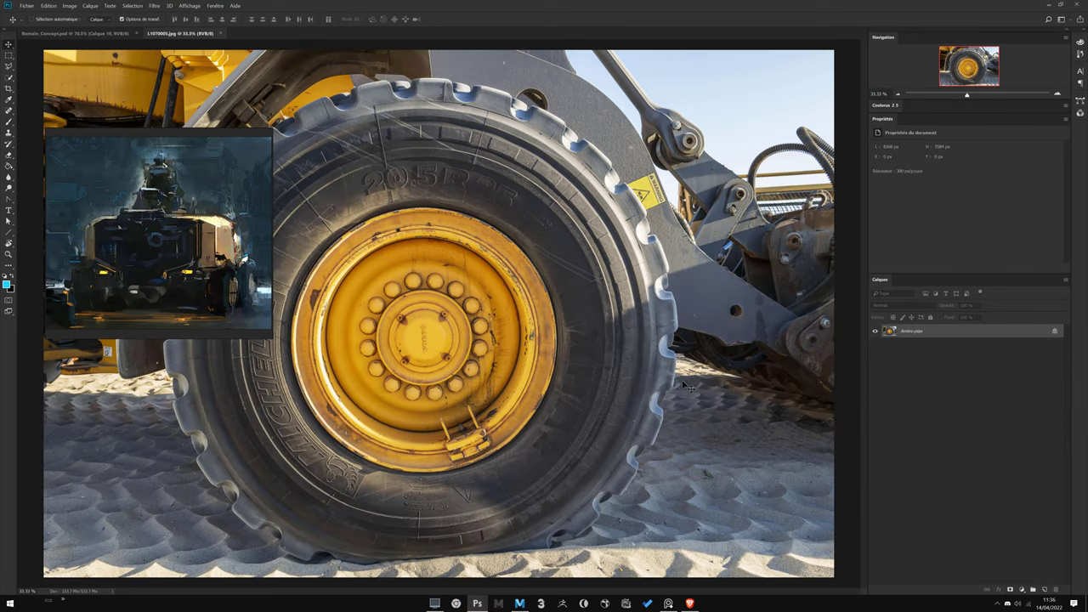
key(j)
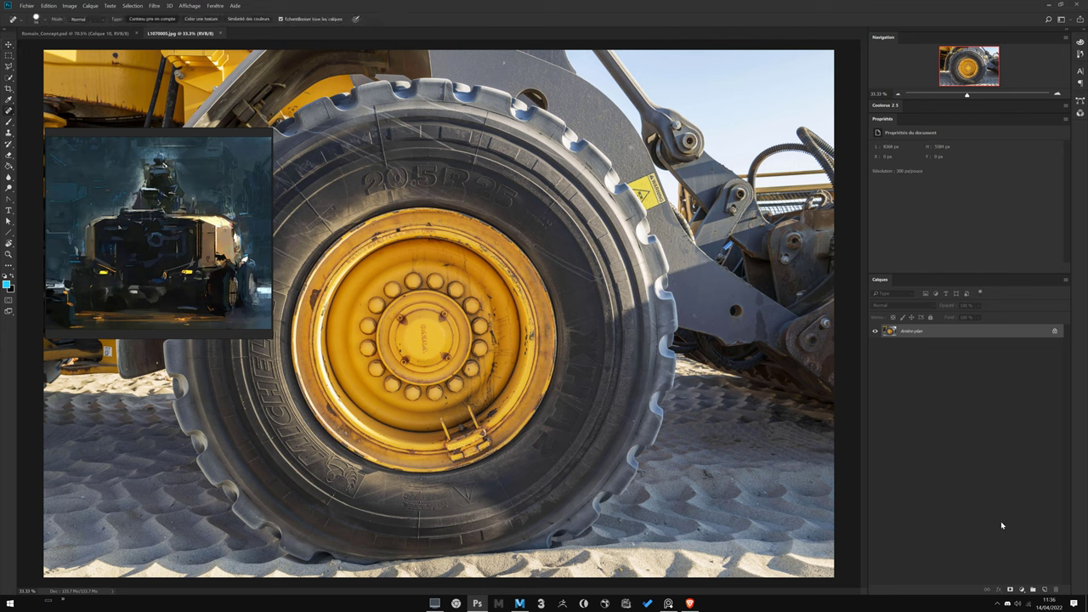
click(1047, 591)
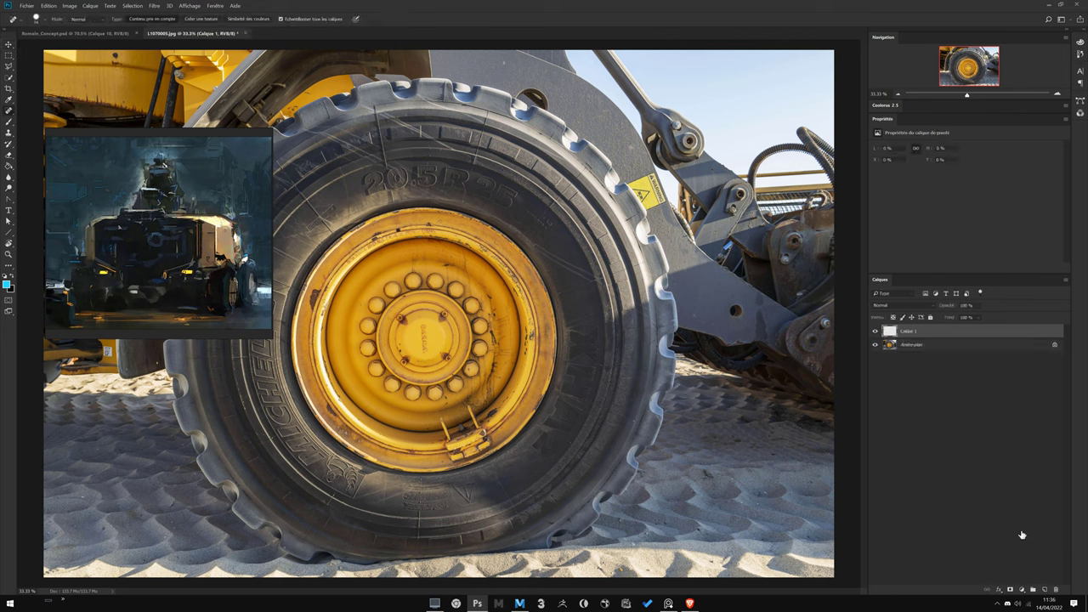
drag(392, 283, 392, 290)
key(ctrl+z)
click(392, 290)
key(ctrl+z)
click(391, 289)
key(ctrl+z)
Heal away the round bolts along the left side of the yellow rim's hub.
click(393, 289)
drag(375, 309, 378, 303)
click(368, 327)
click(367, 326)
click(367, 348)
click(369, 347)
click(370, 347)
drag(371, 341, 374, 368)
click(374, 368)
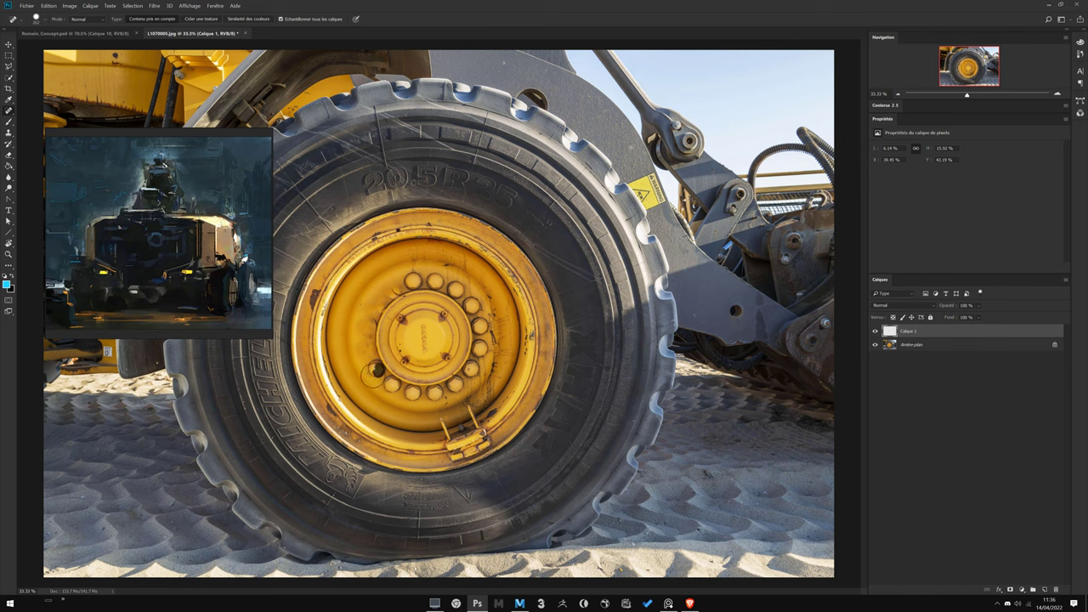
Heal away the bolts along the bottom and right side of the rim's hub.
click(375, 371)
mouse_move(378, 366)
mouse_down()
mouse_move(417, 399)
mouse_move(454, 387)
mouse_move(482, 351)
mouse_up()
click(471, 375)
click(481, 327)
click(482, 345)
click(472, 305)
click(480, 327)
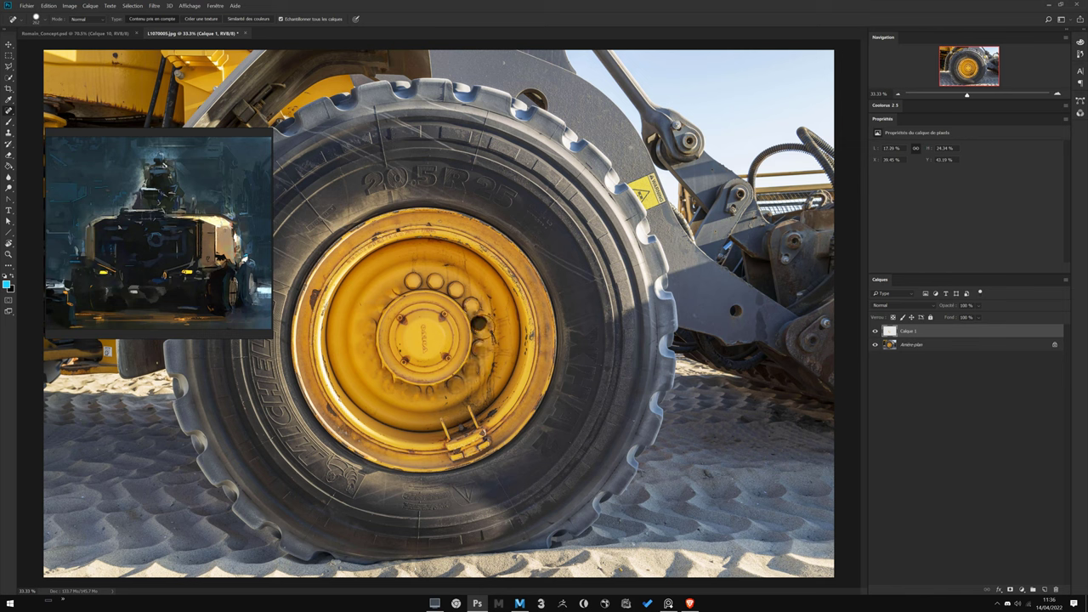
Remove the remaining bolts above and to the upper right of the hub with the Spot Healing Brush.
mouse_move(472, 316)
mouse_down()
mouse_move(447, 283)
mouse_move(393, 289)
mouse_up()
click(413, 281)
click(415, 279)
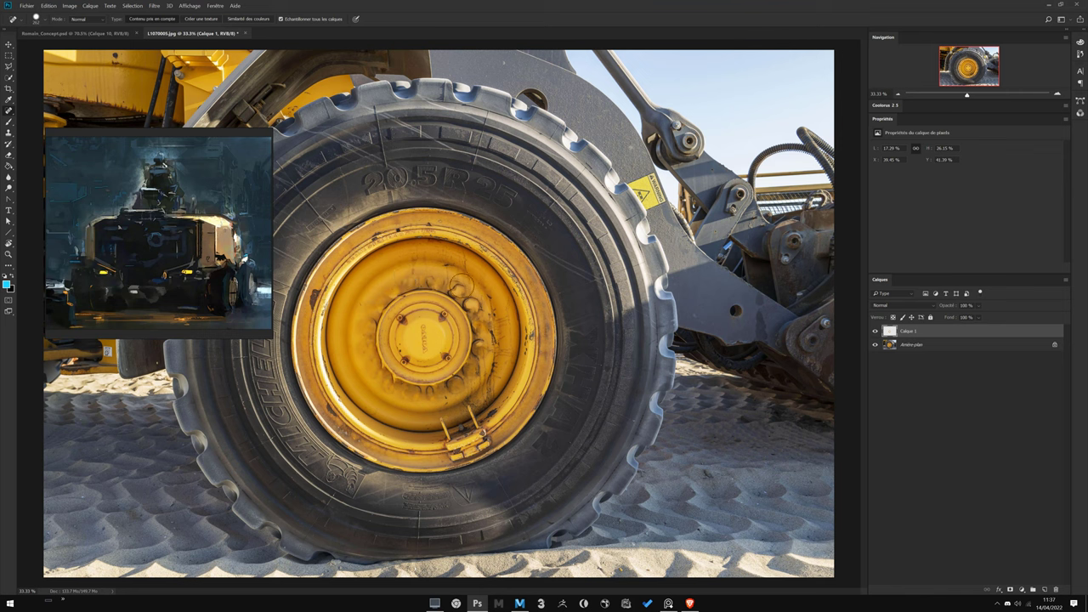
drag(450, 287, 478, 311)
Choose the Arrondi flou pression taille brush, sample the rim's yellow and paint over the blotches along the hub's upper right.
key(b)
alt+right_drag(412, 278, 399, 279)
alt+click(395, 279)
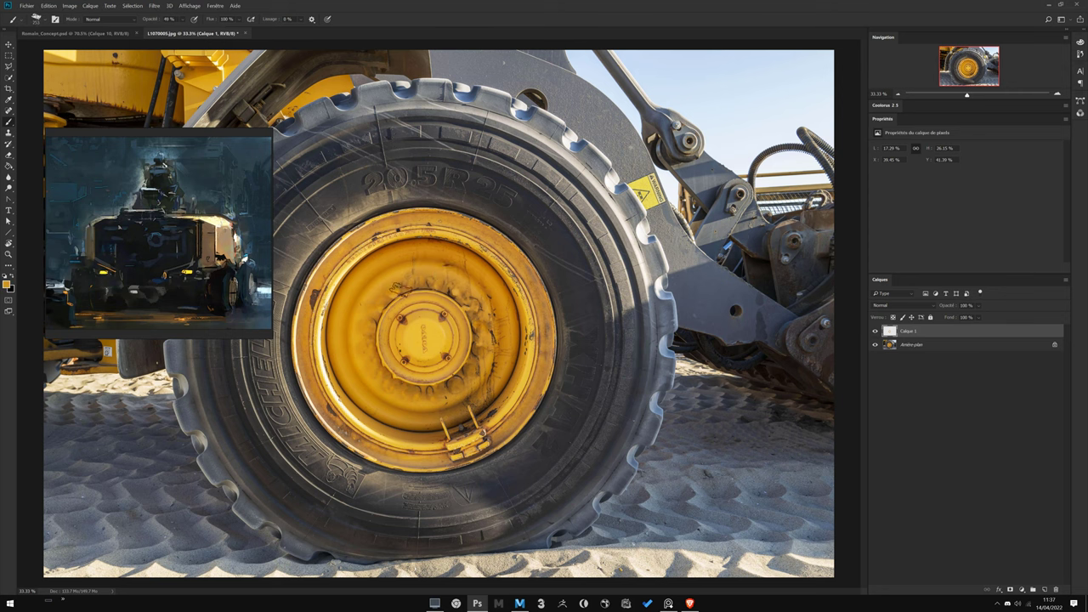
right_click(406, 288)
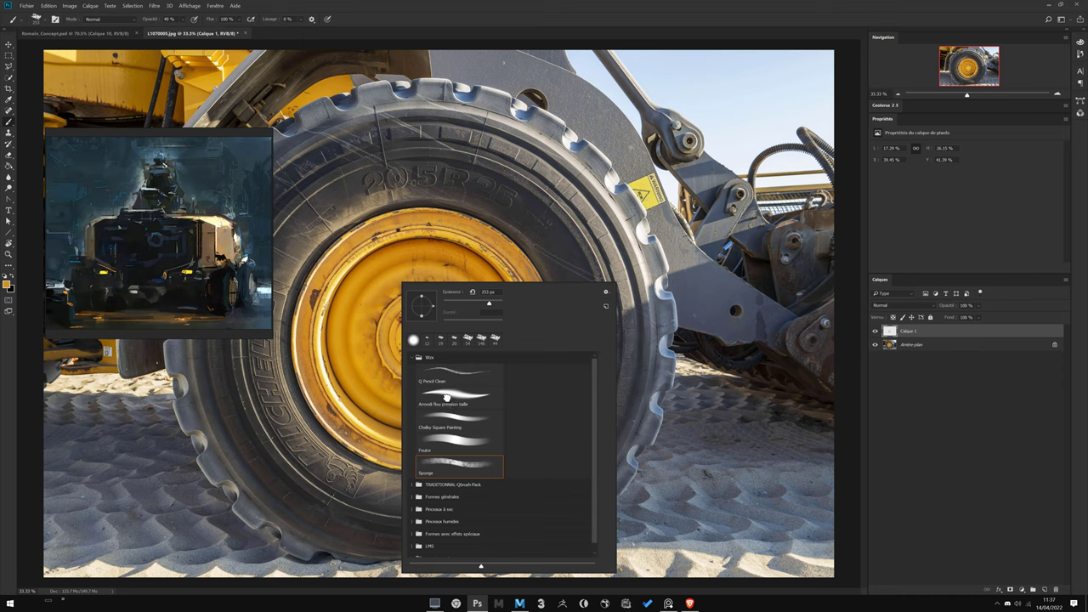
double_click(446, 395)
drag(428, 278, 478, 325)
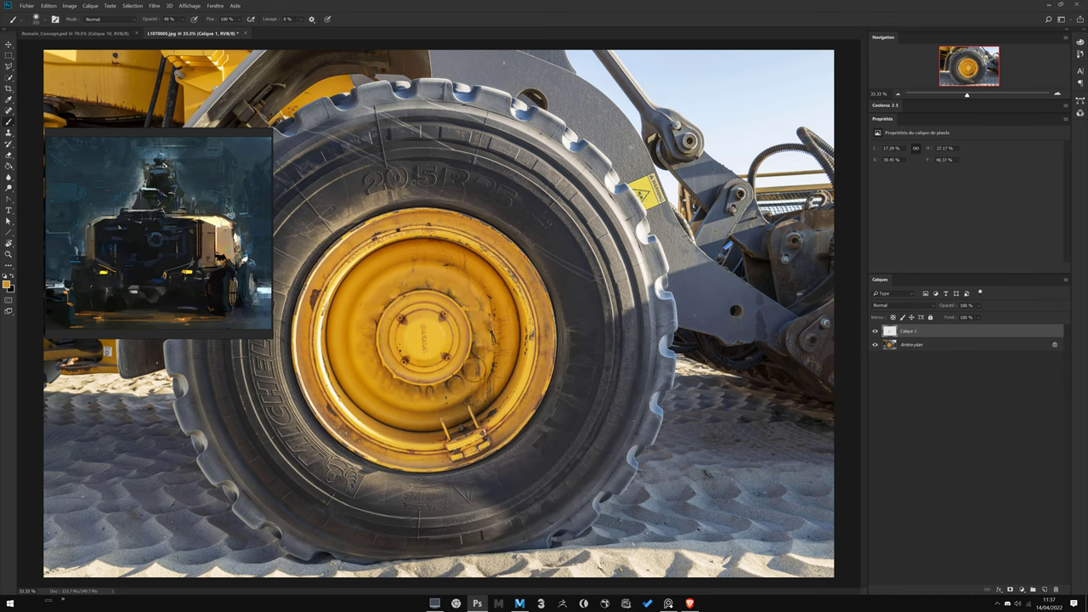
Paint over the remaining blotches to the right of and below the hub with yellow sampled from the rim.
drag(475, 369, 476, 344)
alt+click(480, 366)
mouse_move(446, 394)
mouse_down()
mouse_move(402, 389)
mouse_move(405, 399)
mouse_up()
alt+click(402, 396)
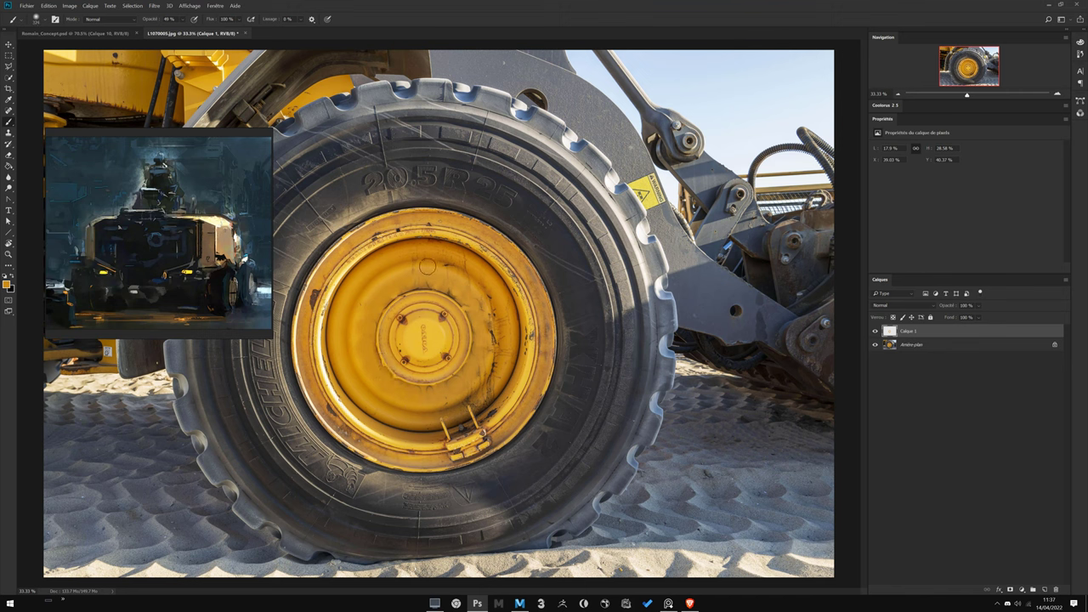
Compare the retouch with the original, merge Calque 1 into the background and save L1070005.jpg.
key(v)
click(876, 330)
click(876, 330)
ctrl+click(912, 345)
key(ctrl+e)
key(ctrl+s)
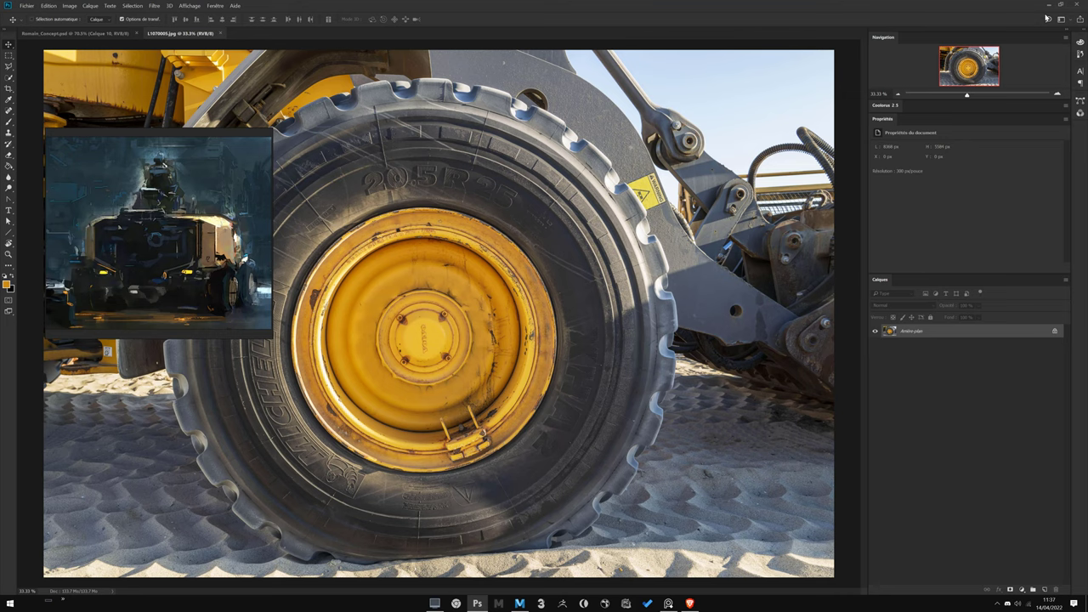
Switch to Maya and reload L1070005.jpg in the TractoPneu_file1 texture connected to the rim material's base color.
click(1050, 5)
click(466, 291)
alt+drag(472, 311, 521, 271)
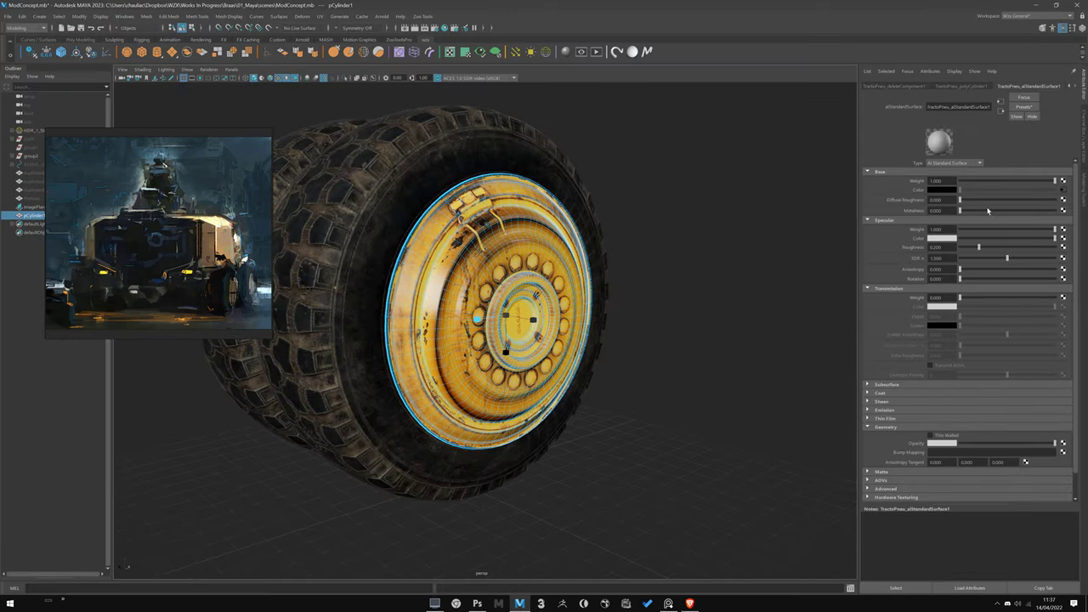
click(1062, 190)
click(942, 210)
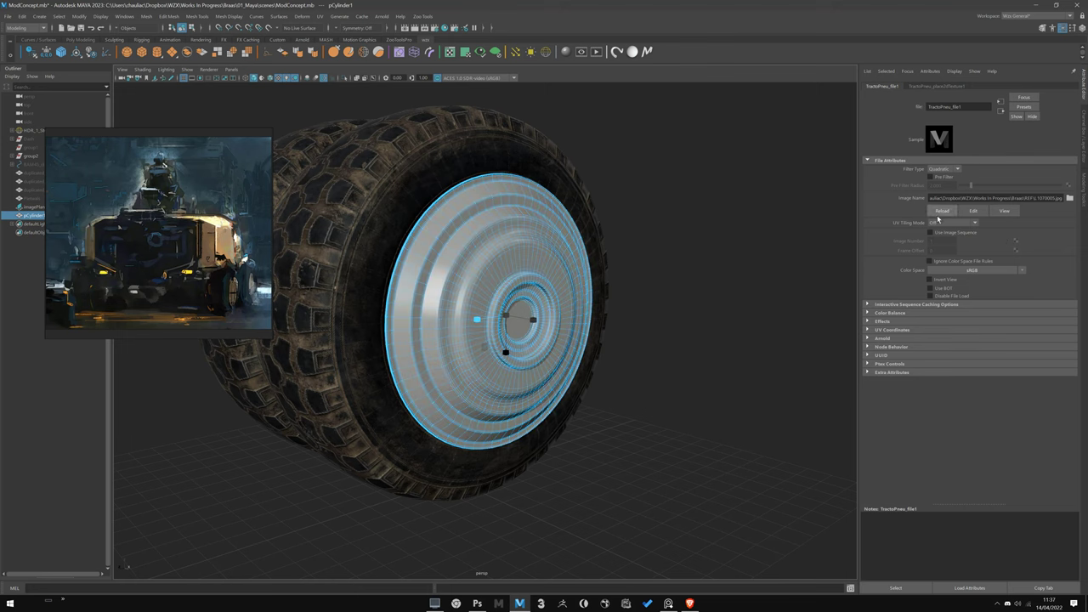
Examine the reloaded rim texture and the double wheel from several sides.
click(642, 287)
alt+drag(641, 286, 606, 250)
alt+right_drag(606, 250, 639, 280)
alt+drag(640, 281, 656, 289)
click(656, 290)
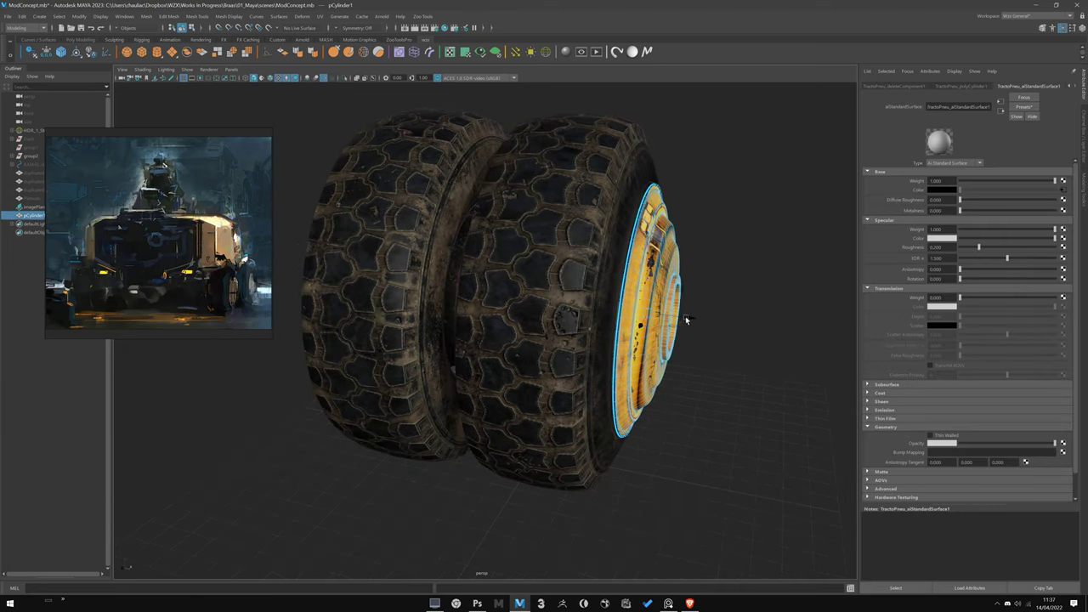
click(721, 321)
alt+right_drag(721, 320, 460, 255)
alt+drag(460, 255, 384, 239)
scroll(412, 277, up, 3)
alt+drag(412, 277, 459, 292)
scroll(469, 346, up, 2)
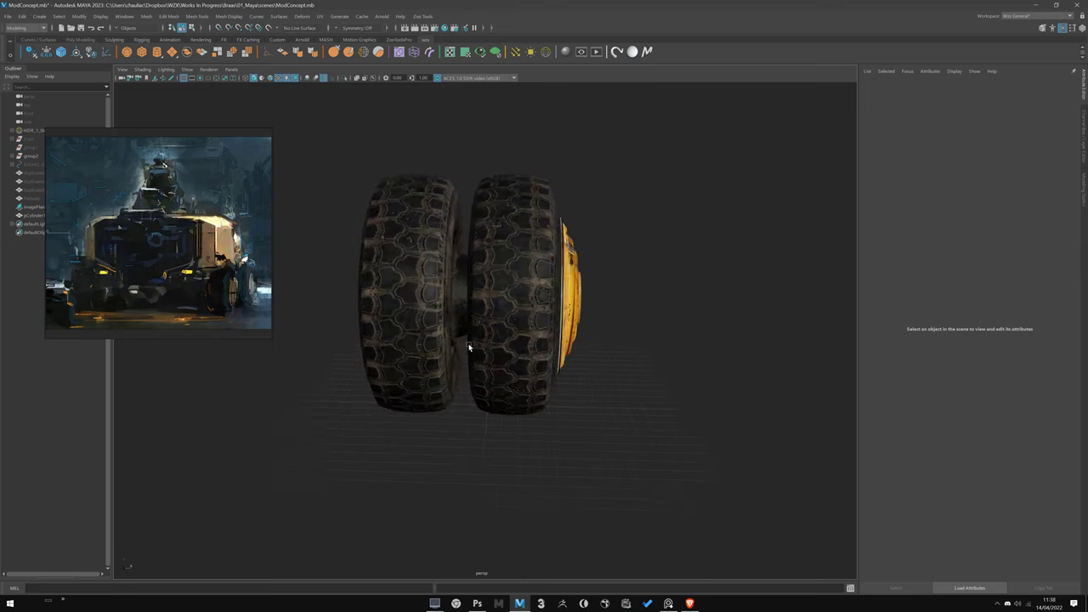
Duplicate the yellow rim and move the copy along the axle into the inner tire.
alt+middle_drag(468, 347, 497, 354)
click(598, 308)
key(ctrl+d)
drag(628, 299, 499, 299)
click(510, 478)
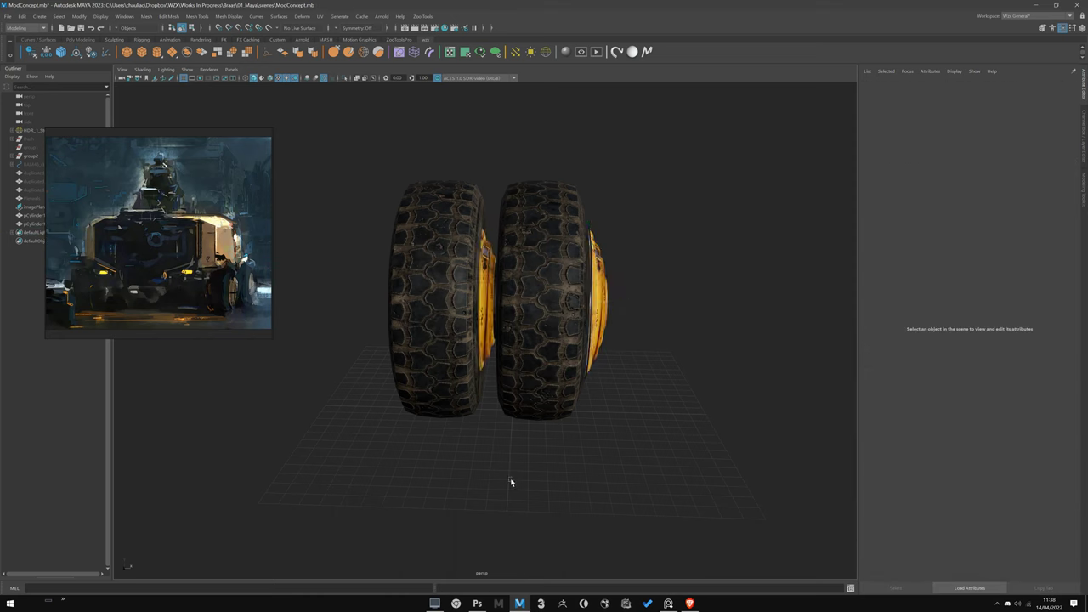
Scale the inner rim copy down slightly and deselect it.
scroll(447, 374, down, 3)
click(487, 311)
click(487, 311)
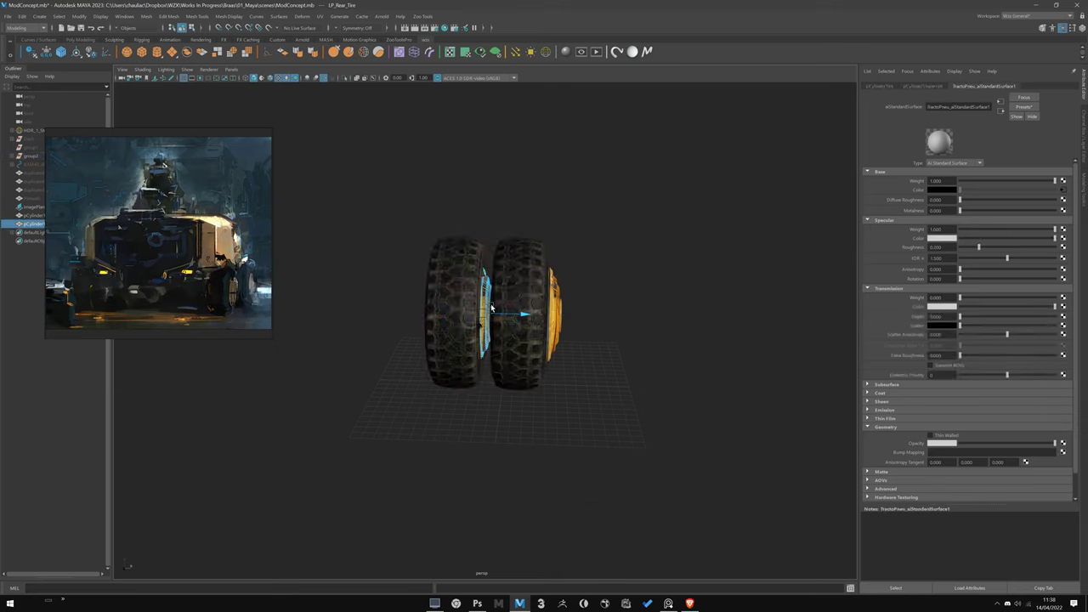
key(r)
mouse_move(483, 314)
mouse_down()
mouse_move(453, 320)
mouse_move(484, 321)
mouse_up()
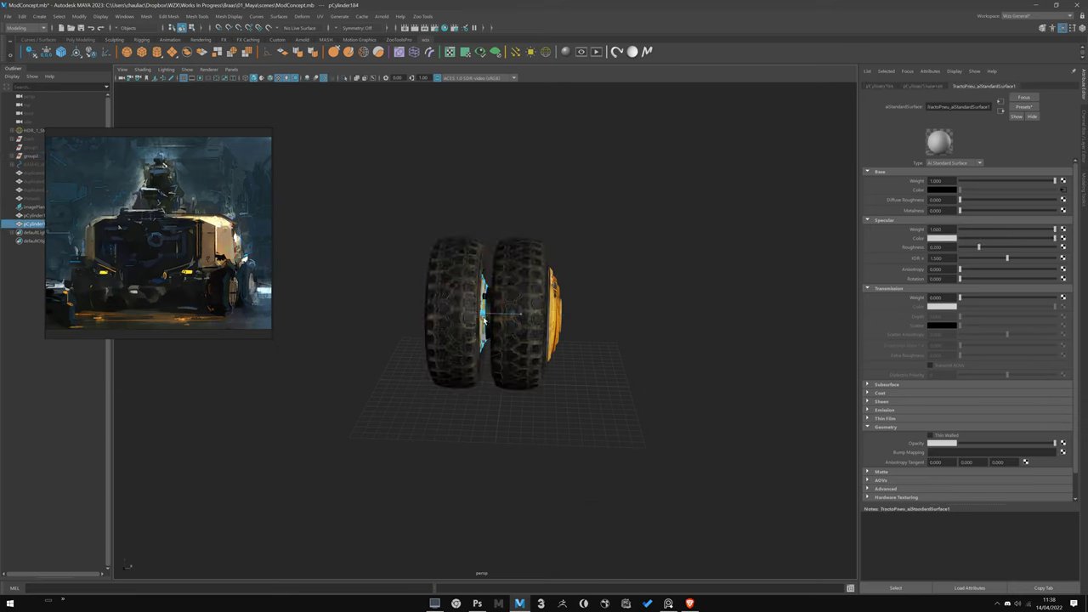
click(513, 317)
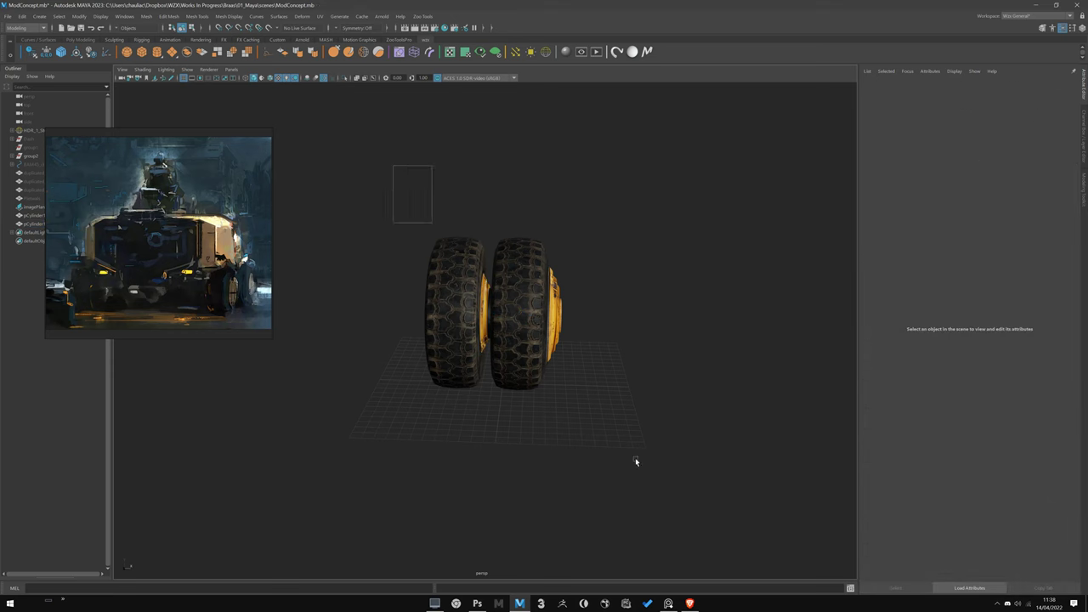
Select both tires and both rims and combine them into one group.
drag(635, 459, 636, 460)
key(ctrl+g)
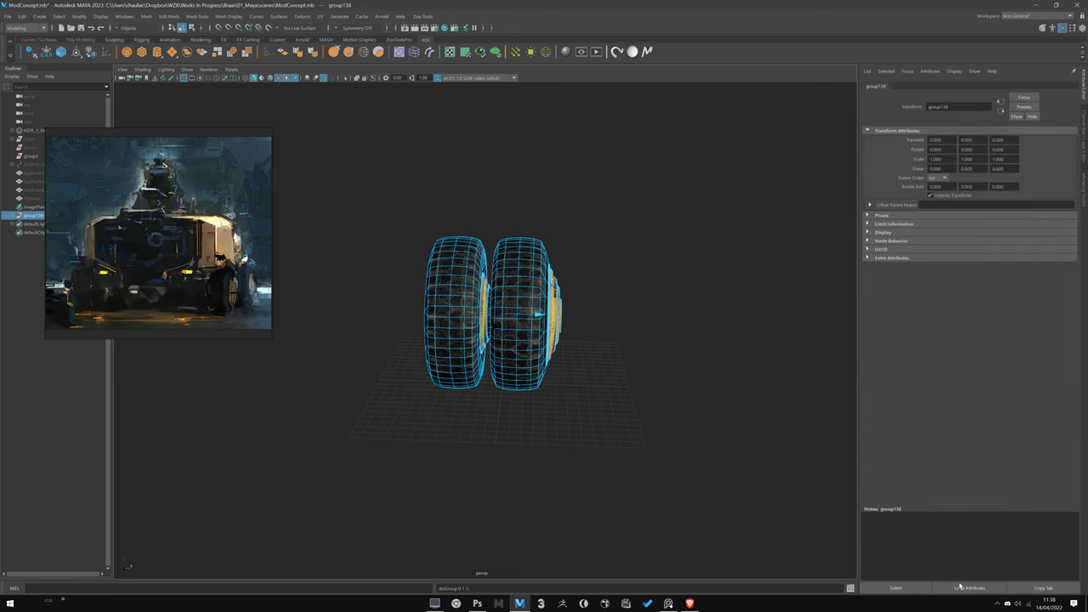
click(996, 605)
click(972, 587)
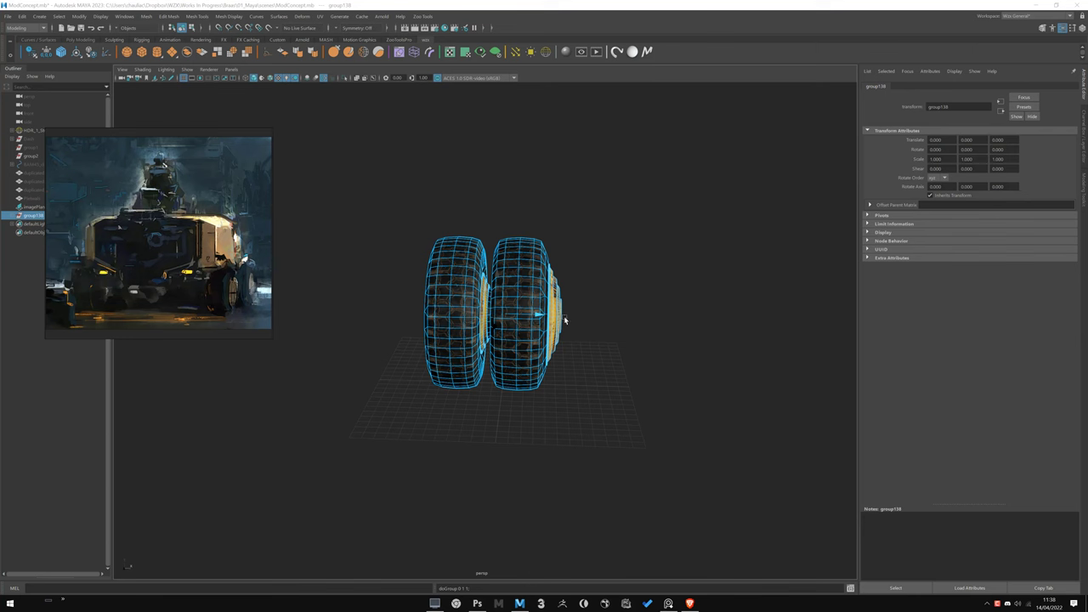
mouse_move(565, 320)
alt+mouse_down()
mouse_move(586, 306)
mouse_move(583, 319)
alt+mouse_up()
alt+drag(539, 354, 509, 337)
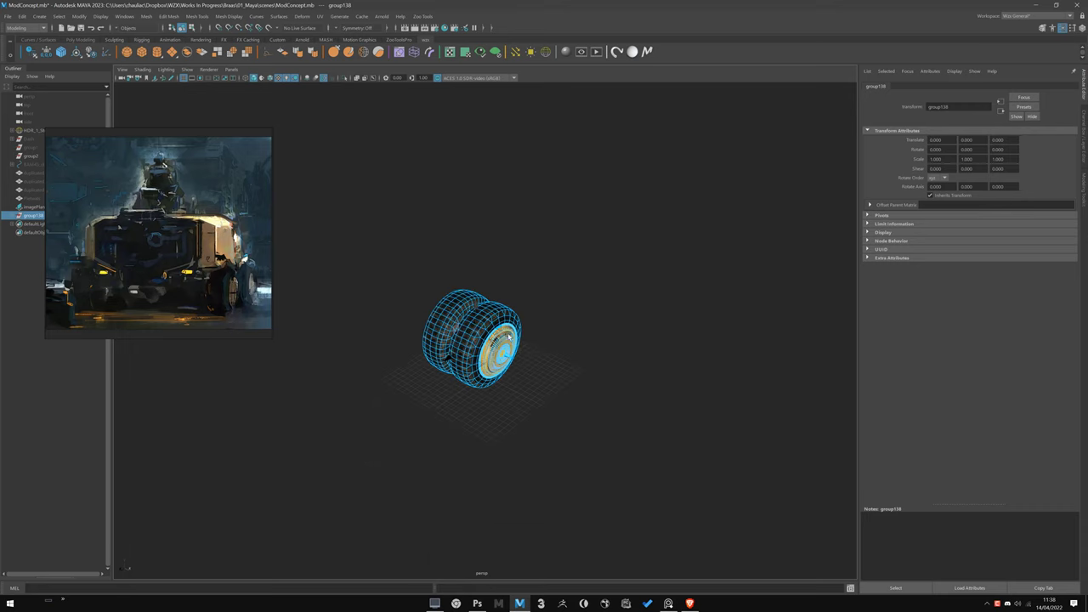
key(ctrl+d)
drag(450, 362, 535, 293)
click(540, 352)
alt+drag(540, 352, 440, 225)
click(550, 361)
key(Delete)
alt+right_drag(441, 225, 510, 292)
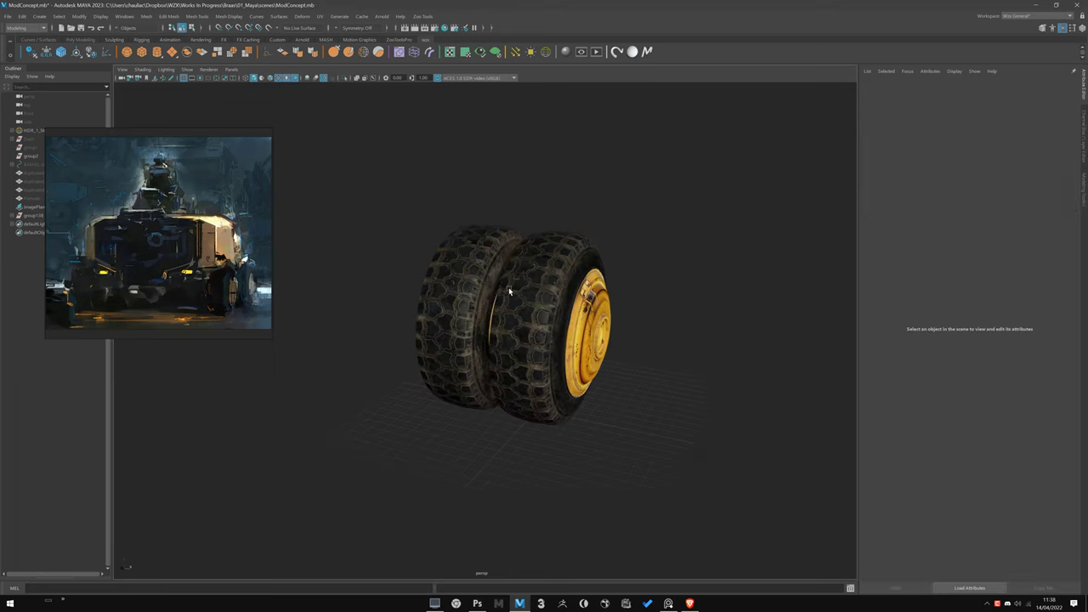
Move the floating concept art image clear of the Outliner so the object names can be read.
right_drag(170, 243, 240, 206)
click(381, 241)
alt+drag(490, 313, 440, 265)
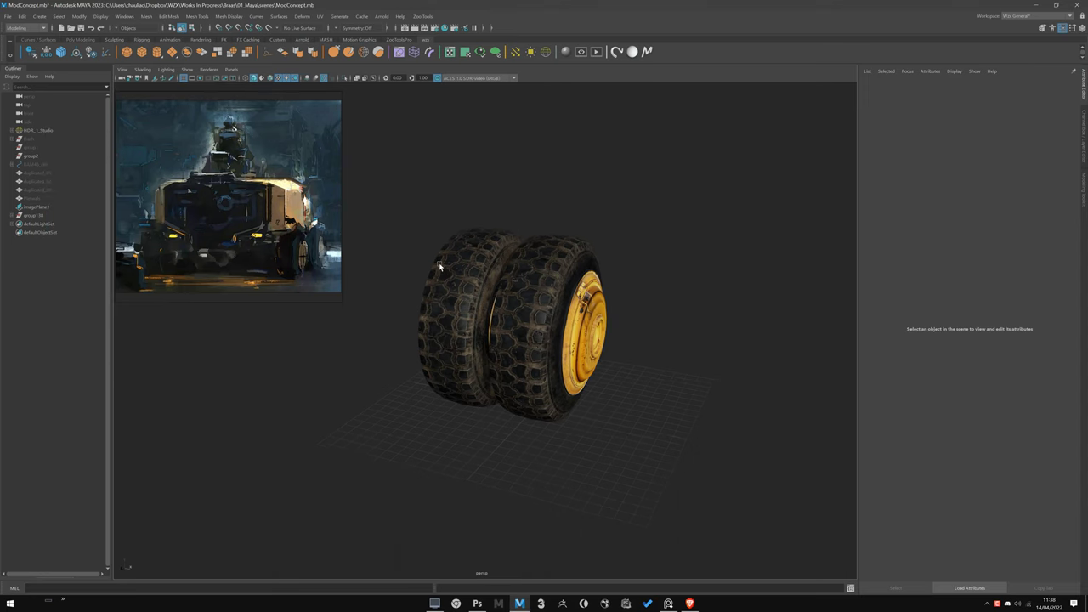
alt+right_drag(440, 267, 296, 244)
Rename the double wheel group WHEEL and hide it.
click(33, 215)
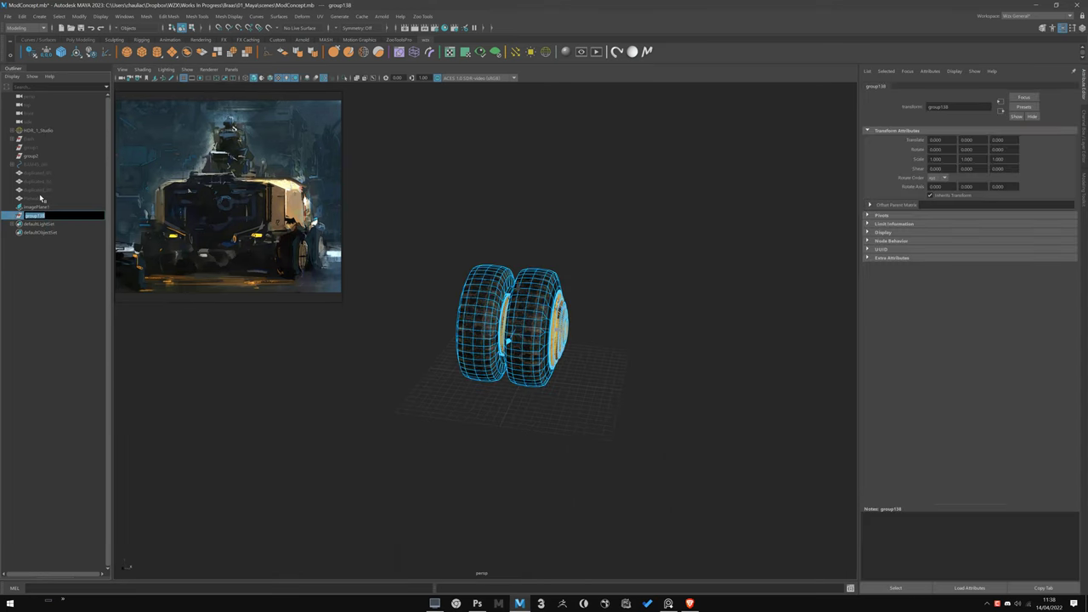
key(Return)
key(h)
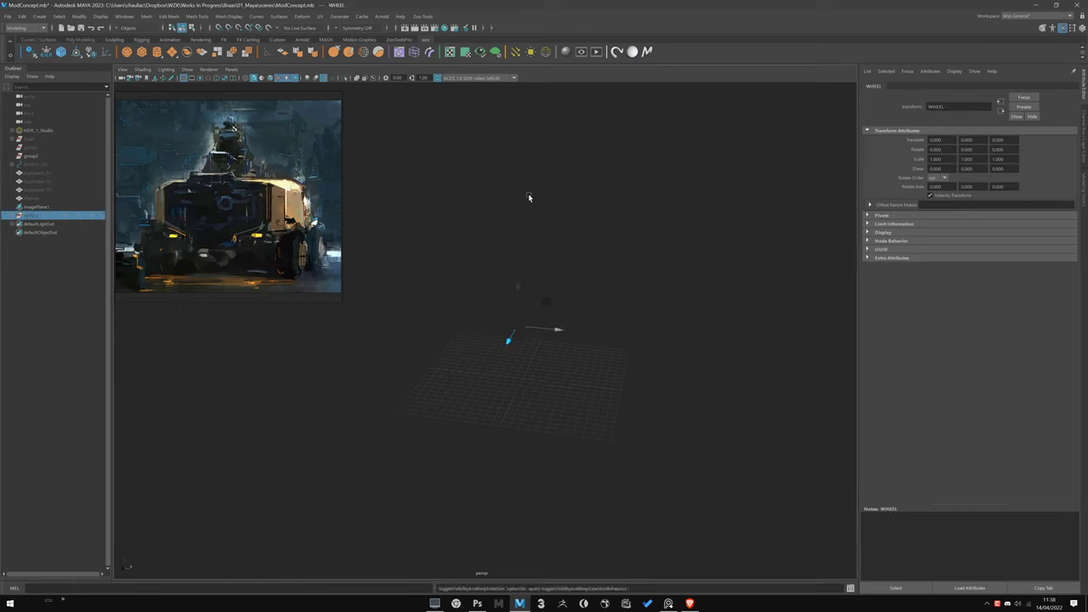
click(530, 196)
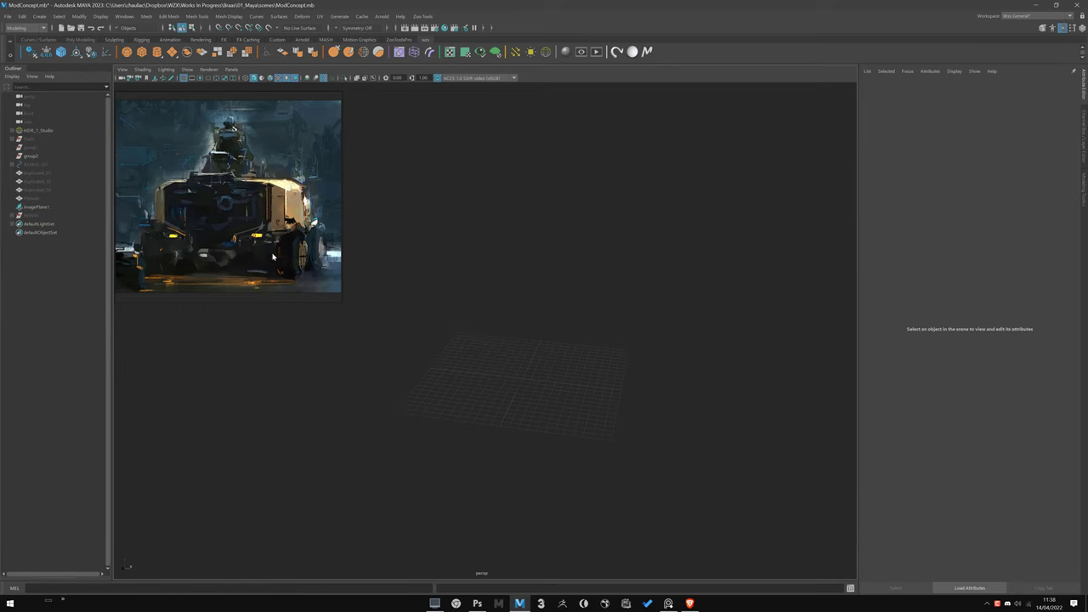
Delete imagePlane1 and the extra leftover mesh, and unhide the machine parts duplicated_01 to duplicated_03.
click(38, 206)
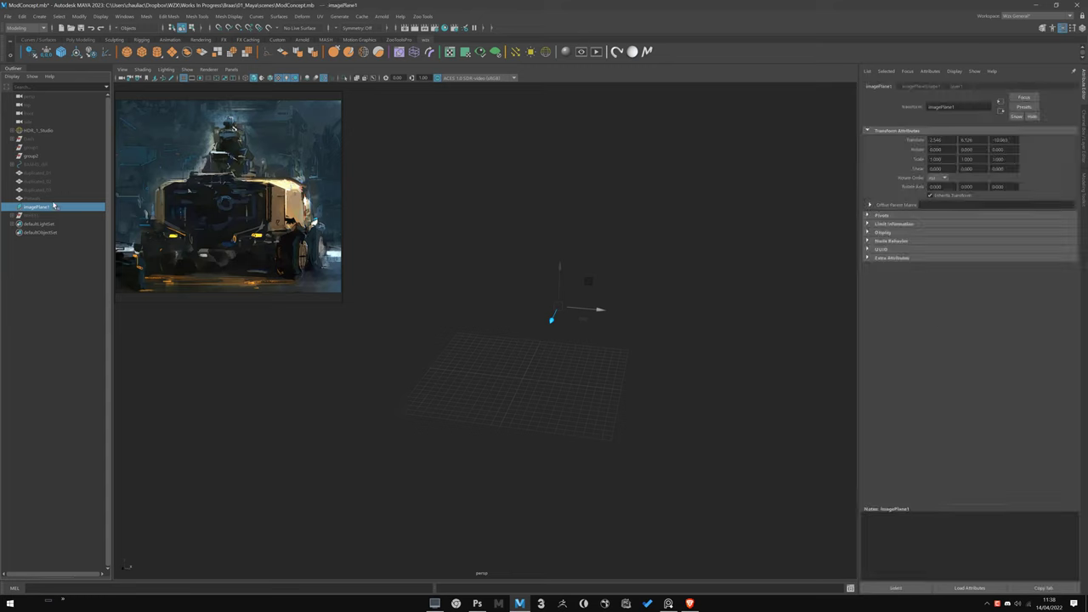
key(Delete)
drag(39, 201, 40, 174)
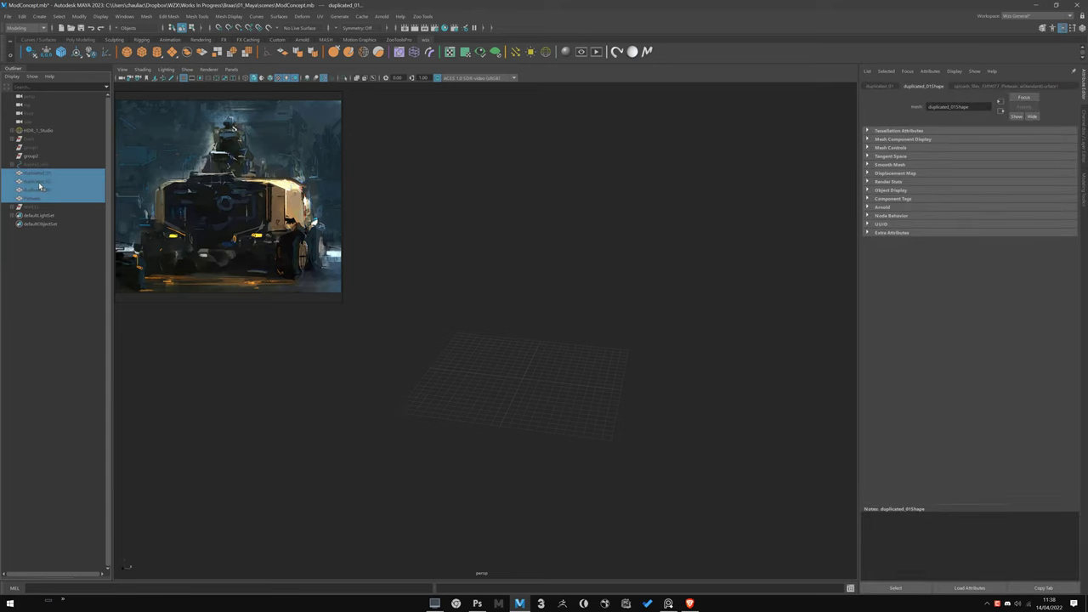
key(h)
click(244, 364)
scroll(245, 364, down, 4)
alt+middle_drag(245, 364, 335, 413)
alt+drag(335, 413, 392, 392)
click(393, 392)
key(h)
Select the three machine parts and move them together sideways until the engine cover sits above the grid.
drag(372, 311, 240, 456)
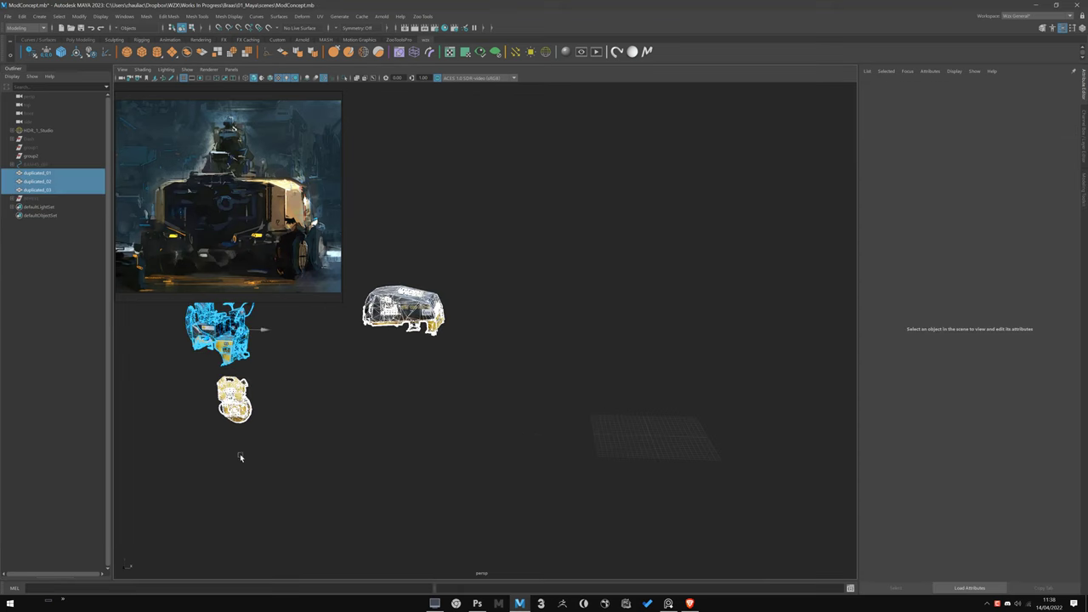
drag(265, 328, 535, 354)
alt+middle_drag(536, 354, 393, 376)
scroll(412, 328, up, 3)
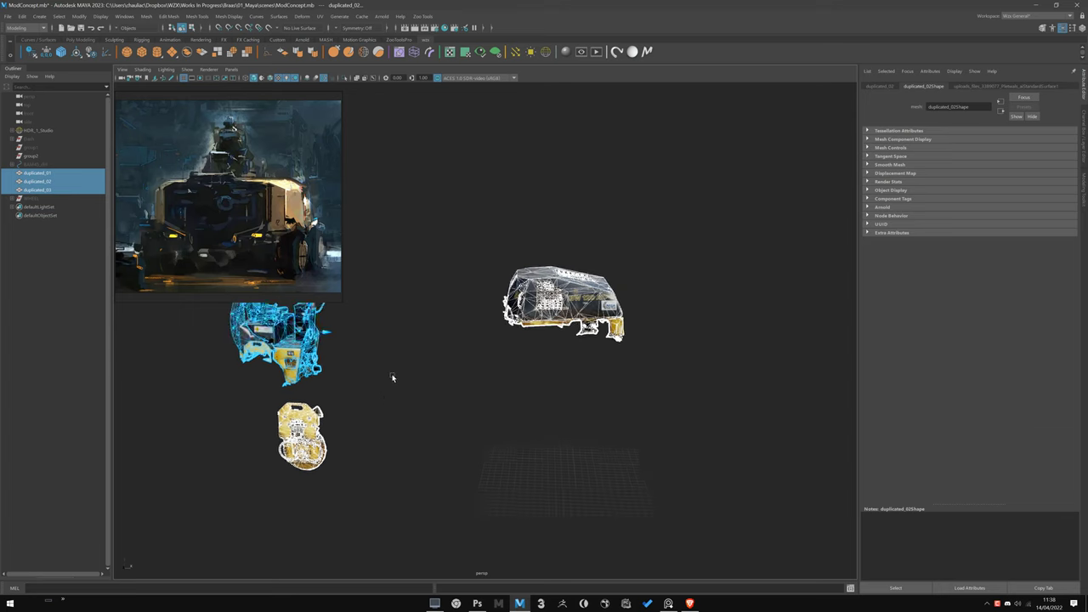
Duplicate the lower yellow machine part and place the copy at the grid center below the engine cover.
click(374, 392)
drag(294, 507, 361, 435)
alt+middle_drag(437, 466, 392, 472)
scroll(374, 457, down, 2)
click(354, 439)
click(297, 444)
alt+drag(337, 439, 510, 439)
key(ctrl+d)
Unhide the WHEEL group and move the copied yellow part out beside the double wheel.
click(51, 198)
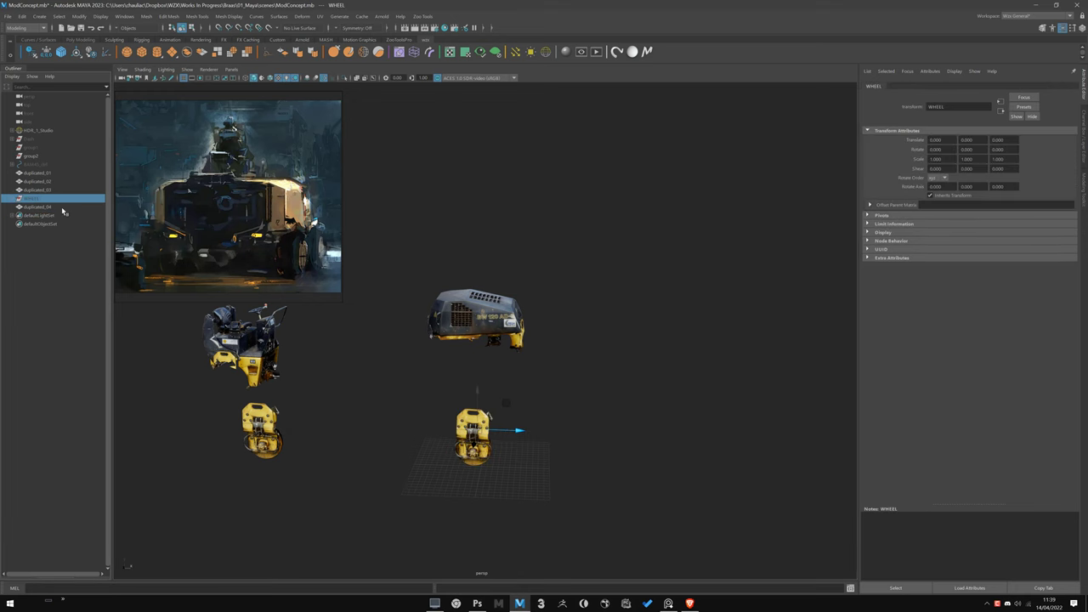
key(f)
click(406, 387)
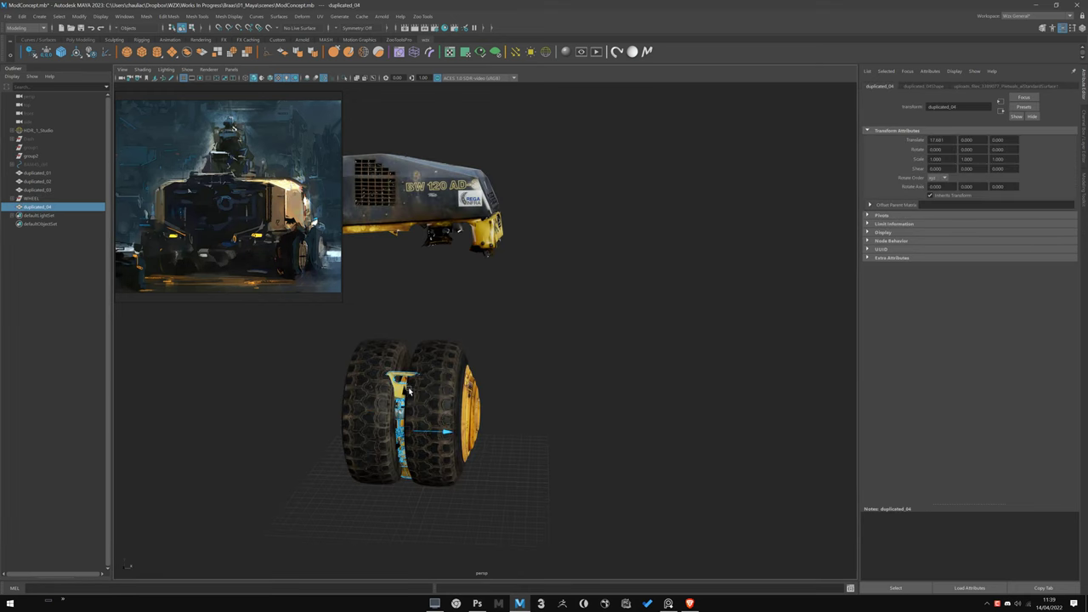
drag(502, 428, 572, 383)
click(618, 435)
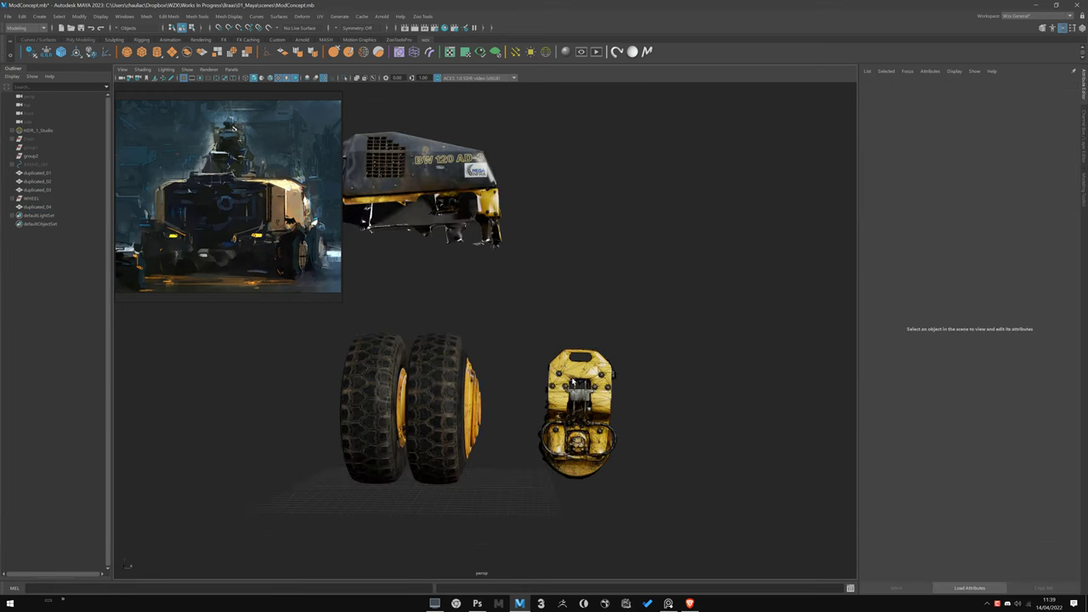
Rotate the copied yellow part 90 degrees about Y, scale it to 0.672 and fit it between the two tires.
click(602, 416)
alt+drag(602, 416, 634, 428)
key(w)
middle_drag(655, 353, 531, 308)
key(r)
key(ctrl+z)
key(ctrl+z)
key(ctrl+z)
key(ctrl+z)
key(ctrl+z)
key(ctrl+z)
key(ctrl+z)
key(ctrl+z)
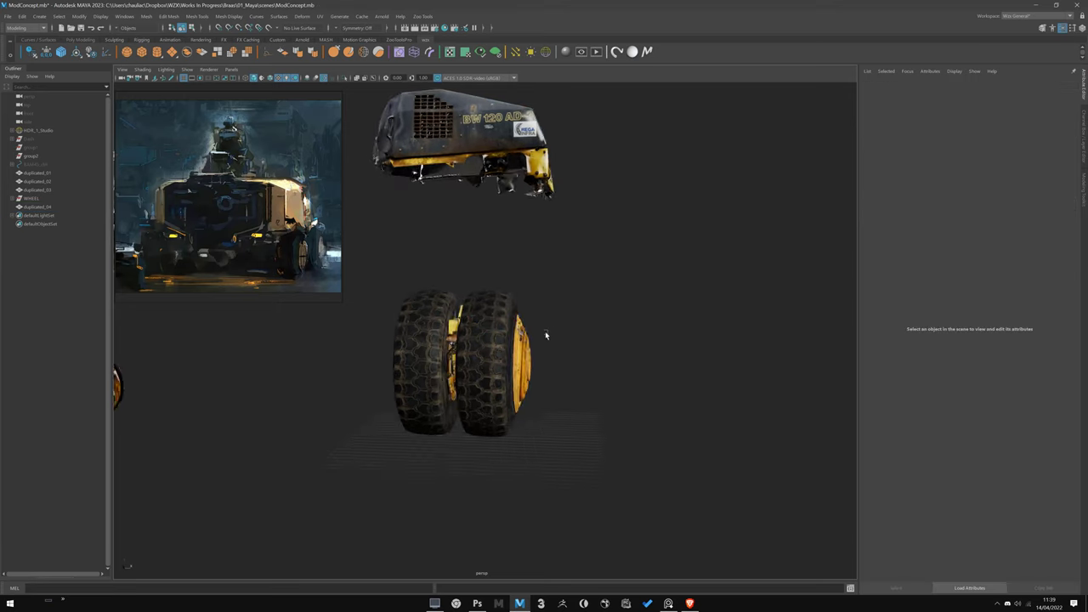
key(ctrl+z)
key(ctrl+z)
key(ctrl+z)
key(ctrl+z)
key(ctrl+z)
key(ctrl+z)
key(ctrl+z)
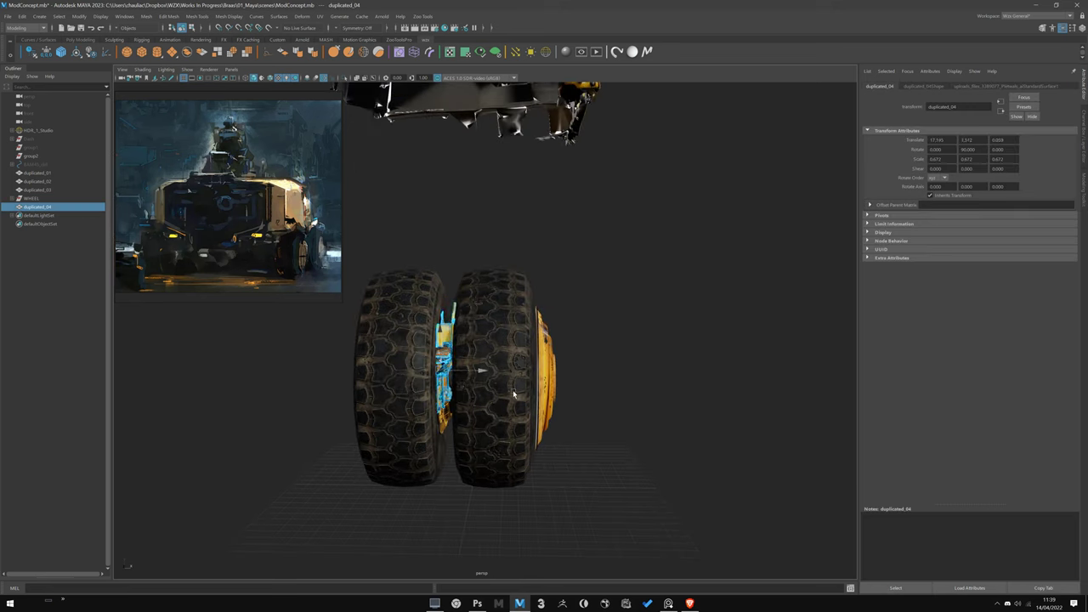
Duplicate the yellow part from between the tires, move the copy out in front of the outer rim and rotate it to face outward.
drag(485, 371, 582, 366)
alt+drag(583, 366, 546, 385)
key(e)
drag(450, 353, 491, 338)
key(shift+z)
key(shift+z)
key(shift+z)
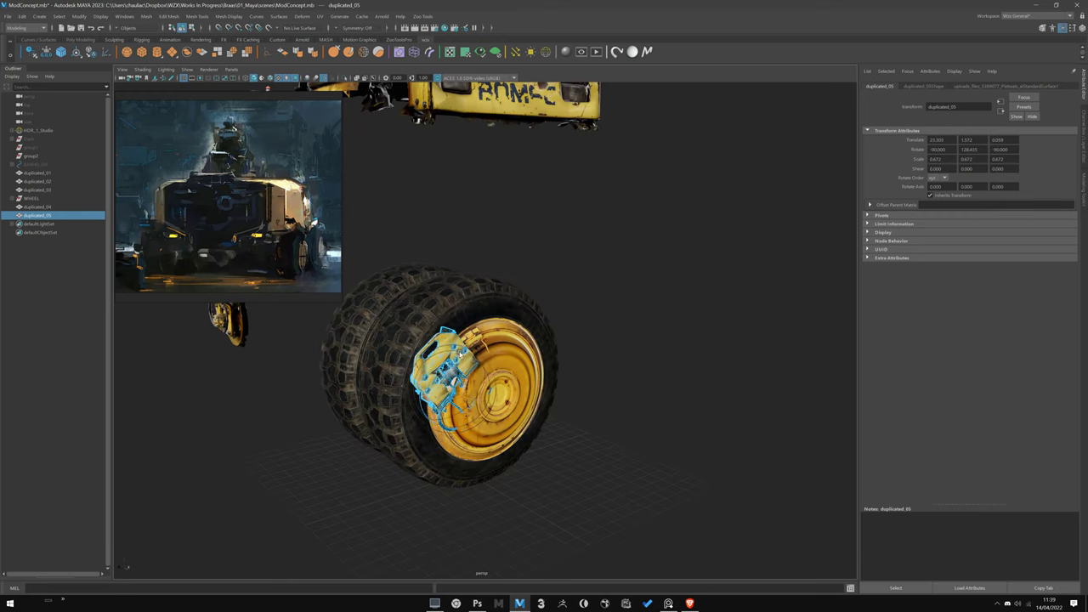
Scale down the yellow part in front of the outer rim and place it at the rim's upper edge.
key(shift+z)
key(shift+z)
key(shift+z)
key(shift+z)
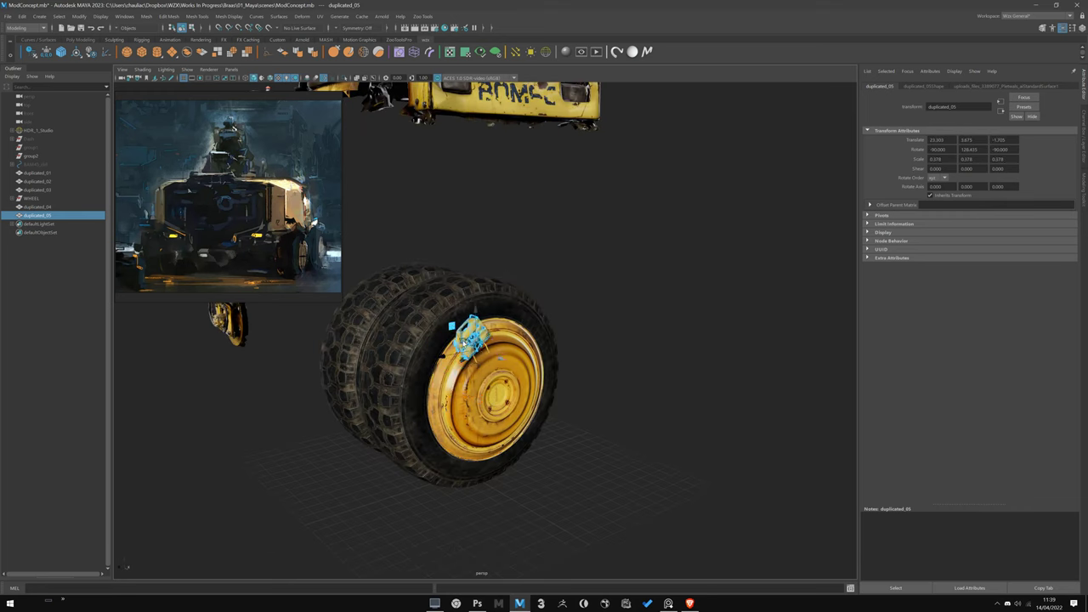
Tilt the yellow part at the outer rim's upper edge about X and enlarge it to a scale of 0.456.
key(shift+z)
key(shift+z)
key(shift+z)
key(shift+z)
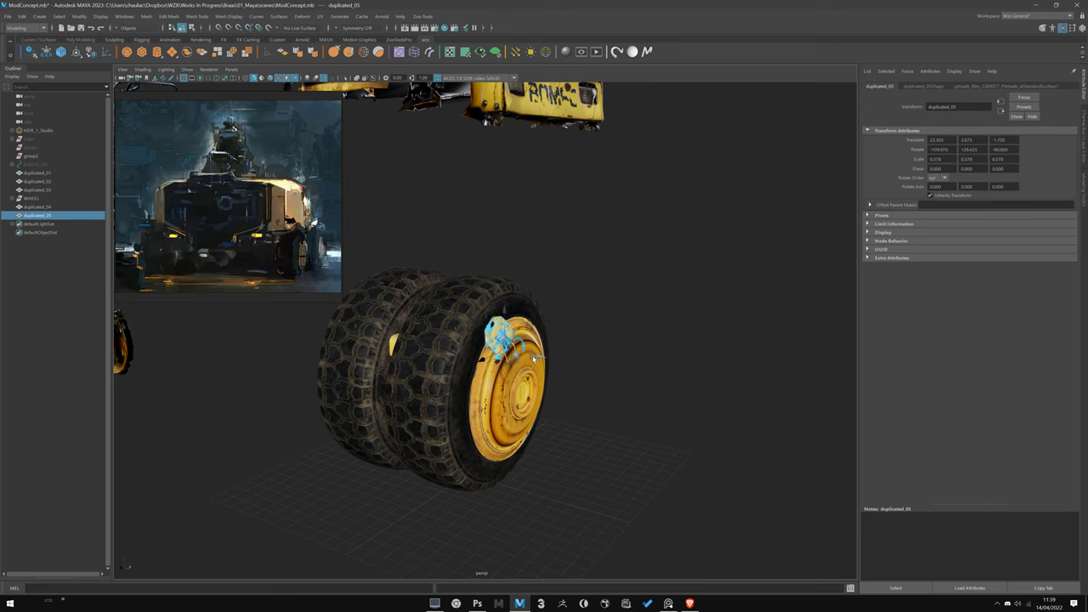
drag(505, 352, 592, 383)
click(590, 372)
alt+right_drag(592, 384, 467, 286)
alt+drag(467, 287, 446, 321)
alt+right_drag(445, 320, 513, 341)
alt+drag(514, 341, 769, 376)
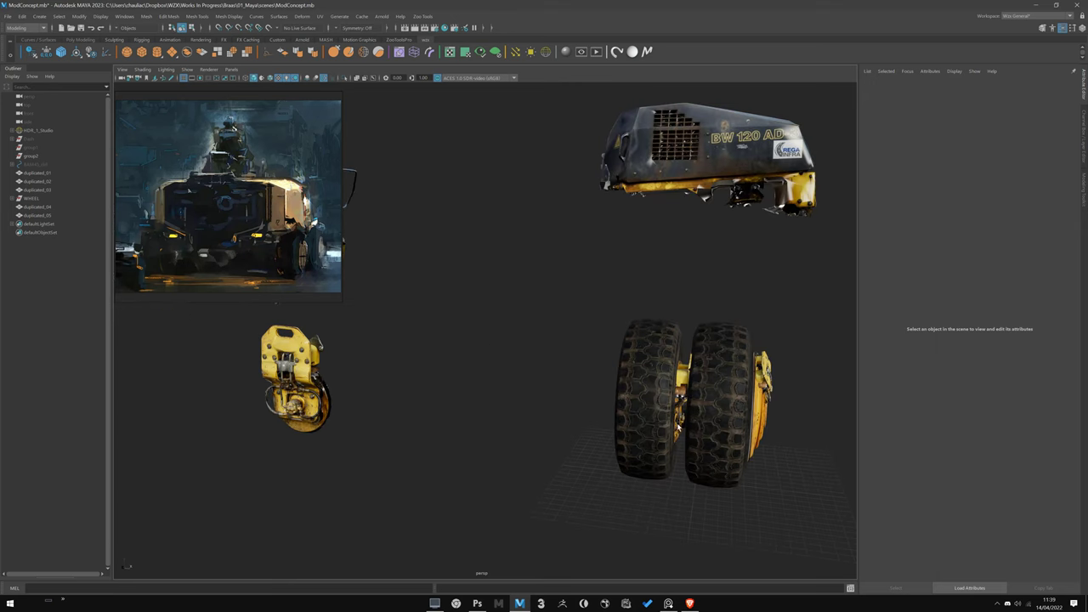
Hide the whole WHEEL group with both tires and rims.
click(682, 392)
click(676, 478)
alt+drag(663, 459, 637, 447)
alt+right_drag(636, 447, 575, 405)
alt+drag(575, 405, 605, 392)
click(606, 396)
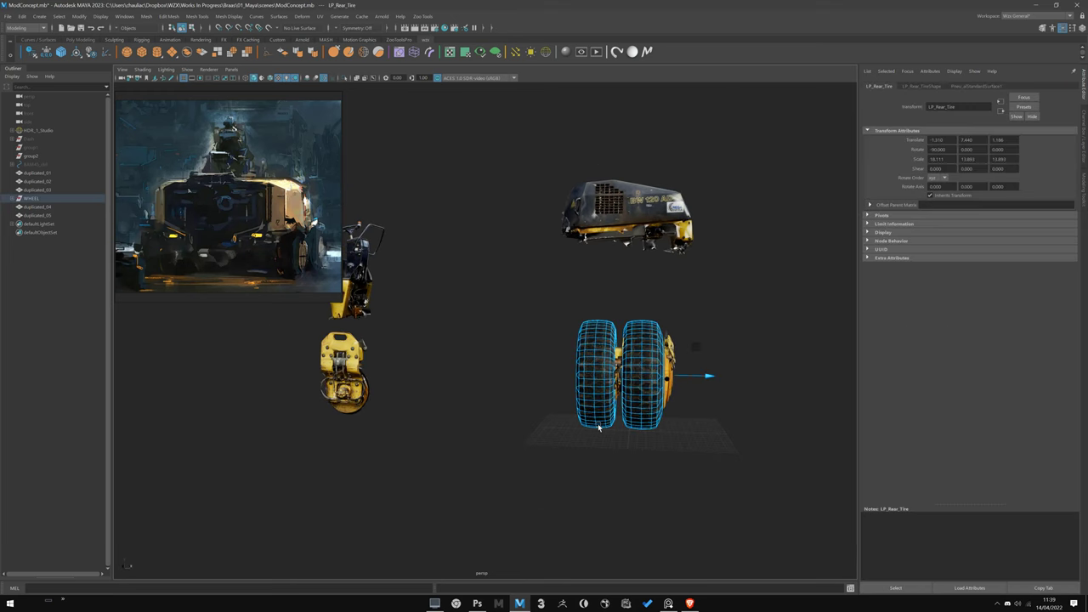
click(31, 199)
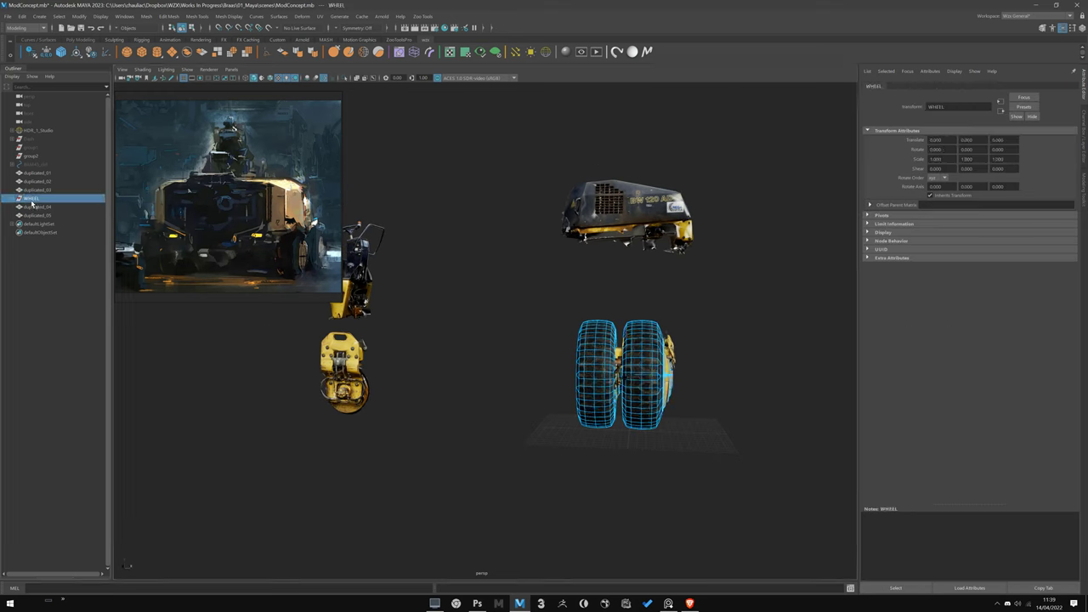
key(ctrl+h)
Delete the two copied yellow parts, duplicated_04 and duplicated_05.
drag(575, 313, 691, 398)
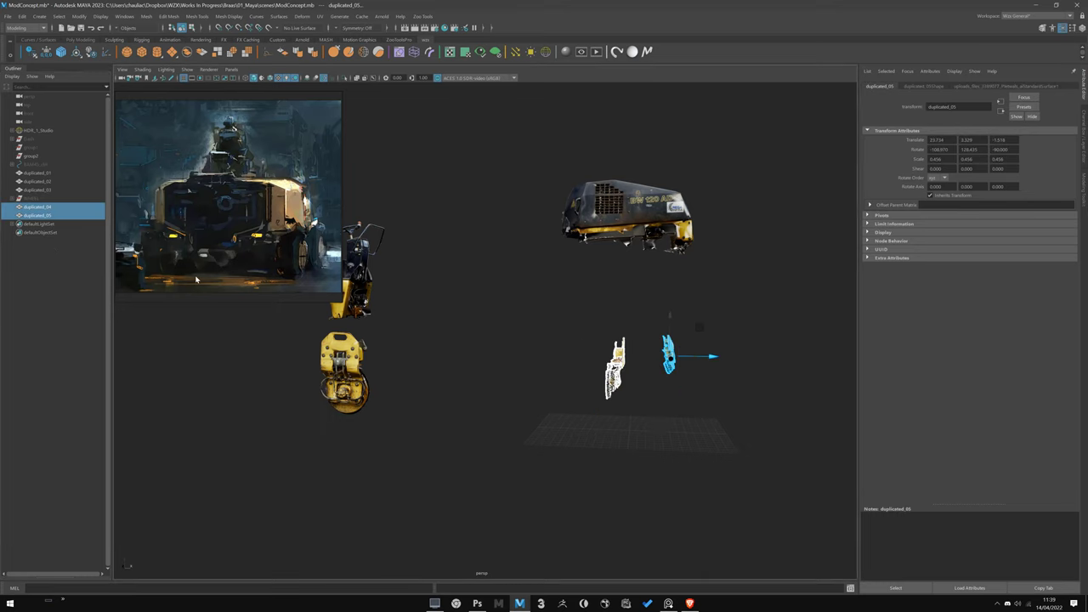
key(Delete)
alt+middle_drag(425, 369, 469, 396)
click(420, 318)
click(463, 408)
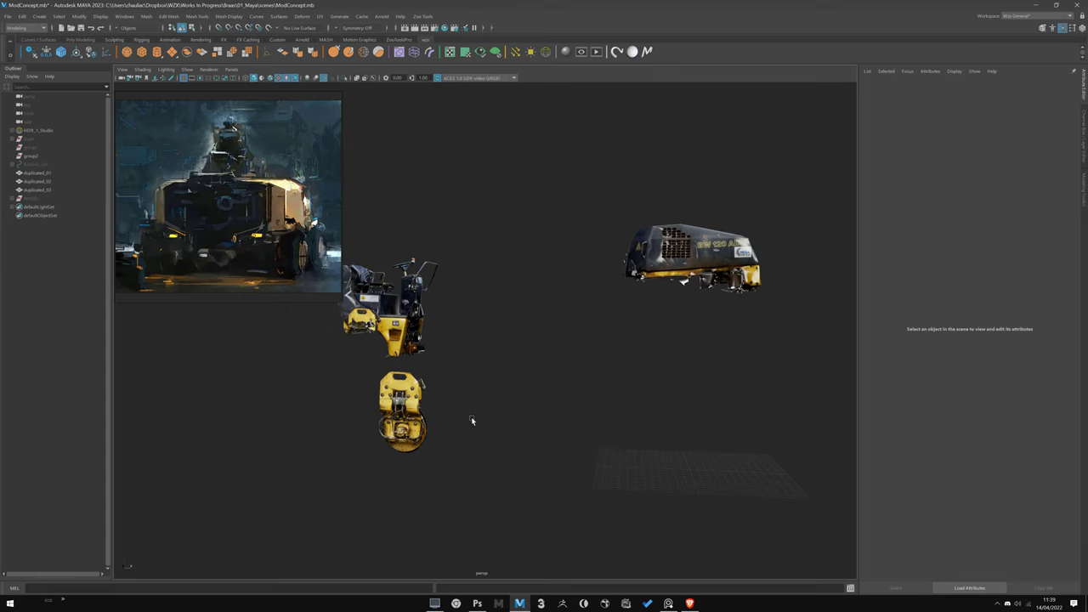
Examine the remaining scanned machine pieces one by one, including the driver section, the yellow part and the engine hood.
alt+drag(454, 366, 493, 380)
alt+middle_drag(493, 383, 440, 403)
click(319, 316)
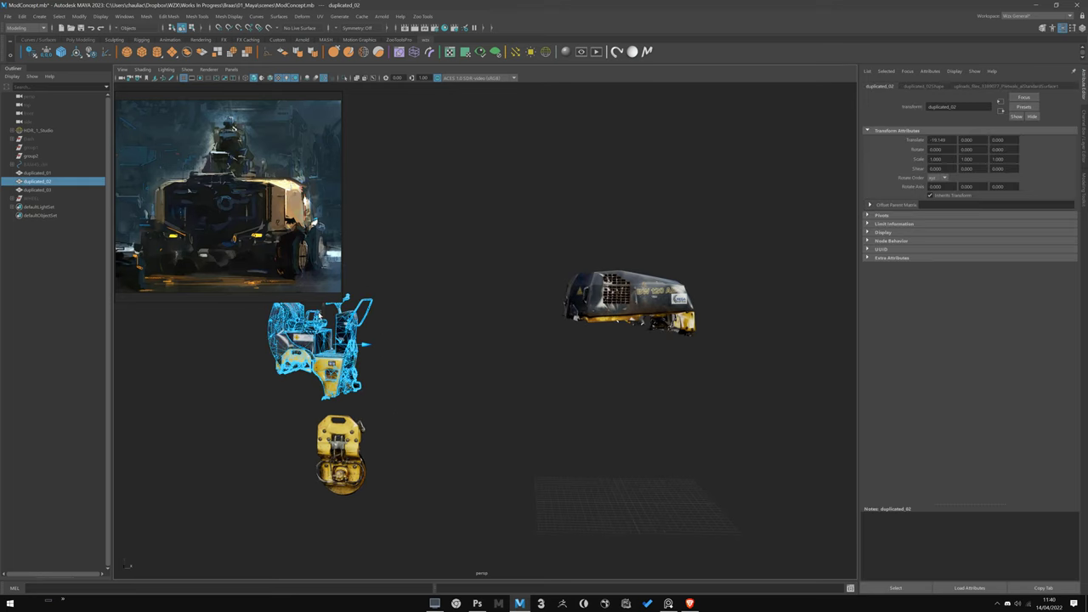
click(405, 348)
click(351, 448)
click(412, 457)
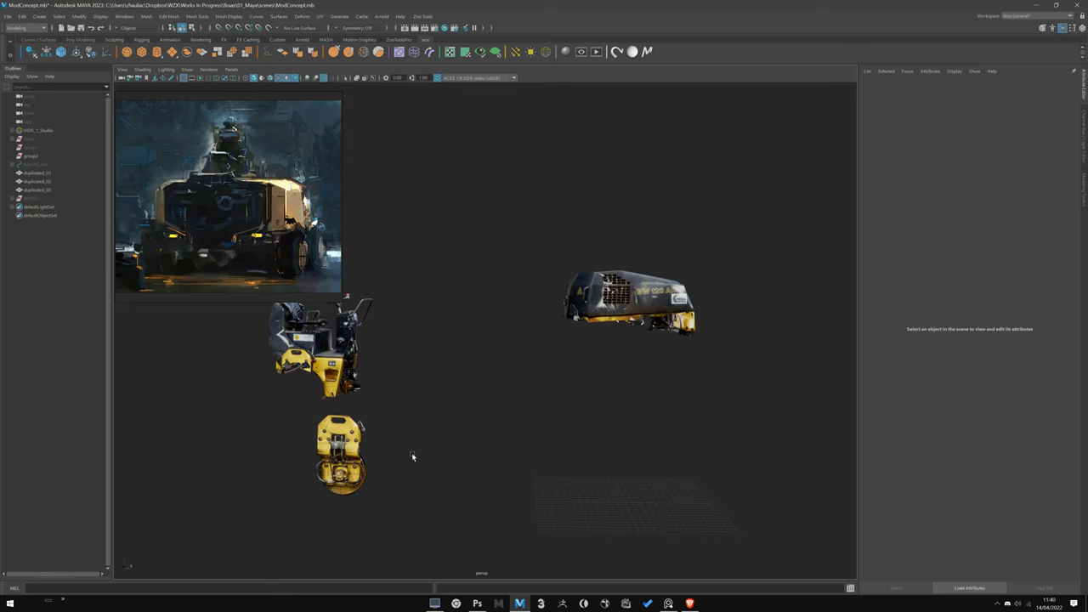
drag(612, 238, 590, 383)
click(588, 394)
alt+middle_drag(581, 406, 539, 388)
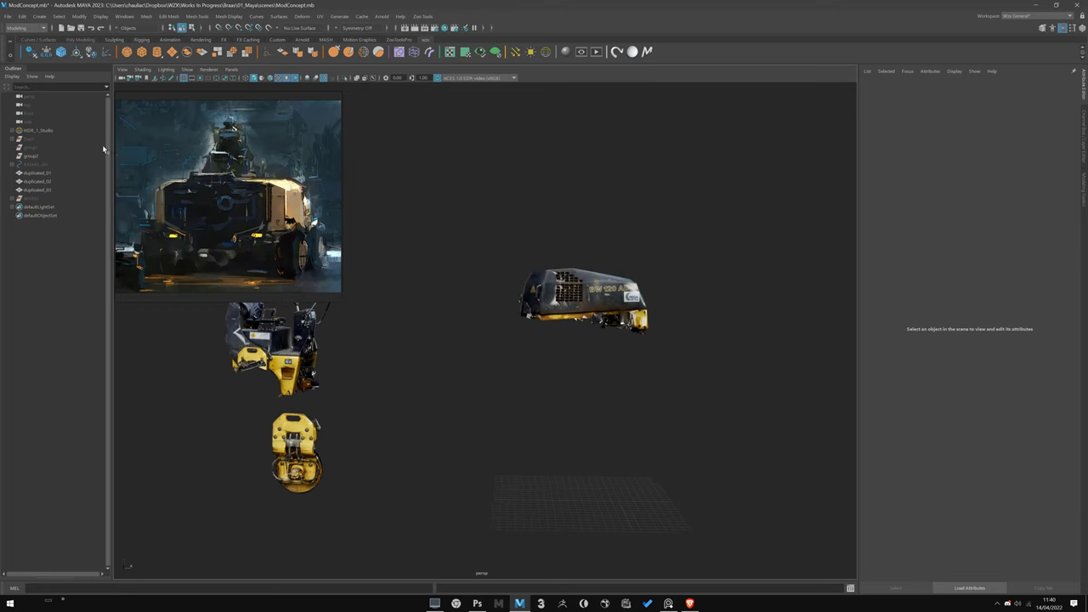
Unhide the BAM45_ctrl kit, ungroup it and delete its circular control curve.
click(59, 165)
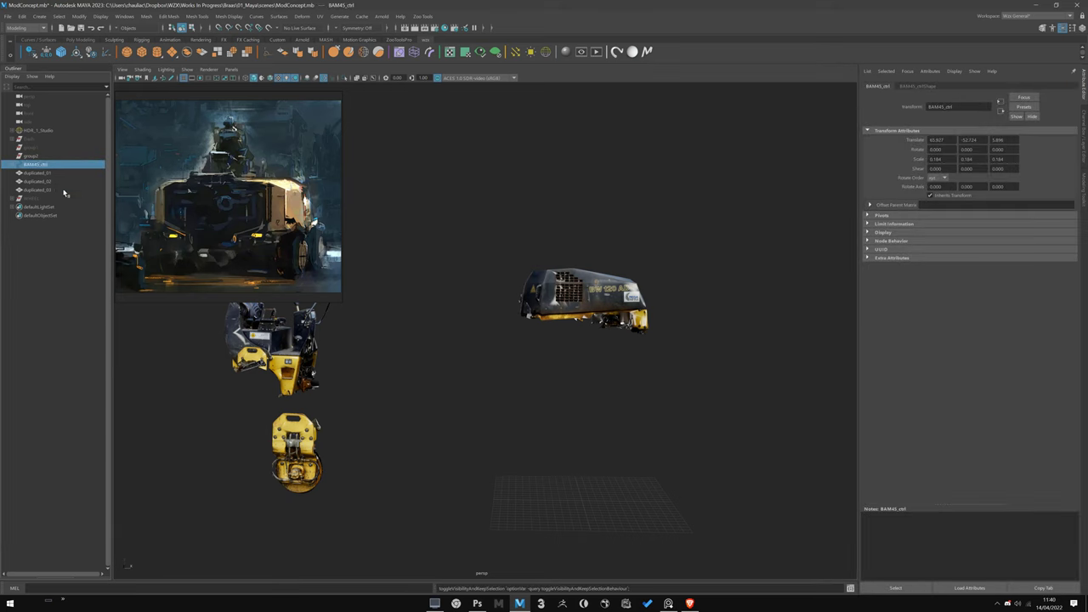
scroll(556, 397, down, 5)
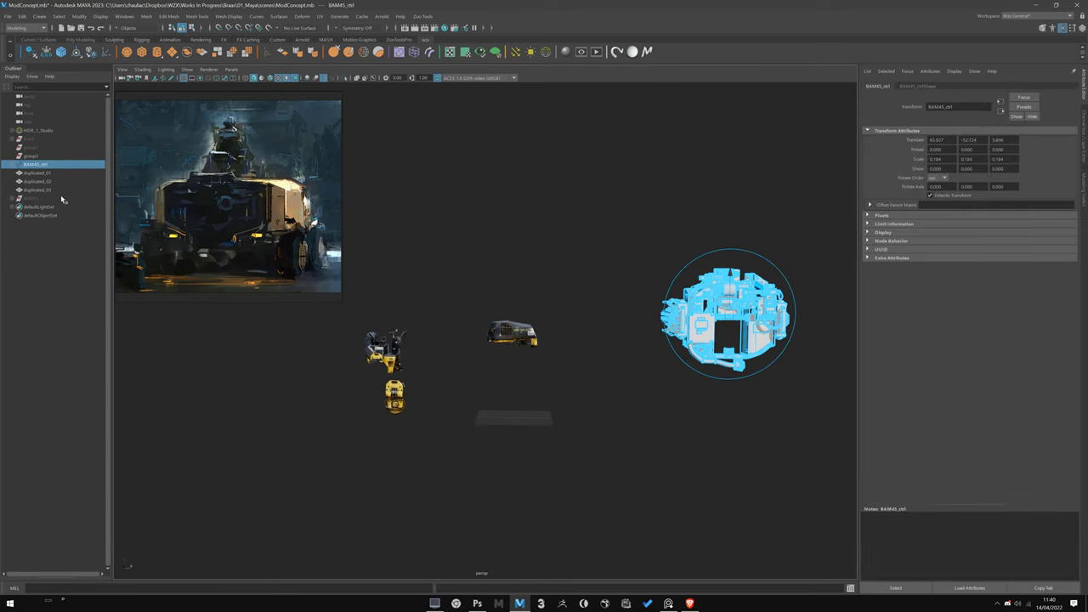
key(ctrl+shift+g)
click(51, 159)
click(53, 167)
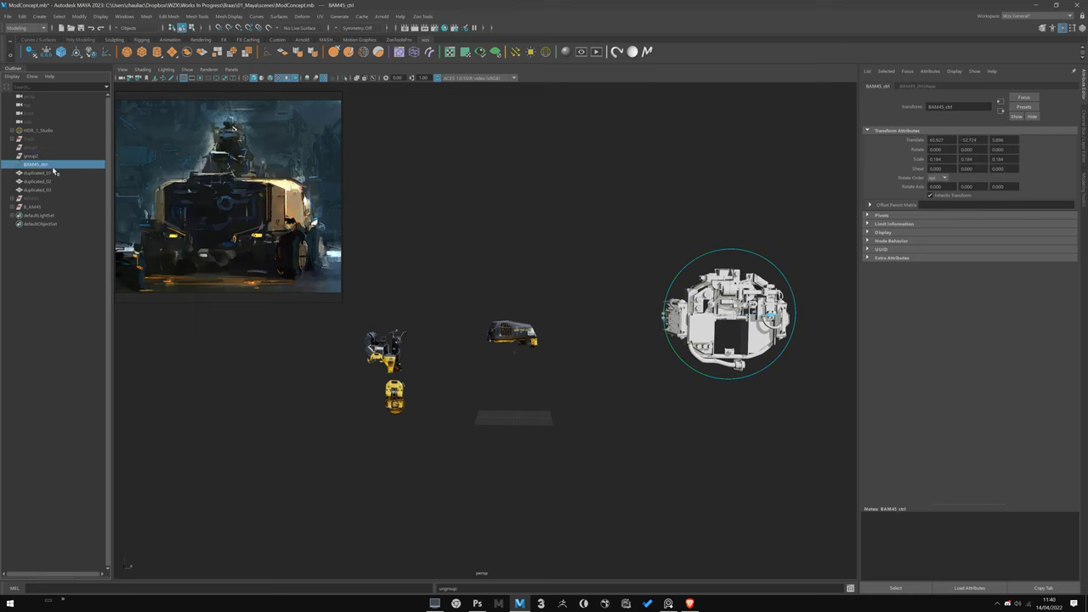
key(Delete)
click(47, 197)
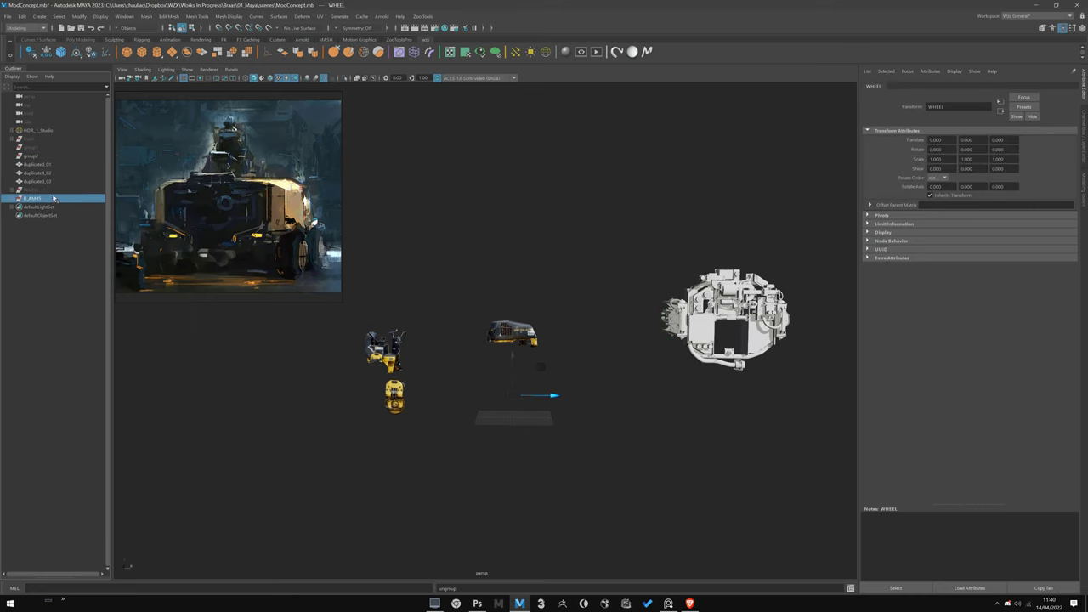
Examine the white mechanical kit beside the scanned machine pieces from several angles.
alt+drag(574, 351, 587, 348)
drag(675, 309, 624, 329)
key(w)
alt+drag(553, 342, 558, 367)
alt+middle_drag(558, 367, 563, 389)
alt+right_drag(563, 388, 580, 408)
click(580, 403)
alt+drag(581, 400, 579, 402)
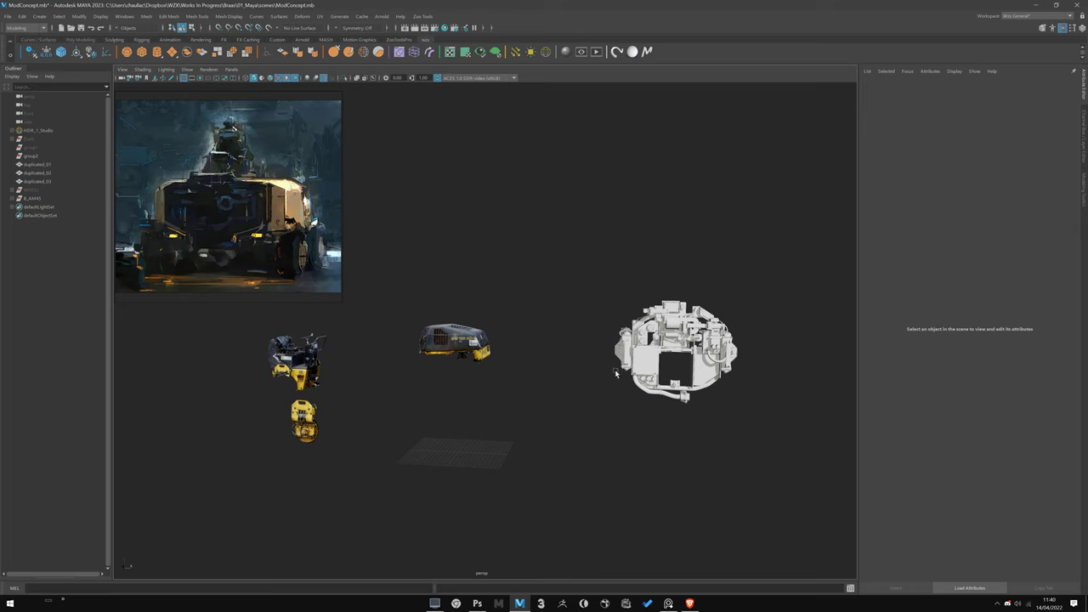
alt+middle_drag(548, 412, 569, 396)
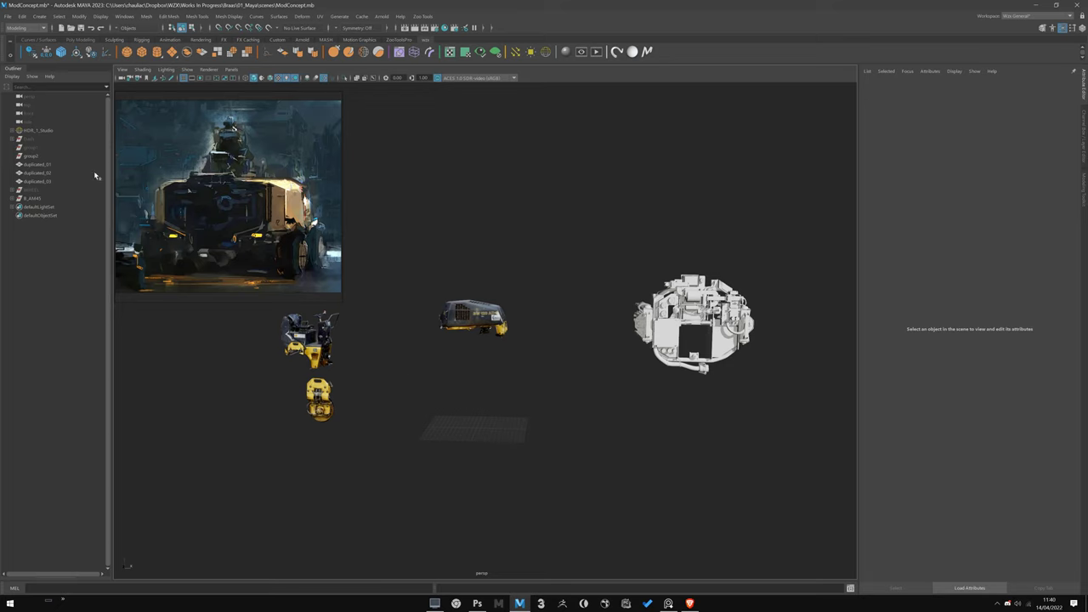
Unhide the Dash group, move it down near the grid centre and scale it to 0.454.
click(53, 141)
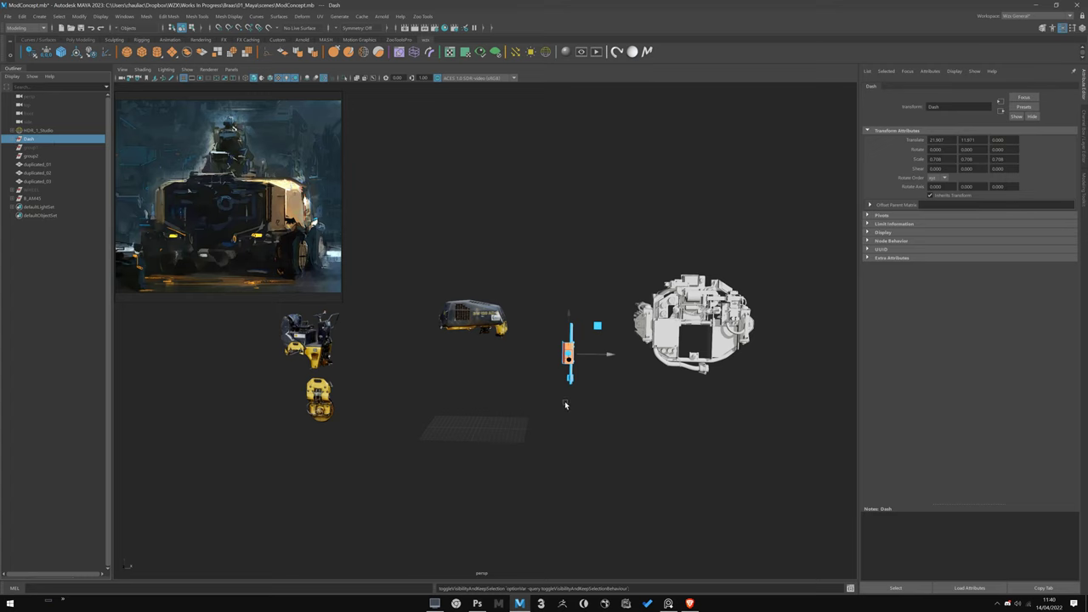
key(h)
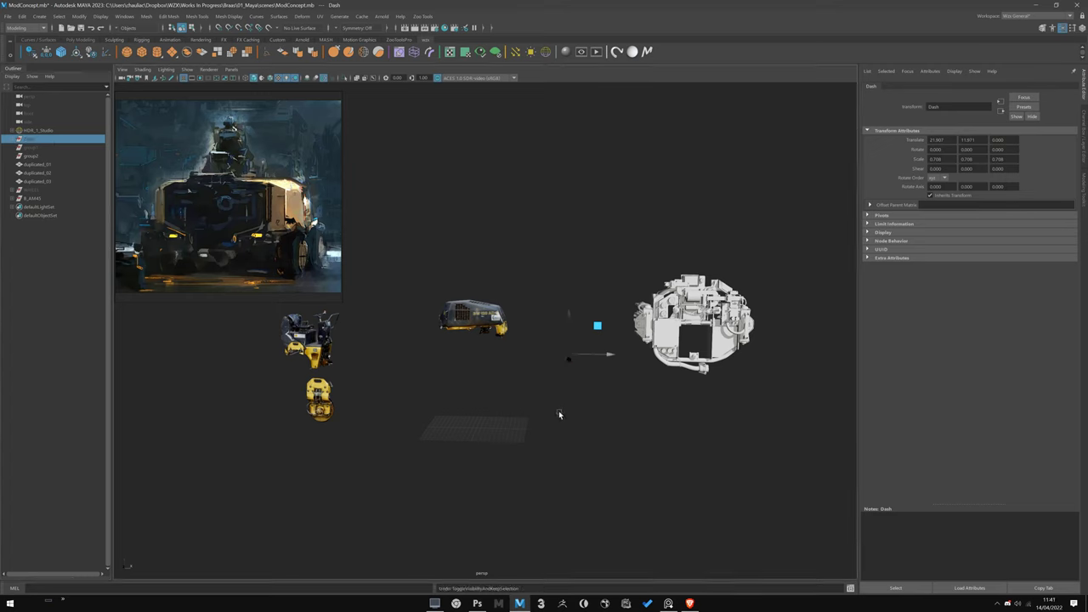
key(h)
drag(597, 329, 522, 370)
key(r)
middle_drag(565, 358, 549, 356)
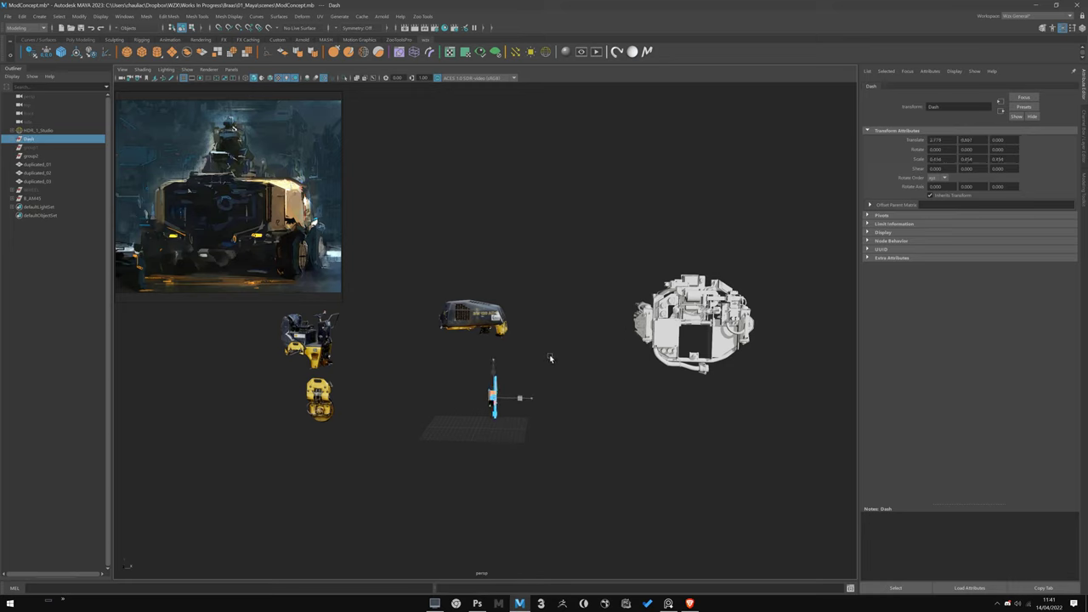
click(554, 367)
scroll(578, 372, up, 2)
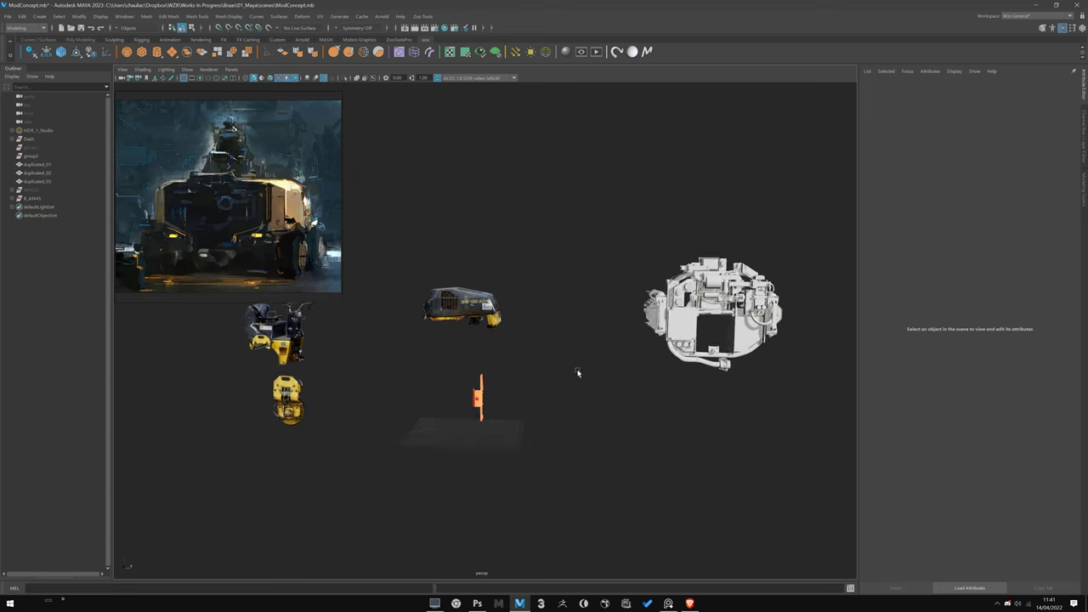
Move the scanned BW 120 AD engine hood aside, away from the orange Dash part.
scroll(565, 357, up, 4)
click(466, 289)
drag(459, 294, 309, 290)
scroll(508, 350, up, 4)
alt+drag(591, 326, 524, 312)
scroll(524, 311, up, 2)
click(521, 335)
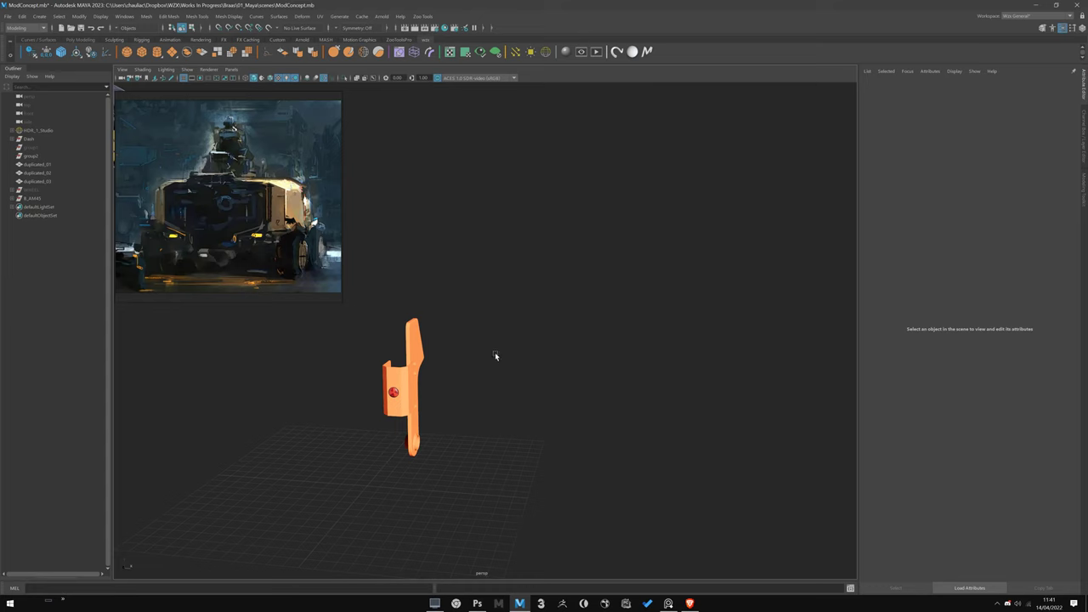
scroll(516, 335, down, 2)
alt+drag(516, 335, 524, 298)
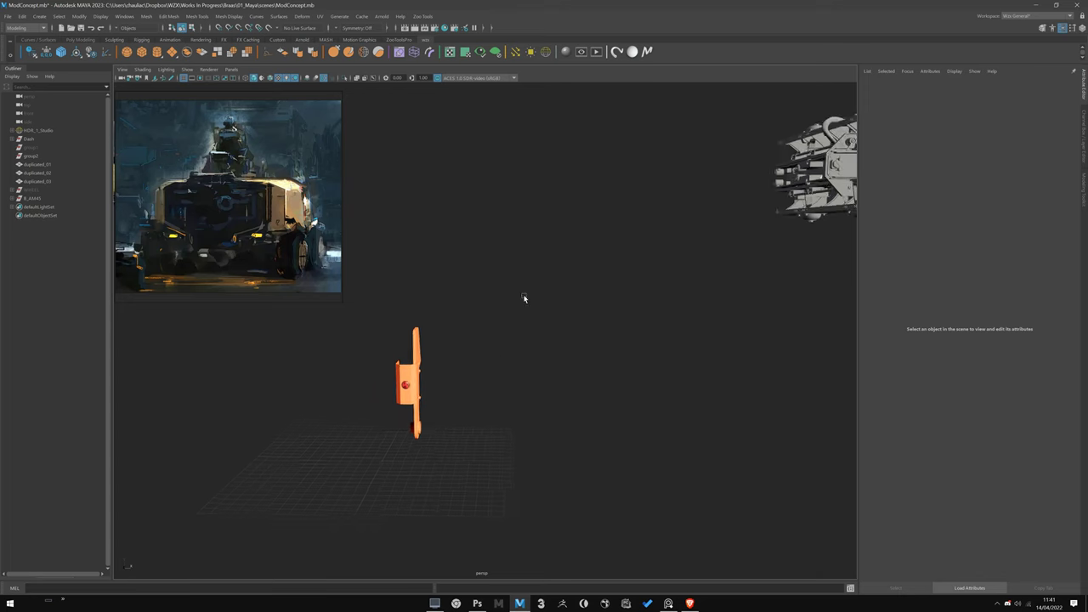
alt+middle_drag(525, 299, 512, 309)
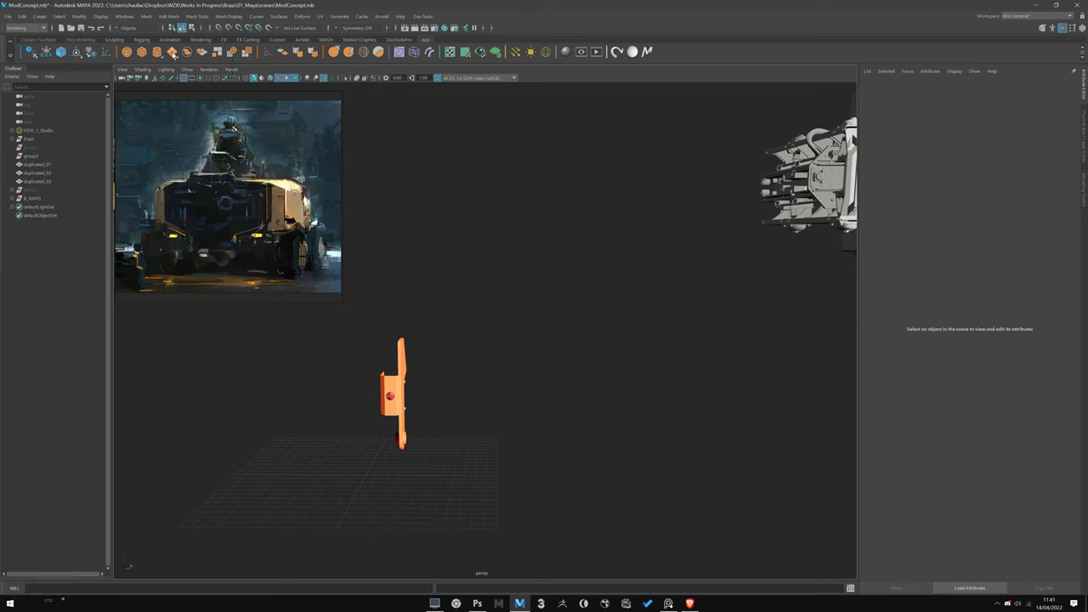
Create an upright polygon plane and place it in the empty space beside and above the Dash.
right_click(186, 52)
click(188, 76)
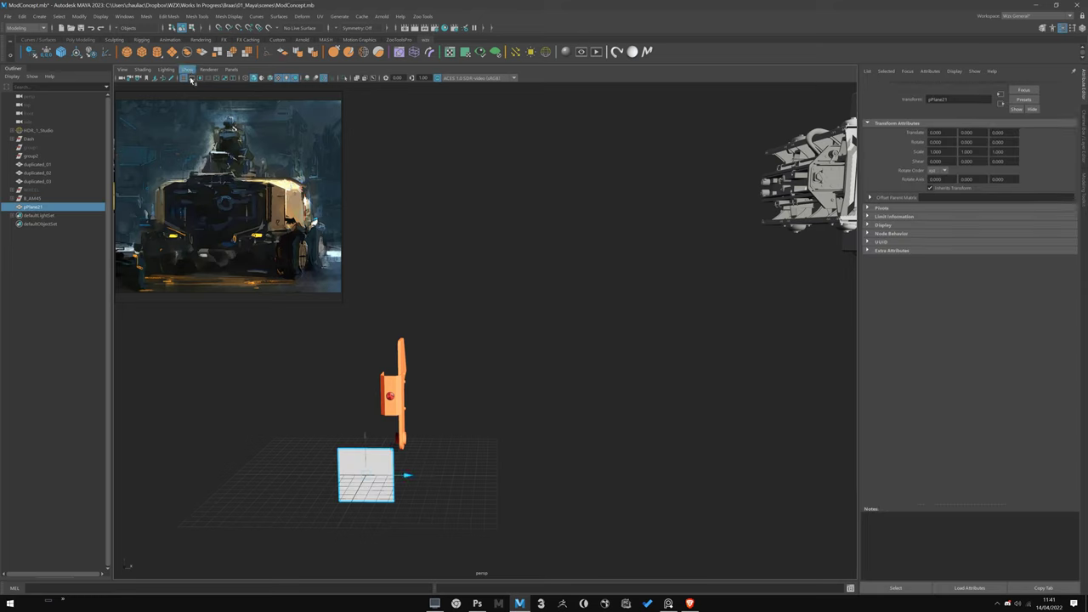
drag(596, 300, 584, 313)
key(w)
alt+middle_drag(582, 384, 535, 379)
alt+right_drag(534, 379, 521, 333)
alt+middle_drag(520, 334, 469, 349)
Extrude the plane's side edge into a long rectangle and raise the lower corner at the opposite end slightly outward.
right_drag(508, 340, 511, 317)
click(521, 328)
shift+drag(539, 316, 699, 310)
click(514, 350)
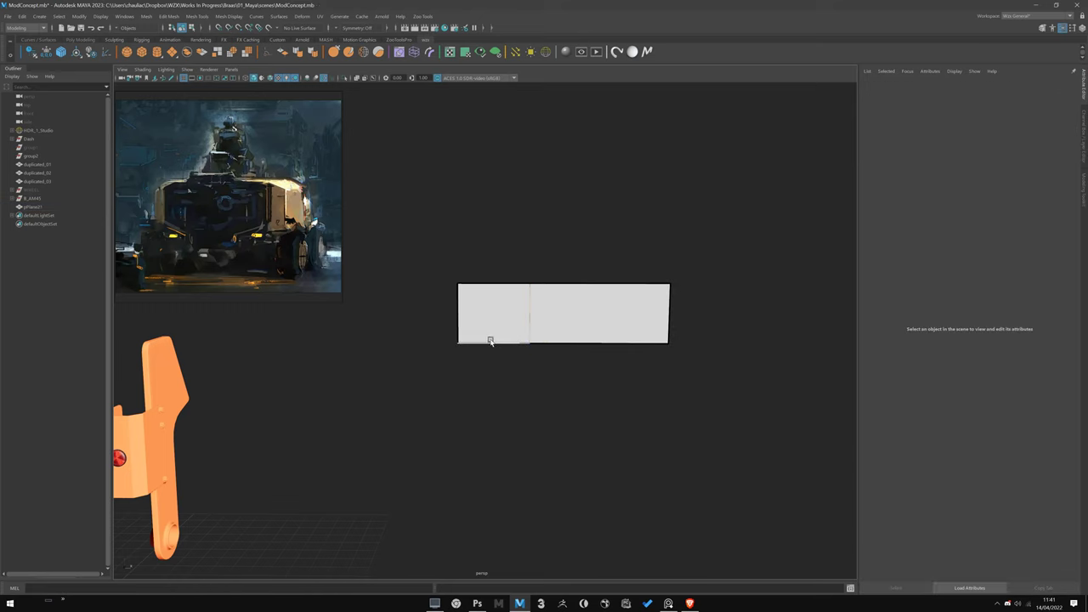
click(483, 349)
drag(482, 310, 475, 299)
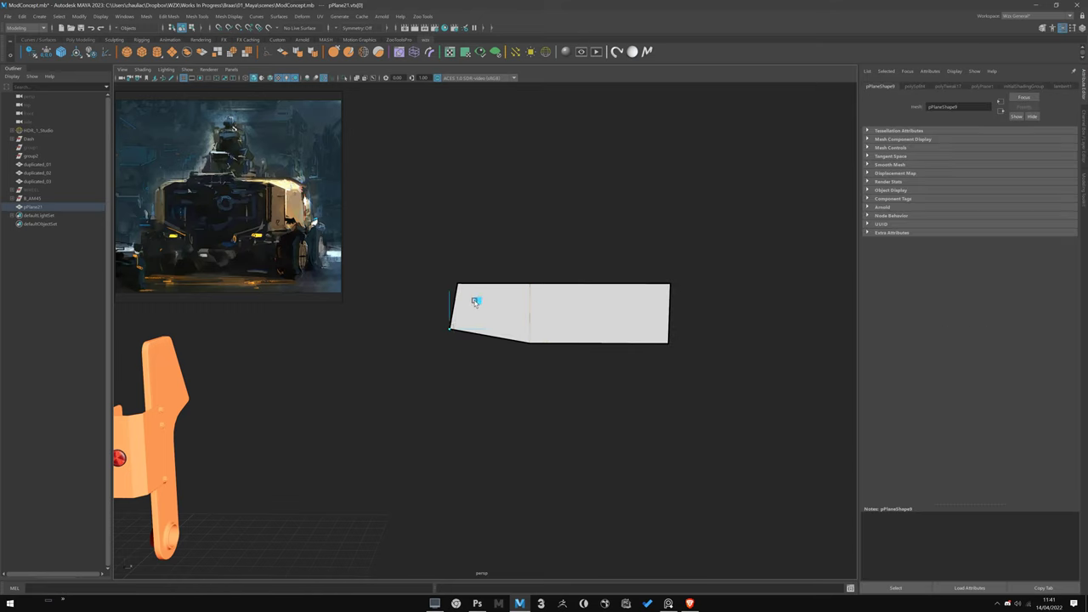
Add a vertical edge across the long section and reshape the outline with a lowered bottom point, raised middle top edge and inset lower corner.
click(536, 356)
alt+middle_drag(576, 360, 533, 344)
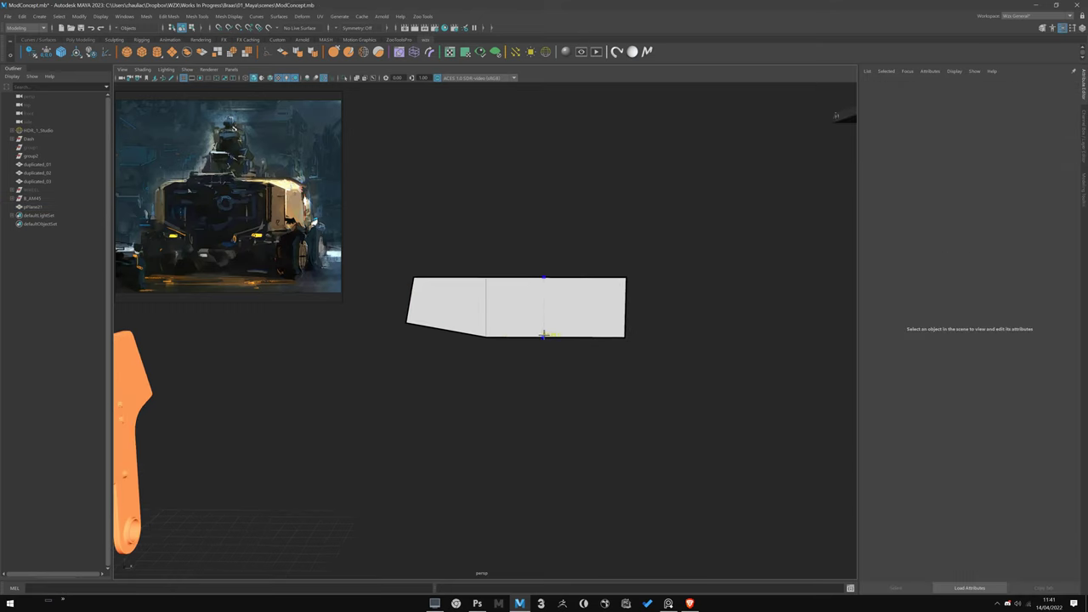
click(533, 352)
drag(576, 309, 579, 317)
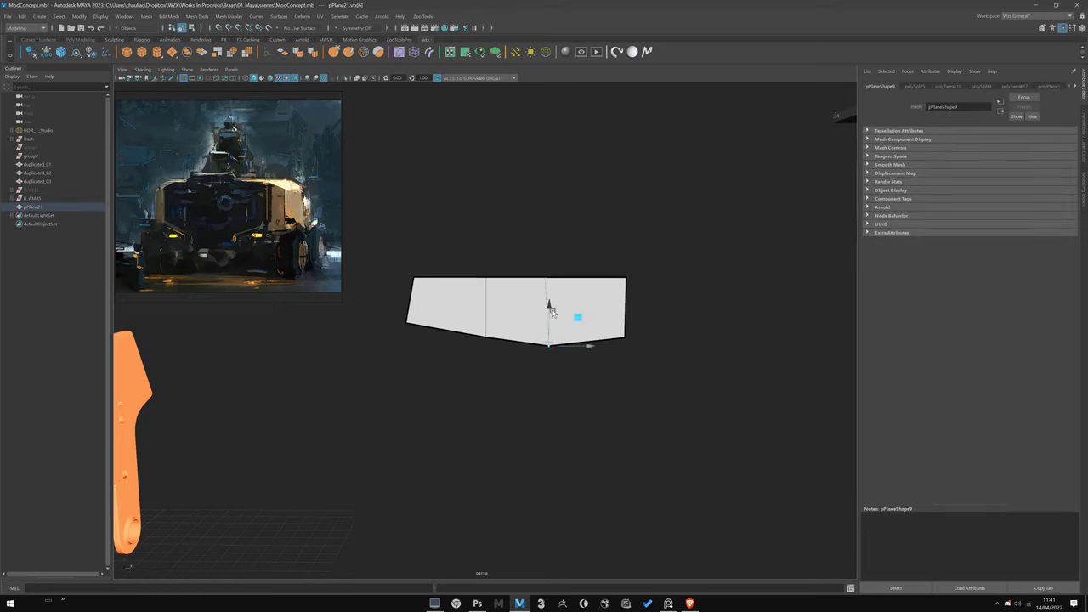
click(516, 278)
drag(515, 260, 515, 254)
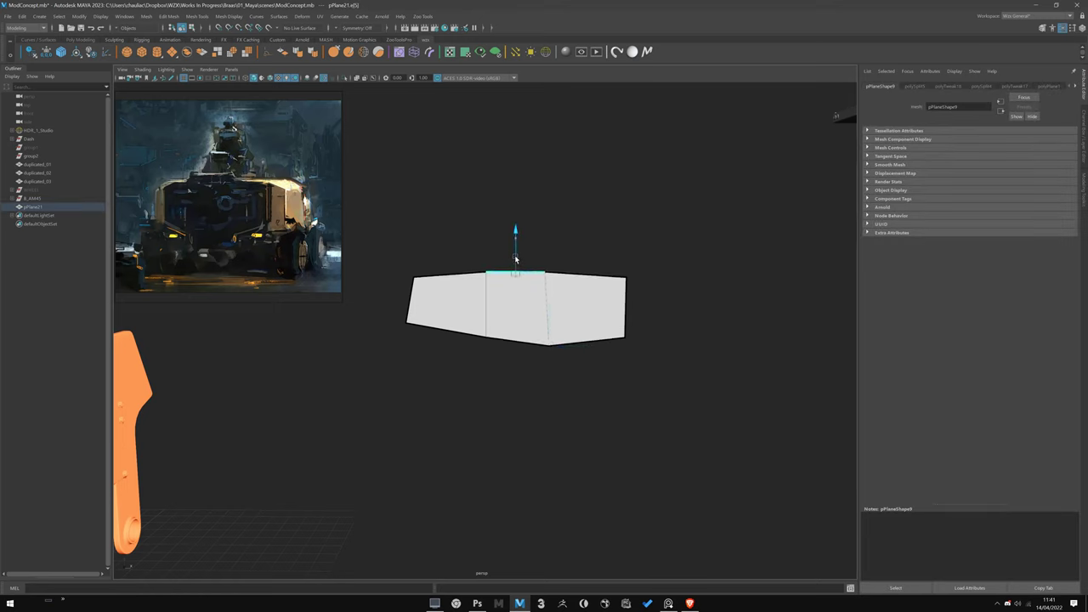
click(625, 338)
drag(648, 338, 638, 338)
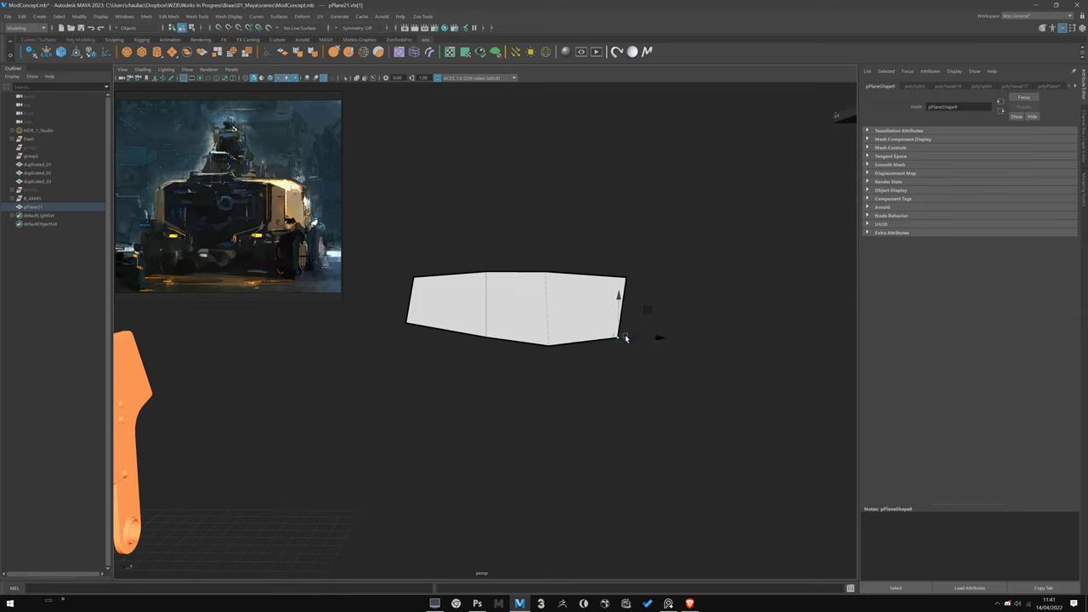
Add a vertical edge near the narrow end, raise its lower vertex, and scale the plane to 0.365 in X and Y and 0.721 in Z.
click(473, 336)
drag(492, 305, 483, 300)
key(F8)
alt+drag(489, 373, 522, 358)
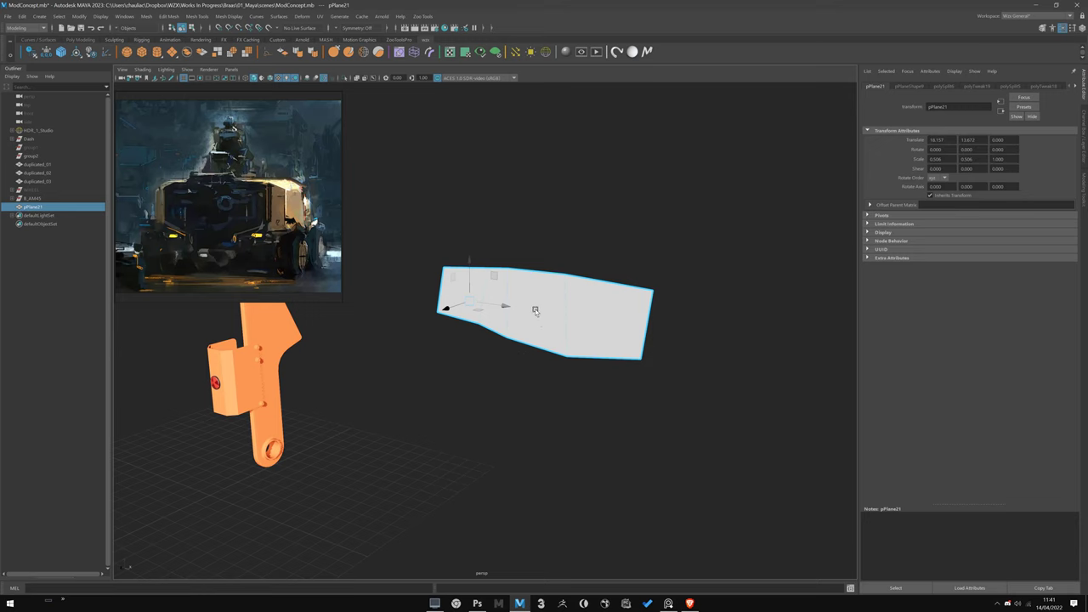
alt+drag(544, 320, 473, 351)
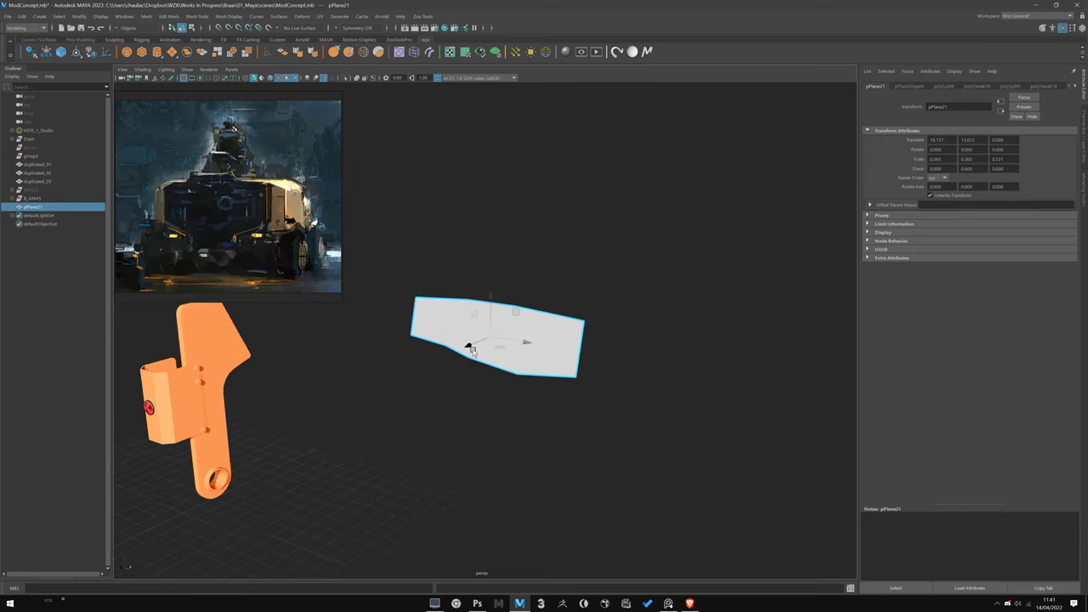
click(396, 271)
click(451, 327)
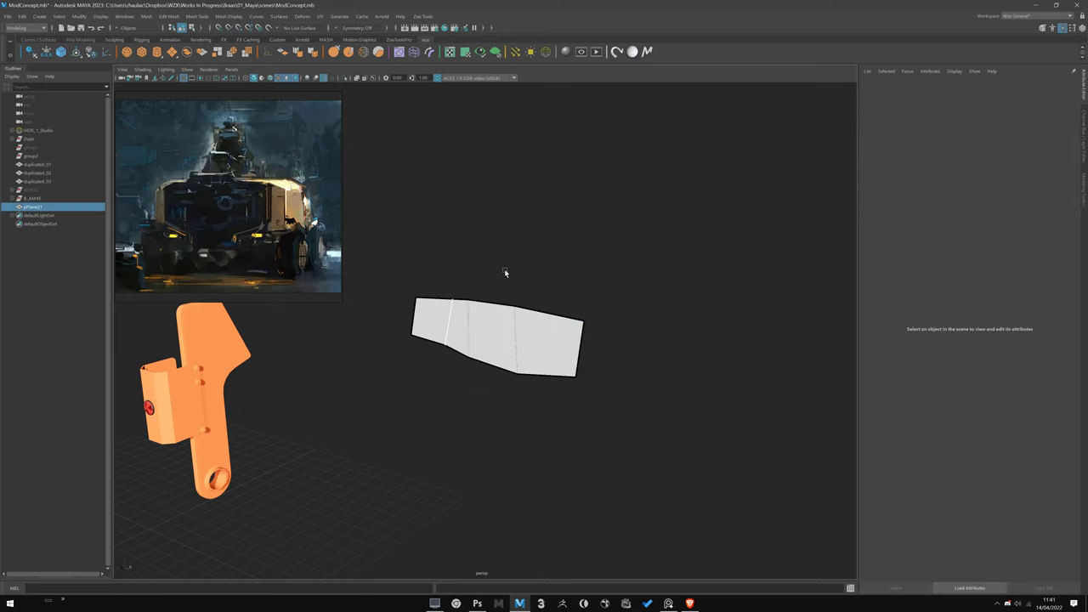
shift+drag(468, 347, 449, 358)
key(ctrl+z)
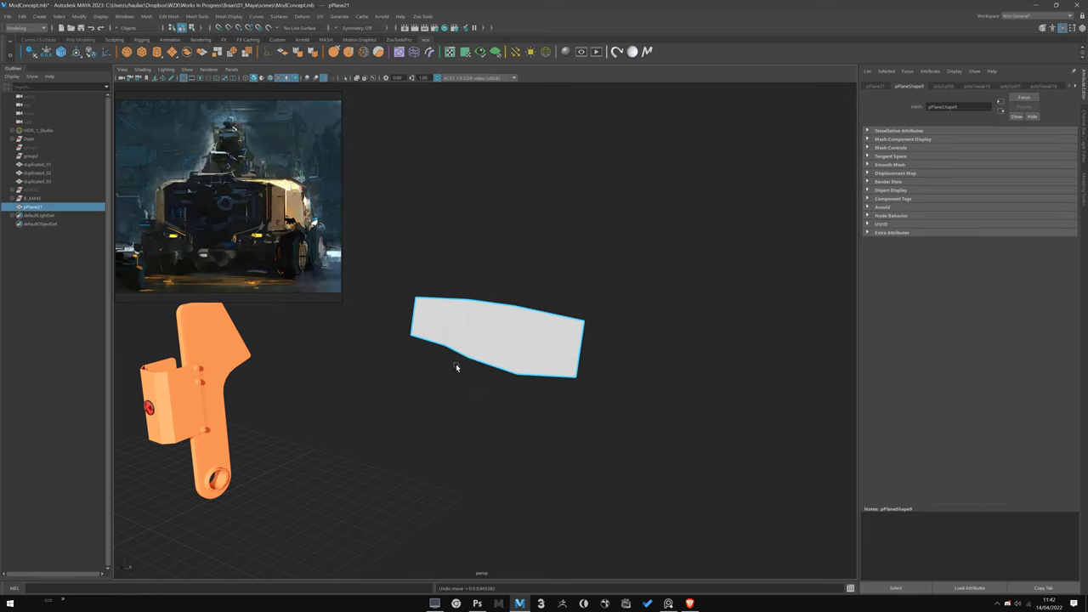
Extrude all faces of the shaped plane forward along Z into a thick solid block.
key(w)
key(ctrl+e)
drag(415, 329, 395, 338)
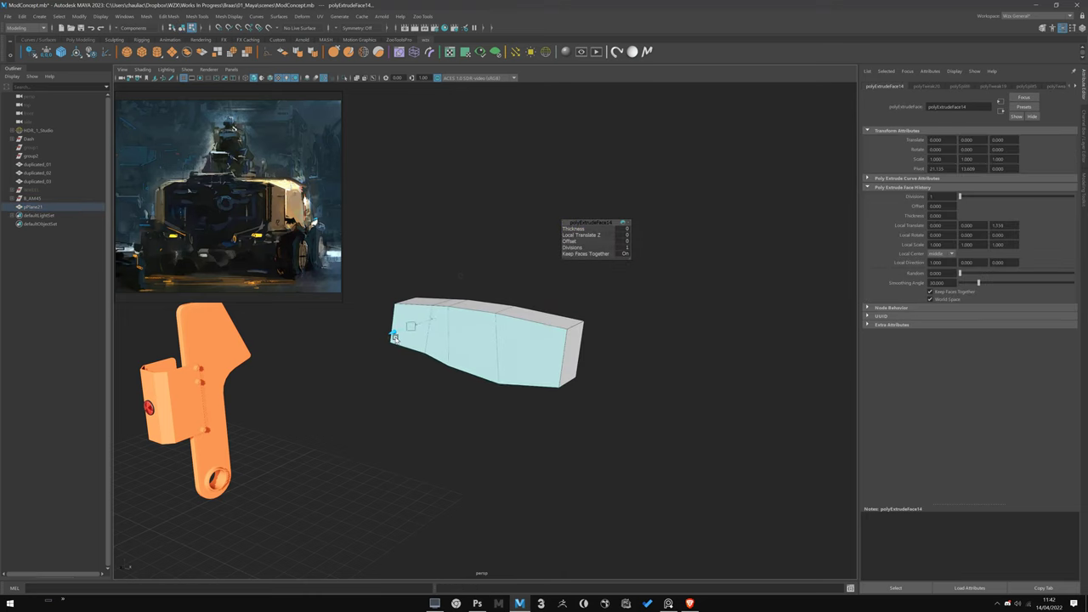
drag(378, 251, 588, 471)
key(F8)
click(692, 483)
drag(693, 484, 557, 231)
Bevel the vertical cross edges of the block to soften the bends in its outline.
key(F10)
click(425, 330)
shift+click(442, 339)
key(ctrl+b)
key(F8)
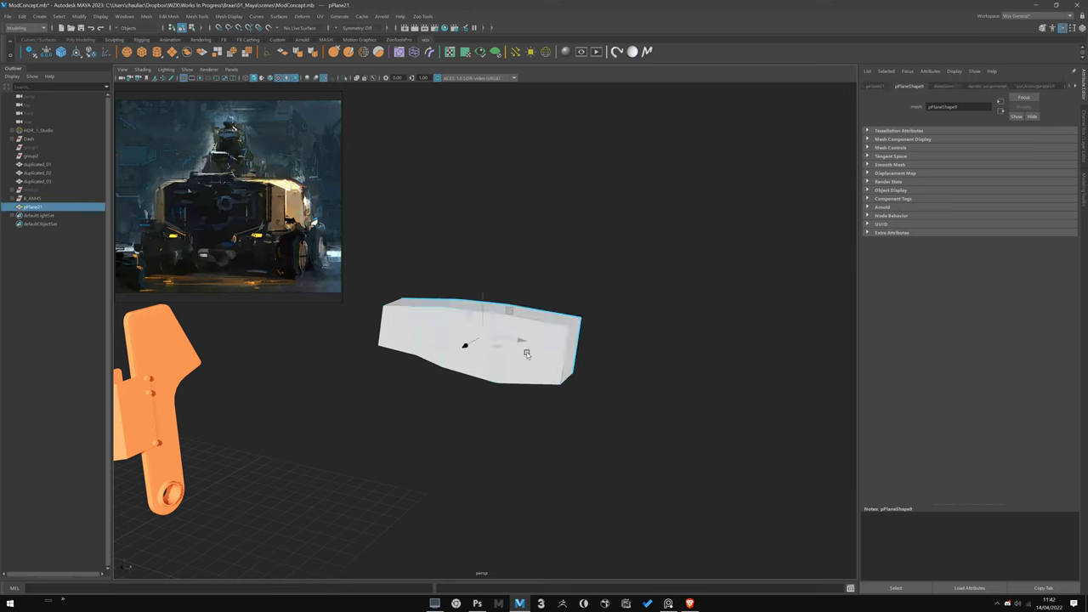
key(alt+d)
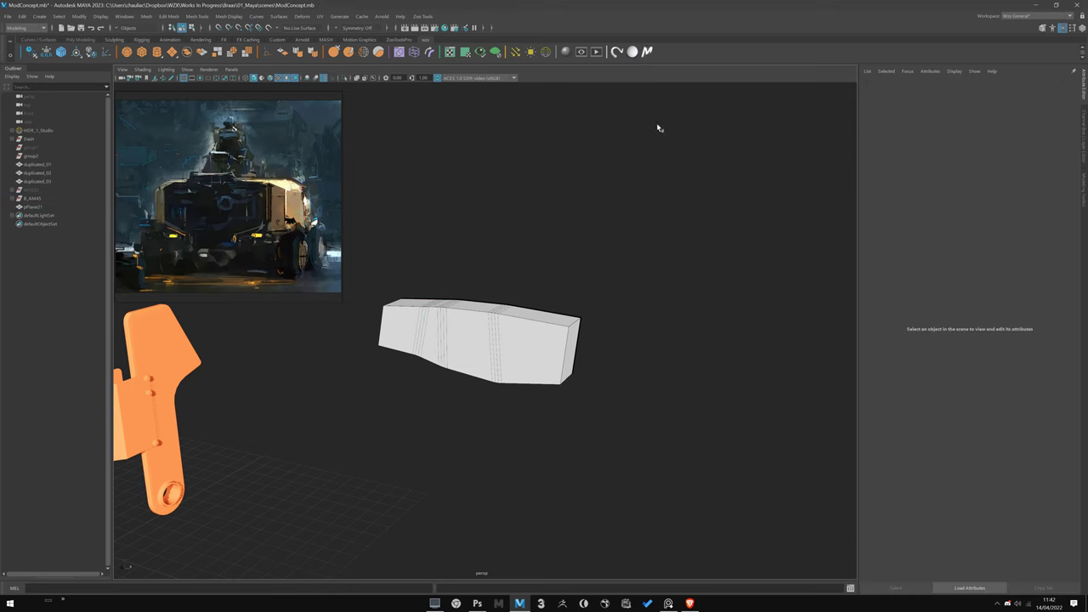
Open the ModIt toolbox and give the block's hard outer edges a narrow bevel.
click(647, 51)
drag(746, 133, 785, 115)
click(554, 330)
shift+right_click(638, 265)
key(F8)
click(779, 170)
key(ctrl+b)
drag(586, 233, 580, 233)
click(588, 236)
mouse_move(513, 353)
alt+mouse_down()
mouse_move(536, 332)
mouse_move(529, 338)
alt+mouse_up()
Colour the bevelled block yellow with the ModIt colour presets.
key(F8)
alt+middle_drag(520, 351, 557, 323)
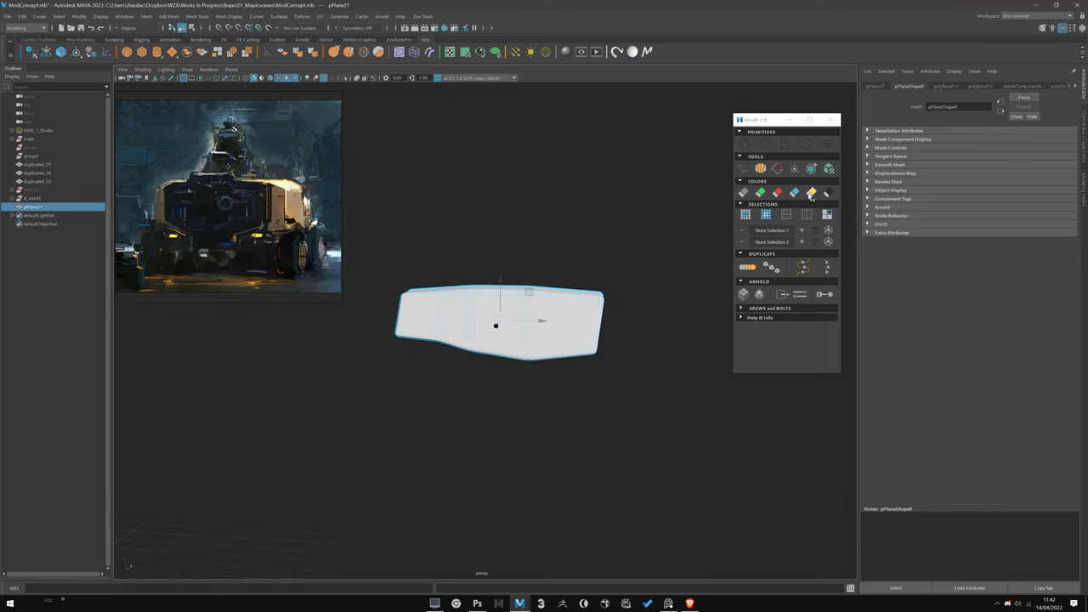
click(811, 192)
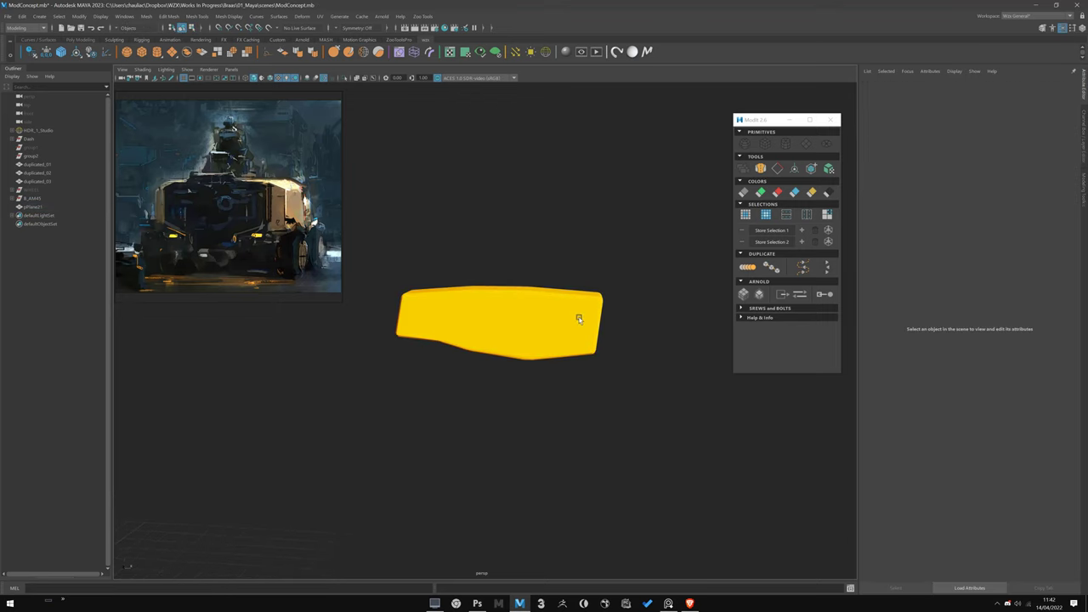
click(579, 319)
Select the end face at the wide end of the yellow block.
alt+drag(579, 320, 555, 341)
key(F11)
click(556, 340)
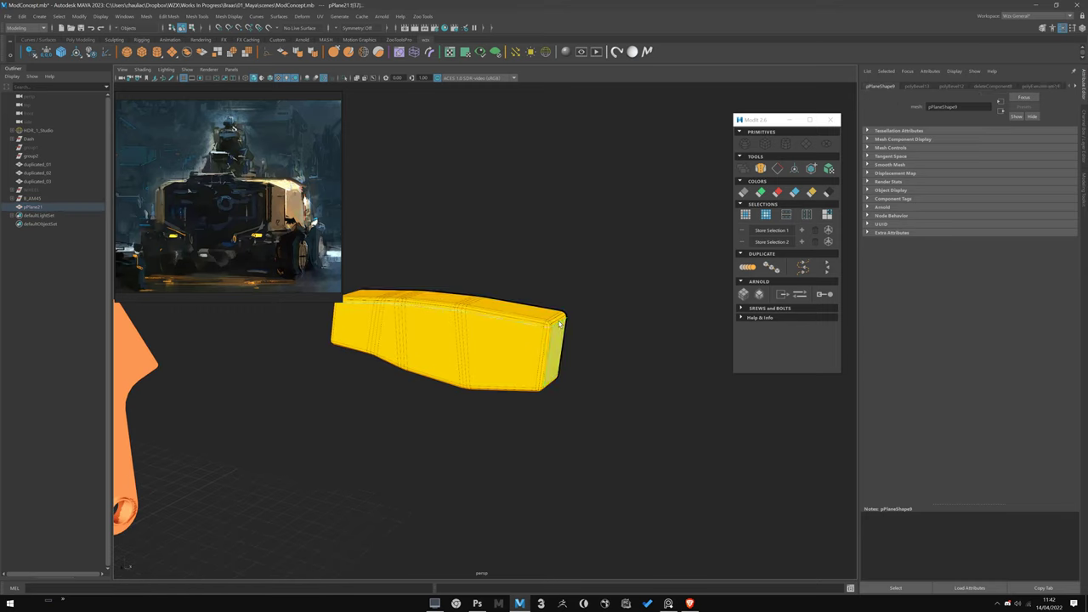
Duplicate the yellow panel's edge faces as a dark grey strip and extrude it outward about 0.129.
click(201, 52)
click(829, 196)
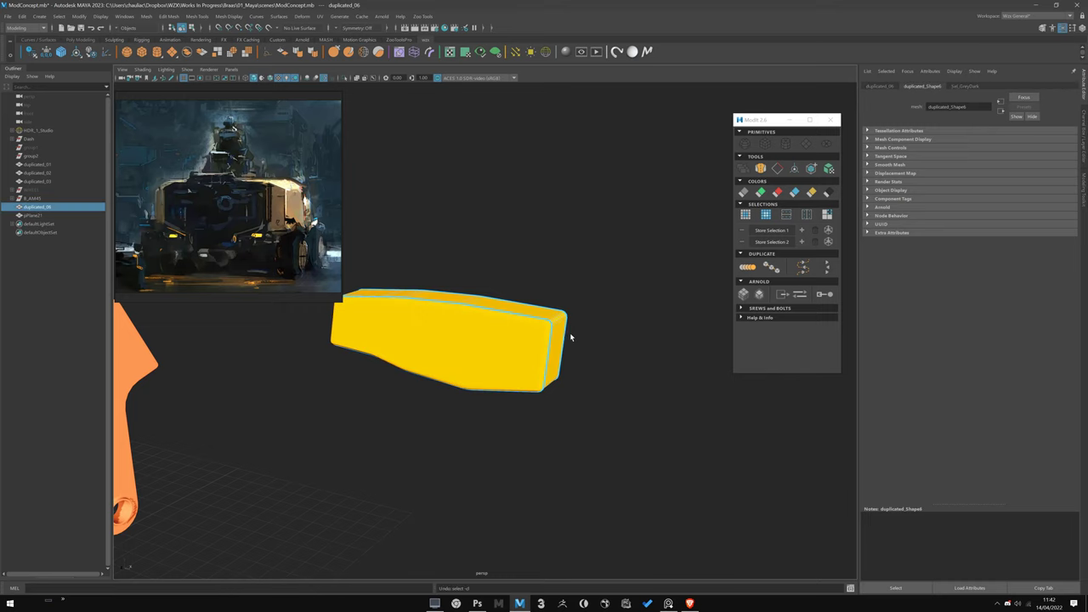
key(ctrl+e)
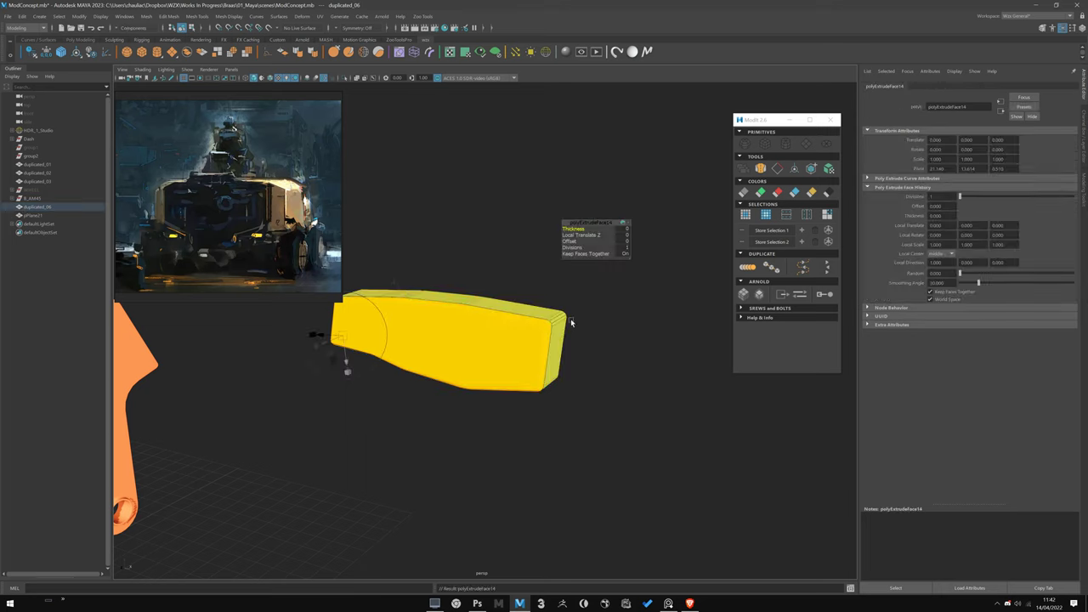
drag(321, 337, 319, 335)
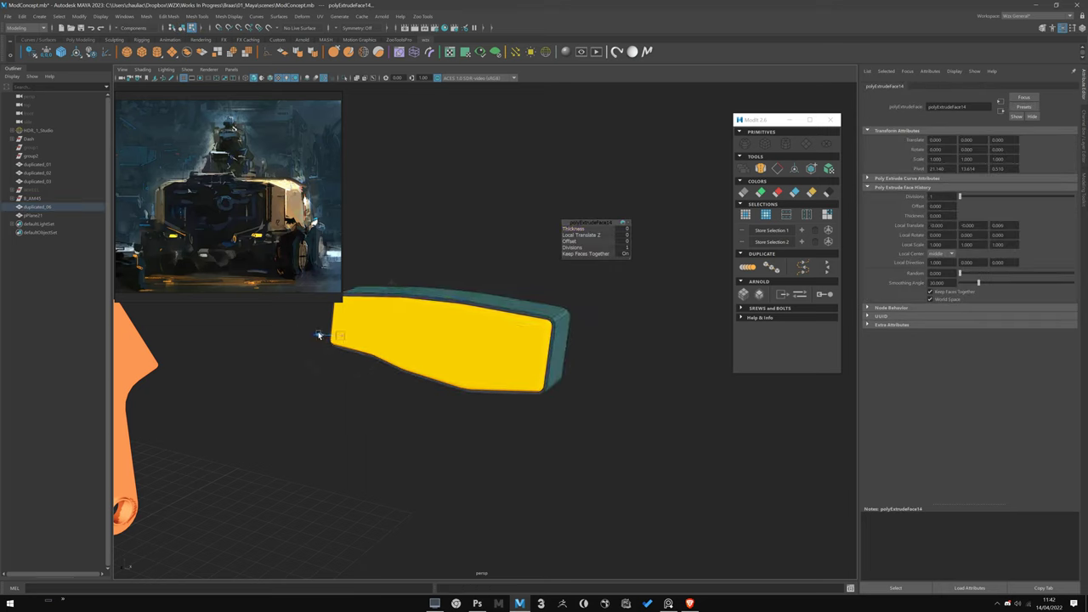
click(548, 318)
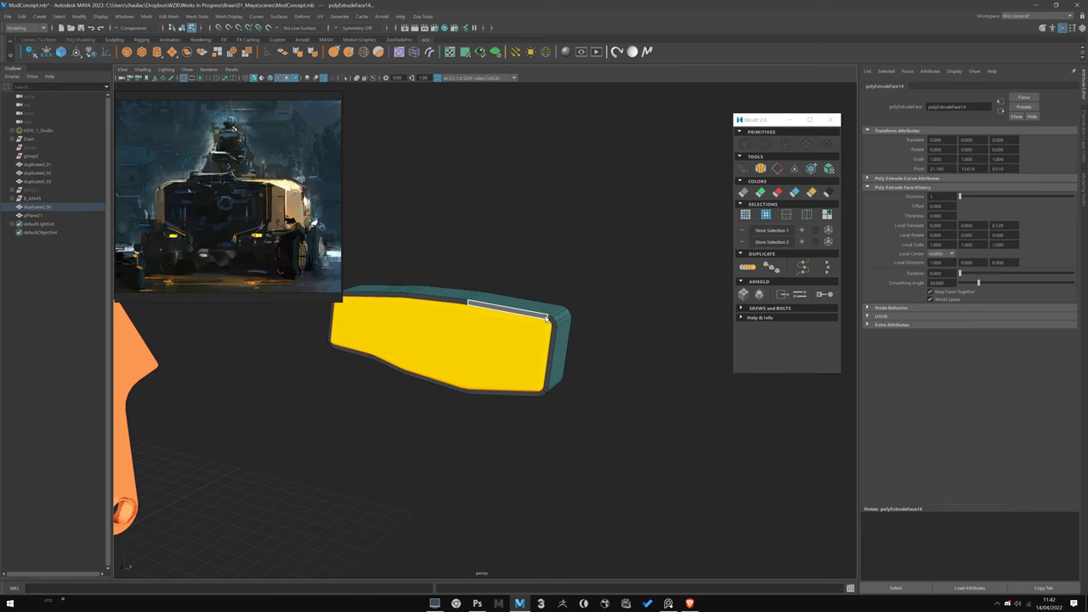
alt+drag(549, 318, 248, 542)
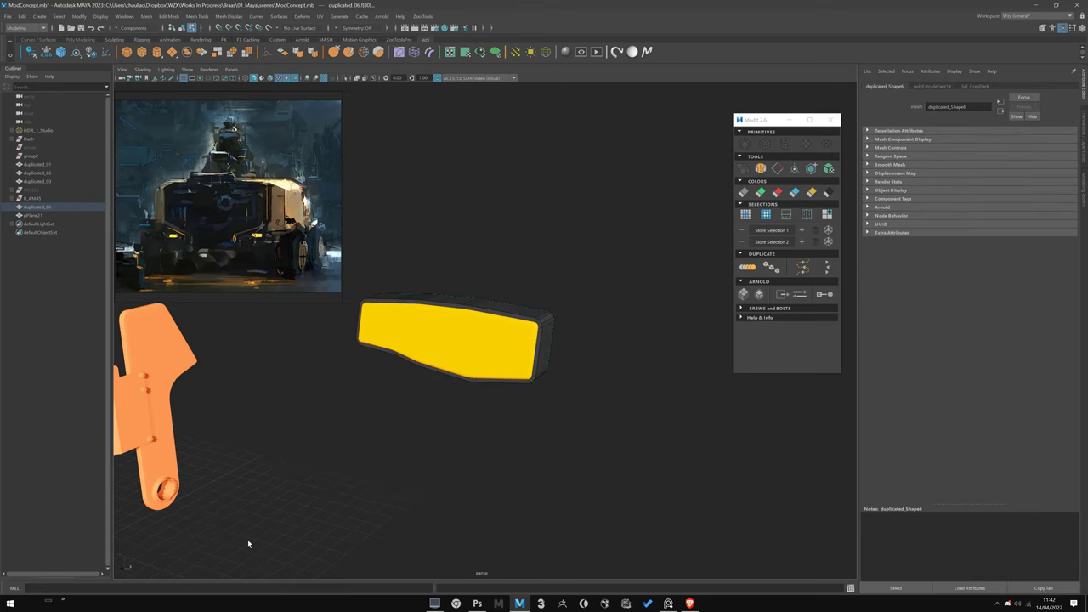
Delete the unneeded faces of the dark grey rim and select its rear border edges.
key(F8)
scroll(473, 312, up, 5)
key(F11)
double_click(593, 308)
key(ctrl+F10)
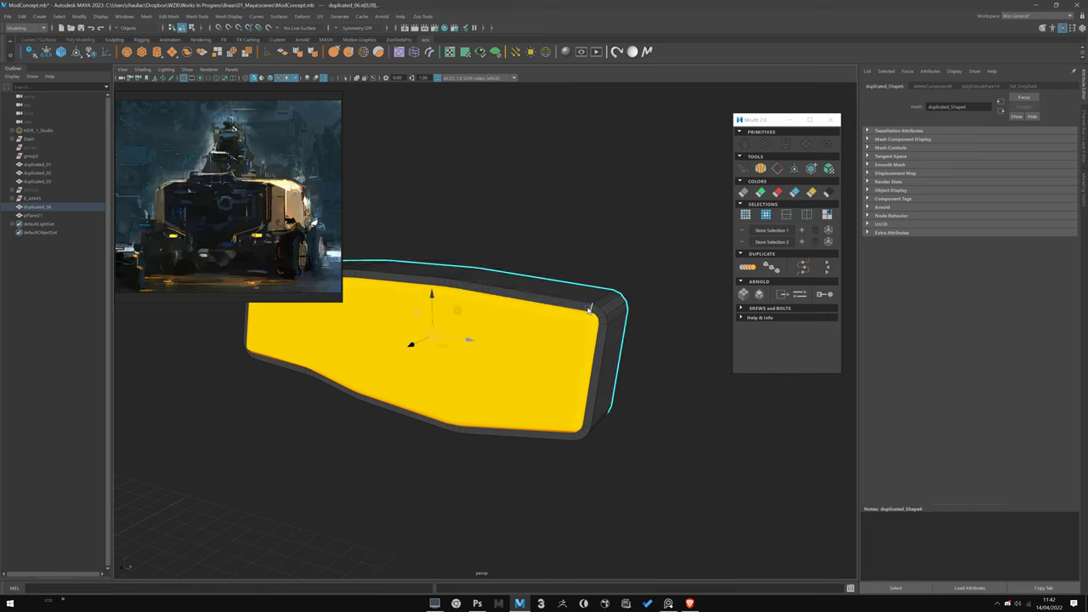
click(498, 223)
Duplicate the orange arm plate beside the bracket, and turn the copy into a slanted position below the yellow panel.
alt+drag(456, 214, 562, 265)
alt+right_drag(562, 266, 298, 298)
scroll(415, 347, up, 5)
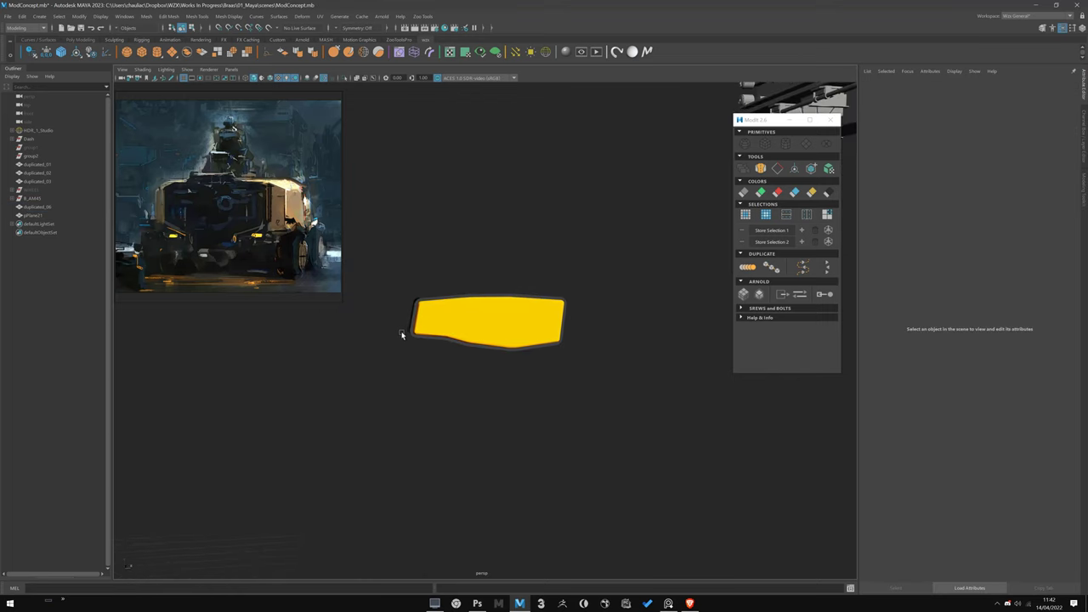
scroll(406, 374, down, 5)
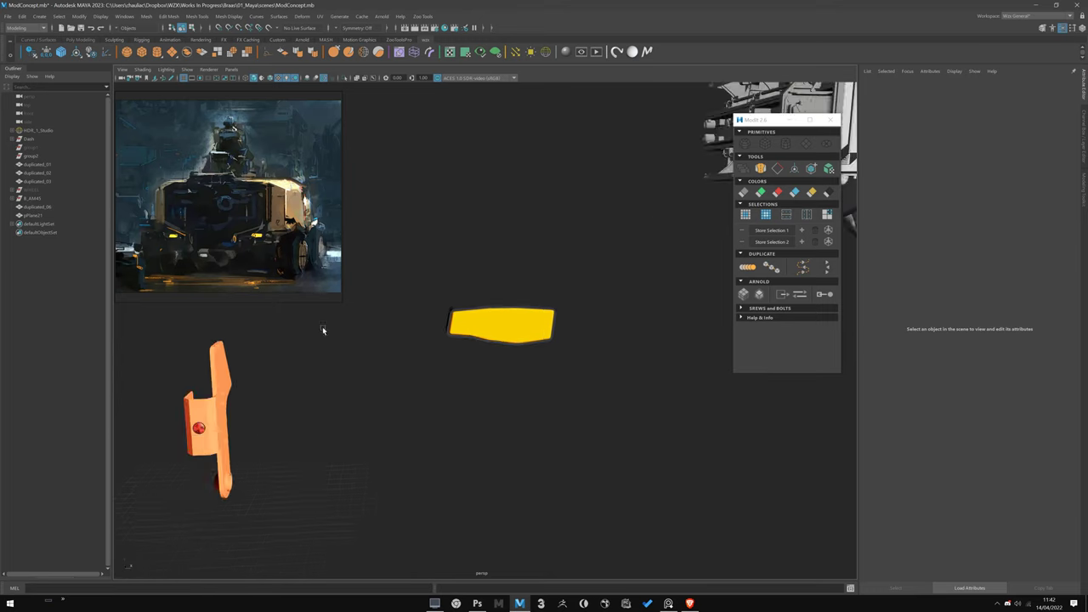
alt+drag(380, 380, 328, 354)
click(319, 355)
key(ctrl+d)
drag(351, 426, 492, 317)
key(w)
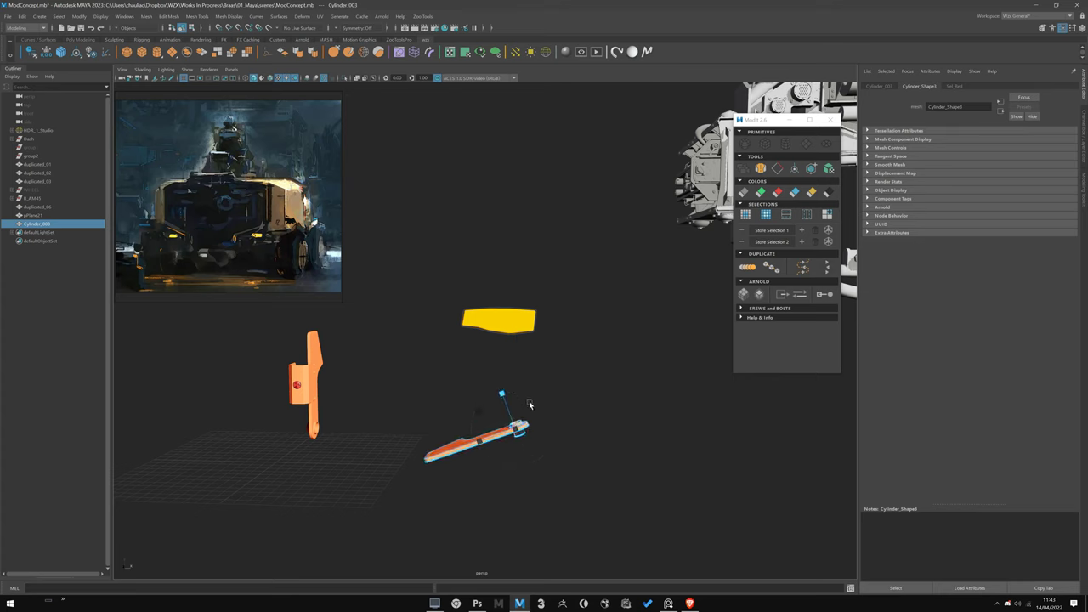
Raise the duplicated arm above the yellow panel and scale it into a longer, thinner bar.
drag(551, 364, 551, 267)
key(r)
key(w)
middle_drag(547, 331, 559, 331)
key(r)
Group the yellow panel with its rim, freeze their transforms and scale them down beneath the slanted arm.
click(532, 324)
key(ctrl+g)
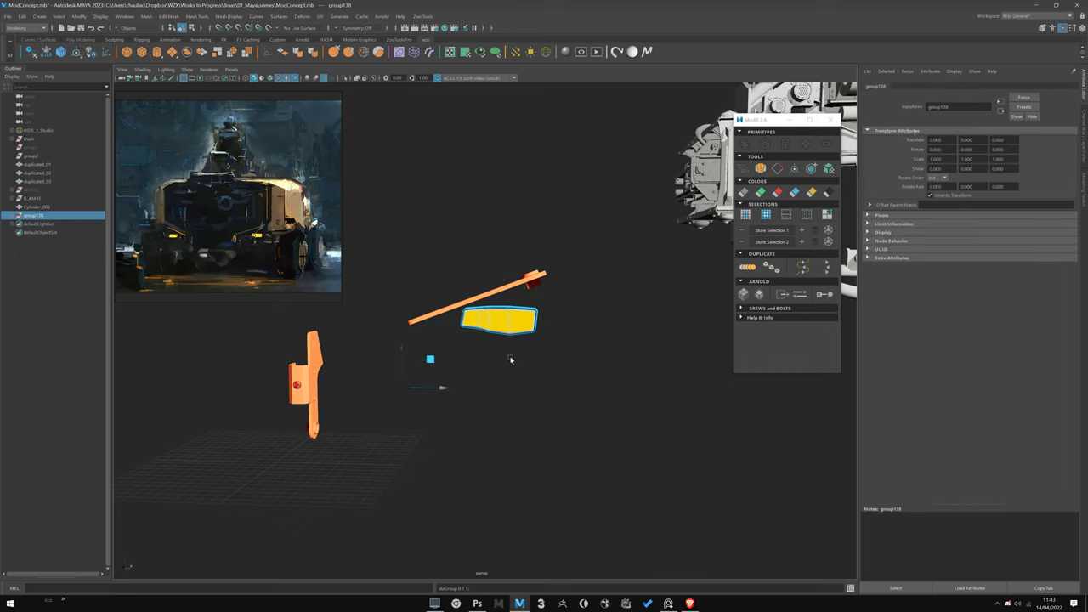
click(403, 391)
click(501, 325)
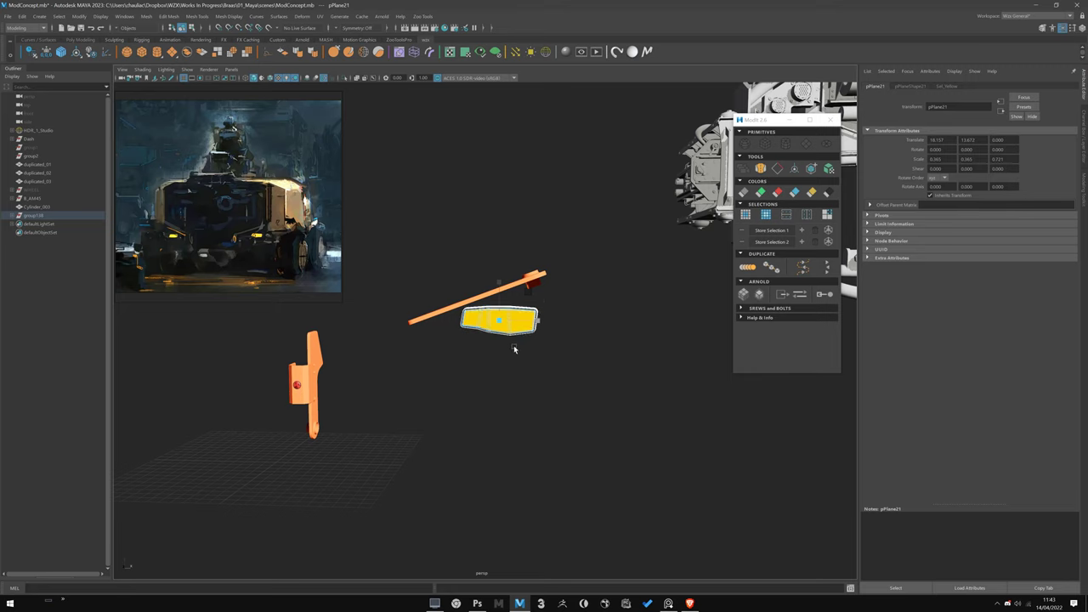
key(ctrl+g)
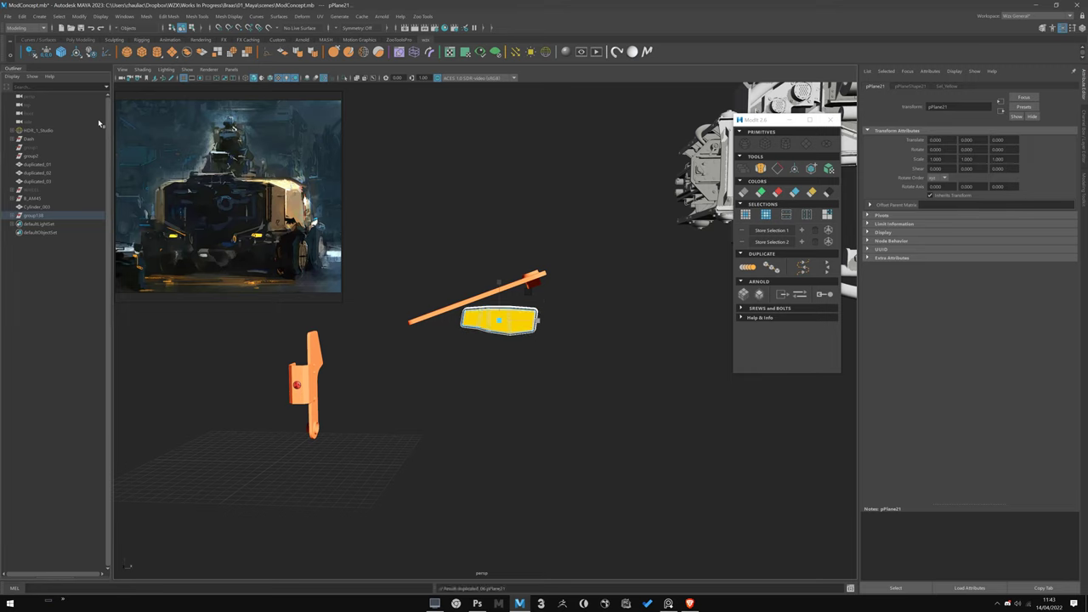
drag(490, 324, 541, 335)
Colour the slanted arm dark grey and save the scene.
click(540, 284)
click(829, 193)
click(628, 300)
key(ctrl+s)
Select the whole orange bracket group and move it so its upper end meets the lower end of the slanted arm.
click(472, 294)
alt+drag(517, 272, 477, 339)
alt+middle_drag(276, 361, 332, 342)
drag(290, 393, 329, 425)
key(Up)
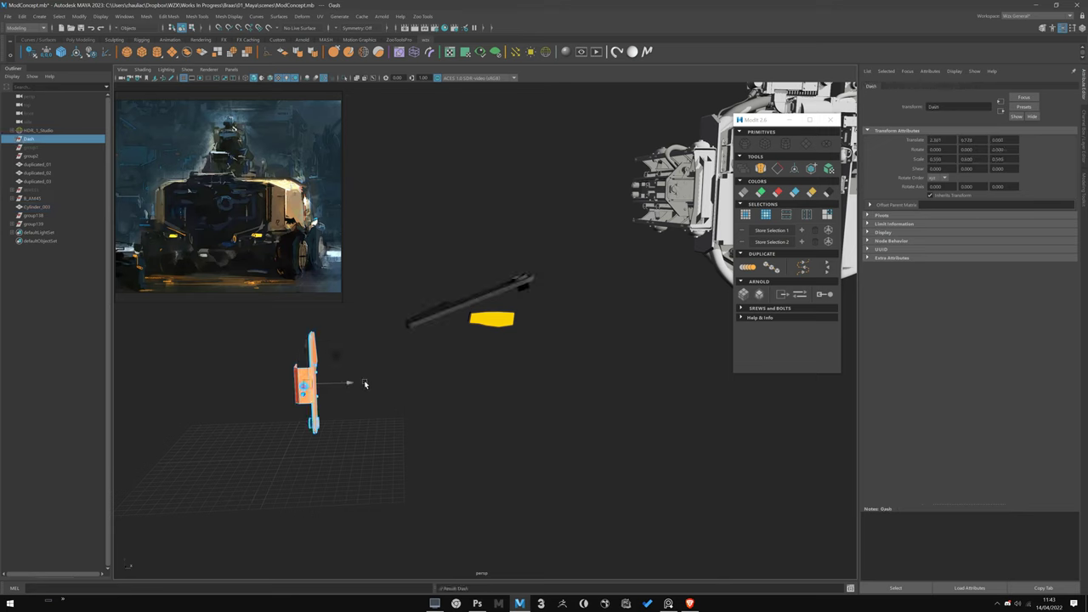
drag(332, 357, 523, 349)
drag(473, 391, 376, 403)
scroll(377, 403, up, 4)
alt+middle_drag(379, 391, 491, 383)
Apply the dark grey colour to the bracket parts, leaving out the red light.
click(490, 392)
click(463, 416)
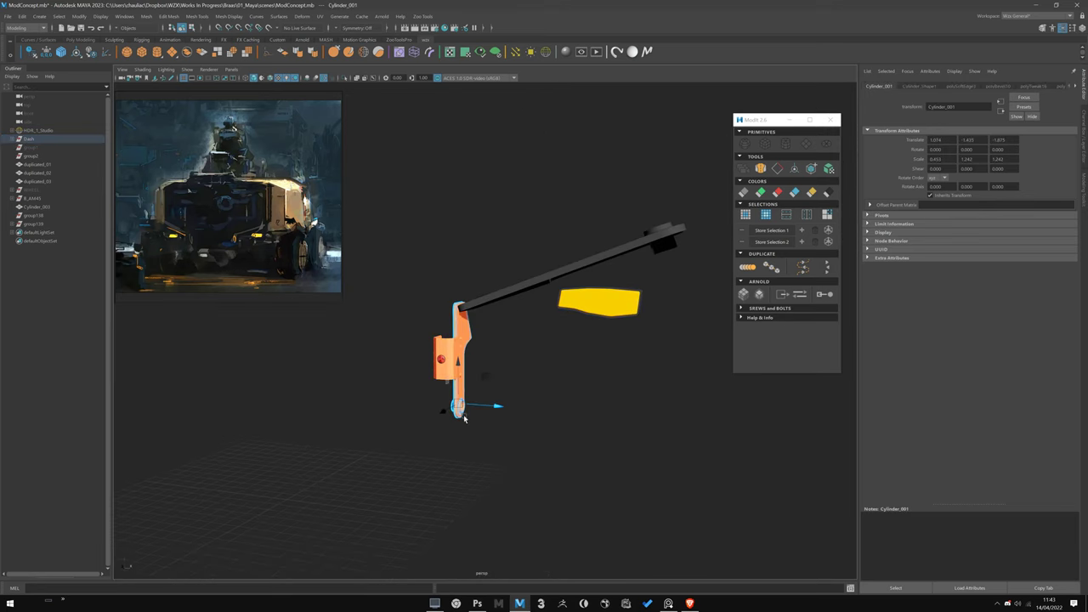
drag(478, 428, 432, 294)
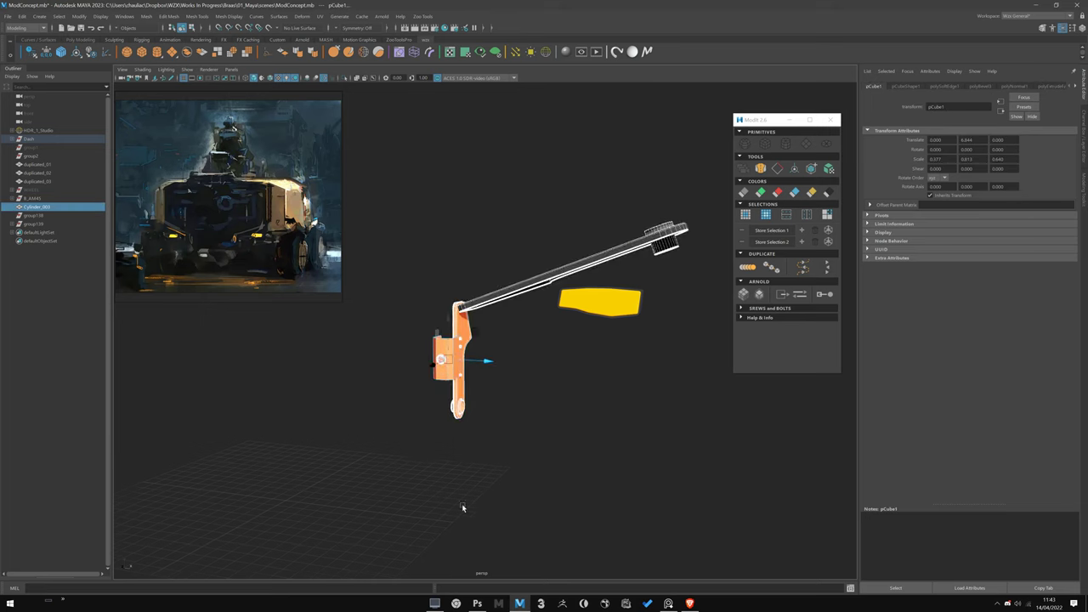
scroll(400, 433, up, 5)
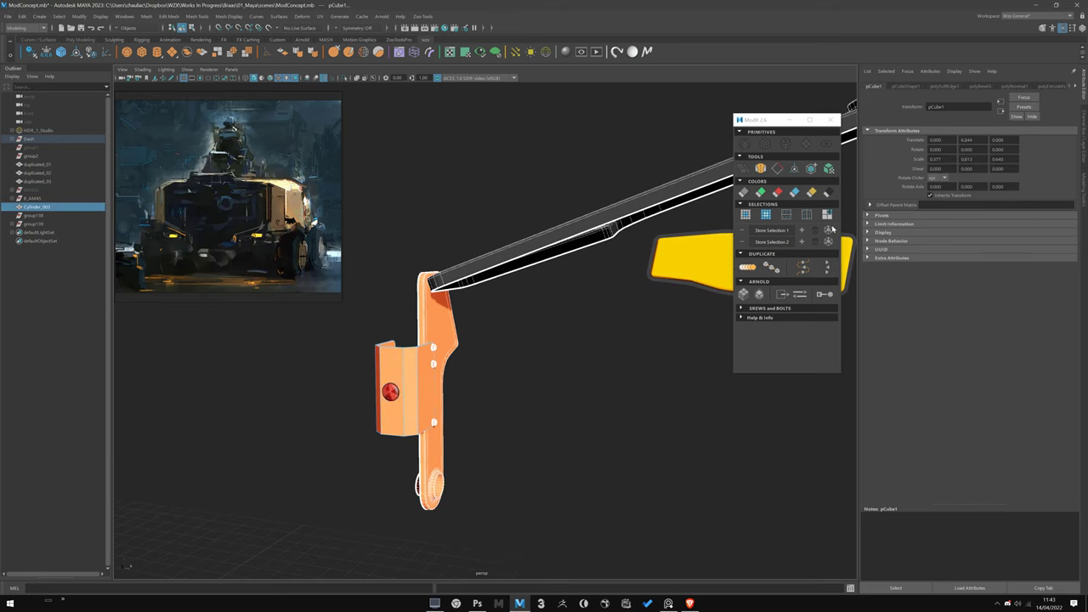
click(828, 194)
click(677, 318)
Scale the red light on the bracket slightly in the vertical direction.
scroll(473, 293, down, 5)
mouse_move(485, 340)
alt+mouse_down()
mouse_move(507, 358)
mouse_move(502, 333)
alt+mouse_up()
alt+middle_drag(502, 333, 517, 341)
scroll(478, 344, down, 2)
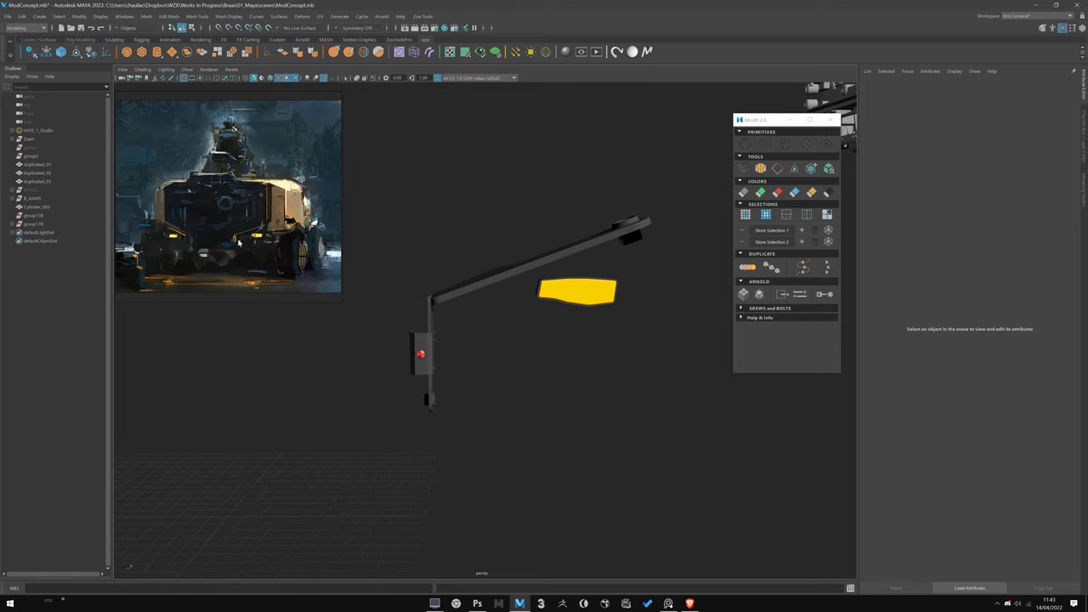
click(420, 356)
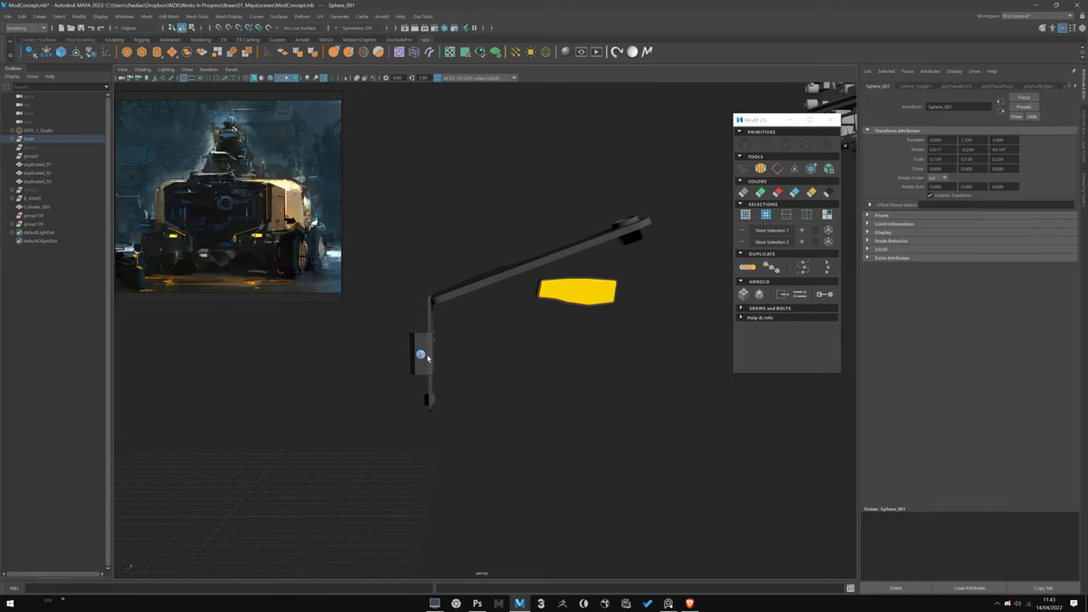
key(Up)
click(409, 445)
scroll(409, 446, up, 3)
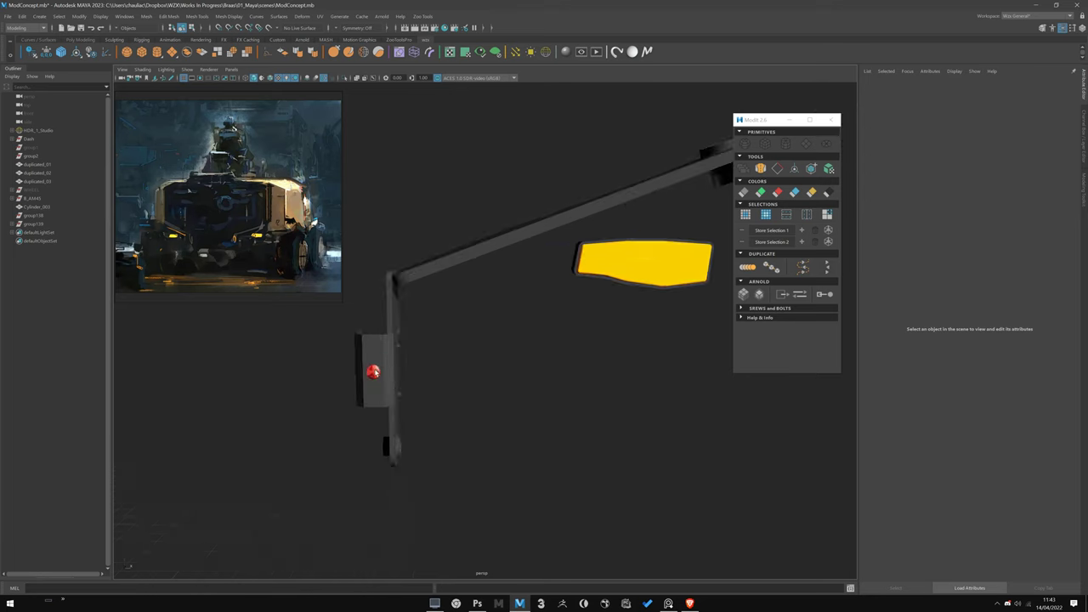
click(374, 371)
mouse_move(442, 367)
alt+mouse_down()
mouse_move(422, 372)
mouse_move(427, 353)
alt+mouse_up()
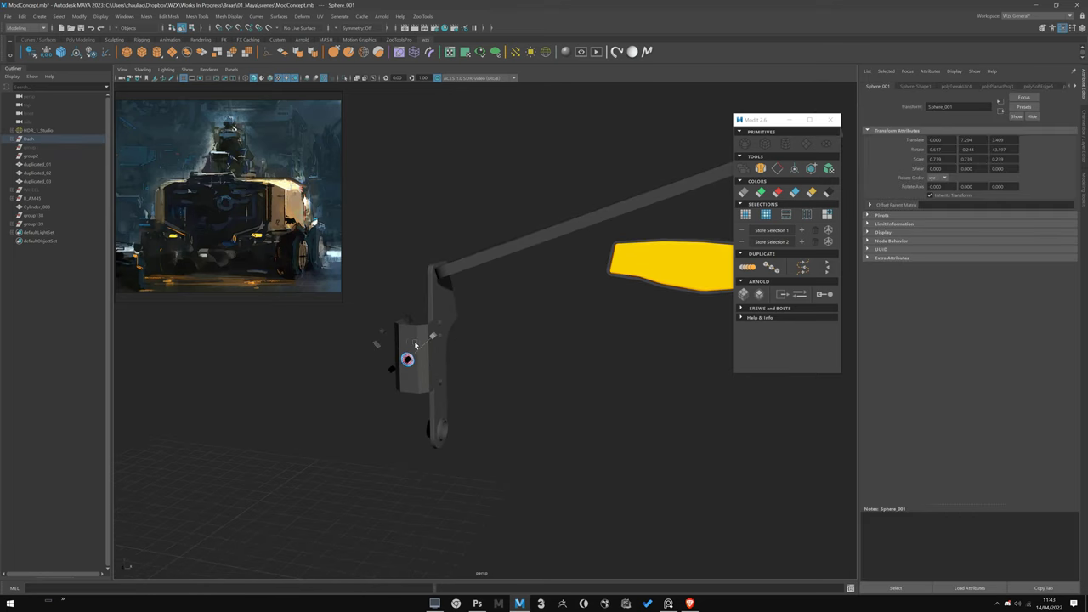
drag(407, 318, 407, 311)
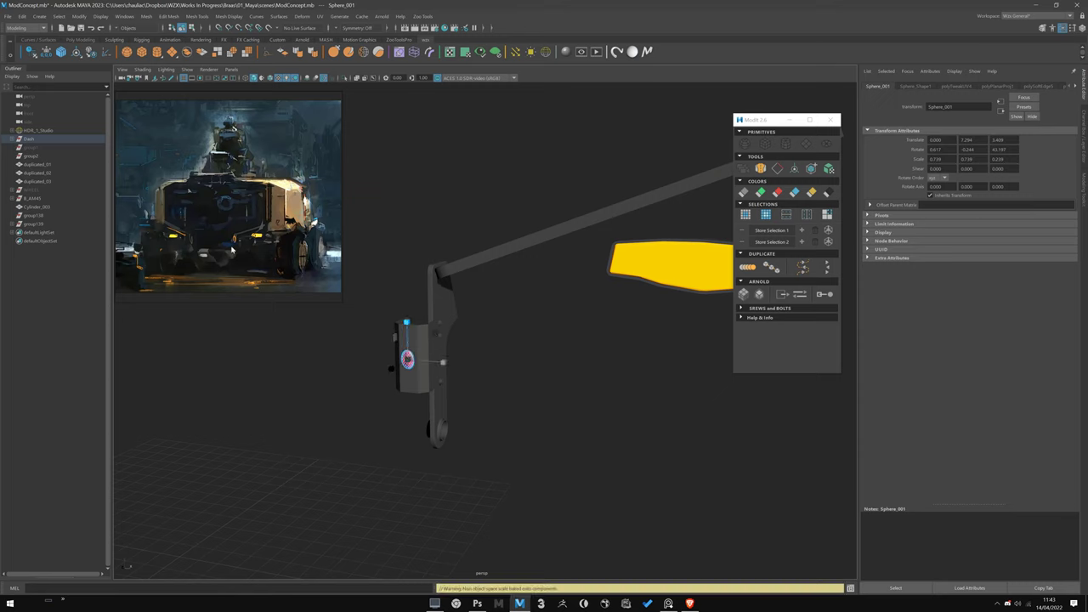
click(262, 257)
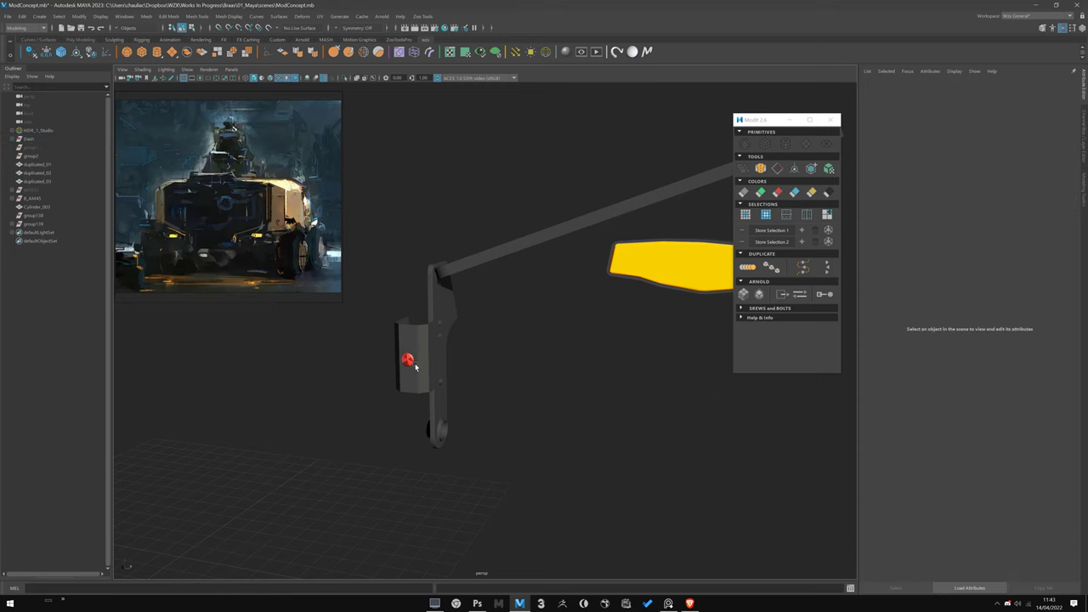
Tint the light's file texture with a yellow-green colour gain and raise its exposure to about 1.2.
click(409, 361)
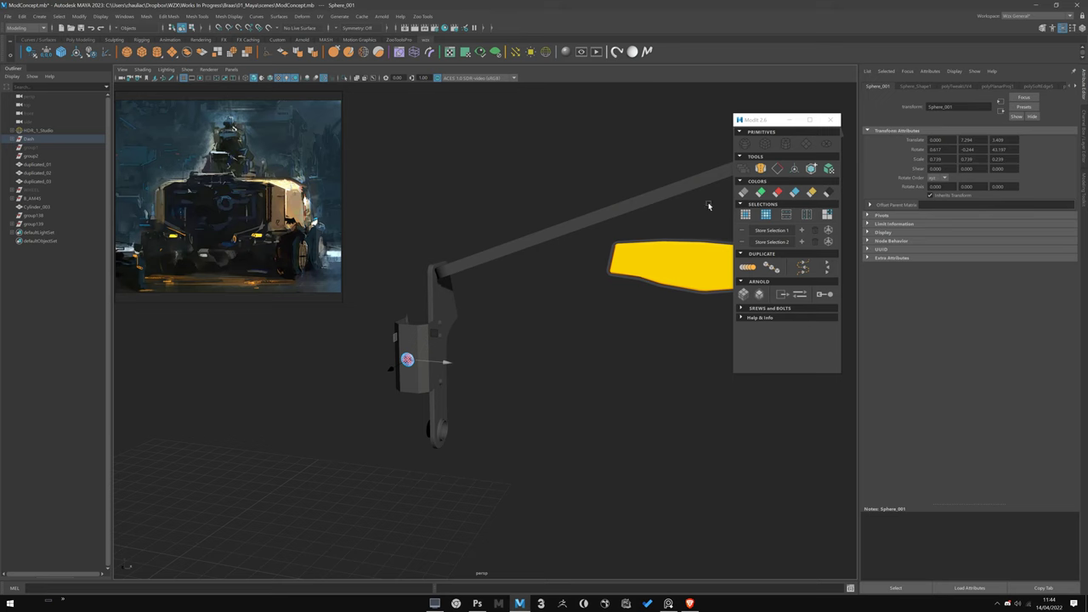
alt+middle_drag(546, 294, 535, 277)
key(ctrl+a)
click(1063, 193)
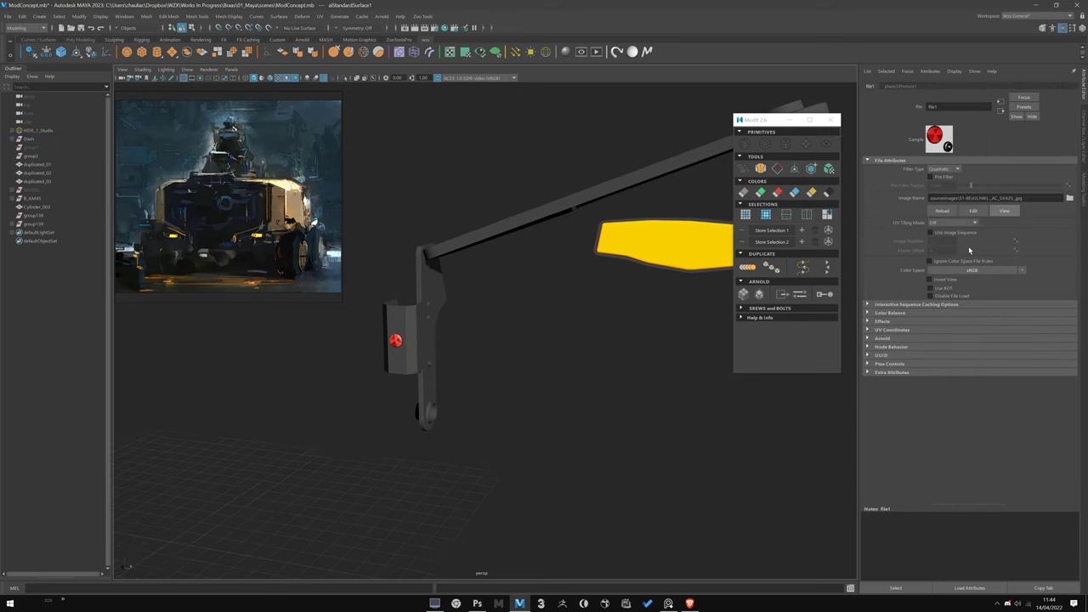
click(942, 314)
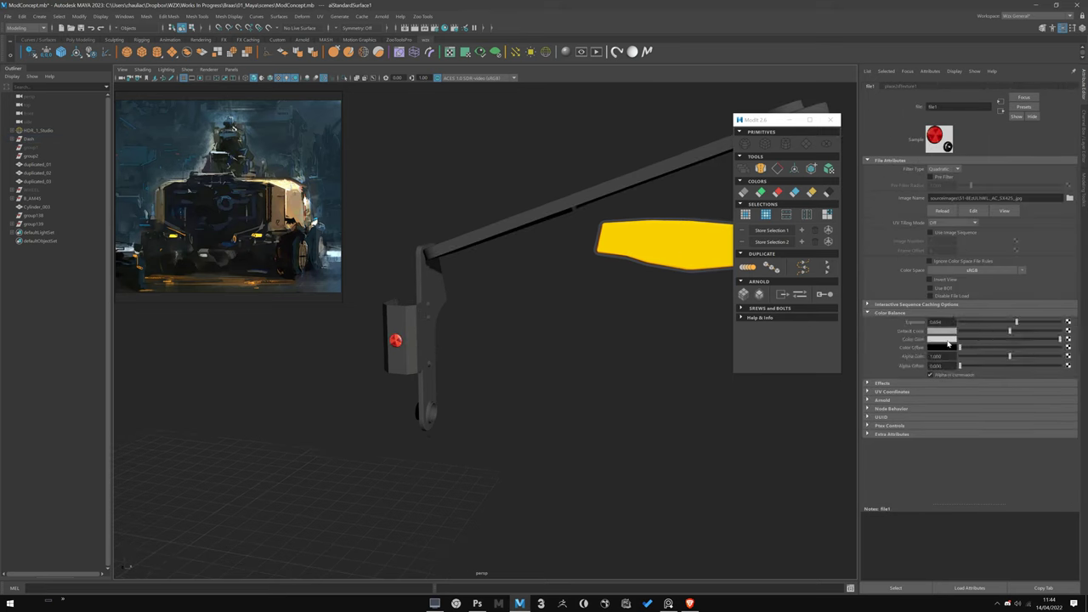
click(948, 342)
drag(959, 370, 933, 366)
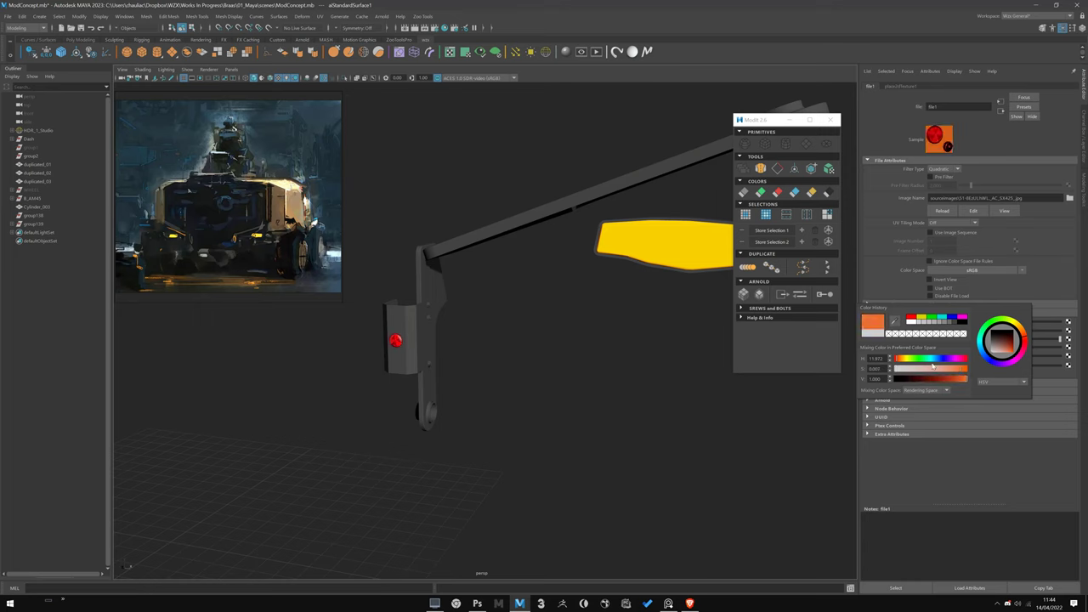
click(912, 361)
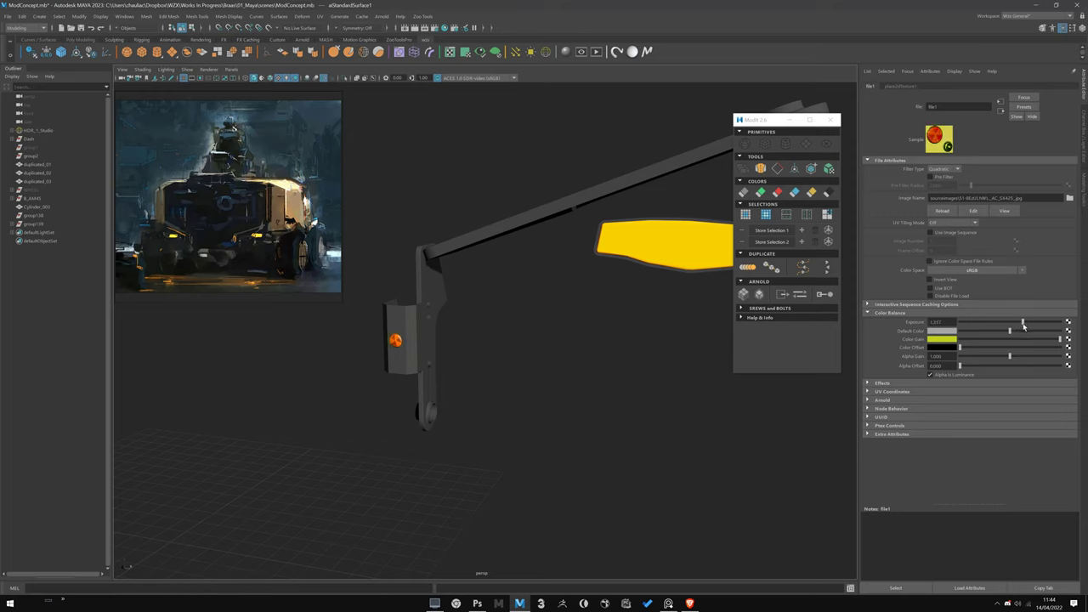
click(593, 404)
Duplicate the scanned road roller's operator section with seat and steering wheel, and move the copy away from the original.
scroll(508, 342, down, 6)
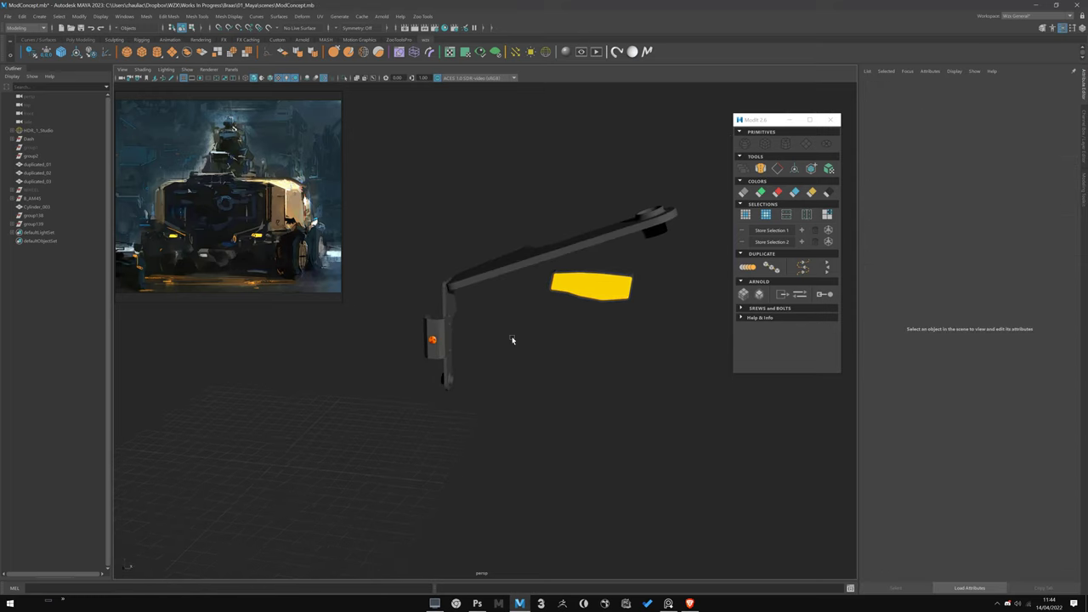
alt+middle_drag(491, 352, 487, 409)
alt+drag(487, 409, 580, 353)
alt+middle_drag(579, 352, 598, 403)
alt+drag(598, 401, 316, 379)
alt+right_drag(315, 379, 366, 459)
click(353, 484)
alt+drag(353, 485, 321, 403)
click(322, 403)
click(443, 423)
alt+drag(443, 423, 364, 413)
alt+right_drag(364, 413, 328, 393)
key(ctrl+d)
drag(416, 363, 822, 392)
alt+drag(822, 393, 466, 352)
alt+middle_drag(466, 352, 499, 371)
alt+drag(416, 378, 697, 355)
drag(478, 347, 501, 326)
Delete the steering-console half of the duplicated operator section, keeping the seat half.
click(468, 284)
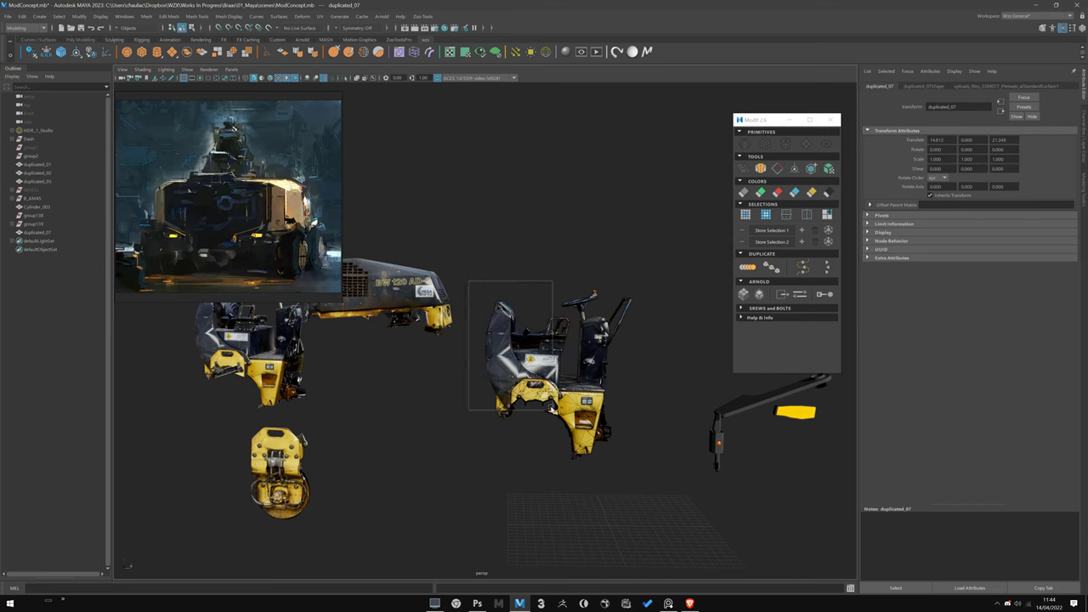
drag(559, 415, 561, 416)
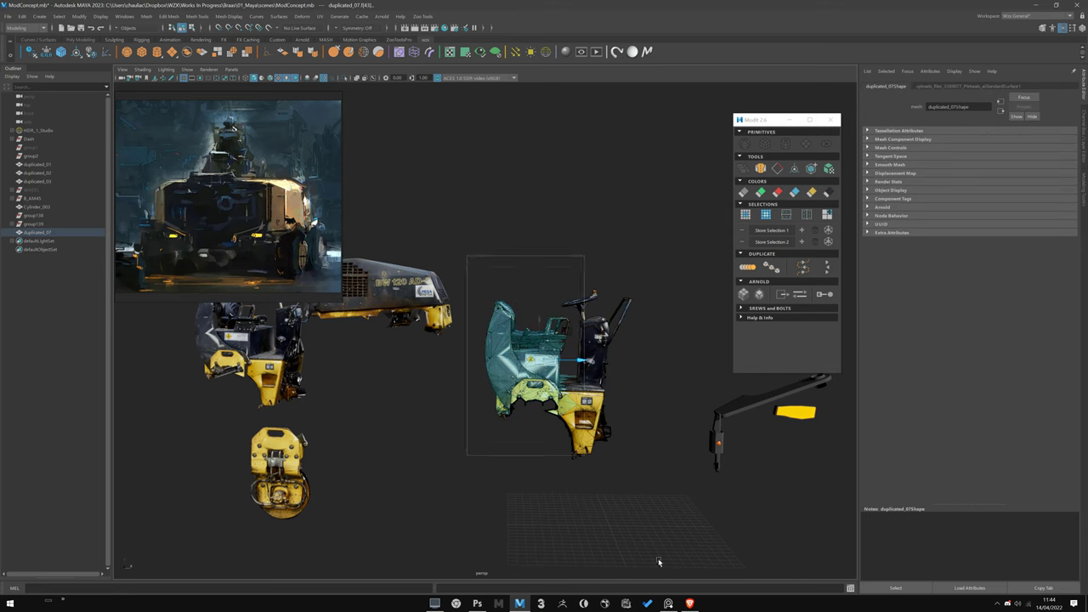
shift+drag(659, 562, 686, 519)
key(Delete)
scroll(558, 340, up, 4)
alt+drag(561, 347, 591, 371)
Trim the protruding yellow side pieces off the seat section.
drag(609, 335, 551, 432)
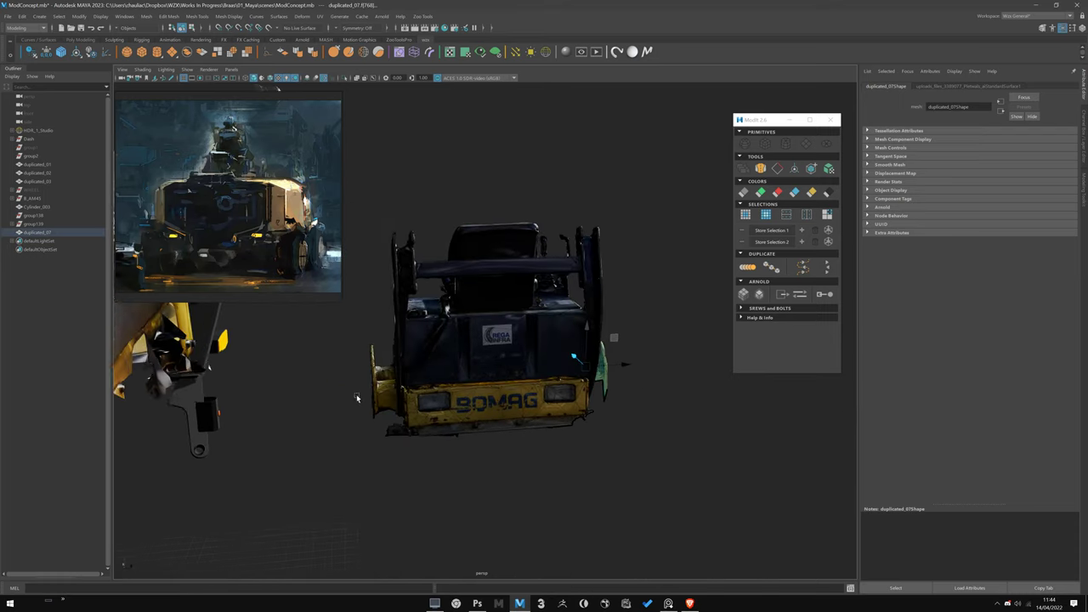
alt+drag(357, 398, 366, 371)
alt+drag(403, 442, 427, 370)
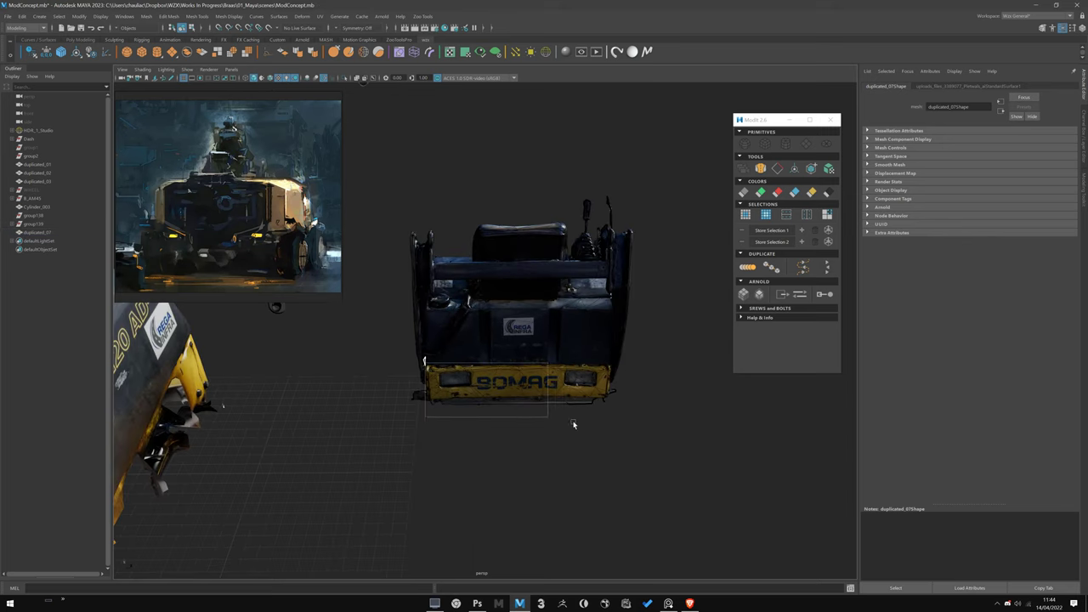
drag(609, 419, 611, 423)
click(632, 478)
Move the trimmed seat section over to the dark slanted arm.
alt+drag(633, 478, 518, 501)
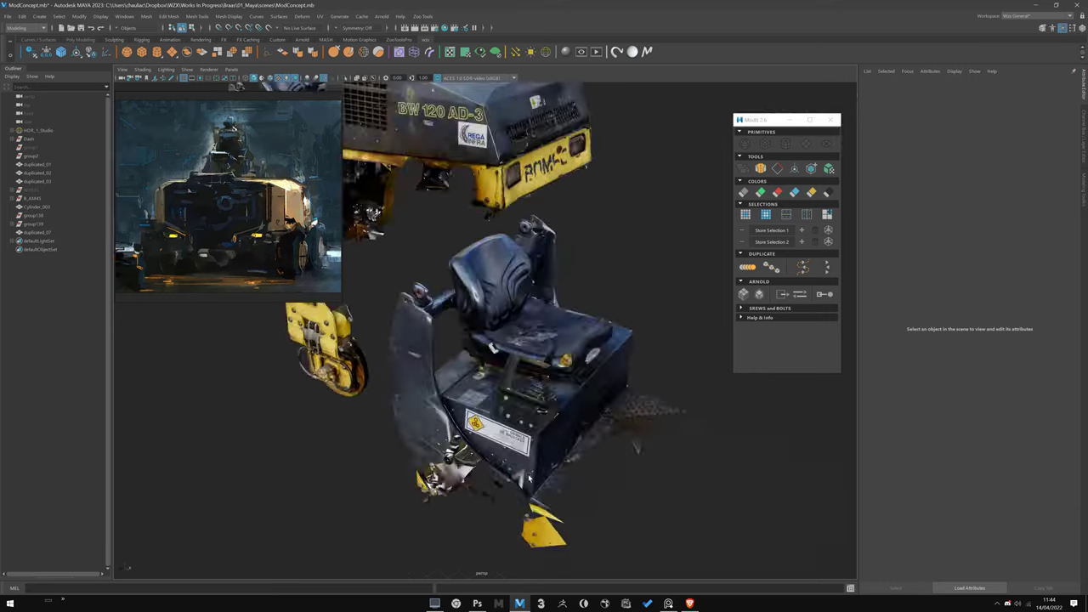
alt+right_drag(519, 501, 459, 442)
click(477, 375)
alt+drag(459, 442, 479, 381)
drag(435, 344, 650, 394)
alt+middle_drag(595, 464, 518, 389)
alt+drag(517, 390, 543, 425)
Rotate the seat section upside down so its yellow front band runs parallel to the slanted arm.
key(e)
drag(585, 333, 608, 338)
alt+drag(557, 340, 489, 381)
alt+drag(489, 382, 429, 384)
drag(458, 373, 469, 353)
key(ctrl+z)
alt+drag(400, 391, 456, 393)
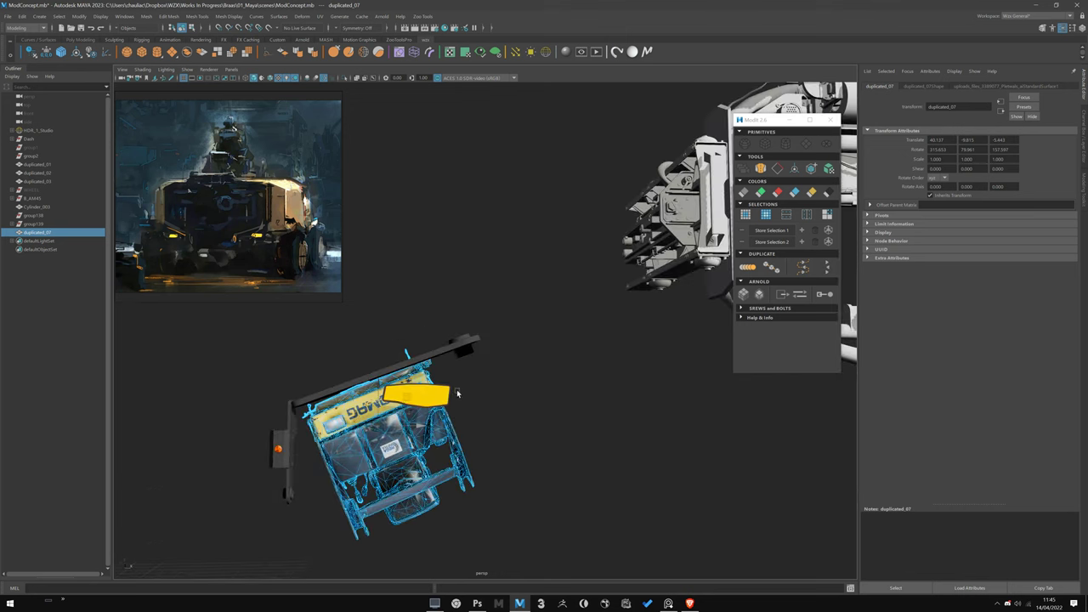
Shift the seat section up behind the slanted arm and fine-tune its rotation.
drag(390, 464, 413, 369)
key(r)
key(w)
key(e)
drag(476, 317, 522, 313)
click(490, 311)
alt+drag(501, 408, 510, 406)
Show the Tool Box and activate the Lasso tool for selecting faces on the seat section.
click(410, 380)
alt+drag(410, 380, 362, 403)
key(F11)
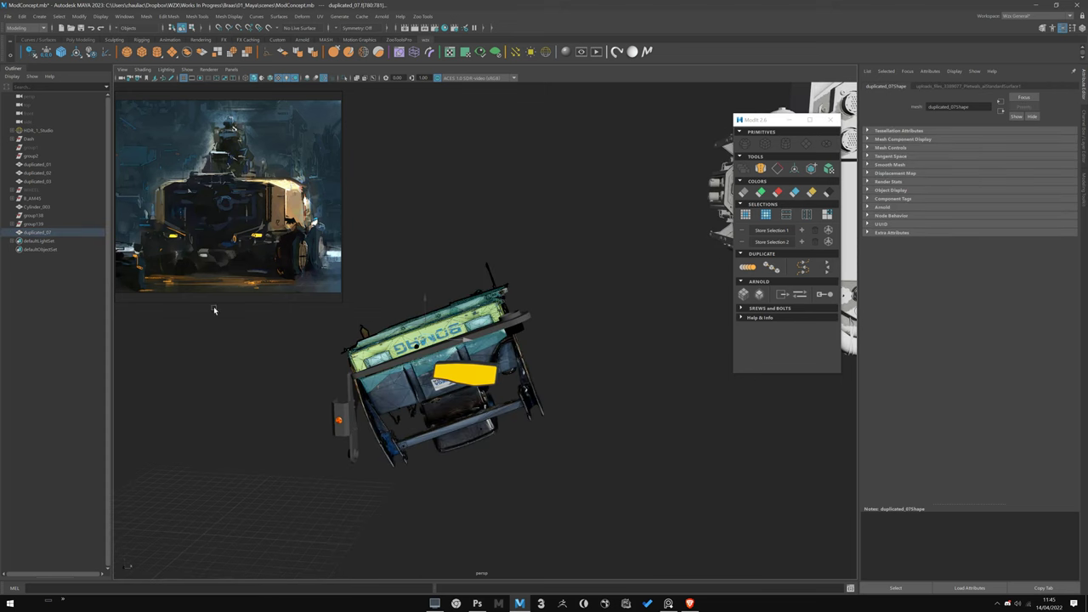
click(126, 17)
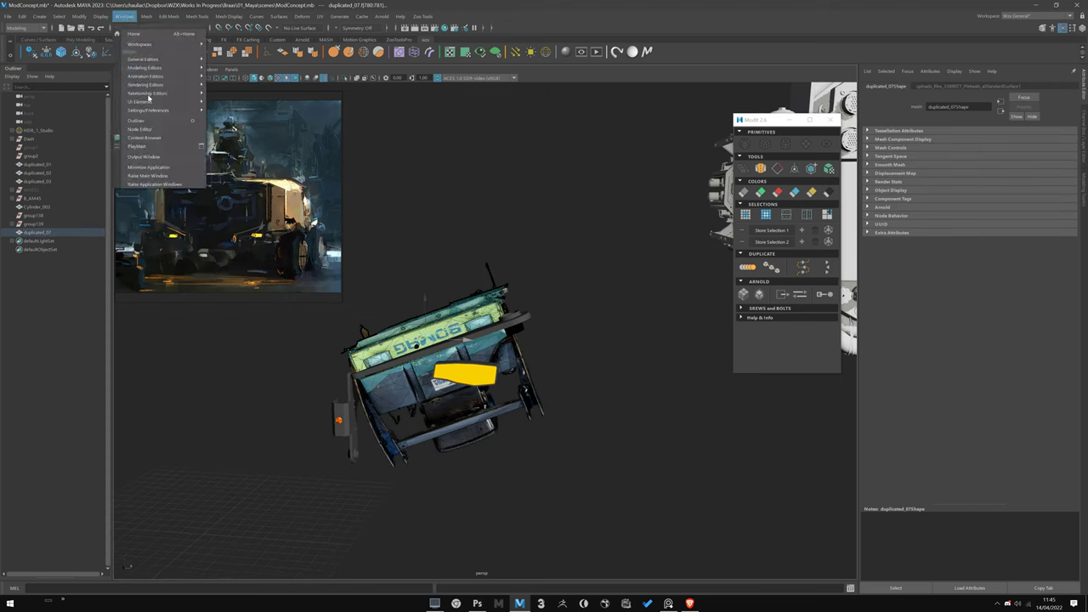
mouse_move(195, 99)
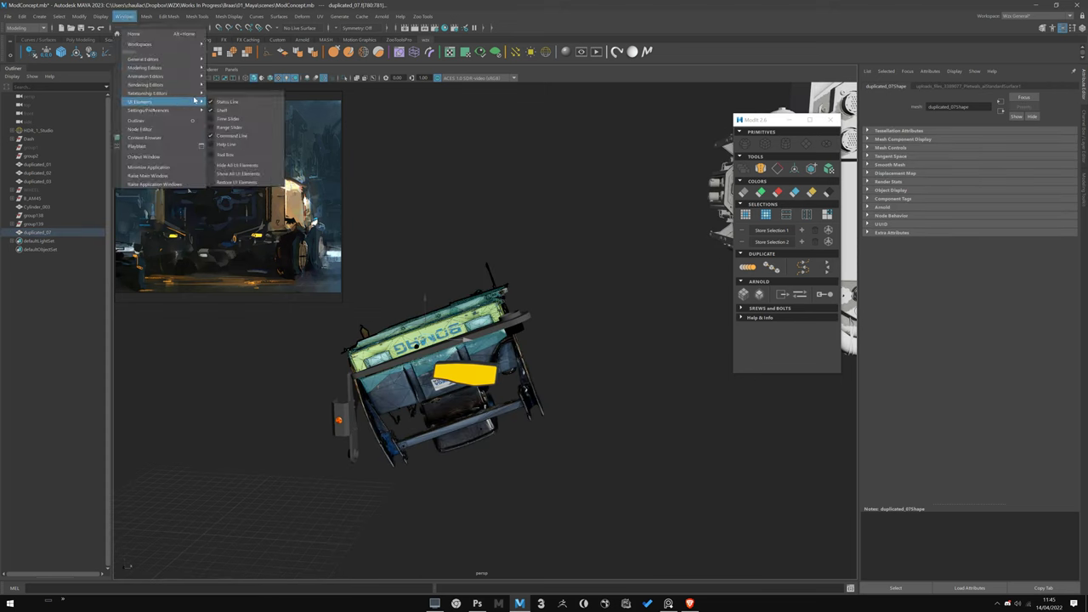
click(225, 155)
click(348, 157)
Lasso the yellow lettered front band of the seat section, delete its faces, and close the Tool Box.
alt+drag(572, 289, 600, 247)
click(471, 281)
alt+drag(471, 281, 441, 265)
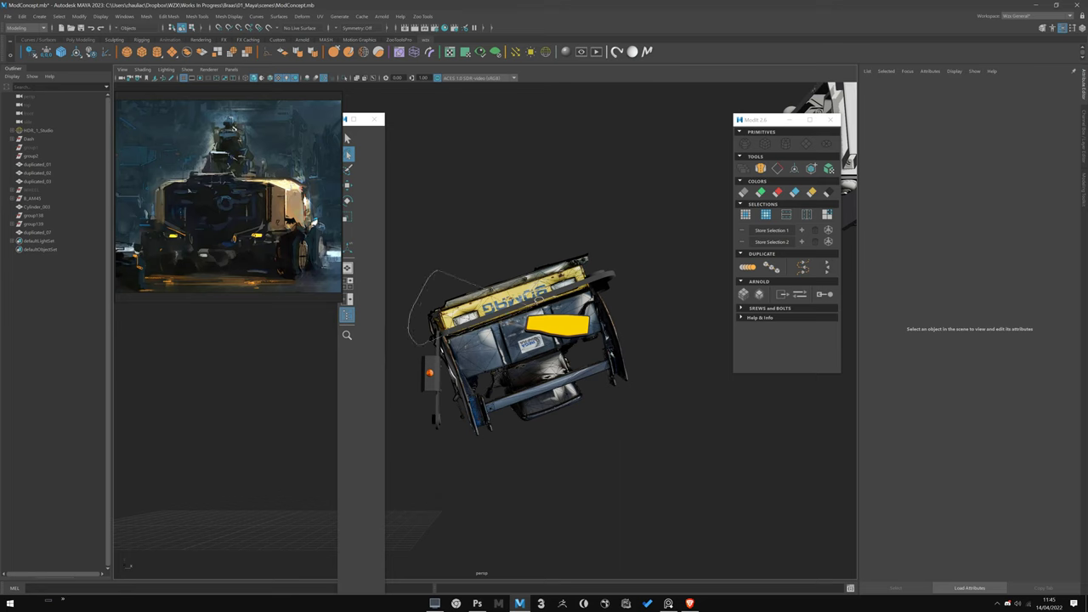
drag(583, 285, 491, 202)
key(Delete)
key(F8)
key(w)
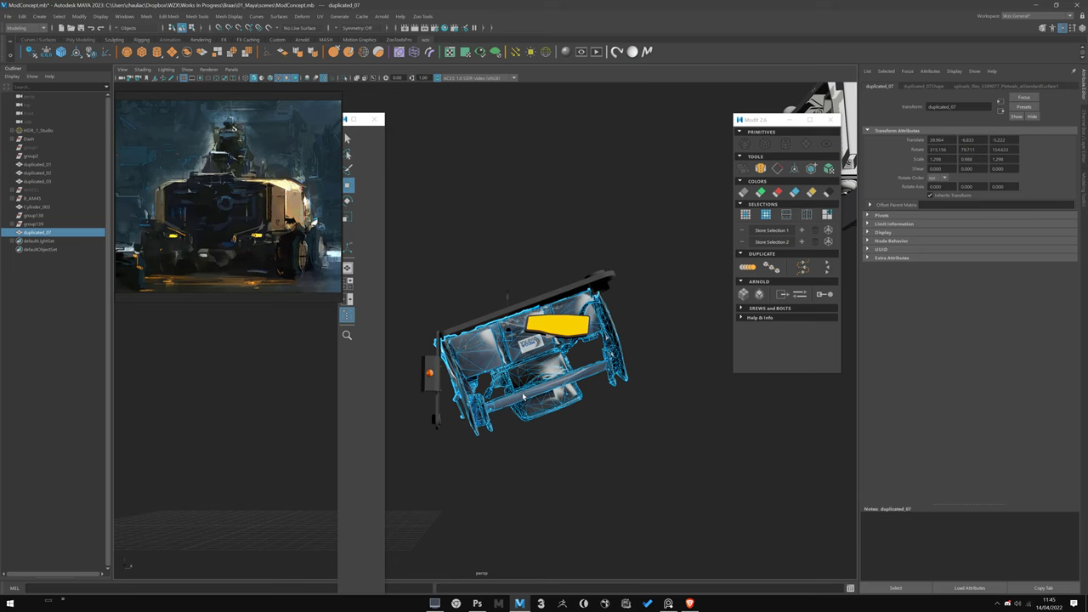
alt+drag(491, 349, 493, 387)
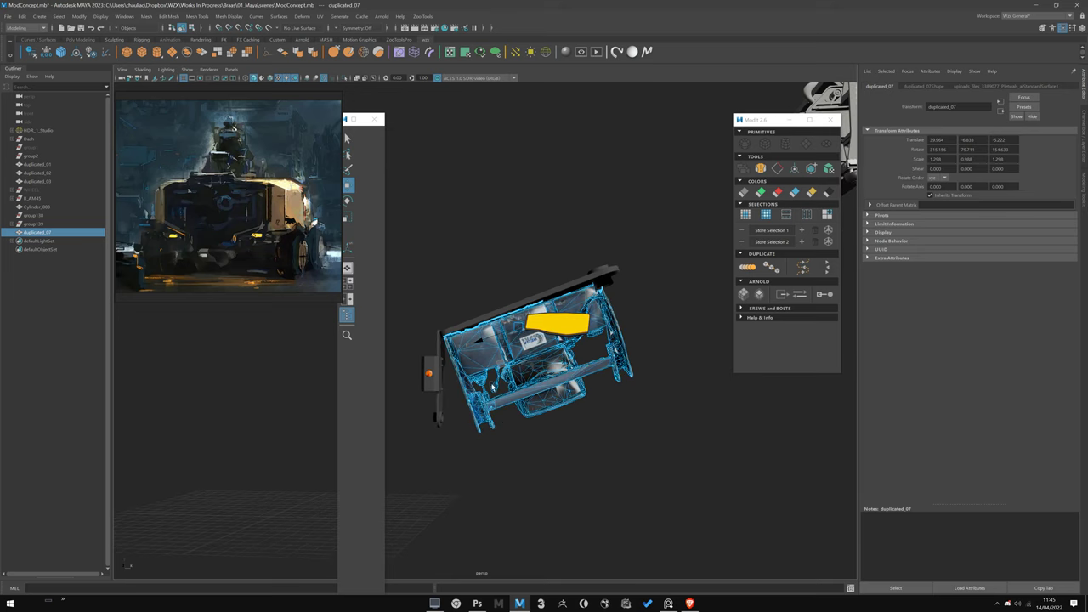
click(375, 119)
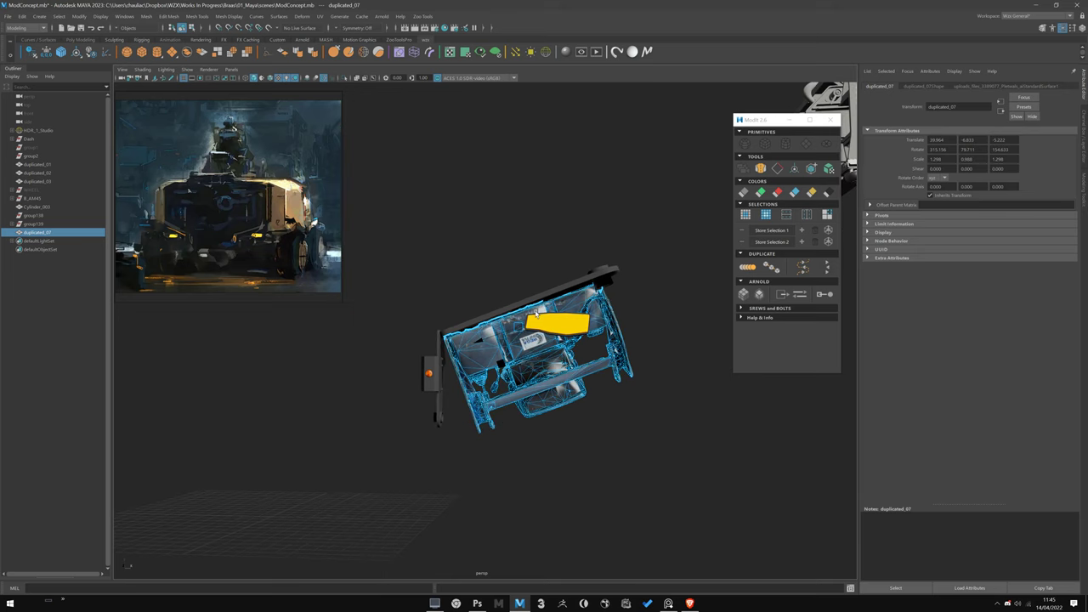
Tone down the seat section's aiStandardSurface material with lower specular and base weights, a darker specular colour and 0.245 roughness.
click(1022, 86)
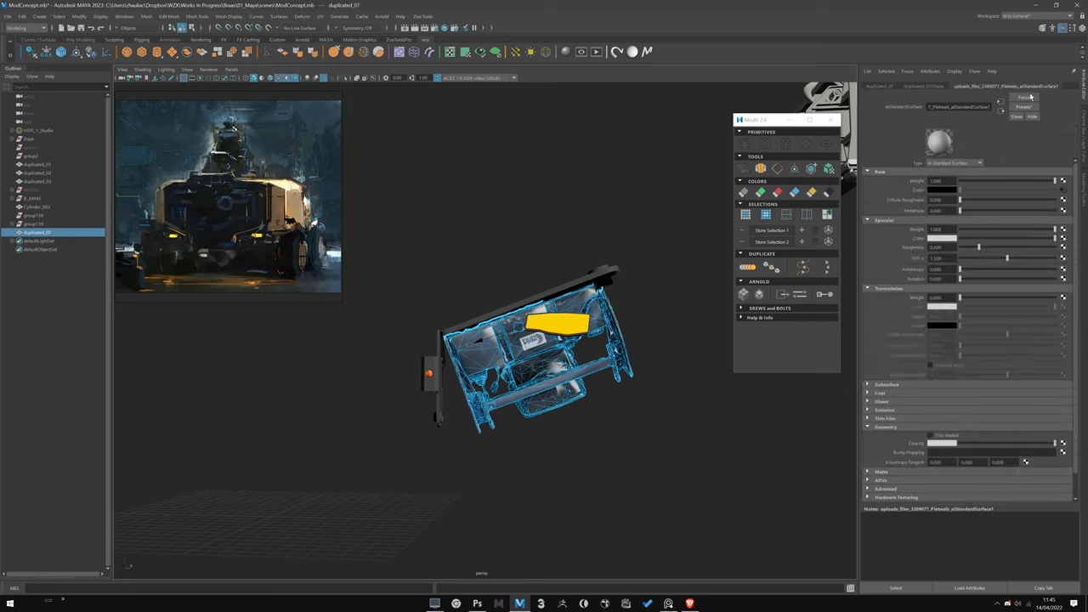
click(996, 238)
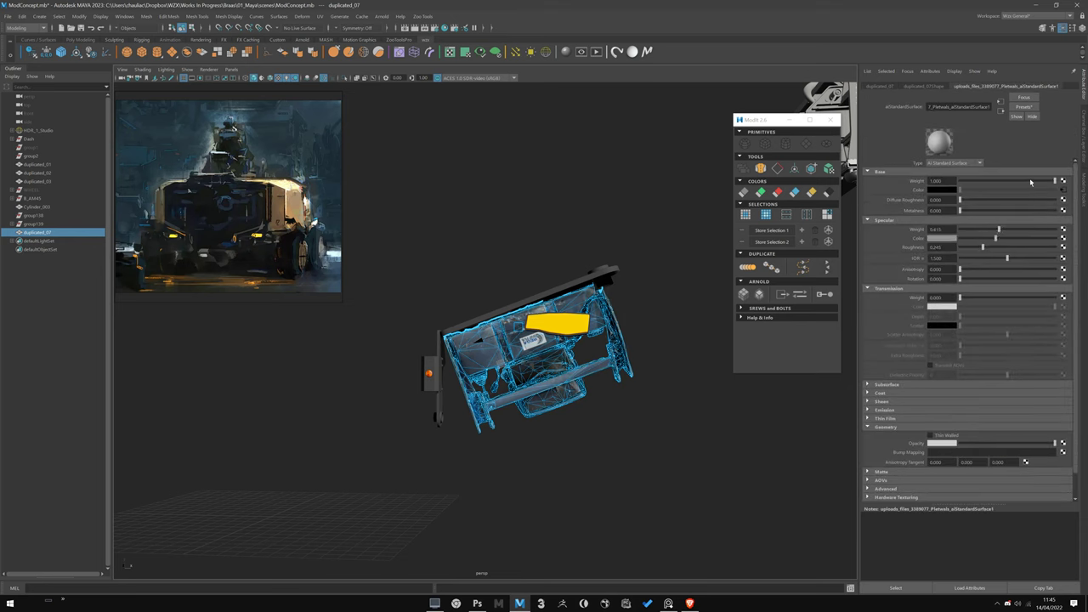
drag(1031, 181, 1008, 179)
click(643, 225)
alt+drag(643, 226, 522, 324)
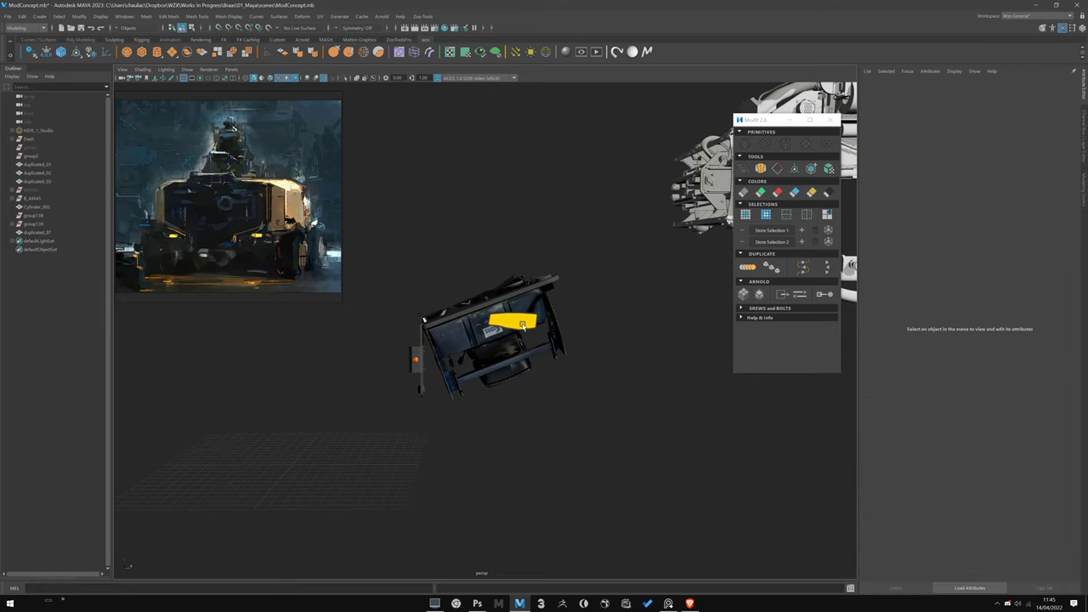
click(524, 327)
alt+drag(549, 387, 546, 299)
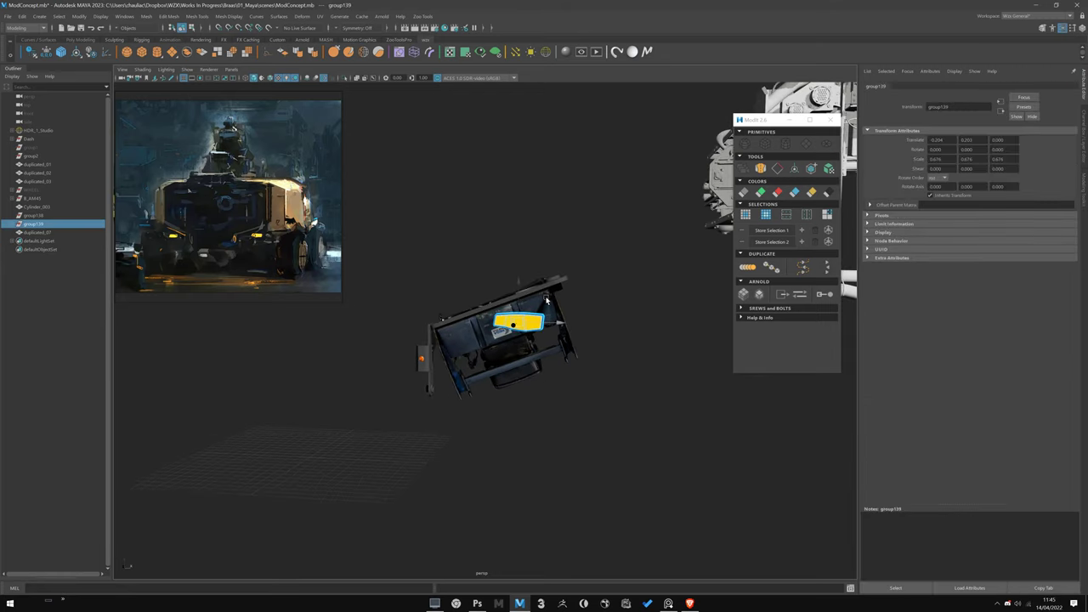
click(543, 301)
click(532, 323)
click(549, 318)
scroll(490, 330, up, 2)
alt+drag(517, 354, 447, 343)
scroll(447, 342, up, 2)
Assign the seat section's existing aiStandardSurface material to the slanted arm, the vertical arm and the light box.
click(446, 342)
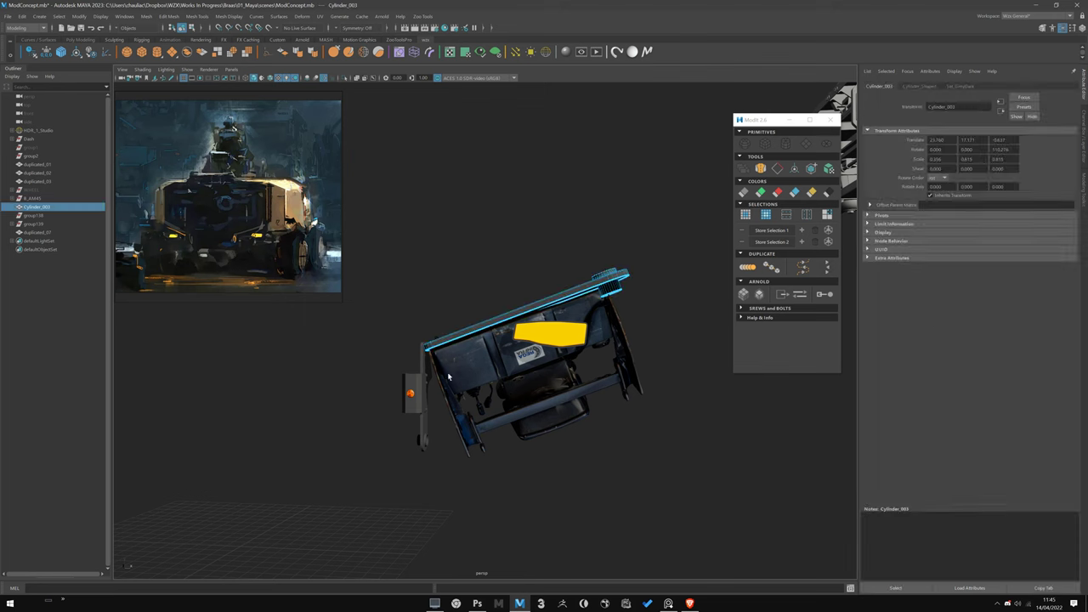
click(443, 375)
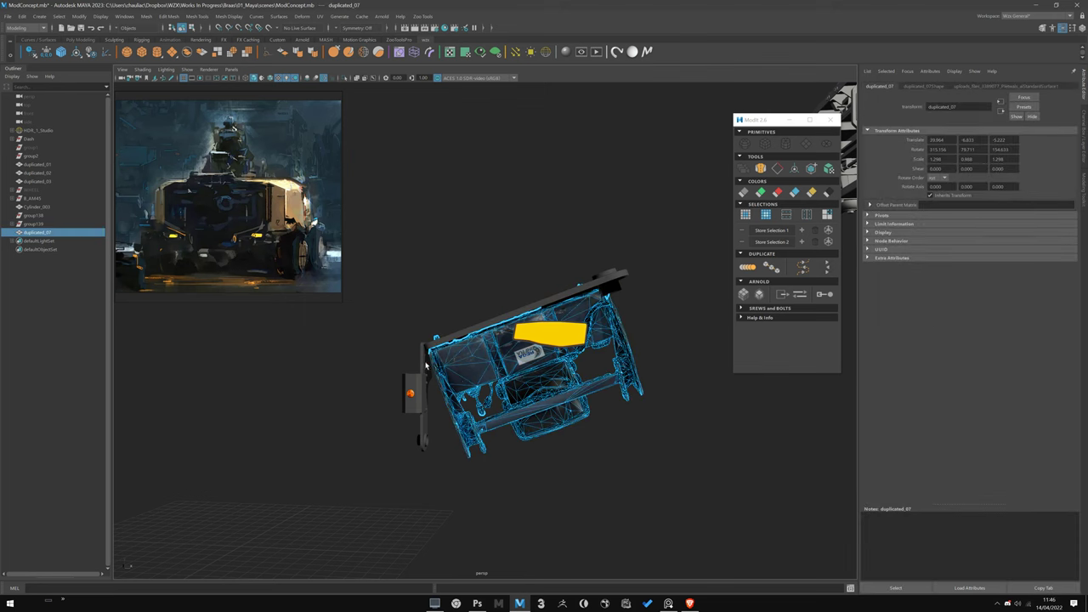
click(432, 347)
shift+click(424, 386)
shift+click(423, 388)
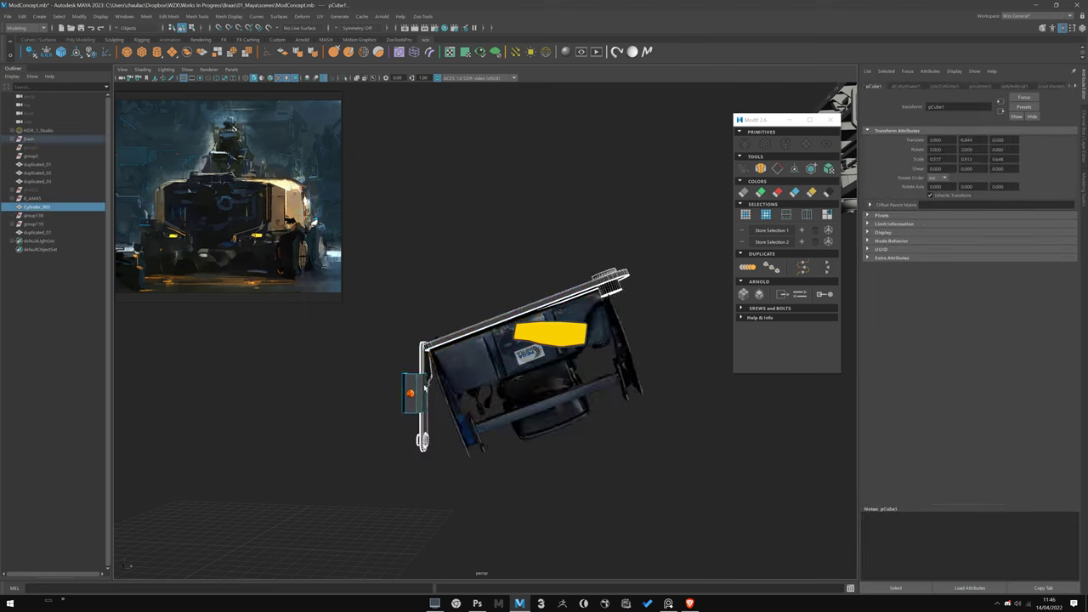
right_click(424, 386)
mouse_move(425, 579)
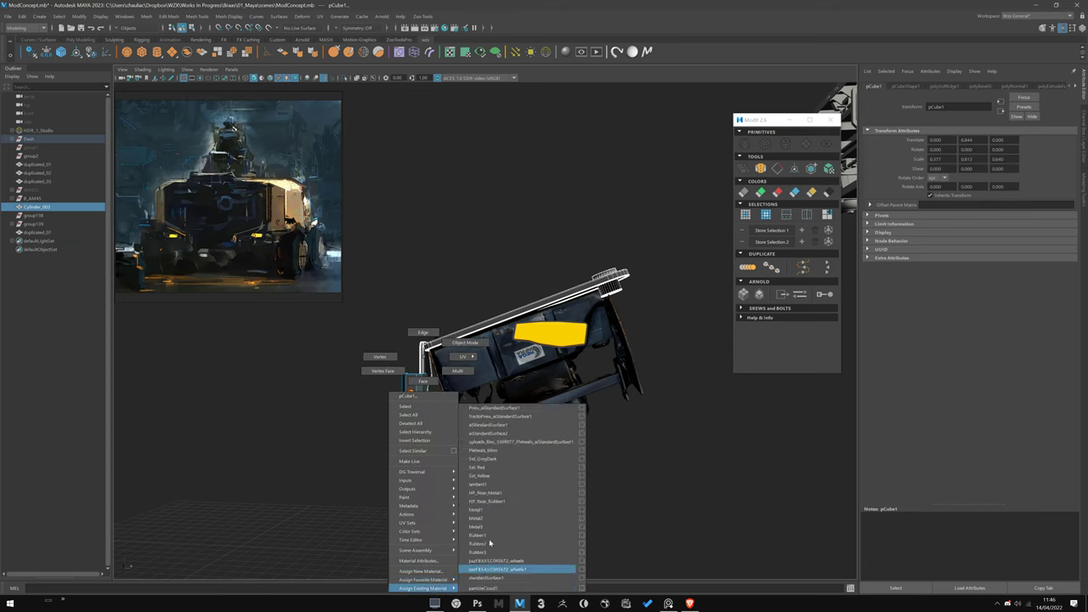
click(495, 449)
click(502, 495)
Apply a planar UV projection to the slanted arm, the vertical arm and the light box.
click(426, 393)
click(453, 335)
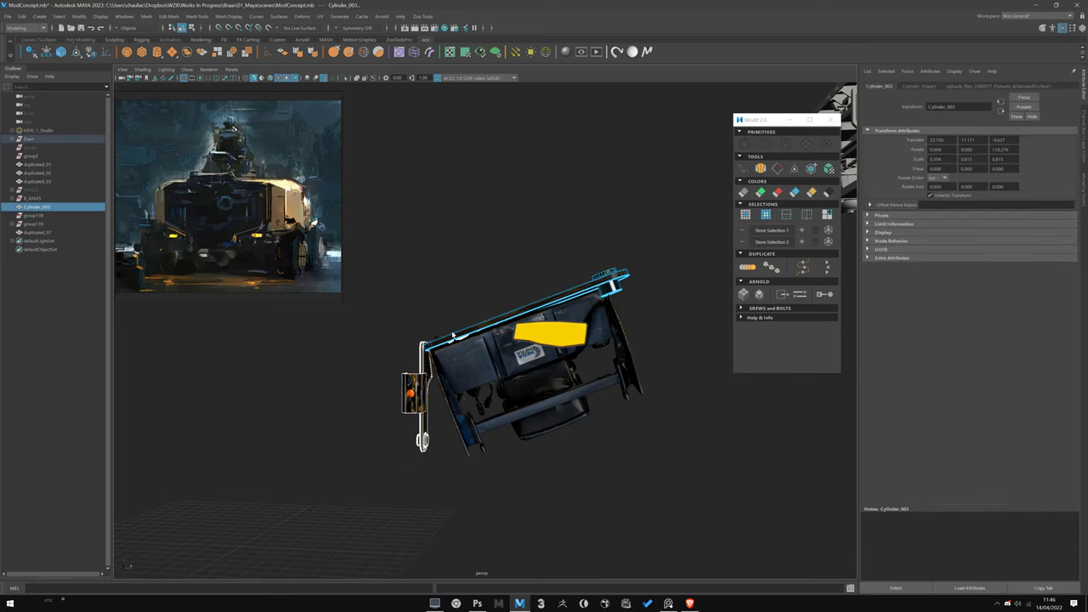
shift+right_drag(453, 335, 452, 225)
key(w)
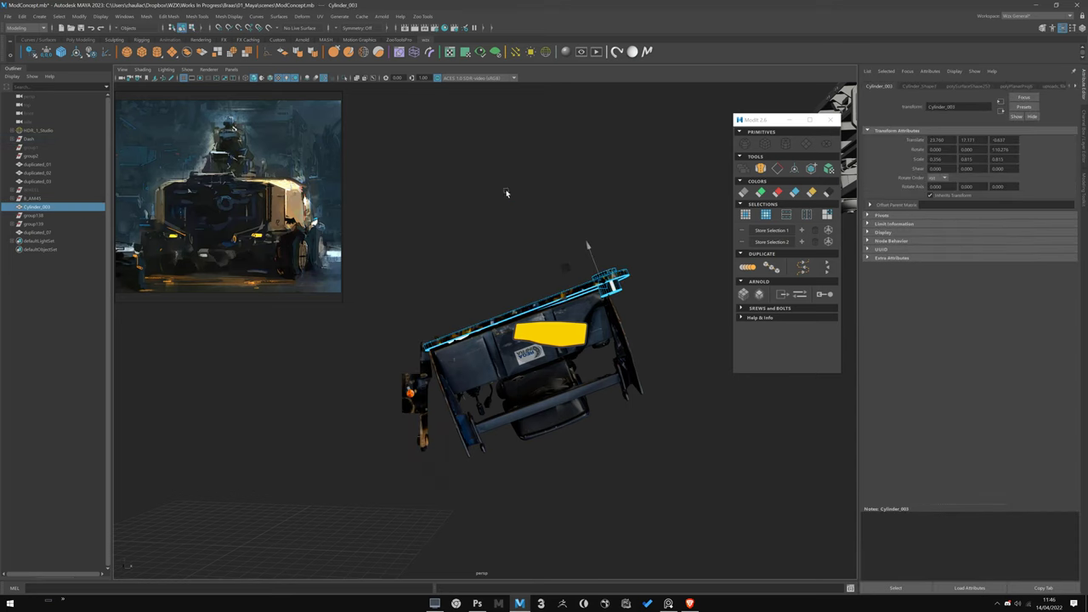
In the UV Editor, shrink the slanted arm's UVs and place them on a small dark blue patch of the texture.
click(451, 54)
right_drag(625, 249, 688, 249)
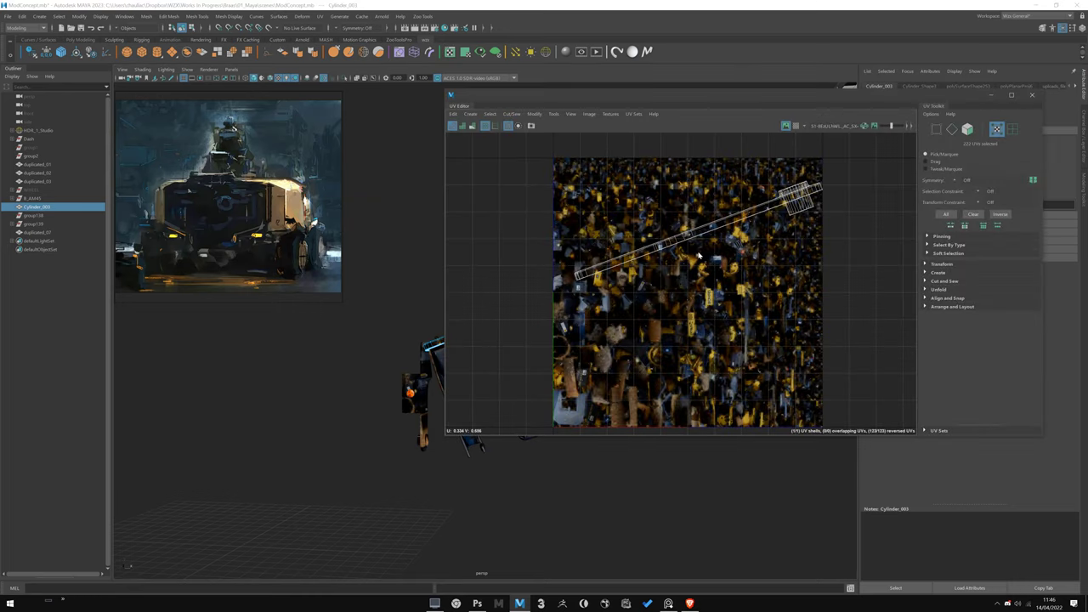
drag(846, 163, 765, 231)
ctrl+right_drag(697, 247, 776, 310)
key(r)
drag(701, 231, 685, 271)
key(w)
key(e)
drag(733, 226, 641, 242)
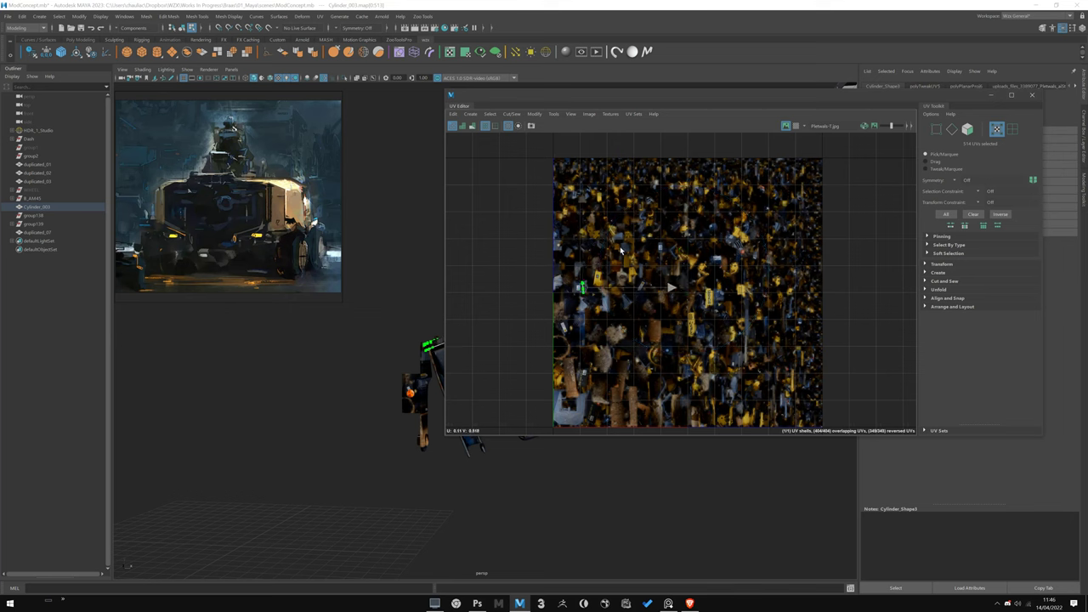
key(F8)
Shrink the vertical arm's and light box's UVs onto the same dark blue texture patch and close the UV Editor.
click(427, 318)
alt+middle_drag(428, 371, 313, 399)
click(313, 399)
key(F12)
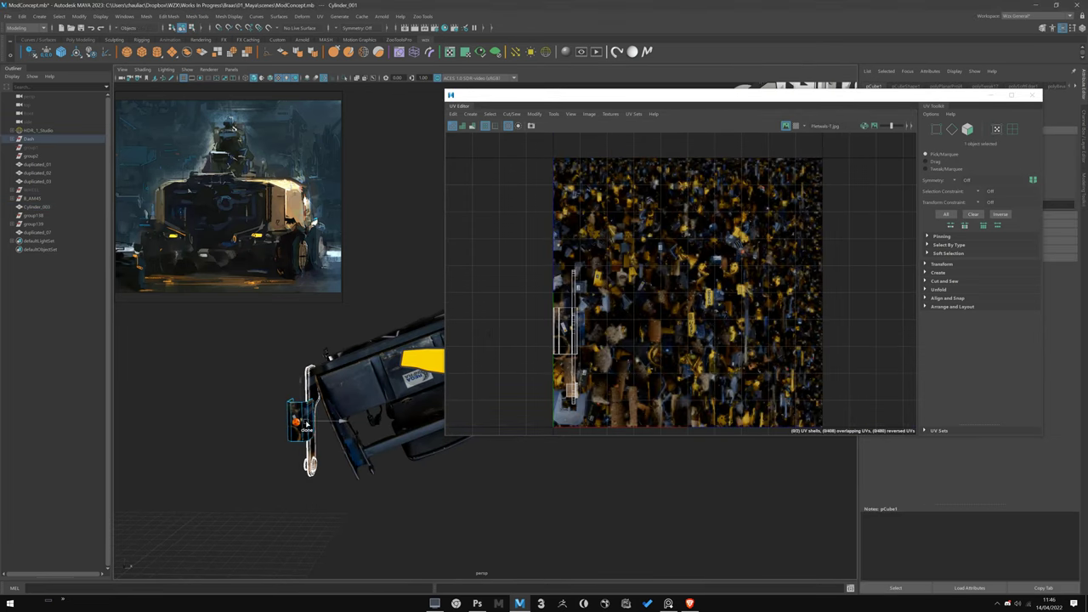
drag(534, 260, 613, 416)
middle_drag(683, 263, 620, 229)
key(w)
key(w)
middle_drag(620, 230, 618, 213)
click(631, 239)
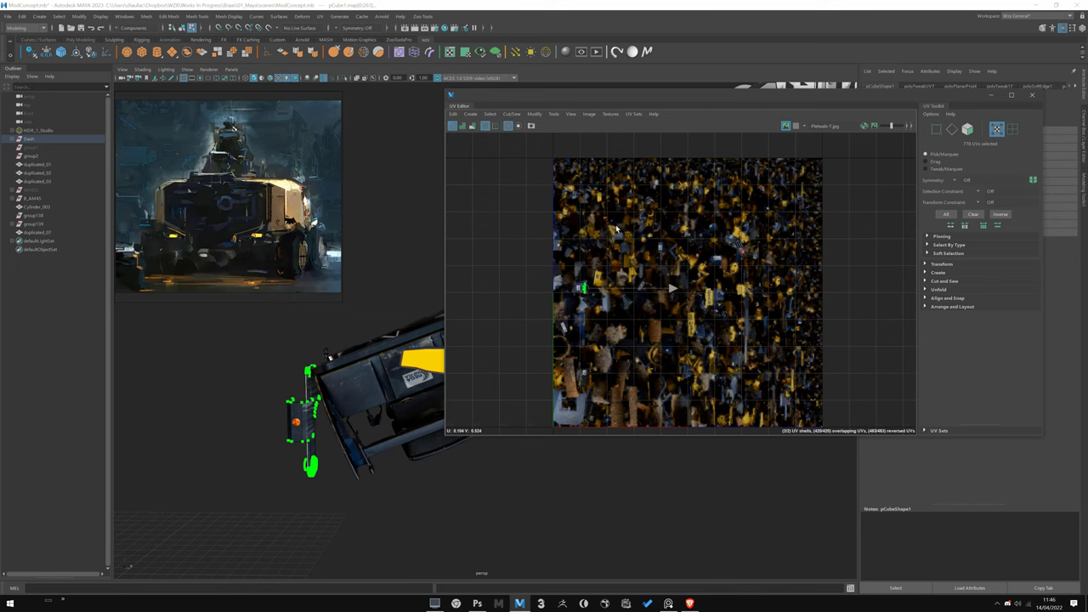
click(1033, 96)
alt+right_drag(528, 321, 459, 293)
alt+middle_drag(459, 293, 544, 246)
alt+drag(544, 245, 508, 323)
click(507, 323)
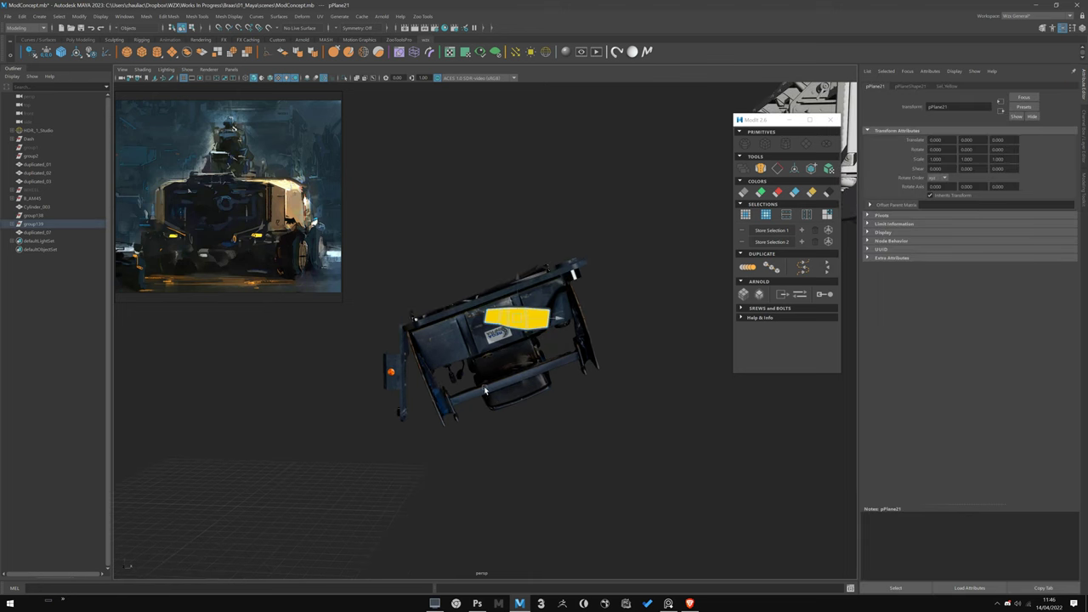
Open the lamp photo 10087703a_am0.jpg from the REF folder in Photoshop and crop it to its orange lens.
click(435, 603)
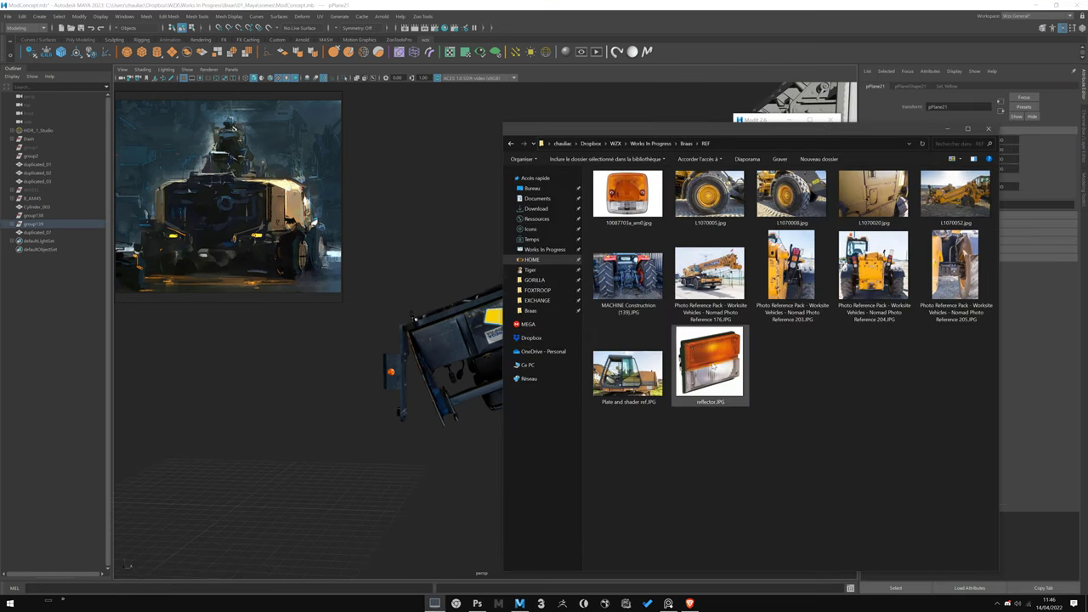
drag(636, 218, 439, 39)
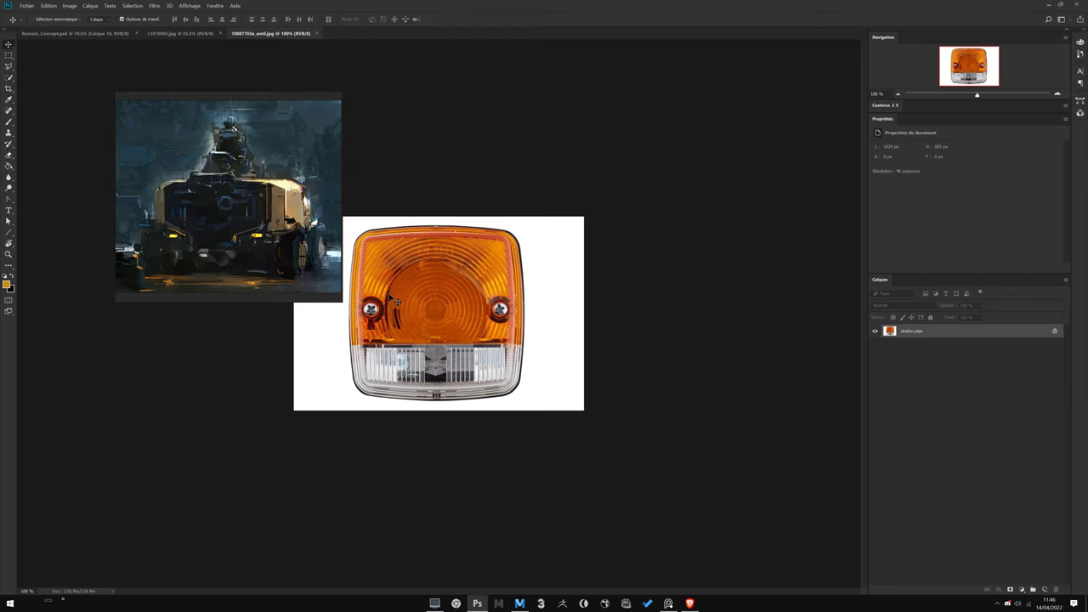
key(c)
drag(347, 226, 528, 354)
key(Return)
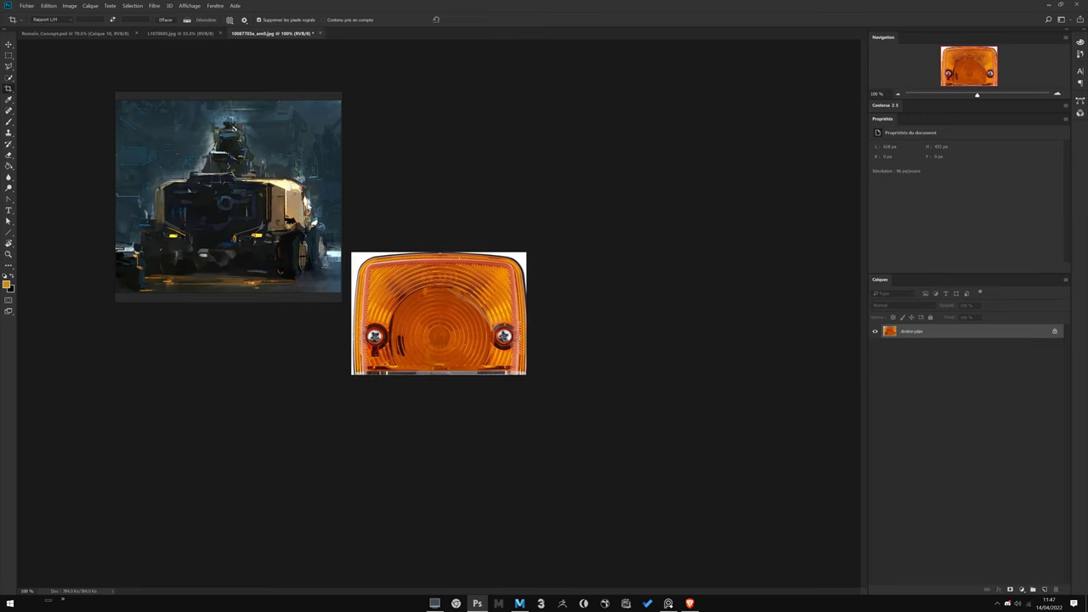
click(264, 100)
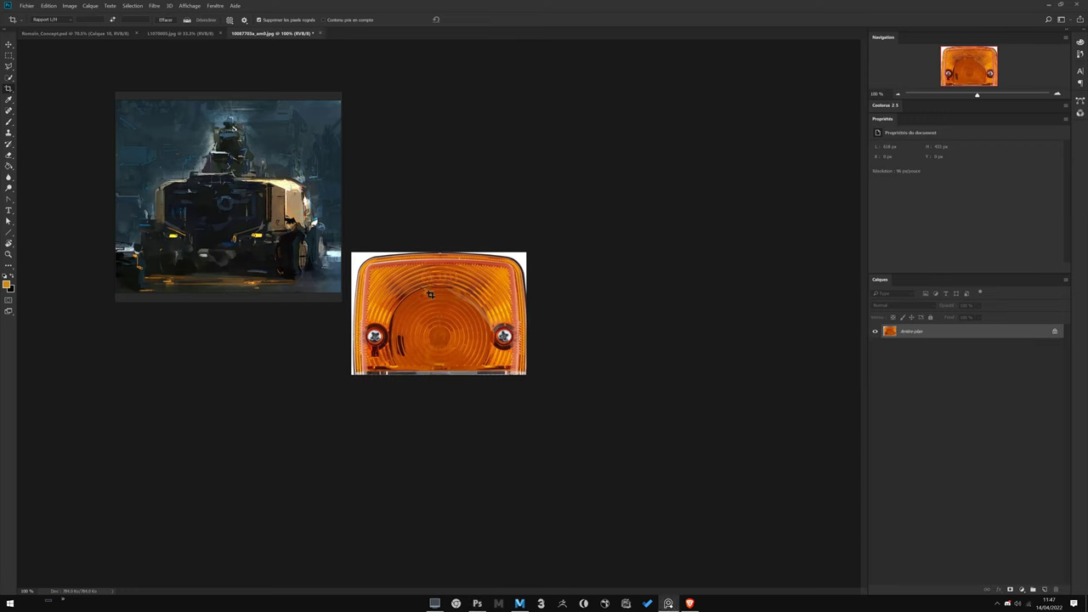
key(p)
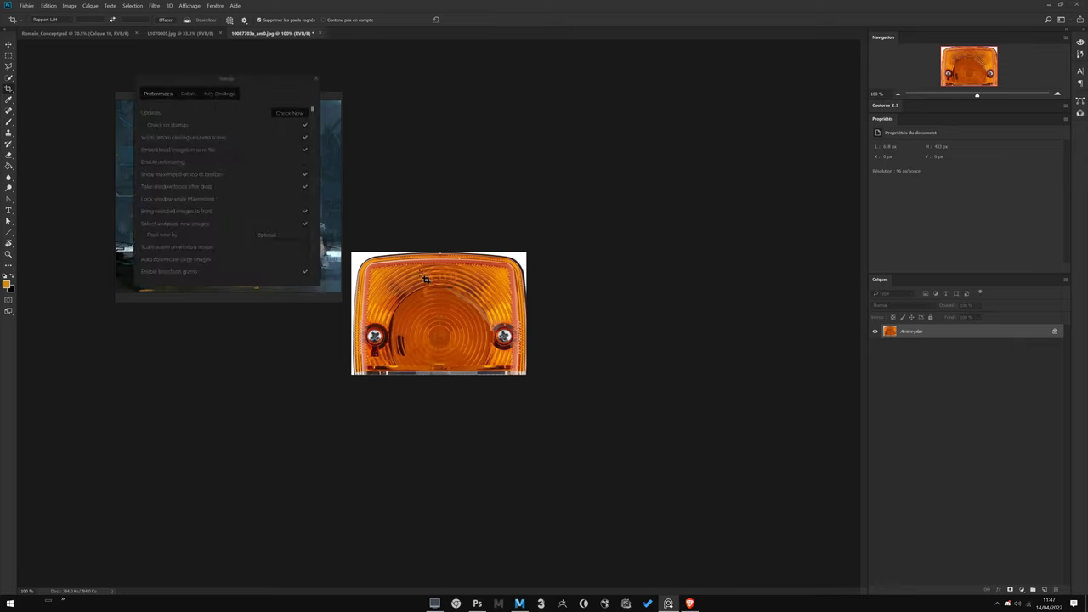
click(316, 80)
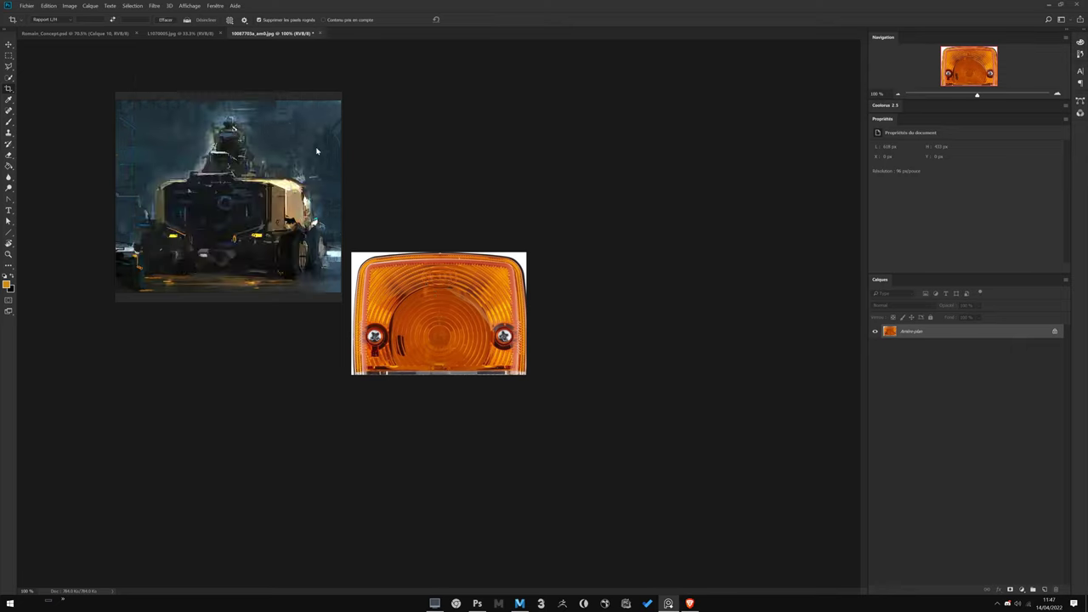
Convert the lamp photo's background to a regular layer and shift its hue by +18 towards yellow.
click(919, 335)
alt+double_click(914, 337)
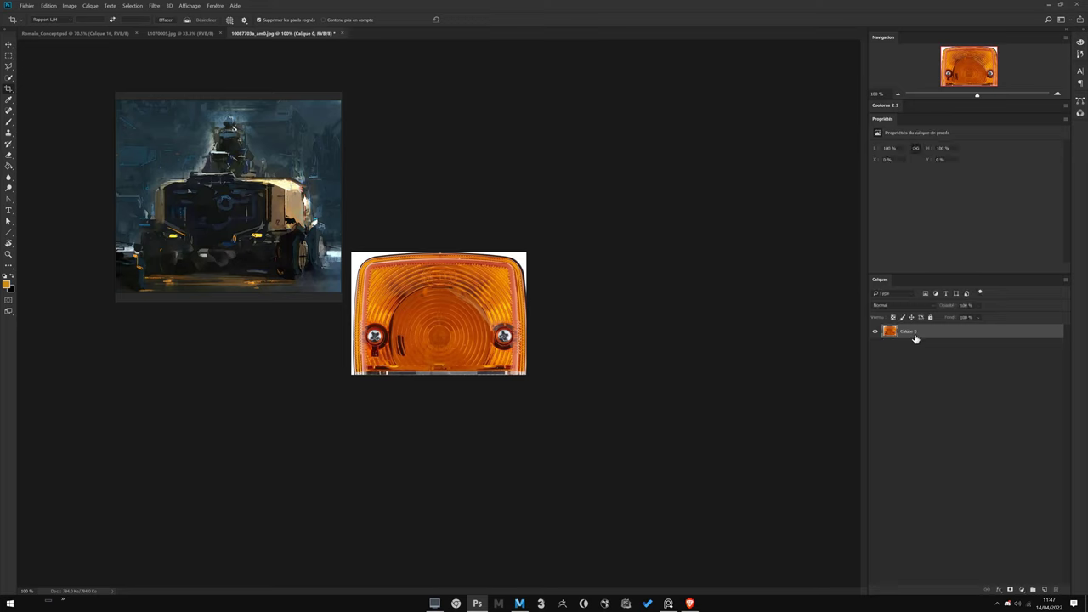
key(ctrl+u)
drag(700, 162, 709, 164)
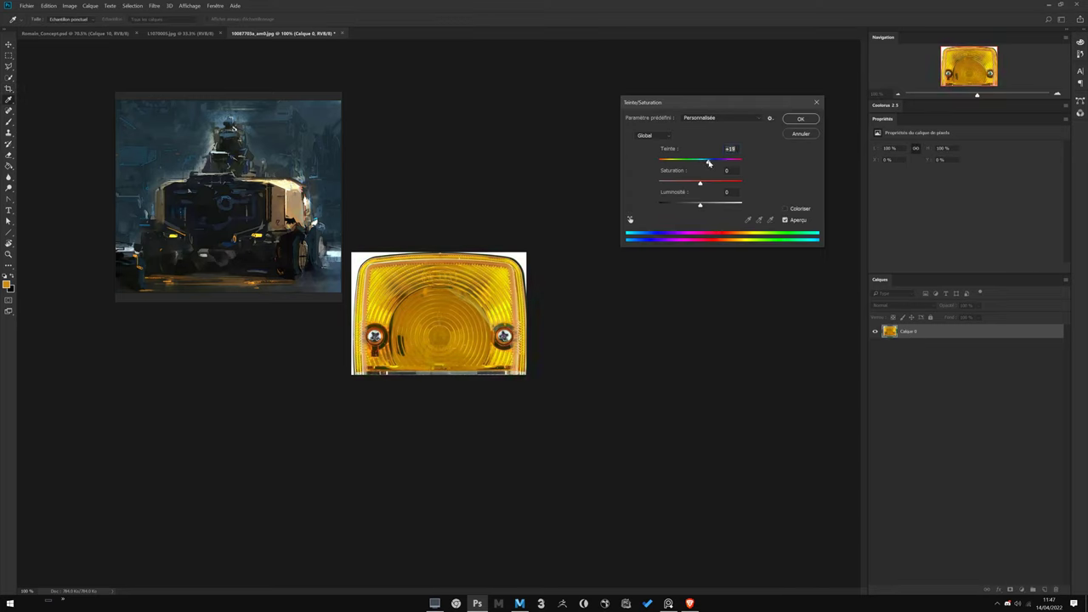
click(800, 120)
Save the yellow lamp image as a JPEG over 10087703a_am0.jpg in the REF folder and return to Maya.
key(ctrl+s)
click(432, 408)
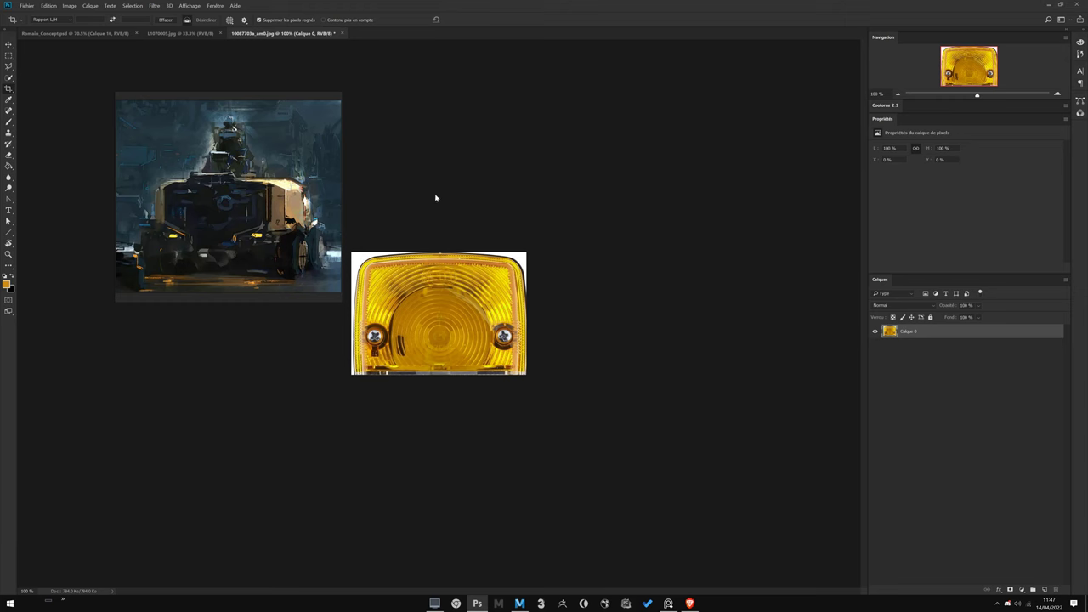
key(ctrl+shift+s)
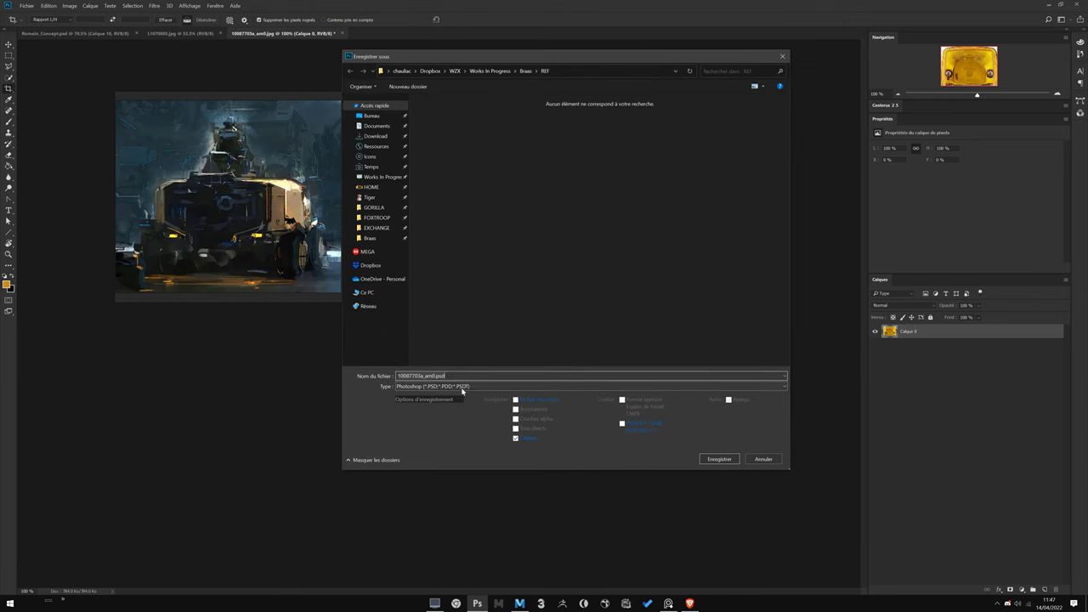
click(462, 387)
click(463, 459)
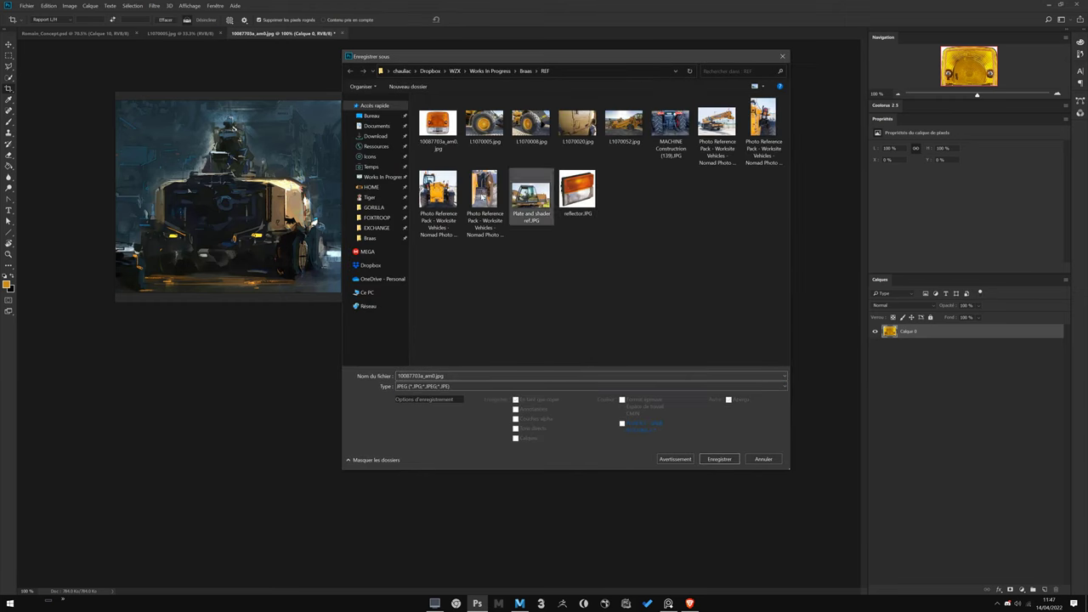
double_click(438, 123)
click(565, 303)
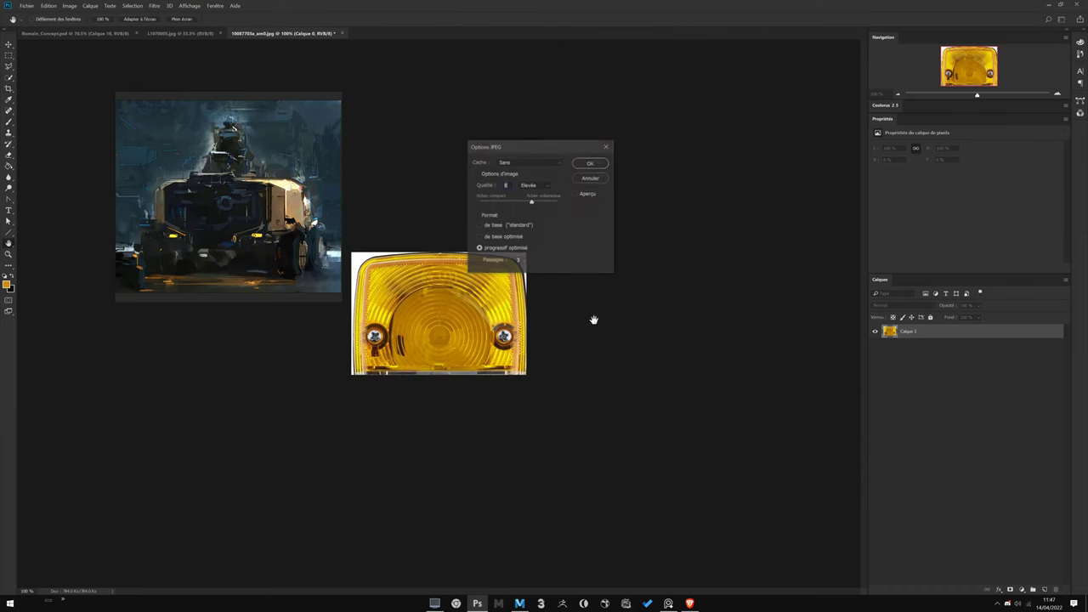
click(592, 165)
click(519, 605)
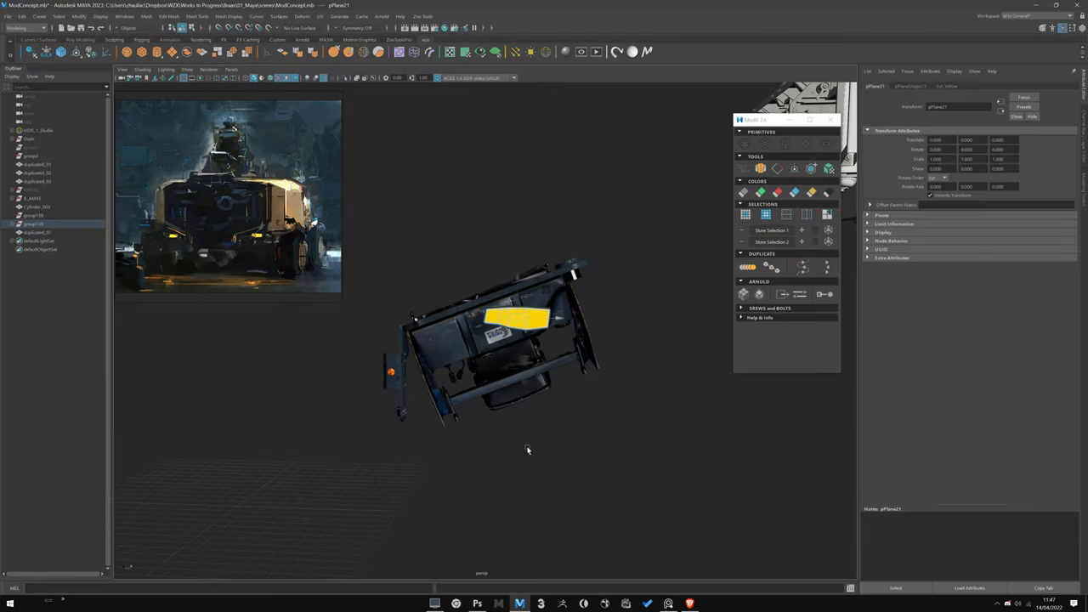
Try texturing the lamp lens plane with a new aiStandardSurface by loading 10087703a_am0.jpg from the REF folder as its base weight map.
click(567, 52)
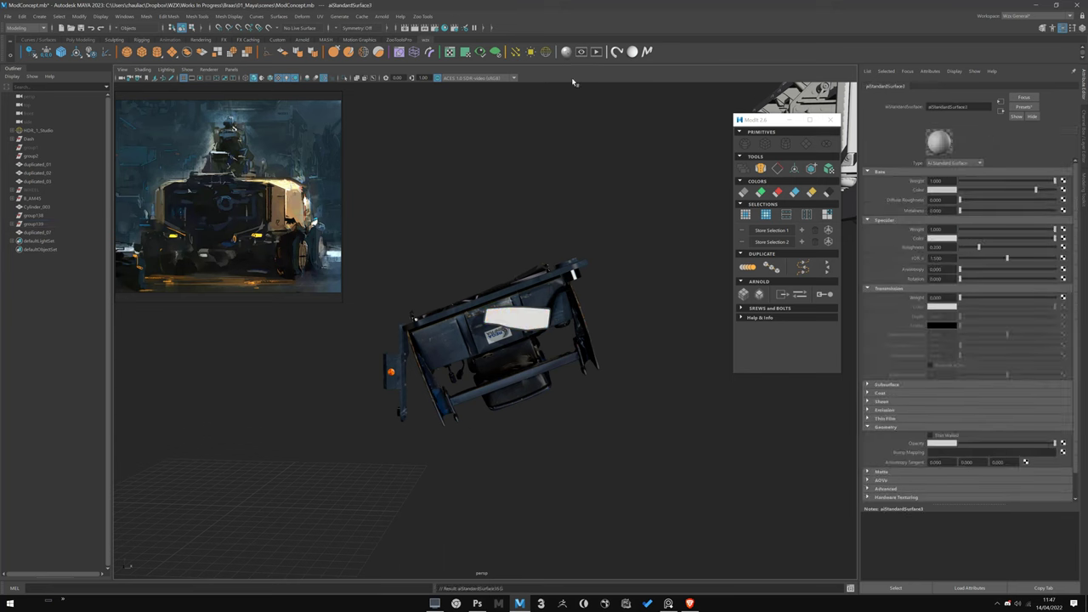
click(1062, 188)
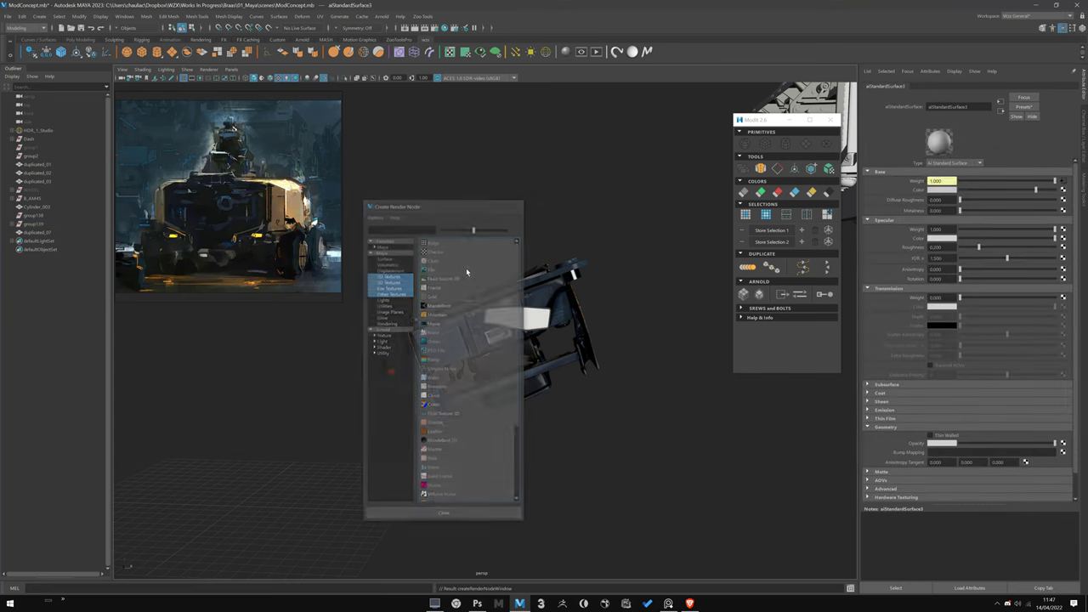
click(470, 270)
click(1068, 200)
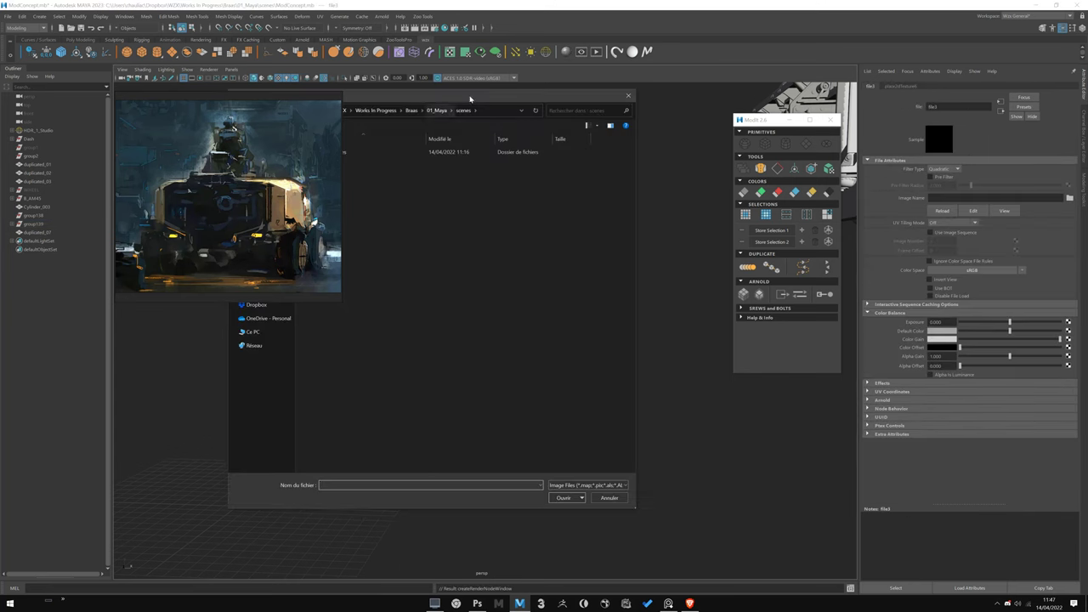
click(541, 113)
double_click(456, 187)
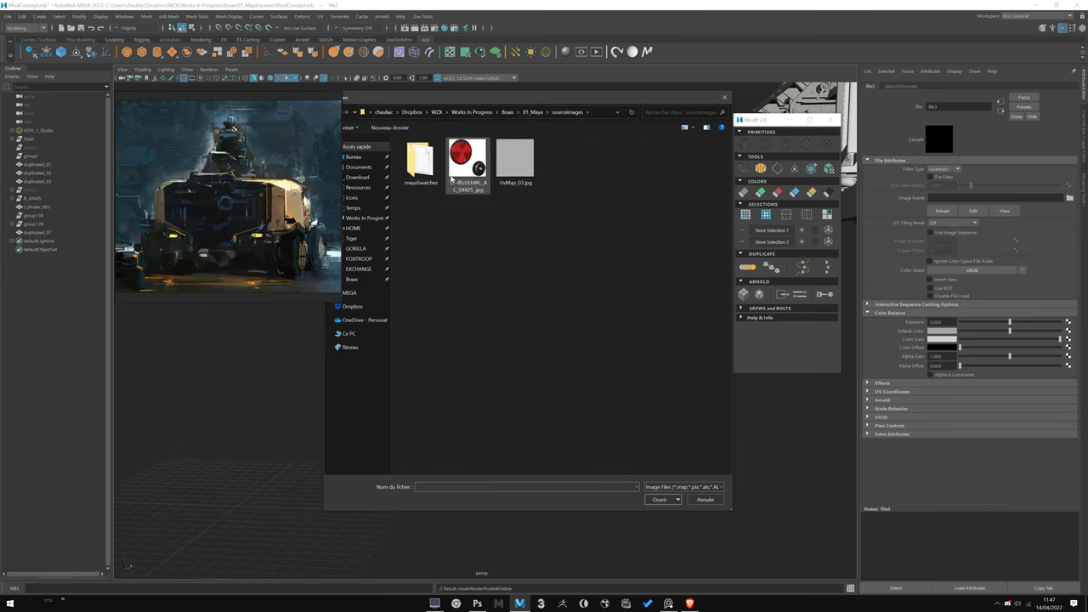
click(508, 112)
double_click(466, 164)
double_click(420, 157)
Check the file texture connected to the lens material, then try adjusting its exposure and undo that change.
scroll(541, 337, up, 5)
alt+drag(541, 337, 485, 311)
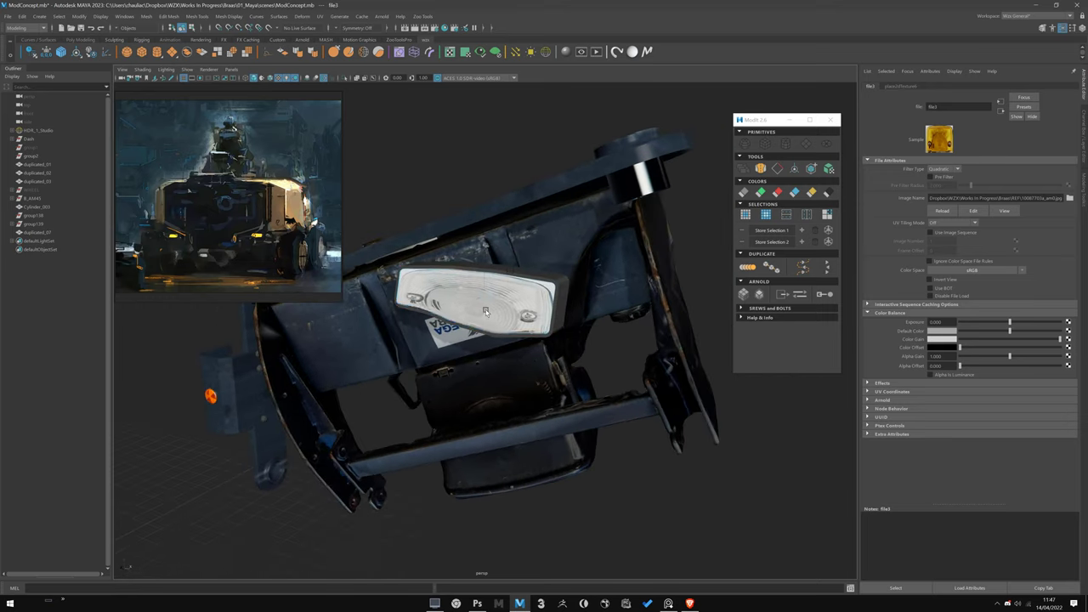
click(484, 311)
click(958, 86)
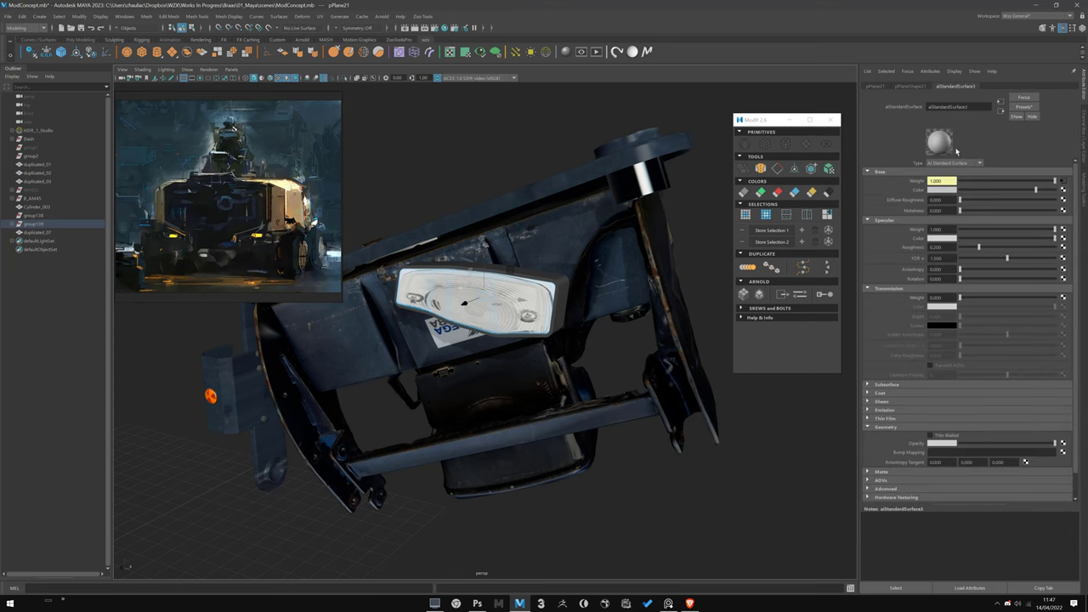
click(1062, 188)
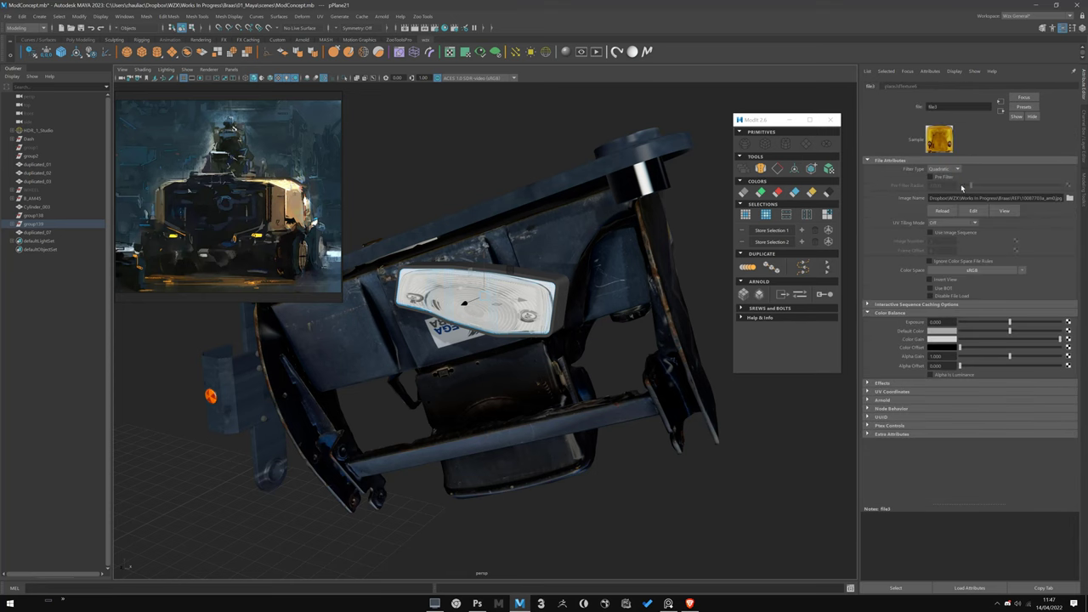
alt+drag(544, 299, 600, 307)
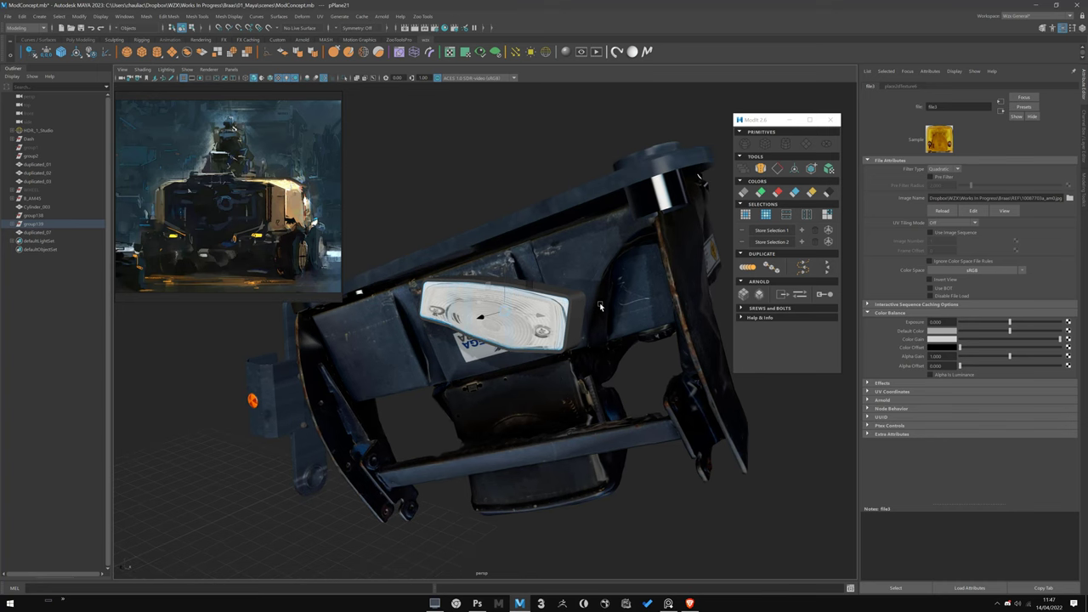
mouse_move(598, 307)
alt+mouse_down()
mouse_move(551, 313)
mouse_move(596, 306)
alt+mouse_up()
click(927, 306)
click(926, 306)
drag(1019, 323, 1017, 323)
key(ctrl+z)
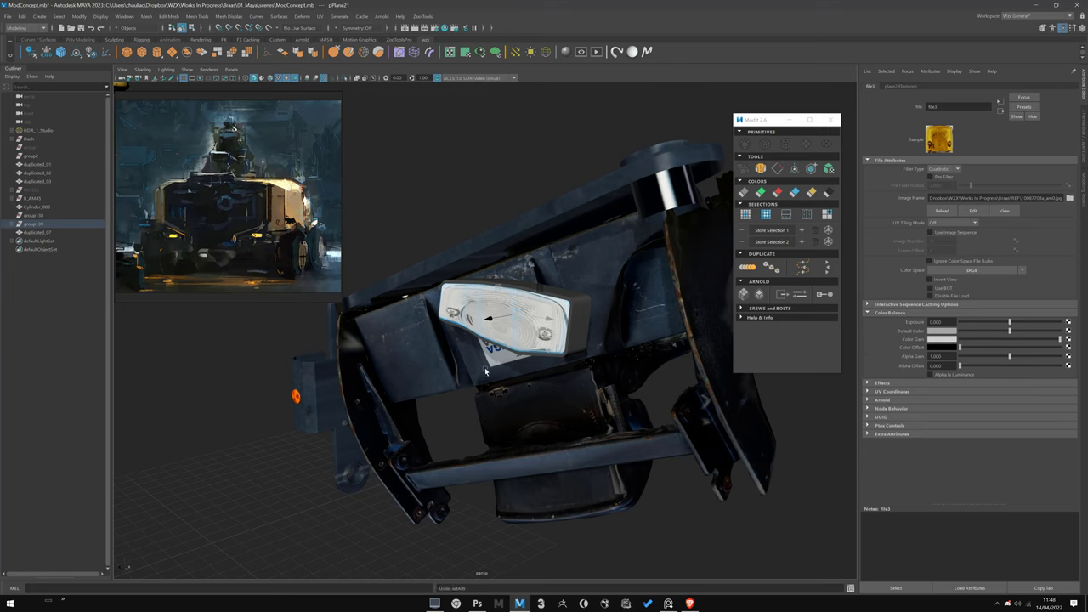
Unparent the lamp lens plane from its group and assign it a new aiStandardSurface material with a pale yellow base colour.
key(shift+p)
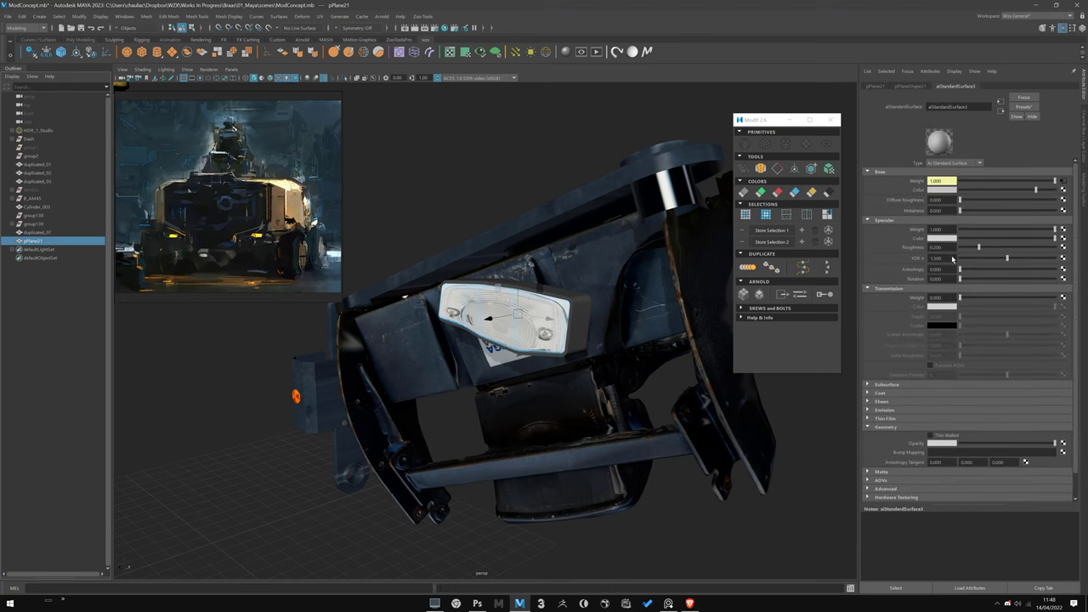
click(898, 427)
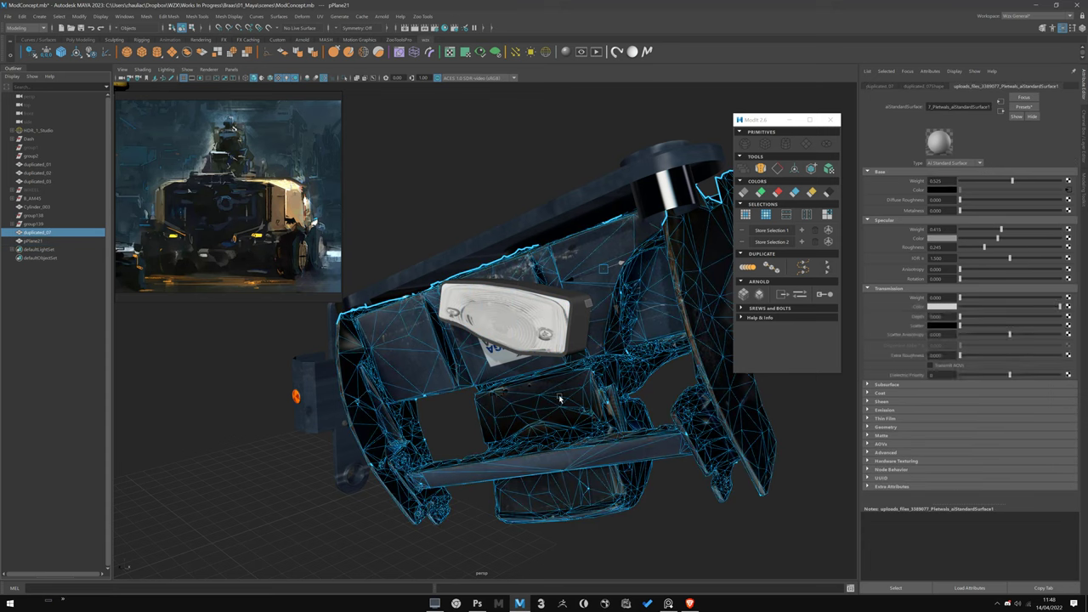
alt+drag(515, 339, 529, 346)
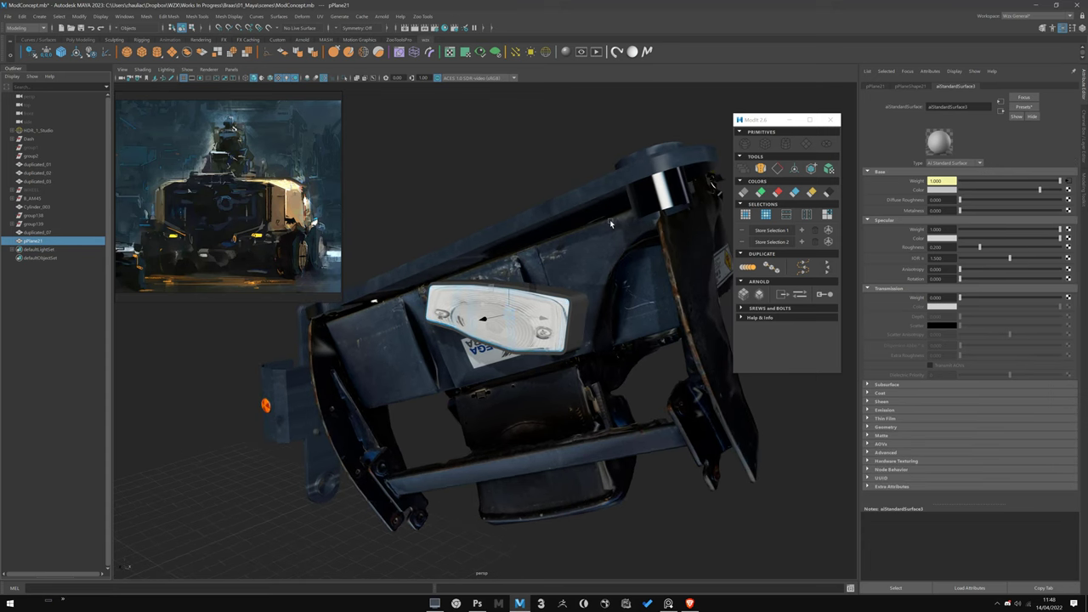
click(567, 53)
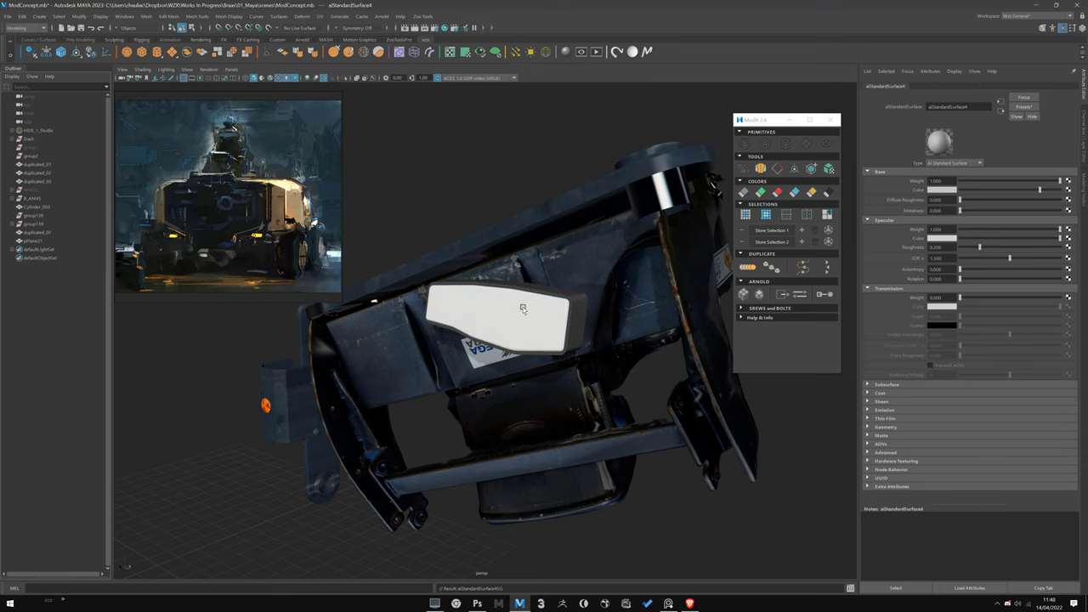
click(951, 190)
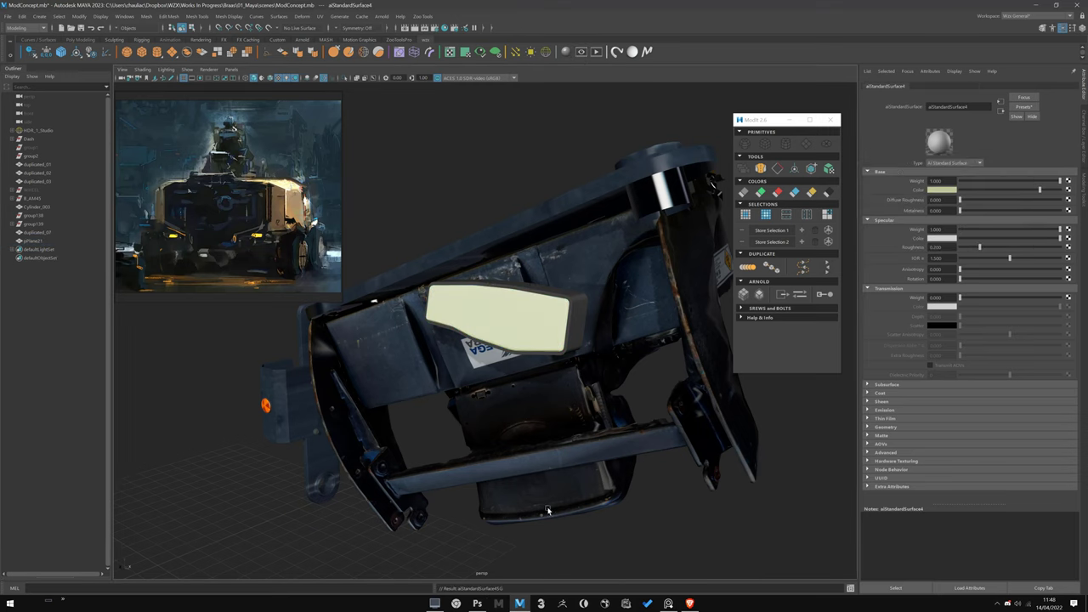
Switch to Photoshop, save the yellow lamp image as the JPEG ref.jpg in the REF folder, and return to Maya.
key(alt+Tab)
key(ctrl+shift+s)
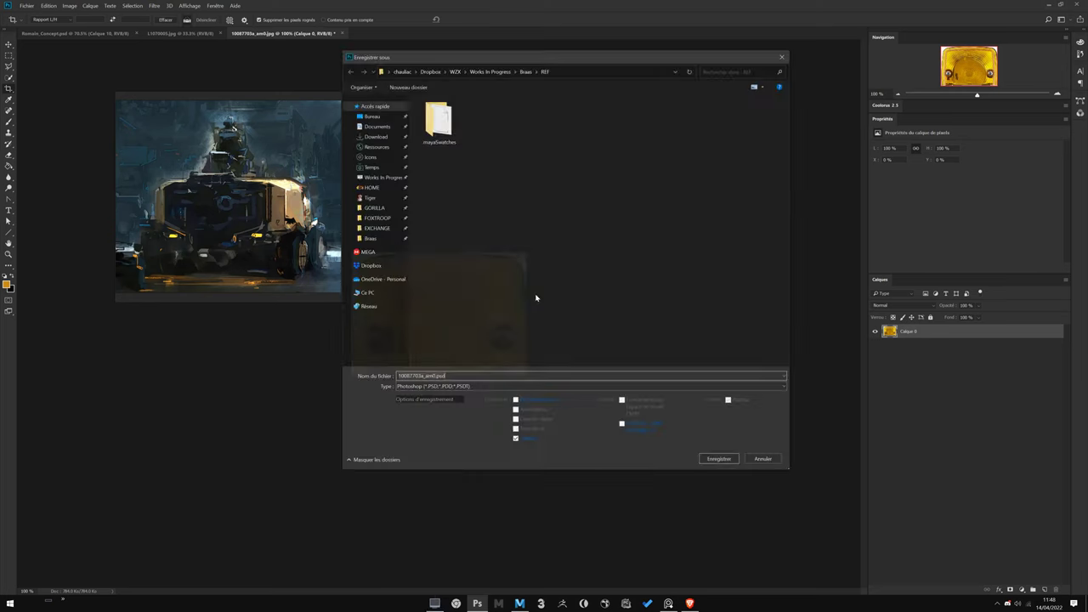
click(477, 386)
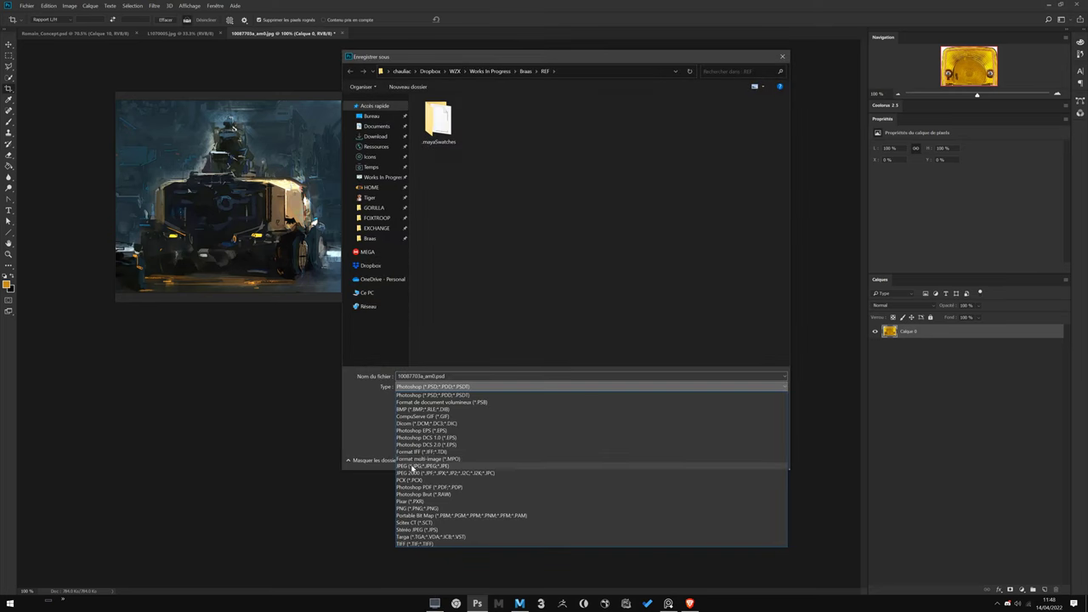
click(425, 438)
click(487, 142)
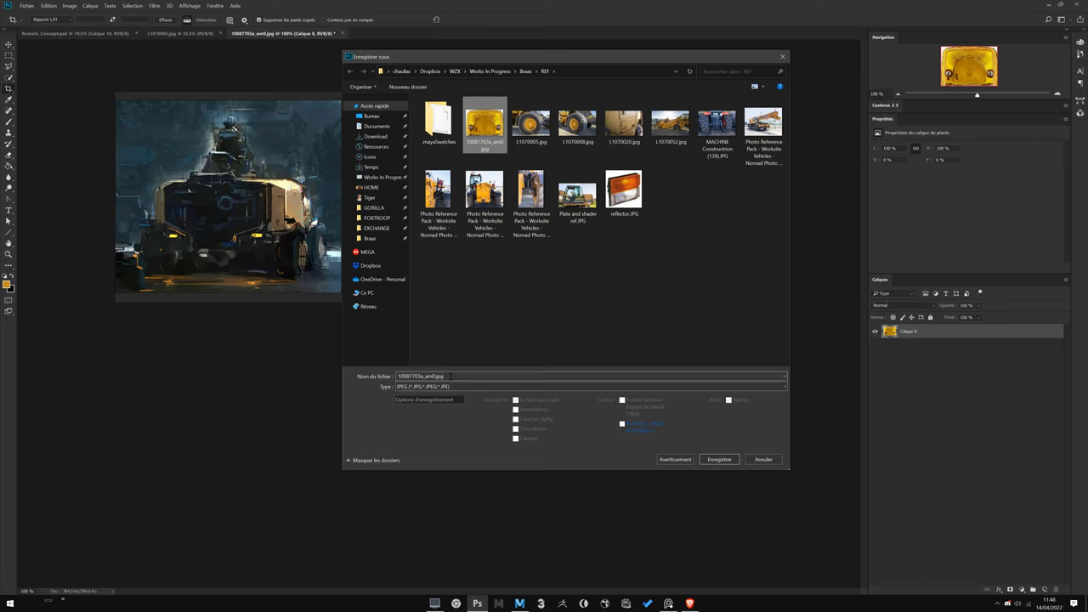
click(451, 375)
text(refl)
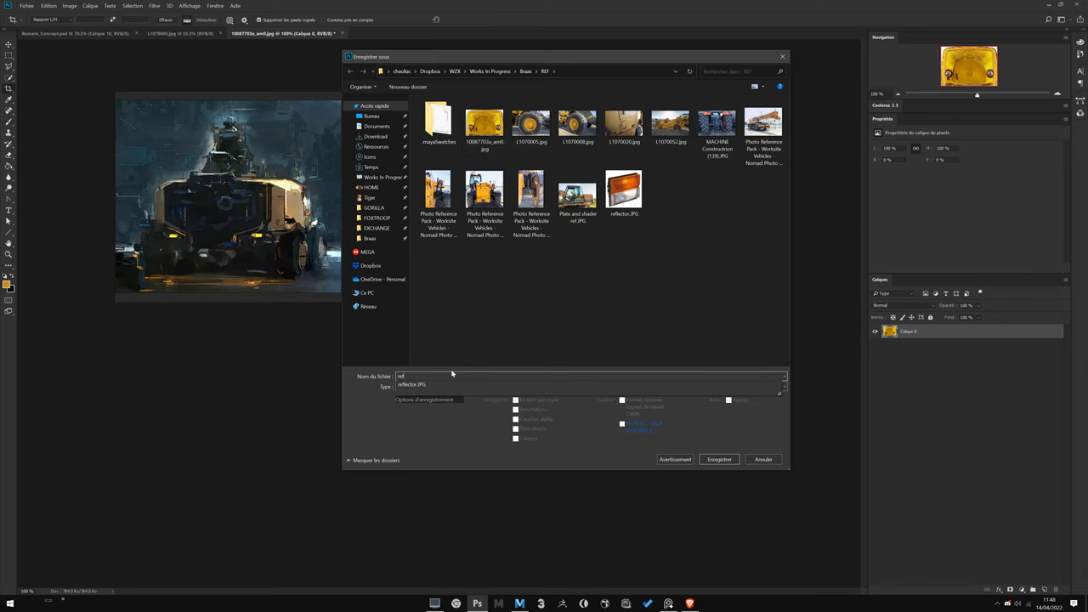
text(.)
key(Return)
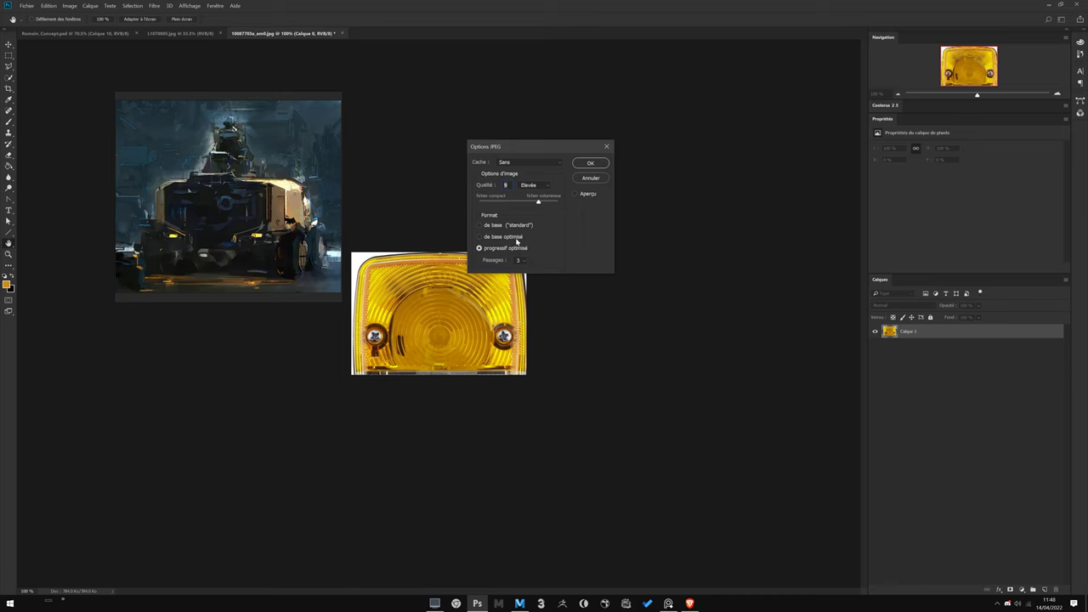
click(587, 164)
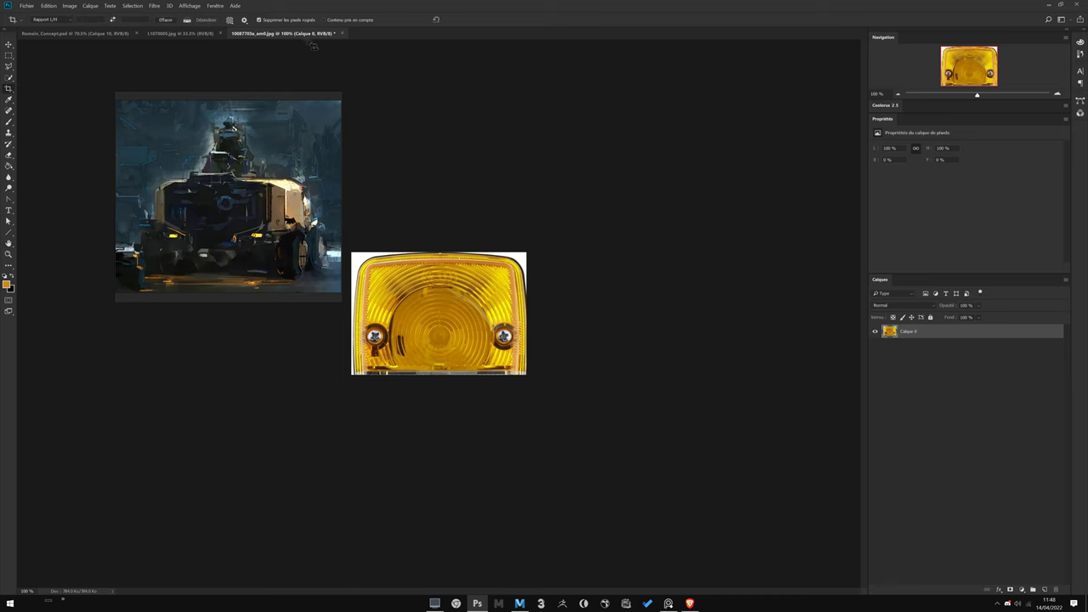
click(1051, 7)
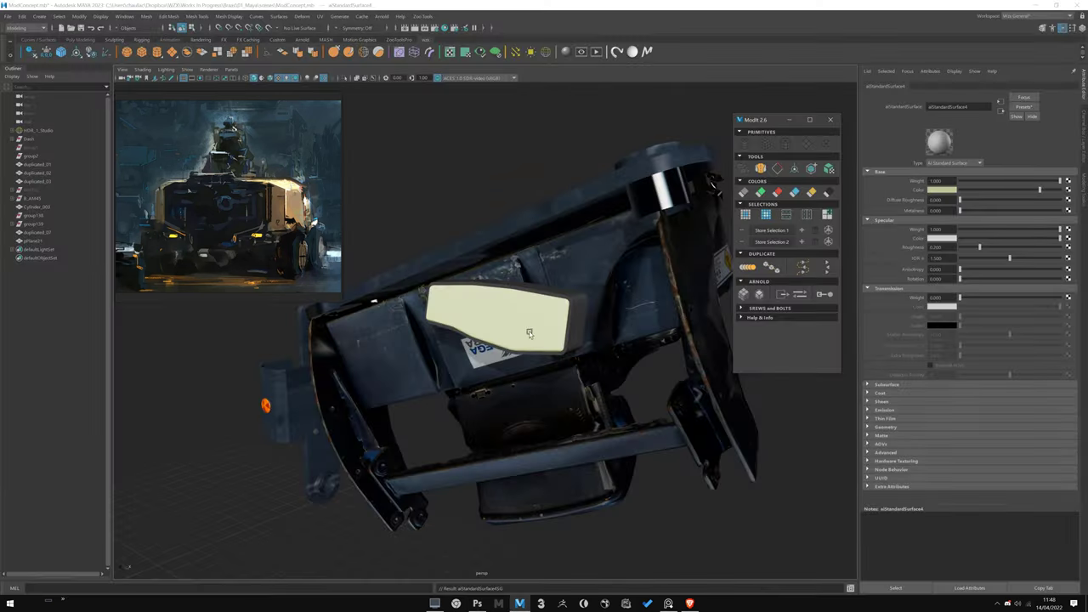
Connect a file texture to the lens material's base colour and load ref.jpg from the REF folder.
click(1069, 210)
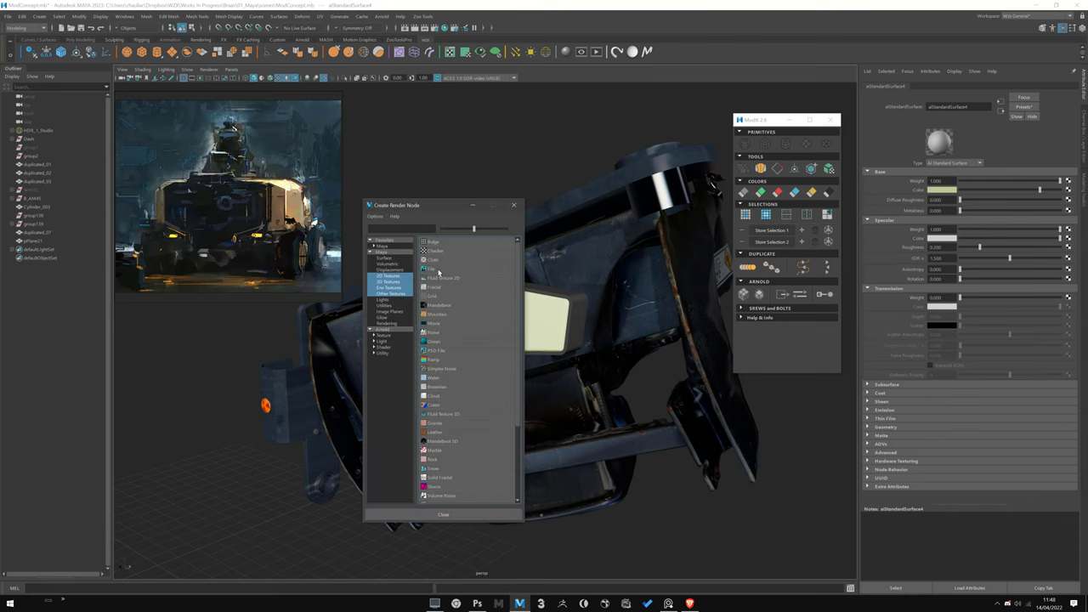
click(439, 270)
click(1068, 198)
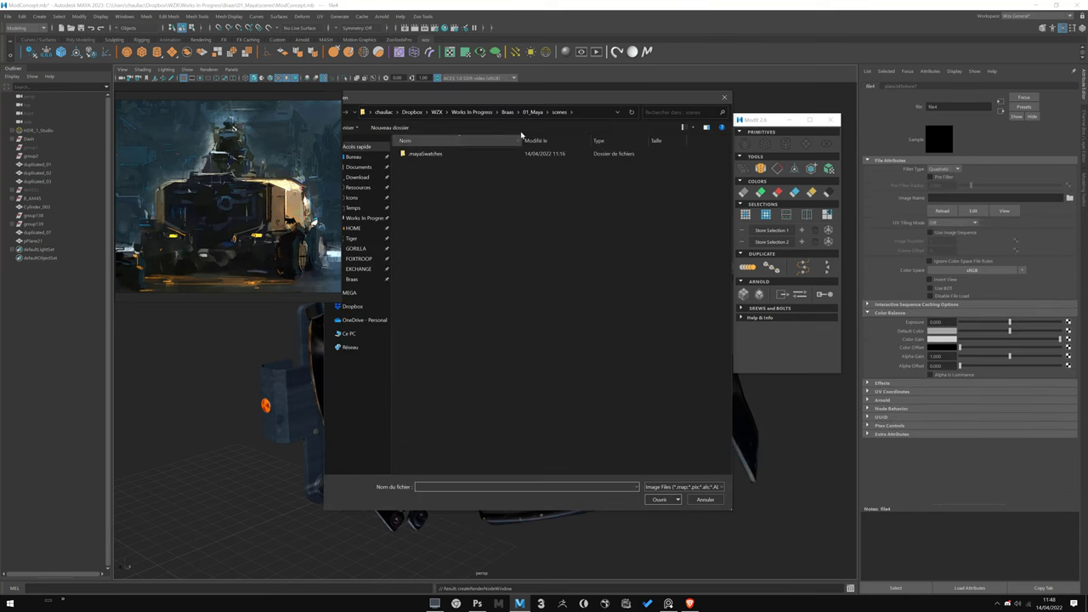
click(504, 112)
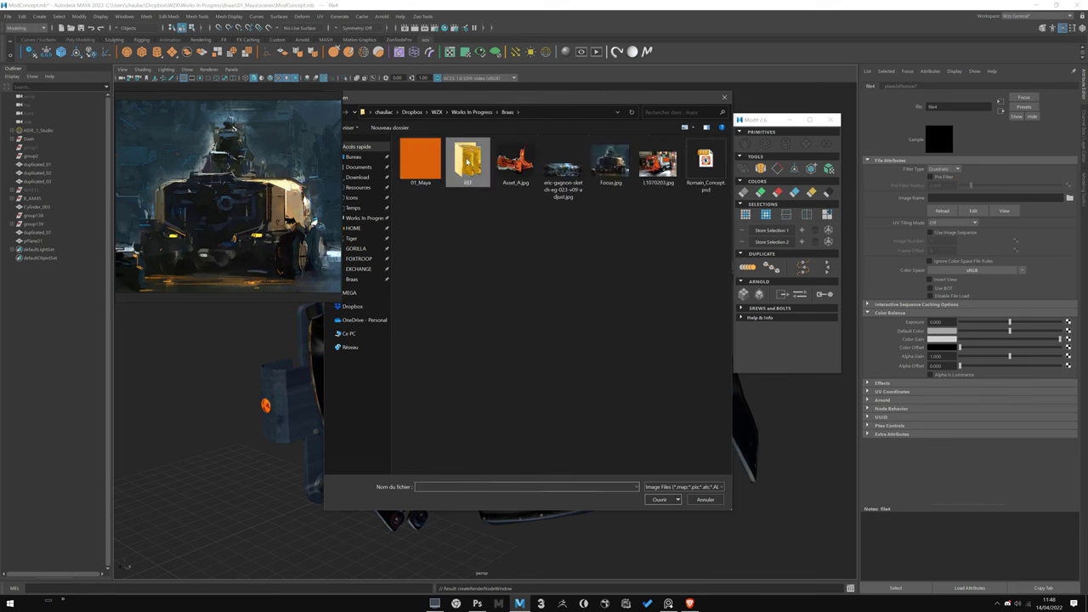
double_click(466, 161)
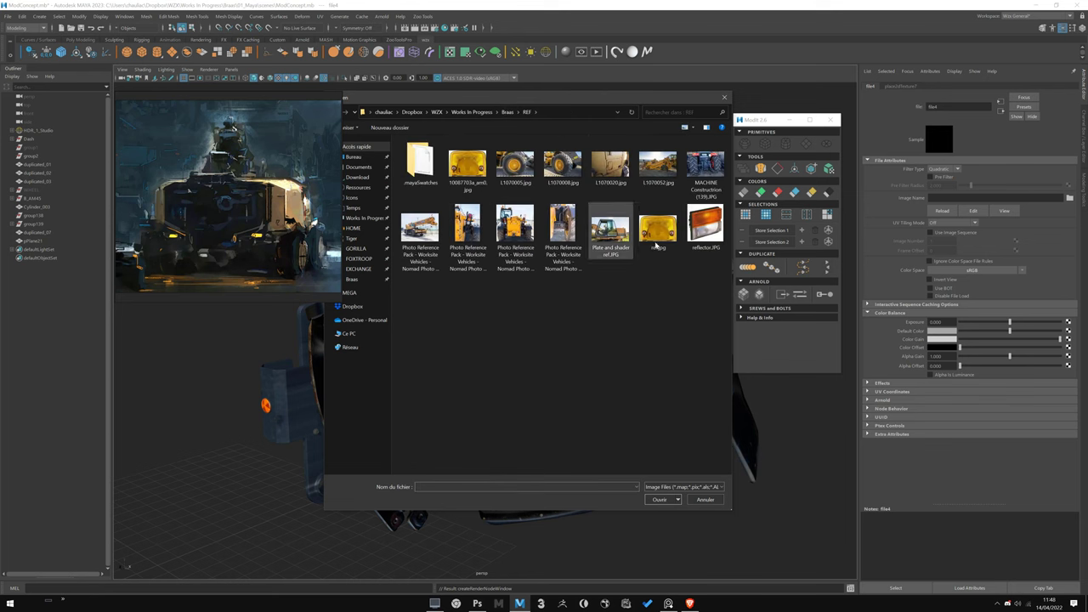
click(659, 232)
double_click(659, 234)
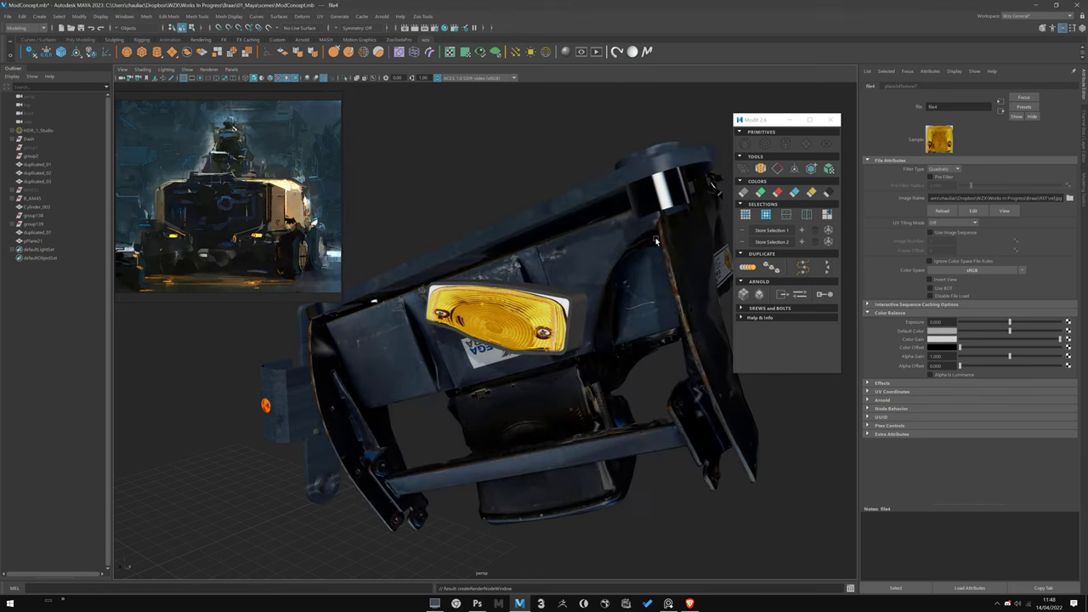
Scale the lens plane's UVs down into the yellow centre of the lamp texture, clear of its white edges, and close the UV Editor.
alt+drag(531, 317, 548, 272)
click(504, 320)
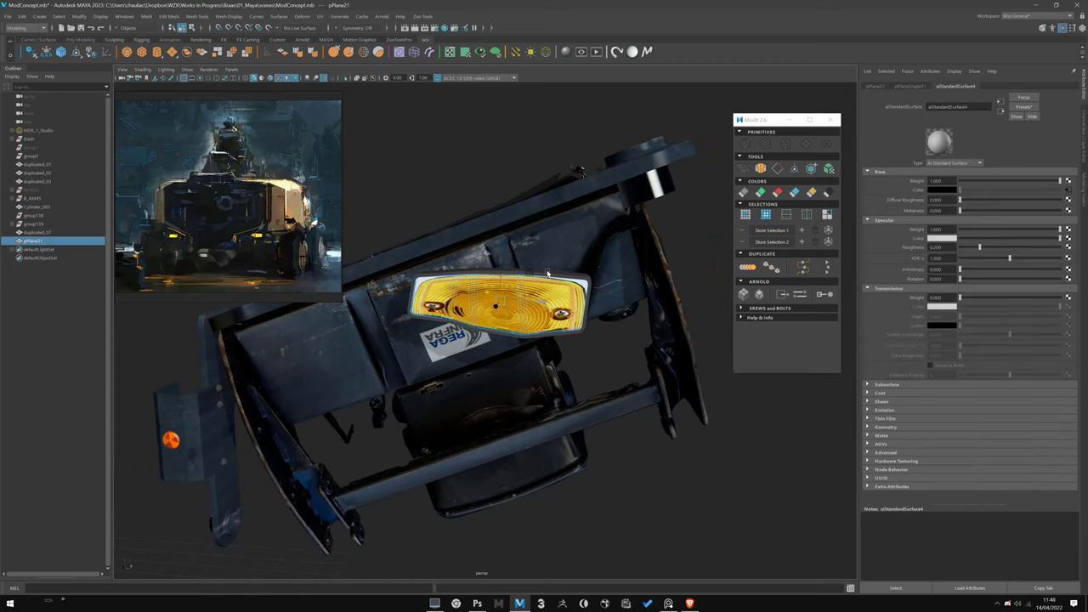
click(455, 54)
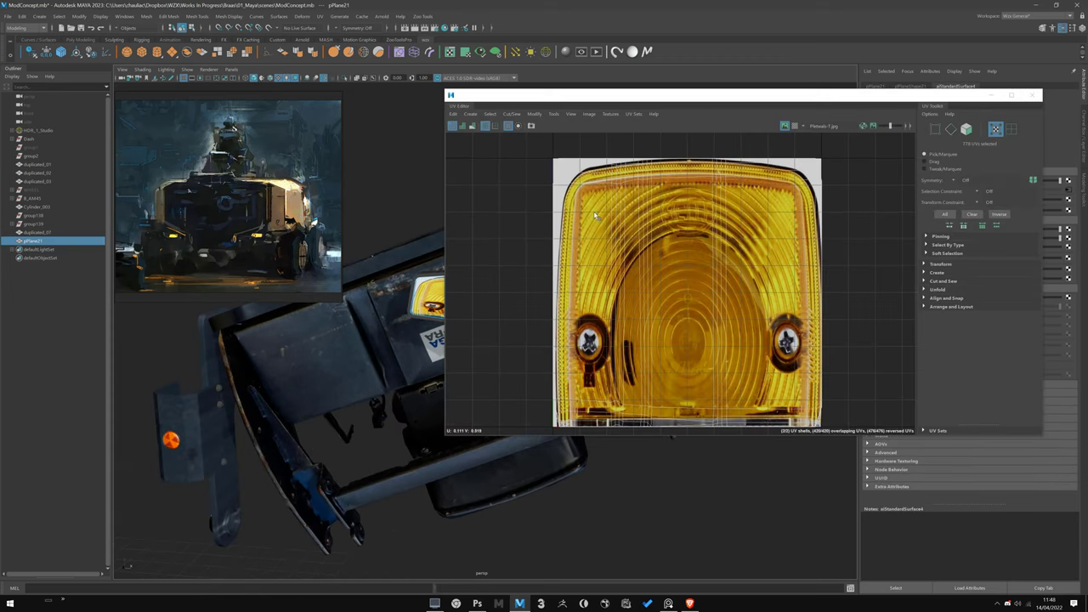
drag(499, 175, 721, 366)
drag(726, 96, 858, 108)
key(r)
middle_drag(853, 224, 796, 247)
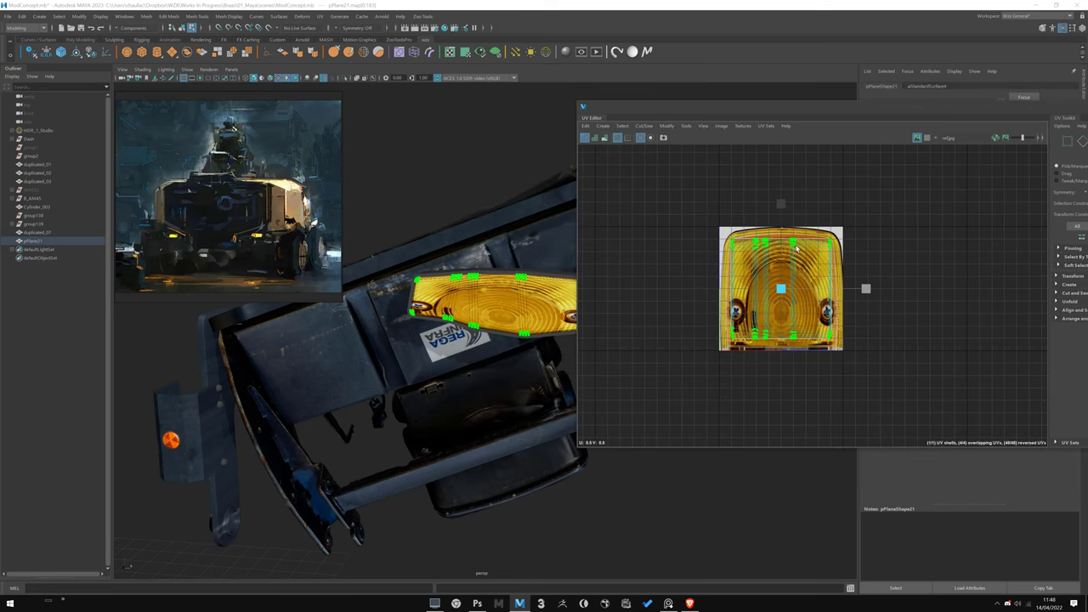
mouse_move(782, 204)
mouse_down()
mouse_move(782, 264)
mouse_move(785, 205)
mouse_up()
key(w)
middle_drag(842, 235, 825, 220)
key(r)
key(w)
middle_drag(836, 214, 838, 231)
drag(839, 231, 868, 238)
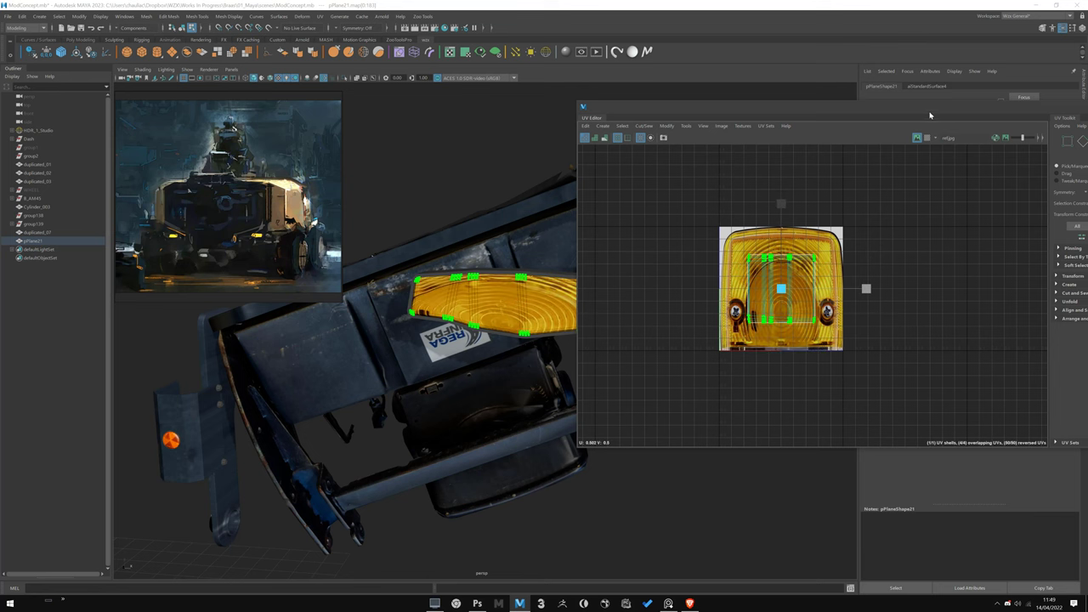
drag(934, 108, 829, 123)
click(1061, 124)
key(F8)
Lower the lens material's base weight to about 0.7 and deselect the lens plane.
click(629, 400)
alt+right_drag(629, 400, 476, 382)
alt+drag(476, 382, 502, 388)
alt+right_drag(501, 389, 540, 366)
click(522, 325)
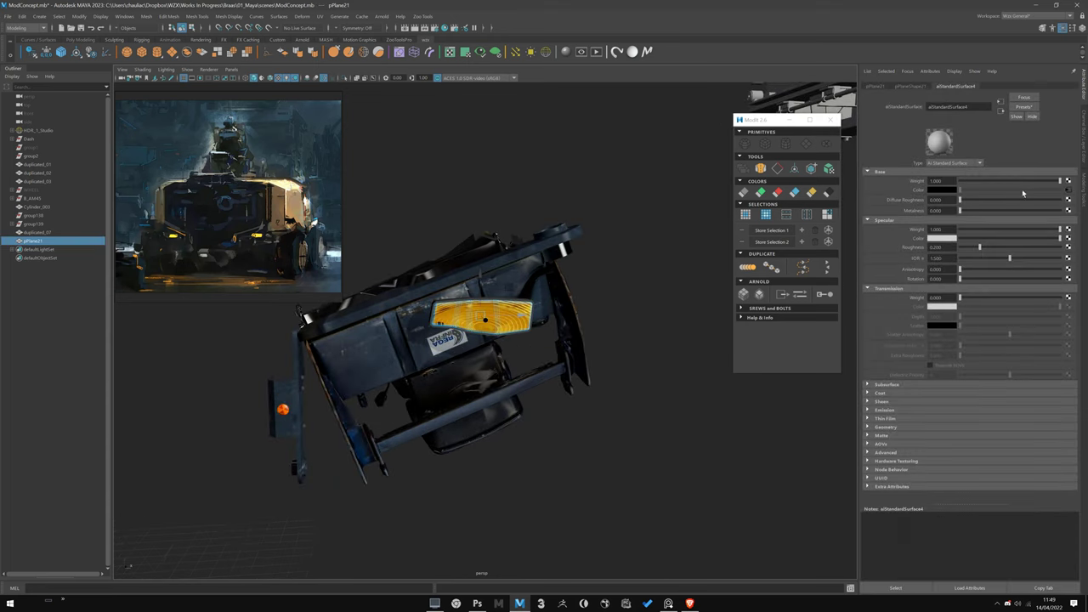
mouse_move(1032, 182)
mouse_down()
mouse_move(1013, 181)
mouse_move(1027, 180)
mouse_up()
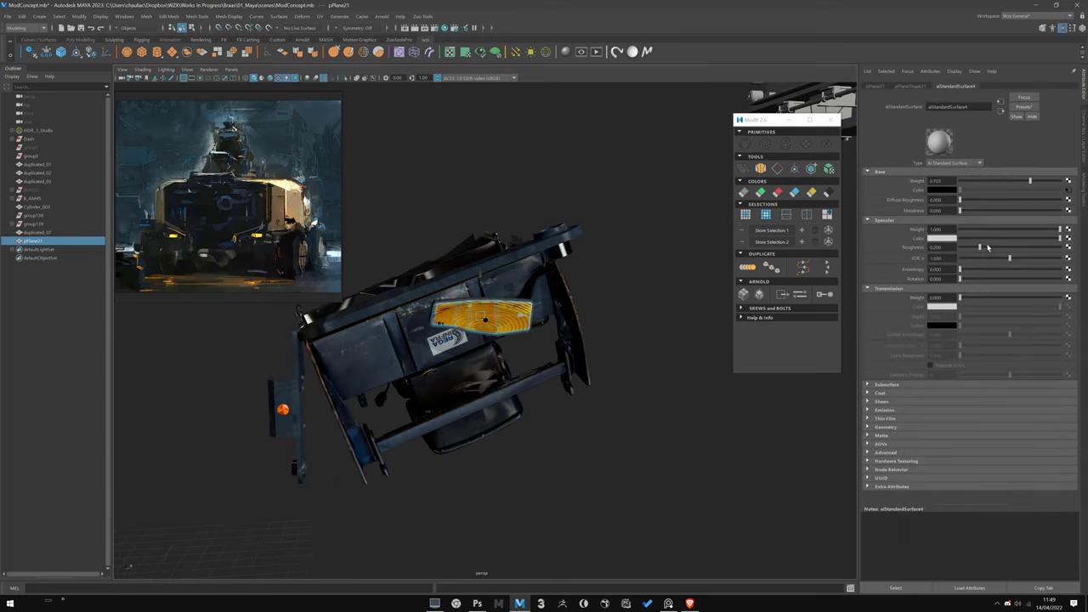
alt+right_drag(646, 357, 546, 344)
click(546, 344)
Examine the textured arm and light assembly from several angles and distances alongside the surrounding vehicle parts.
mouse_move(546, 343)
alt+mouse_down()
mouse_move(552, 330)
mouse_move(562, 335)
alt+mouse_up()
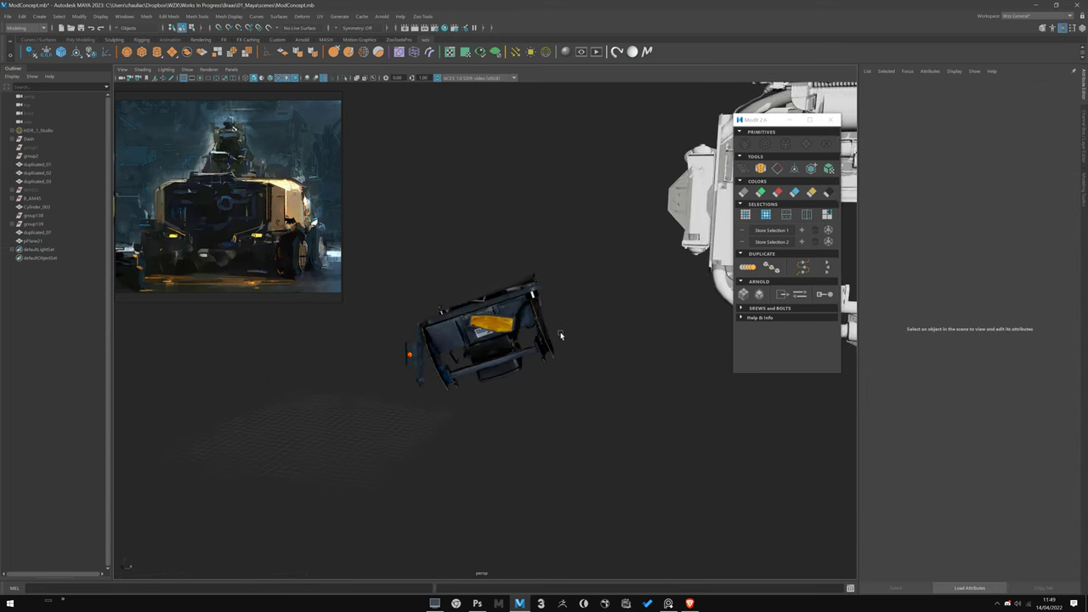
alt+right_drag(562, 335, 496, 271)
alt+drag(497, 271, 535, 306)
alt+right_drag(534, 306, 571, 339)
alt+drag(571, 339, 518, 265)
alt+right_drag(517, 265, 532, 369)
mouse_move(532, 369)
alt+mouse_down()
mouse_move(534, 311)
mouse_move(498, 372)
mouse_move(501, 339)
mouse_move(456, 361)
mouse_move(544, 383)
alt+mouse_up()
click(534, 311)
click(539, 388)
click(446, 309)
click(445, 304)
alt+right_drag(544, 383, 508, 363)
alt+middle_drag(509, 363, 536, 404)
mouse_move(536, 404)
alt+mouse_down()
mouse_move(520, 403)
mouse_move(568, 453)
mouse_move(551, 391)
alt+mouse_up()
click(564, 448)
alt+middle_drag(635, 390, 602, 380)
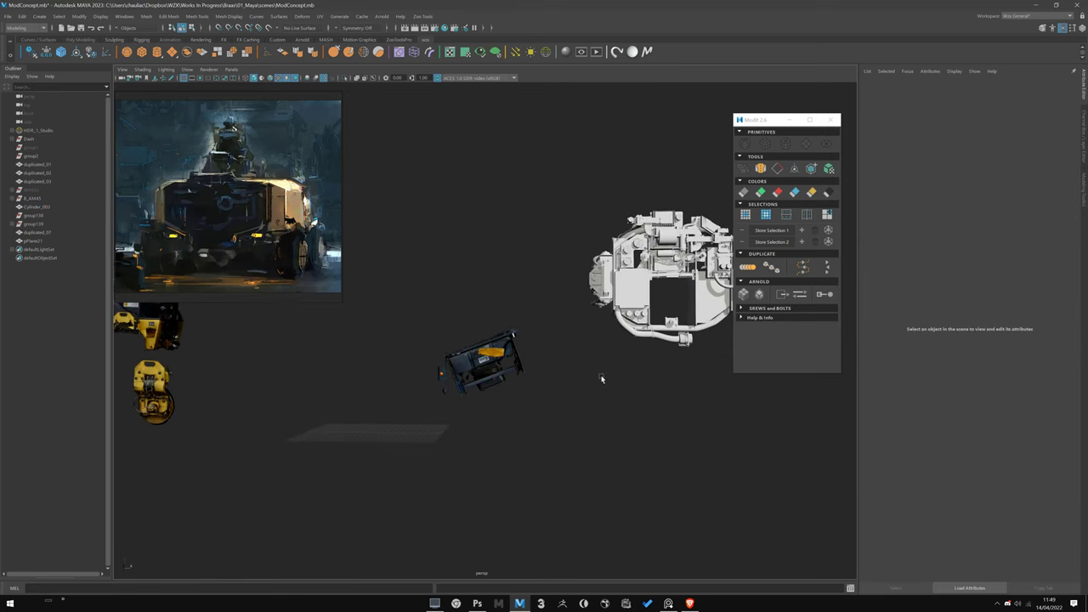
alt+drag(588, 386, 587, 379)
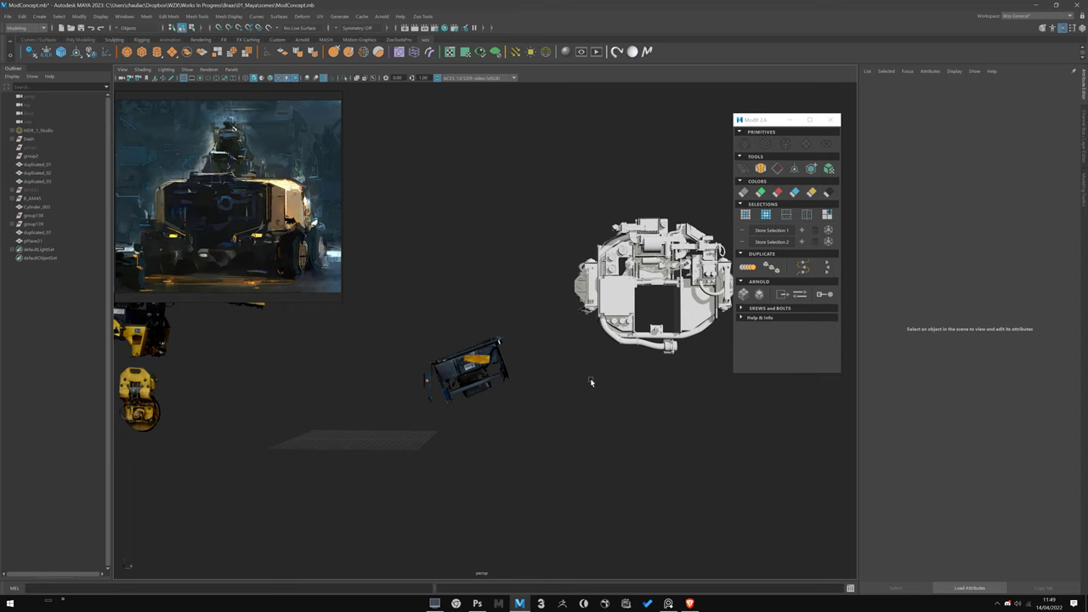
Unparent the HANDLE_R piece from the PLATES group of the white scan and move it toward the textured arm assembly.
click(589, 305)
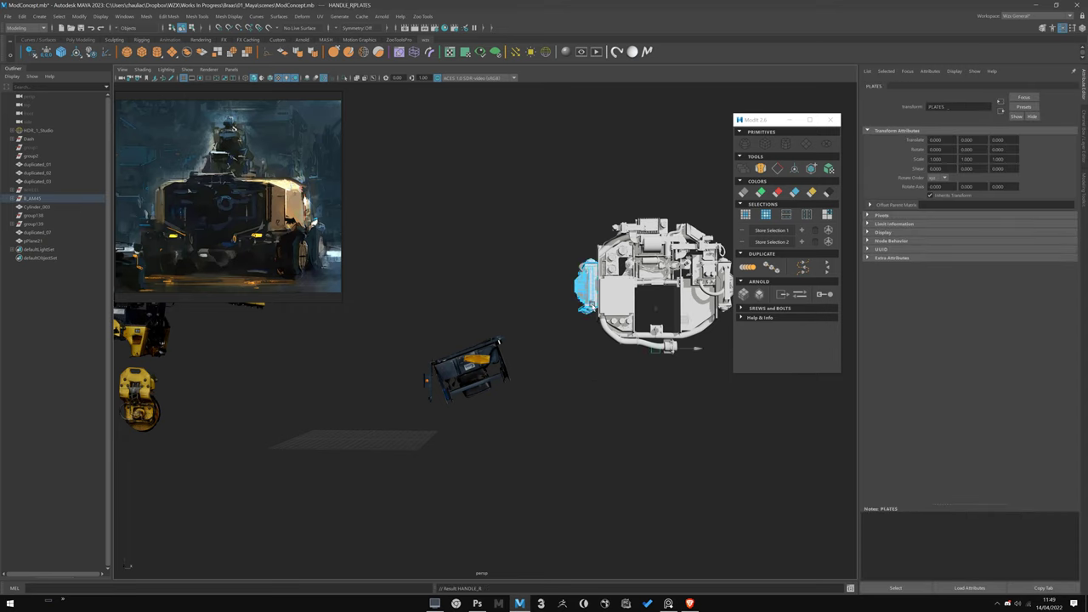
key(shift+p)
drag(591, 286, 502, 390)
click(497, 386)
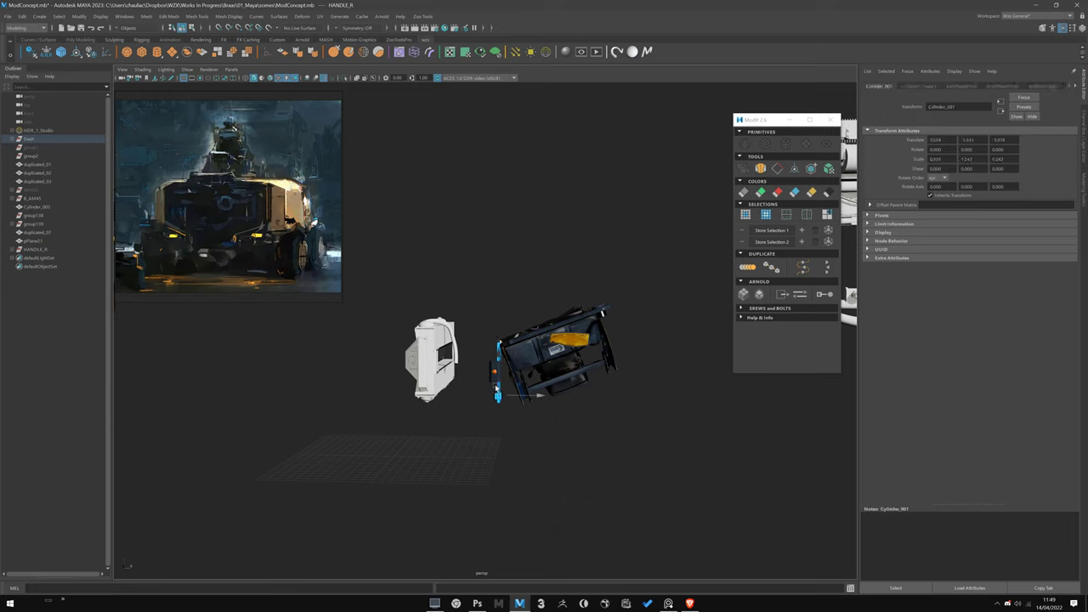
Try to position and rotate the white handle piece against the outer side of the arm assembly.
key(Up)
middle_drag(529, 423, 532, 427)
key(w)
click(531, 426)
click(491, 384)
click(533, 439)
alt+drag(533, 441, 530, 346)
click(437, 370)
click(437, 370)
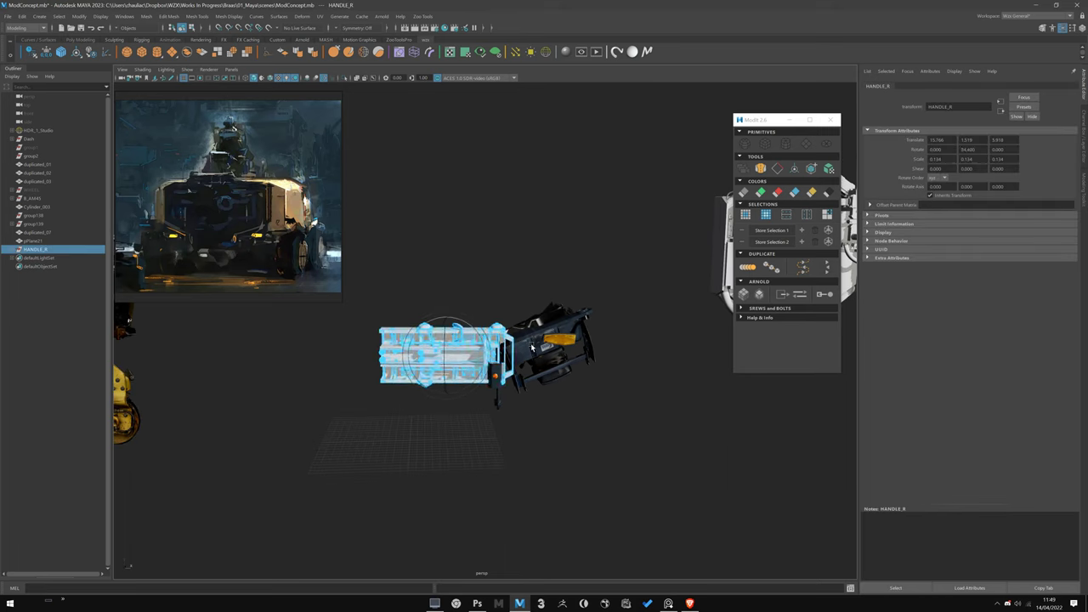
middle_drag(534, 346, 537, 346)
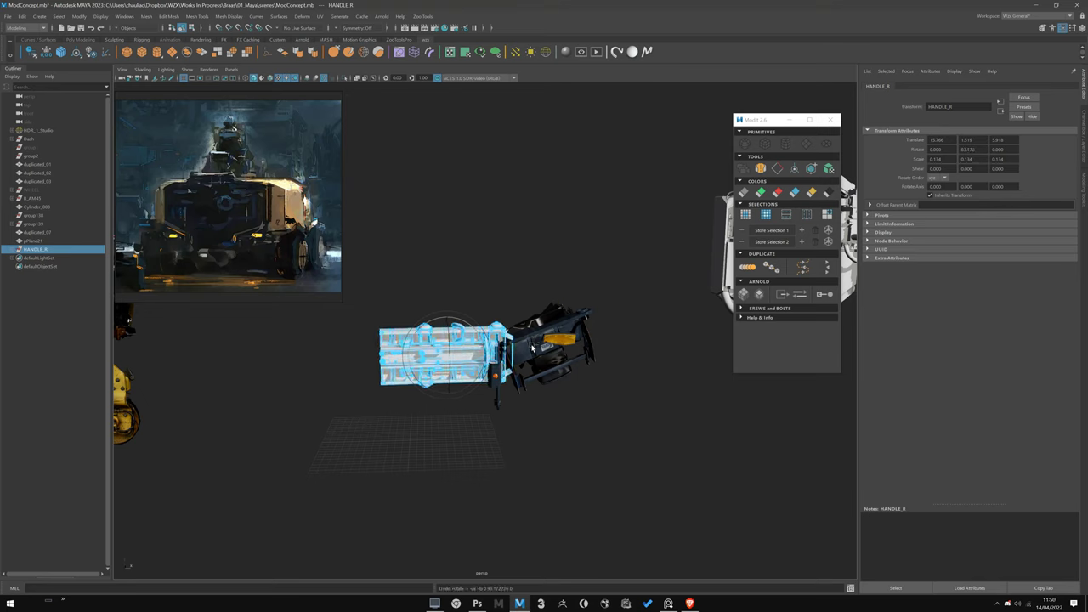
key(ctrl+z)
key(w)
key(ctrl+z)
Clear the selection and save the scene.
alt+drag(544, 392, 417, 323)
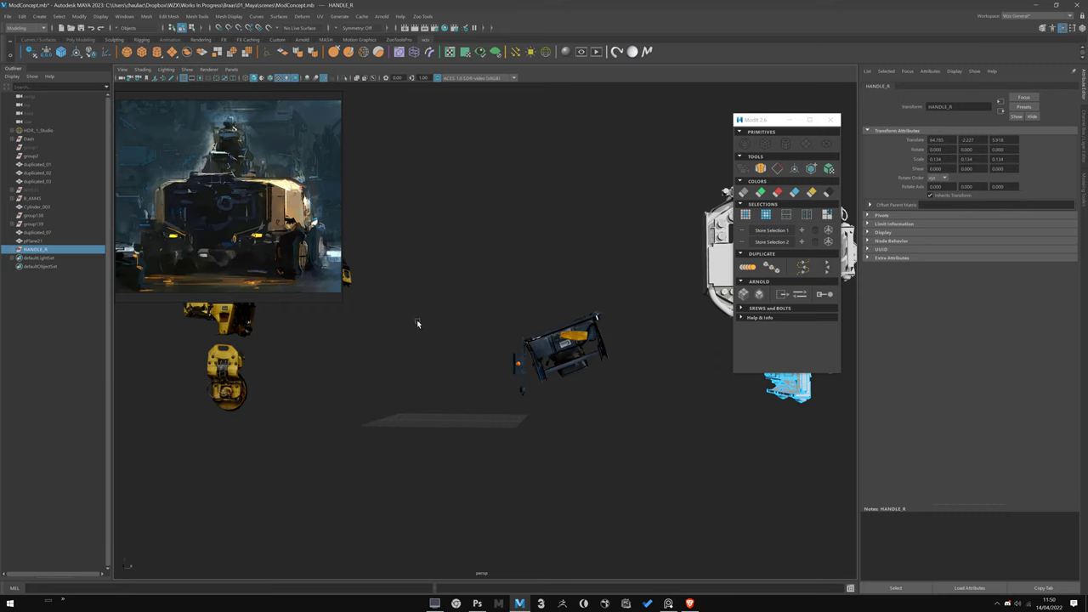
click(515, 408)
alt+drag(491, 422, 482, 430)
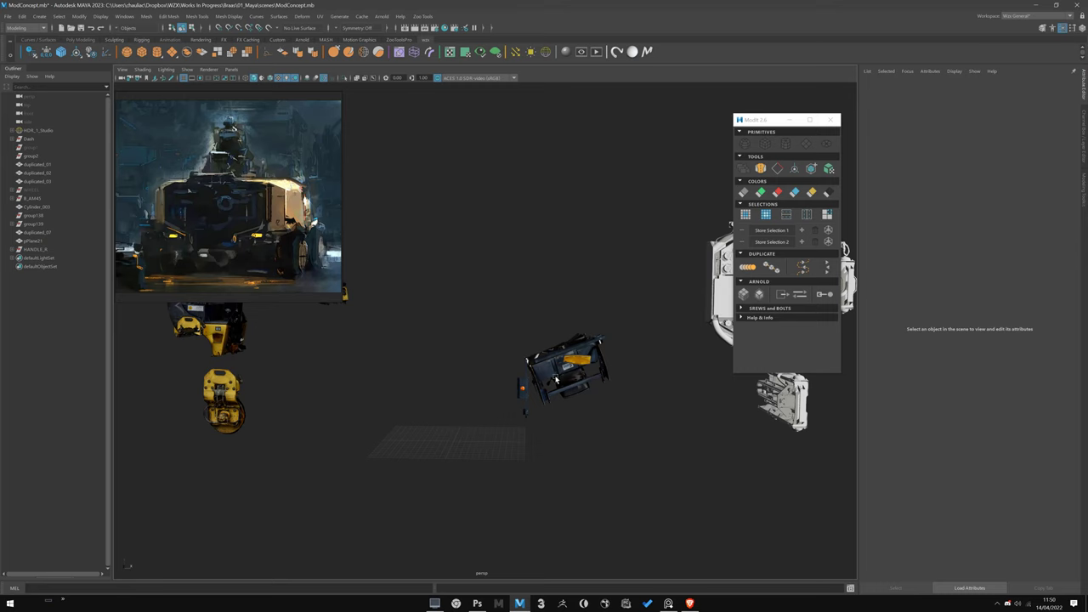
click(596, 366)
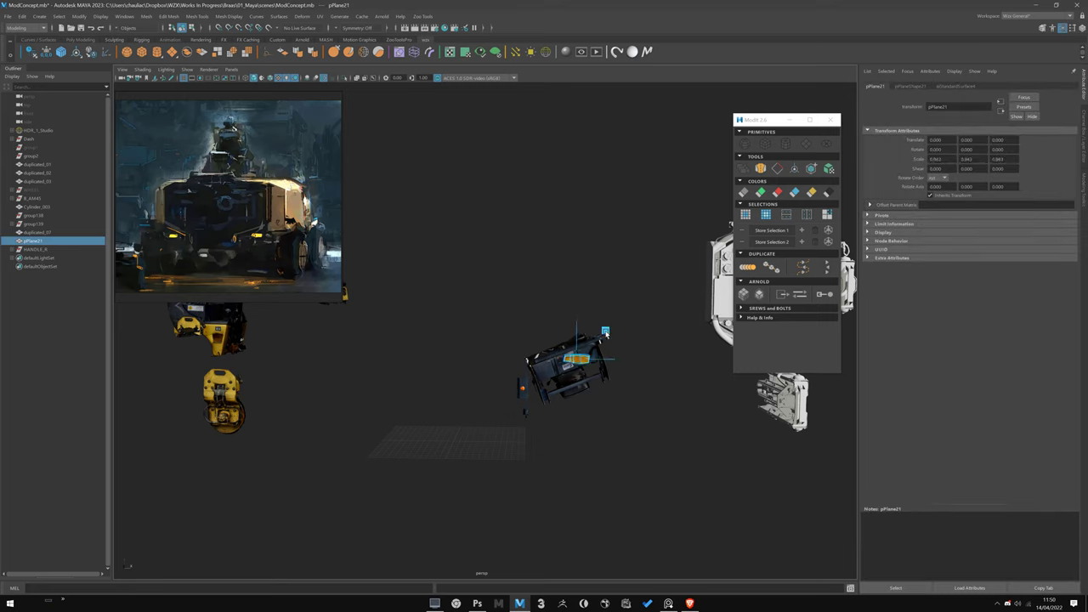
click(631, 335)
alt+drag(621, 341, 518, 370)
key(ctrl+s)
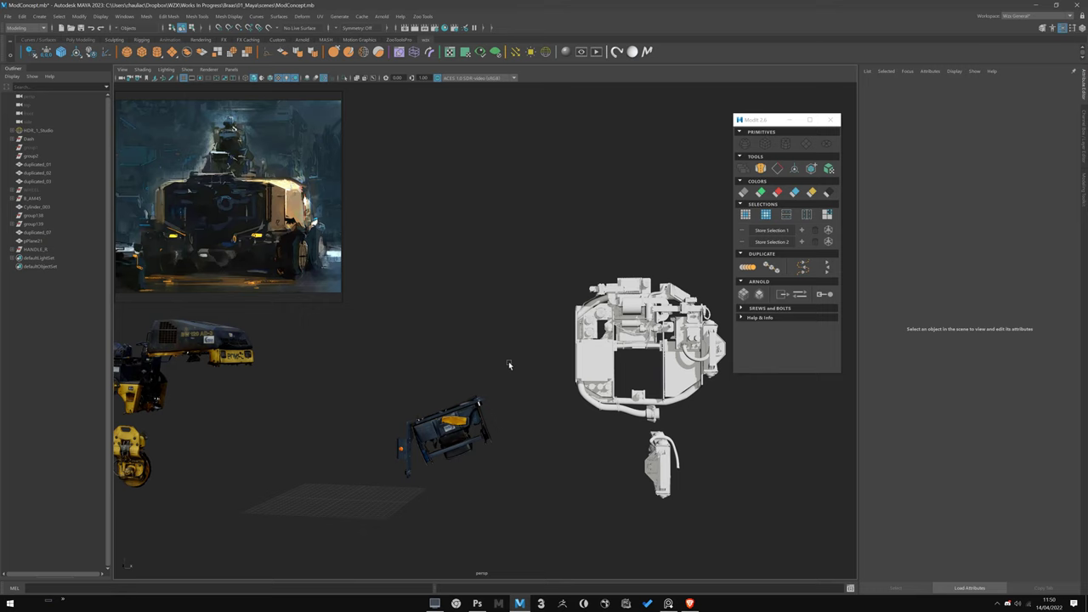
Unhide the WHEEL group and move it beside the arm assembly, to X about 32.
alt+drag(554, 352, 493, 344)
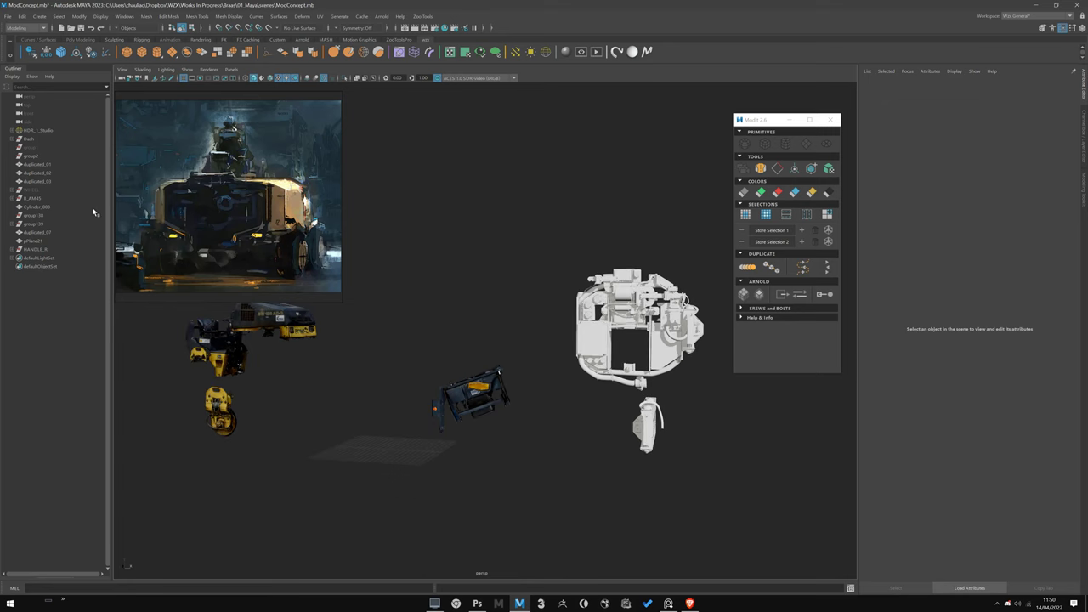
click(42, 189)
key(shift+h)
drag(423, 418, 579, 422)
alt+drag(579, 422, 611, 403)
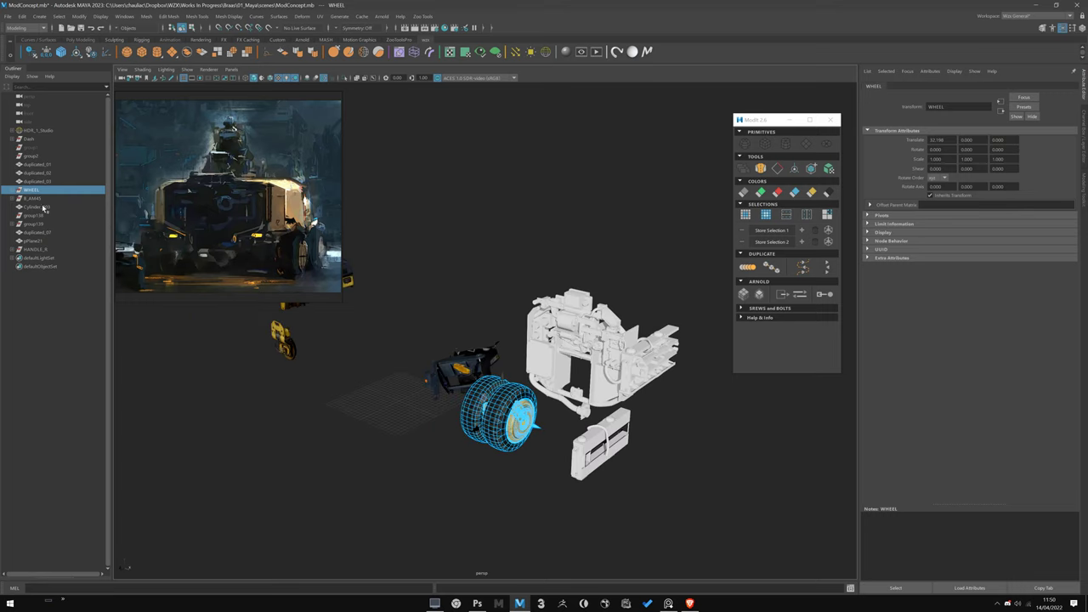
Hide the B_AM45 scan group and delete the leftover white handle meshes.
click(45, 198)
key(ctrl+h)
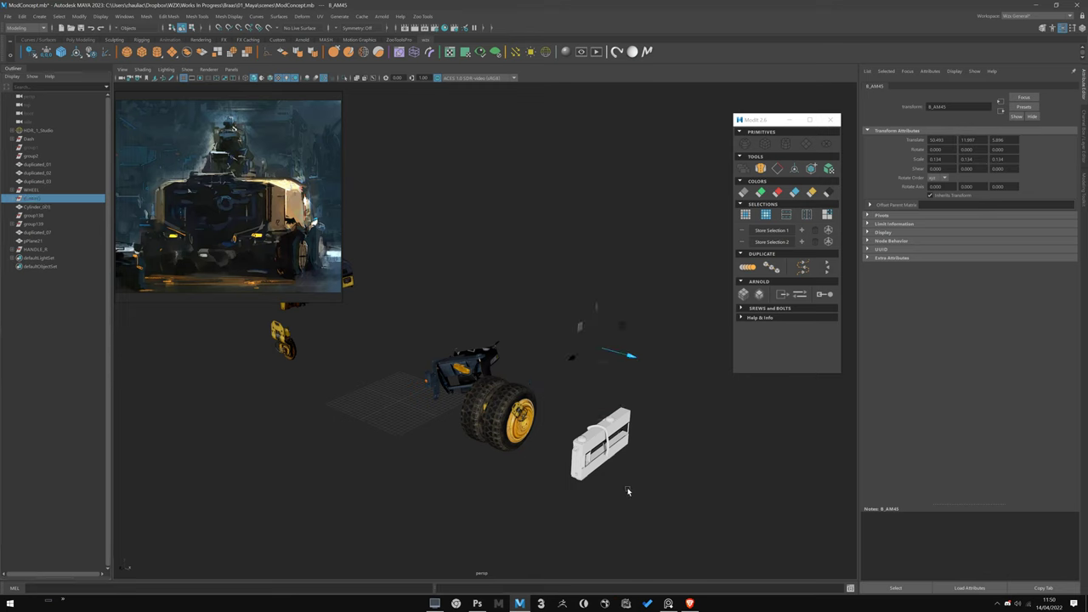
drag(628, 491, 643, 492)
key(Up)
key(Delete)
Move the whole WHEEL group in against the arm assembly, to X about 25.8 and Z about -12.5.
alt+drag(491, 309, 464, 283)
alt+middle_drag(464, 283, 430, 253)
alt+right_drag(429, 254, 476, 264)
click(506, 379)
key(Up)
alt+drag(513, 307, 572, 348)
key(w)
alt+drag(480, 338, 525, 289)
alt+right_drag(526, 289, 571, 263)
drag(473, 368, 466, 373)
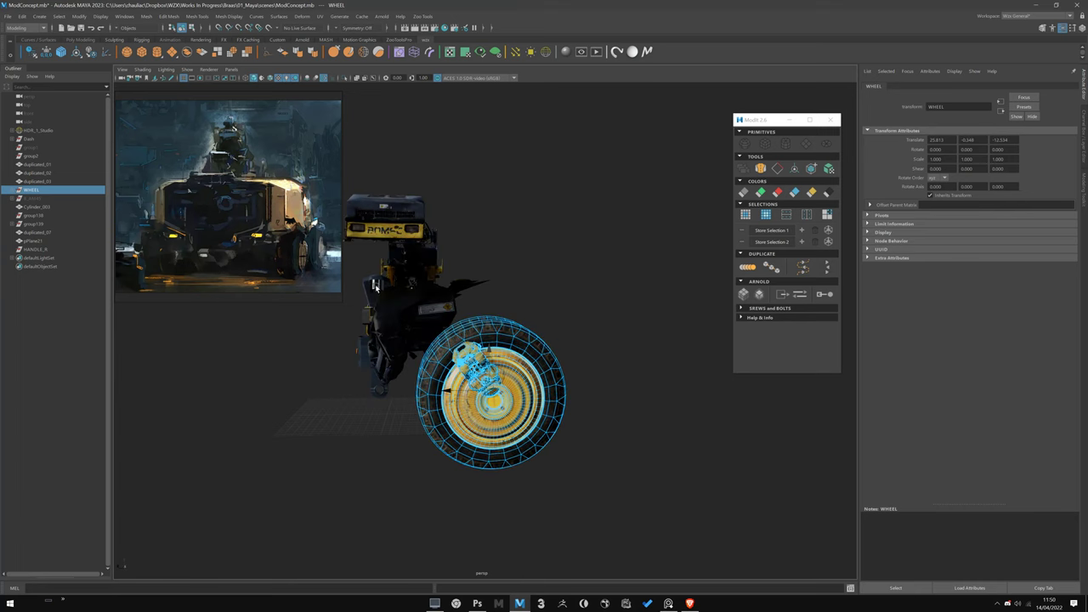
Fine-tune the WHEEL group's position under the arm assembly and save the scene.
drag(518, 264, 294, 268)
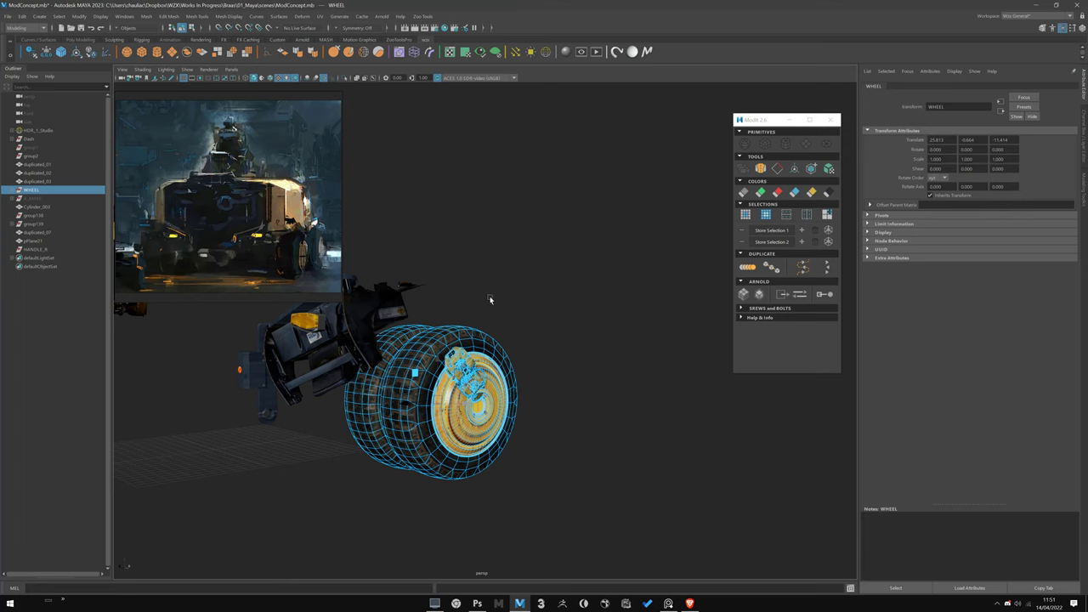
alt+drag(502, 270, 466, 265)
middle_drag(500, 261, 505, 264)
alt+drag(507, 263, 568, 268)
click(583, 371)
key(ctrl+s)
Duplicate the mechanical part between the two tyres, move it inward and stretch it into a long axle, Z scale about 6.19.
scroll(561, 353, down, 3)
alt+drag(506, 320, 527, 288)
key(ctrl+z)
alt+drag(498, 379, 476, 387)
click(538, 285)
alt+drag(537, 285, 390, 334)
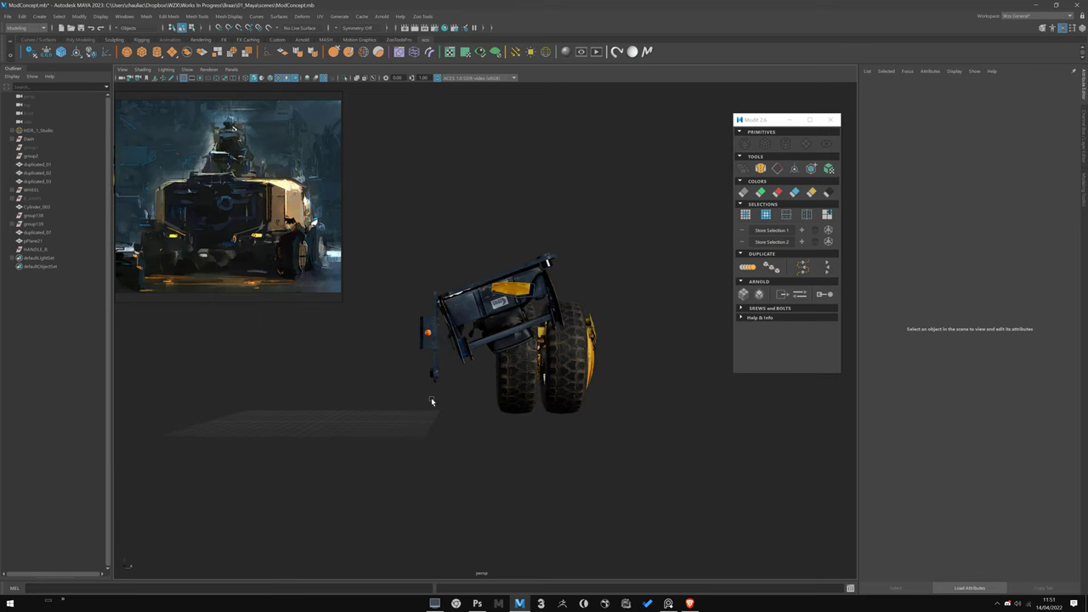
alt+drag(461, 394, 628, 374)
click(605, 378)
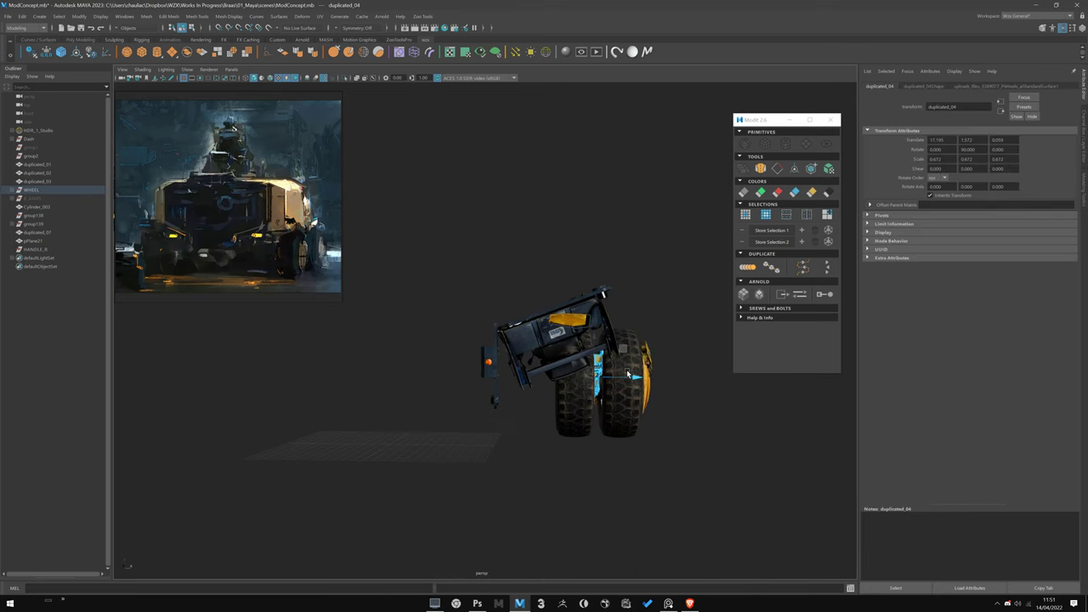
drag(549, 379, 713, 355)
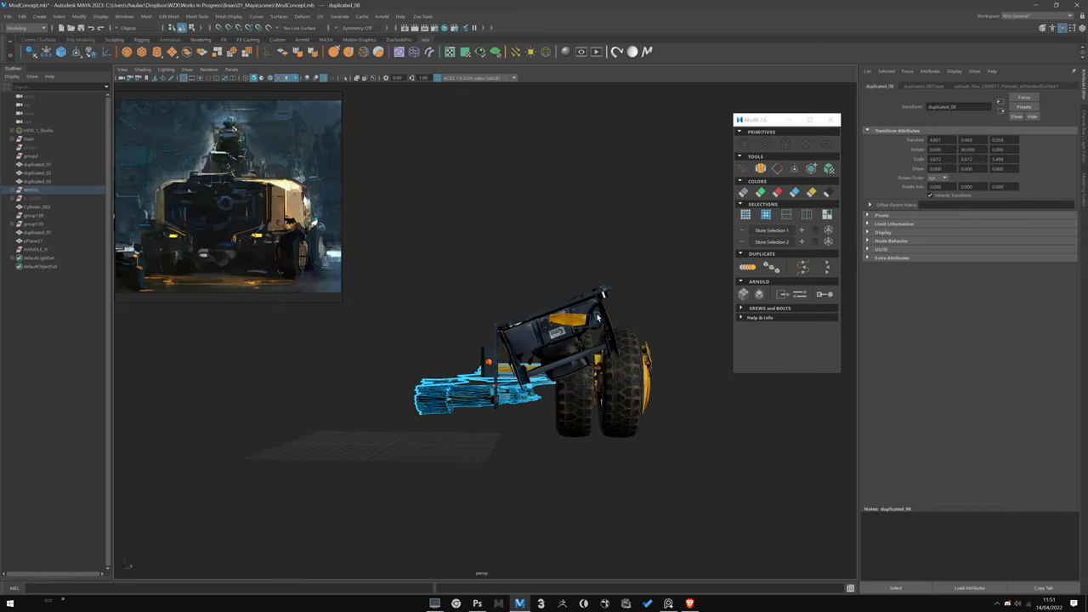
click(548, 438)
click(525, 405)
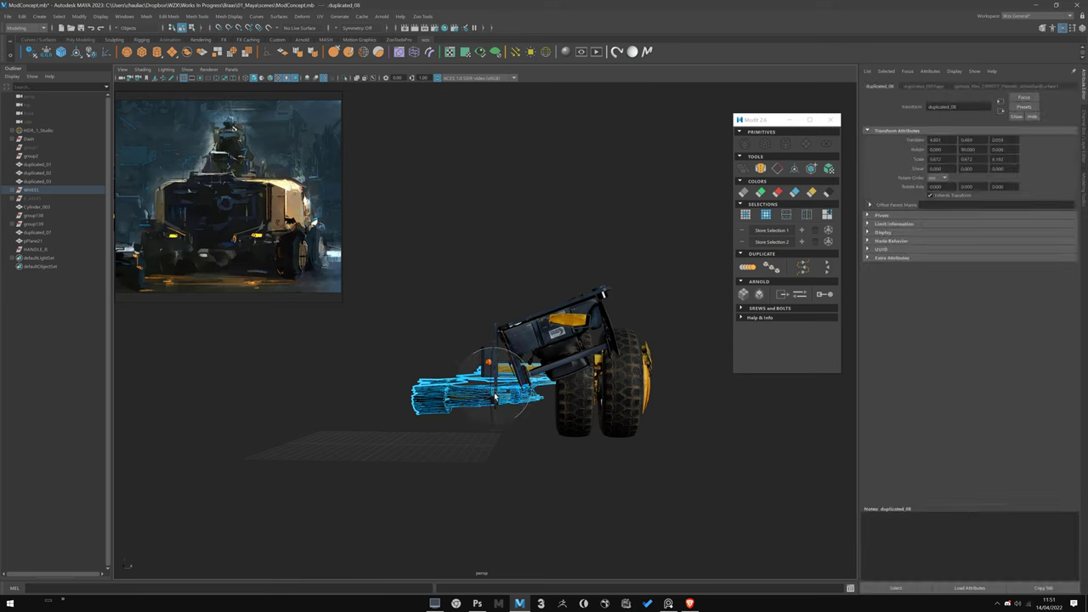
Rotate the stretched axle piece and shift it toward the wheels, to X about 5.75.
drag(486, 397, 493, 418)
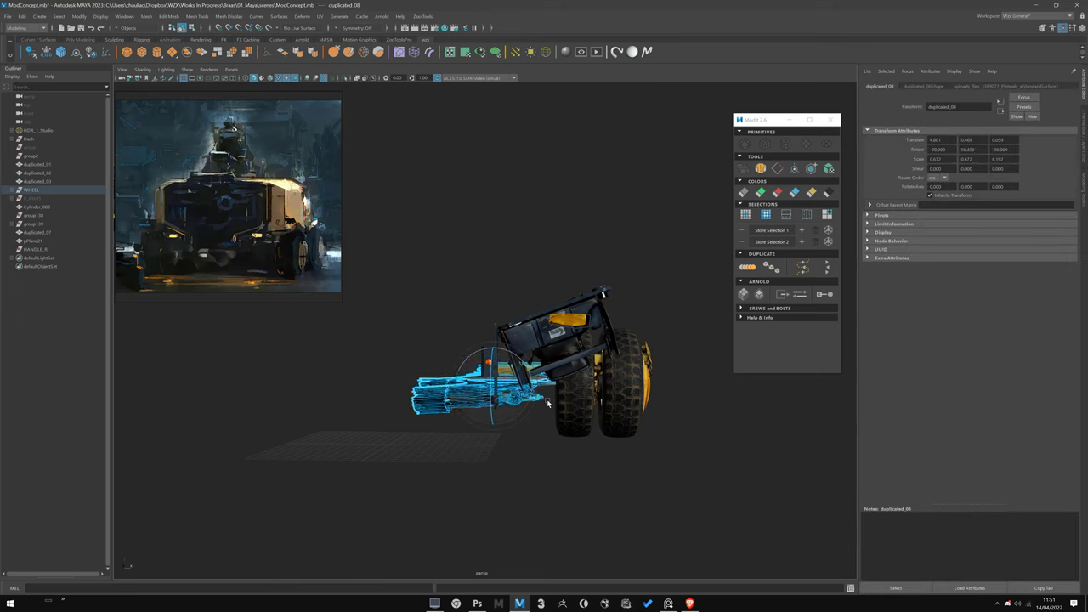
drag(539, 388, 584, 372)
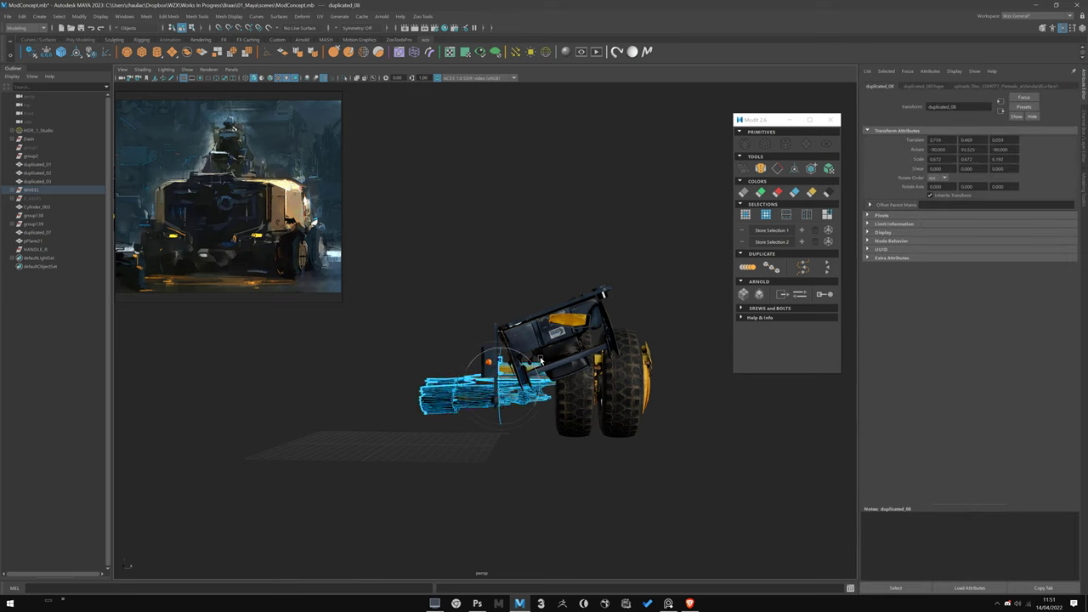
click(476, 451)
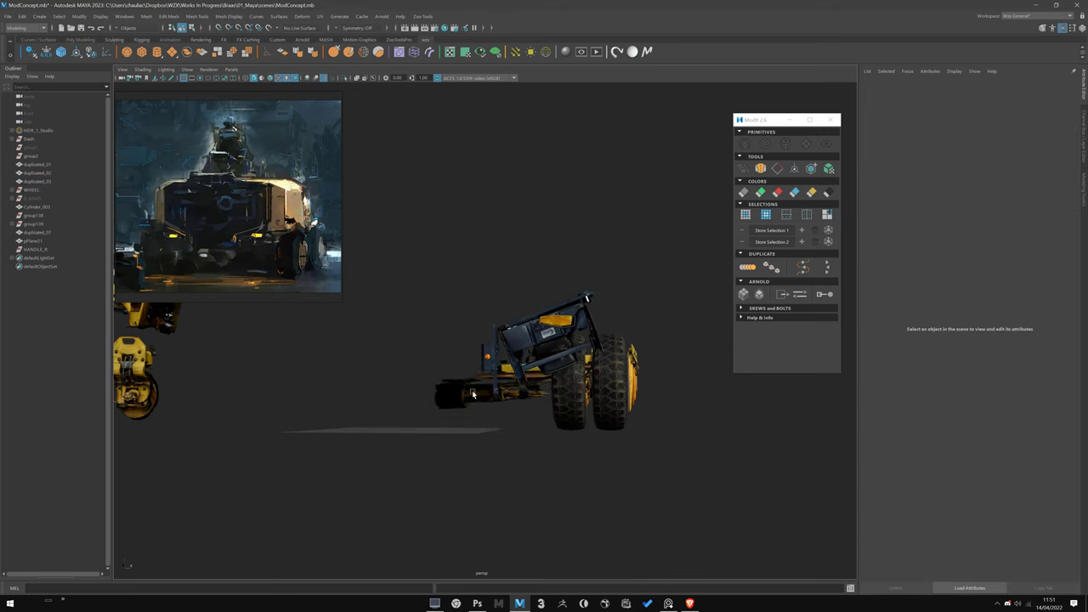
Turn the axle piece to a different side and slim its cross-section to a scale of about 0.527.
click(524, 393)
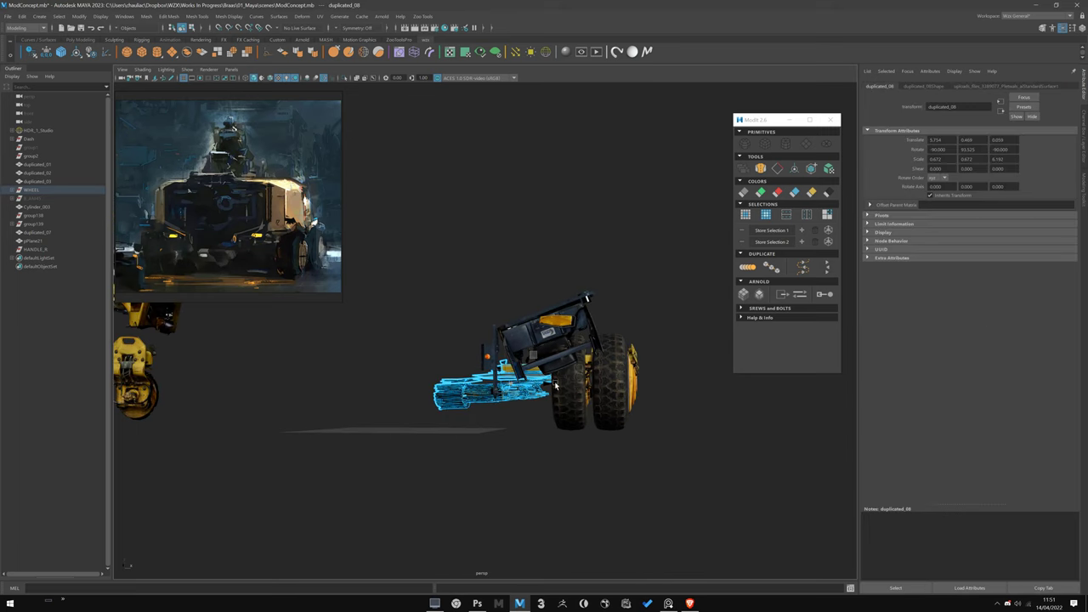
drag(555, 387, 549, 438)
drag(526, 385, 547, 441)
key(ctrl+z)
middle_drag(598, 219, 627, 355)
click(533, 450)
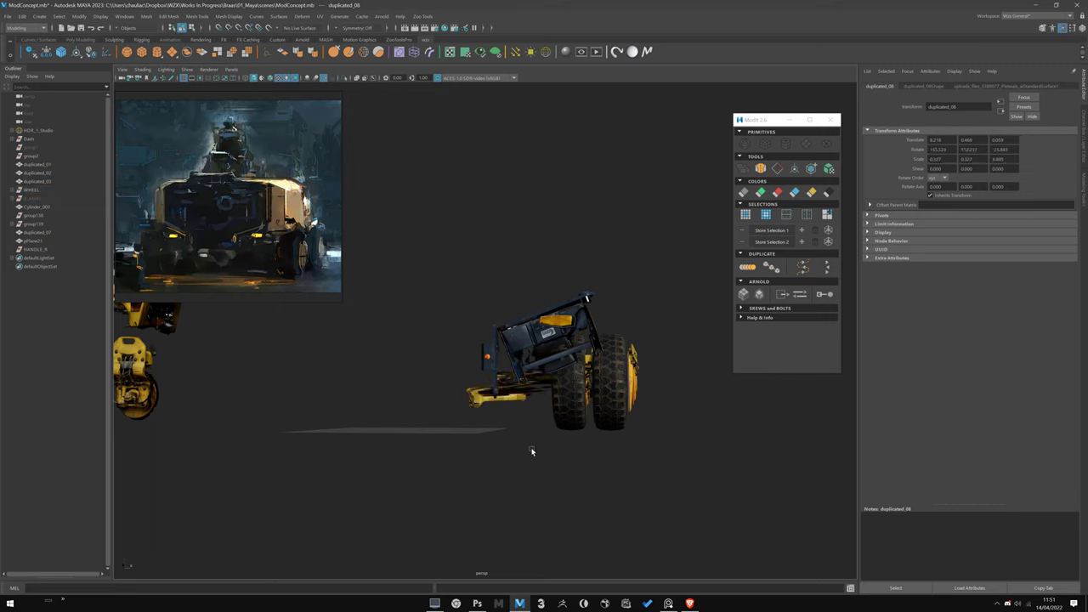
Rotate the axle piece further under the arm assembly and assign it the Pletwals aiStandardSurface1 material.
click(521, 396)
drag(533, 381, 531, 419)
click(540, 436)
click(507, 388)
right_drag(508, 387, 513, 588)
right_drag(596, 476, 593, 442)
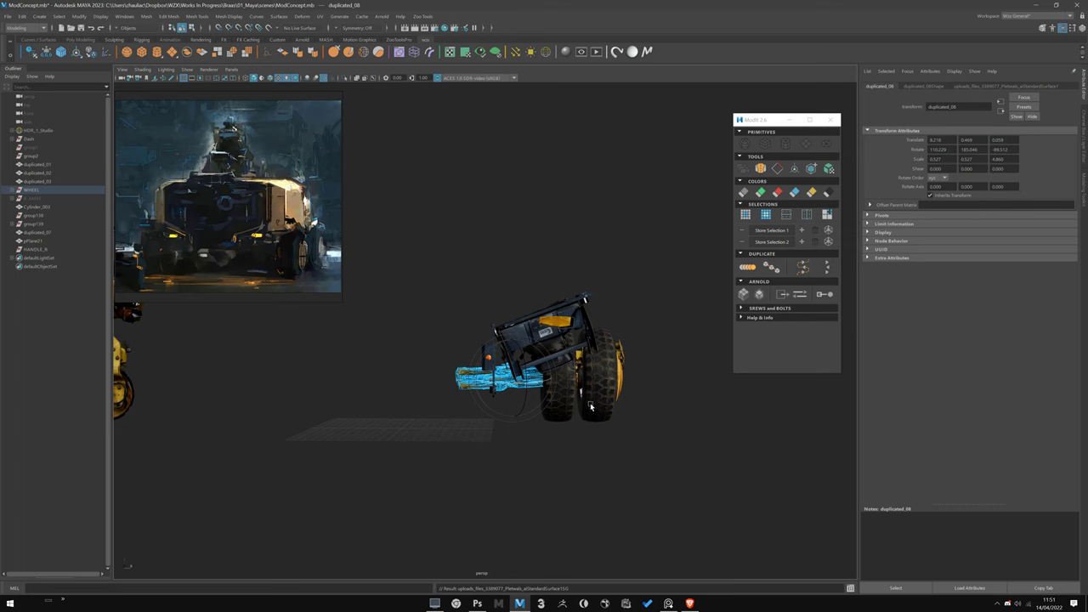
Apply a planar UV projection to the axle piece and scale its UVs down within the Pletwals texture.
click(451, 52)
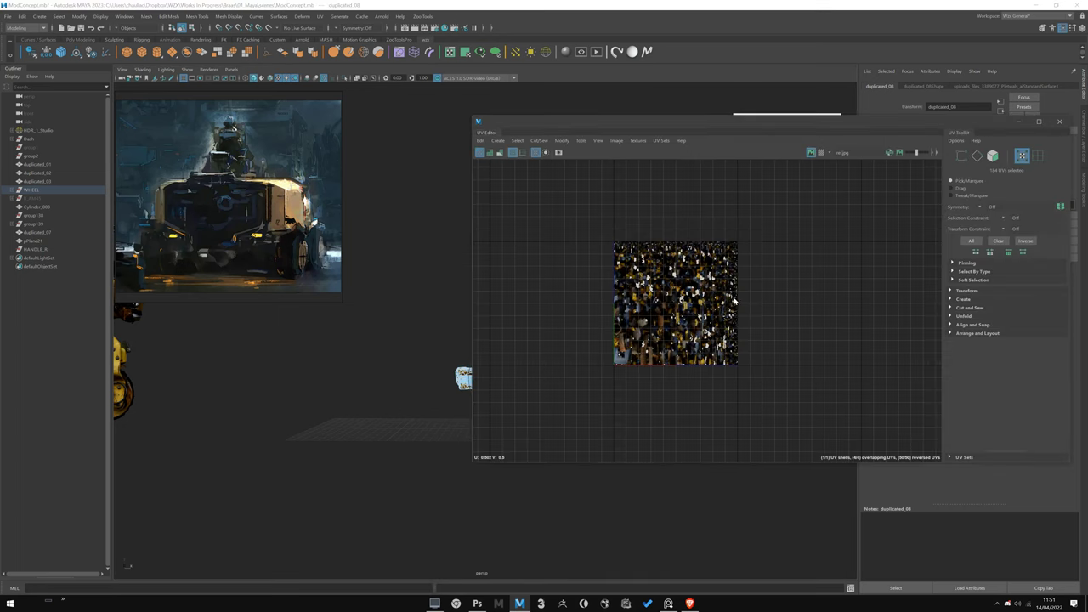
click(451, 364)
alt+middle_drag(452, 365, 437, 395)
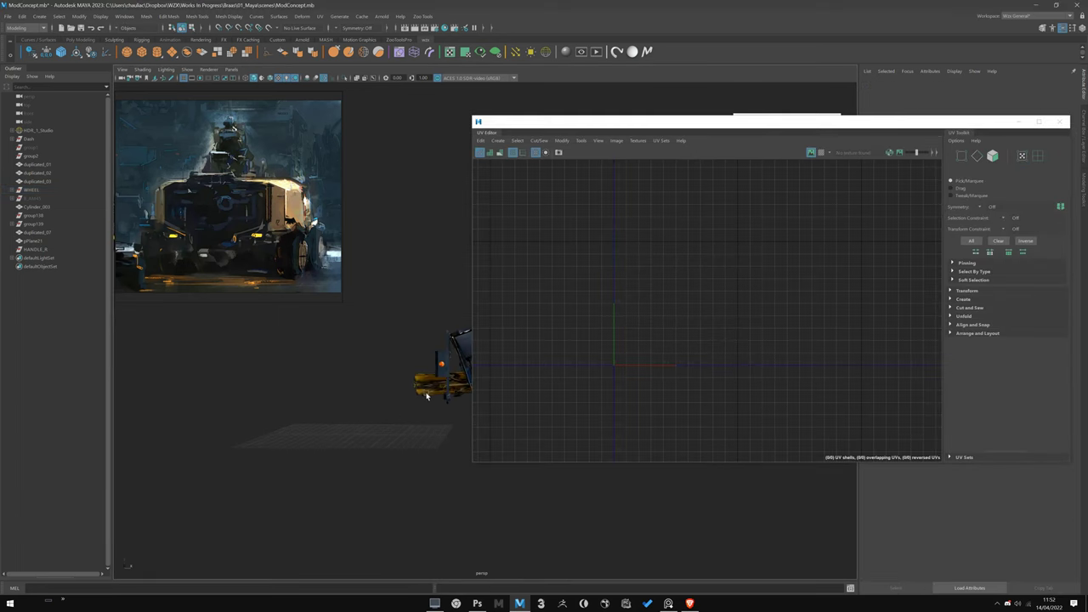
click(429, 391)
key(g)
ctrl+right_drag(748, 285, 782, 294)
key(r)
middle_drag(783, 377, 692, 367)
Rotate and move the axle's UVs onto the dark blue box beside its white label, and close the UV Editor.
alt+right_drag(640, 354, 787, 374)
alt+middle_drag(775, 327, 624, 255)
key(w)
key(e)
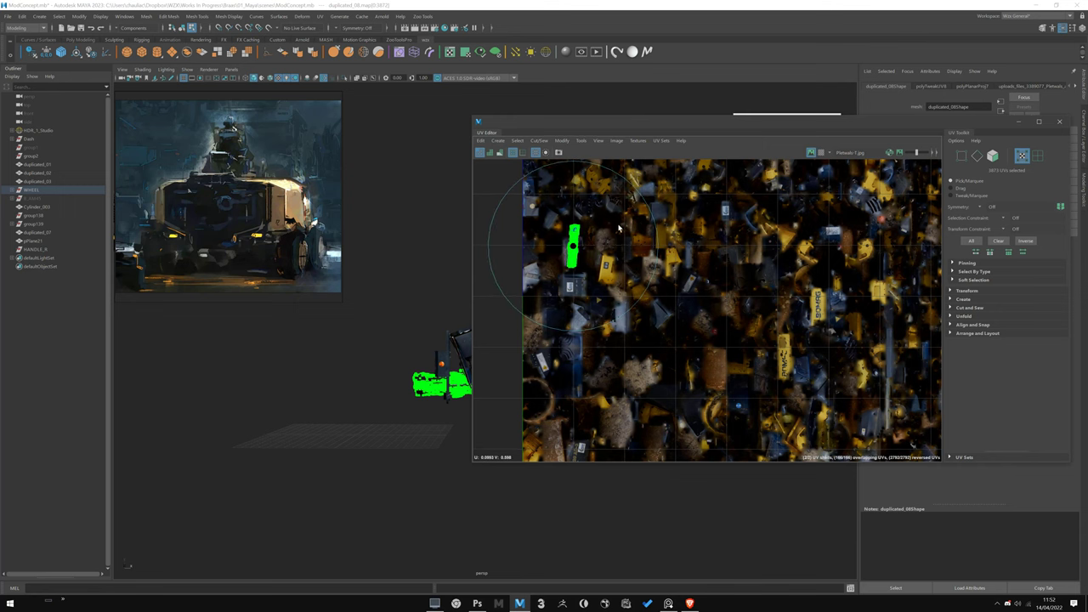
alt+middle_drag(741, 268, 748, 323)
alt+right_drag(616, 290, 682, 344)
alt+middle_drag(683, 357, 765, 307)
key(w)
key(r)
key(e)
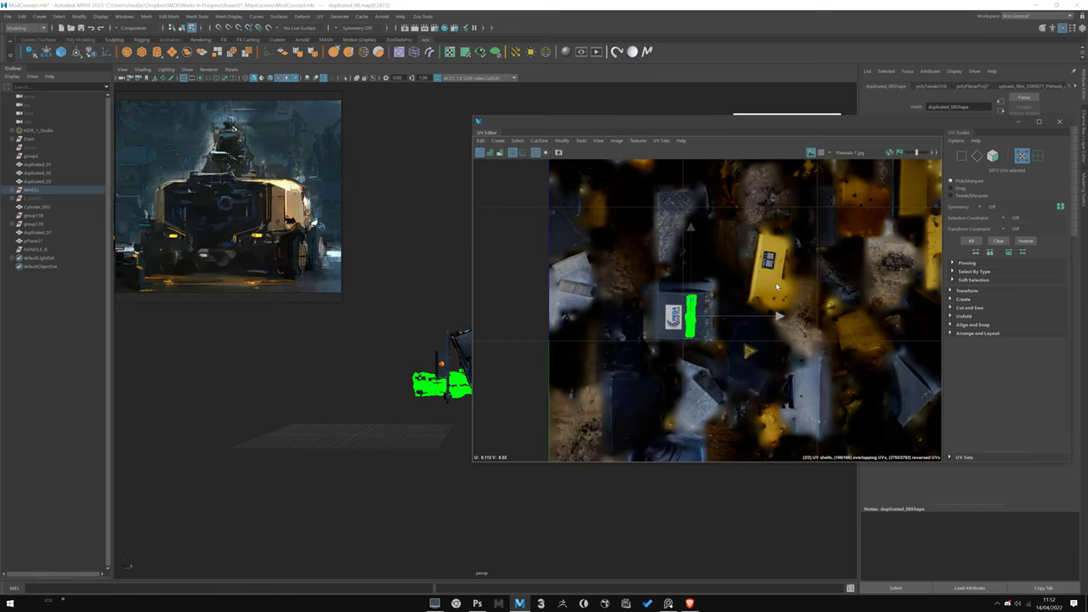
click(1058, 122)
click(536, 238)
Examine the retextured axle, wheel hub and tyres from several angles, selecting individual parts to check them.
alt+drag(536, 238, 408, 426)
click(496, 385)
key(e)
click(453, 428)
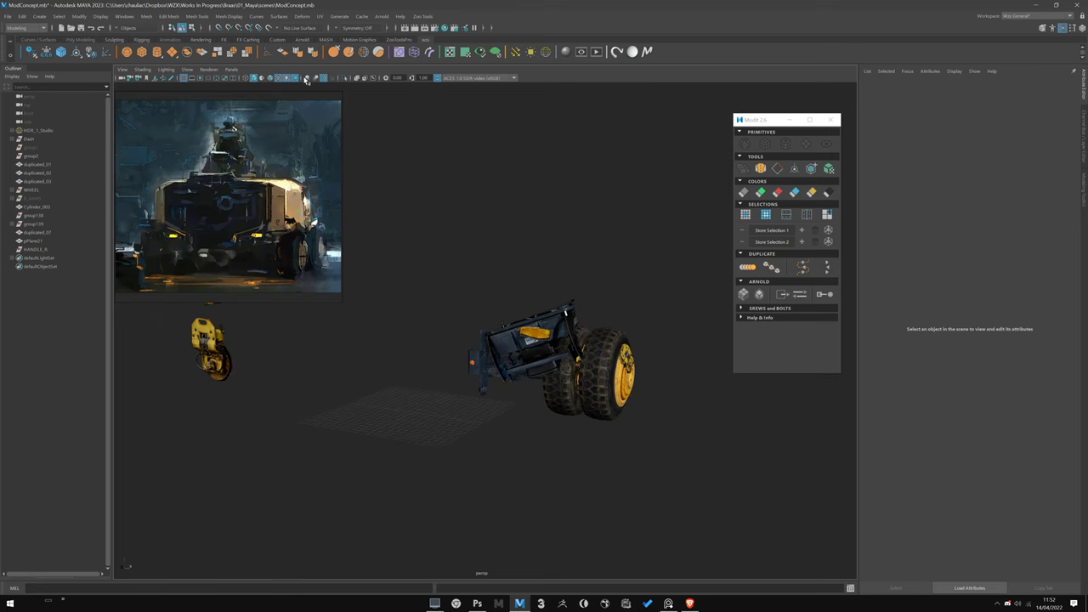
mouse_move(557, 262)
alt+mouse_down()
mouse_move(583, 272)
mouse_move(559, 274)
alt+mouse_up()
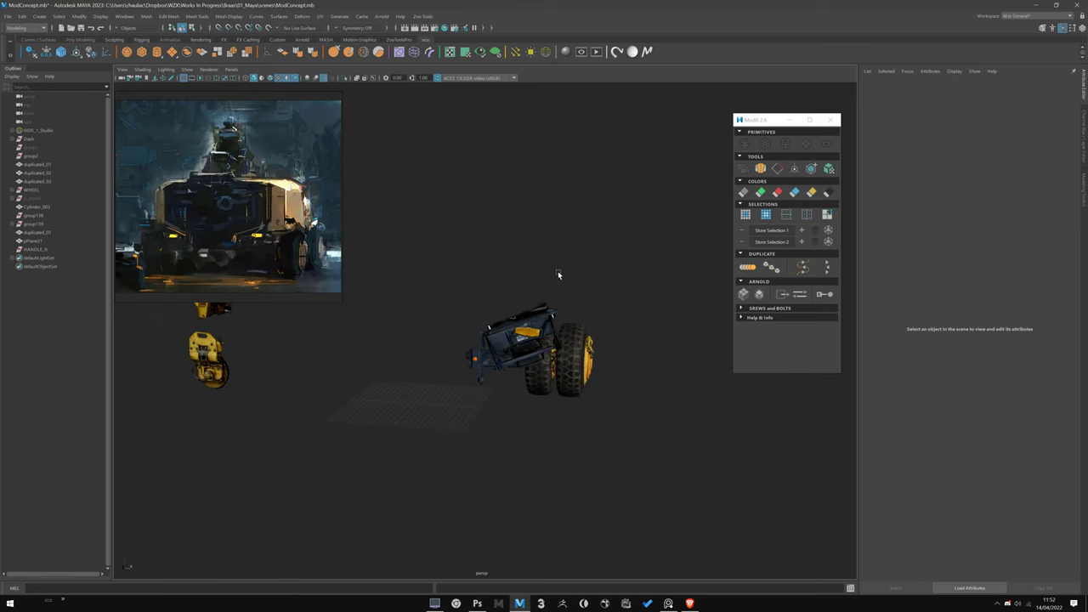
click(593, 355)
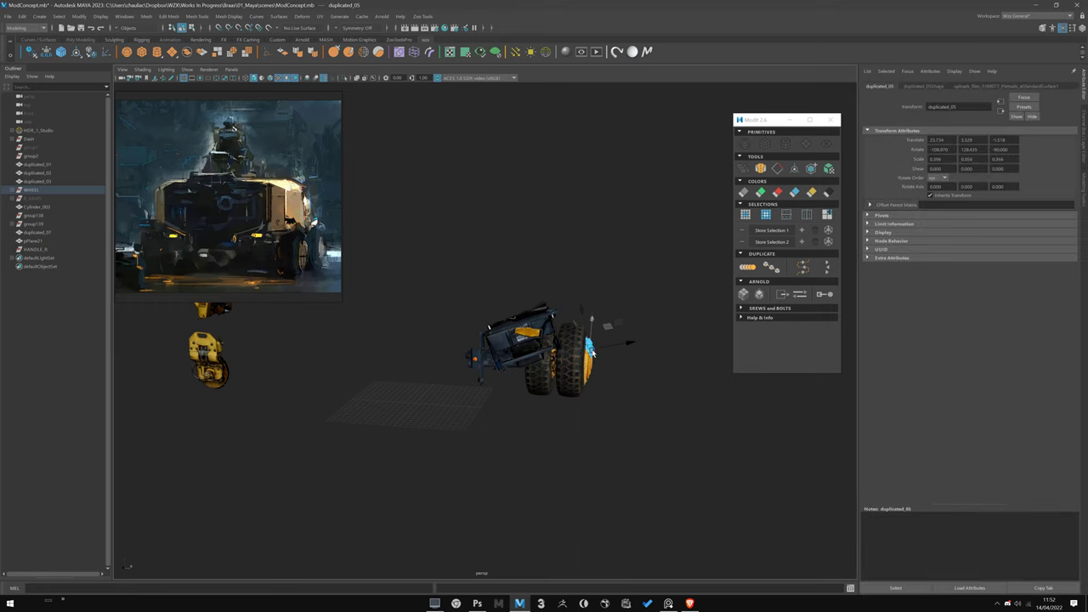
alt+drag(609, 376, 607, 364)
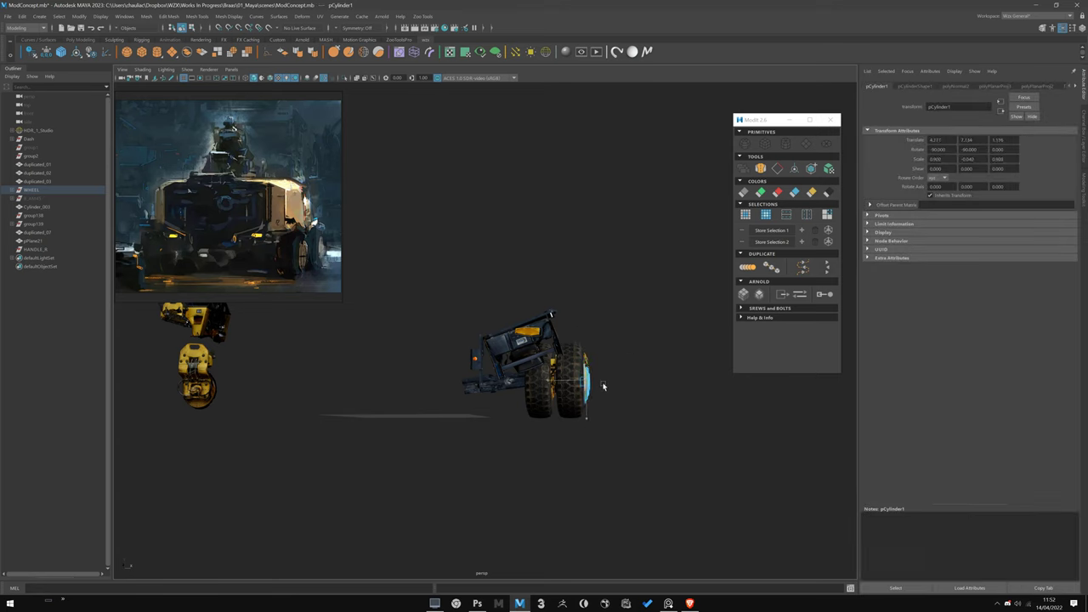
click(603, 439)
alt+drag(603, 439, 544, 430)
Duplicate the whole WHEEL group and place the copy behind the first wheel pair, at Z about -30.
click(538, 428)
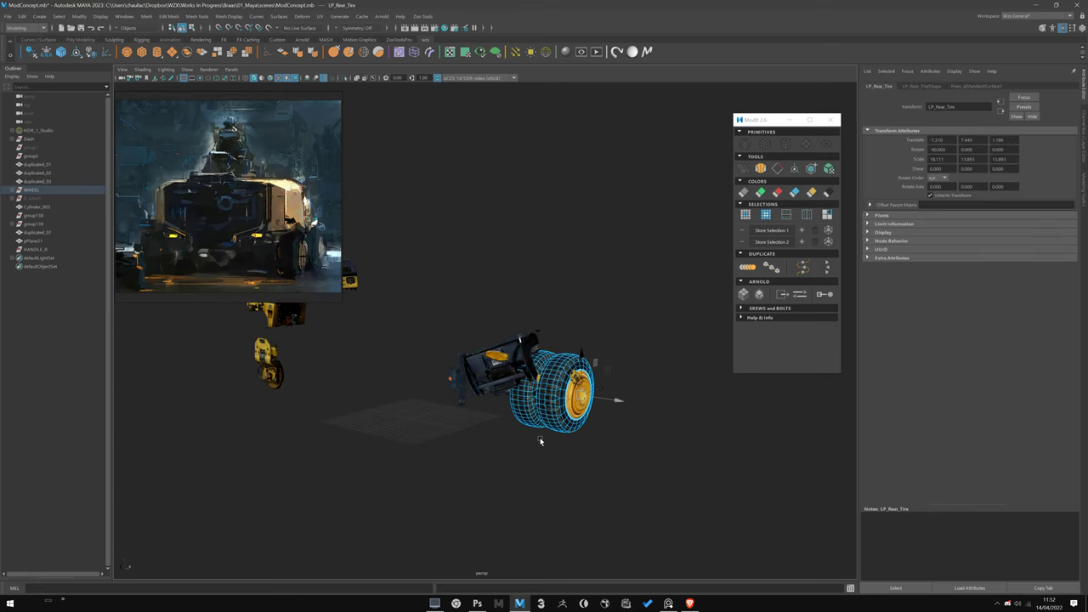
key(Up)
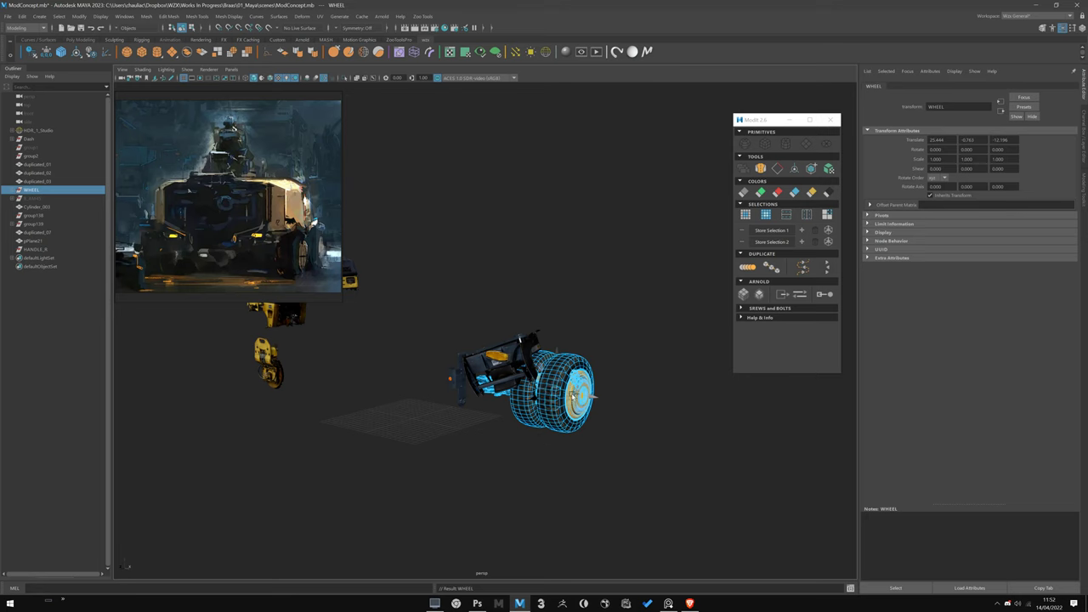
key(ctrl+d)
alt+drag(572, 397, 622, 373)
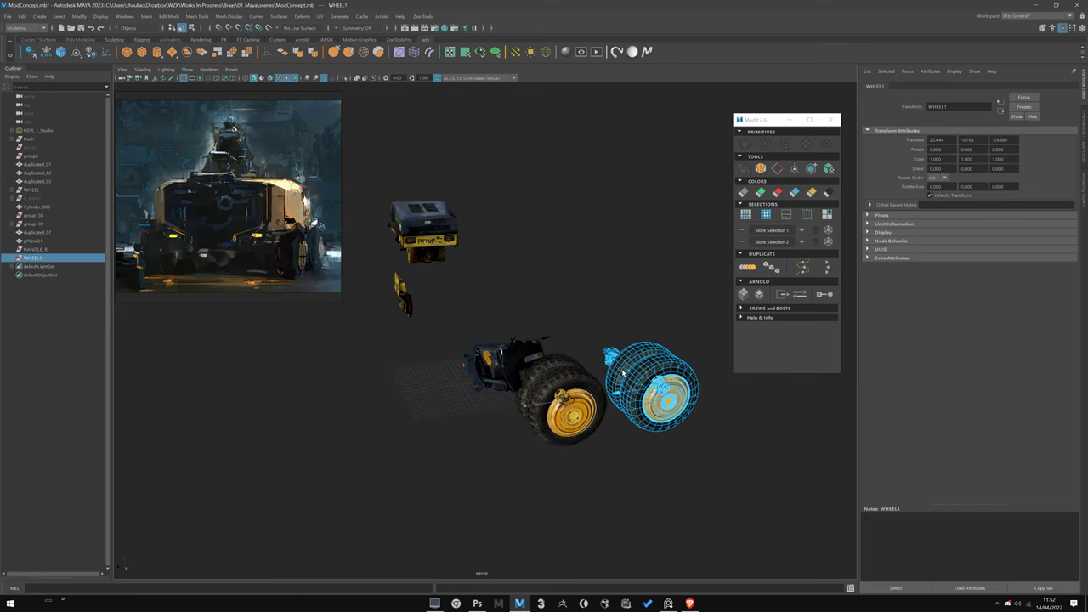
click(600, 467)
alt+drag(600, 466, 569, 460)
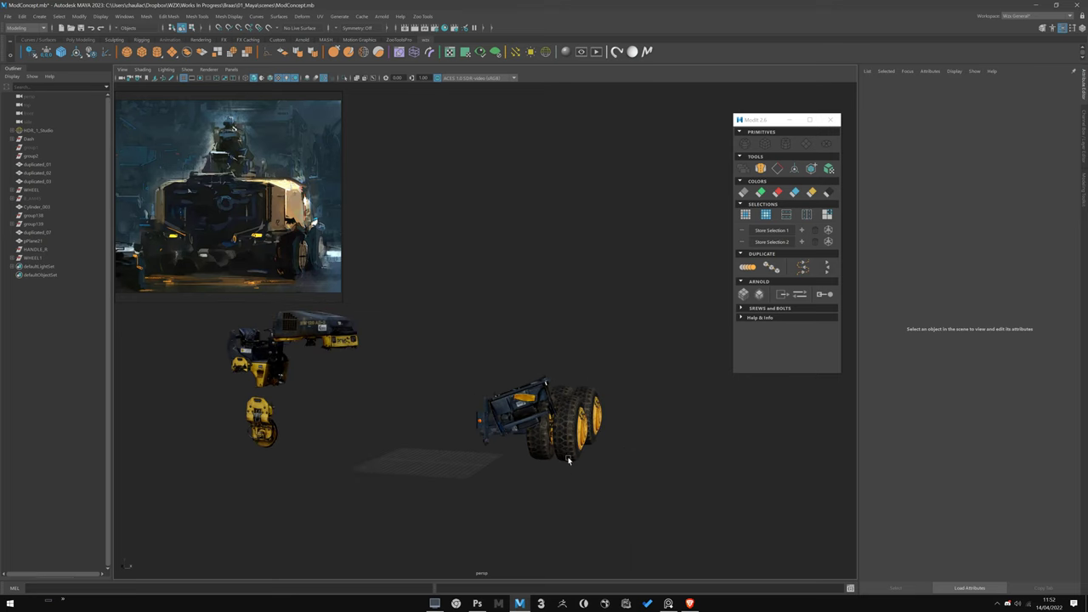
Move the dark blue scanned body part from the spare parts to above the wheels and rotate it upright about Z.
click(326, 331)
alt+drag(340, 396, 330, 353)
middle_drag(431, 335, 557, 380)
key(e)
drag(539, 353, 540, 389)
key(ctrl+z)
key(w)
middle_drag(595, 363, 549, 332)
key(ctrl+z)
drag(557, 300, 576, 367)
Scale the scanned body part to about 1.622, 1.712, 1.622, with Z rotation about -89.6, and place it over the front wheels.
key(r)
middle_drag(578, 366, 657, 342)
key(e)
drag(573, 337, 583, 358)
key(r)
ctrl+drag(566, 321, 586, 318)
alt+drag(672, 349, 579, 338)
key(w)
middle_drag(576, 320, 488, 305)
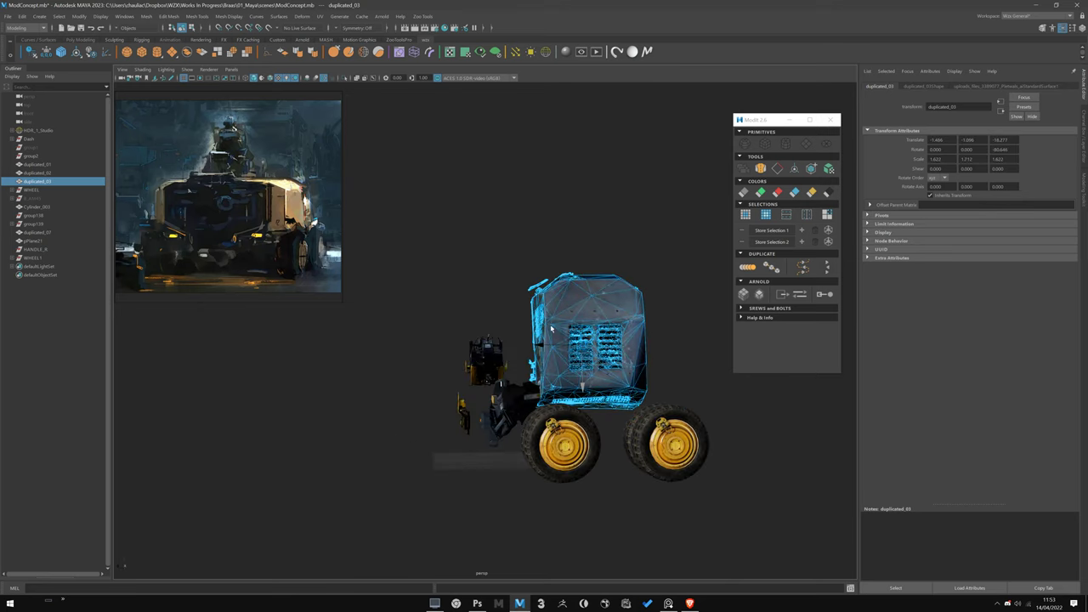
Stretch the scanned body part lengthwise to a Z scale of about 2.568 and position it over both wheel pairs.
middle_drag(541, 345, 520, 342)
drag(520, 341, 518, 341)
click(476, 316)
alt+drag(476, 316, 545, 362)
key(ctrl+z)
key(w)
click(601, 241)
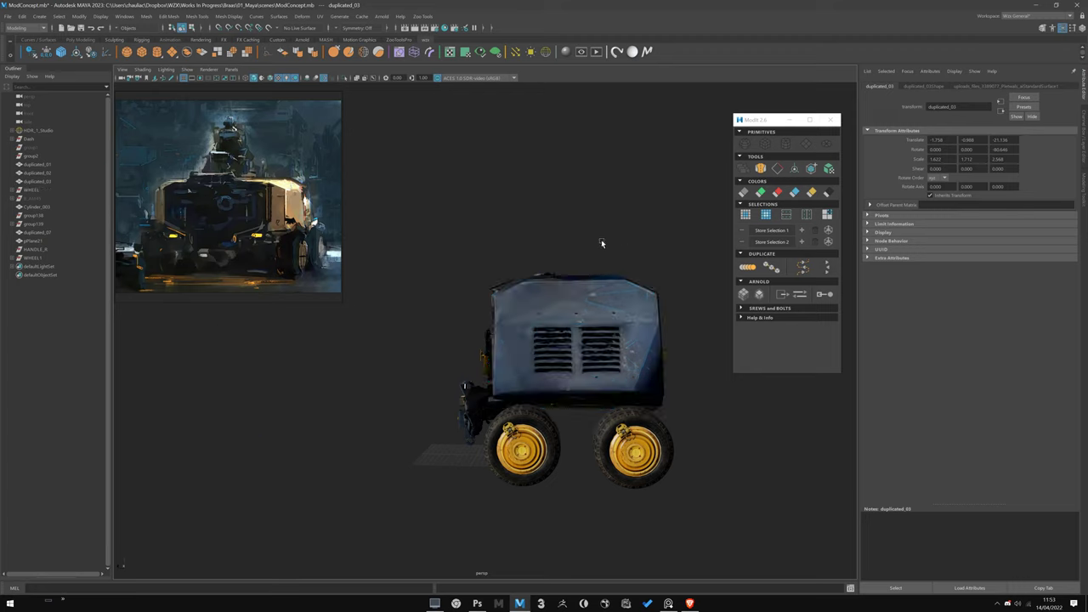
alt+drag(631, 238, 638, 248)
Tilt the scanned body part to about -87.5 degrees about Z and shift it slightly sideways above the wheels.
click(541, 334)
alt+drag(602, 302, 600, 286)
key(w)
key(e)
middle_drag(605, 281, 618, 282)
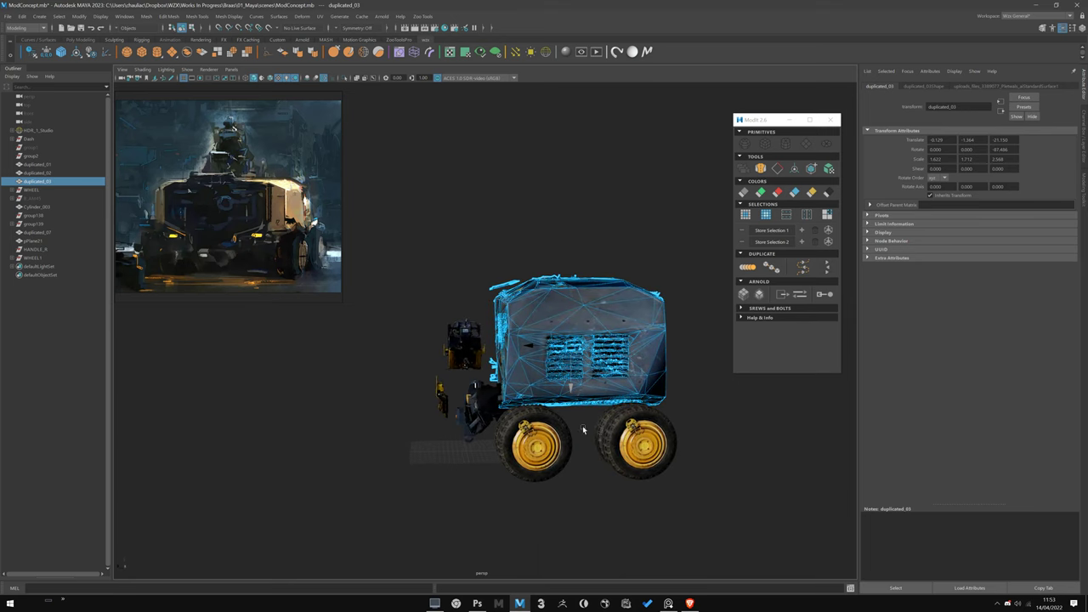
click(646, 347)
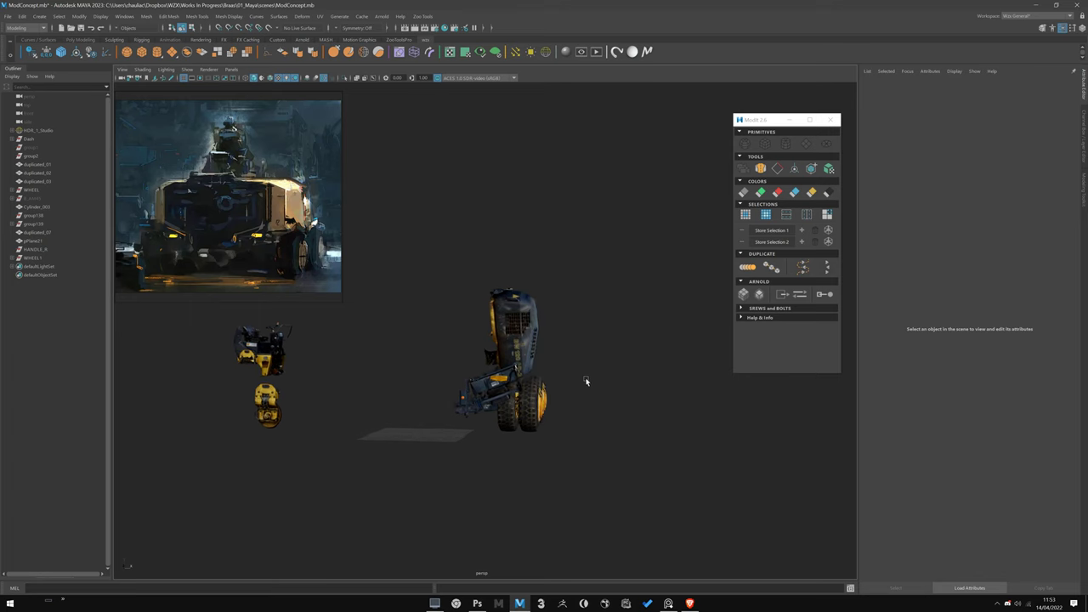
Clear the scanned body part off the wheels, keeping it aside at about -84, 13, 26 instead of deleting it.
click(558, 363)
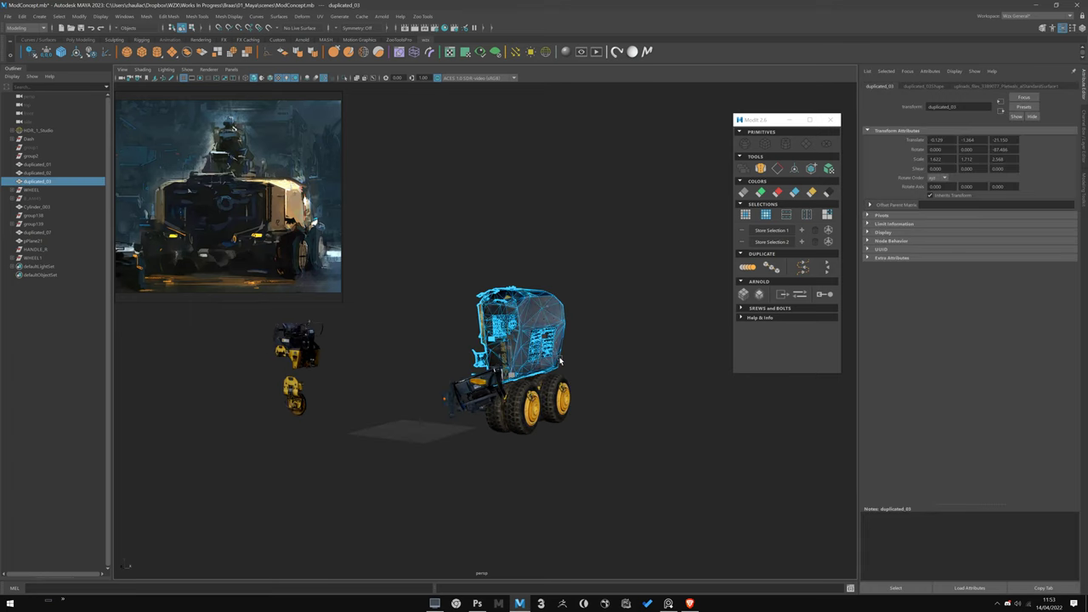
key(Delete)
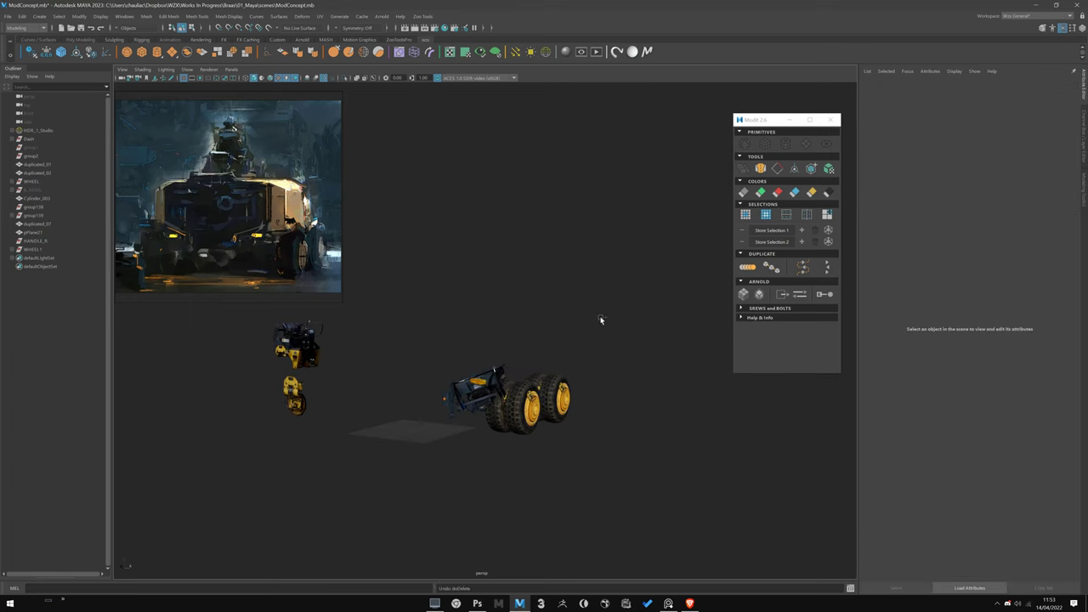
key(ctrl+z)
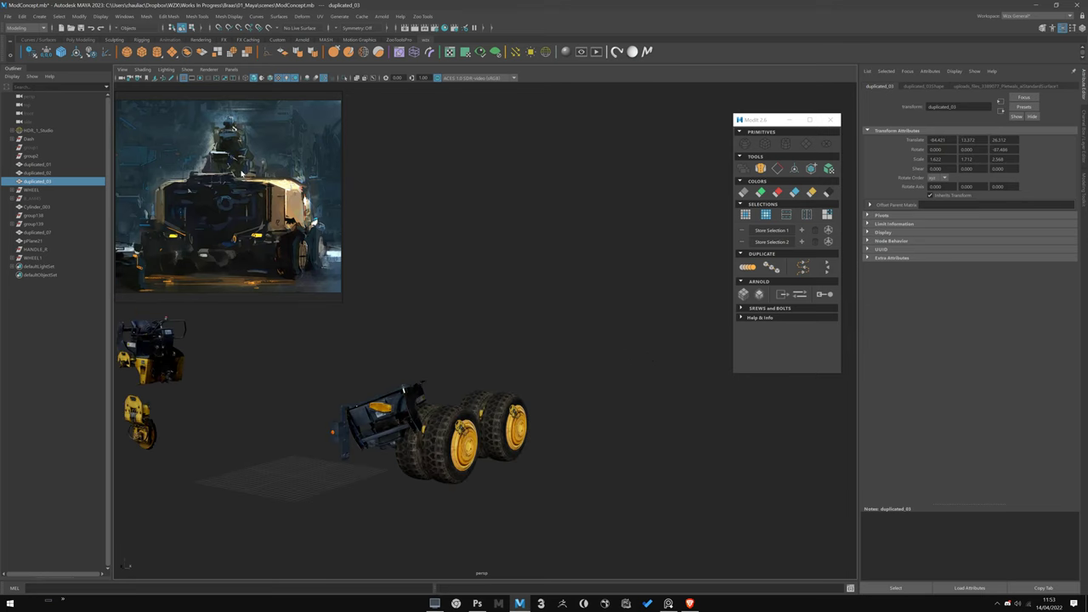
Select the front and rear wheel groups together and adjust their position behind the front axle piece.
alt+drag(506, 398, 502, 416)
click(502, 419)
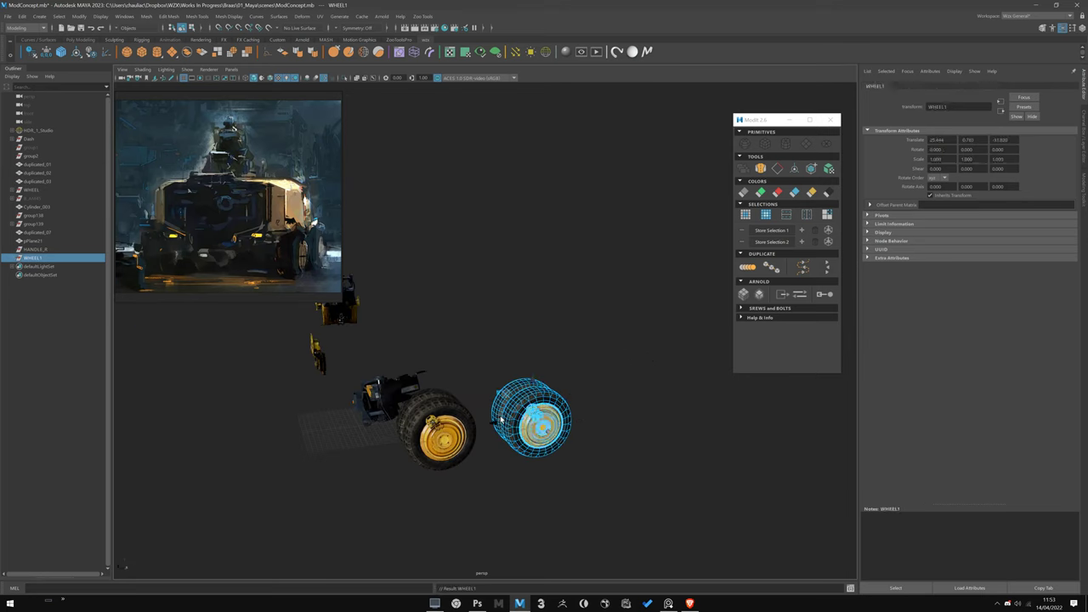
shift+click(470, 434)
drag(438, 432, 498, 376)
middle_drag(497, 376, 500, 381)
drag(443, 406, 444, 408)
alt+drag(515, 384, 473, 391)
Select the whole rear wheel group, adjust its distance from the front wheels, and save the scene.
click(529, 394)
key(Up)
drag(502, 438, 542, 431)
click(510, 506)
mouse_move(495, 504)
alt+mouse_down()
mouse_move(515, 501)
mouse_move(464, 500)
mouse_move(505, 493)
alt+mouse_up()
key(ctrl+s)
scroll(471, 481, up, 3)
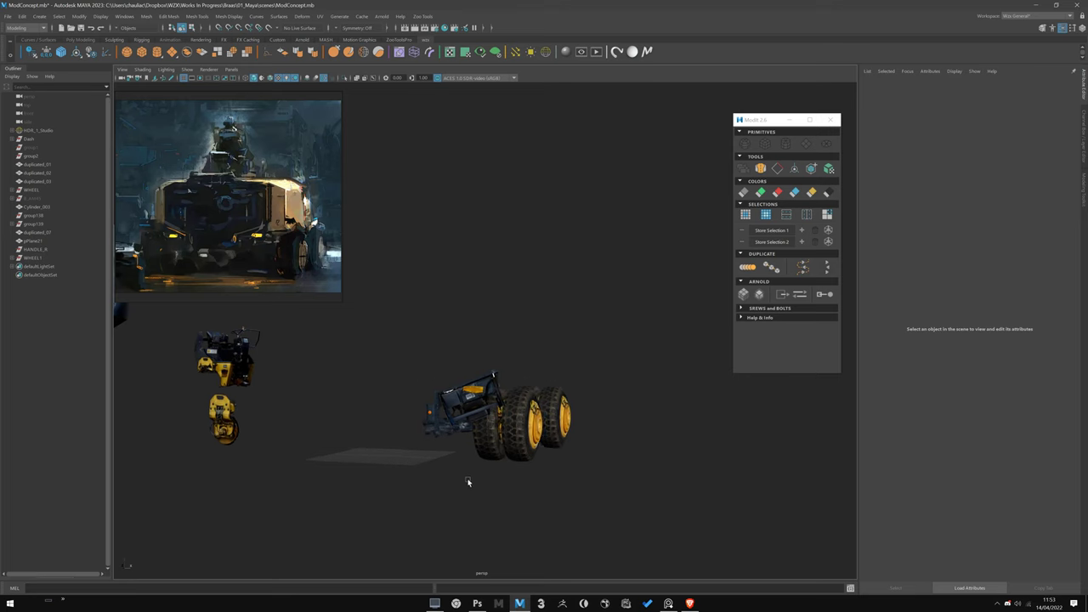
Create a plane primitive, move it above the front axle piece and rotate it -90 degrees about Y.
click(182, 366)
click(254, 440)
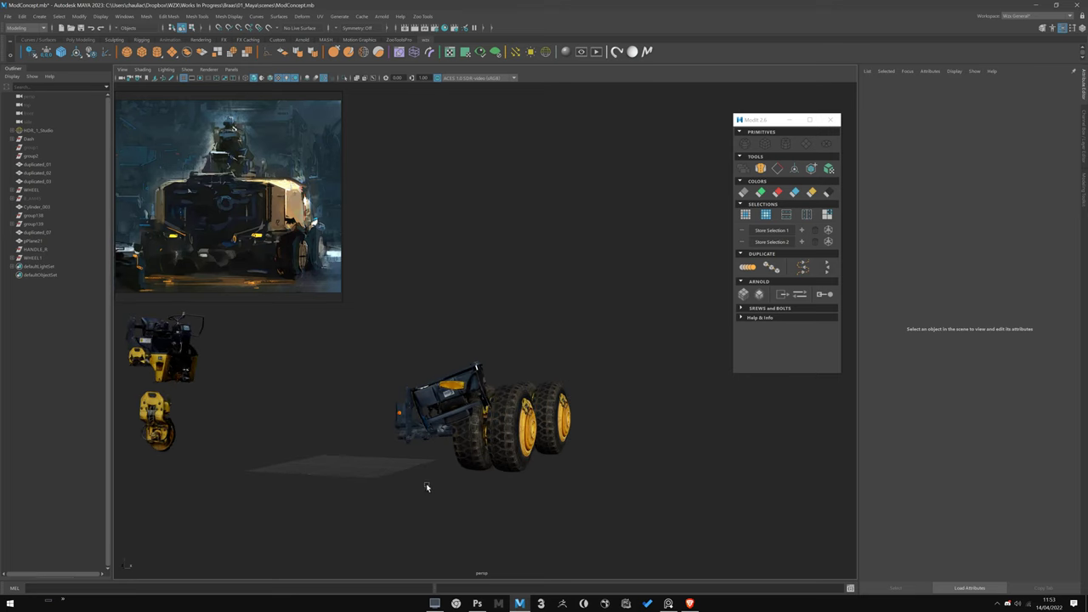
alt+middle_drag(426, 485, 438, 496)
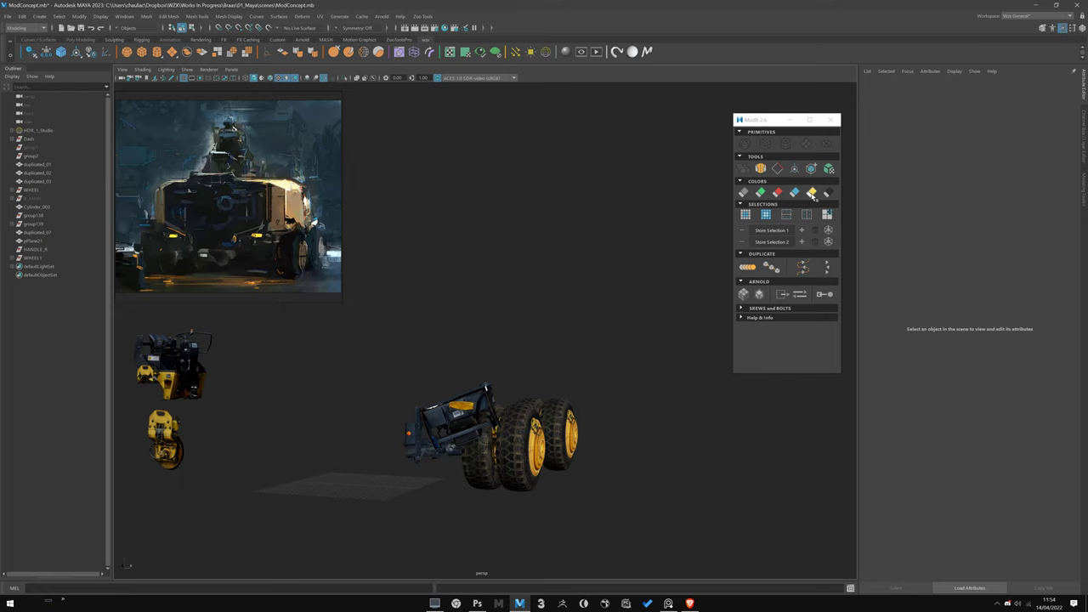
click(807, 145)
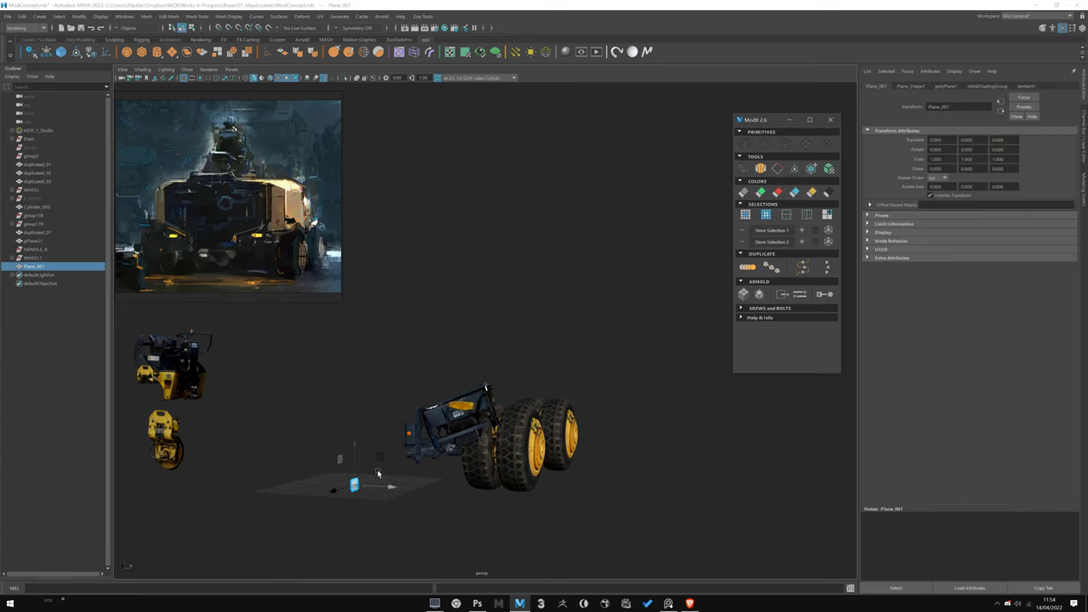
drag(355, 487, 504, 443)
key(e)
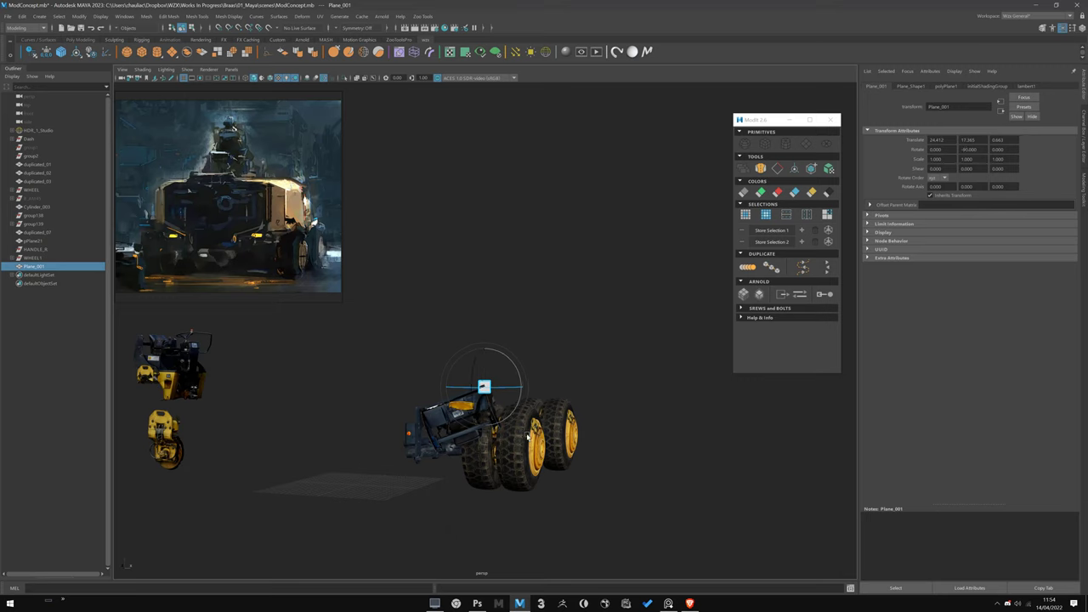
Assign the yellow material to the plane and recolour it with the beige sampled from the hull in the reference painting.
click(812, 194)
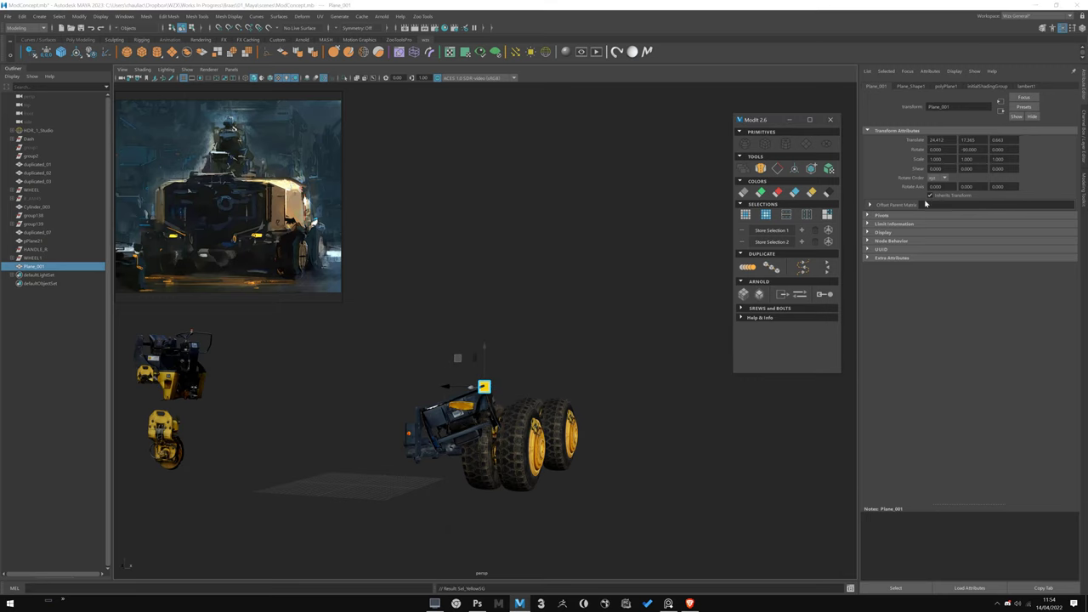
click(1019, 87)
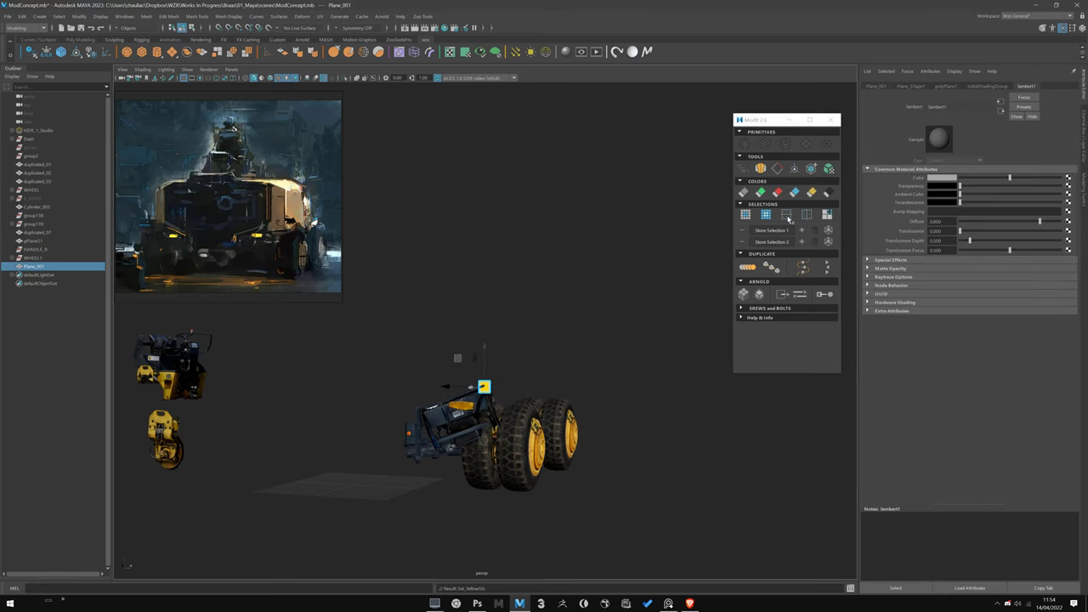
click(807, 215)
click(936, 180)
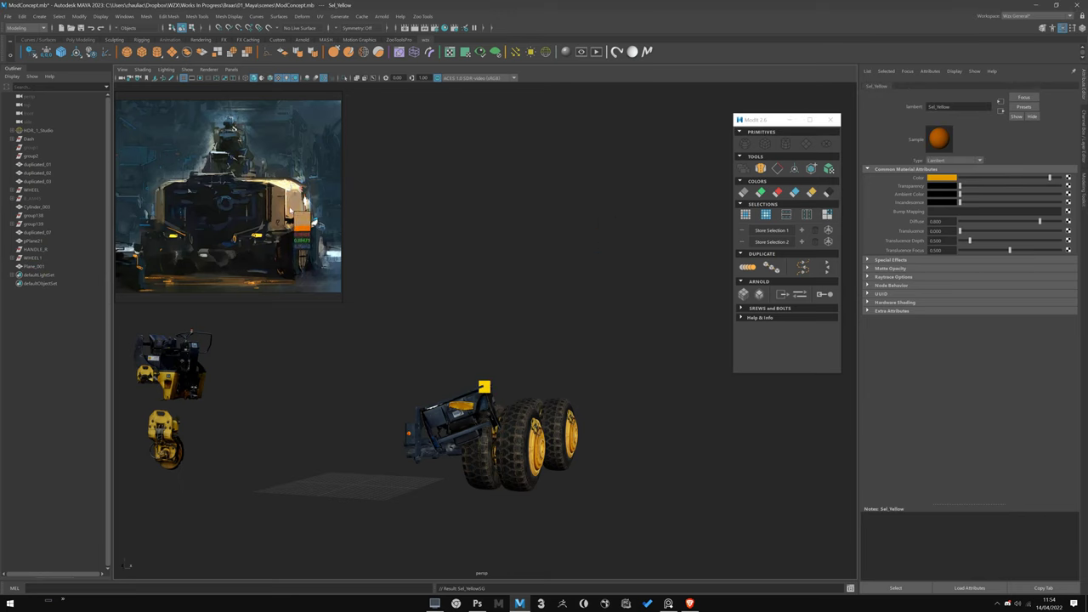
click(292, 216)
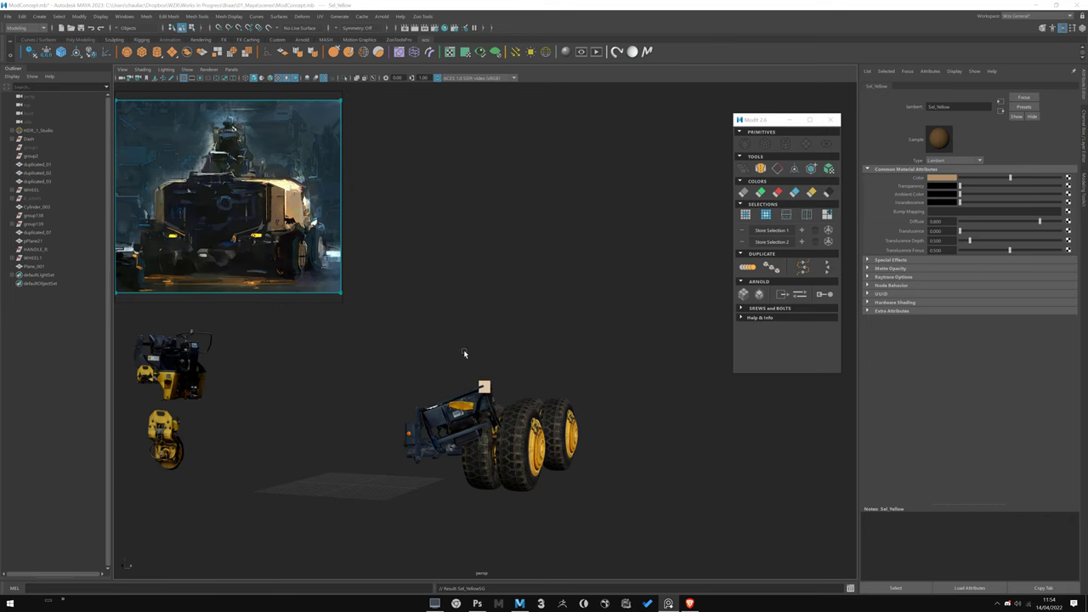
Scale up the beige plane, position it upright above the axle as the hull's front panel, and save the scene.
click(487, 391)
key(r)
middle_drag(505, 381, 550, 323)
key(w)
mouse_move(550, 324)
mouse_down()
mouse_move(541, 330)
mouse_move(553, 336)
mouse_up()
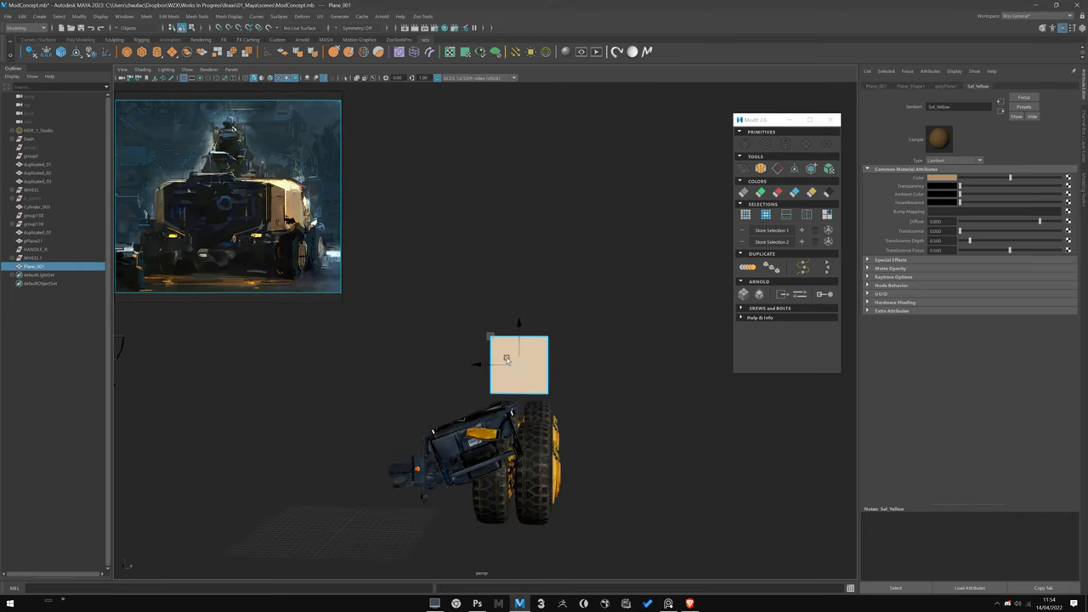
middle_drag(505, 361, 508, 361)
alt+drag(561, 340, 568, 321)
key(w)
middle_drag(593, 316, 585, 326)
alt+drag(584, 337, 481, 349)
key(ctrl+s)
Raise the front panel's upper edge to make it taller and lower its outer upper corner into a slope.
right_drag(508, 347, 505, 334)
click(496, 321)
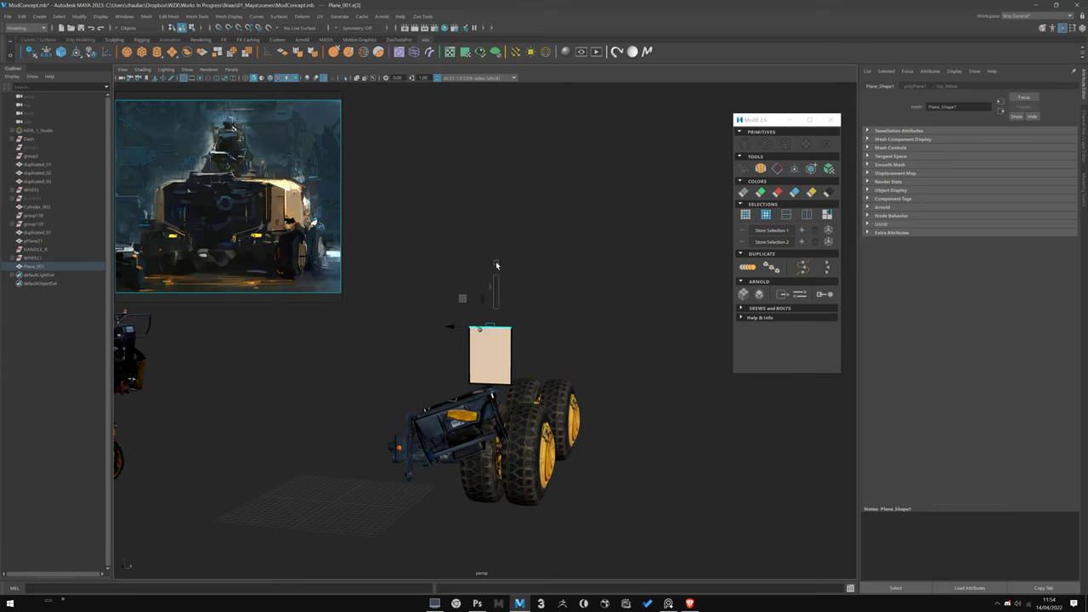
drag(491, 304, 490, 251)
key(F9)
click(511, 265)
alt+drag(513, 324, 487, 335)
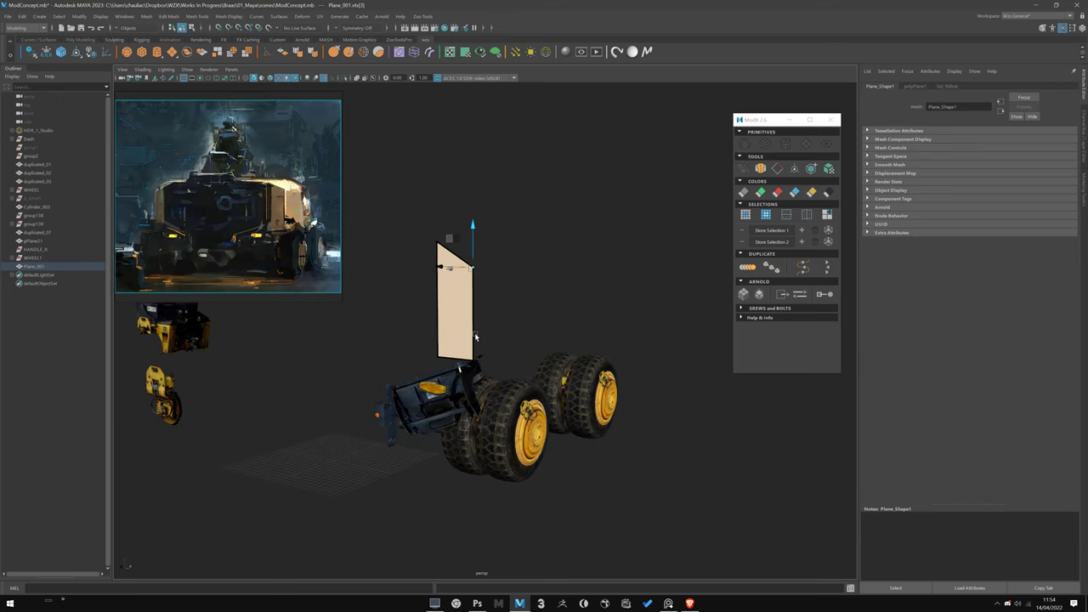
Extrude the front panel's outer edge backwards to form a side panel running above the wheels.
key(F10)
alt+drag(483, 306, 568, 351)
click(471, 335)
click(460, 342)
key(F8)
drag(508, 320, 539, 348)
key(ctrl+z)
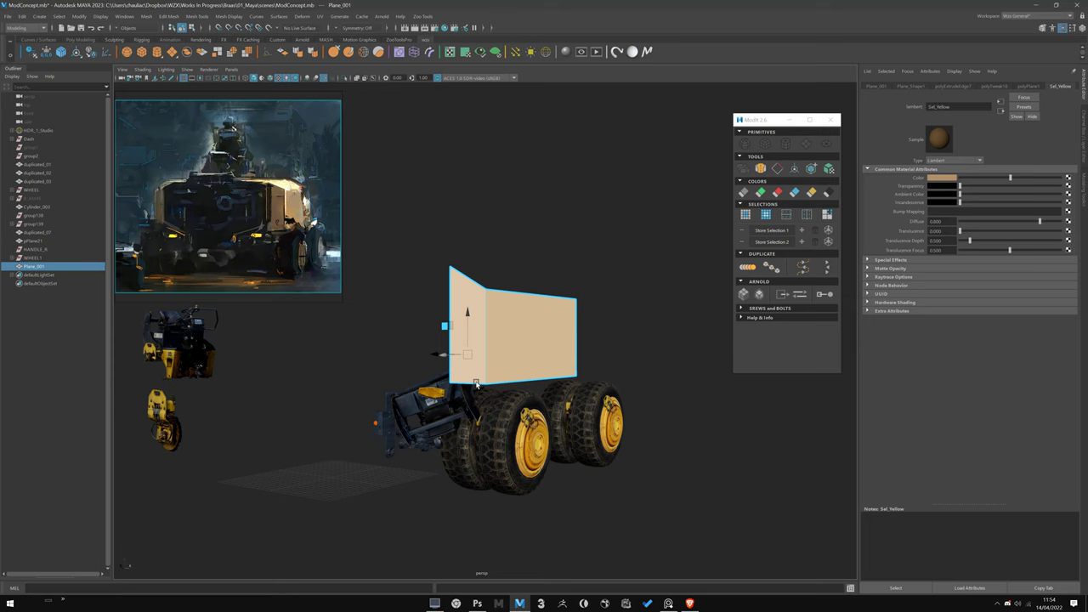
Extrude the front panel's lower edge downwards at an angle to form a short lip.
key(F10)
click(478, 385)
shift+drag(443, 356, 496, 352)
alt+right_drag(496, 352, 521, 390)
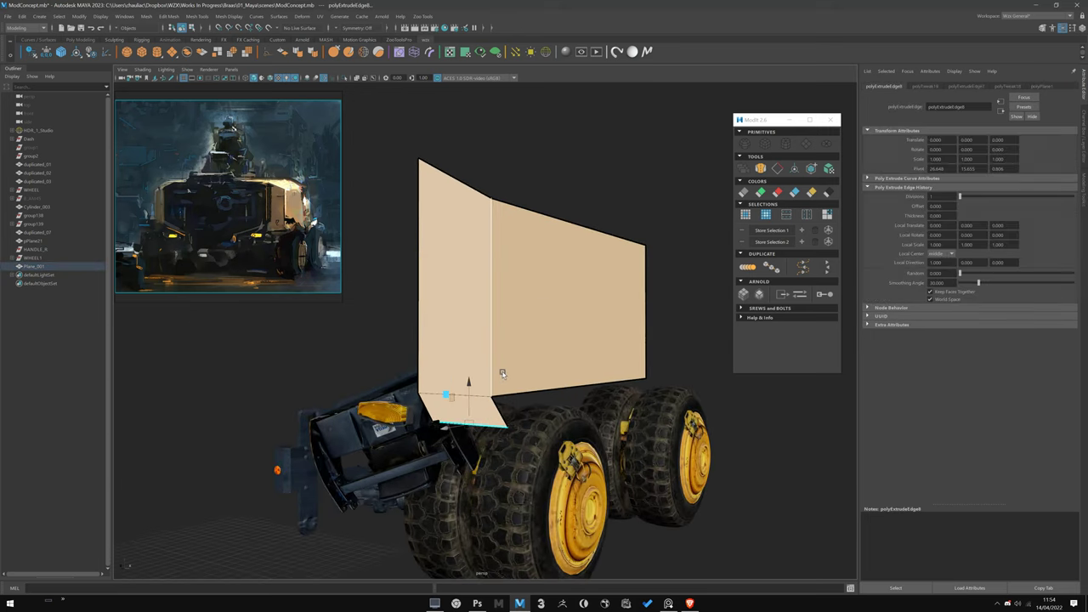
Extrude the lip's outer side edge backwards and upwards to form a fender strip rising over the front wheel.
click(502, 416)
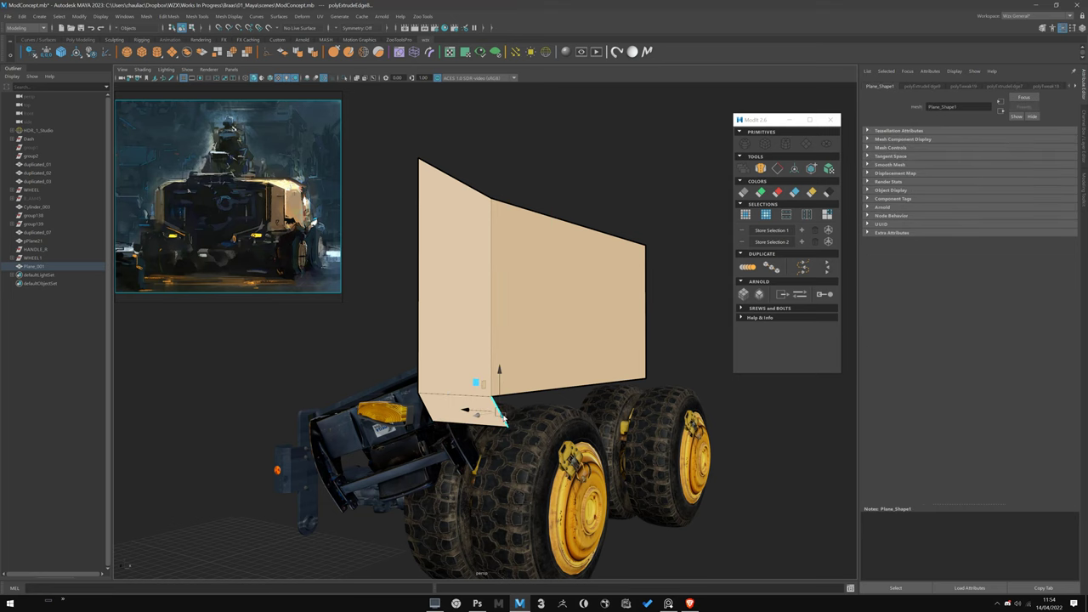
alt+drag(487, 428, 350, 448)
drag(359, 406, 370, 408)
middle_drag(410, 399, 493, 327)
alt+drag(561, 321, 498, 326)
middle_drag(498, 325, 527, 323)
Extrude the fender strip's end edge again, sloping down behind the front wheel, and rotate it to follow the slope.
shift+drag(438, 319, 540, 351)
key(e)
middle_drag(625, 327, 690, 346)
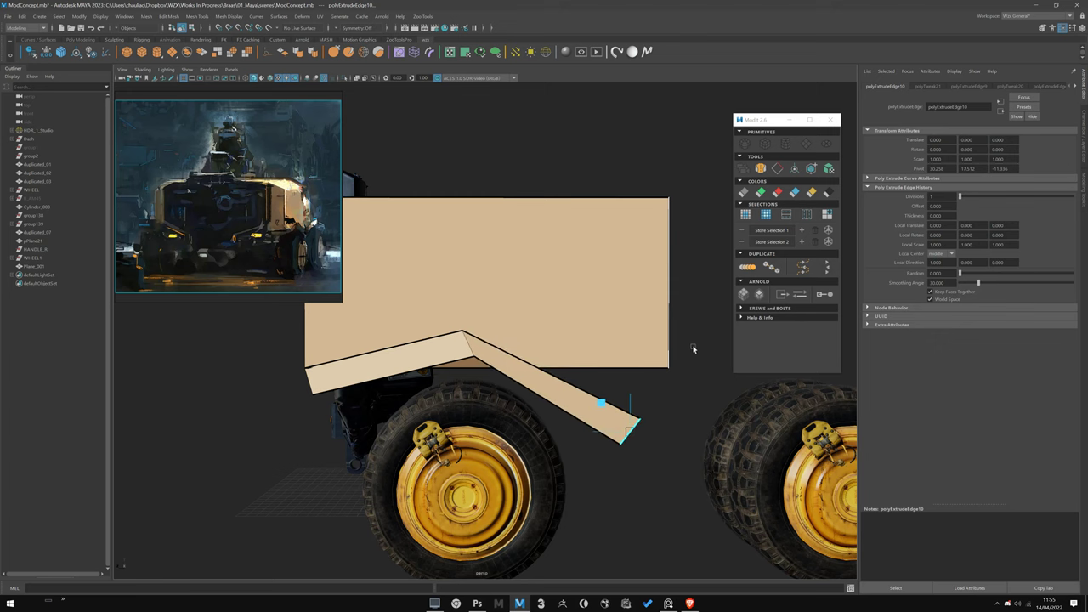
Select the vertices at the fender strip's peak and adjust their sideways position relative to the side panel.
alt+drag(602, 340, 532, 345)
click(534, 366)
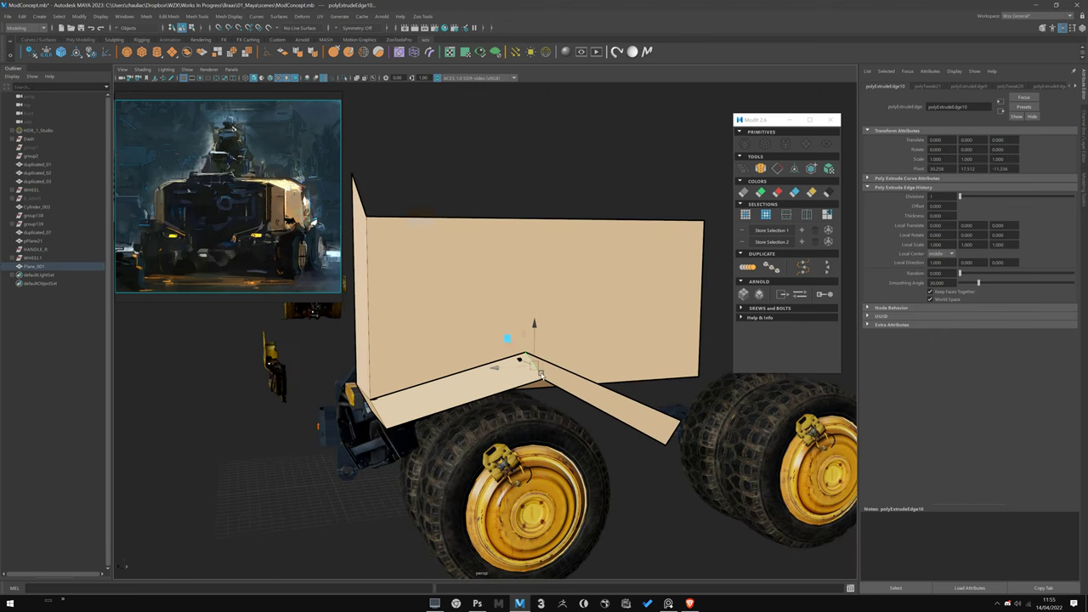
click(527, 356)
click(528, 352)
click(545, 383)
click(544, 382)
drag(516, 355, 567, 361)
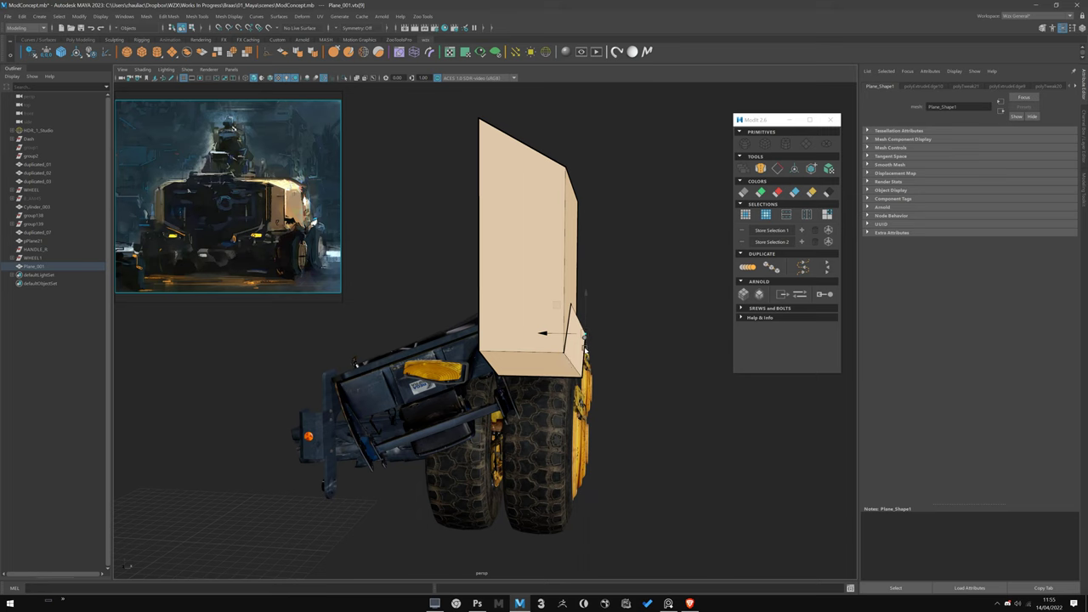
Cut a new edge from the hull's lower front corner and delete the redundant edge beside it.
alt+drag(607, 385, 592, 342)
key(F8)
alt+drag(566, 257, 549, 364)
scroll(550, 367, up, 2)
key(F8)
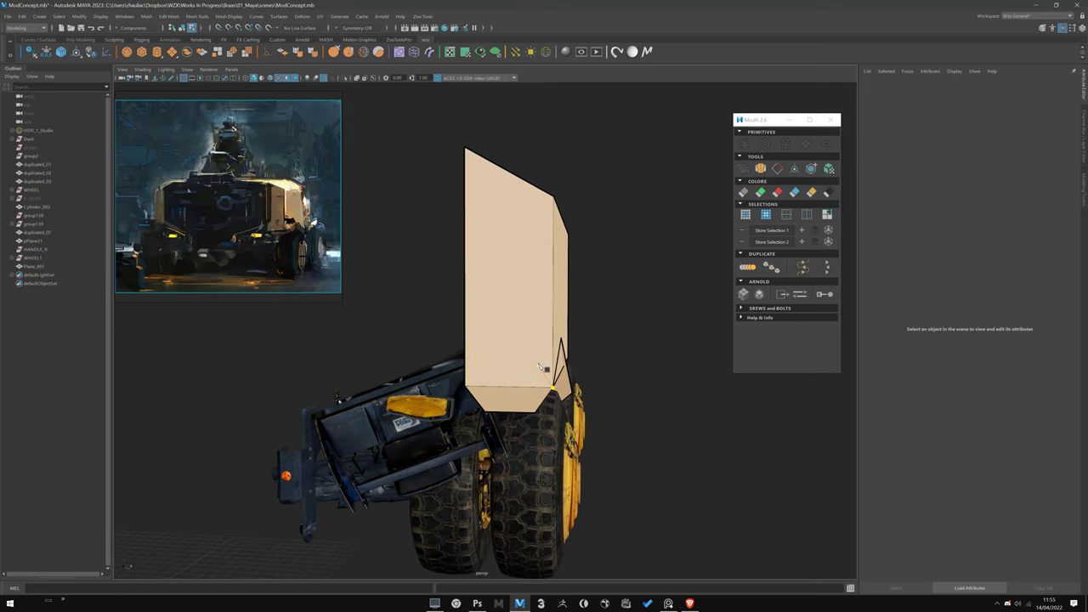
click(539, 203)
alt+drag(540, 202, 459, 377)
click(458, 362)
key(ctrl+Delete)
alt+drag(440, 433, 482, 246)
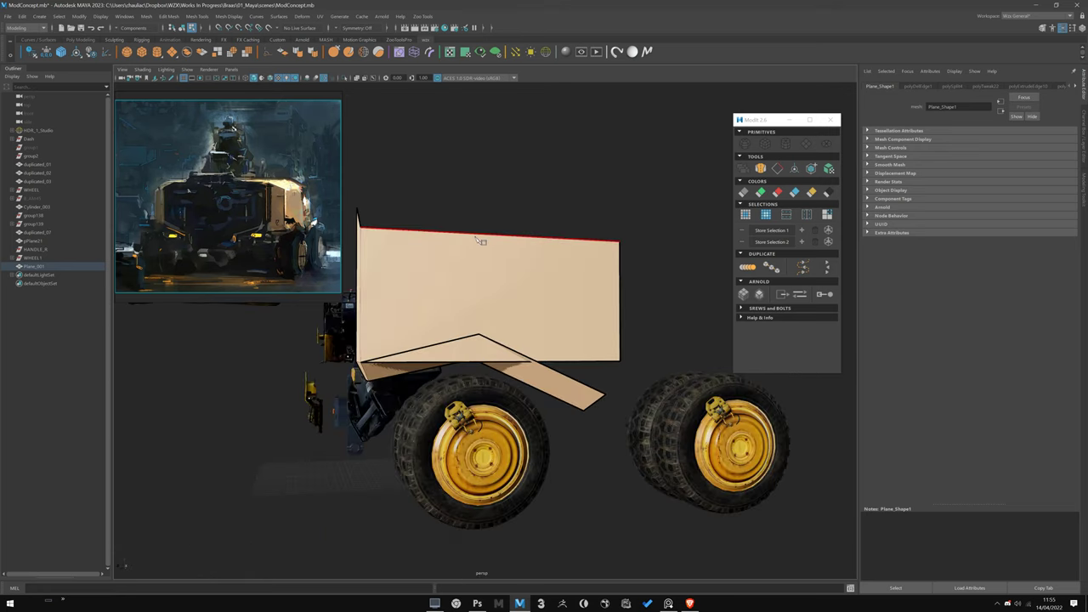
click(476, 363)
alt+drag(476, 363, 521, 333)
right_drag(521, 333, 598, 287)
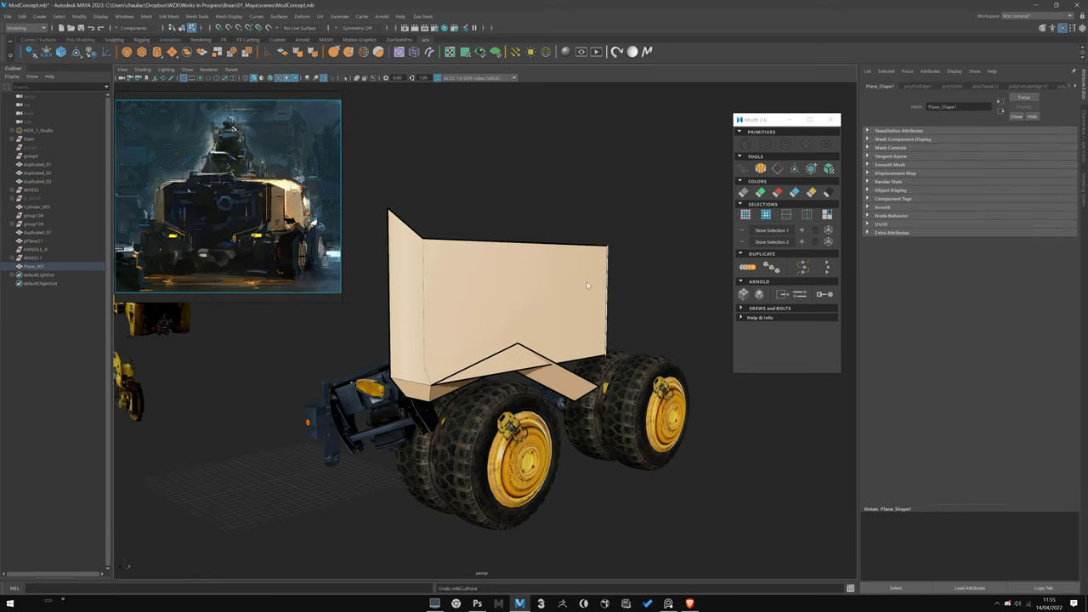
alt+drag(595, 301, 585, 275)
right_drag(585, 275, 585, 249)
click(586, 276)
click(553, 281)
Cut a point into the side panel's lower edge and join it to the fender strip's peak.
drag(501, 341, 498, 374)
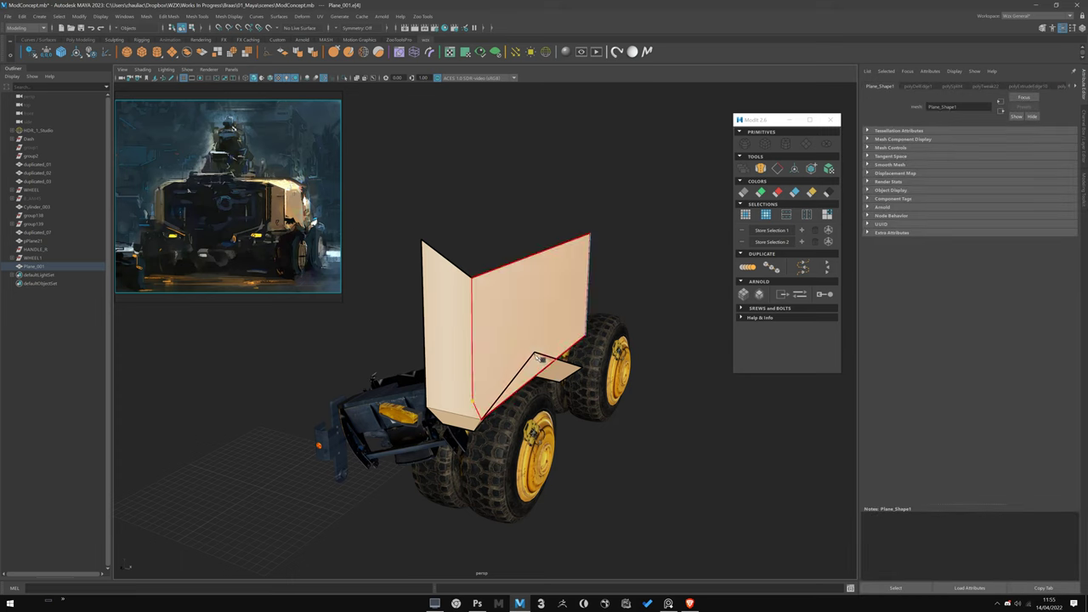
alt+drag(539, 355, 512, 272)
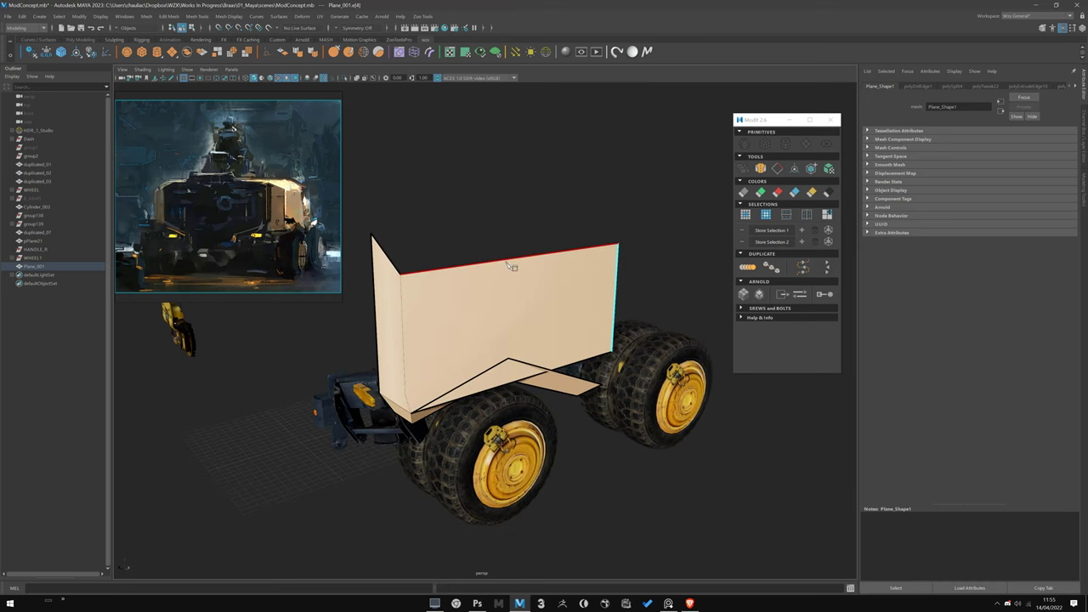
click(512, 378)
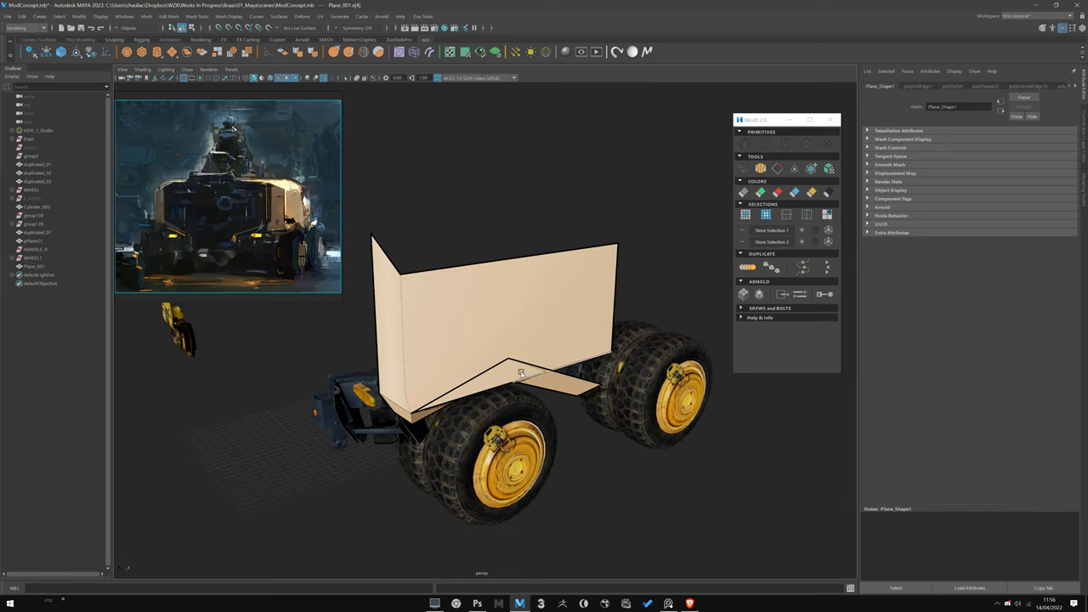
alt+drag(510, 354, 609, 356)
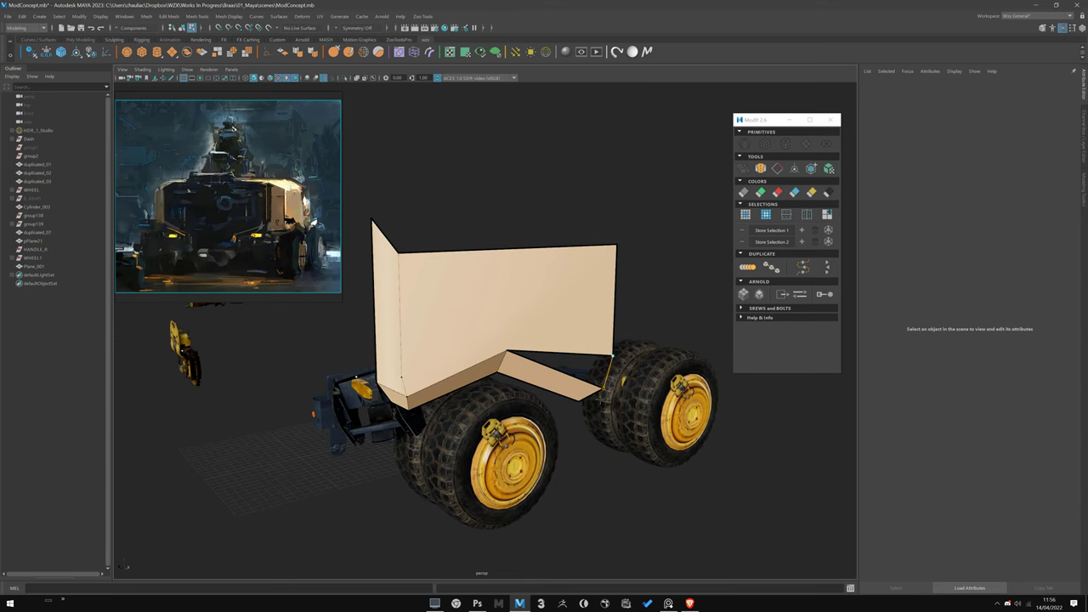
Weld the fender strip's rear end to the side panel's lower rear corner, and reselect the whole hull mesh.
click(564, 405)
alt+drag(565, 405, 542, 343)
click(313, 53)
click(521, 184)
alt+drag(552, 286, 590, 253)
click(524, 375)
scroll(520, 376, up, 1)
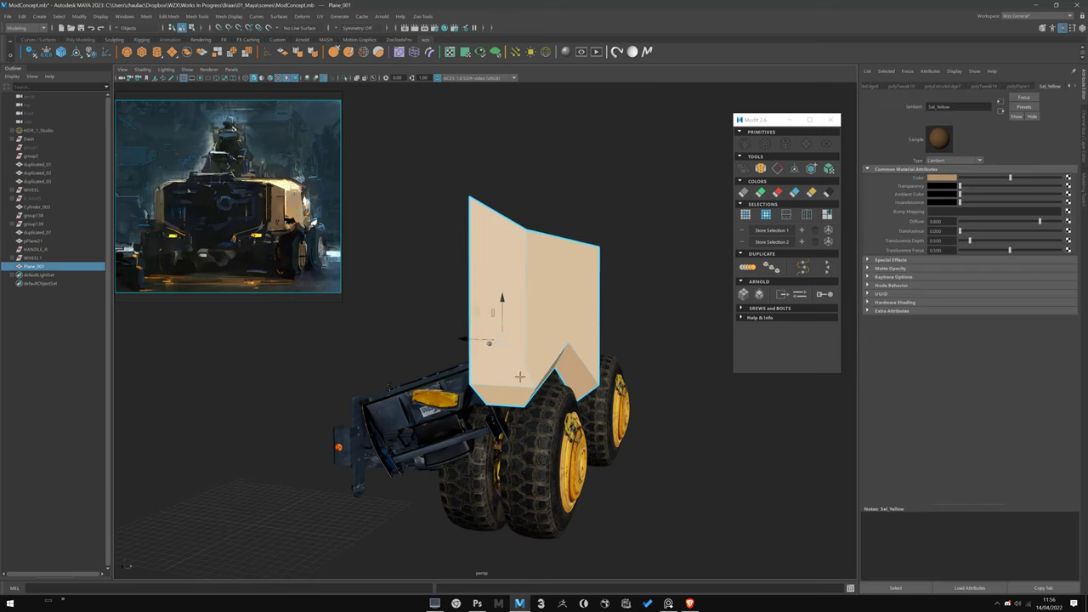
Cut an edge across the side panel from its lower front corner to the fender strip's peak.
key(ctrl+shift+x)
click(526, 368)
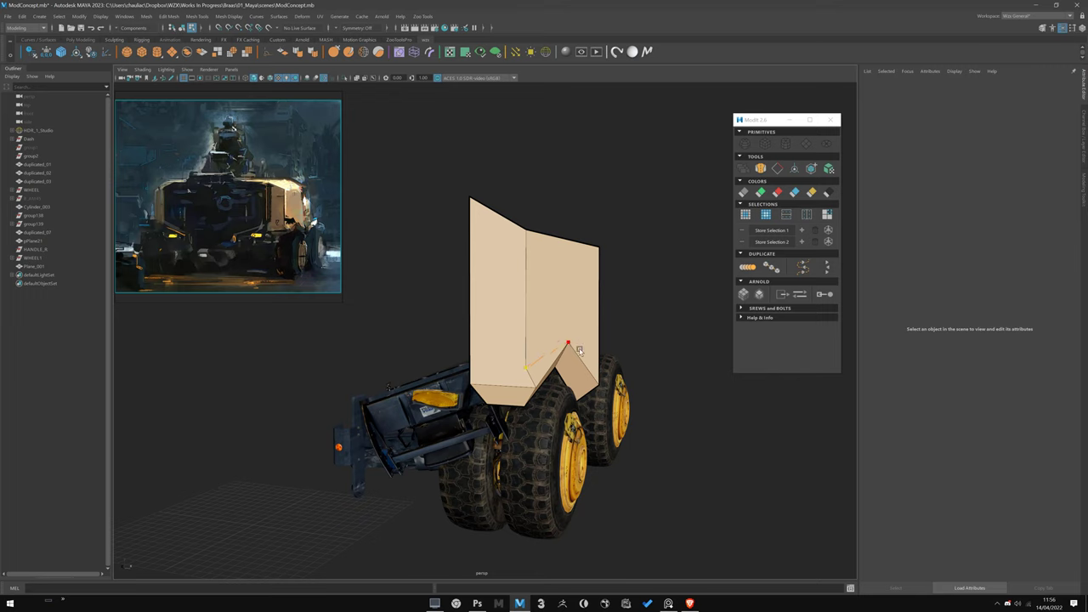
key(q)
mouse_move(565, 324)
alt+mouse_down()
mouse_move(576, 318)
mouse_move(562, 304)
alt+mouse_up()
click(560, 315)
Extrude the front panel's sloped top edge rearward to form the roof bevel and weld its end to the side panel's rear corner.
key(ctrl+shift+x)
click(536, 249)
alt+drag(536, 249, 512, 269)
key(ctrl+e)
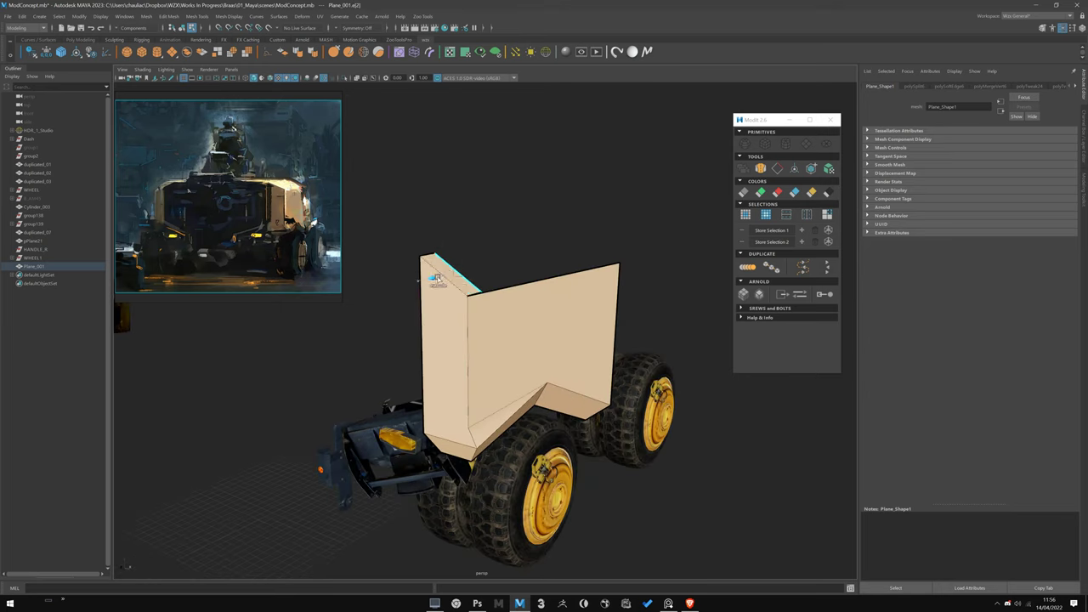
middle_drag(605, 254, 608, 249)
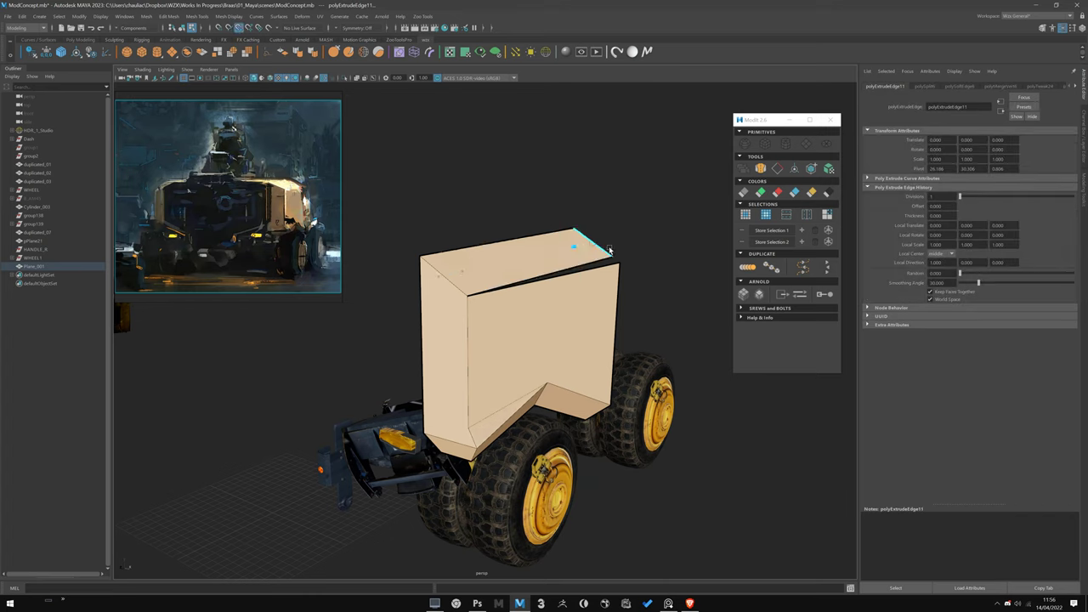
click(630, 267)
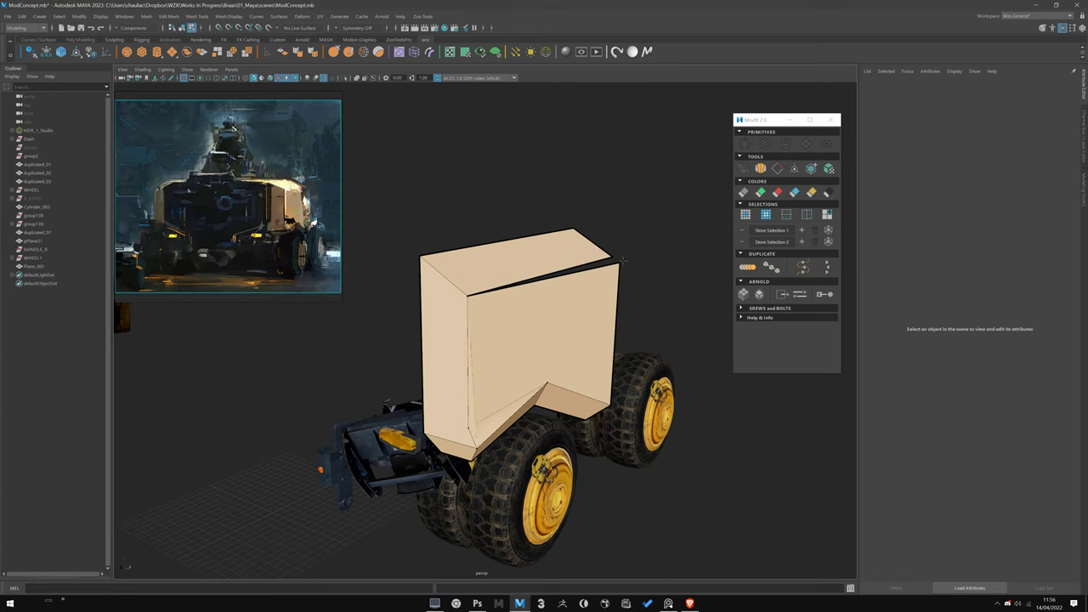
Extrude the roof strip's inner edge towards the vehicle's centre to form a flat roof panel.
alt+drag(624, 259, 408, 223)
click(510, 246)
alt+drag(473, 312, 517, 313)
Cut off the roof panel's inner front corner and move its inner edge further towards the centre.
key(F9)
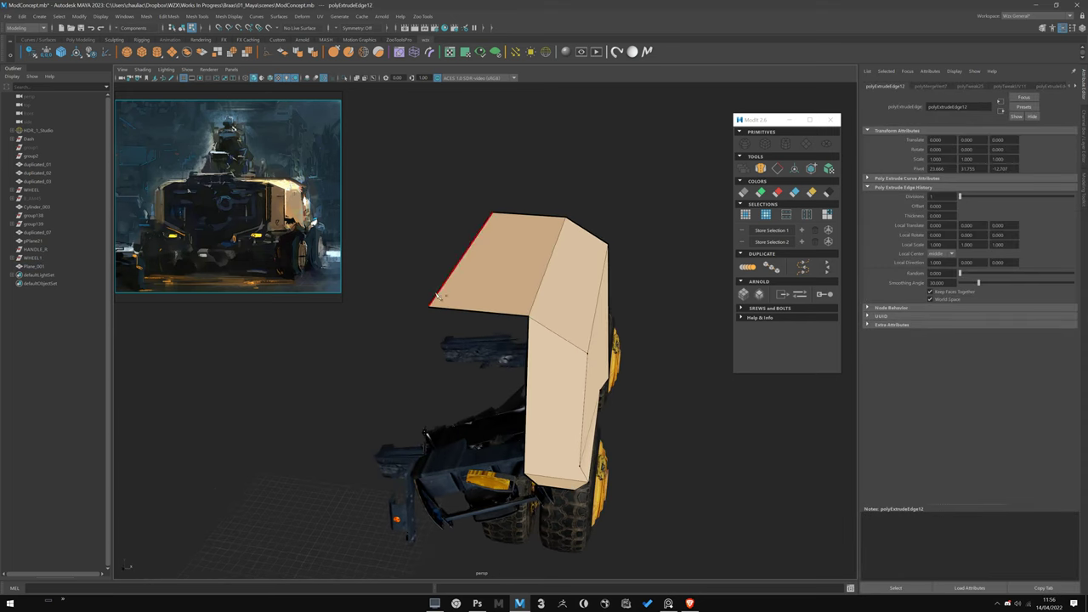
key(w)
click(435, 307)
key(Delete)
click(465, 260)
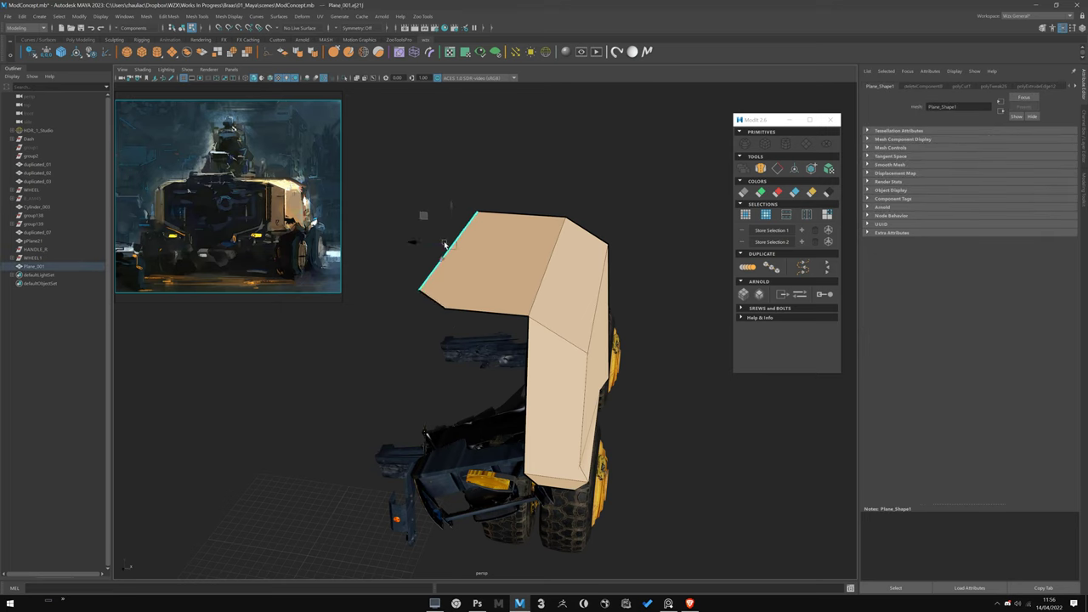
right_drag(486, 280, 528, 263)
alt+drag(549, 259, 569, 282)
Bevel the hull's long upper side edge with an offset of 0.072.
key(F10)
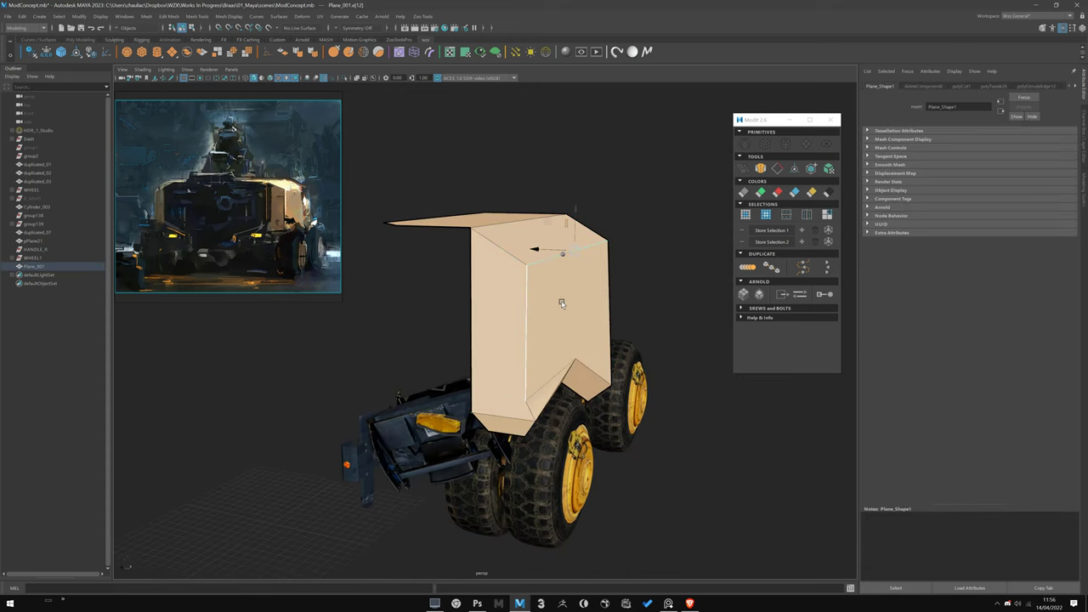
key(ctrl+b)
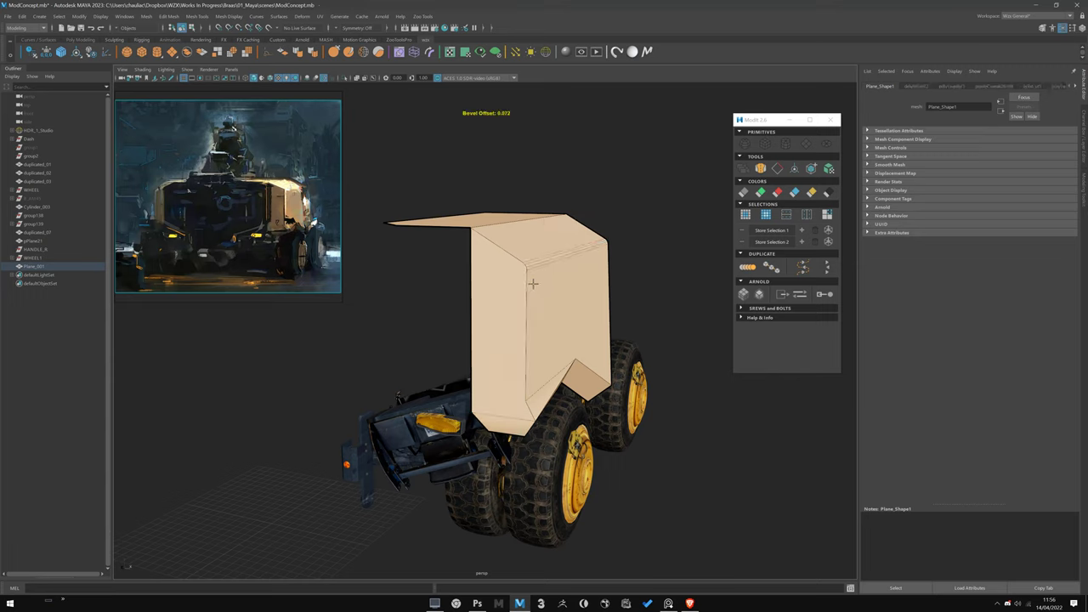
click(599, 227)
Bevel the edge at the fender strip's peak, retrying it with an offset of 0.032.
alt+drag(581, 270, 381, 288)
click(380, 288)
key(F10)
click(517, 355)
key(ctrl+b)
key(ctrl+z)
key(ctrl+b)
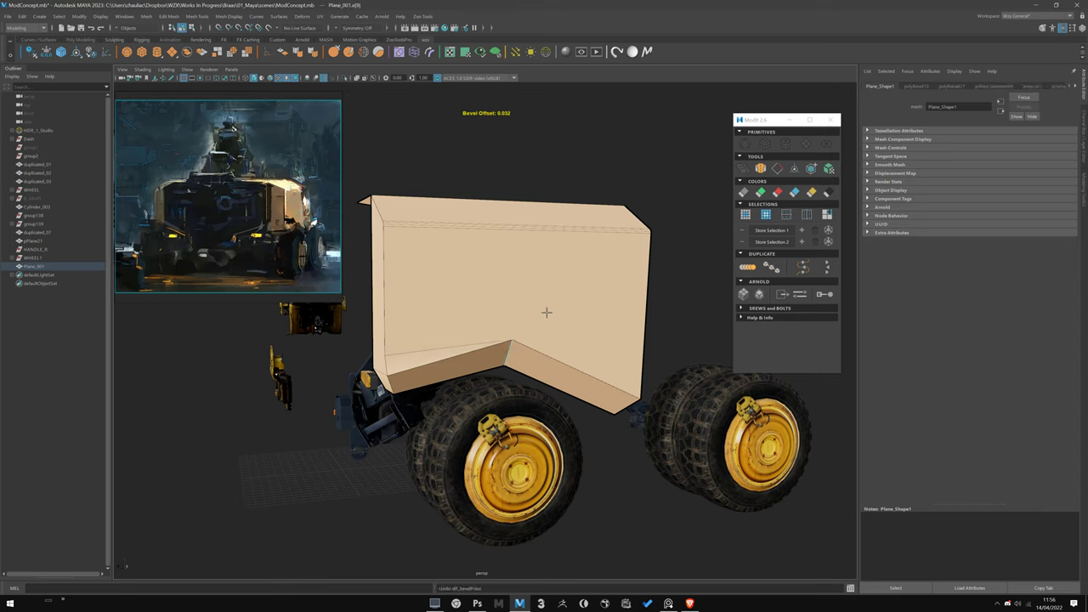
click(650, 256)
Cut an edge across the side panel to its rear border, continuing the line above the front fender.
right_drag(536, 305, 468, 328)
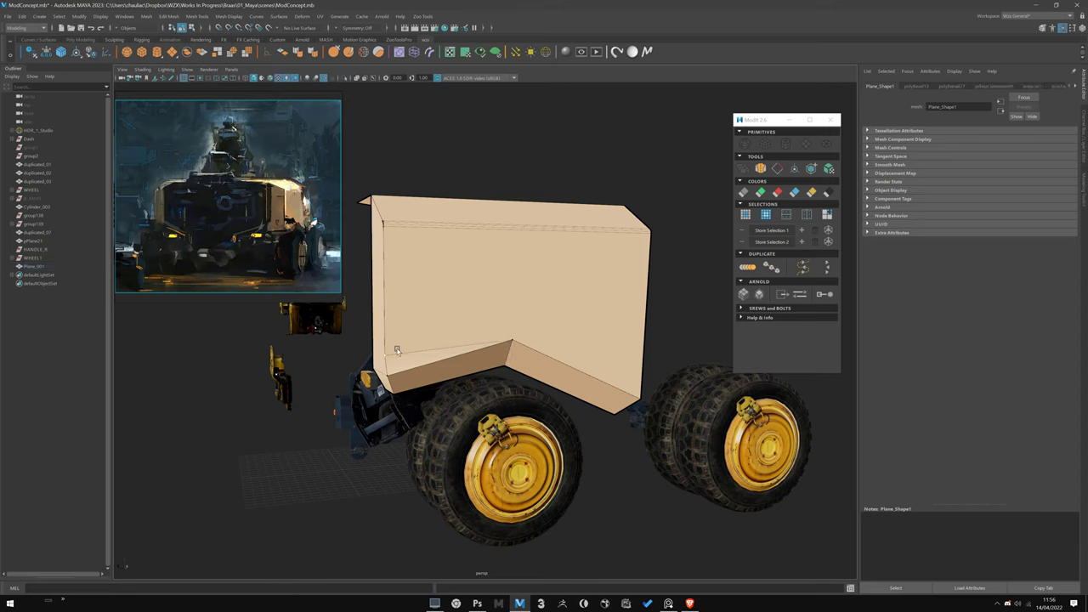
click(390, 358)
key(w)
click(480, 346)
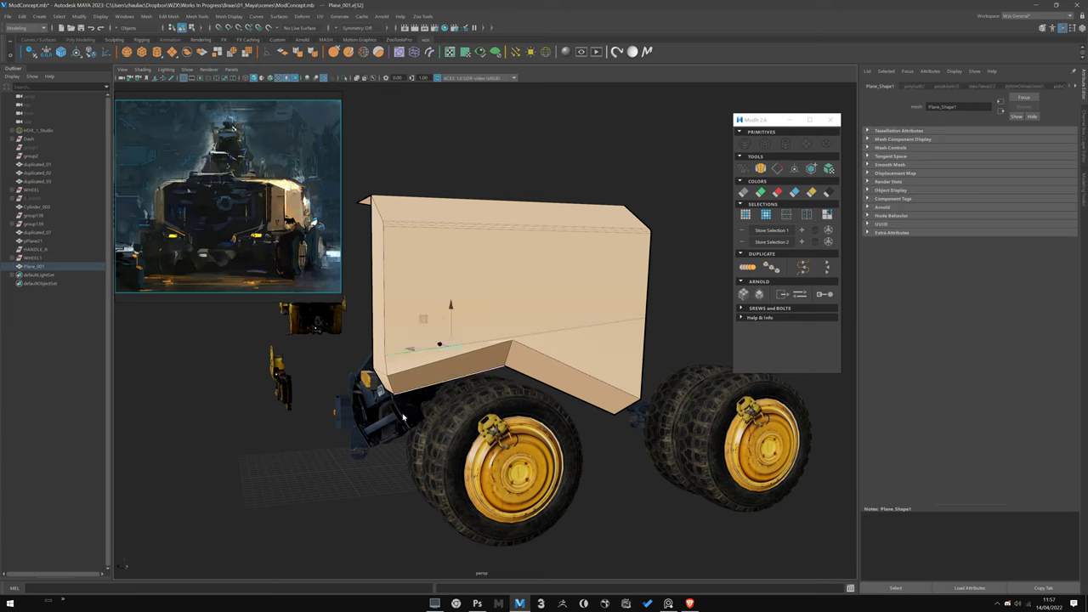
Cut a vertical edge from the fender peak to the side panel's upper edge and bevel it into several segments.
click(511, 231)
key(w)
alt+drag(515, 258, 558, 260)
click(553, 268)
key(ctrl+b)
middle_drag(600, 268, 609, 272)
click(649, 246)
Select the hull and slightly darken the colour of its Sel_Yellow material.
alt+drag(649, 247, 560, 289)
click(557, 294)
mouse_move(1007, 179)
mouse_down()
mouse_move(988, 179)
mouse_move(999, 178)
mouse_up()
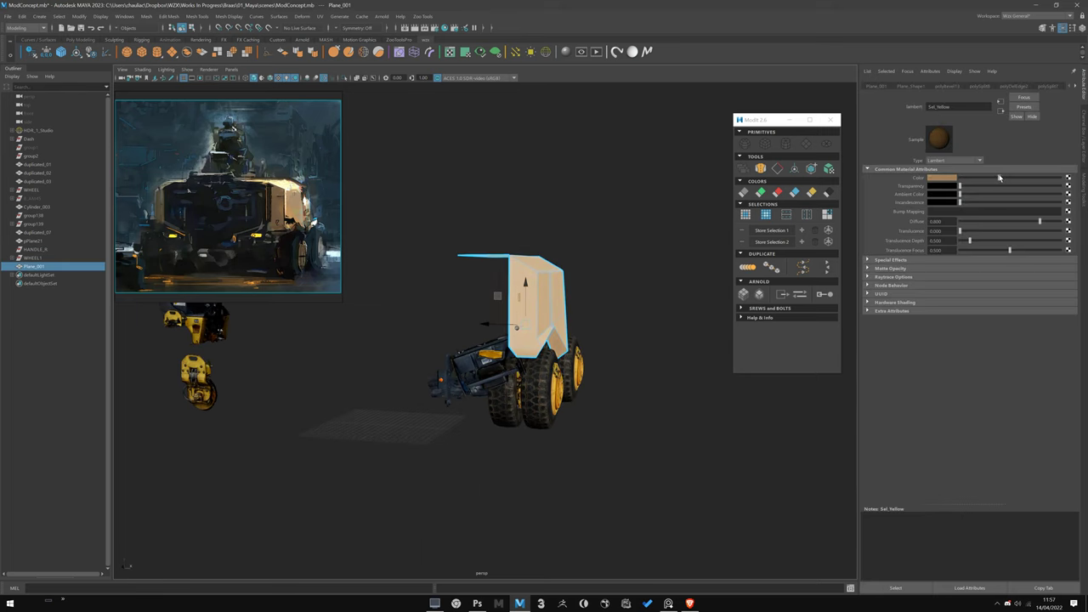
click(660, 235)
alt+drag(661, 235, 550, 243)
alt+right_drag(549, 243, 615, 304)
mouse_move(615, 304)
alt+mouse_down()
mouse_move(568, 288)
mouse_move(510, 293)
mouse_move(631, 304)
alt+mouse_up()
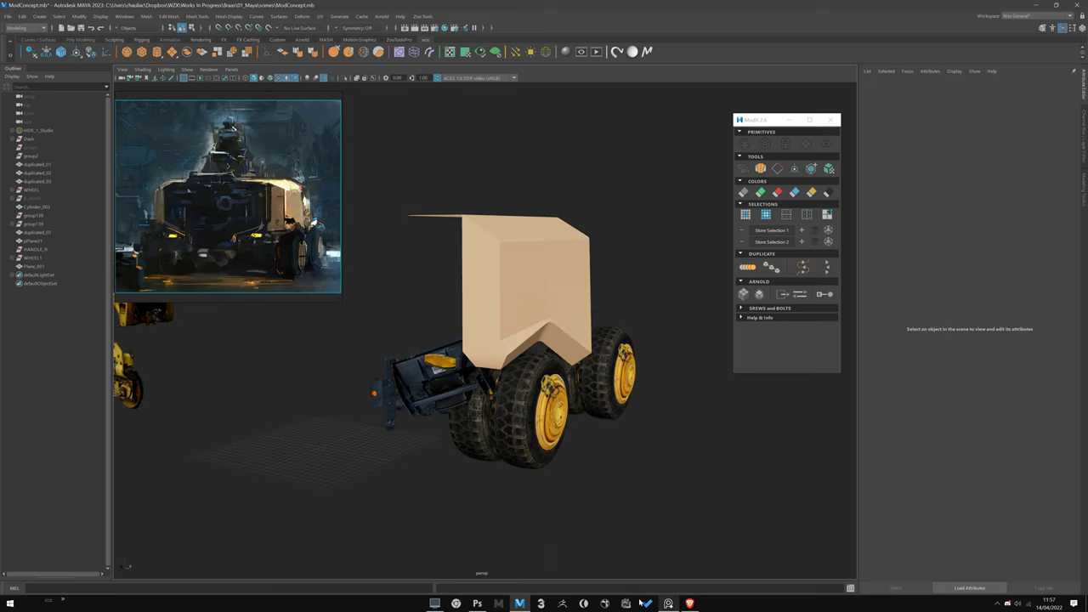
Open Plate and shader ref.JPG from the REF folder, examine the excavator's painted plates, and return to the Maya scene.
click(436, 603)
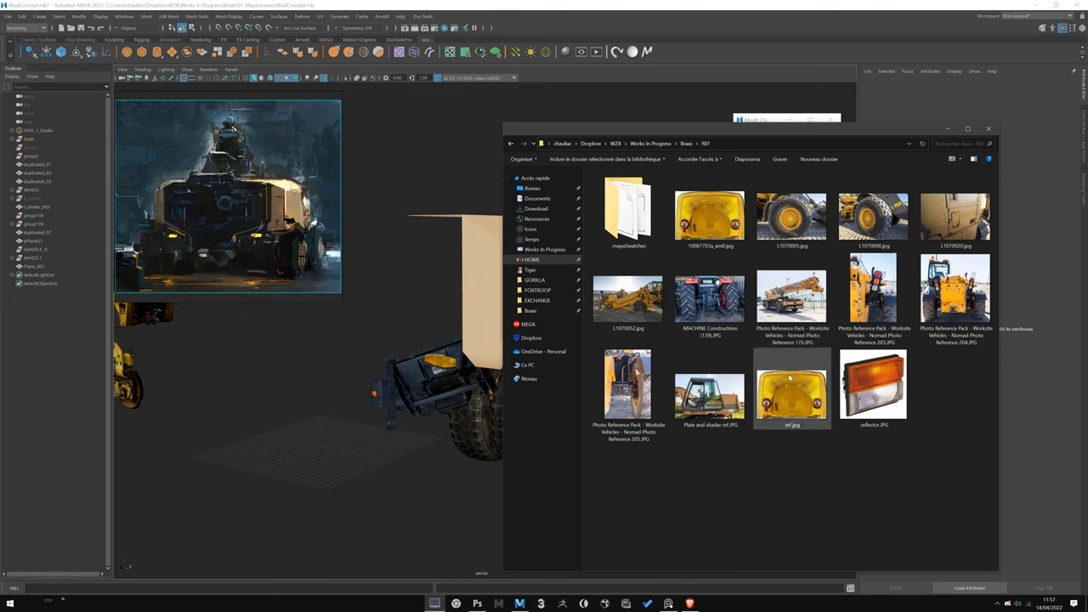
click(719, 404)
double_click(708, 400)
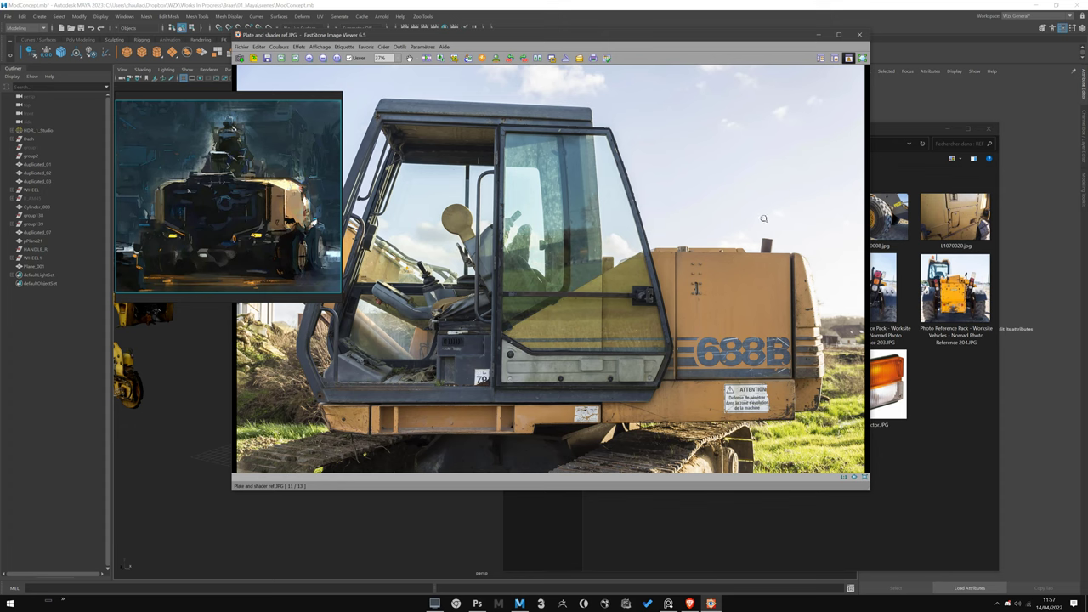
click(818, 35)
click(450, 345)
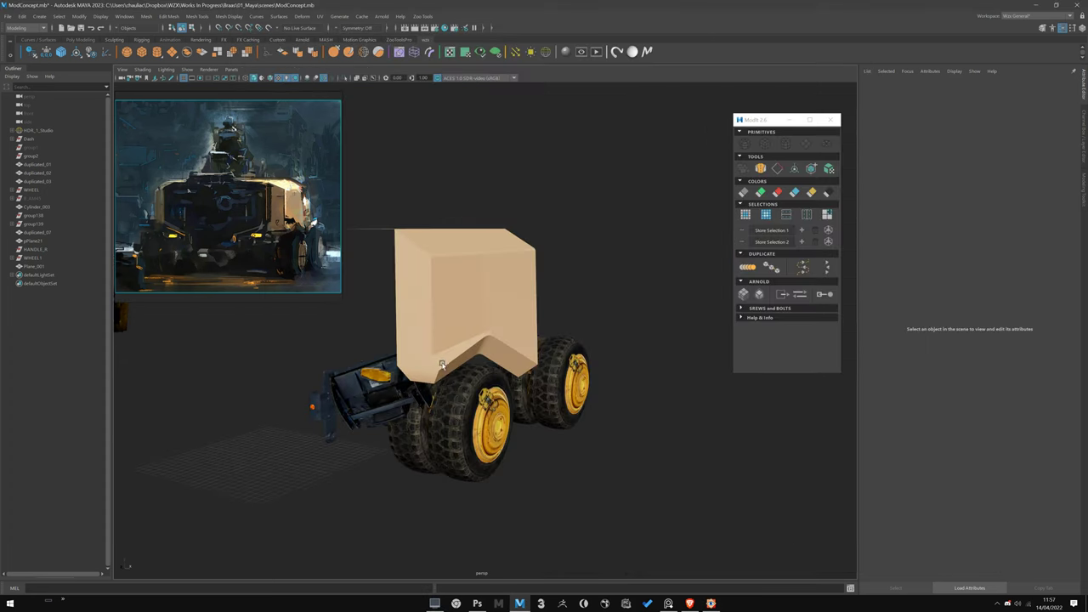
Select the vertices at the hull's lower front corner and adjust their height.
click(473, 332)
alt+drag(451, 346, 609, 252)
click(610, 272)
alt+drag(610, 348, 454, 342)
alt+right_drag(420, 289, 438, 351)
click(438, 351)
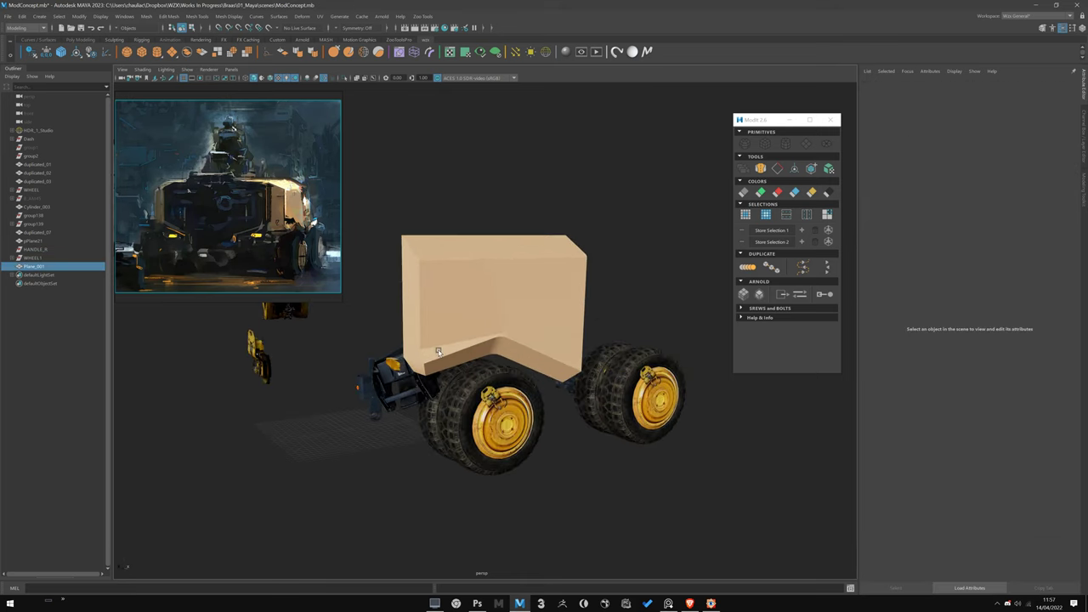
alt+drag(438, 352, 398, 346)
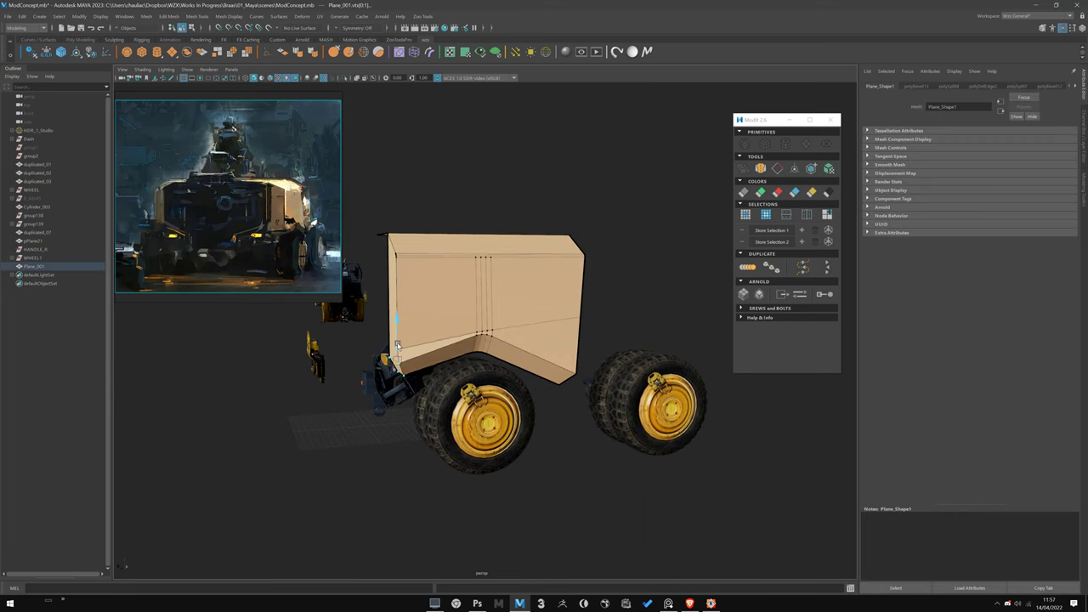
click(458, 211)
Select the yellow headlight on the front frame and adjust the base weight of its aiStandardSurface4 material.
alt+drag(458, 212, 579, 276)
click(563, 289)
scroll(579, 278, up, 3)
click(542, 340)
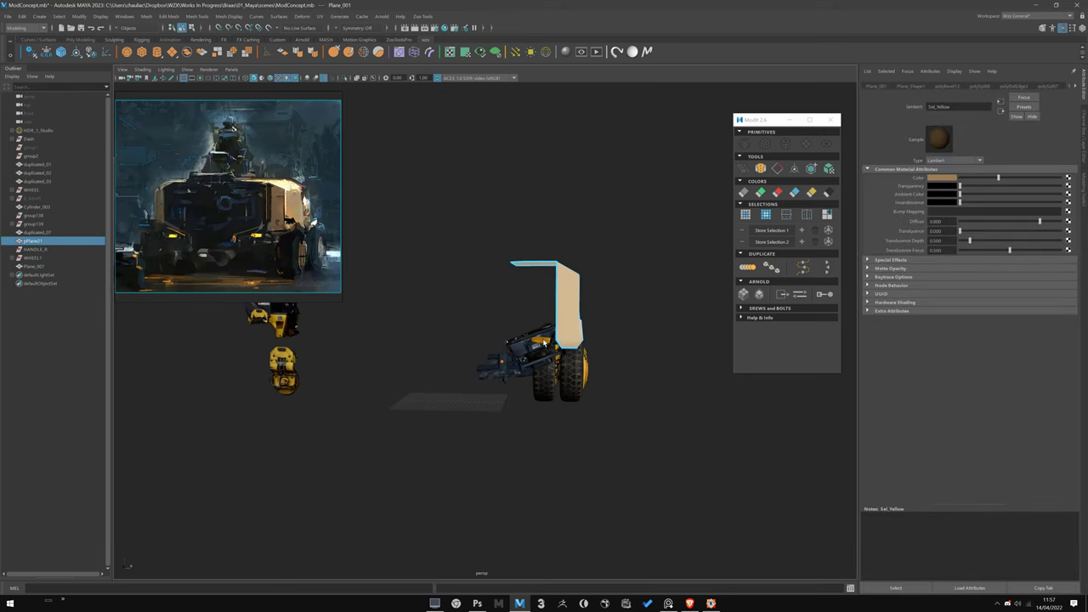
click(959, 85)
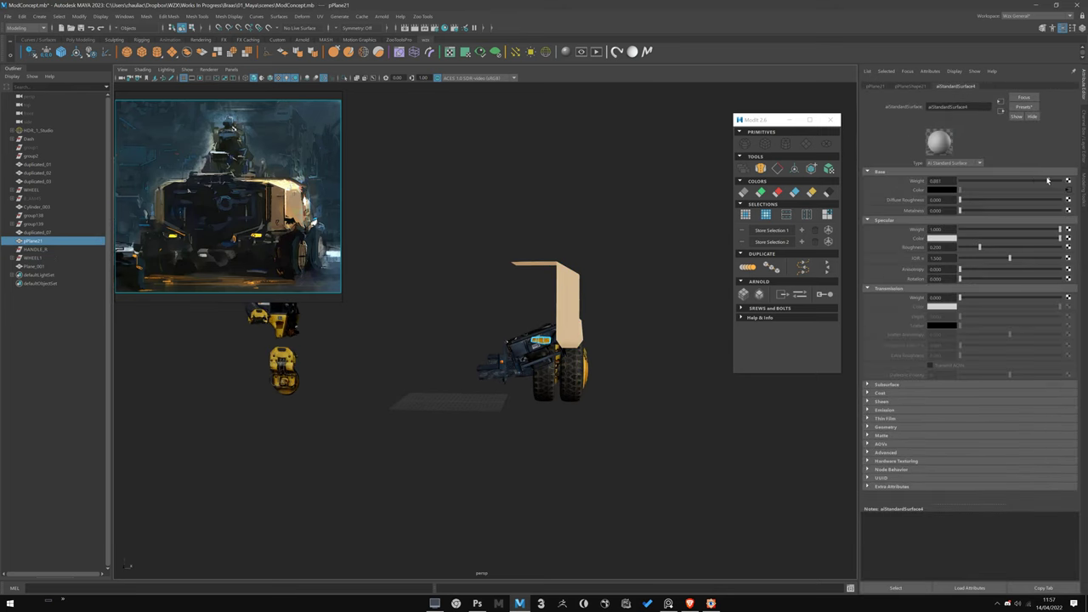
click(631, 363)
alt+drag(631, 364, 590, 493)
Place the scanned cockpit part inside the hull beneath the roof and rotate it to face forward.
click(334, 355)
key(e)
drag(565, 366, 571, 340)
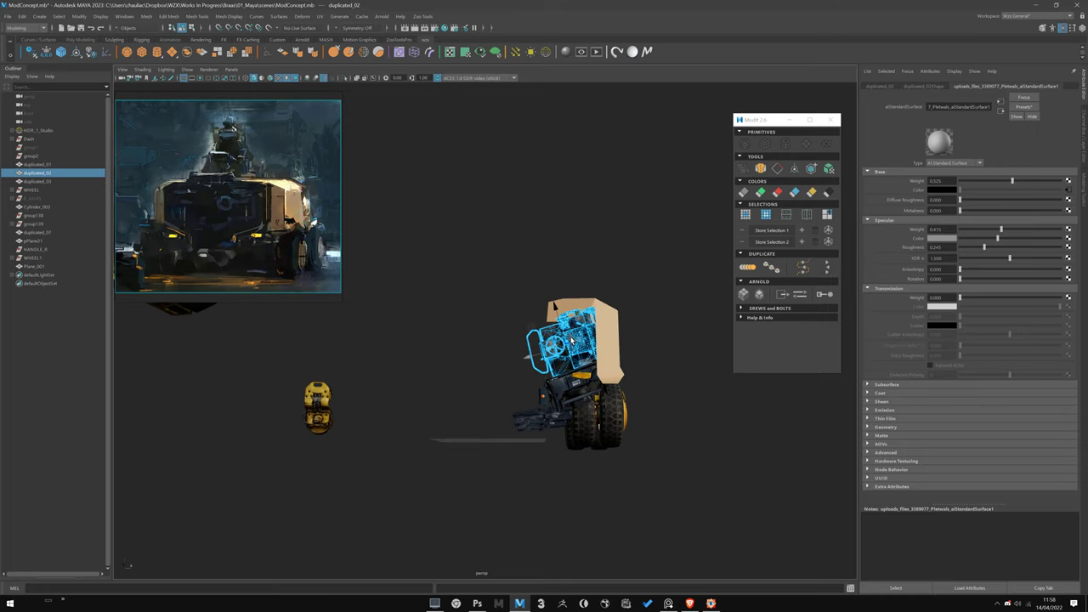
click(623, 269)
Refine the cockpit part's tilt and position above the front frame, and save the scene.
alt+drag(623, 269, 617, 304)
scroll(584, 327, up, 3)
click(578, 323)
drag(549, 316, 574, 346)
click(661, 282)
click(585, 343)
click(499, 297)
alt+drag(500, 297, 539, 342)
click(541, 345)
click(559, 487)
alt+drag(521, 412, 433, 350)
key(ctrl+s)
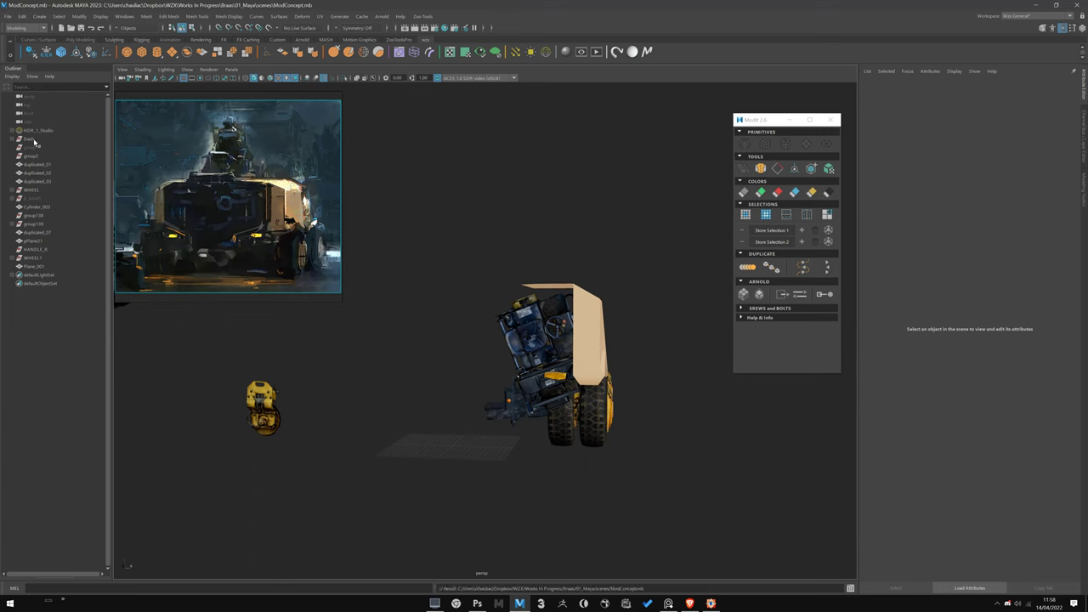
Raise the HDR_1_Studio skydome light's intensity to about 1.2 and hide the light.
click(32, 133)
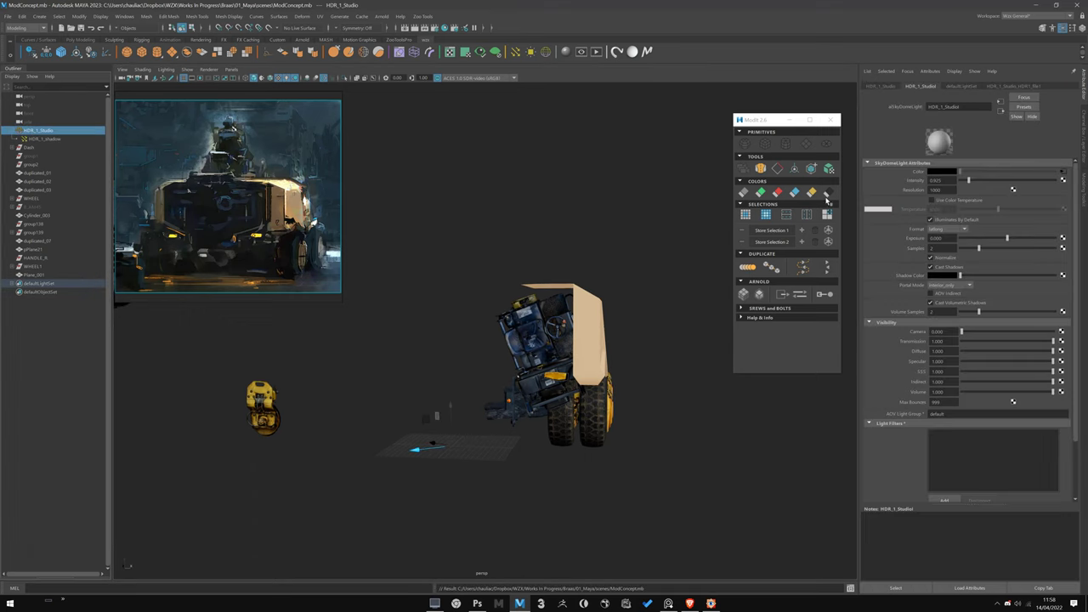
mouse_move(968, 181)
mouse_down()
mouse_move(954, 181)
mouse_move(972, 181)
mouse_up()
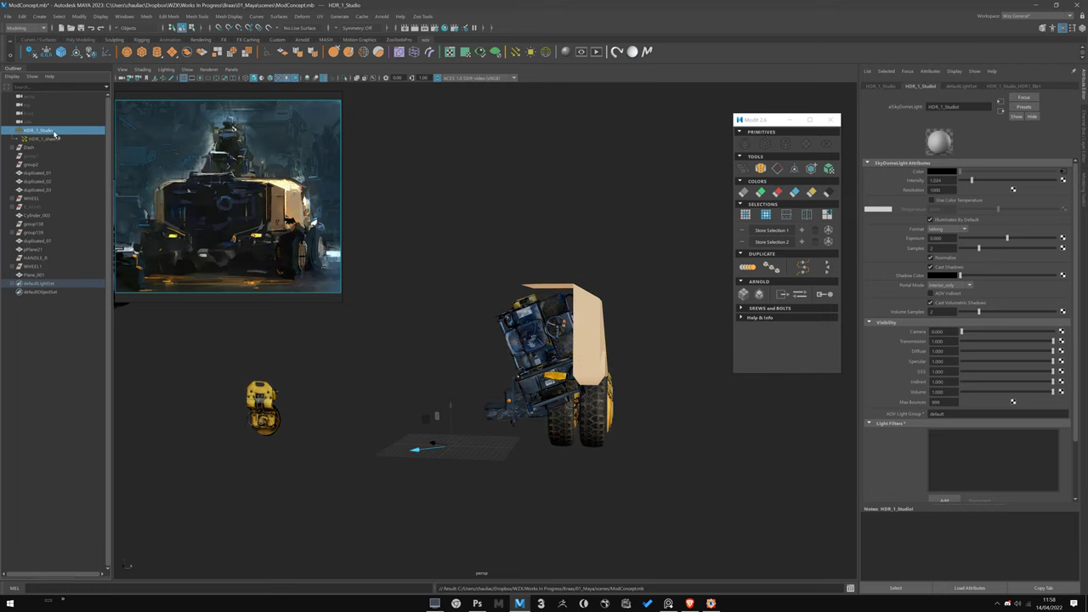
key(ctrl+h)
click(464, 176)
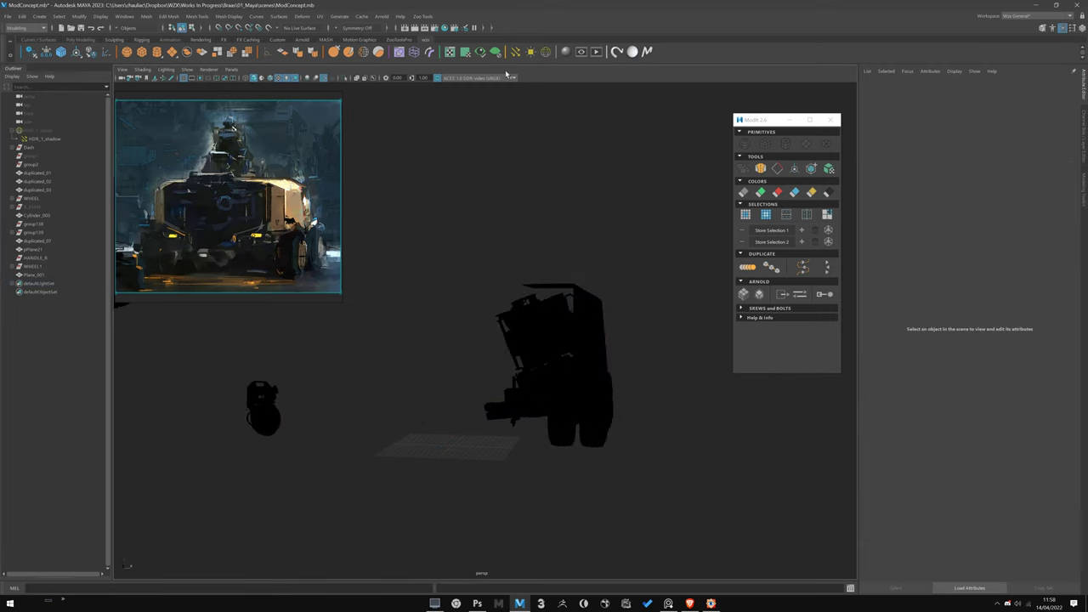
Create a directional light, rotate it, and turn on the display of lights in the viewport.
alt+drag(532, 313, 486, 362)
key(e)
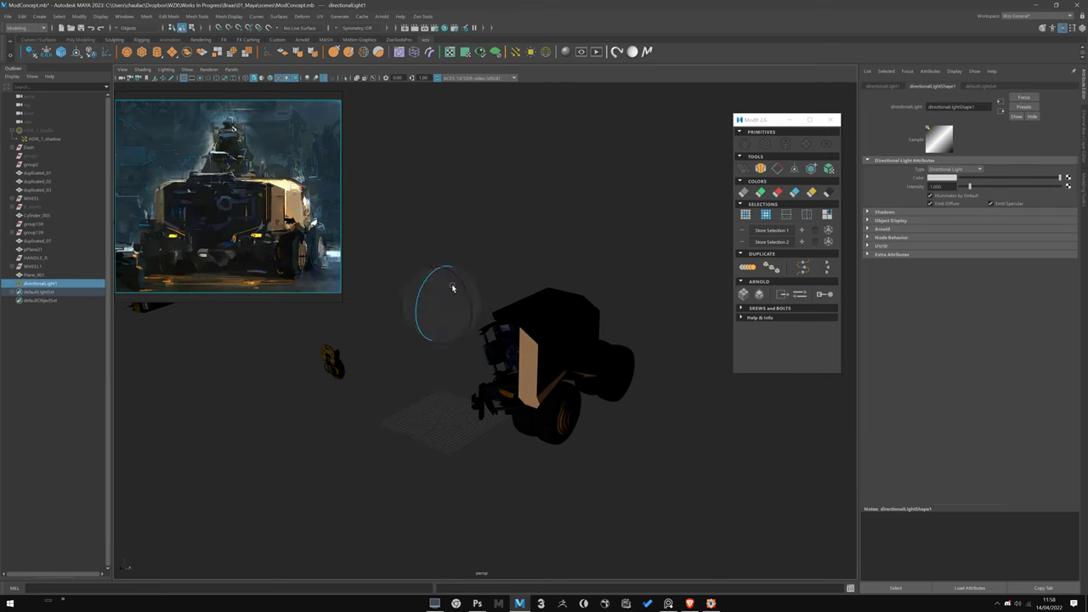
drag(453, 288, 421, 255)
drag(449, 295, 416, 285)
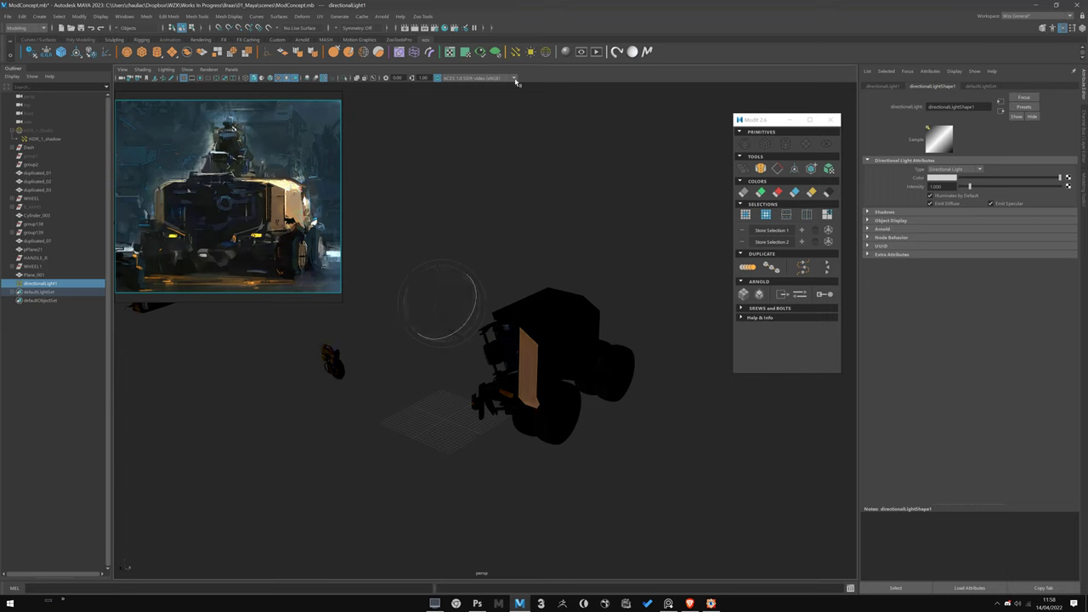
click(191, 70)
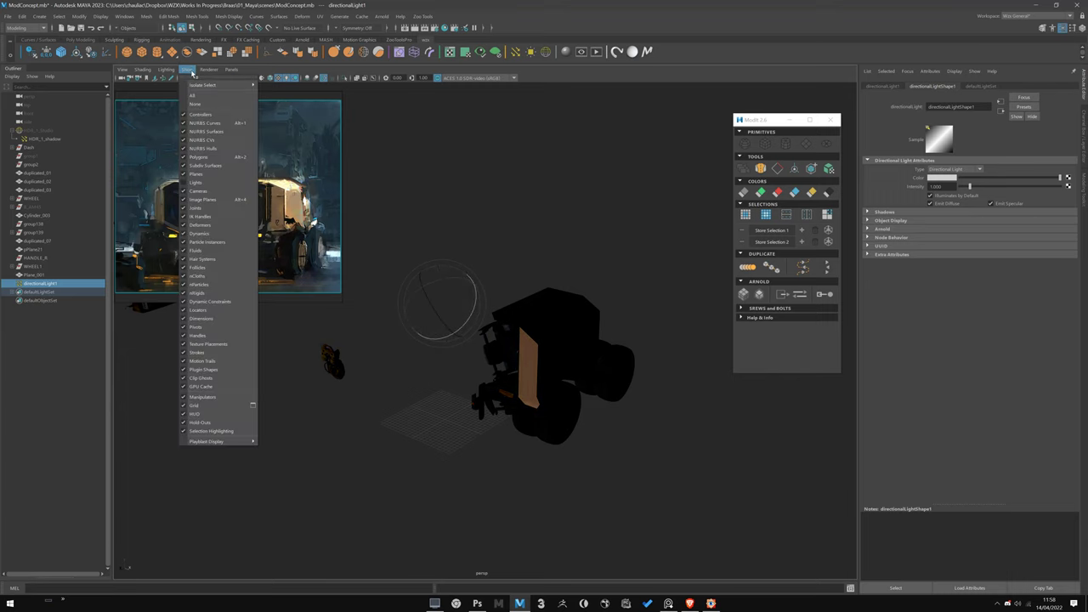
click(203, 182)
Aim and reposition the directional light to illuminate the hull, and raise its intensity to about 6.6.
drag(461, 294, 449, 289)
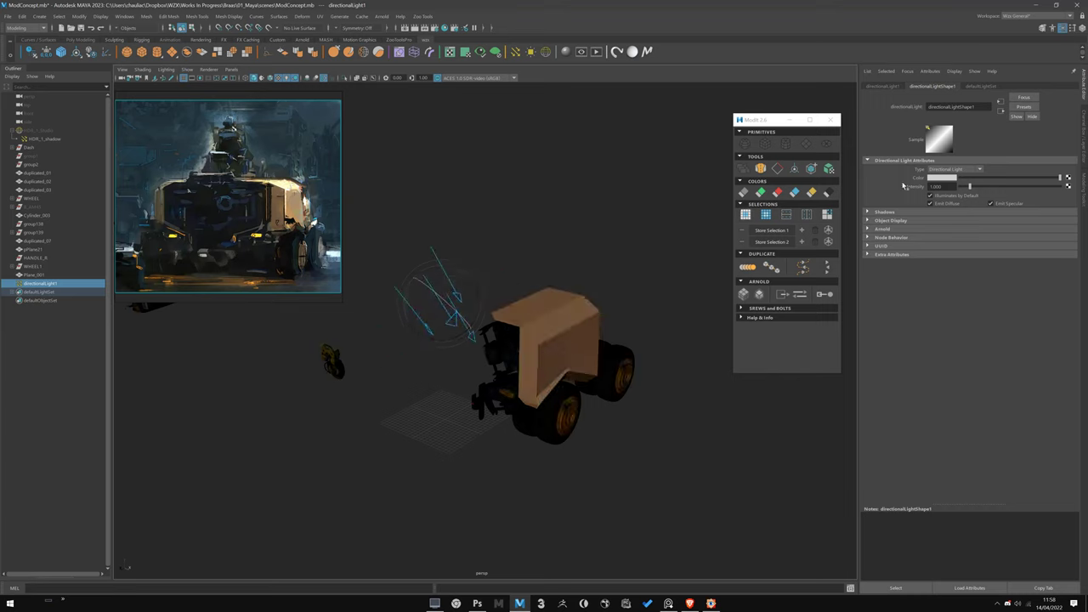
drag(975, 187, 1026, 189)
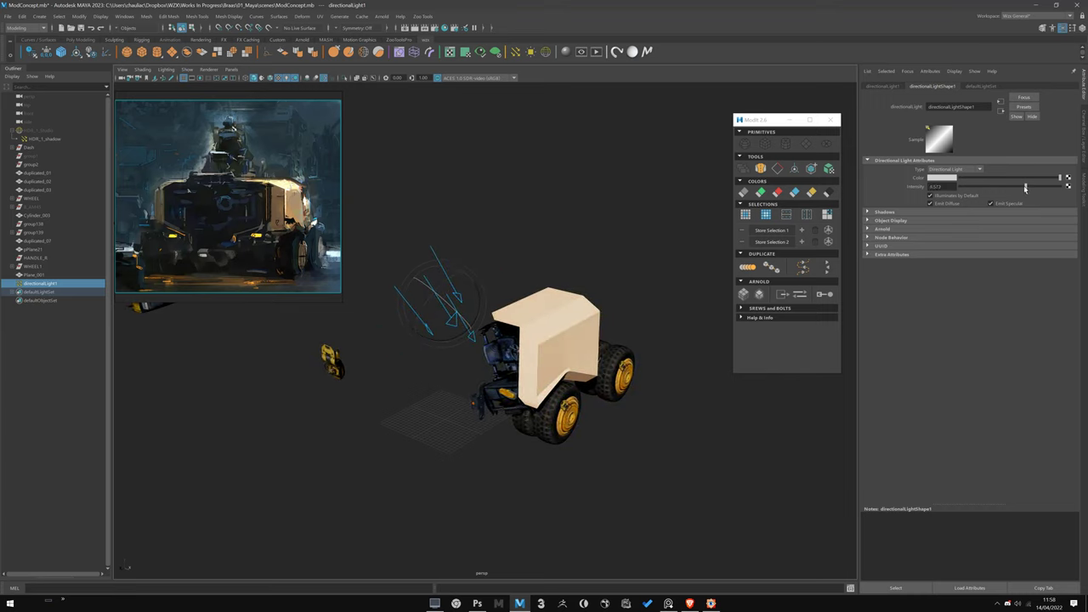
alt+drag(486, 311, 548, 284)
mouse_move(462, 278)
mouse_down()
mouse_move(461, 291)
mouse_move(434, 280)
mouse_move(448, 242)
mouse_move(478, 342)
mouse_up()
key(w)
middle_drag(477, 342, 410, 299)
Shift the scanned cockpit part into place against the inside of the hull's side panel, beneath the roof.
click(527, 297)
alt+drag(527, 297, 546, 269)
middle_drag(549, 264, 564, 273)
alt+drag(563, 274, 652, 223)
click(630, 206)
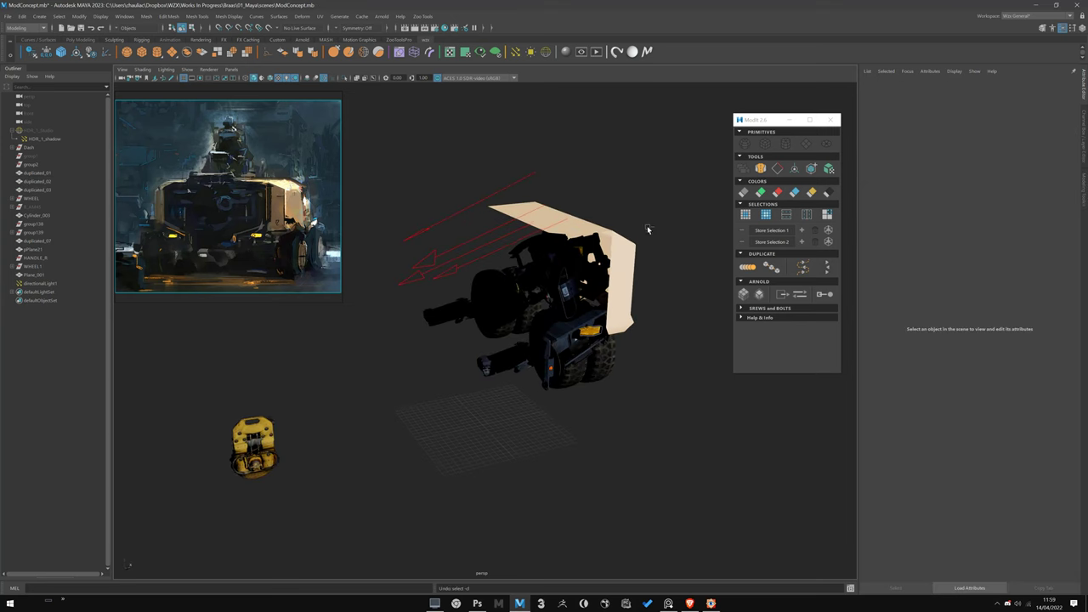
key(ctrl+z)
middle_drag(640, 217, 661, 241)
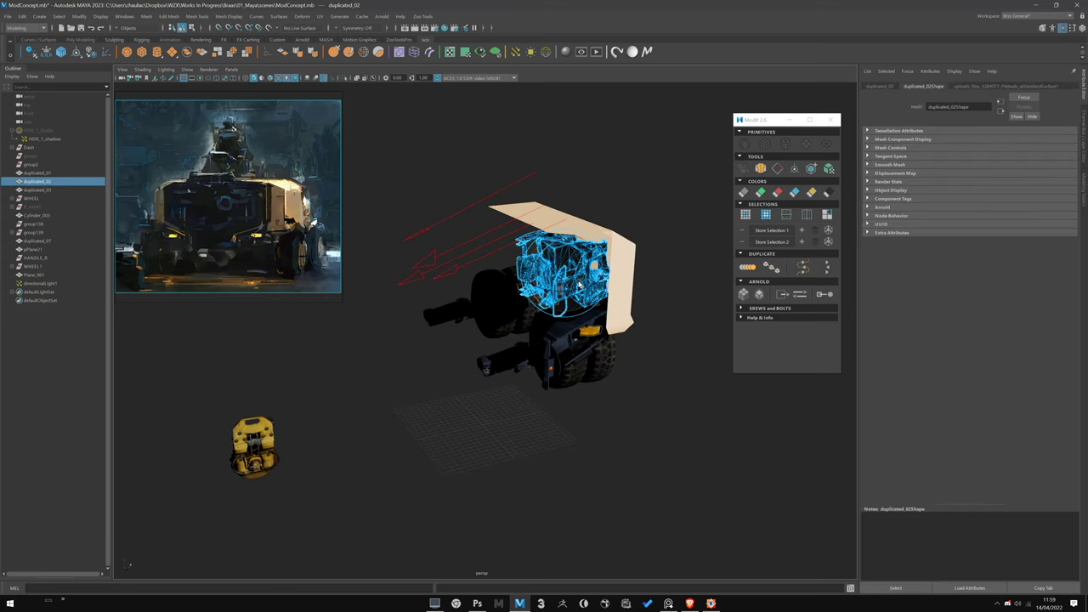
click(642, 240)
alt+drag(641, 235, 579, 212)
click(559, 291)
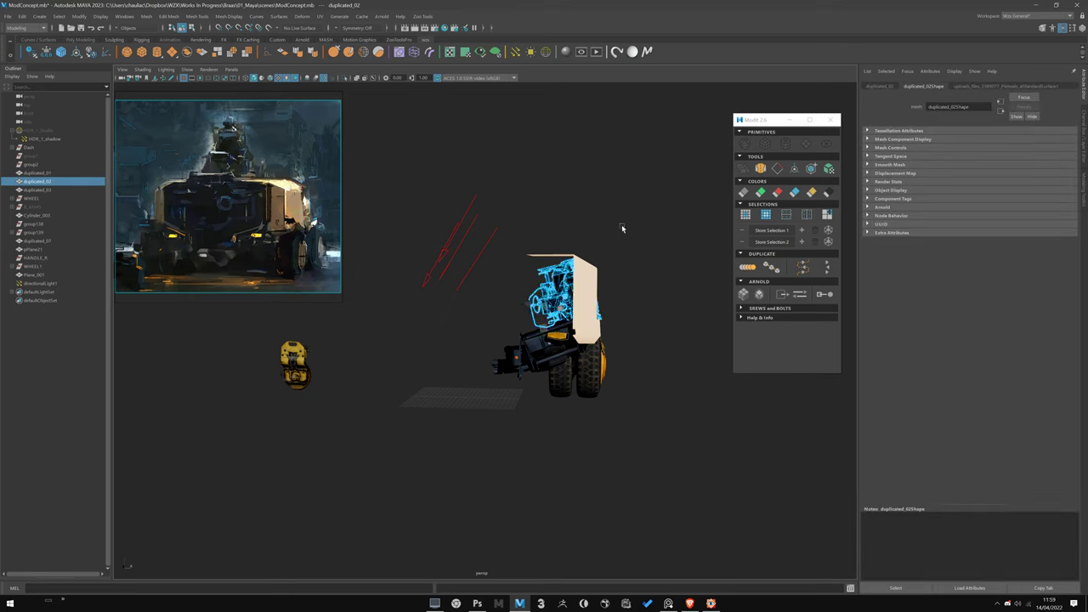
click(622, 243)
Rotate the directional light so it shines down onto the hull and raise its intensity to about 8.5.
alt+drag(625, 243, 621, 242)
click(463, 259)
mouse_move(467, 249)
mouse_down()
mouse_move(433, 244)
mouse_move(457, 276)
mouse_up()
scroll(469, 349, up, 3)
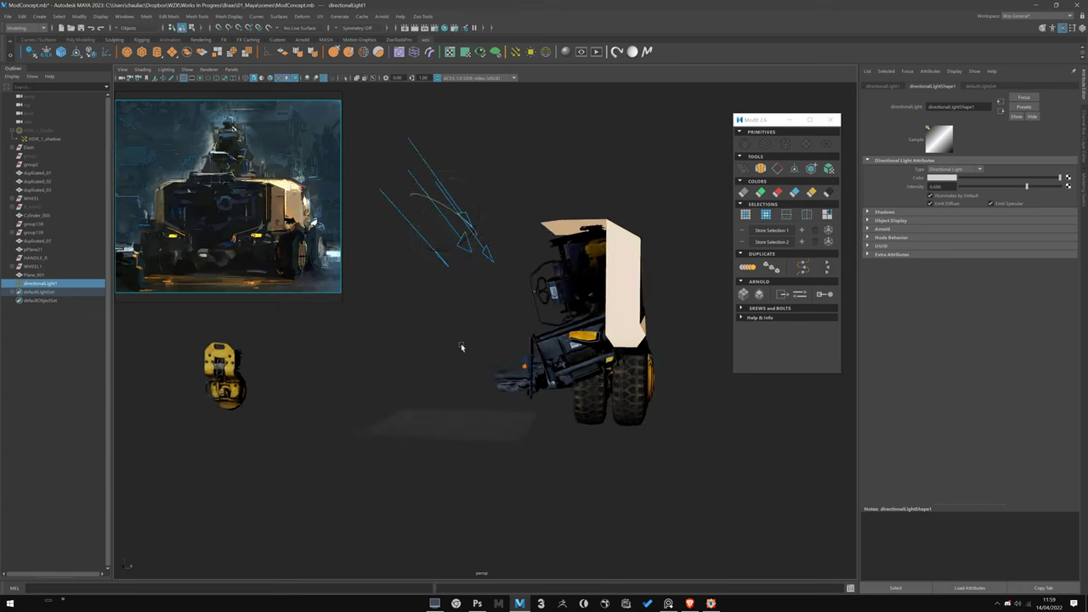
alt+drag(469, 349, 425, 345)
mouse_move(429, 206)
mouse_down()
mouse_move(442, 217)
mouse_move(446, 208)
mouse_up()
drag(1029, 189, 1046, 192)
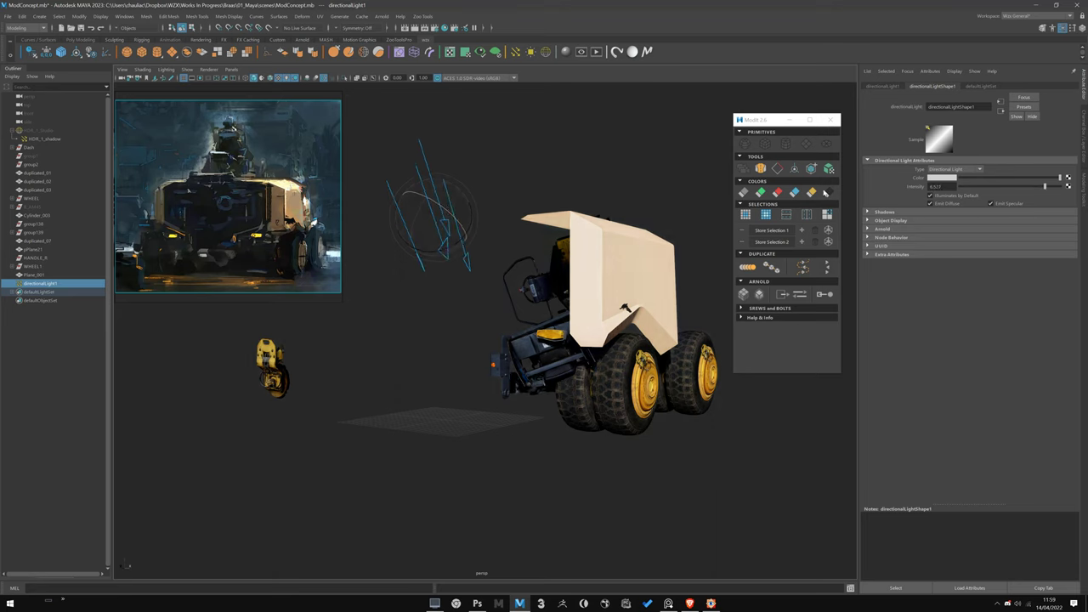
Create a polygon sphere, scale it, and place it just above the grid beside the vehicle's front arms.
click(460, 330)
mouse_move(460, 330)
alt+mouse_down()
mouse_move(455, 347)
mouse_move(454, 330)
alt+mouse_up()
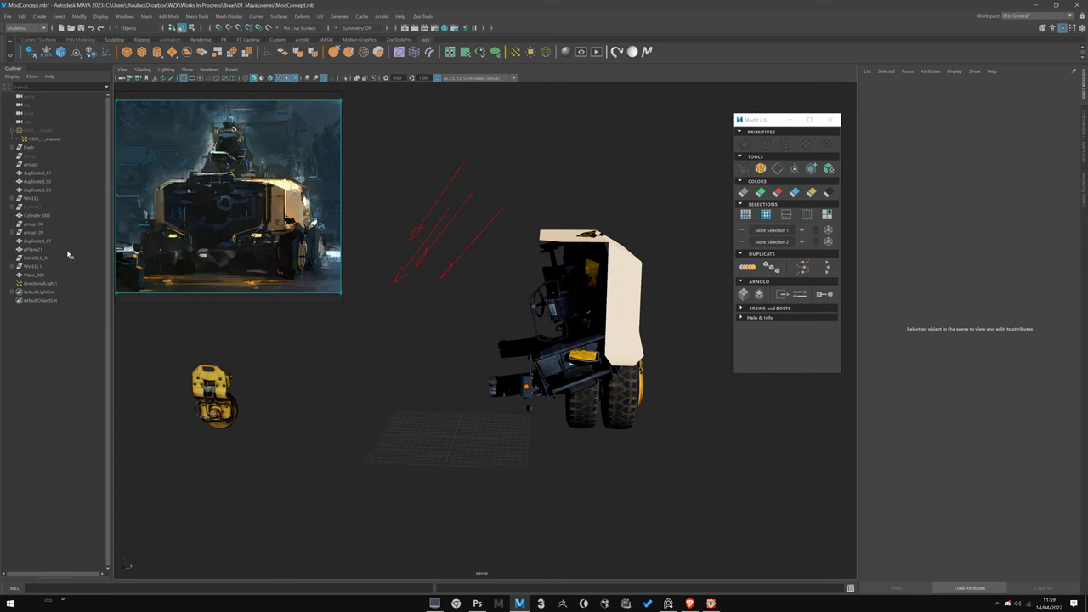
key(r)
middle_drag(505, 465, 464, 459)
key(w)
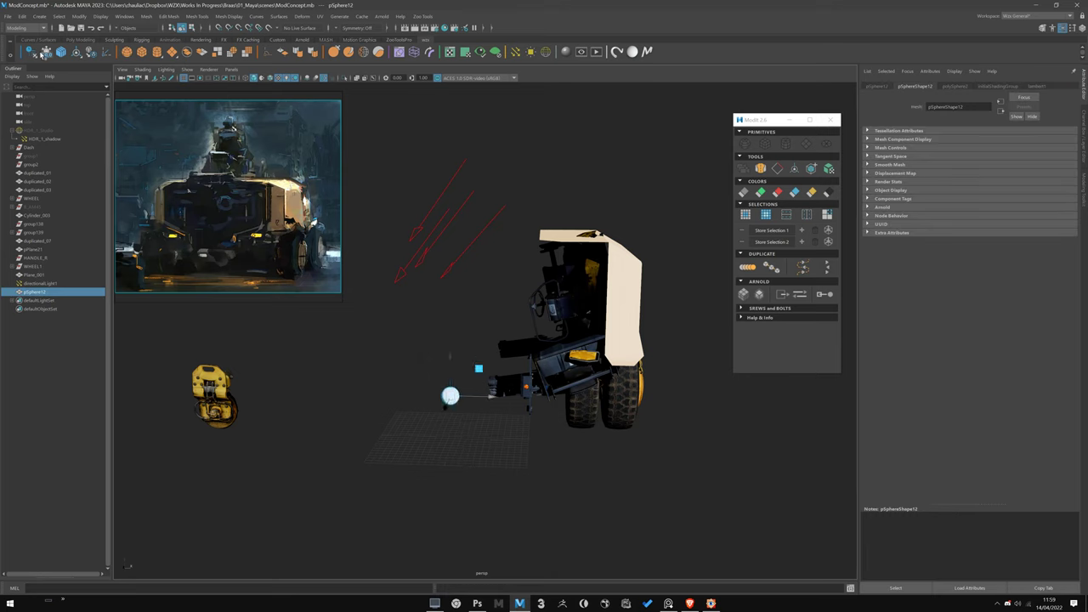
Turn the sphere into an Arnold mesh light with intensity 100, exposure 10 and a turquoise colour.
click(384, 17)
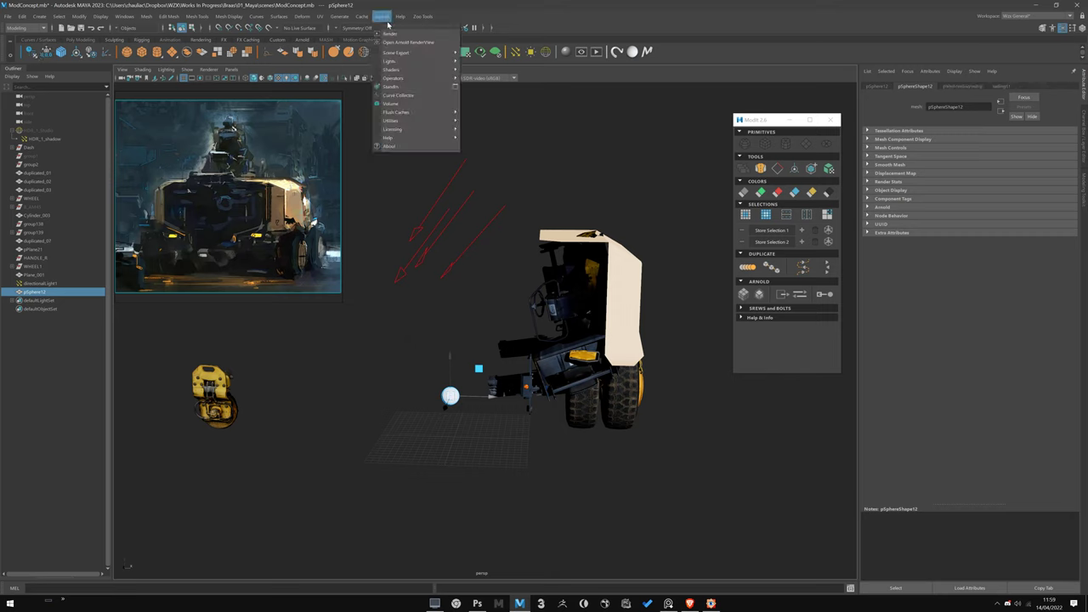
mouse_move(393, 61)
click(495, 69)
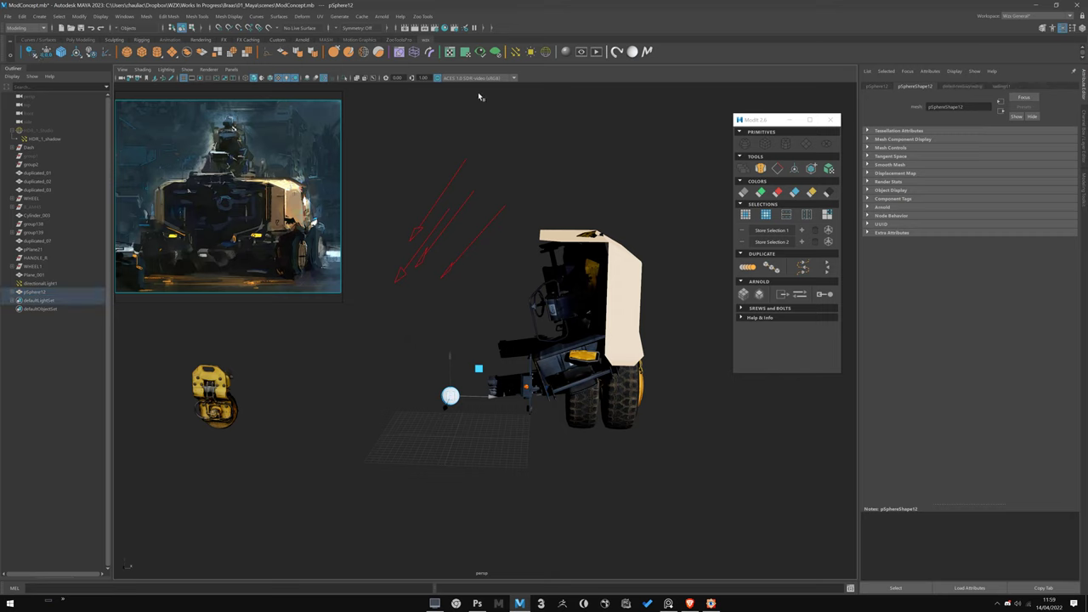
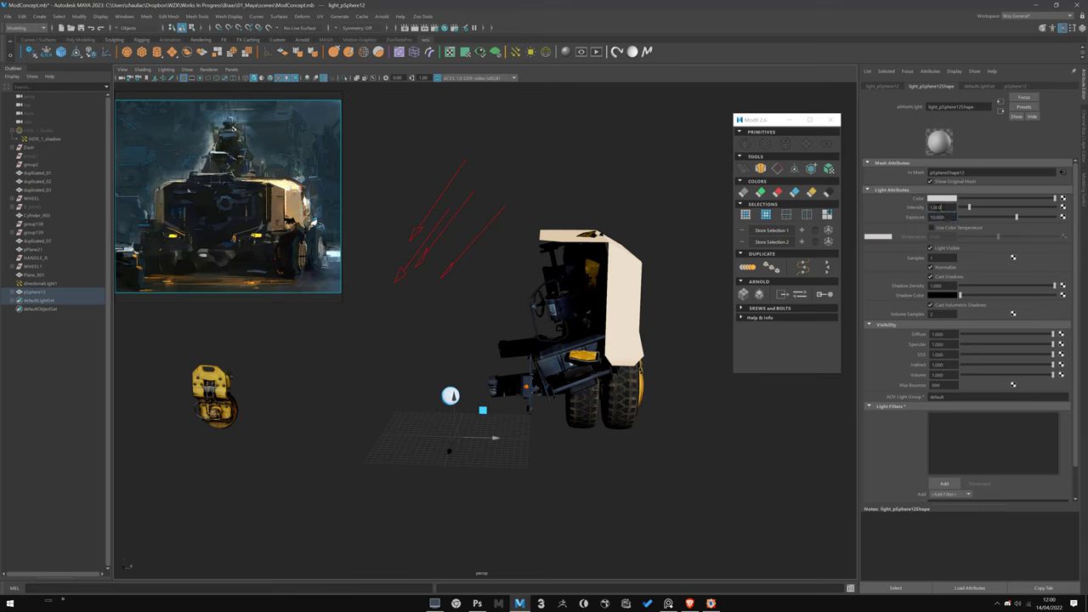
click(946, 199)
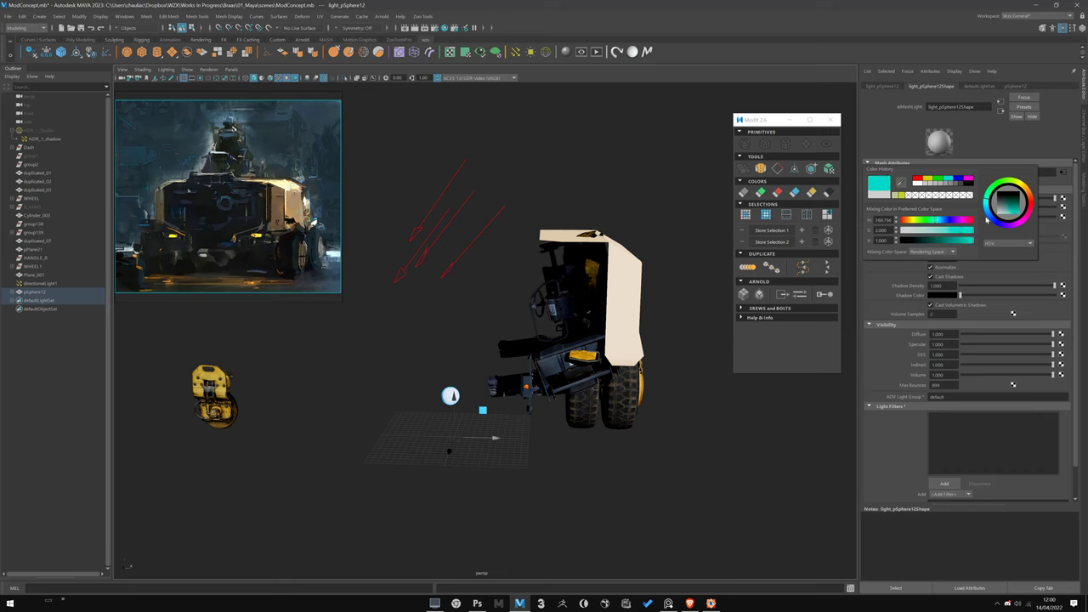
click(438, 316)
Try to move the mesh light into the cockpit separately from its sphere, and undo the move.
click(85, 283)
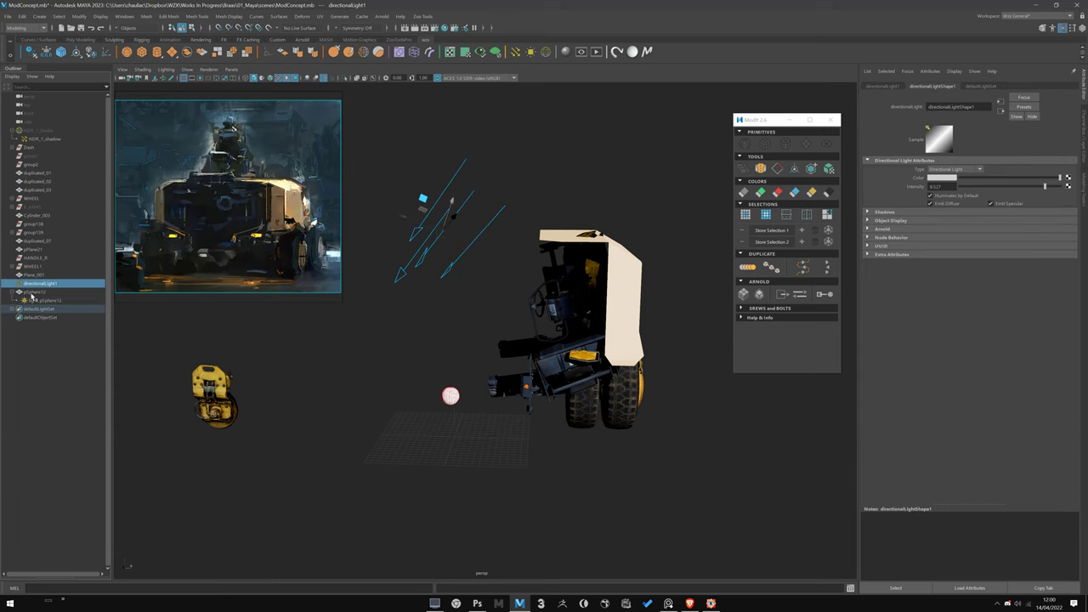
click(12, 292)
click(41, 300)
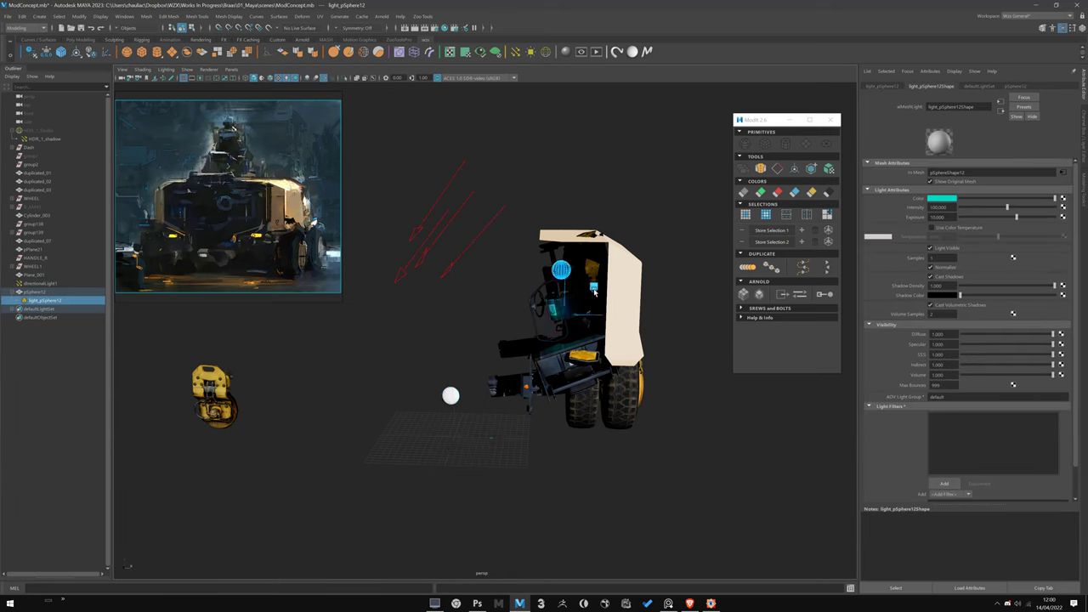
key(Up)
key(ctrl+z)
key(ctrl+z)
key(ctrl+z)
Move the light sphere into the cockpit near the steering wheel and turn off the display of its original mesh.
click(427, 471)
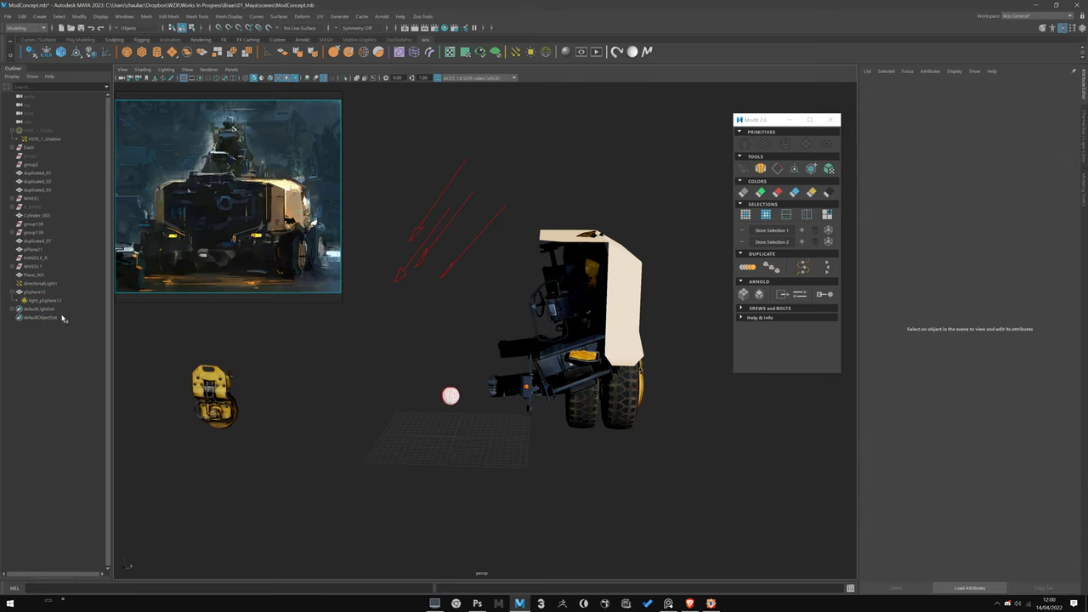
click(51, 292)
middle_drag(472, 282, 596, 201)
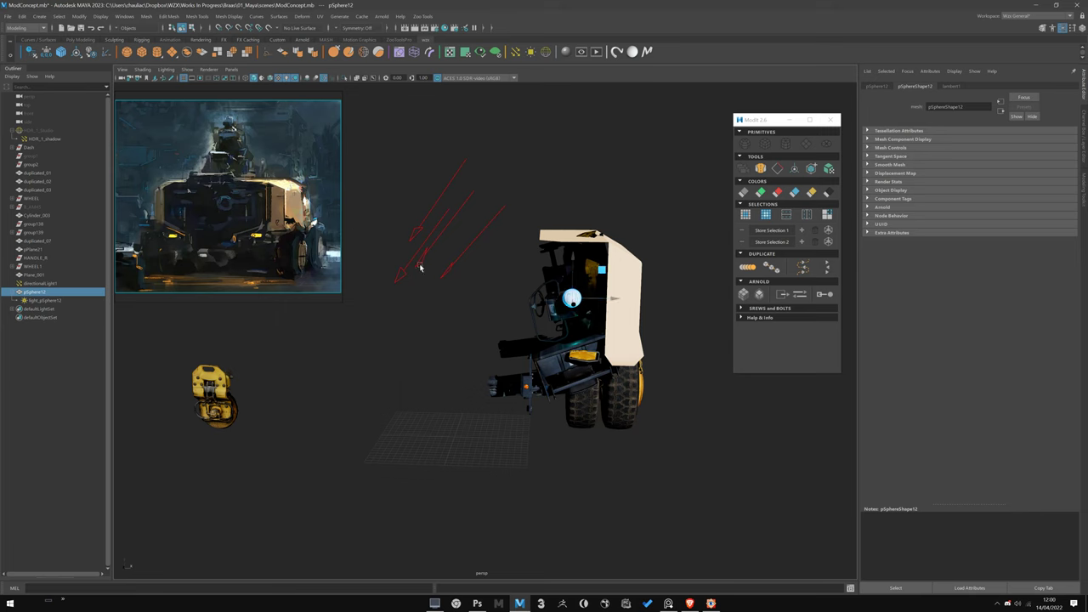
key(Down)
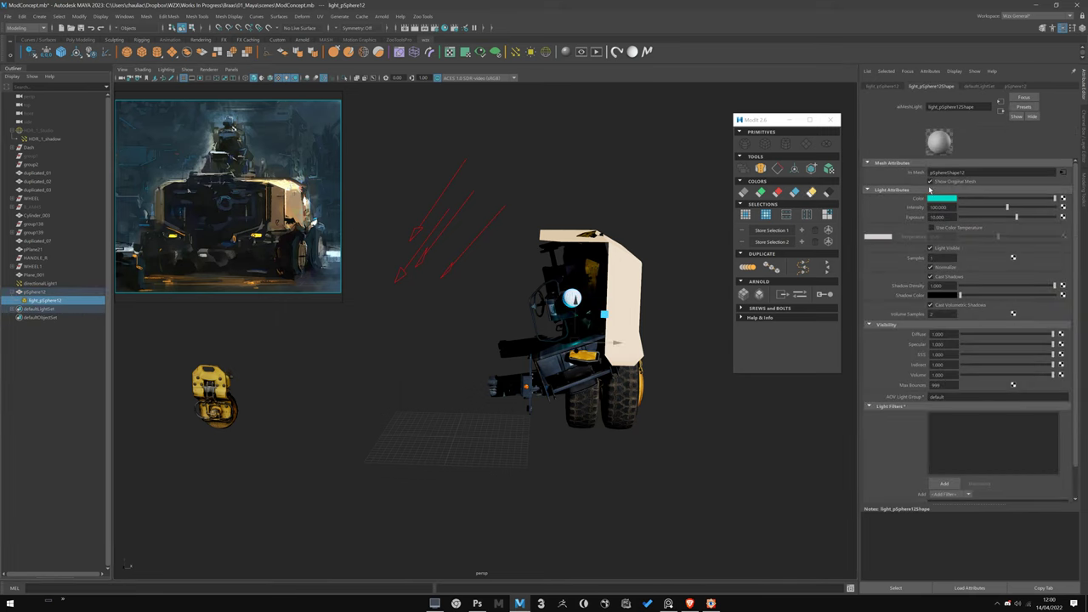
click(45, 294)
key(f)
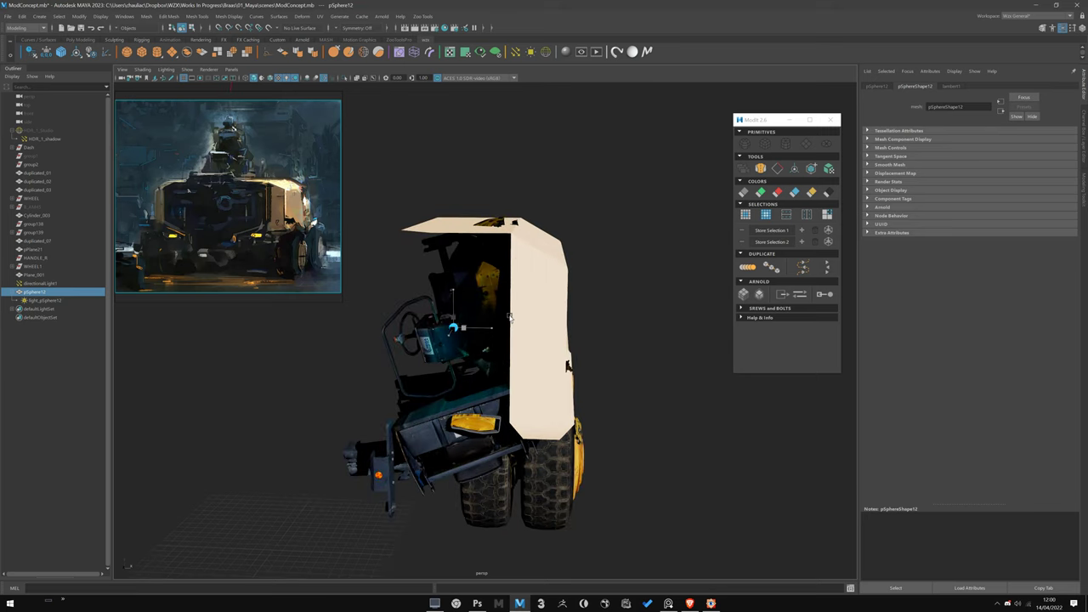
middle_drag(513, 320, 480, 301)
Enlarge the cockpit area of the reference painting and reposition the light sphere among the cockpit parts to match it.
click(174, 221)
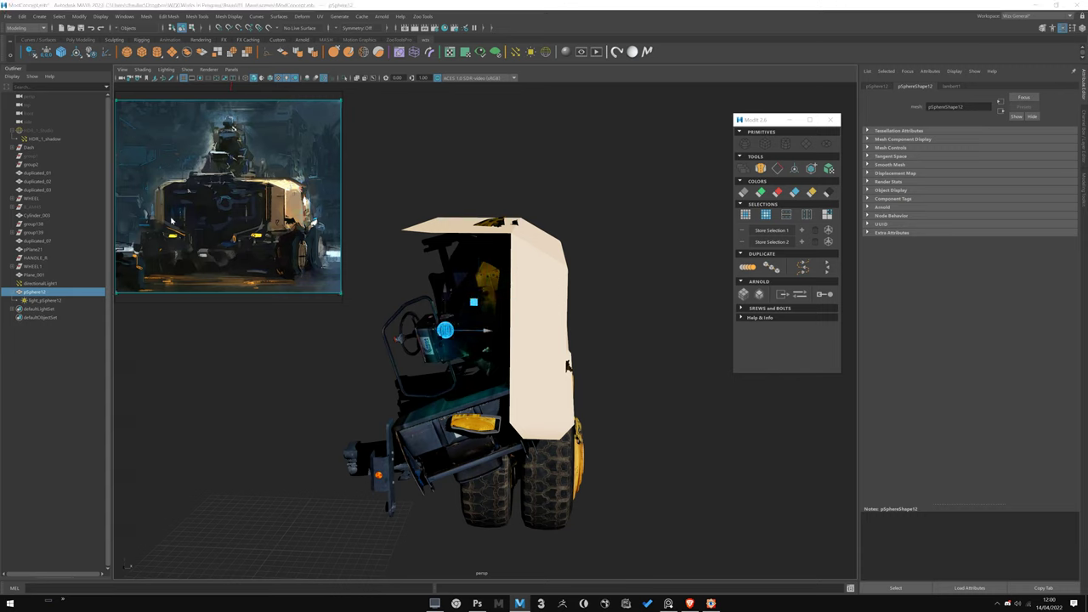
scroll(179, 221, up, 5)
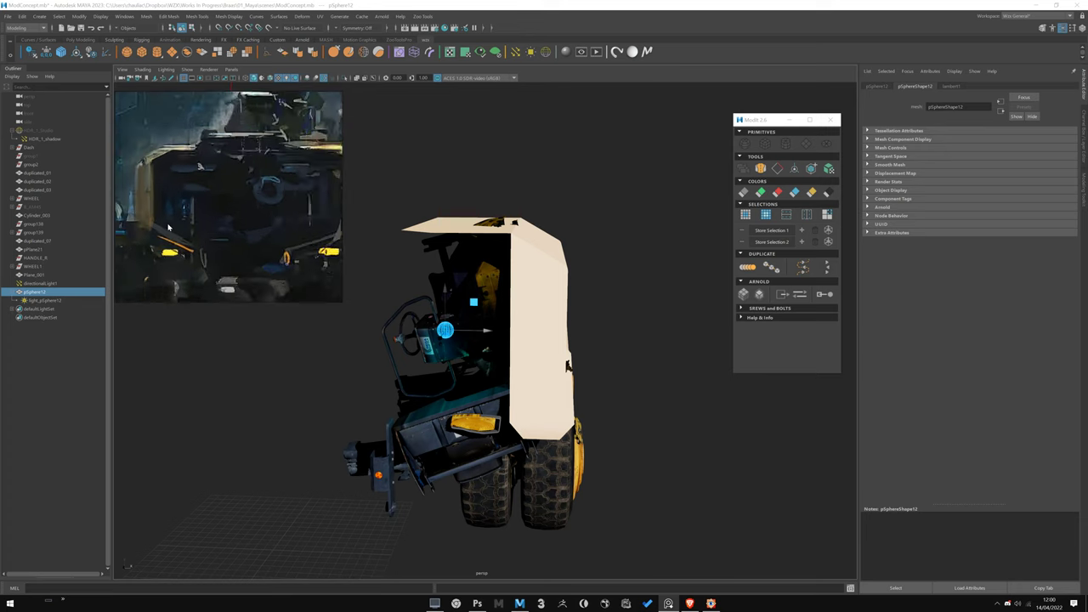
drag(476, 303, 578, 299)
key(ctrl+z)
key(ctrl+z)
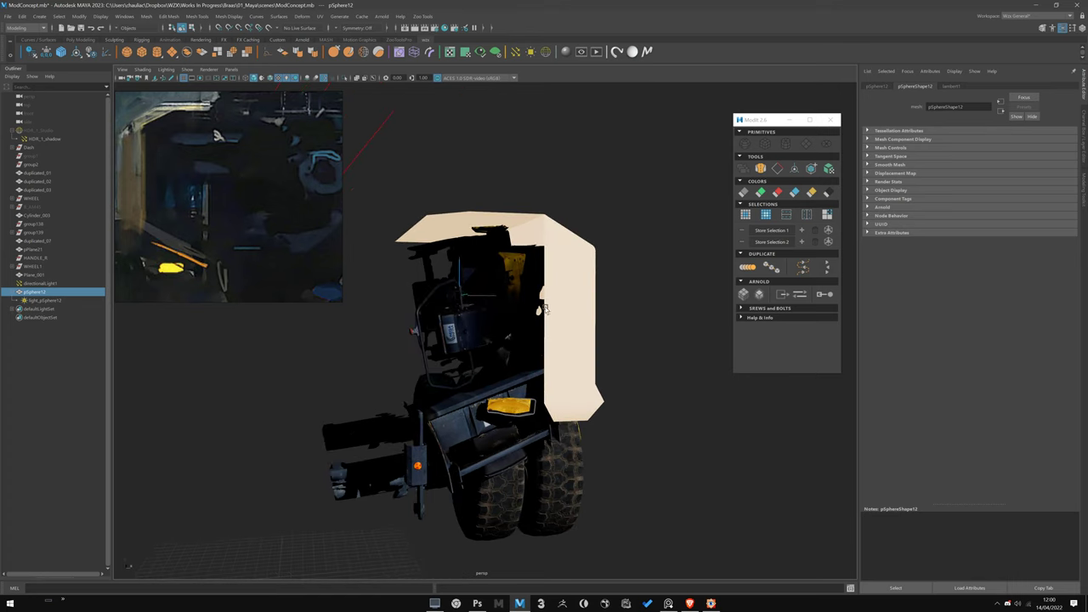
middle_drag(521, 359, 509, 340)
key(ctrl+z)
key(ctrl+z)
middle_drag(524, 269, 504, 286)
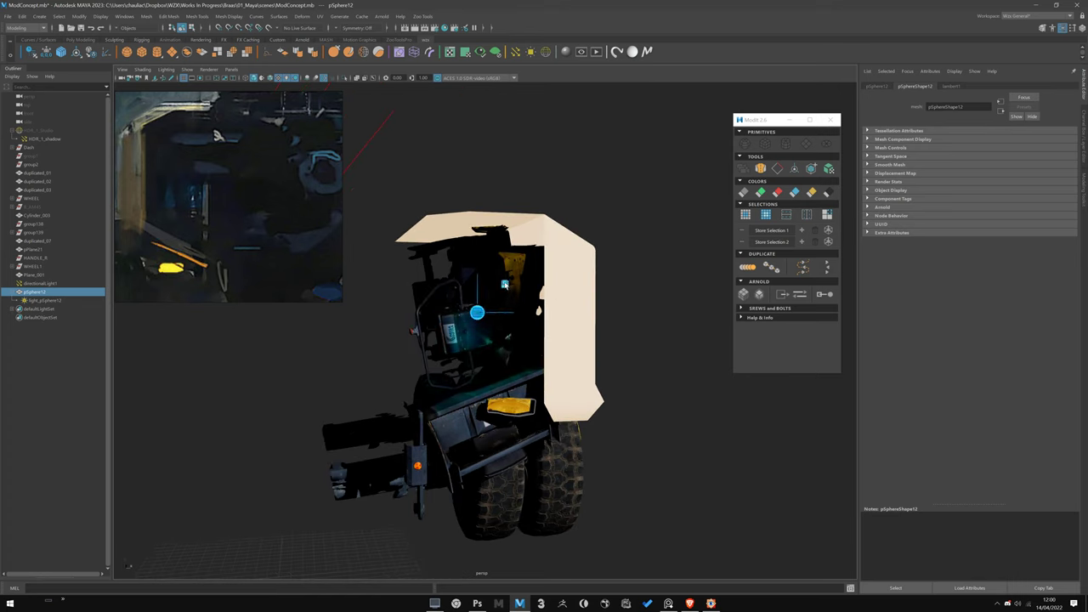
alt+drag(506, 287, 723, 249)
middle_drag(724, 249, 714, 247)
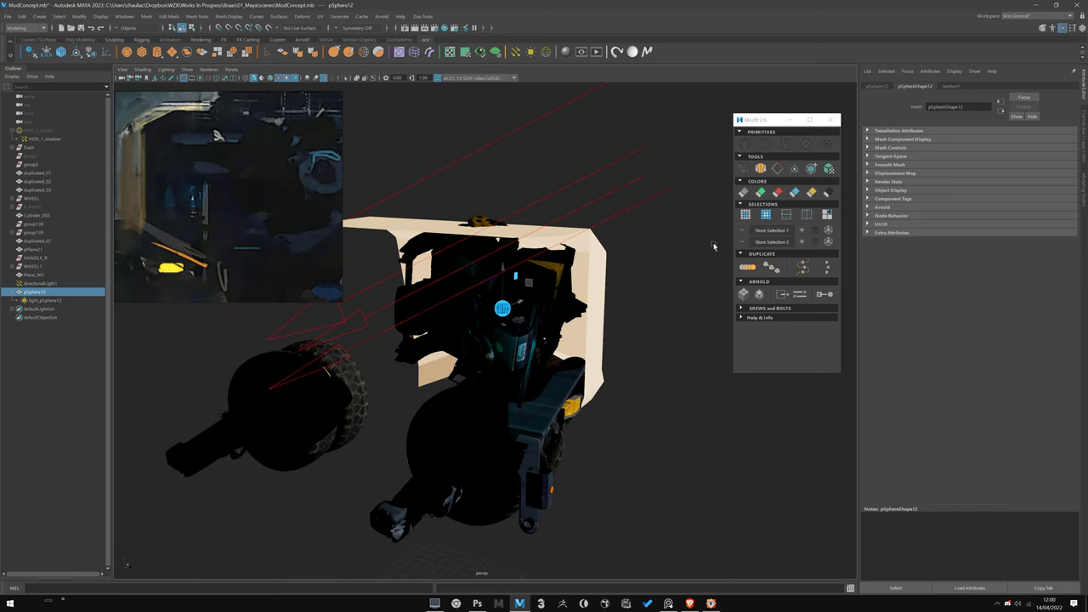
Set the cockpit mesh light's intensity to 500 and shift its colour from turquoise towards blue.
click(37, 300)
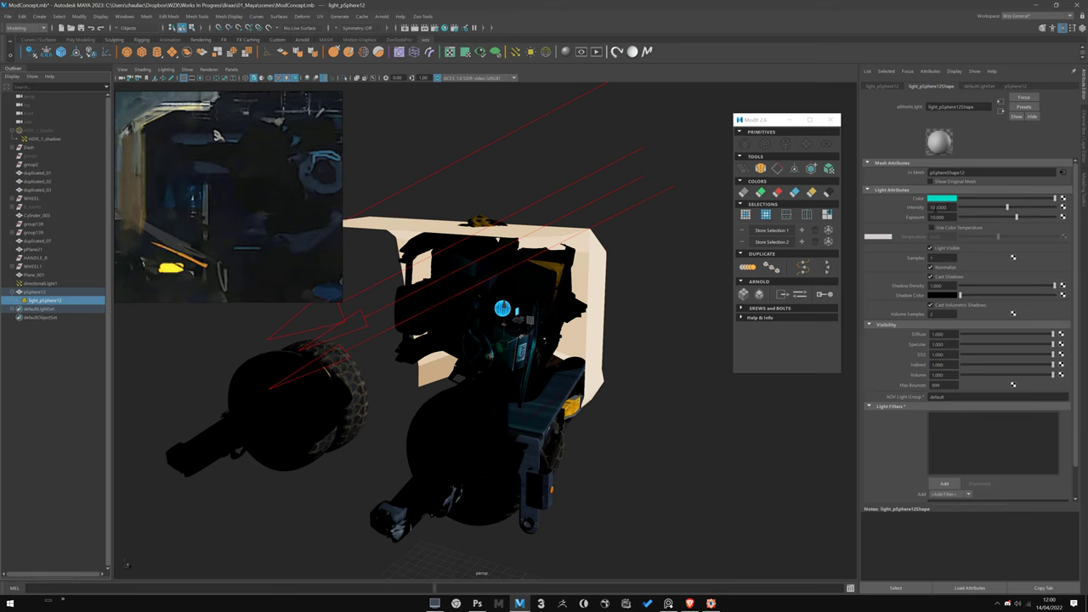
key(Return)
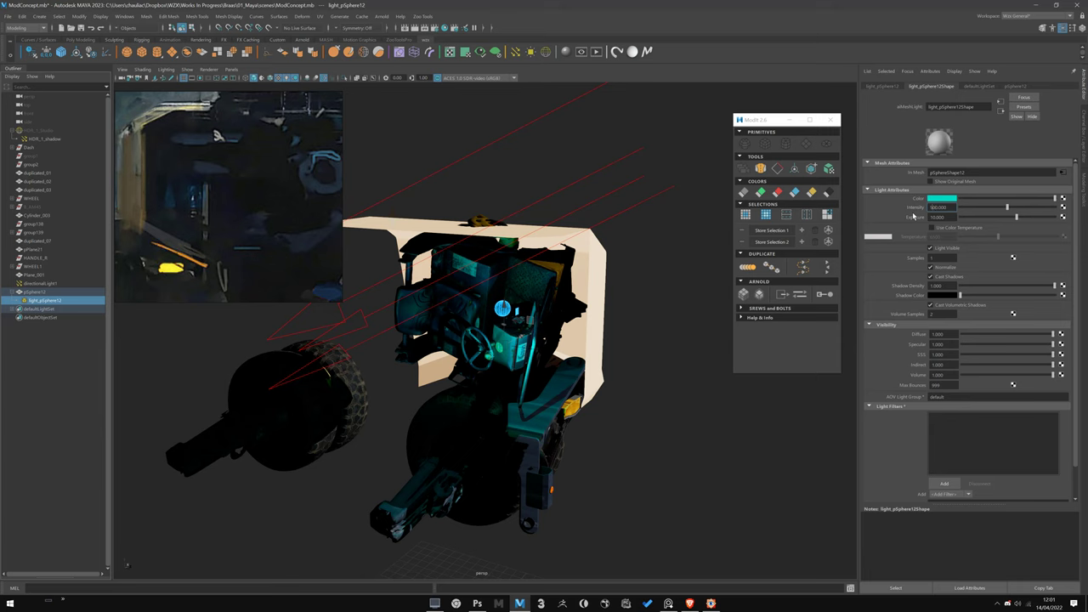
key(Return)
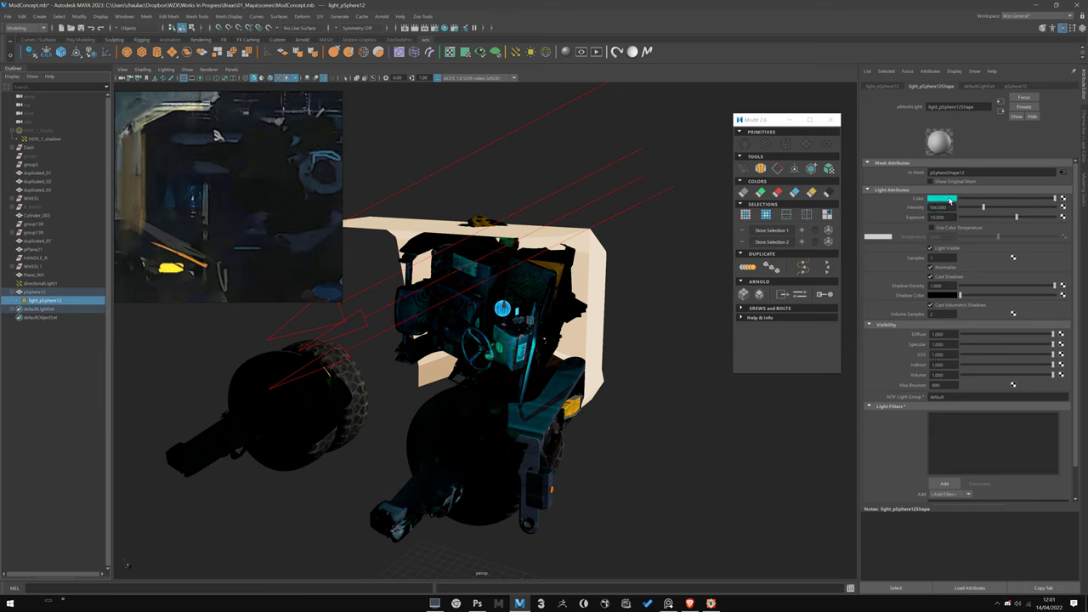
click(947, 198)
drag(936, 219, 943, 218)
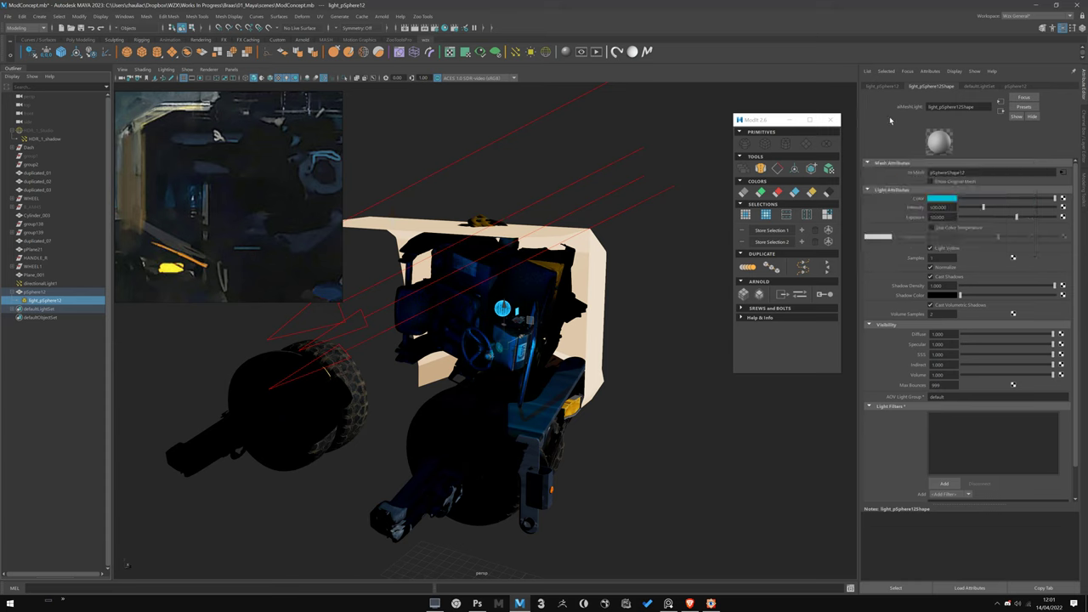
Undo the latest trial adjustments around the cockpit light.
key(ctrl+z)
key(ctrl+z)
key(ctrl+z)
key(ctrl+z)
key(ctrl+z)
key(ctrl+z)
key(ctrl+z)
key(ctrl+z)
alt+drag(514, 349, 559, 294)
key(ctrl+z)
key(ctrl+z)
key(ctrl+z)
key(ctrl+z)
key(ctrl+z)
key(ctrl+z)
key(ctrl+z)
key(ctrl+z)
Select the hull panel and change its material colour to a slightly darker, warmer beige.
scroll(564, 278, down, 3)
click(564, 278)
scroll(563, 316, down, 3)
click(559, 294)
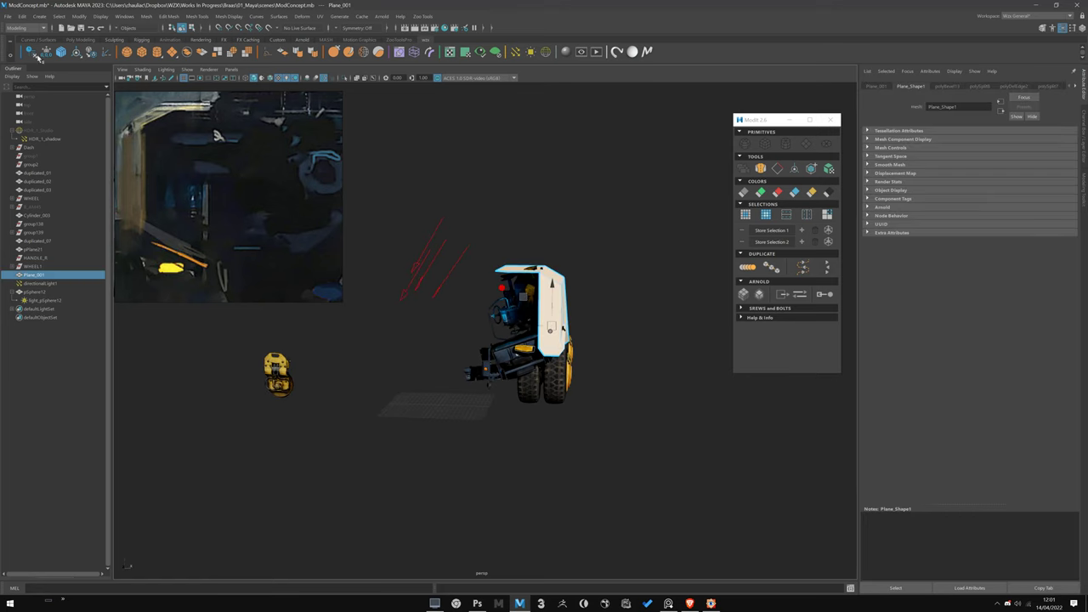
click(945, 85)
drag(986, 181, 983, 178)
mouse_move(594, 306)
alt+mouse_down()
mouse_move(590, 294)
mouse_move(612, 305)
mouse_move(592, 311)
alt+mouse_up()
key(h)
click(592, 311)
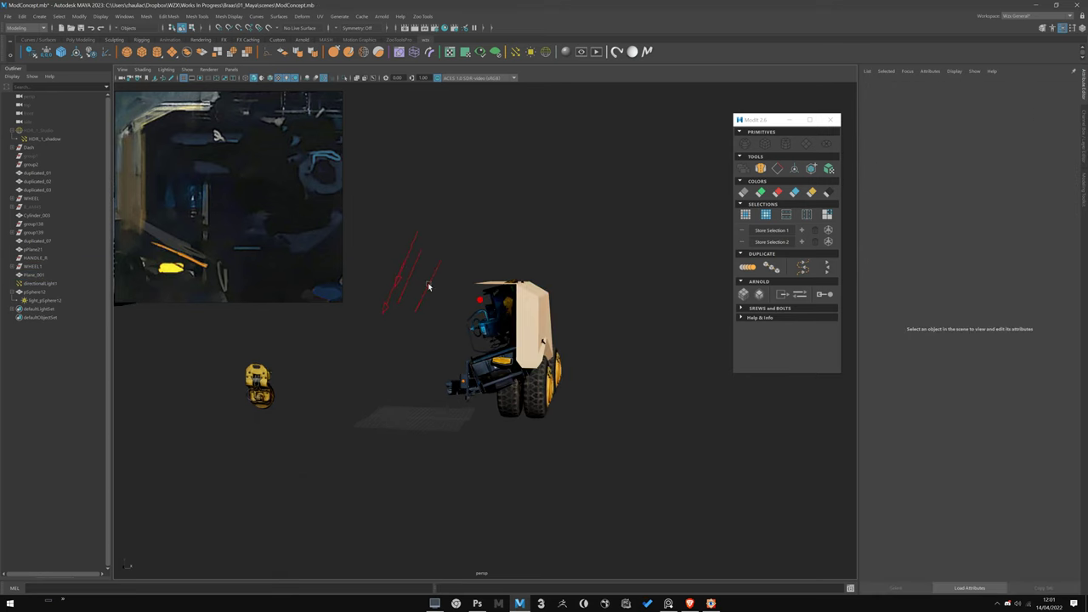
Move the directional light up to the far side of the vehicle and rotate it to light the hull from there.
drag(388, 341, 418, 307)
middle_drag(416, 316, 702, 213)
key(e)
mouse_move(714, 146)
mouse_down()
mouse_move(702, 135)
mouse_move(590, 239)
mouse_up()
Group all parts of the vehicle half, leaving the cockpit light out, and undo any accidental rotation of the group.
drag(414, 231, 606, 469)
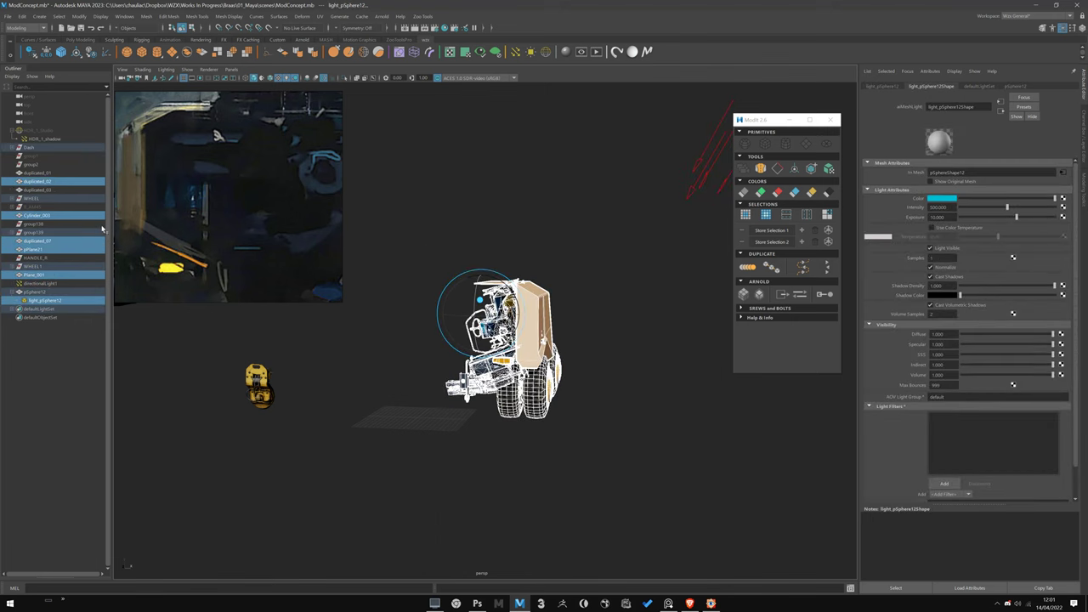
ctrl+click(38, 299)
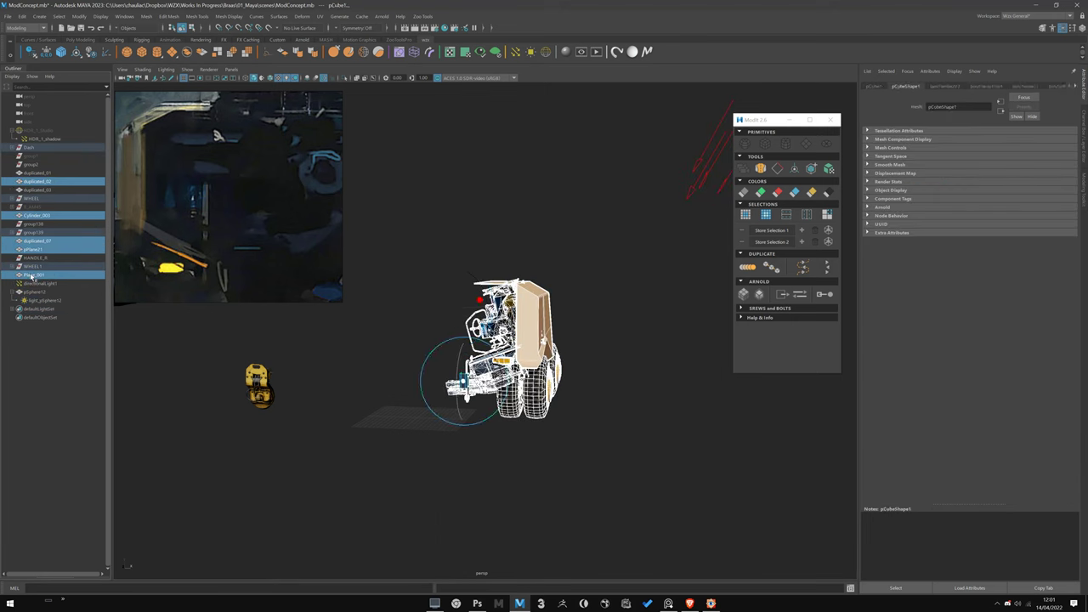
key(Up)
key(ctrl+g)
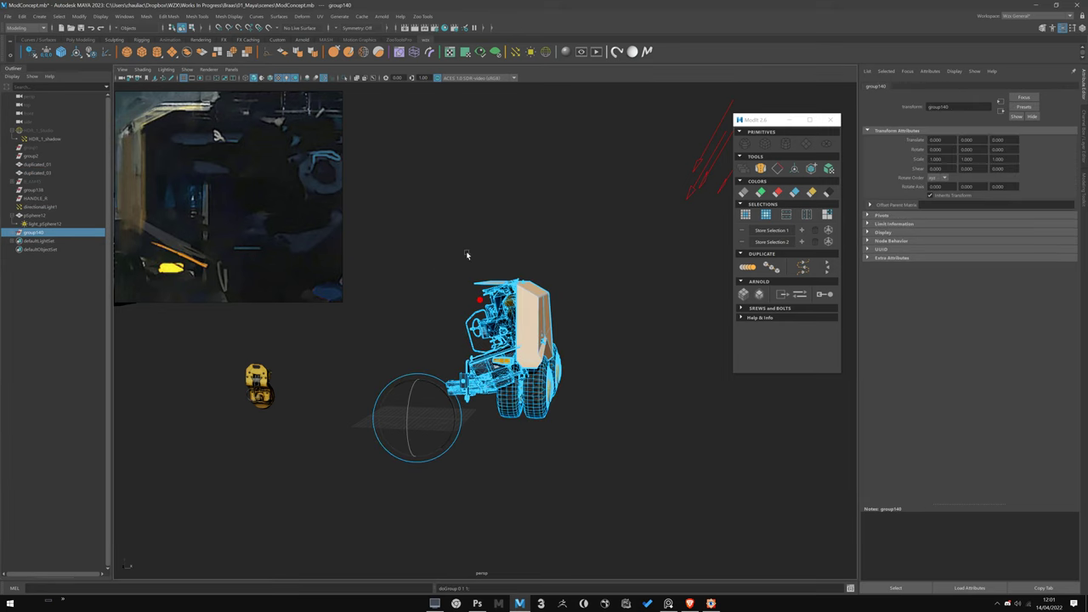
middle_drag(480, 255, 473, 261)
key(ctrl+z)
Create a mirrored copy of the grouped vehicle half with Flip on X World.
click(761, 168)
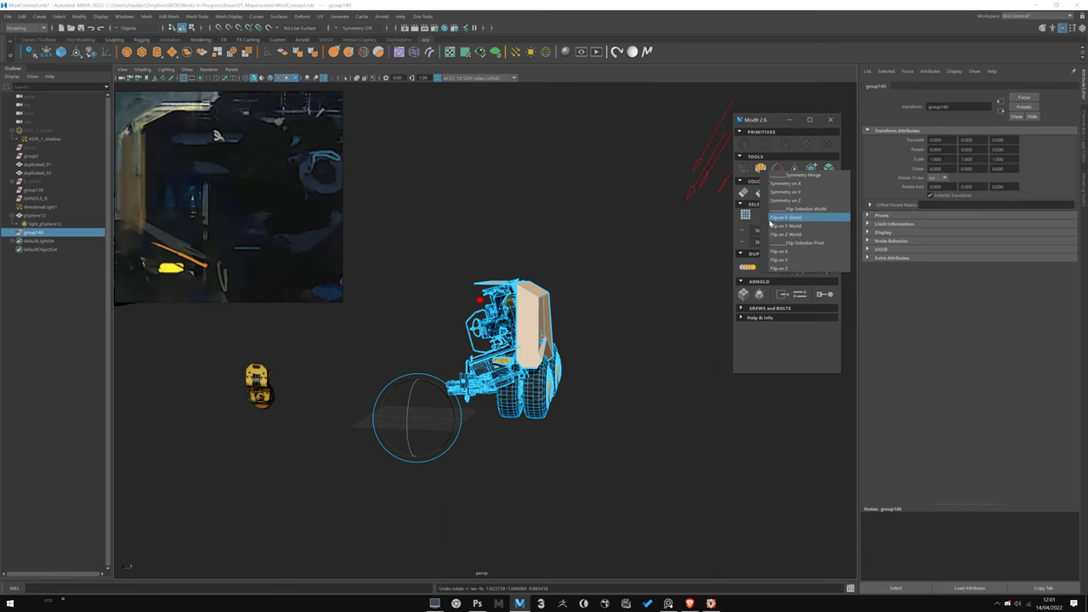
click(769, 224)
alt+drag(483, 322, 504, 324)
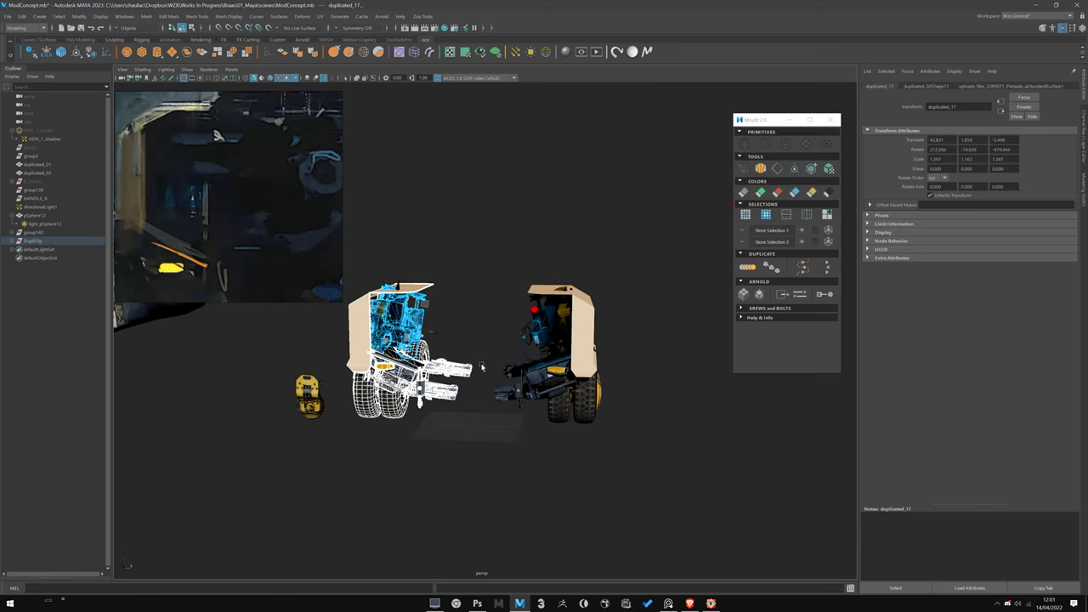
Show the whole vehicle in the reference painting and shift the mirrored half closer to the original to match its width.
click(299, 235)
scroll(298, 235, down, 3)
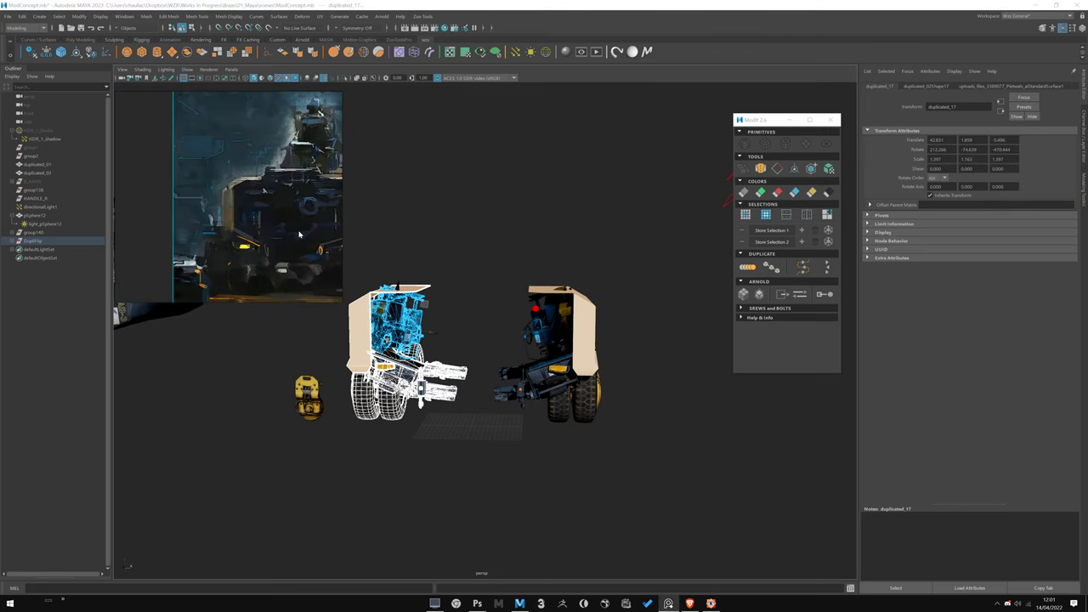
scroll(293, 235, down, 3)
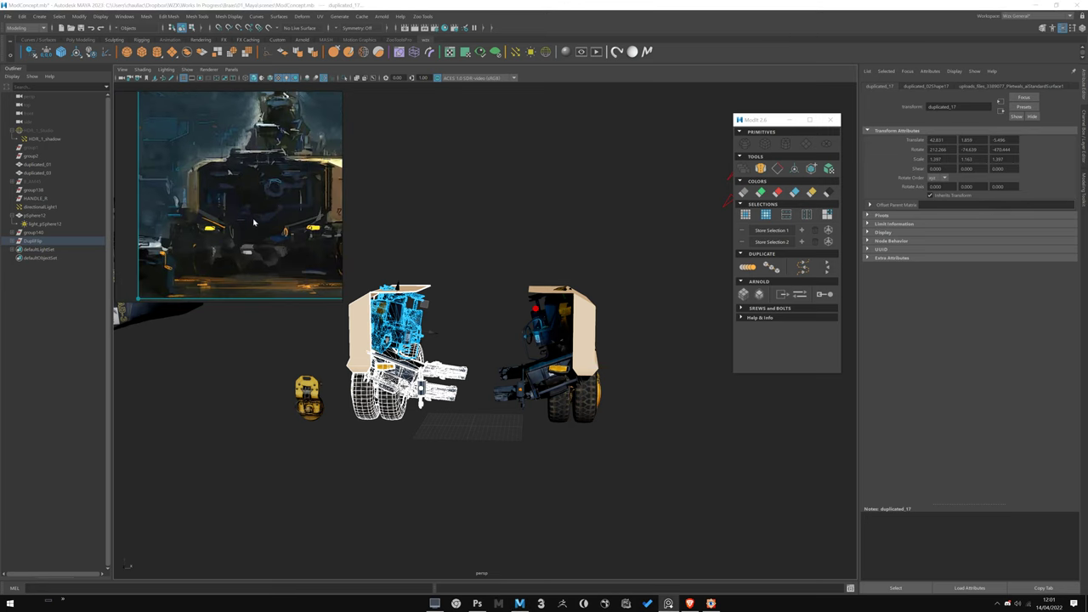
click(437, 335)
key(ctrl+z)
middle_drag(429, 331, 488, 330)
alt+drag(487, 344, 462, 409)
click(470, 413)
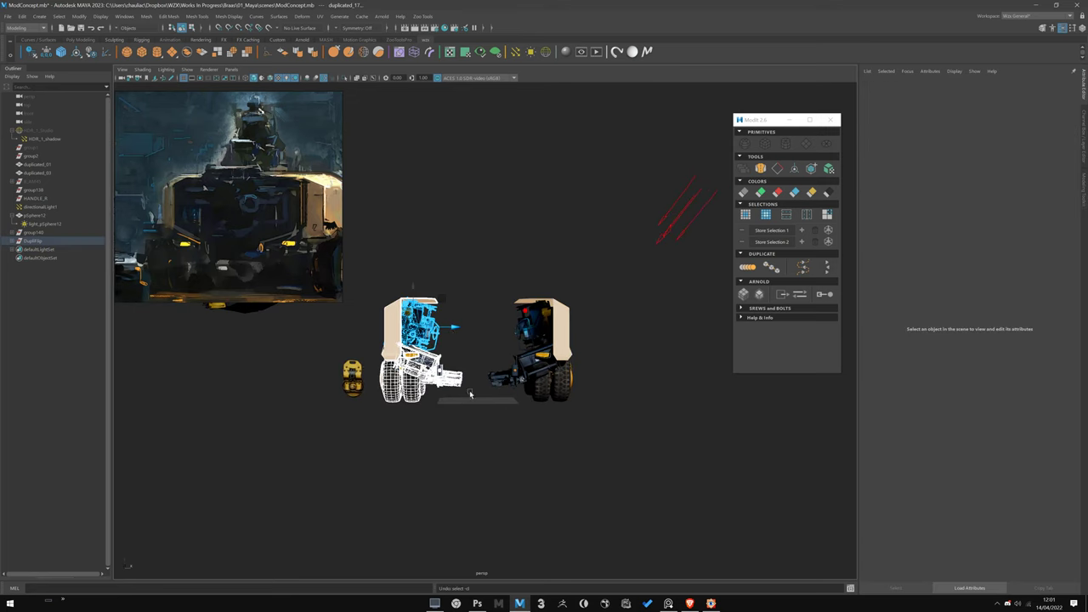
click(468, 397)
click(464, 387)
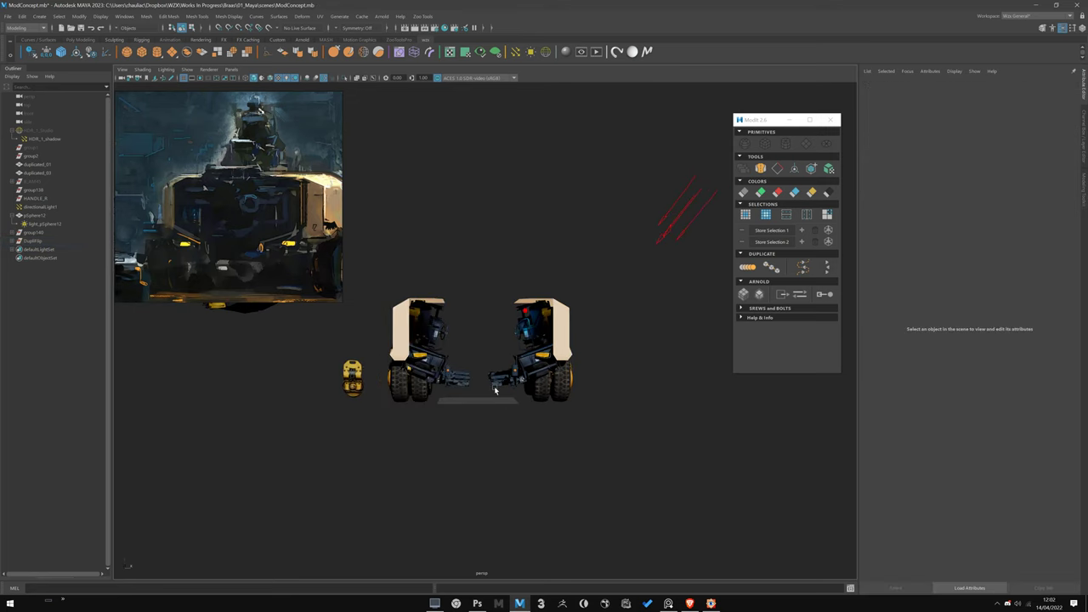
alt+drag(481, 398, 467, 411)
Reposition the yellow headlights on both halves of the vehicle, undoing the scaling.
click(421, 357)
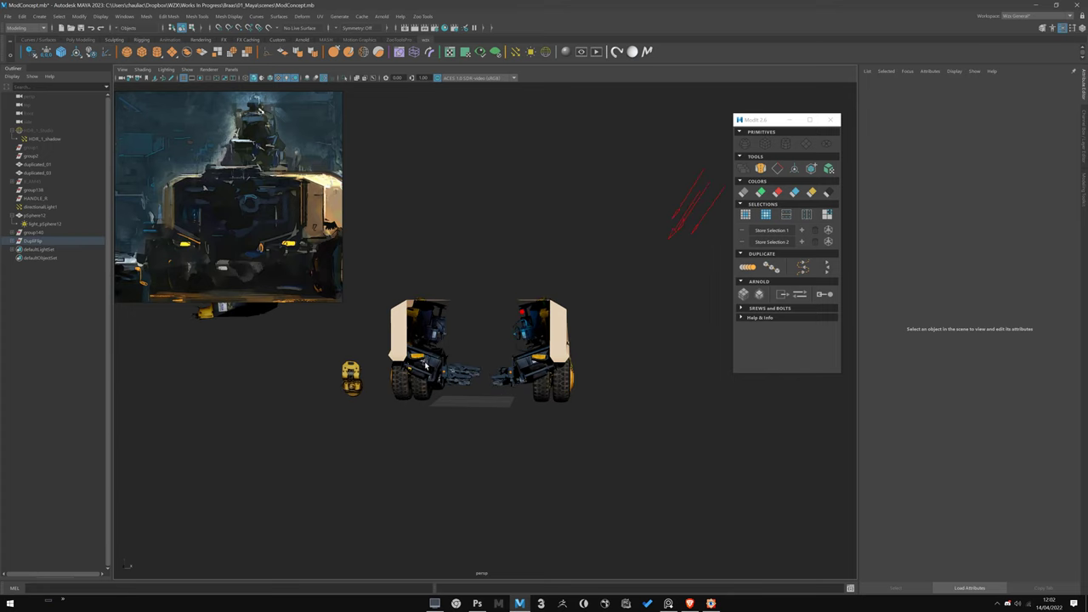
key(Up)
key(ctrl+z)
shift+click(548, 356)
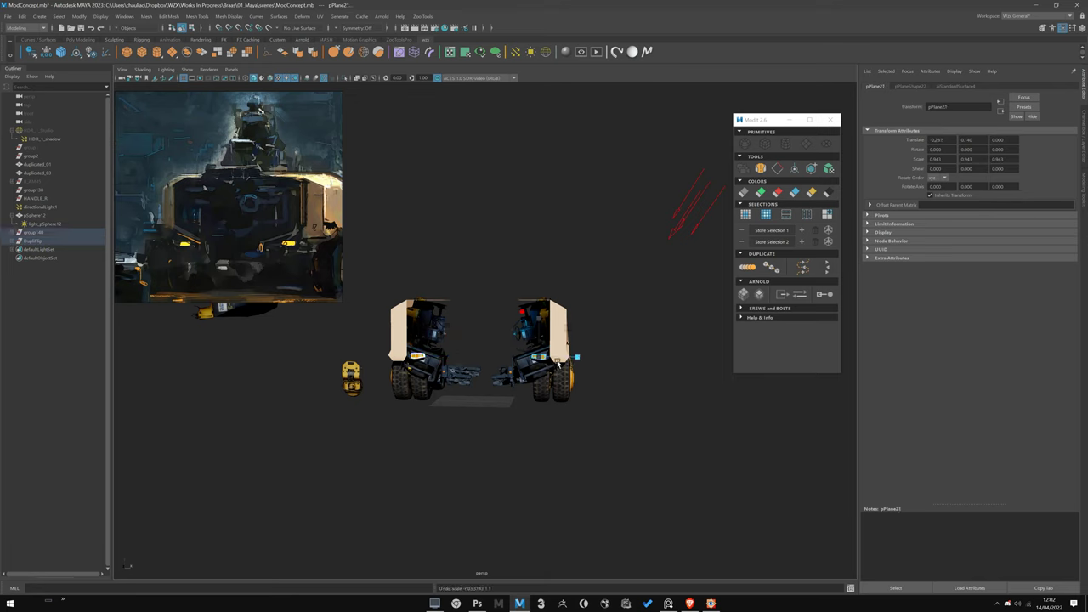
click(447, 342)
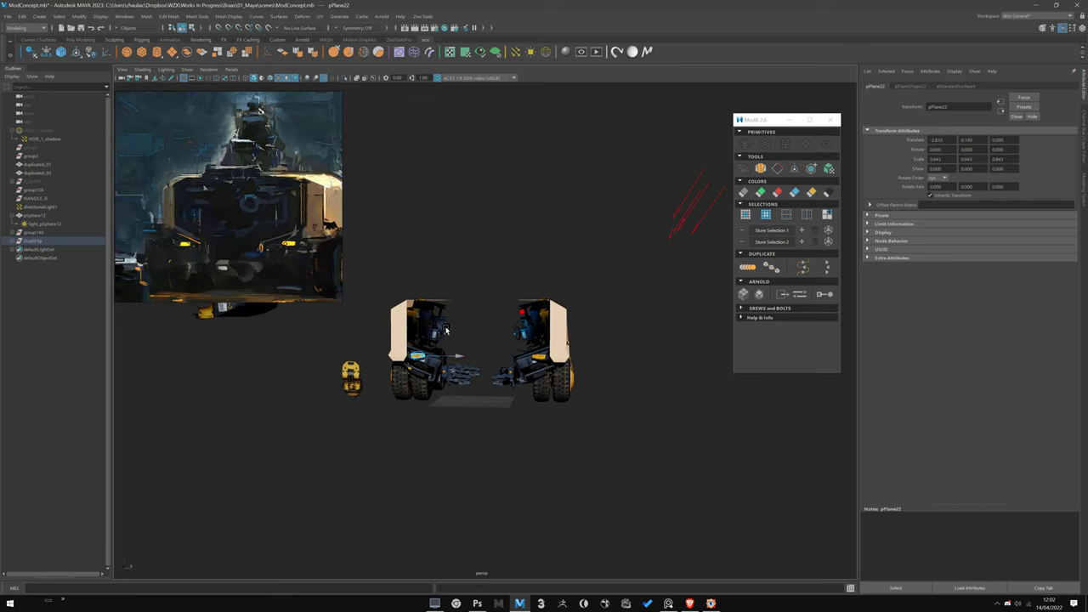
click(414, 360)
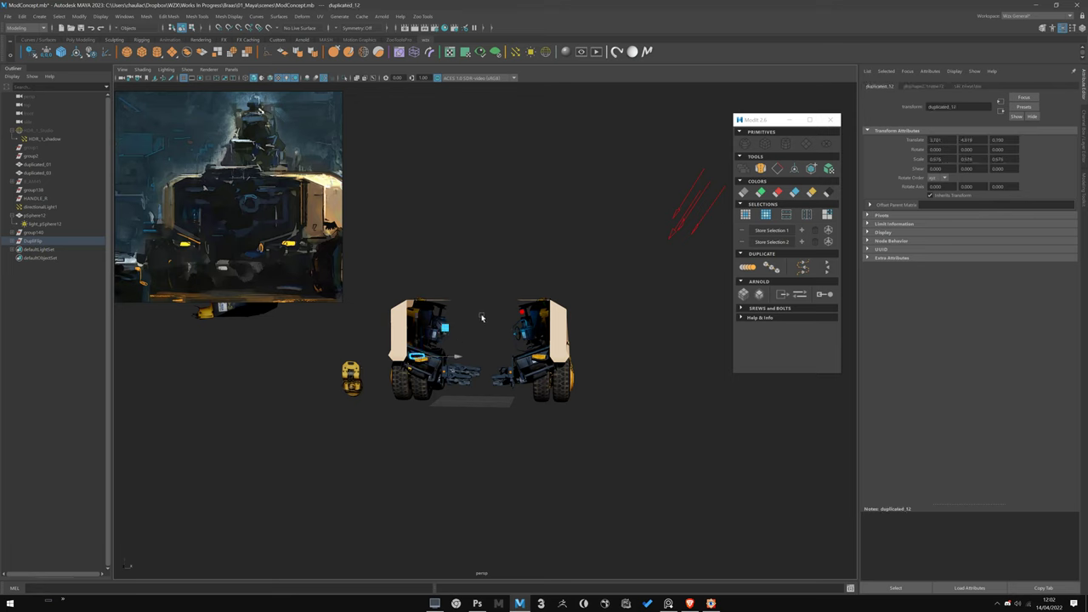
click(548, 359)
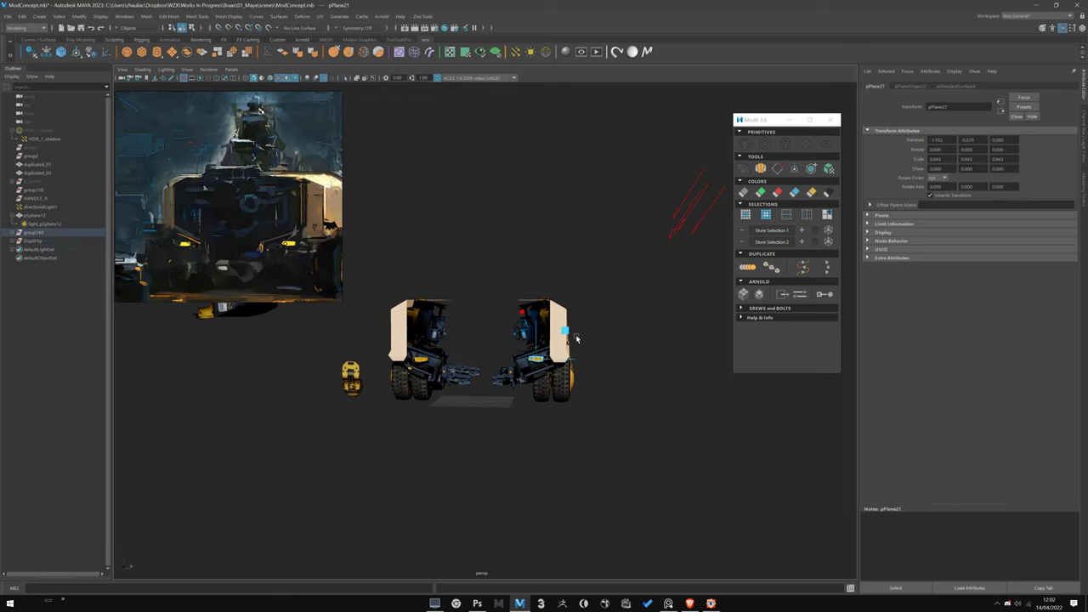
click(548, 360)
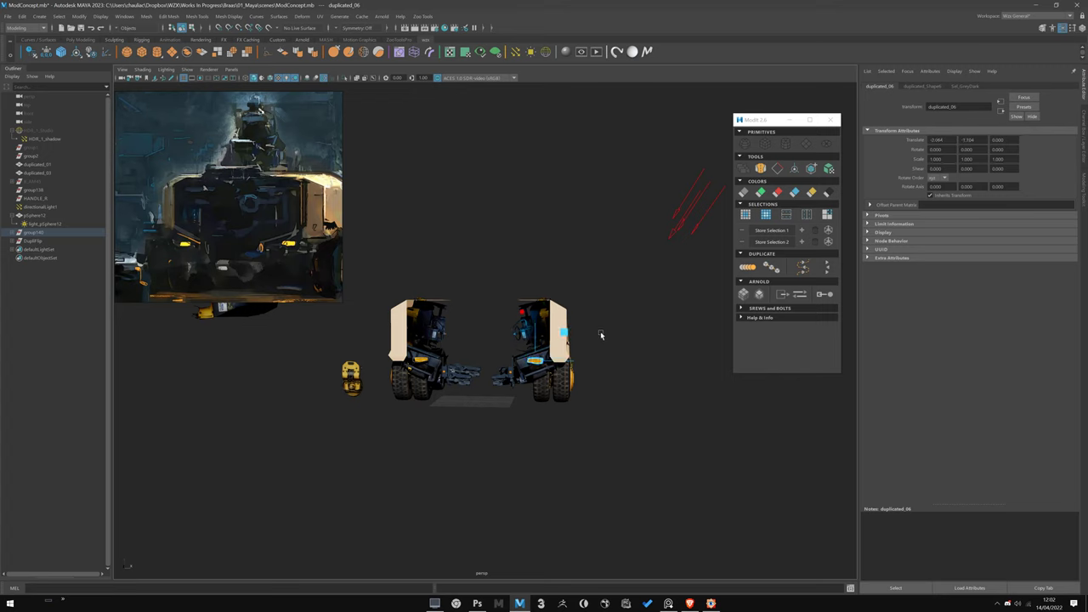
click(590, 361)
Move the large scanned body part into the gap between the two halves and orient it as the lower centre hull.
alt+drag(590, 361, 476, 430)
click(358, 343)
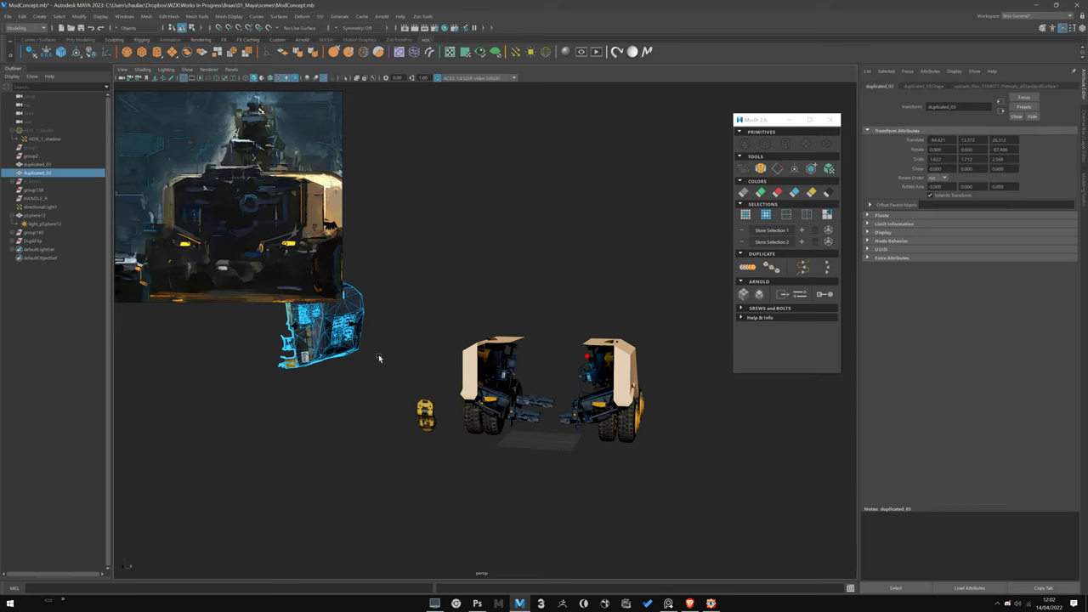
drag(321, 338, 627, 298)
click(608, 320)
click(553, 408)
drag(549, 413, 661, 366)
click(601, 409)
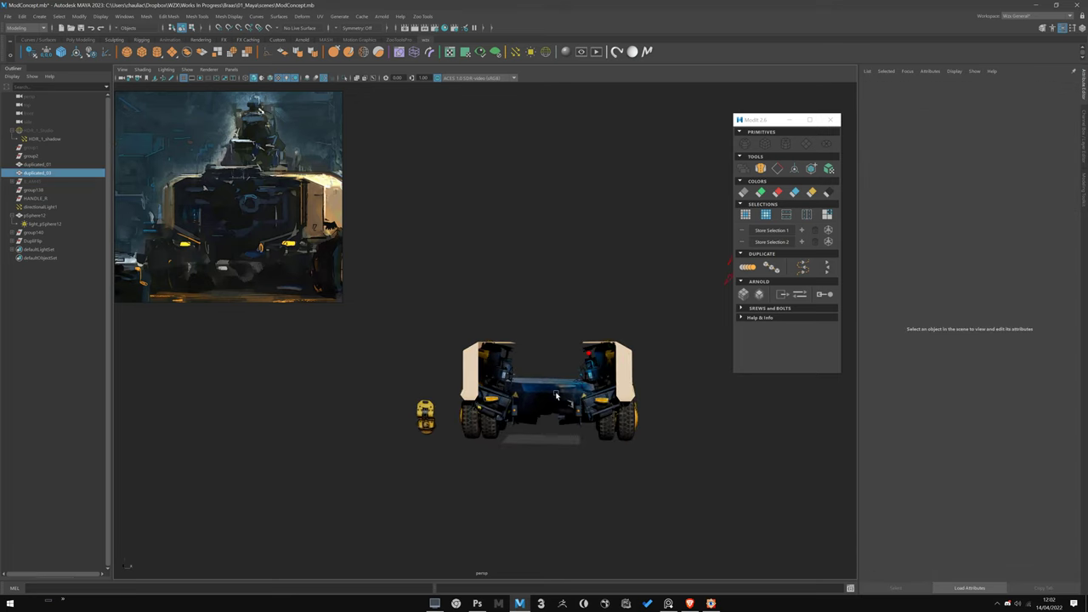
Duplicate the centre hull part, raise the copy above the original, and stretch it across the gap to bridge the upper hull.
click(553, 452)
mouse_move(553, 450)
mouse_down()
mouse_move(563, 441)
mouse_move(546, 459)
mouse_move(522, 455)
mouse_move(537, 446)
mouse_up()
click(546, 458)
click(545, 413)
key(ctrl+d)
drag(537, 371, 536, 330)
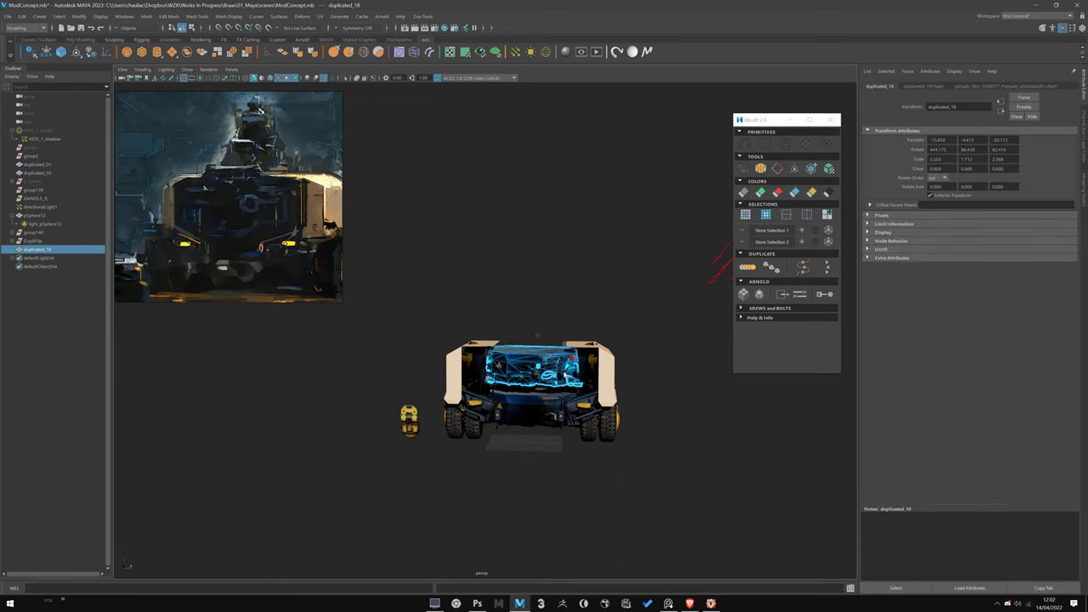
alt+drag(537, 335, 579, 362)
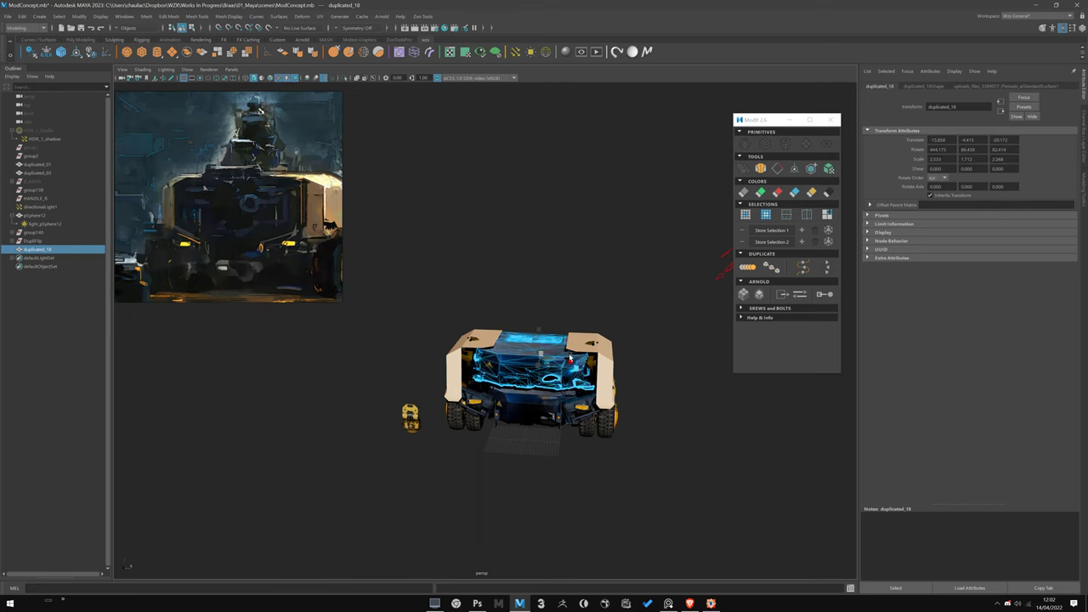
mouse_move(542, 330)
mouse_down()
mouse_move(538, 320)
mouse_move(557, 306)
mouse_move(533, 327)
mouse_move(525, 286)
mouse_move(590, 249)
mouse_move(527, 332)
mouse_up()
click(562, 308)
Duplicate the upper hull part again, then scale, rotate and position the pieces to close the roof between the side panels.
click(522, 340)
key(ctrl+d)
key(e)
key(r)
drag(525, 345, 509, 346)
mouse_move(581, 359)
alt+mouse_down()
mouse_move(579, 343)
mouse_move(557, 356)
mouse_move(589, 357)
mouse_move(553, 327)
mouse_move(508, 351)
mouse_move(588, 342)
alt+mouse_up()
key(w)
key(e)
drag(515, 347, 553, 324)
drag(521, 395, 523, 383)
click(601, 321)
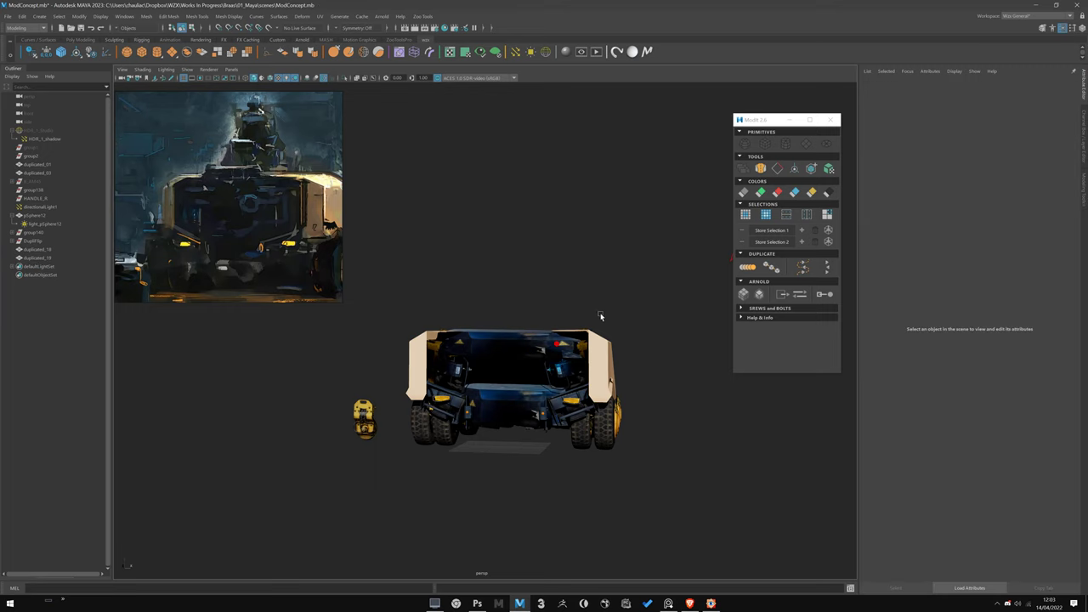
alt+drag(598, 322, 590, 324)
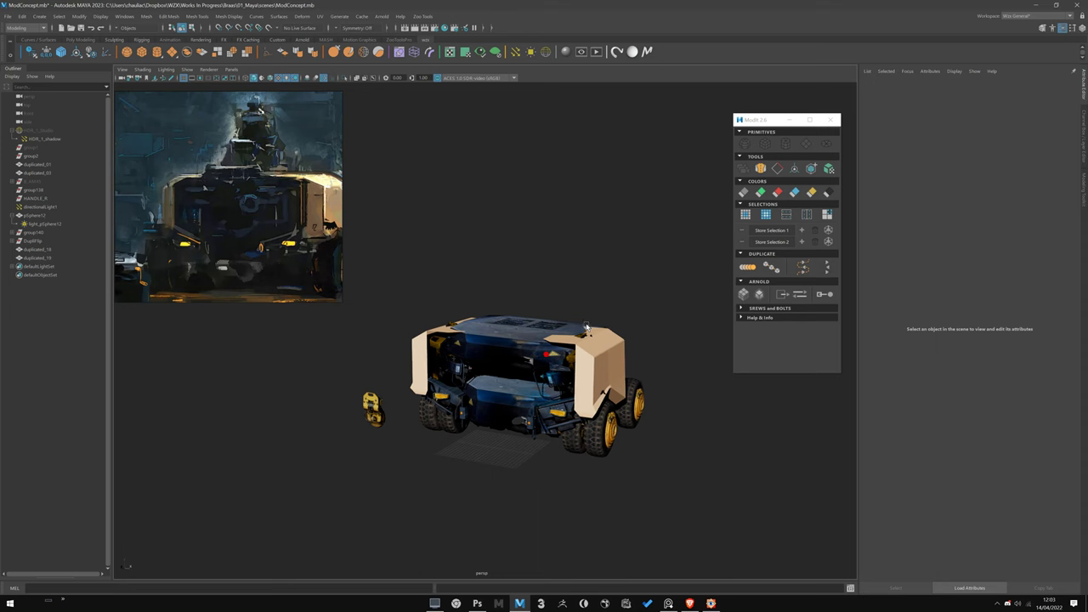
Refine the rotation and height of the roof hull part so it sits level between the side panels.
click(518, 330)
key(e)
drag(523, 324, 528, 293)
click(523, 295)
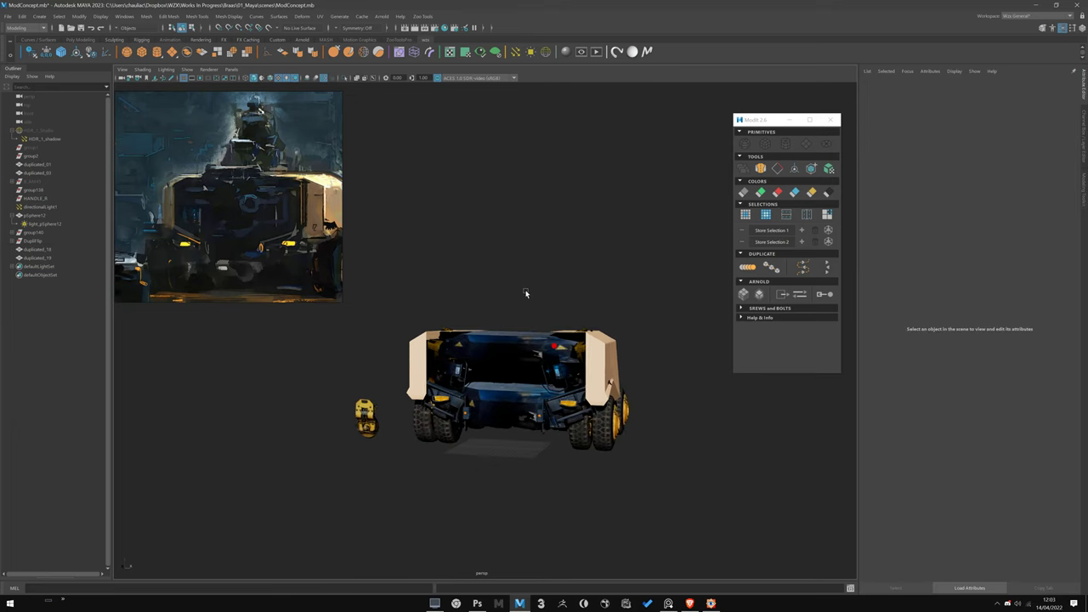
click(533, 323)
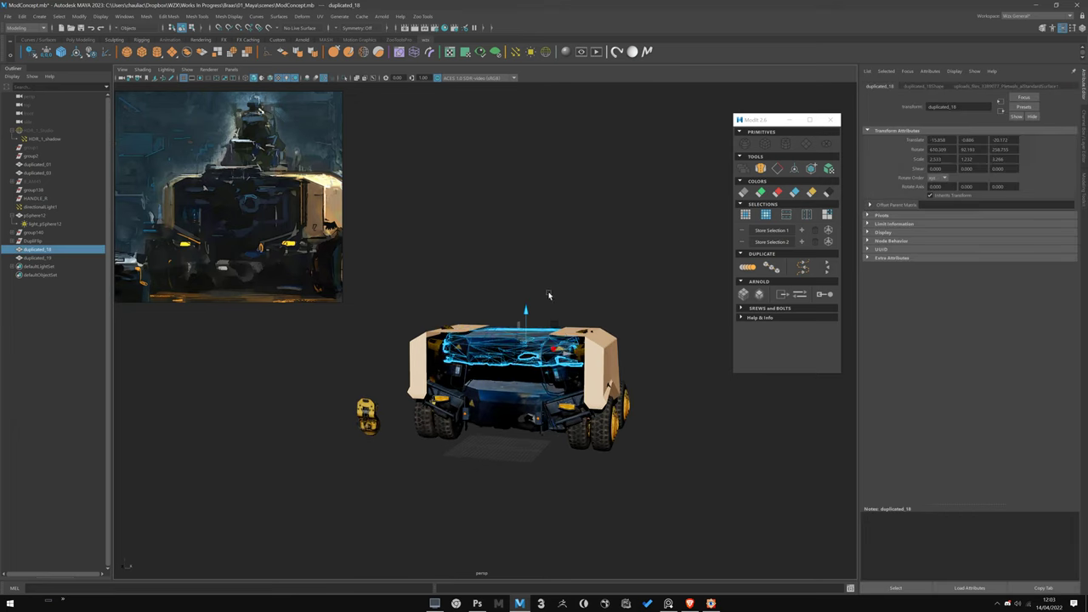
click(548, 295)
alt+drag(541, 304, 539, 295)
scroll(272, 350, down, 2)
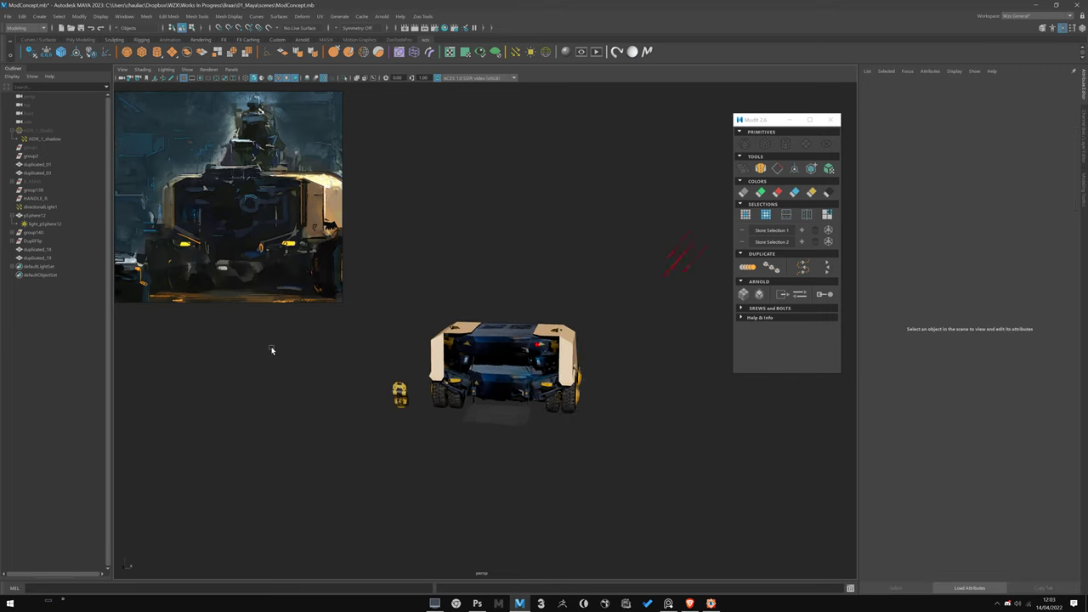
Place a copy of the scanned BOMAG machine part from the cockpit on the centre of the roof.
alt+middle_drag(272, 350, 400, 380)
alt+drag(400, 380, 367, 382)
alt+right_drag(367, 383, 577, 379)
alt+middle_drag(576, 378, 386, 342)
alt+right_drag(385, 342, 425, 344)
mouse_move(425, 343)
alt+mouse_down()
mouse_move(385, 343)
mouse_move(420, 335)
alt+mouse_up()
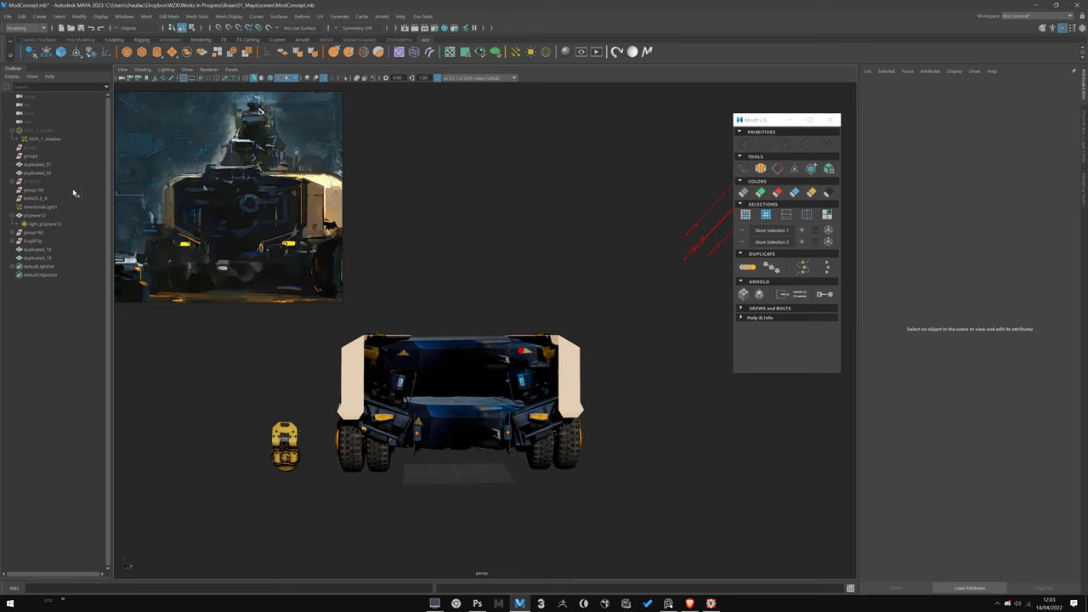
click(540, 375)
drag(567, 342, 478, 305)
click(554, 269)
alt+drag(409, 296, 482, 282)
click(454, 322)
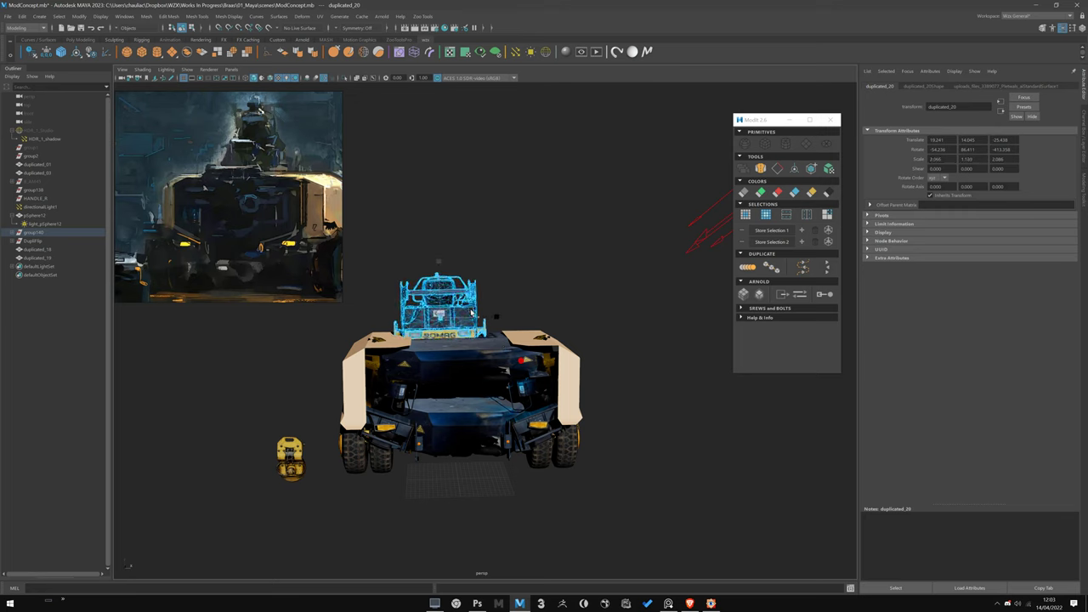
drag(467, 289, 486, 298)
Adjust the rotation, position and scale of the roof equipment from the side, shifting it towards the rear.
alt+drag(449, 332, 521, 337)
click(585, 307)
alt+drag(584, 307, 511, 313)
alt+drag(550, 378, 549, 316)
click(551, 312)
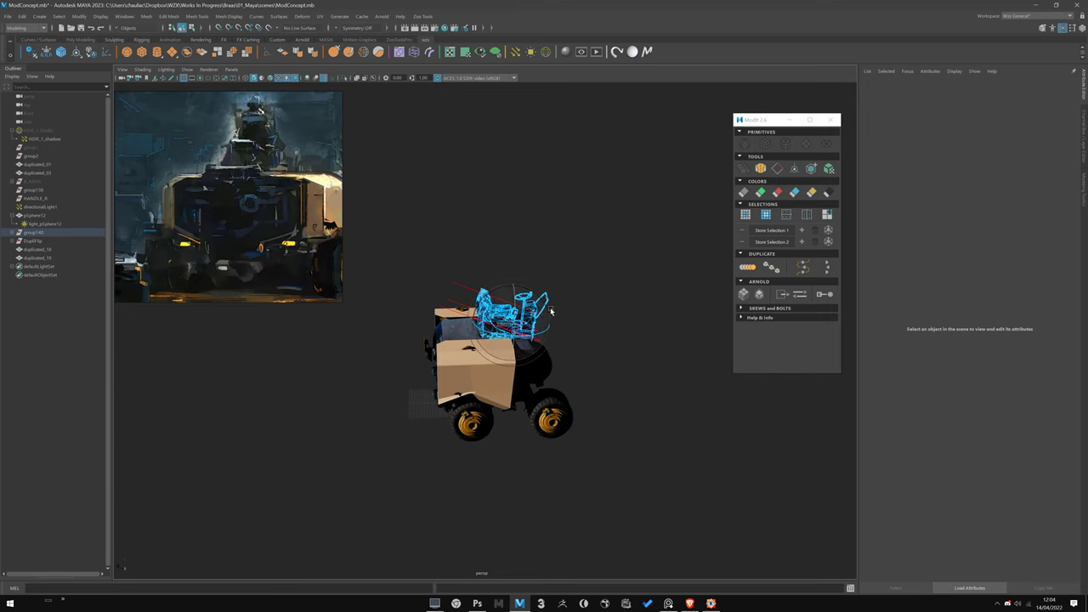
click(546, 321)
click(550, 312)
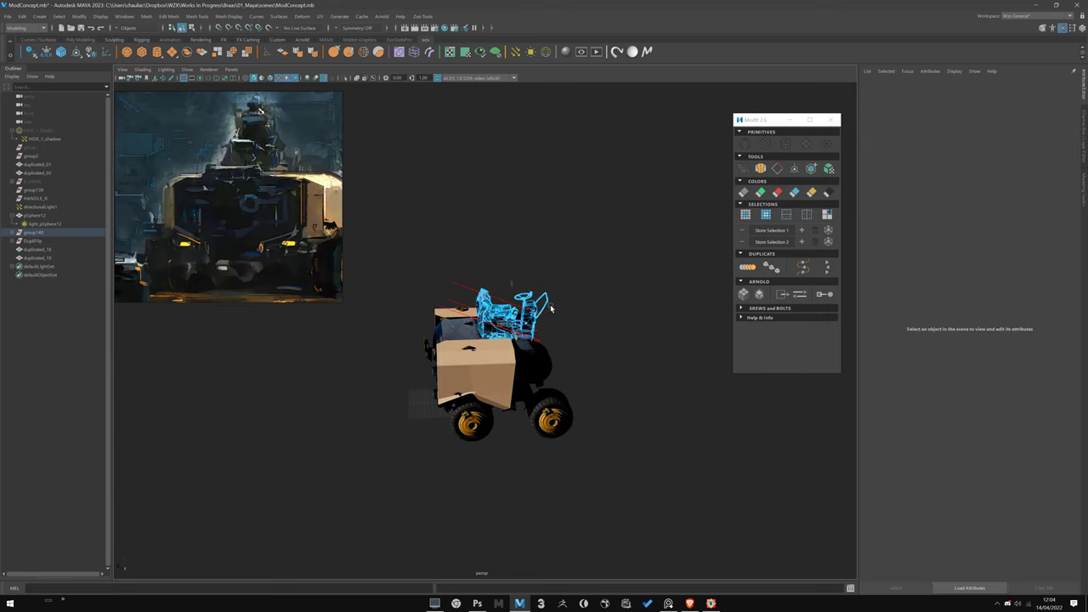
drag(479, 328, 543, 326)
key(r)
click(565, 408)
alt+drag(564, 408, 575, 398)
shift+click(568, 377)
key(Up)
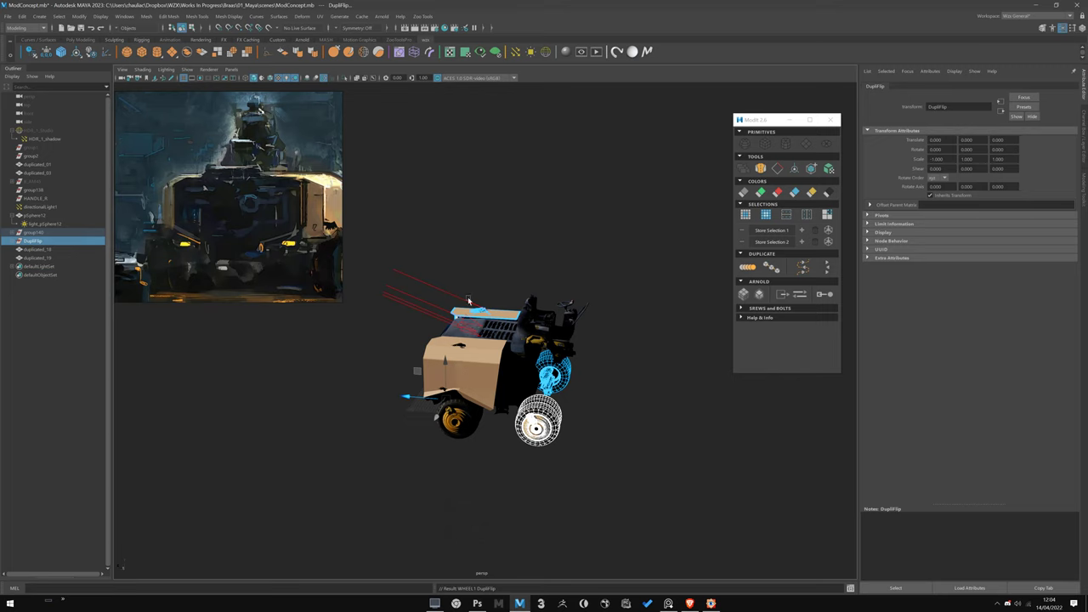
key(ctrl+z)
drag(511, 365, 529, 367)
key(ctrl+z)
alt+drag(500, 440, 527, 374)
click(546, 440)
Rotate the roof equipment and reposition it on top of the hull as seen from the front.
click(504, 323)
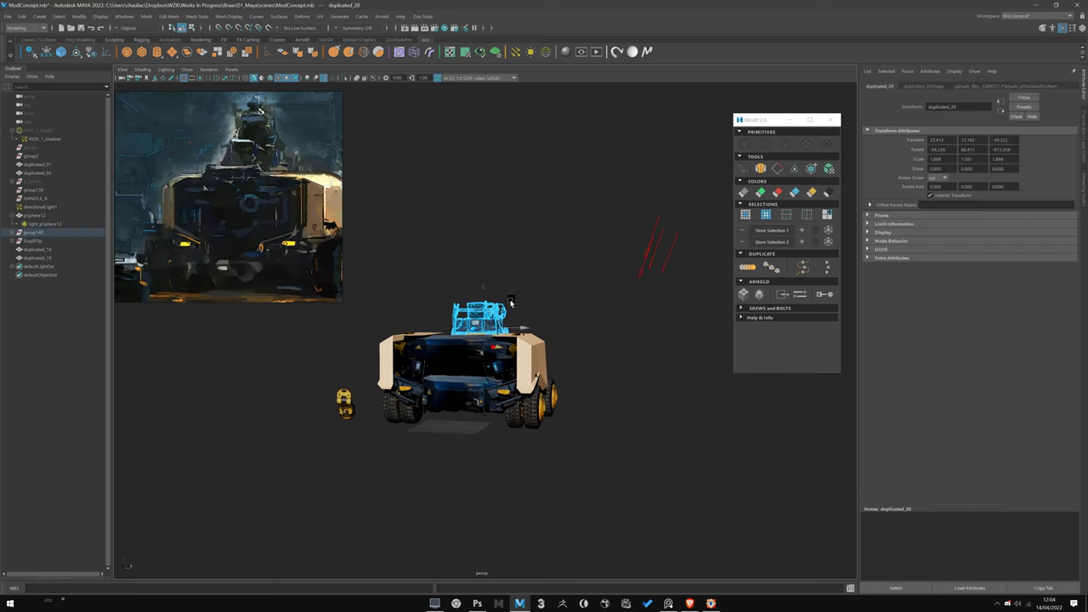
key(e)
drag(468, 344, 505, 348)
drag(511, 299, 527, 289)
click(554, 310)
alt+right_drag(527, 289, 559, 282)
alt+drag(558, 284, 571, 278)
Move the spare yellow scanned part beside the vehicle to the inner side of the nearest front wheel.
click(315, 417)
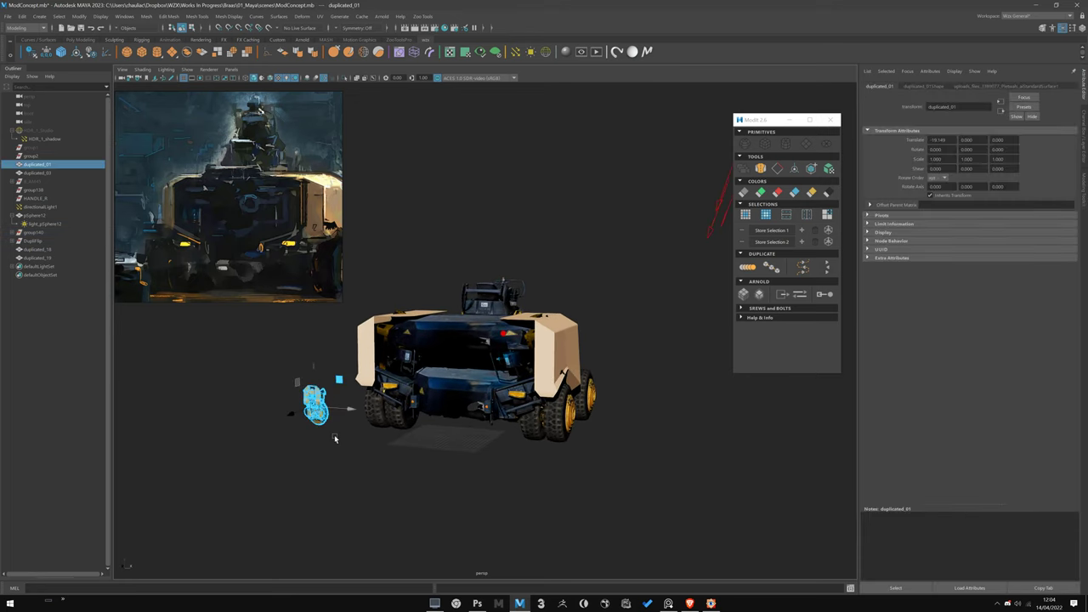
middle_drag(334, 439, 345, 437)
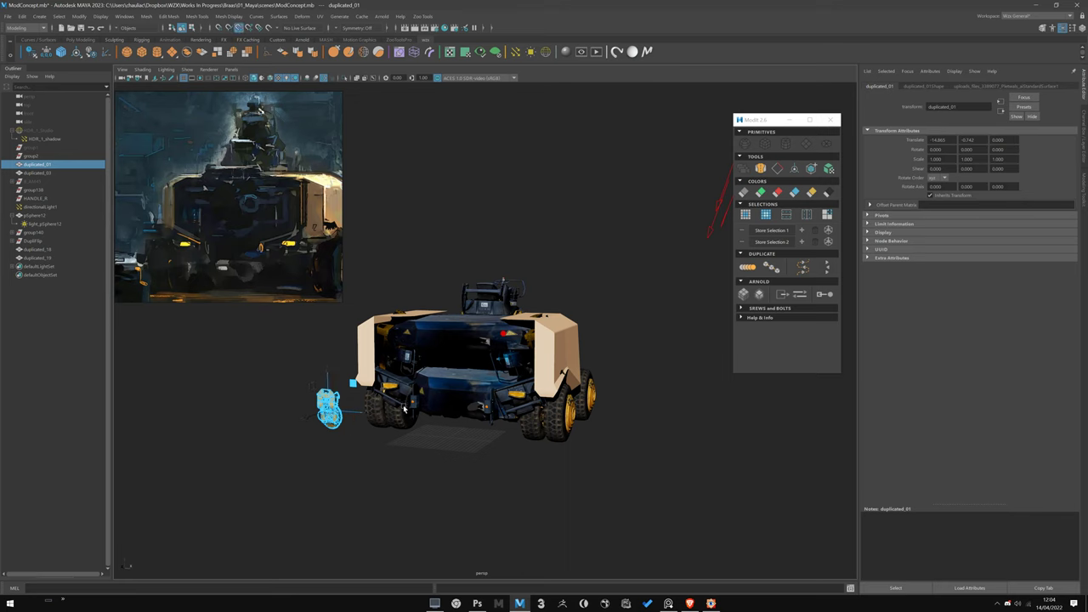
middle_drag(405, 409, 414, 404)
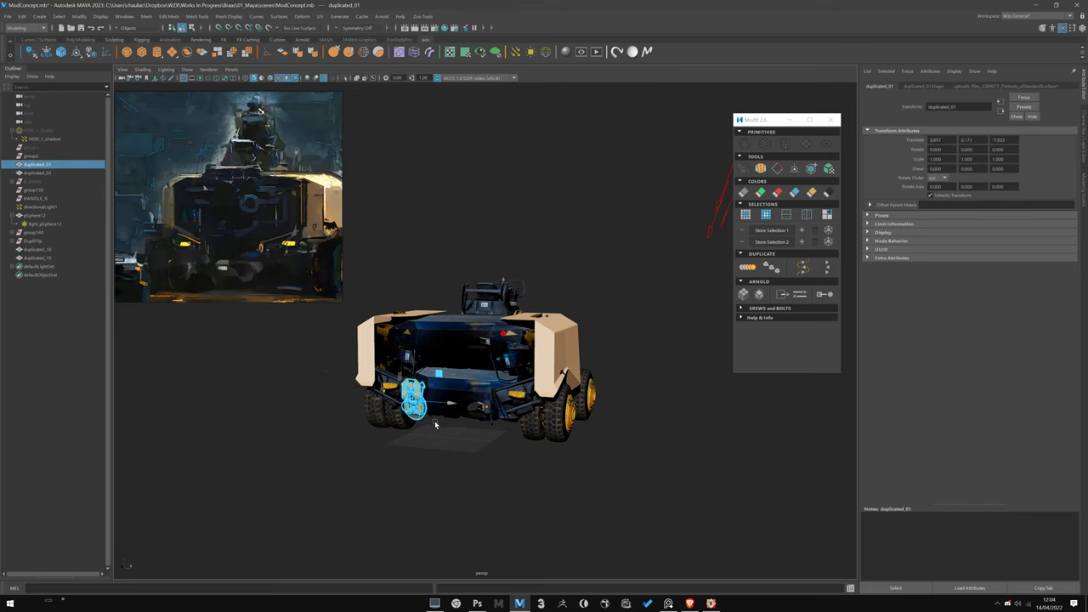
middle_drag(434, 422, 431, 420)
Turn the yellow scanned part about its vertical axis, scale it down, and tuck it behind the front suspension.
key(e)
mouse_move(428, 410)
mouse_down()
mouse_move(451, 403)
mouse_move(426, 423)
mouse_up()
key(w)
key(r)
middle_drag(439, 424, 415, 409)
key(w)
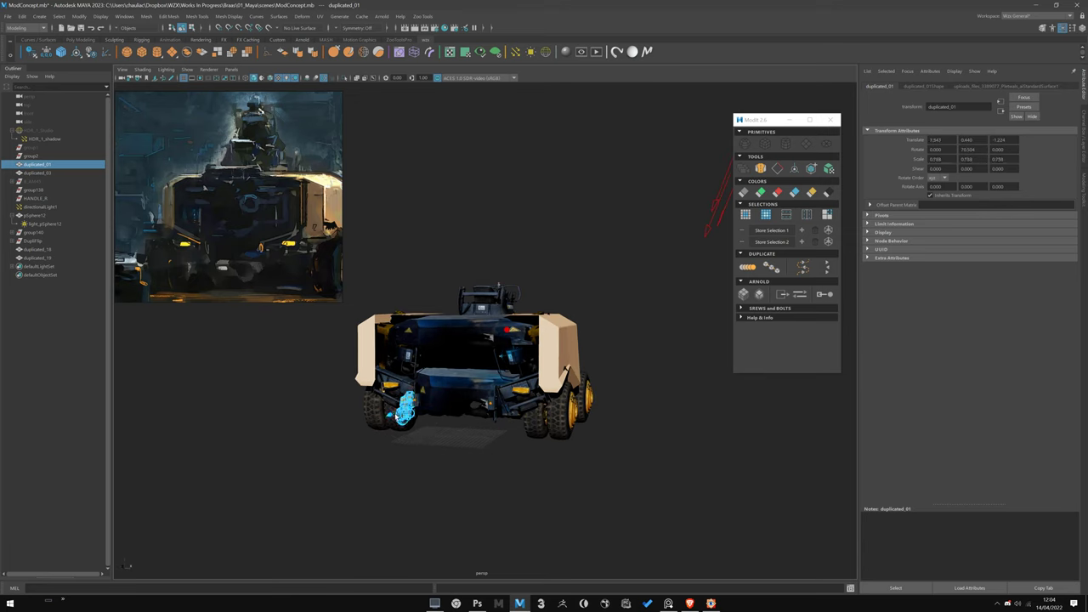
click(403, 447)
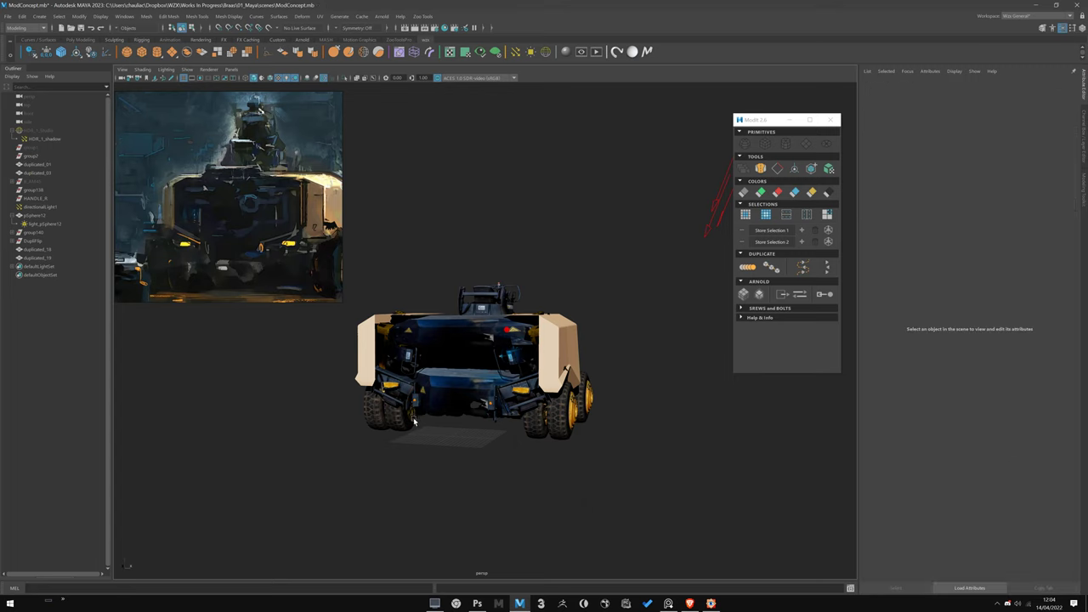
click(415, 419)
key(Up)
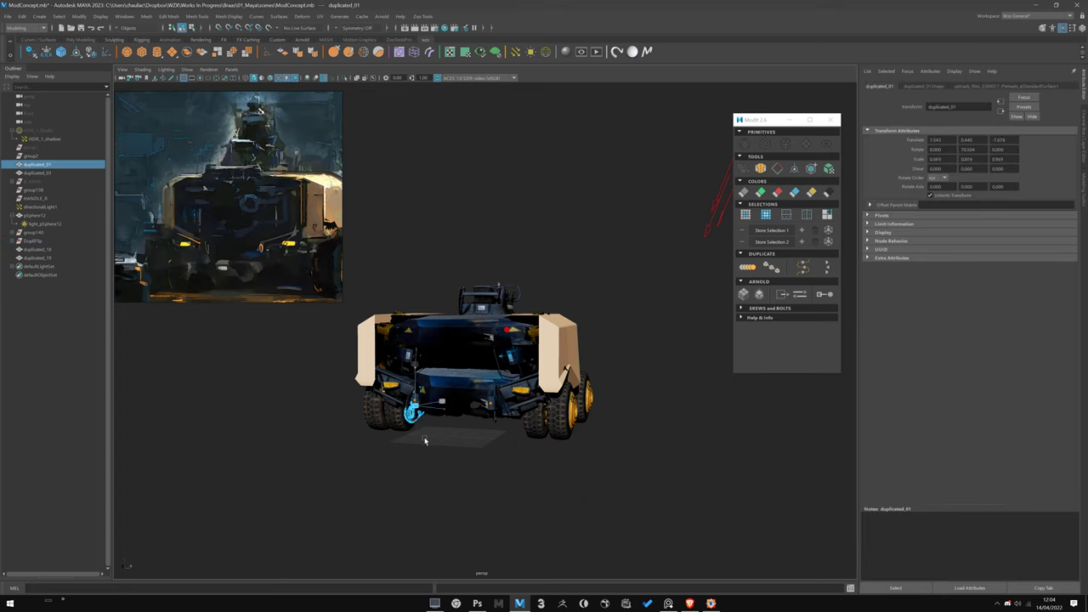
click(431, 449)
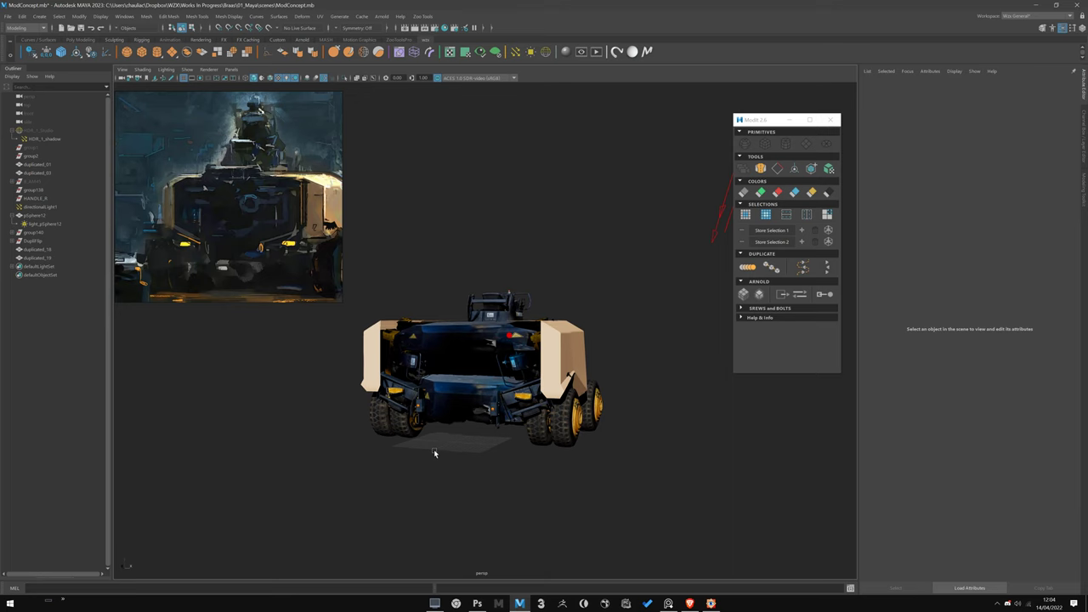
Check the scanned equipment on the roof at closer range and save the scene.
alt+drag(433, 456, 426, 432)
alt+right_drag(426, 432, 488, 458)
alt+drag(488, 458, 532, 335)
click(546, 302)
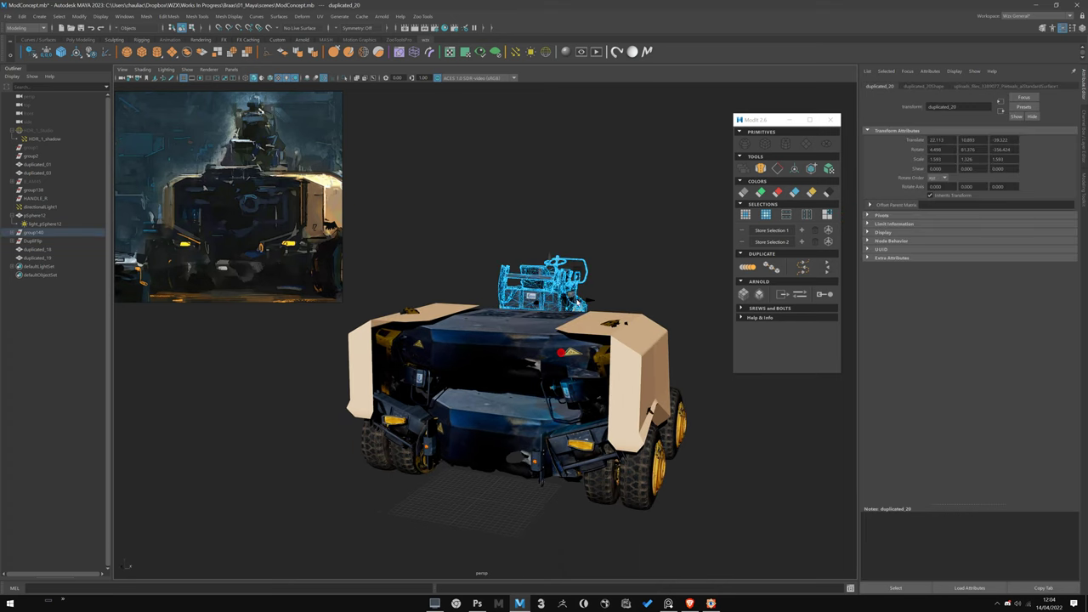
click(602, 280)
key(ctrl+s)
Examine the side armour and the front bumper's lamp bracket and support bar up close.
alt+drag(603, 280, 603, 299)
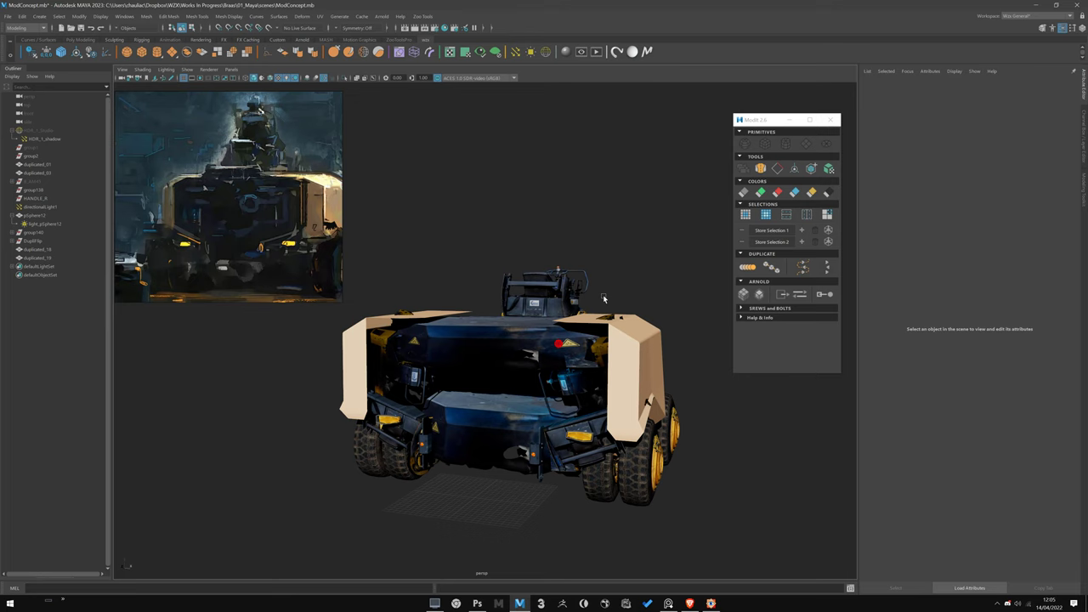
alt+drag(589, 412, 510, 434)
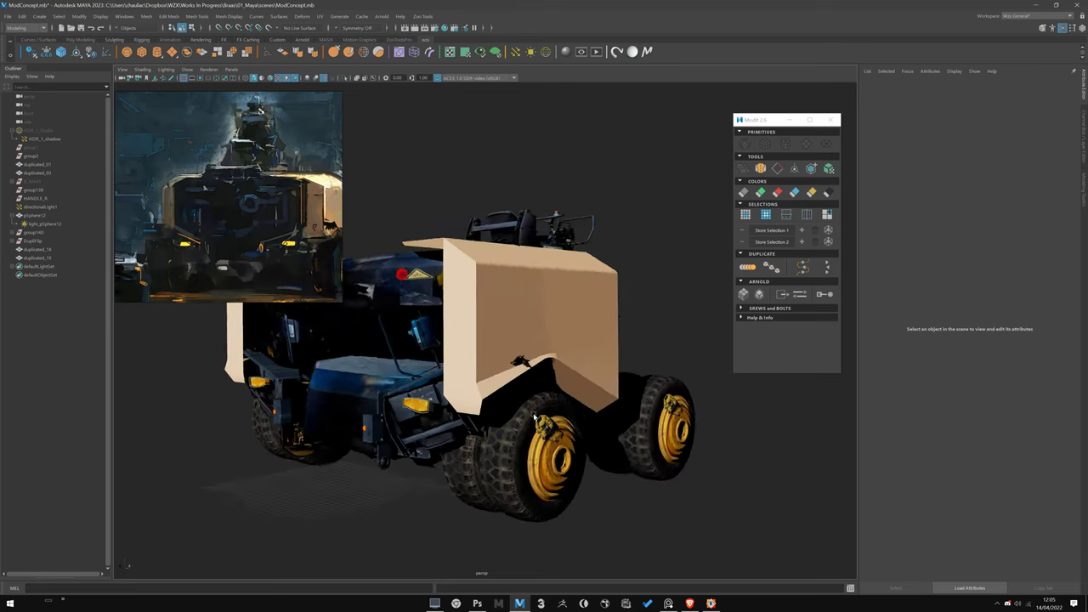
alt+right_drag(510, 434, 571, 450)
alt+middle_drag(572, 451, 576, 395)
alt+drag(575, 396, 566, 535)
scroll(472, 379, up, 3)
scroll(566, 535, up, 6)
alt+middle_drag(564, 484, 552, 374)
scroll(537, 454, up, 4)
click(539, 455)
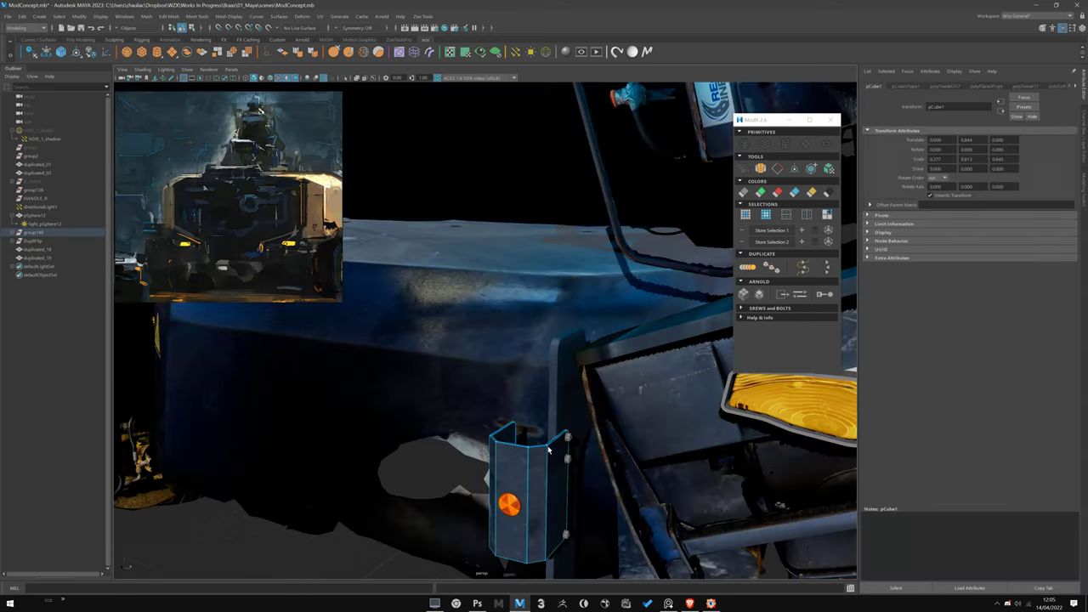
scroll(583, 437, down, 3)
alt+middle_drag(625, 420, 534, 348)
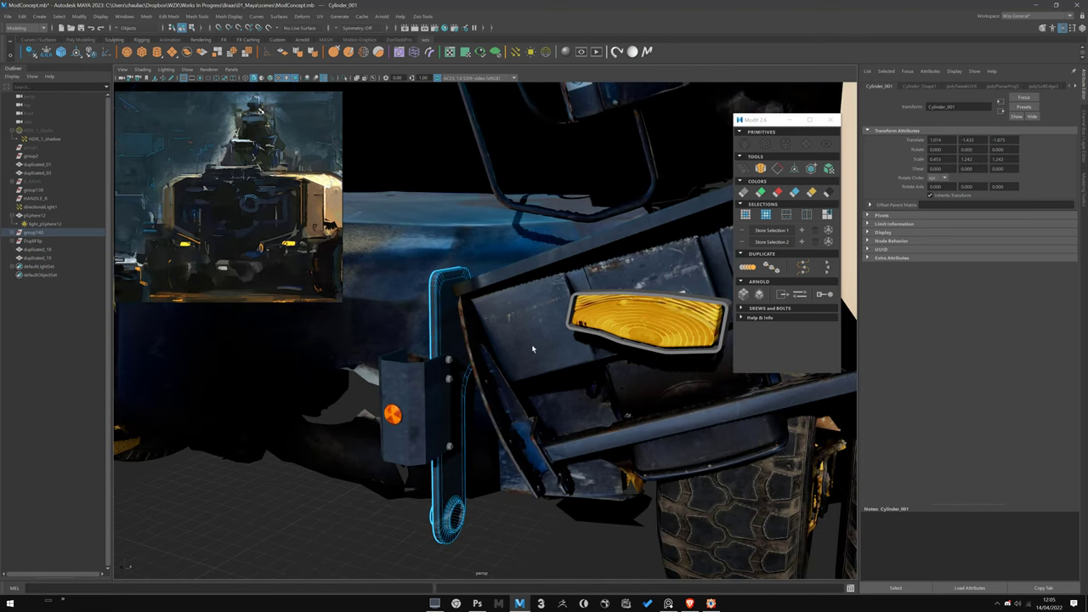
Examine the scanned detail on the front wheel hub and the whole vehicle from the front and side.
click(534, 348)
alt+drag(641, 308, 587, 429)
click(588, 430)
click(586, 385)
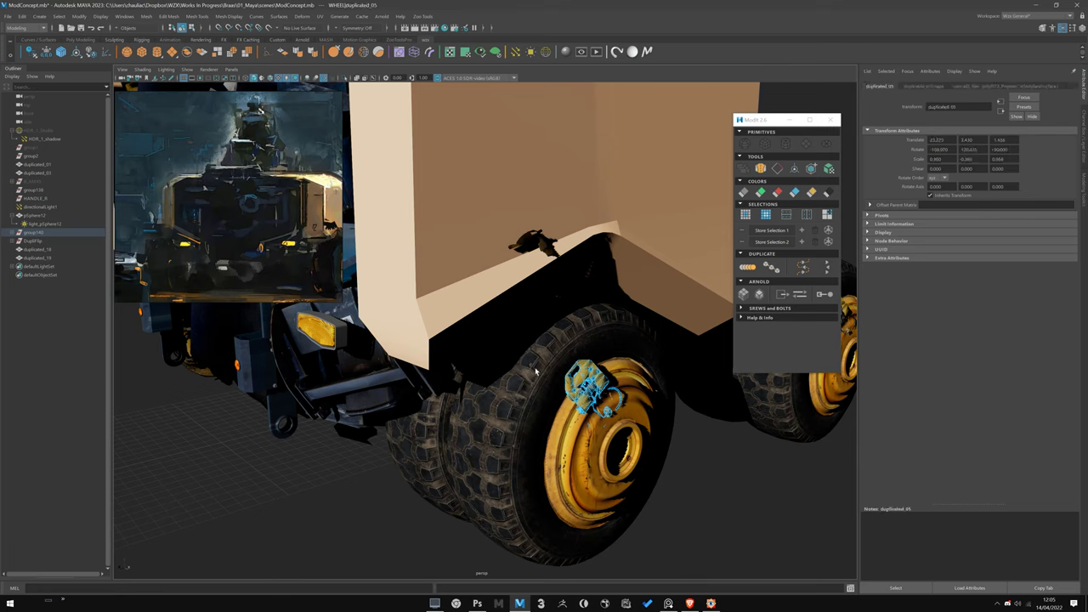
click(535, 372)
alt+drag(502, 392, 549, 420)
alt+right_drag(549, 420, 425, 367)
click(426, 367)
alt+drag(425, 367, 527, 478)
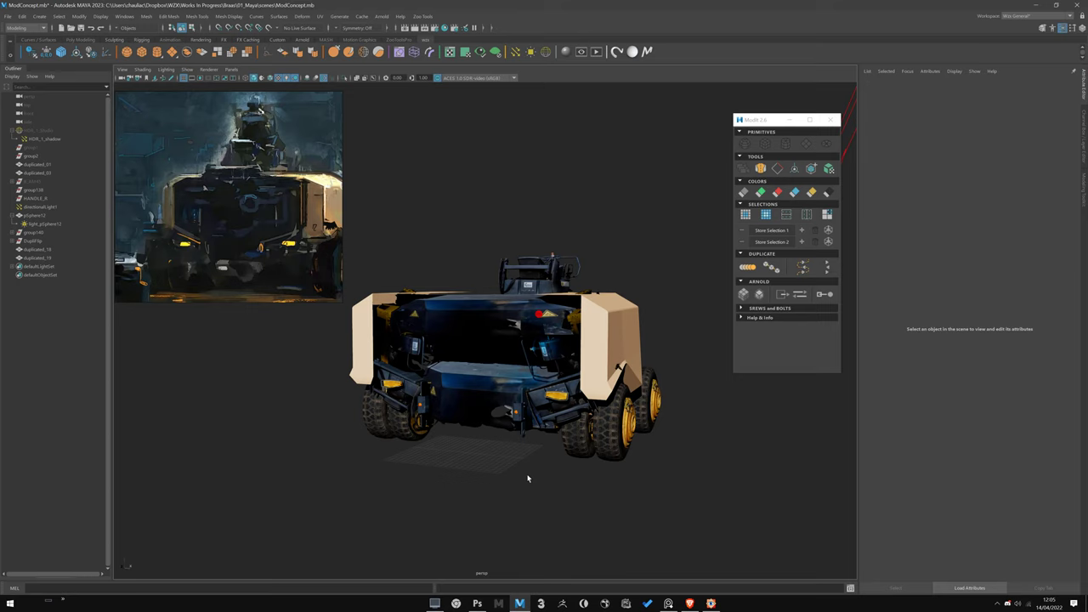
mouse_move(552, 495)
alt+mouse_down()
mouse_move(498, 488)
mouse_move(595, 483)
mouse_move(527, 493)
mouse_move(536, 490)
alt+mouse_up()
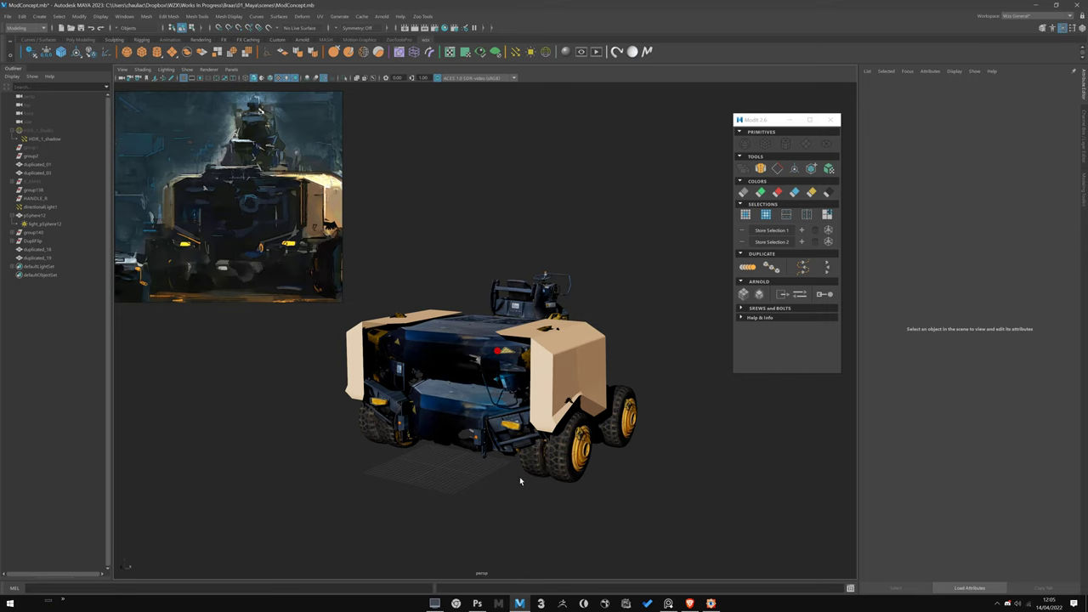
alt+drag(520, 480, 548, 477)
Group the two beige side armour panels, scale the group narrower across the vehicle, and raise it slightly.
click(544, 371)
alt+drag(510, 416, 496, 411)
alt+right_drag(497, 411, 466, 405)
click(392, 368)
click(391, 364)
click(586, 365)
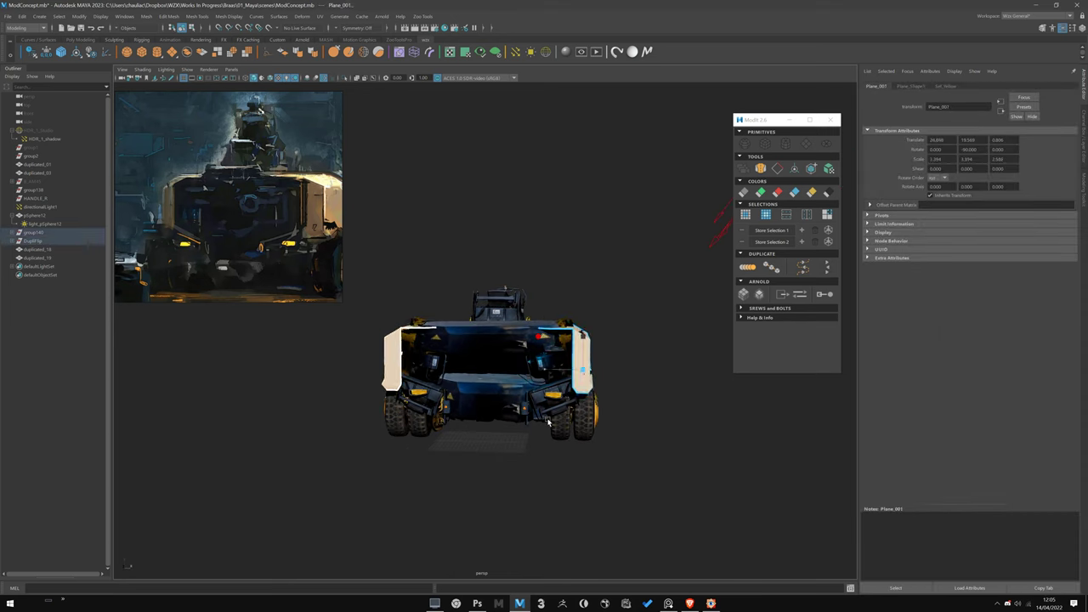
key(ctrl+g)
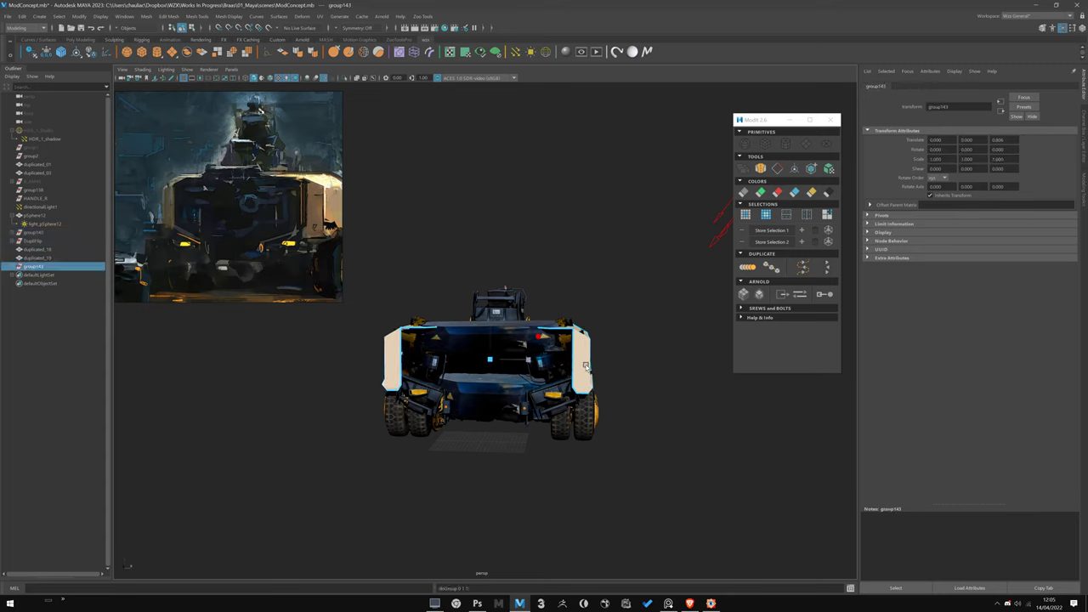
drag(529, 362, 517, 364)
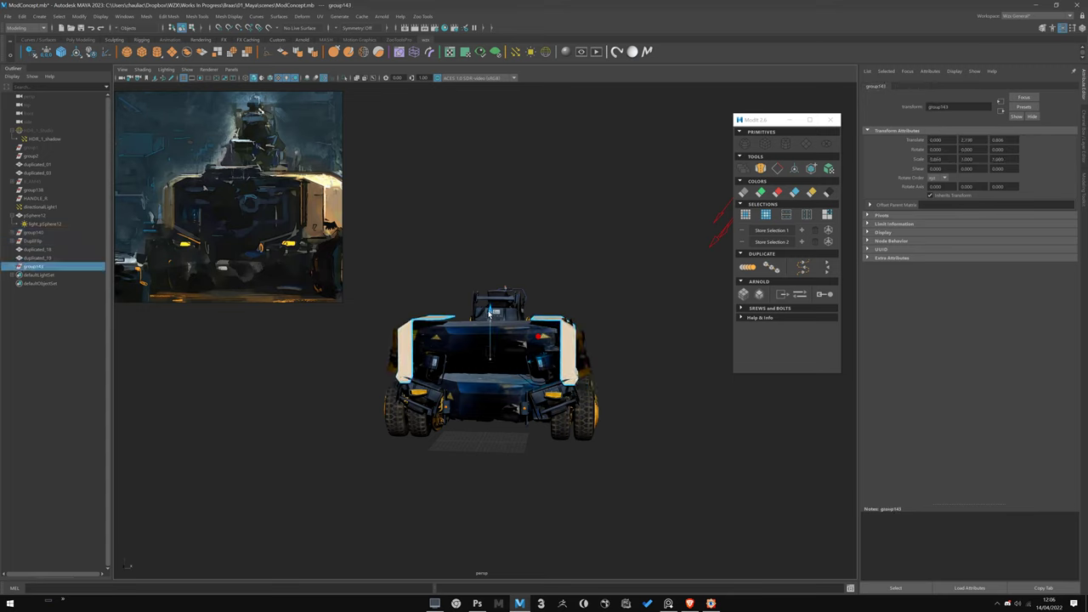
Reselect the group of beige side armour panels and hide it.
click(578, 296)
alt+drag(578, 296, 588, 310)
key(ctrl+z)
key(ctrl+h)
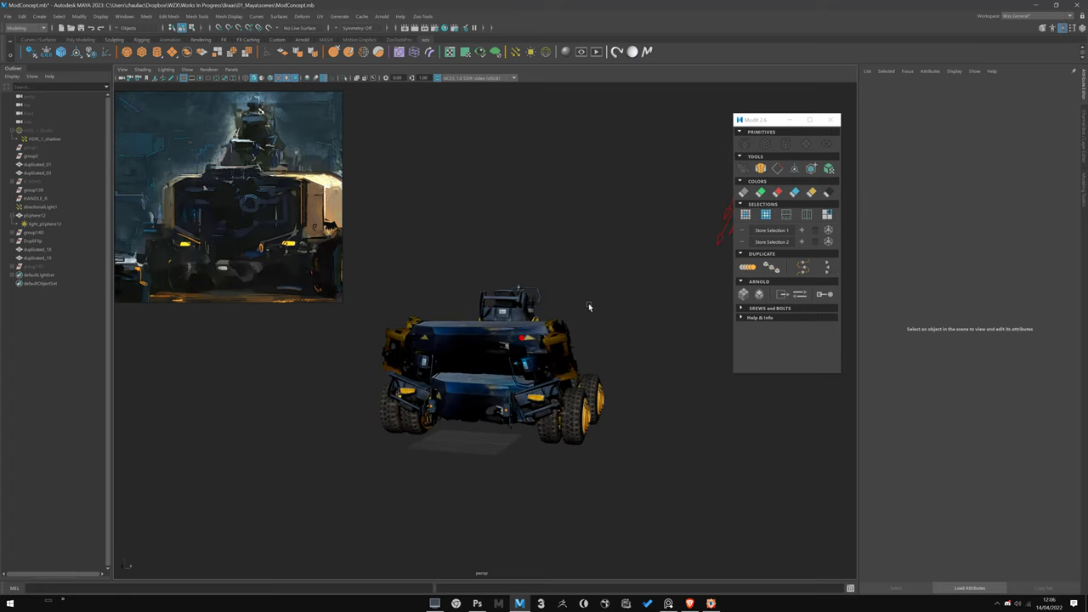